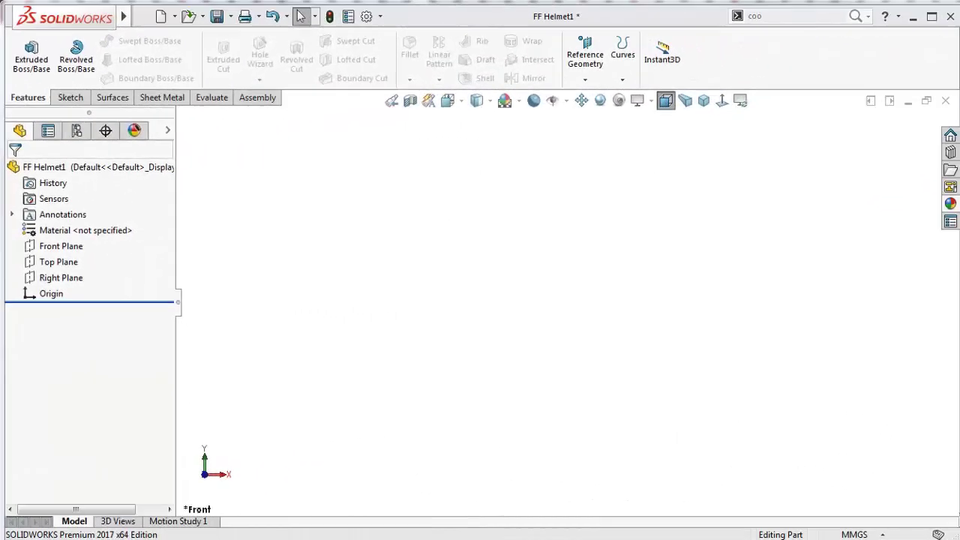
# In a Front Plane sketch, draw a vertical construction centerline up from the origin, then exit
pyautogui.click(67, 247)
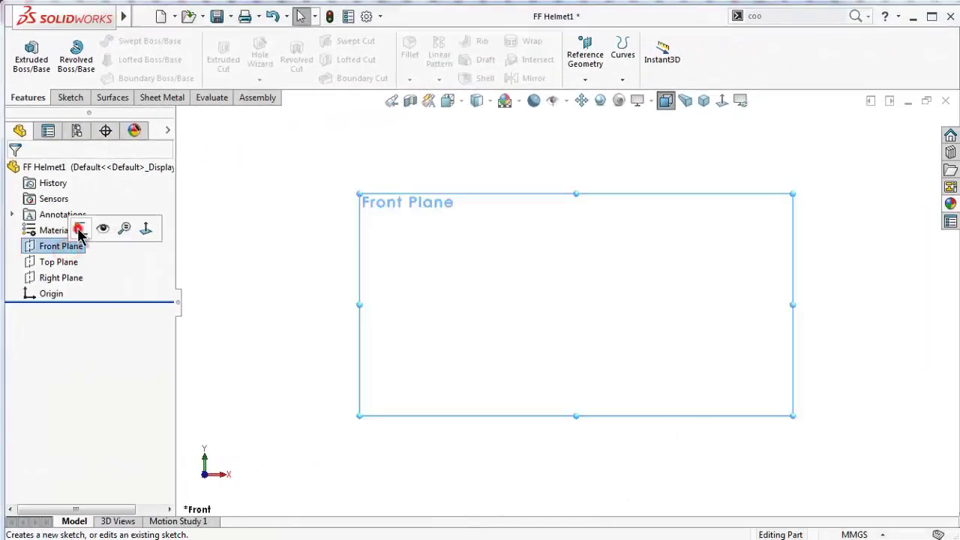
pyautogui.click(81, 230)
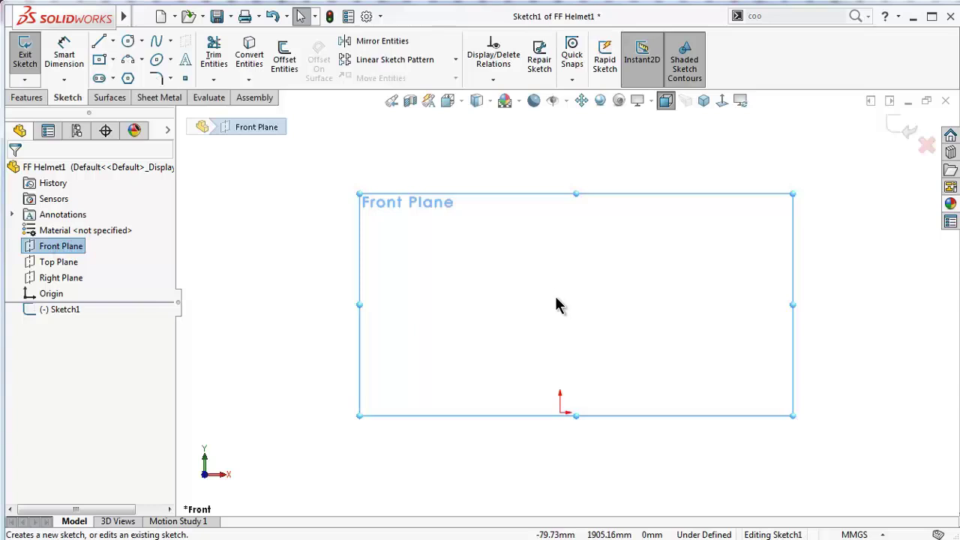
pyautogui.moveTo(114, 42)
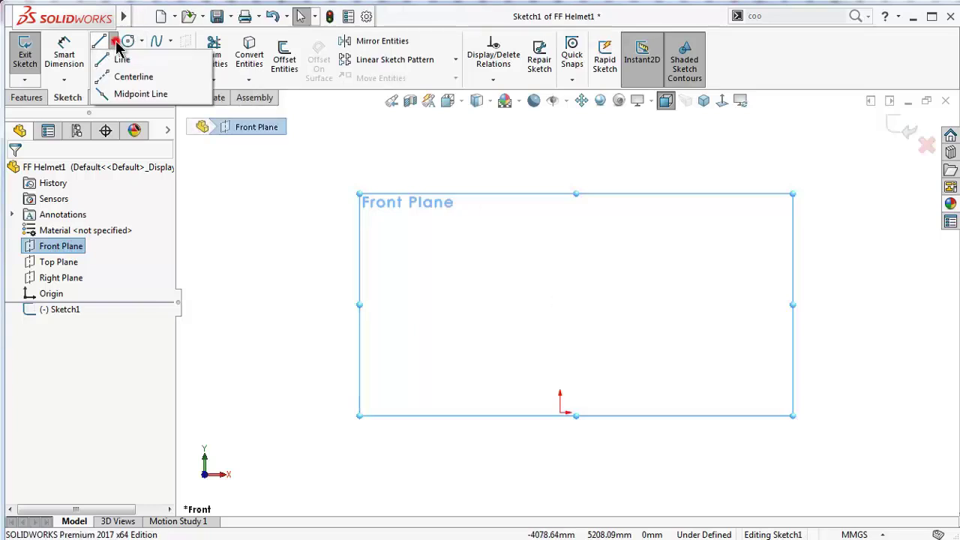
pyautogui.click(112, 42)
pyautogui.click(136, 78)
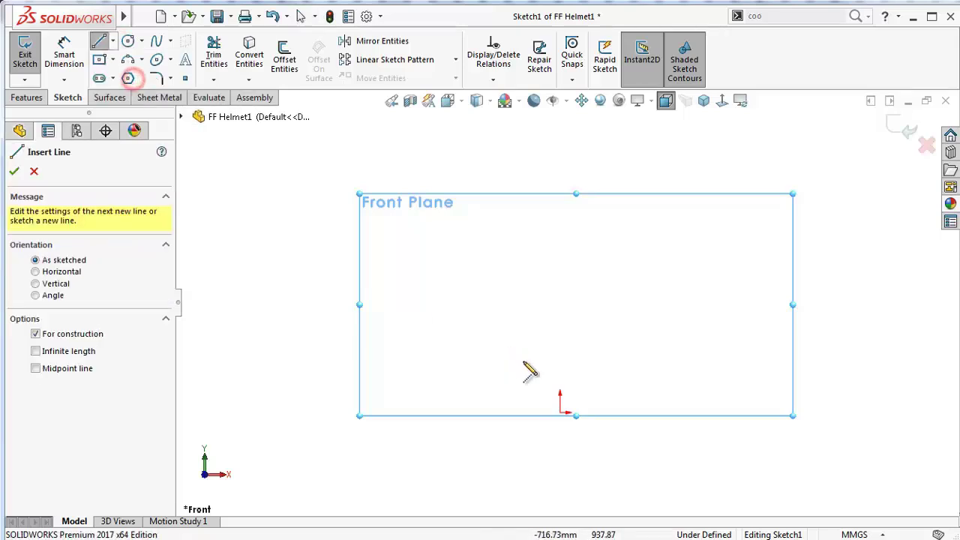
pyautogui.click(561, 412)
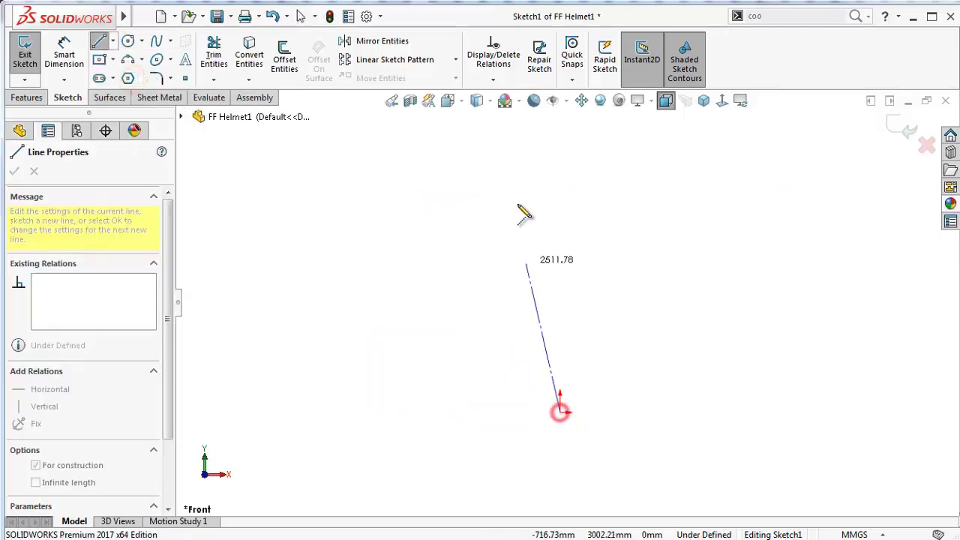
pyautogui.click(560, 143)
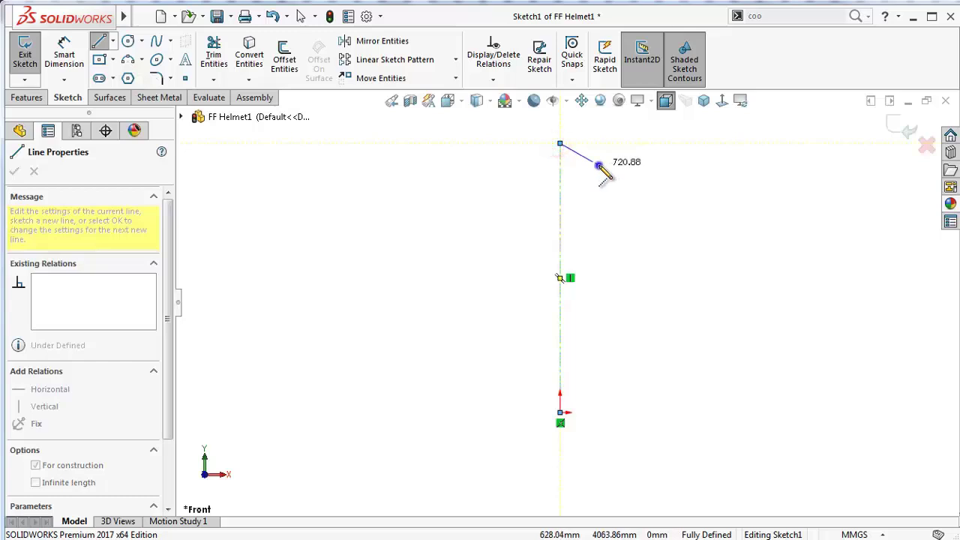
pyautogui.rightClick(602, 160)
pyautogui.click(637, 180)
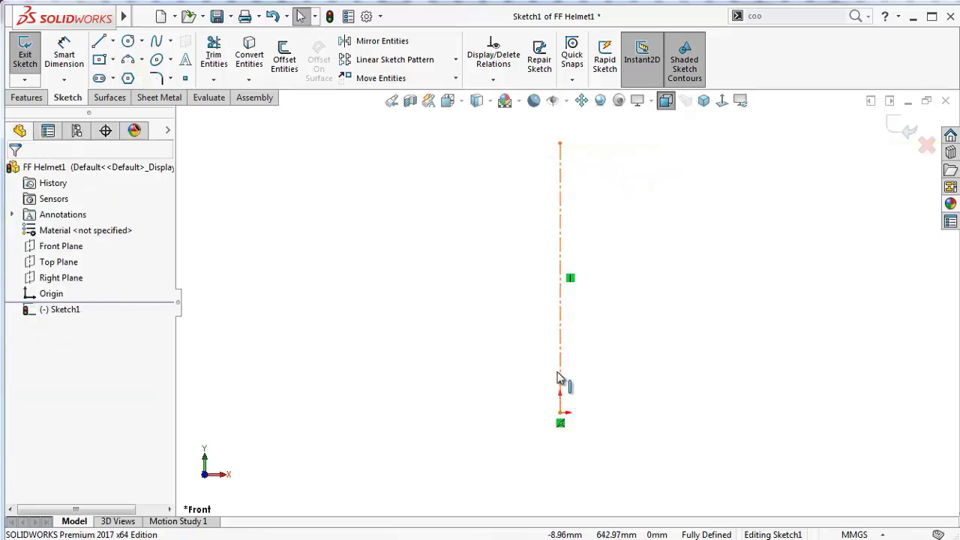
pyautogui.hotkey('ctrl', 'b')
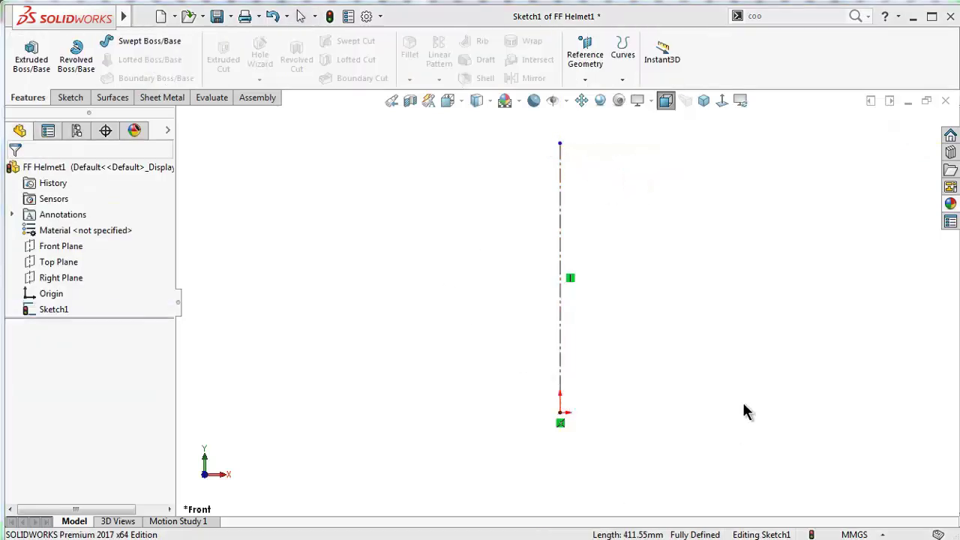
# Change the vertical centerline's length from about 4417.75 mm to 410 mm, then recheck it
pyautogui.moveTo(744, 405); pyautogui.dragTo(752, 332, button='right')
pyautogui.click(561, 203)
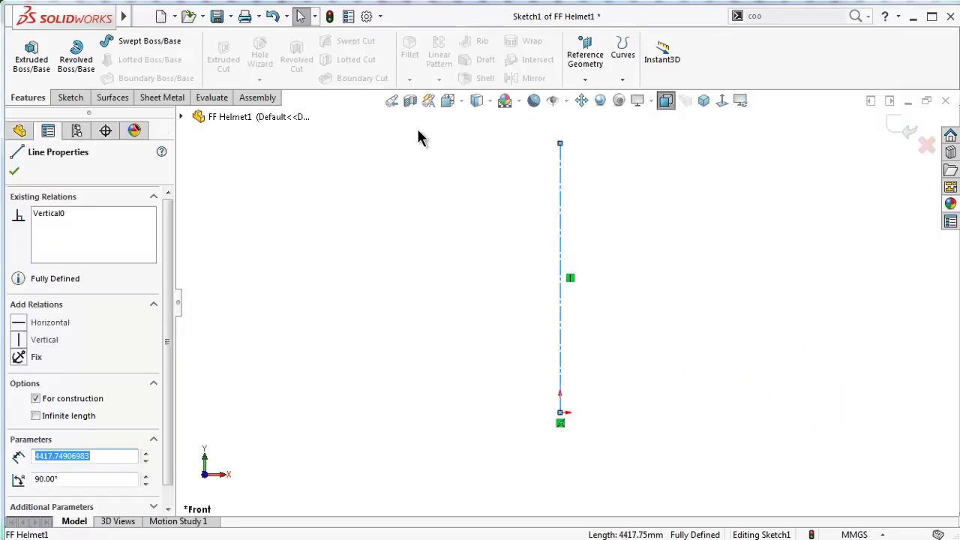
pyautogui.write('410')
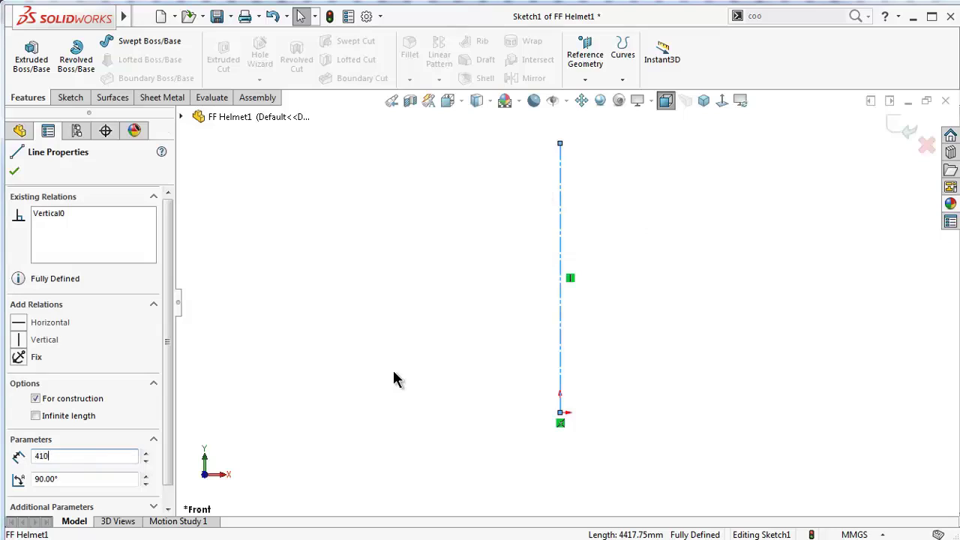
pyautogui.press('Return')
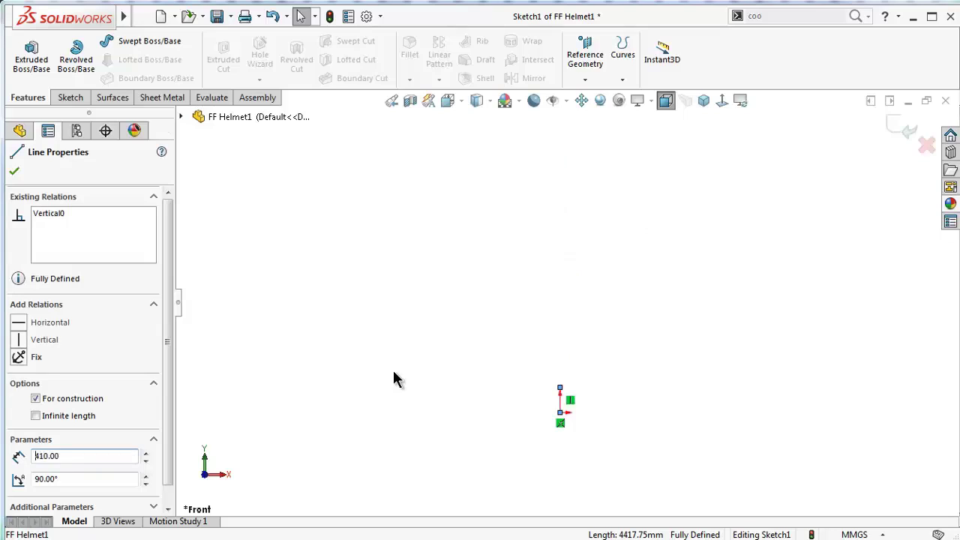
pyautogui.scroll(-2, 538, 395)
pyautogui.scroll(-2, 459, 354)
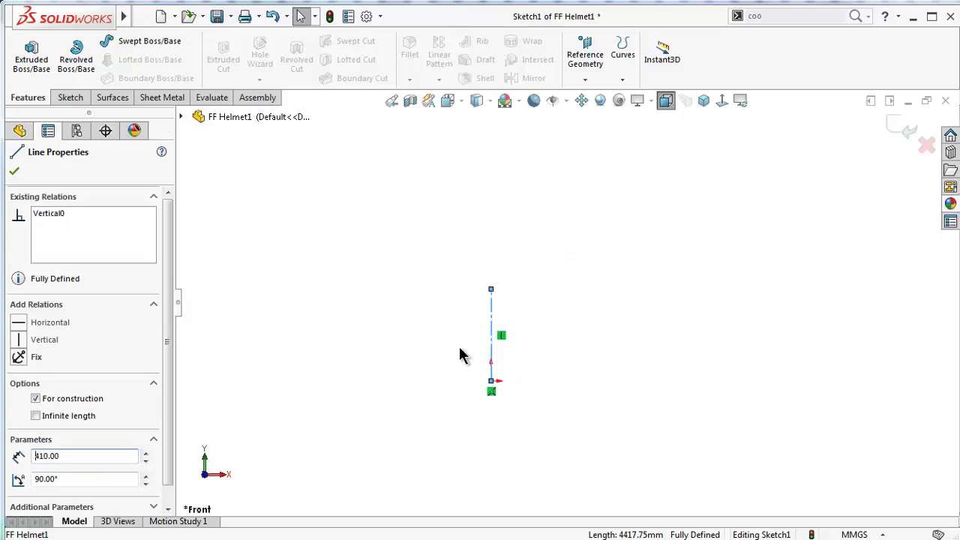
pyautogui.scroll(-1, 452, 317)
pyautogui.click(457, 289)
pyautogui.scroll(-1, 523, 315)
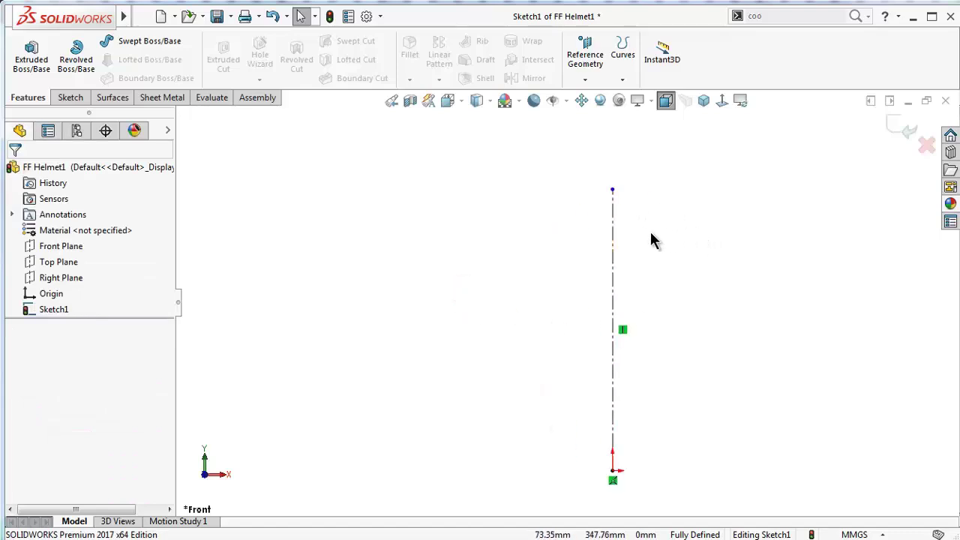
pyautogui.click(617, 234)
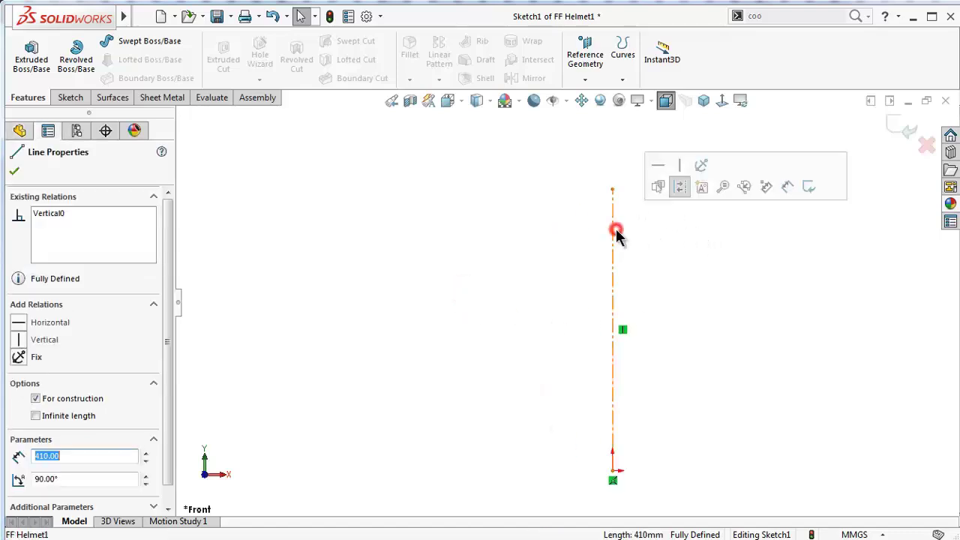
pyautogui.click(767, 293)
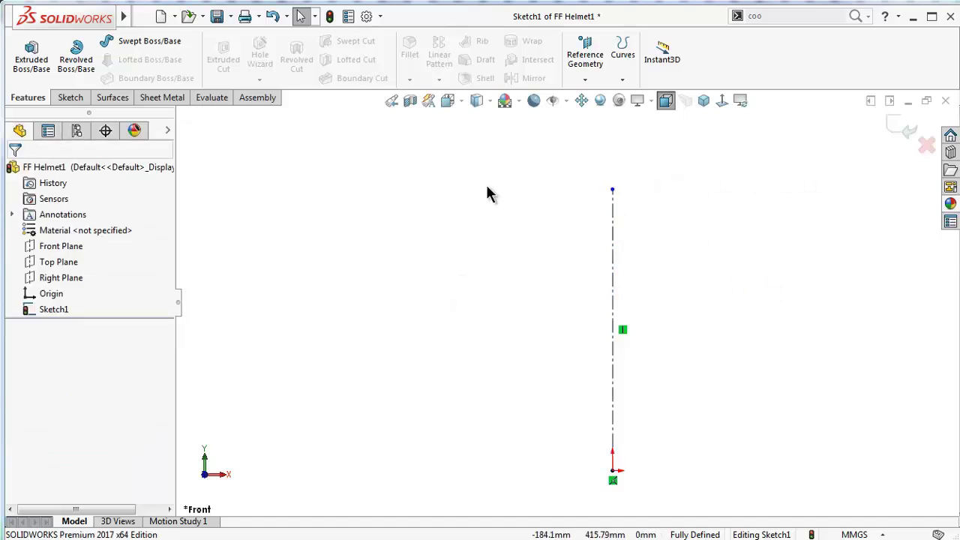
# Draw a three-point spline from left of the centerline, through its top end, to the right
pyautogui.click(69, 98)
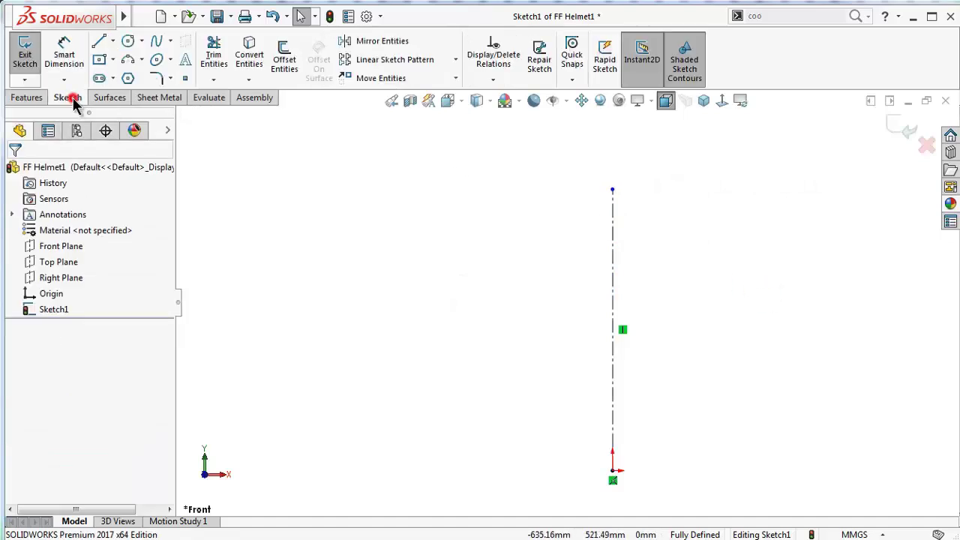
pyautogui.click(155, 42)
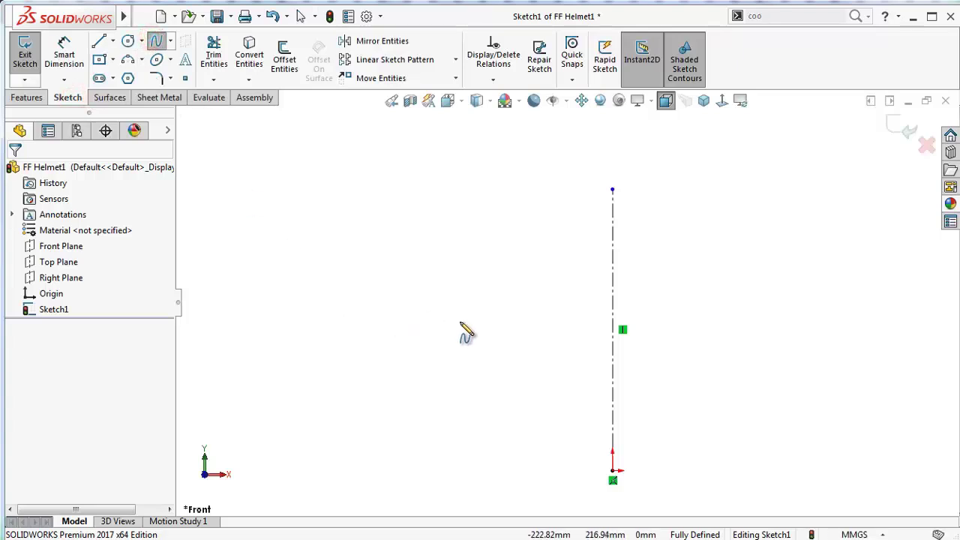
pyautogui.click(496, 323)
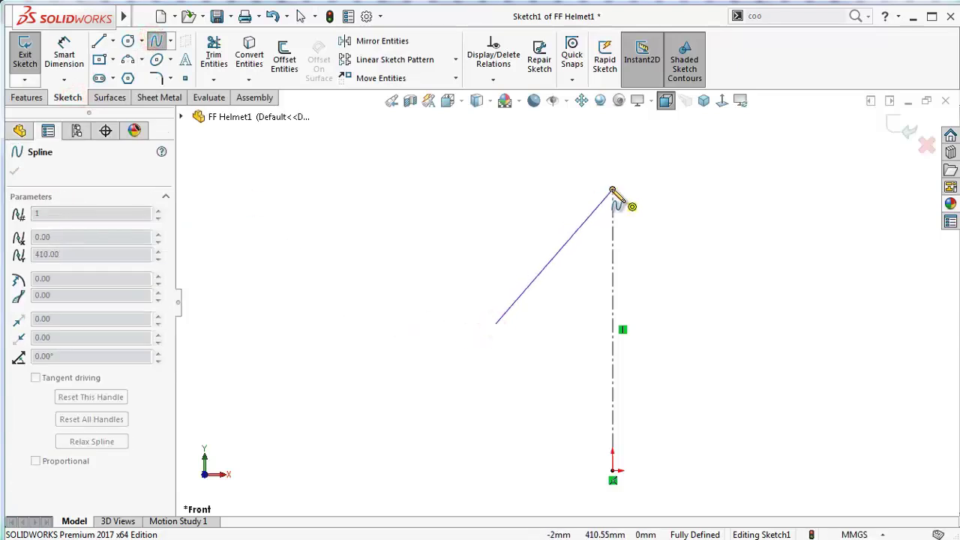
pyautogui.click(612, 191)
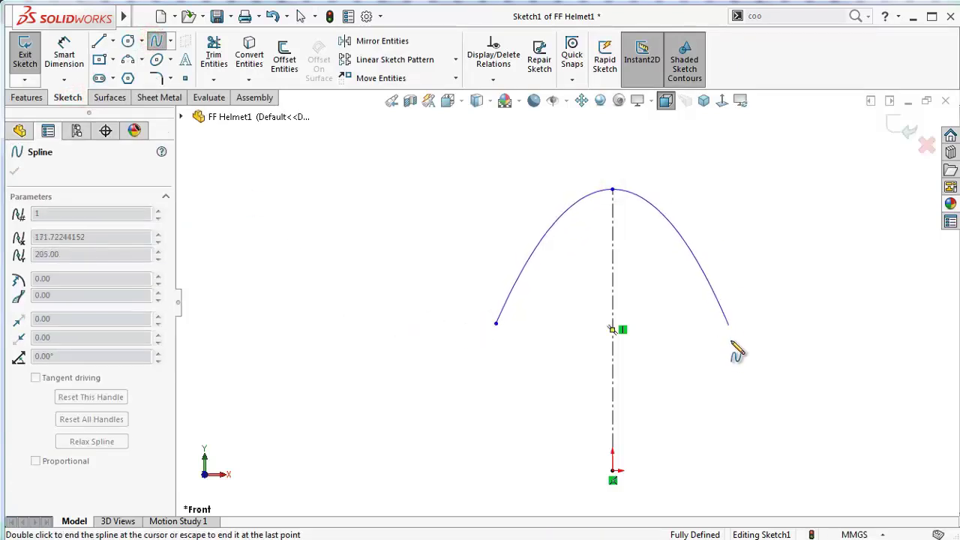
pyautogui.click(712, 383)
pyautogui.rightClick(750, 398)
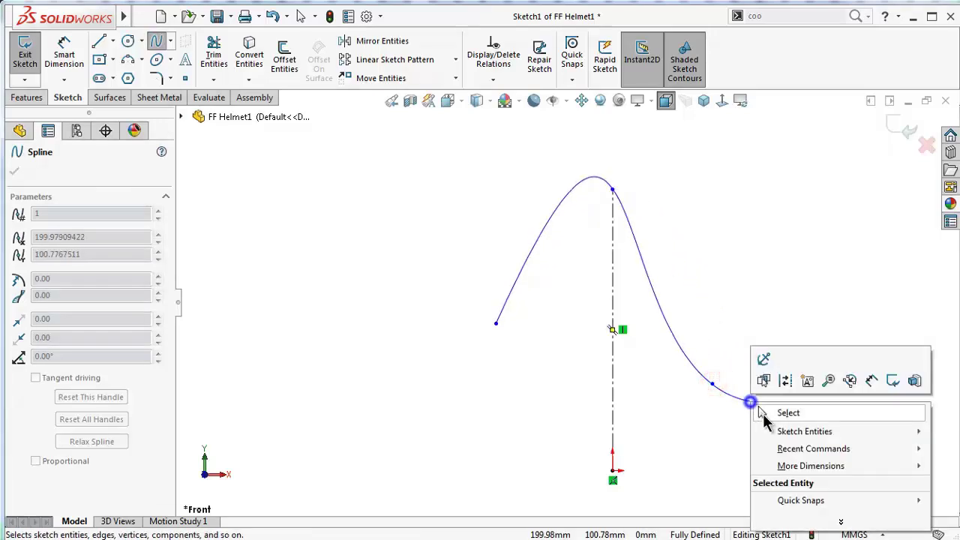
pyautogui.click(775, 412)
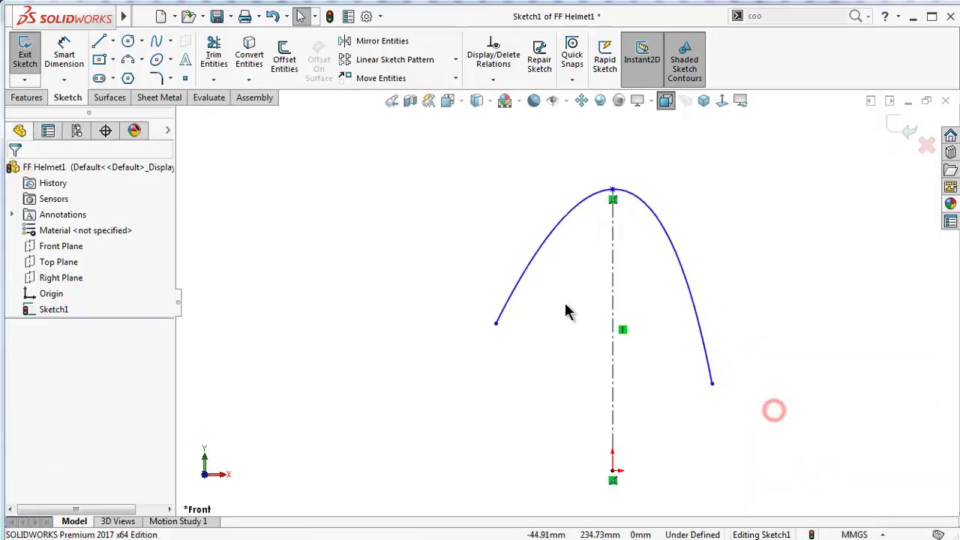
# Round out the spline's left side and make its apex tangent horizontal
pyautogui.click(521, 281)
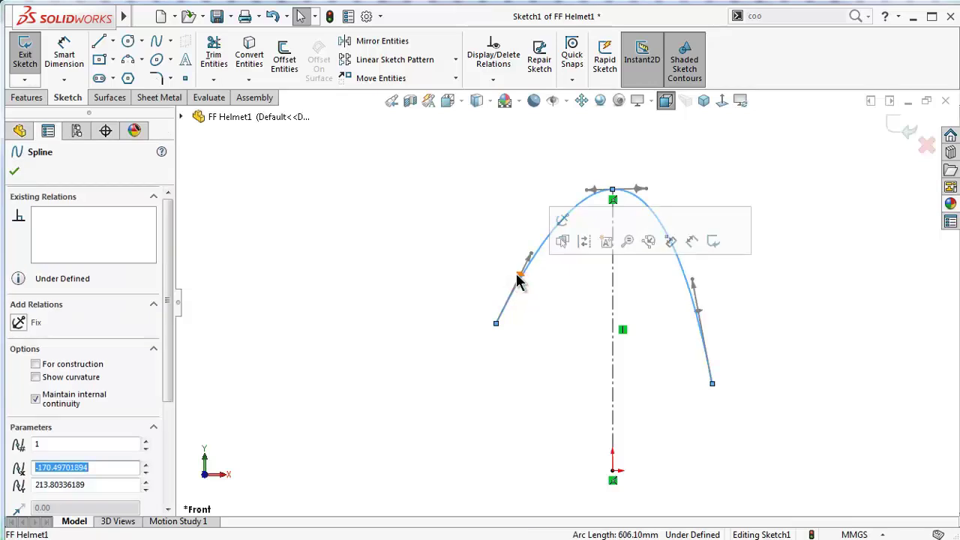
pyautogui.moveTo(517, 274)
pyautogui.mouseDown()
pyautogui.moveTo(484, 259)
pyautogui.moveTo(491, 249)
pyautogui.mouseUp()
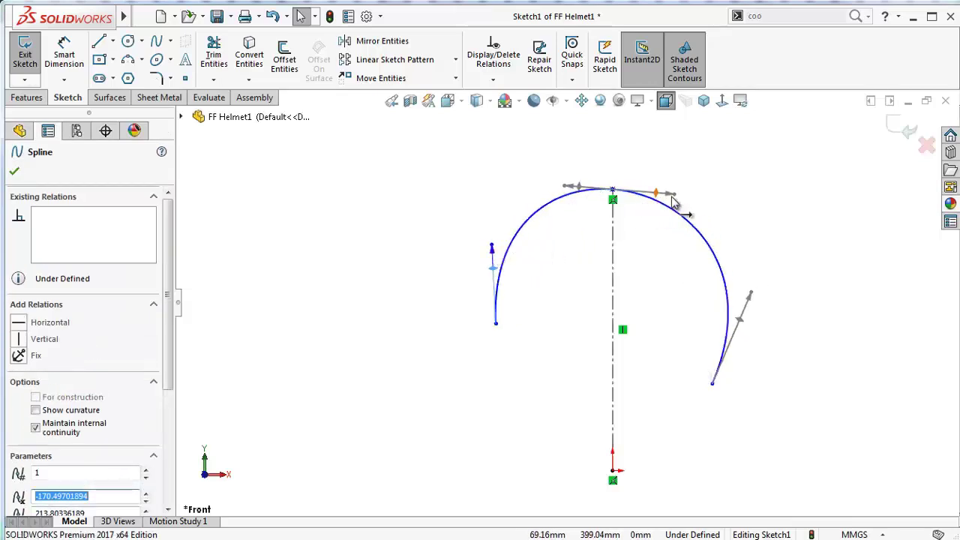
pyautogui.click(673, 209)
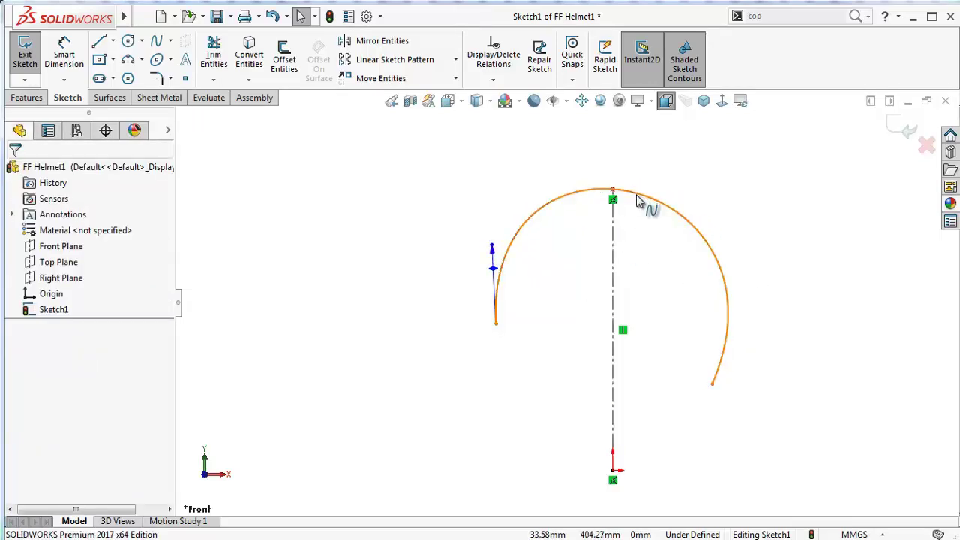
pyautogui.click(636, 195)
pyautogui.click(662, 195)
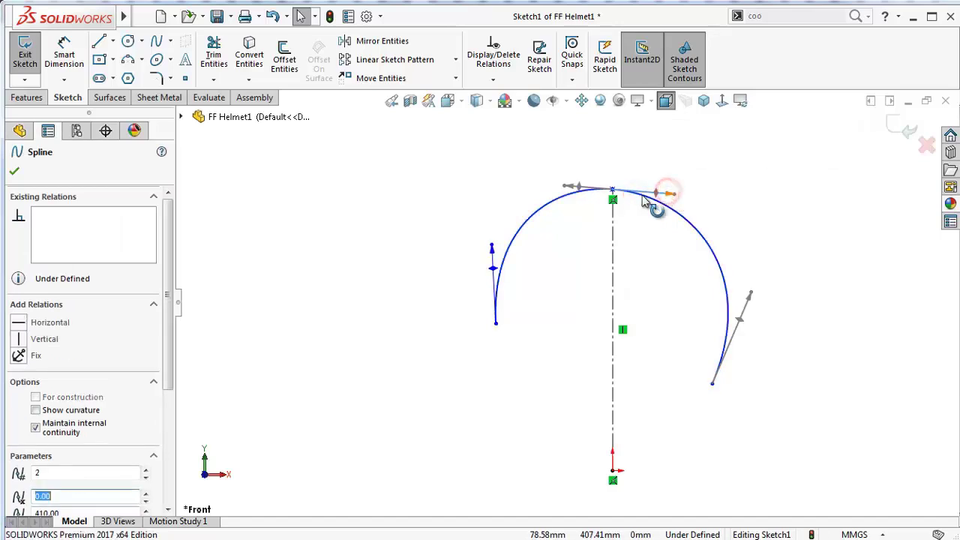
pyautogui.click(19, 323)
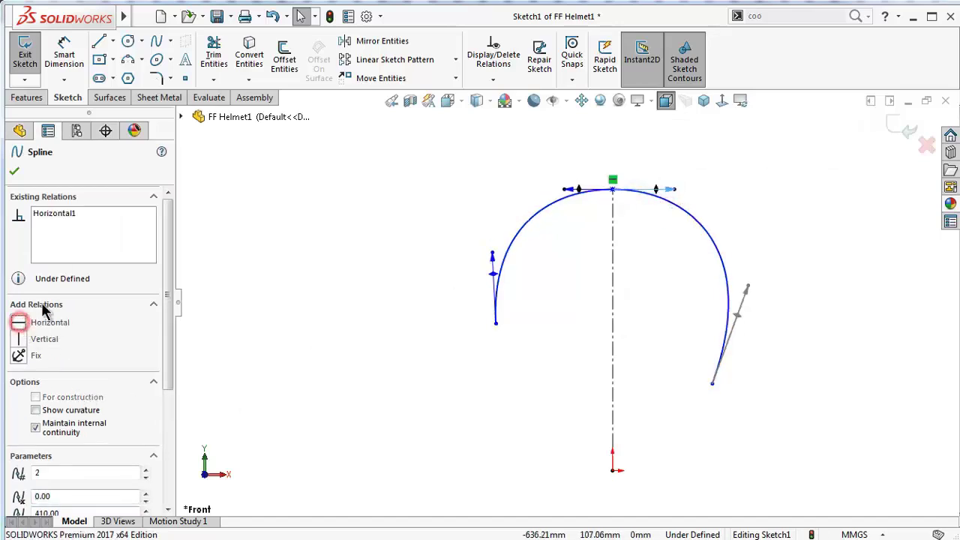
pyautogui.click(15, 171)
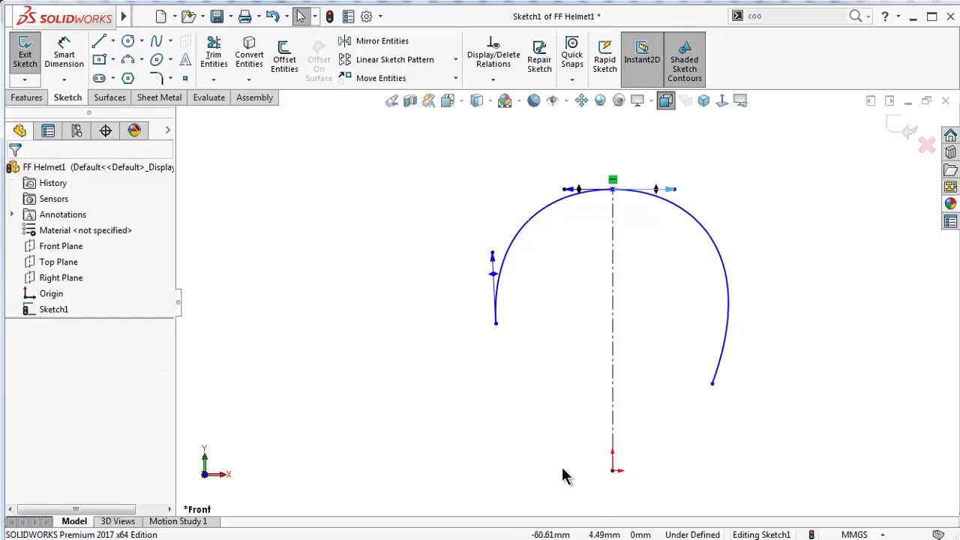
pyautogui.moveTo(407, 414); pyautogui.dragTo(405, 360, button='right')
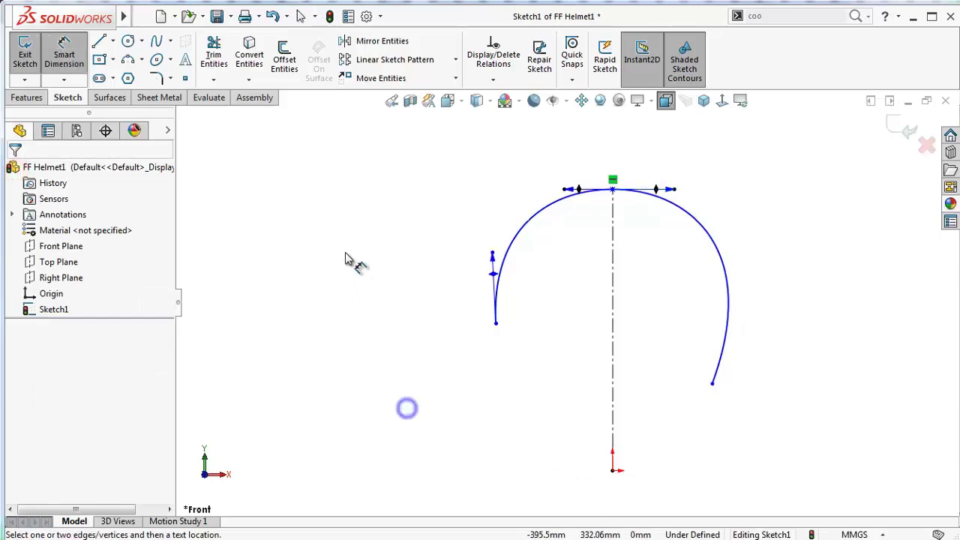
# Place the spline's lower right endpoint at X 125 mm, Y 155 mm
pyautogui.click(712, 384)
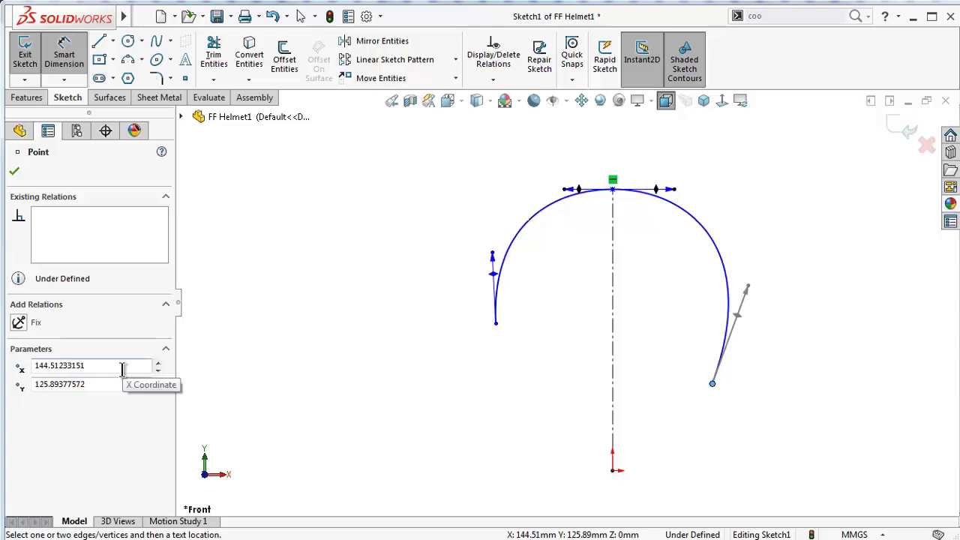
pyautogui.doubleClick(122, 368)
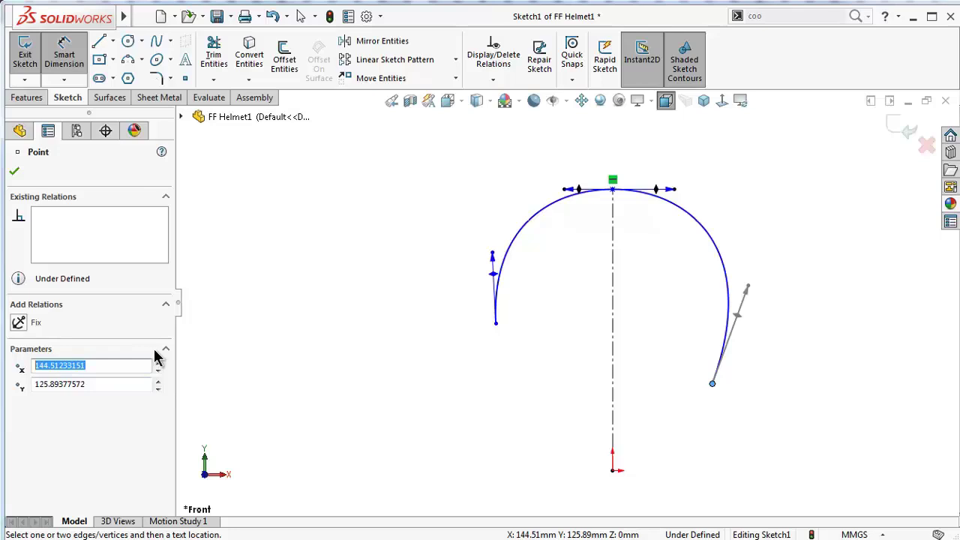
pyautogui.write('125')
pyautogui.press('Return')
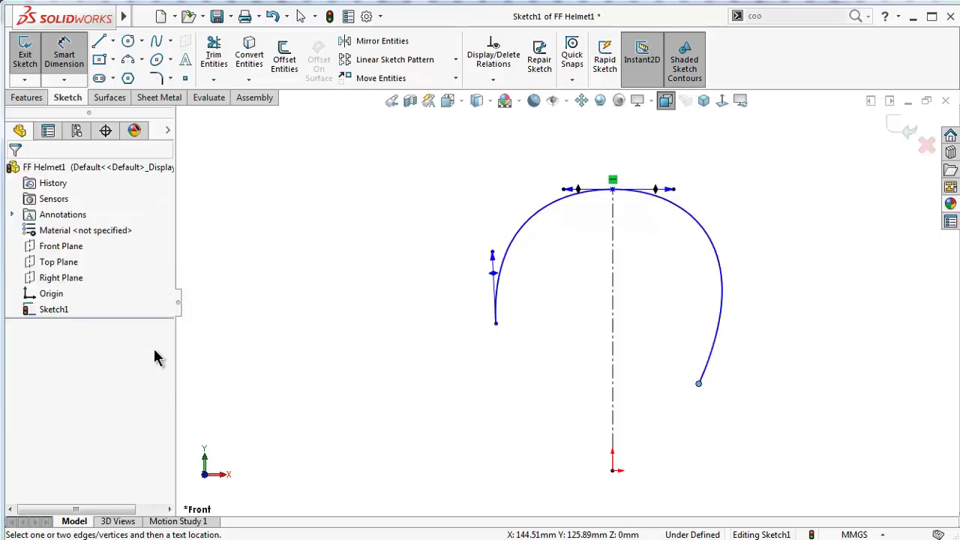
pyautogui.click(699, 384)
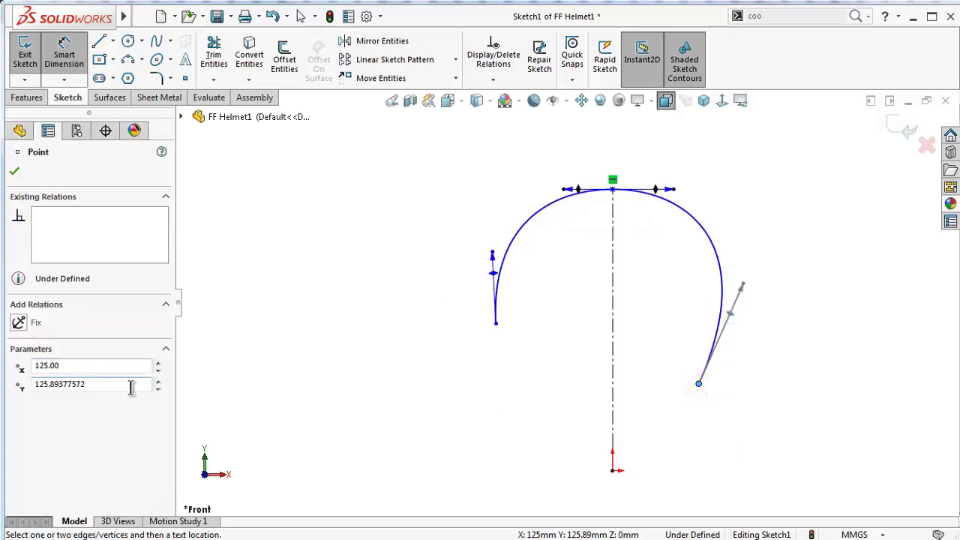
pyautogui.moveTo(131, 387); pyautogui.dragTo(15, 379)
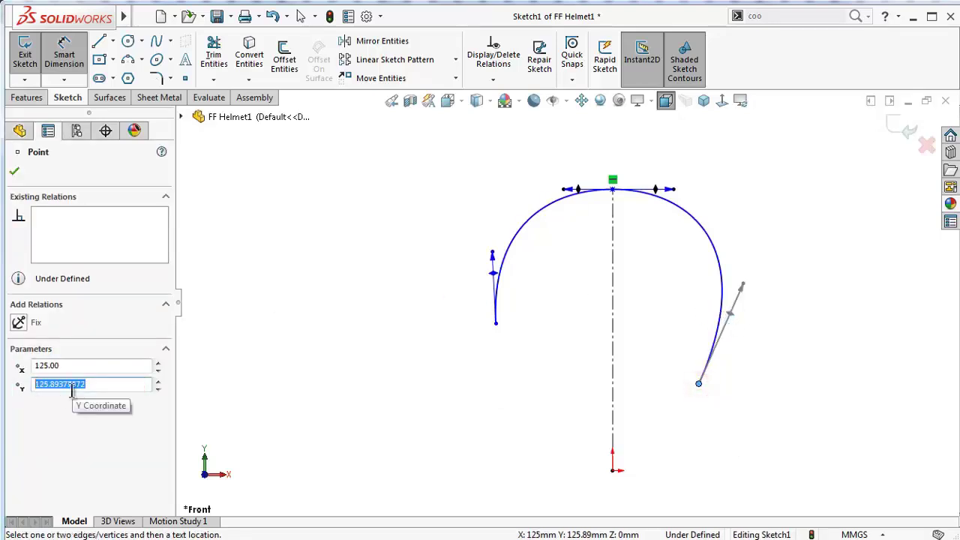
pyautogui.write('155')
pyautogui.press('Return')
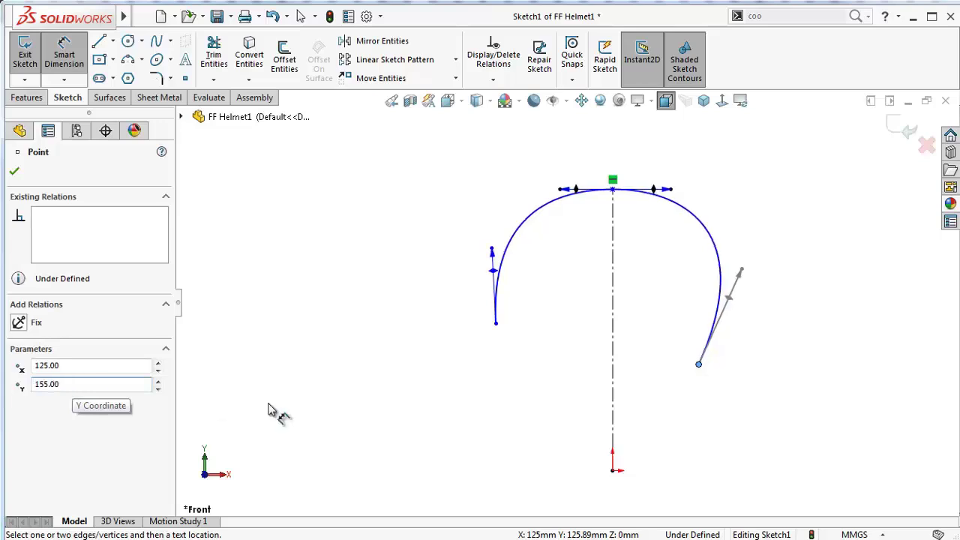
pyautogui.click(382, 405)
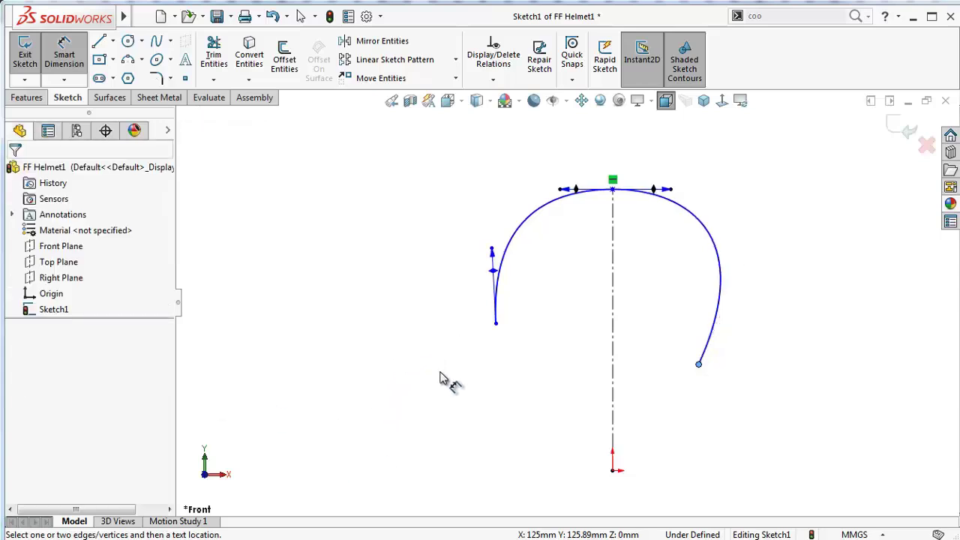
# Start a dimension from the spline's left endpoint, then cancel it
pyautogui.click(496, 324)
pyautogui.press('Escape')
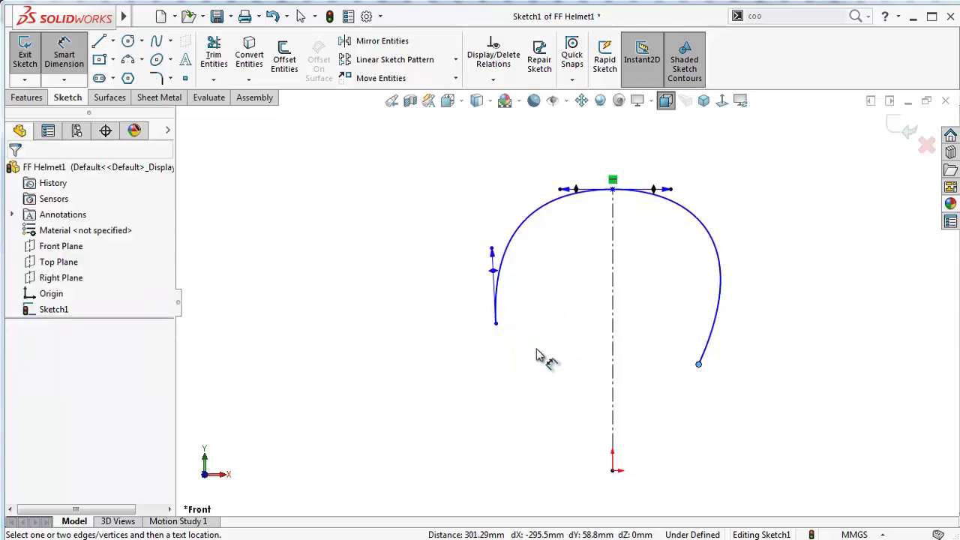
pyautogui.click(496, 324)
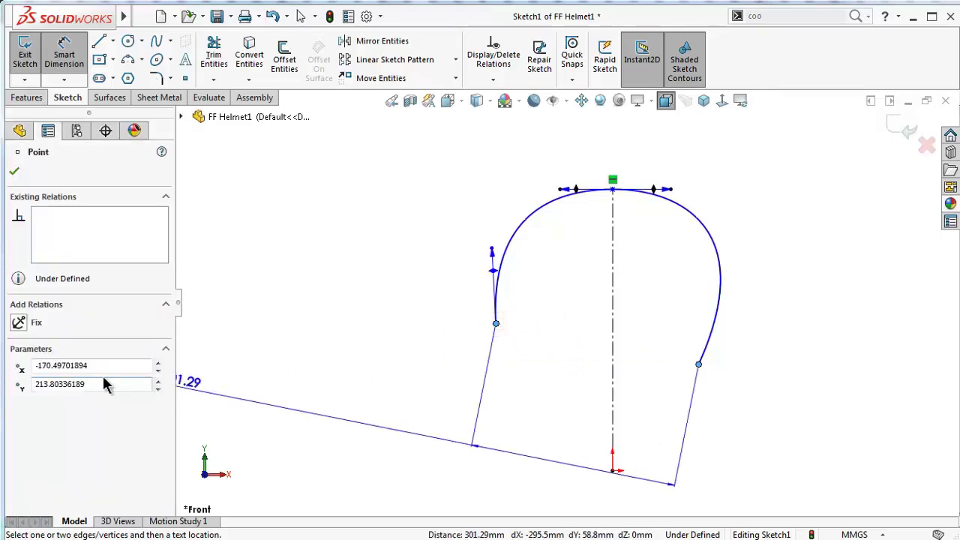
pyautogui.hotkey('ctrl', 'z')
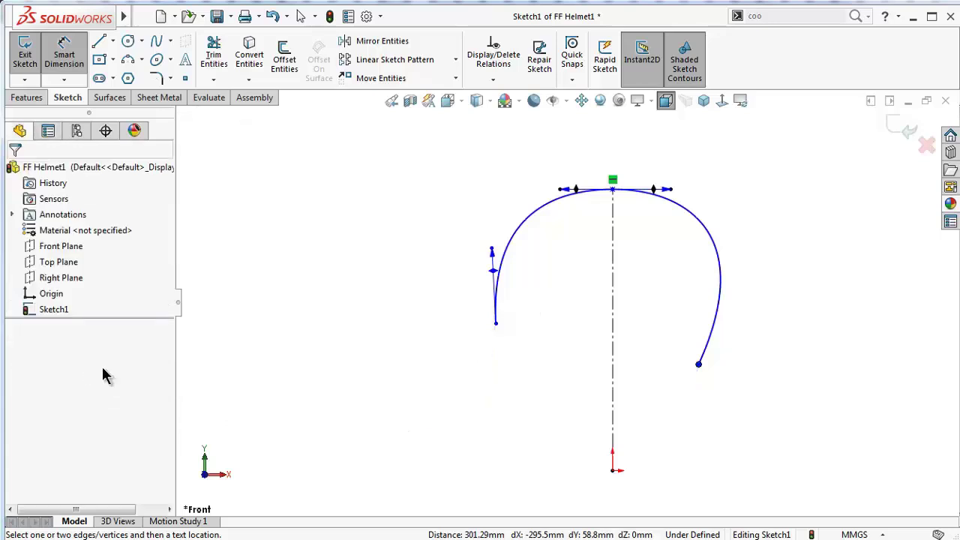
# Switch to the Back view and set the vertical-tangent endpoint to X -125, Y 155 mm
pyautogui.click(726, 103)
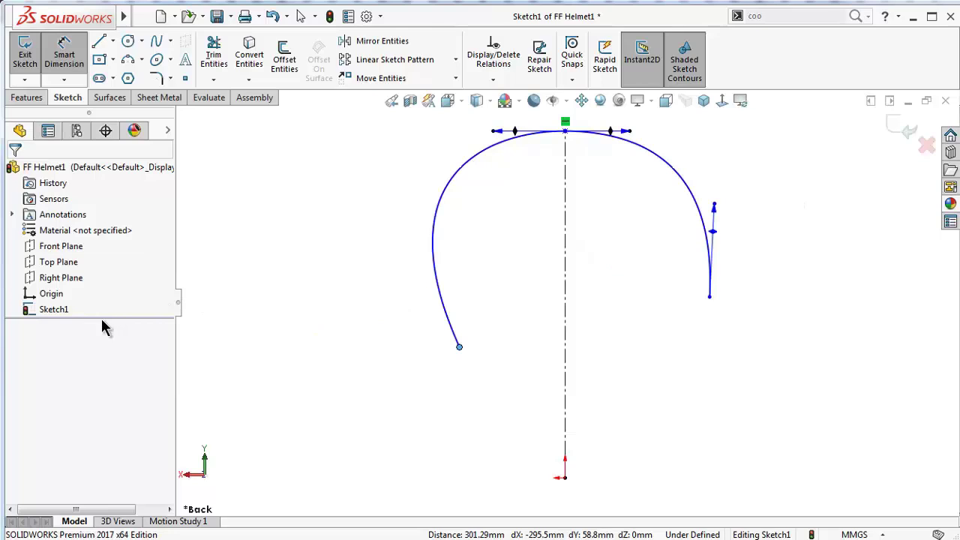
pyautogui.click(710, 298)
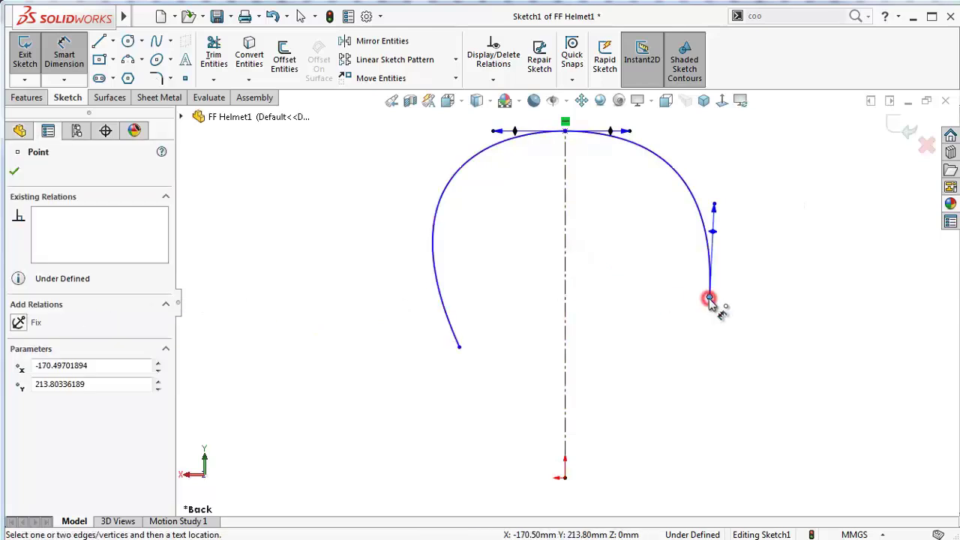
pyautogui.doubleClick(123, 367)
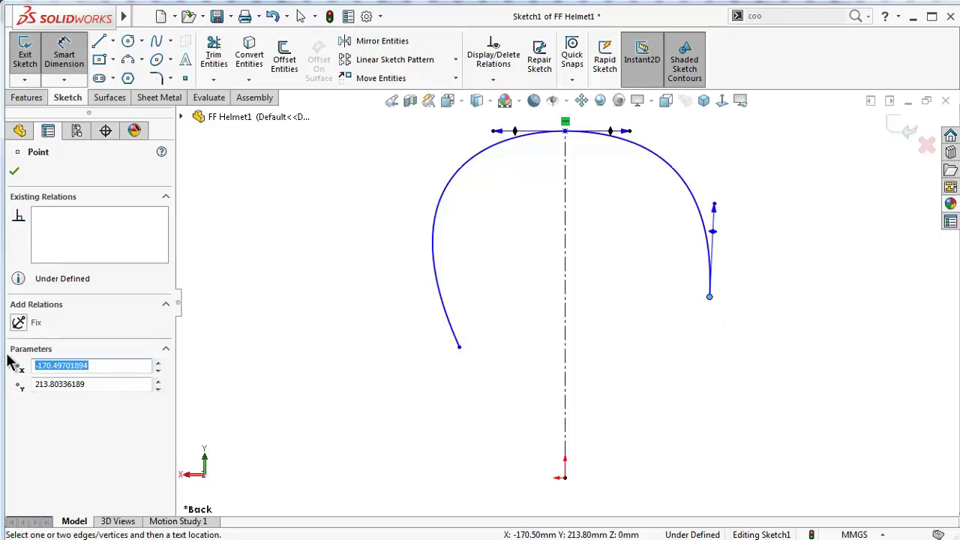
pyautogui.write('-125')
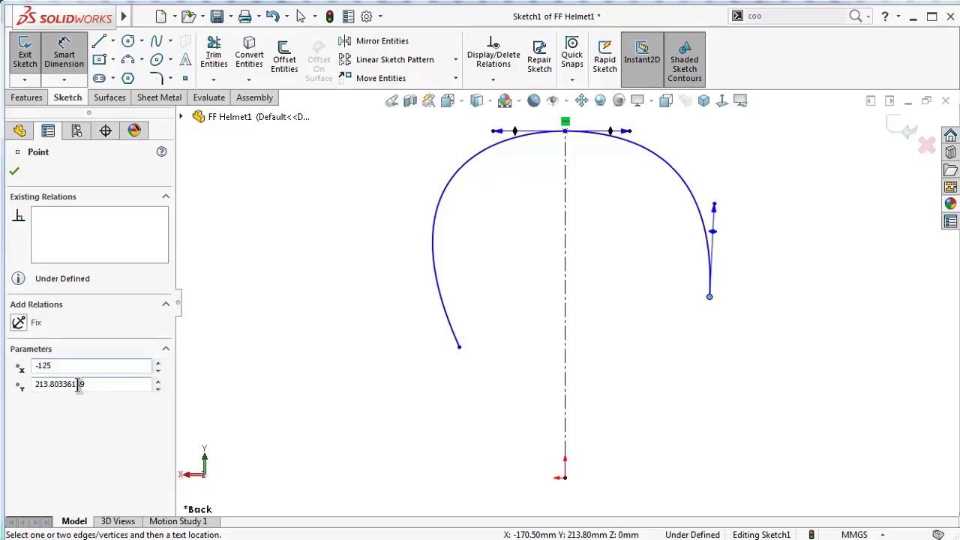
pyautogui.click(81, 384)
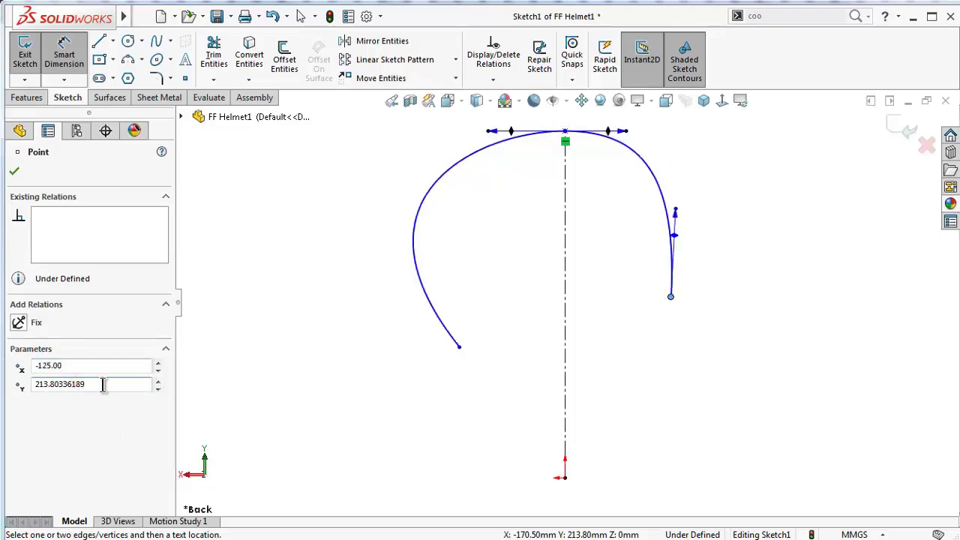
pyautogui.moveTo(110, 384); pyautogui.dragTo(22, 383)
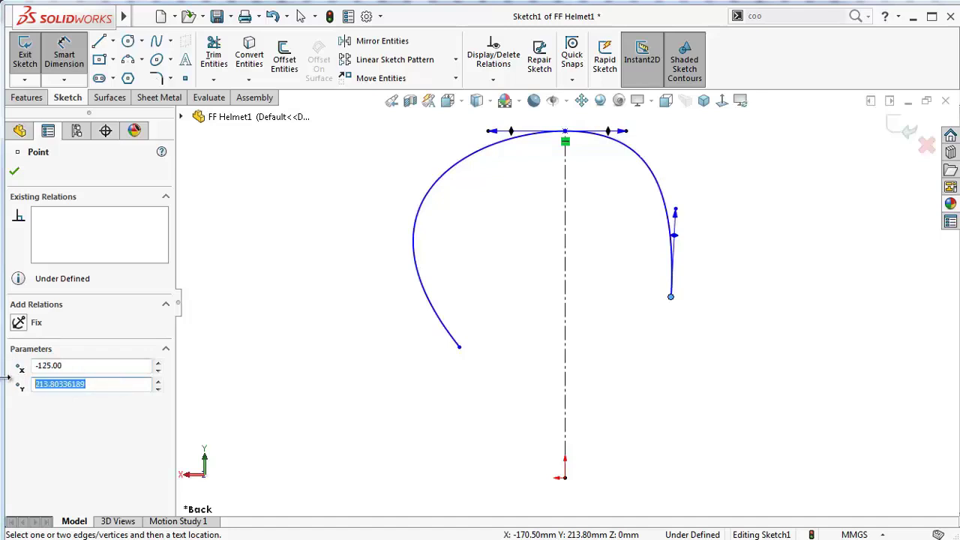
pyautogui.write('155')
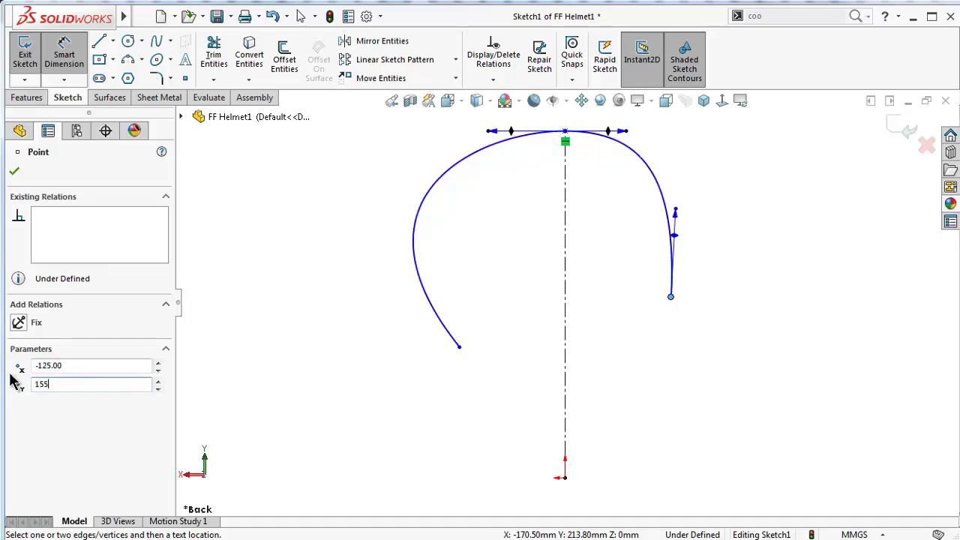
pyautogui.press('Return')
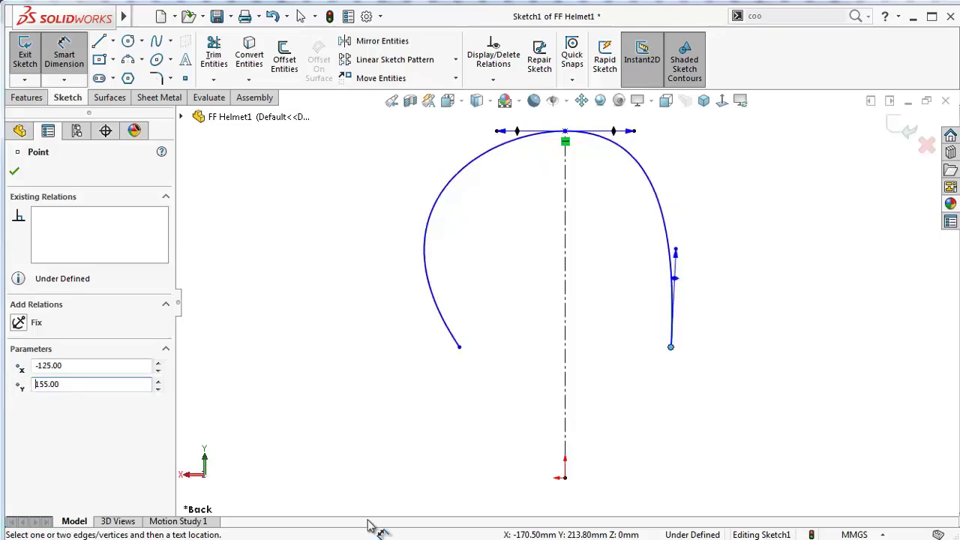
# Set the spline's other endpoint to X 155, Y 248 mm
pyautogui.click(459, 347)
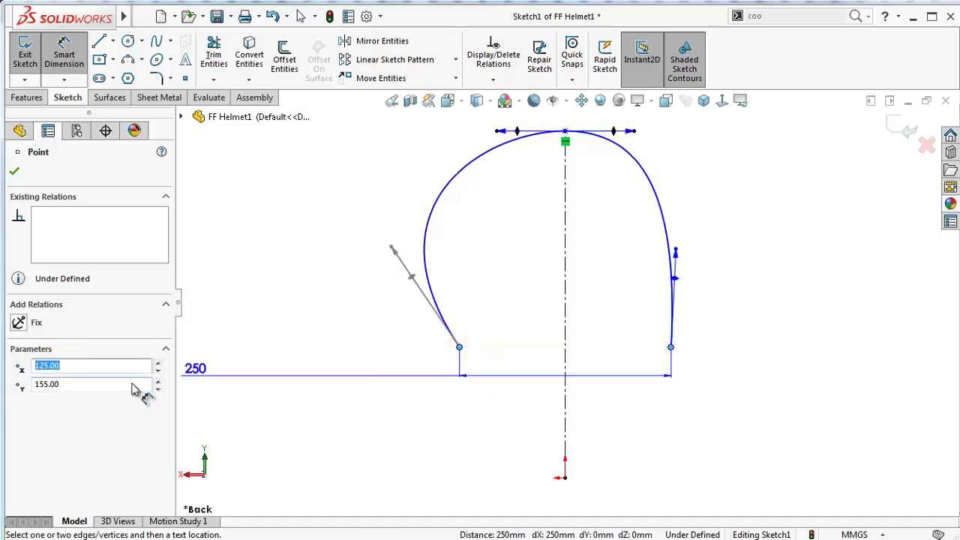
pyautogui.press('Escape')
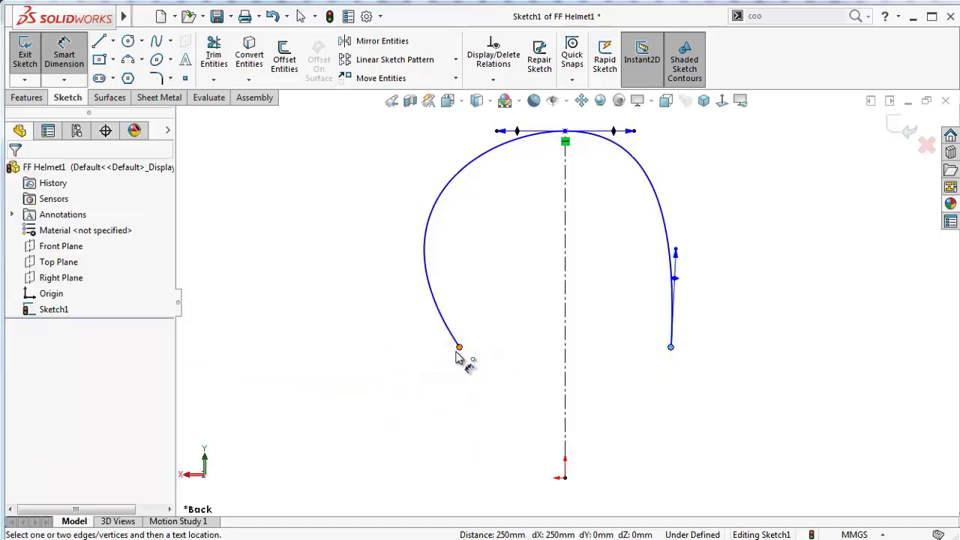
pyautogui.click(461, 348)
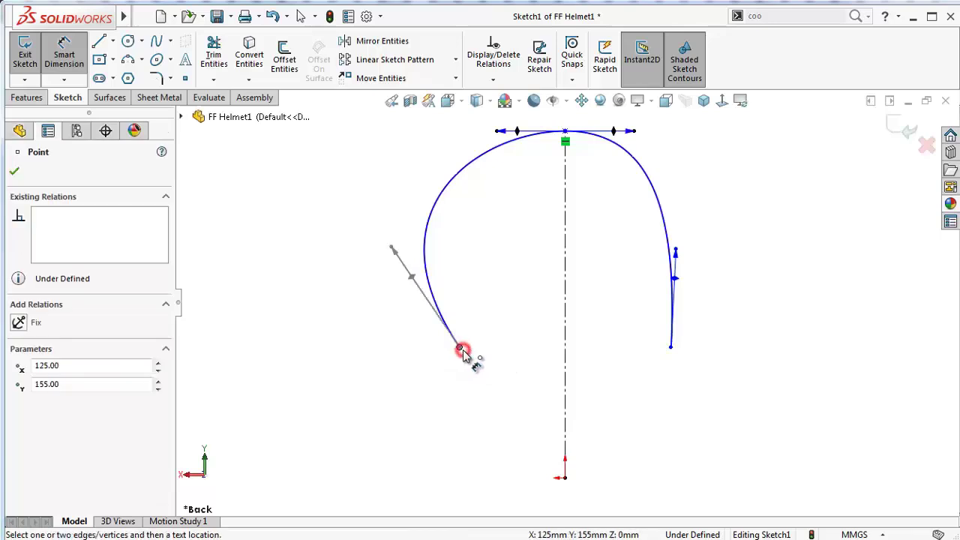
pyautogui.moveTo(103, 365); pyautogui.dragTo(26, 365)
pyautogui.write('155')
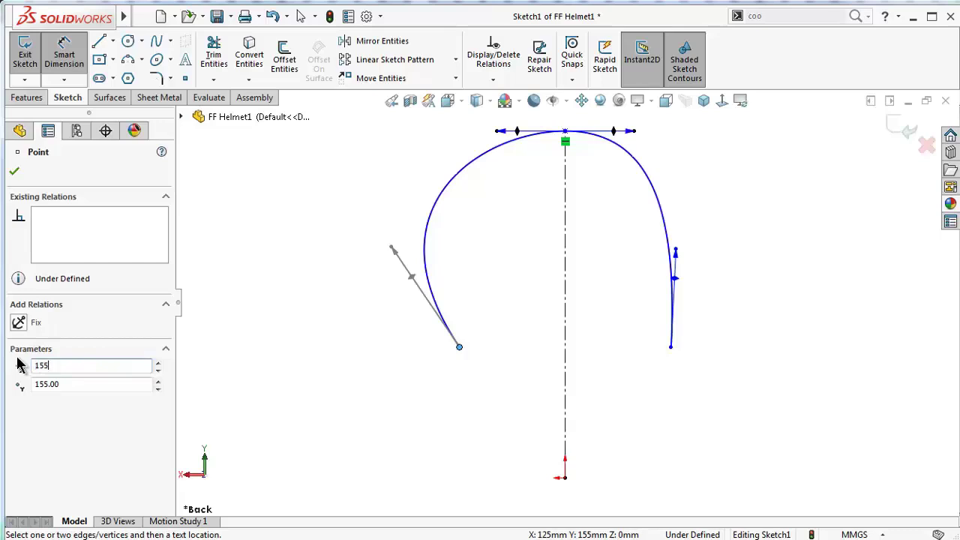
pyautogui.press('Tab')
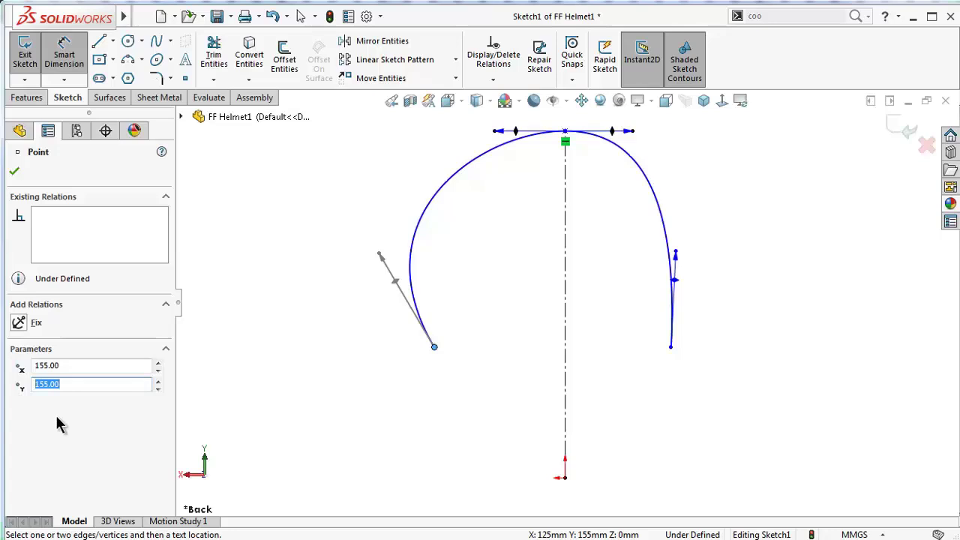
pyautogui.write('24')
pyautogui.write('8')
pyautogui.press('Return')
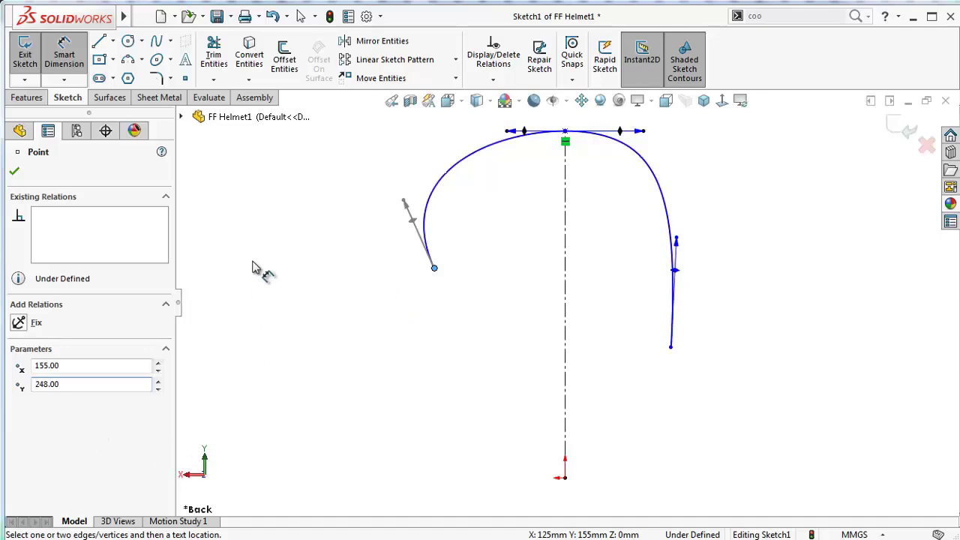
pyautogui.moveTo(283, 272); pyautogui.dragTo(281, 189, button='right')
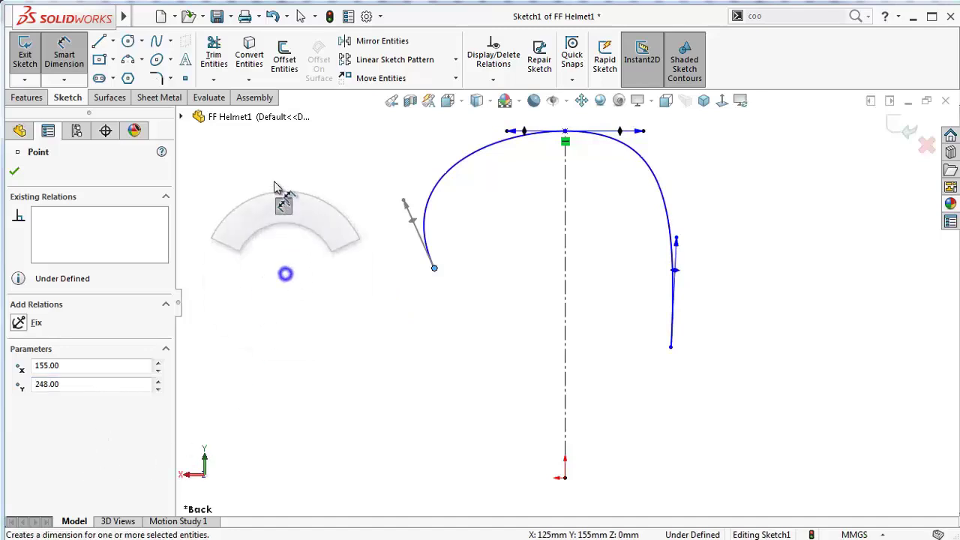
pyautogui.click(406, 207)
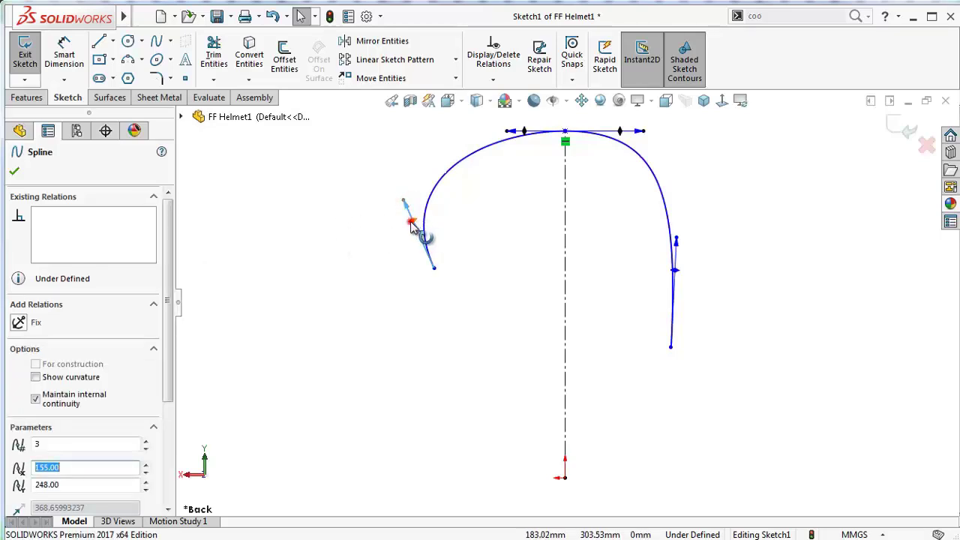
pyautogui.click(565, 238)
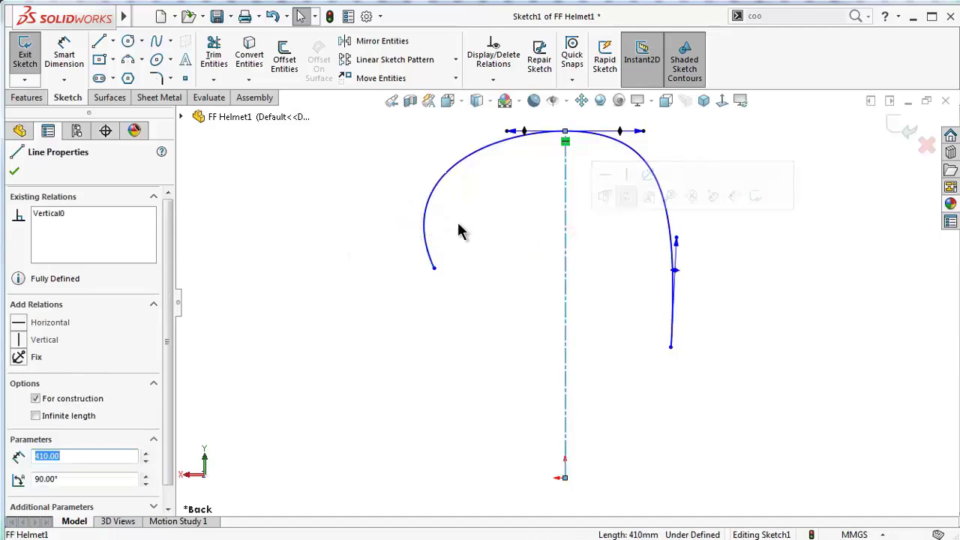
# Dimension the left spline handle at 18° from the centerline
pyautogui.moveTo(292, 230); pyautogui.dragTo(293, 165, button='right')
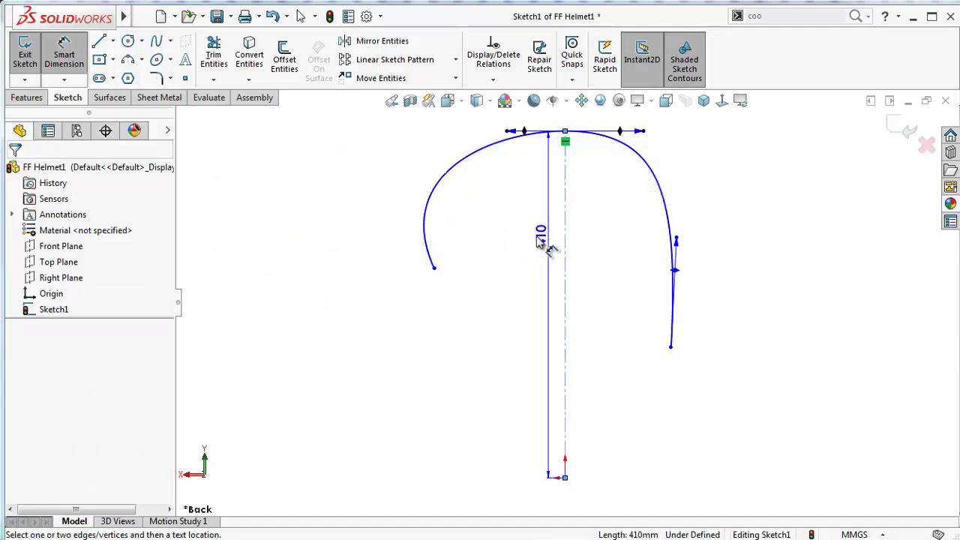
pyautogui.press('Escape')
pyautogui.click(434, 265)
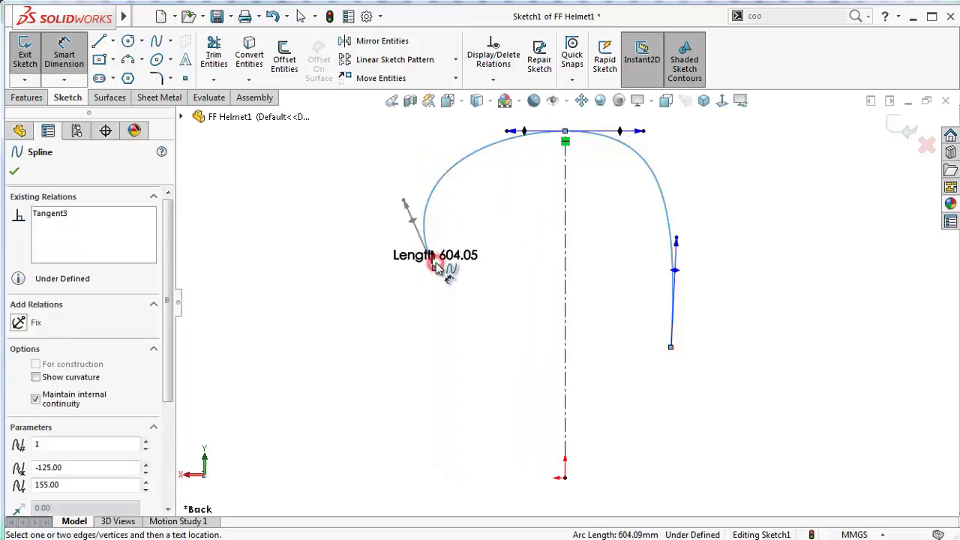
pyautogui.click(412, 219)
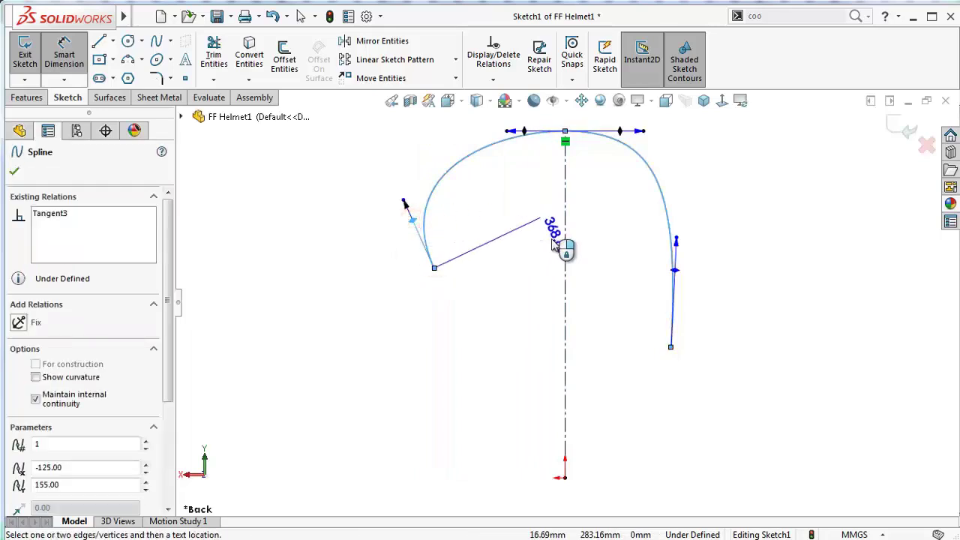
pyautogui.click(565, 239)
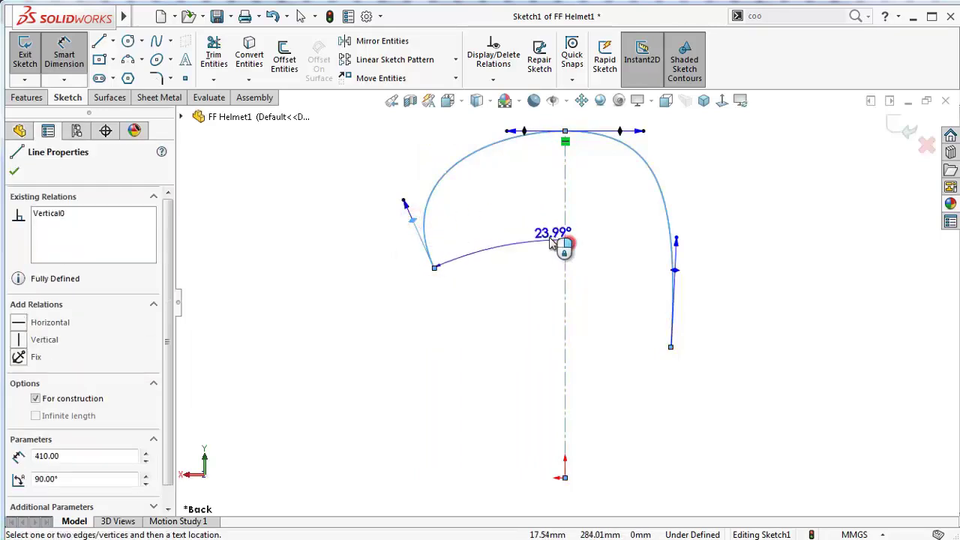
pyautogui.click(513, 225)
pyautogui.write('18')
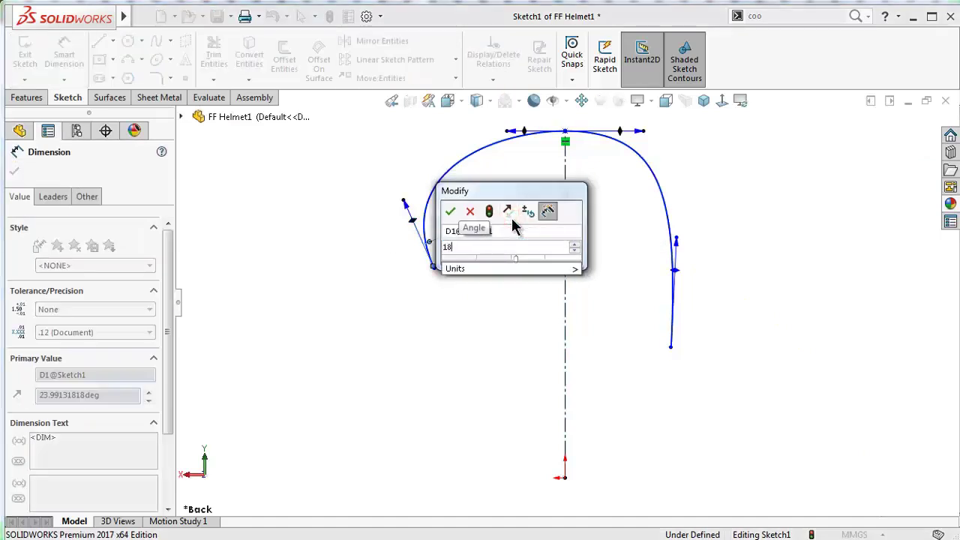
pyautogui.press('Return')
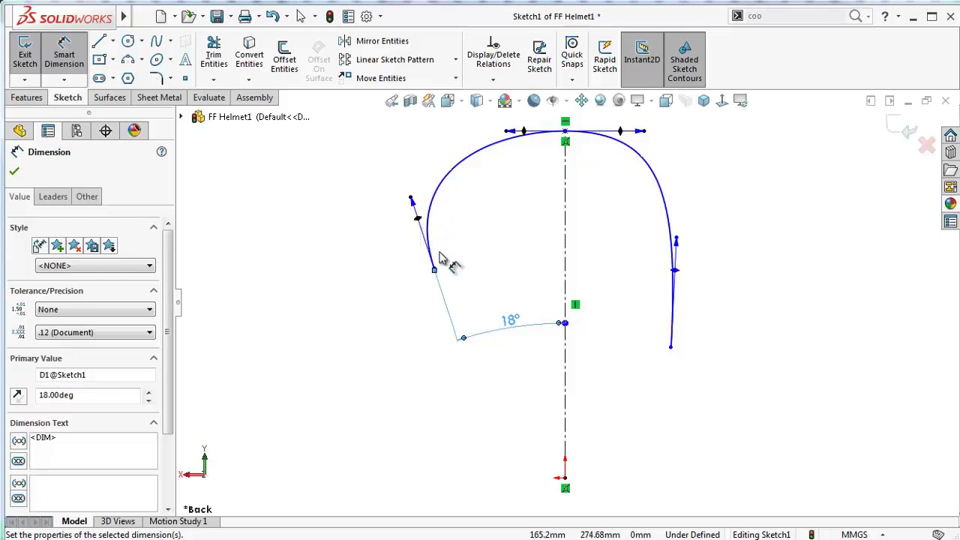
# Set the left spline handle's length to 370 mm
pyautogui.click(412, 202)
pyautogui.click(409, 204)
pyautogui.write('3')
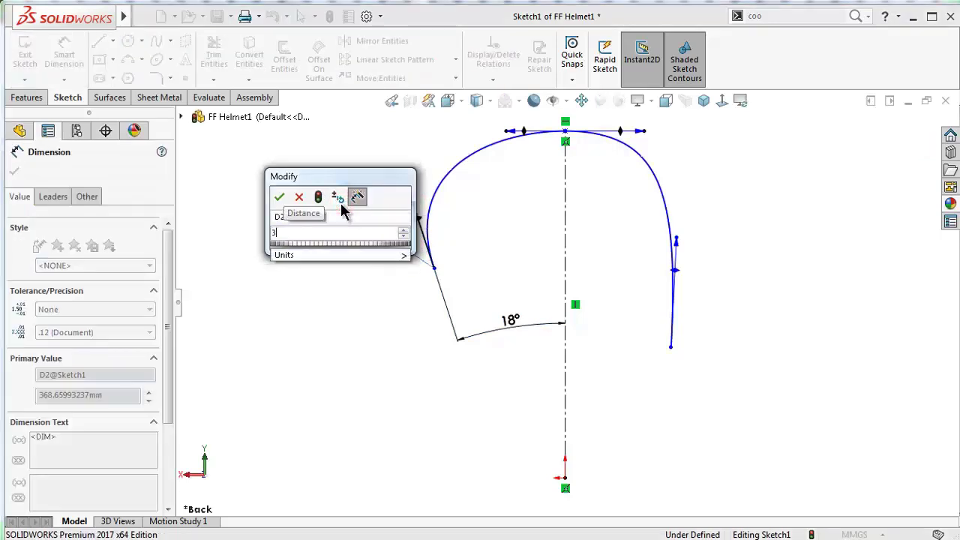
pyautogui.write('70')
pyautogui.press('Return')
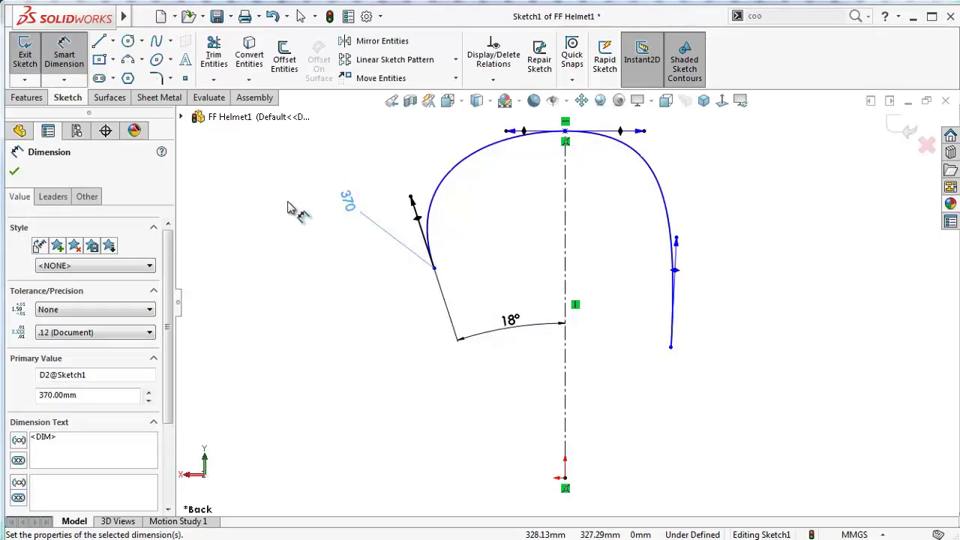
# Dimension the right spline handle at 10° from the centerline
pyautogui.click(676, 272)
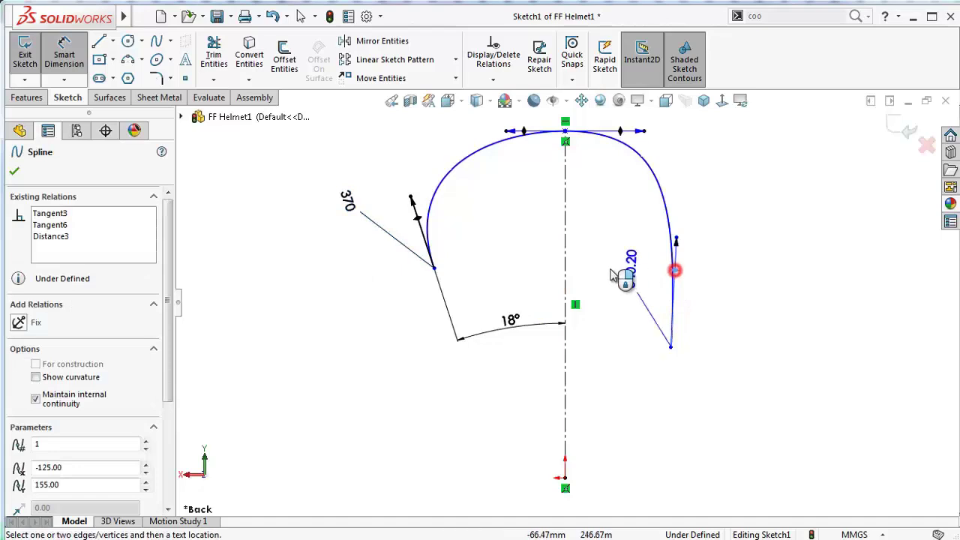
pyautogui.click(565, 261)
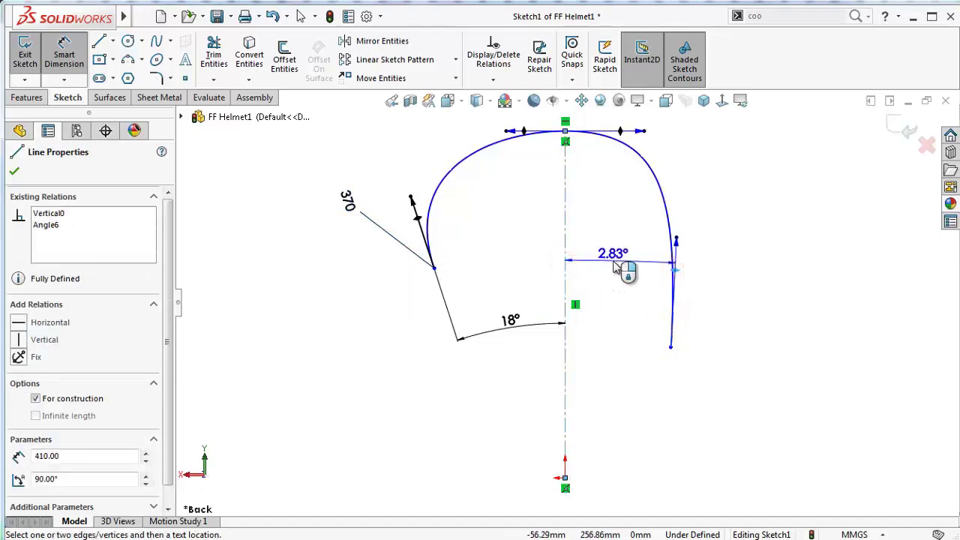
pyautogui.click(608, 264)
pyautogui.write('10')
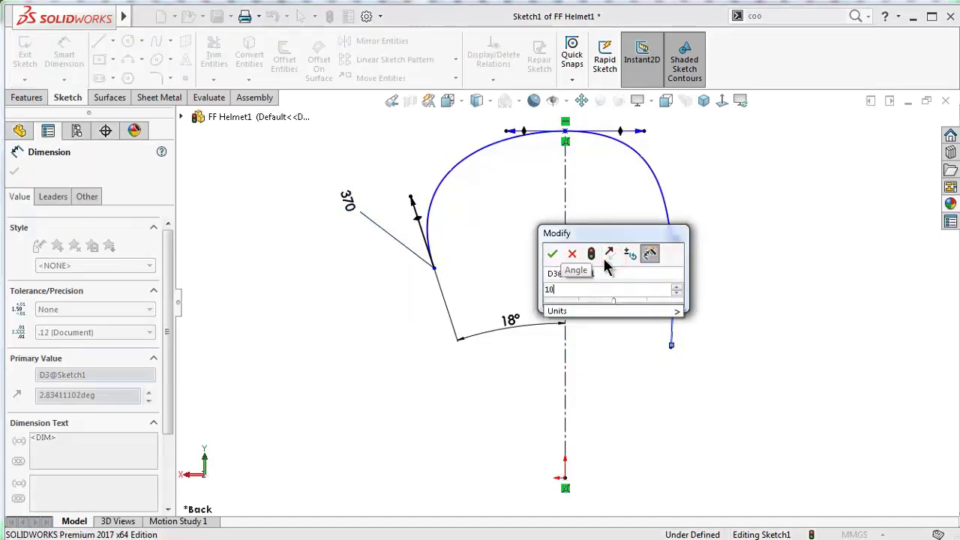
pyautogui.press('Return')
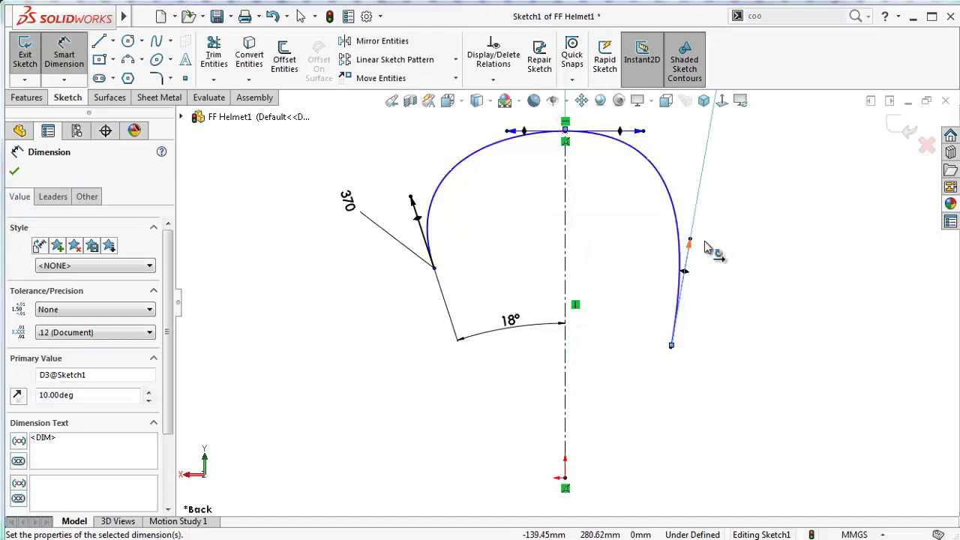
# Change the right handle's length dimension from 540.20 to 680 mm
pyautogui.click(691, 242)
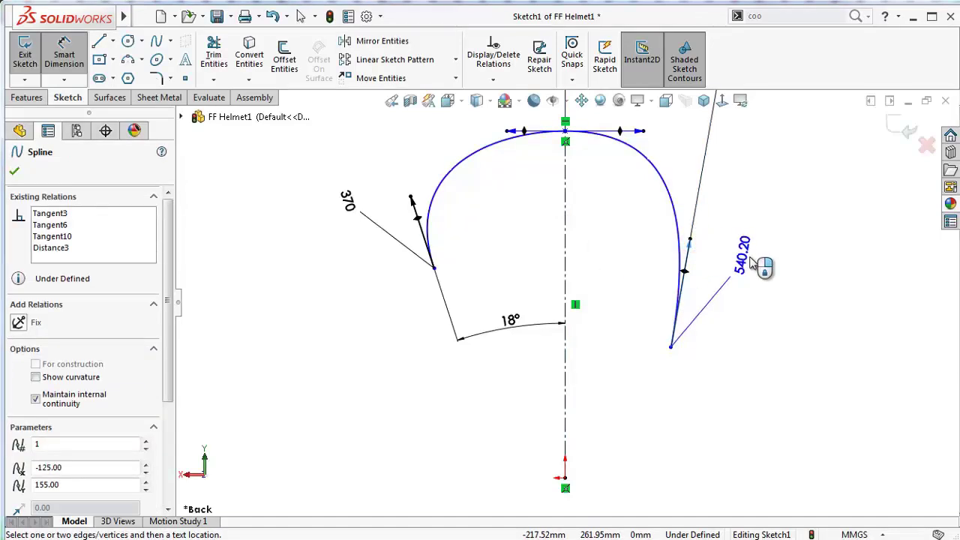
pyautogui.click(751, 258)
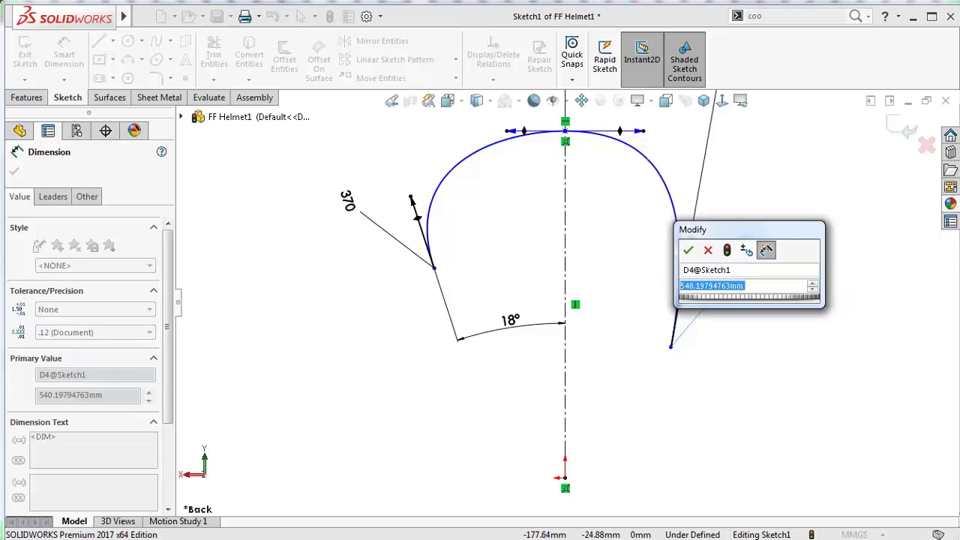
pyautogui.press('Return')
pyautogui.click(736, 260)
pyautogui.write('680')
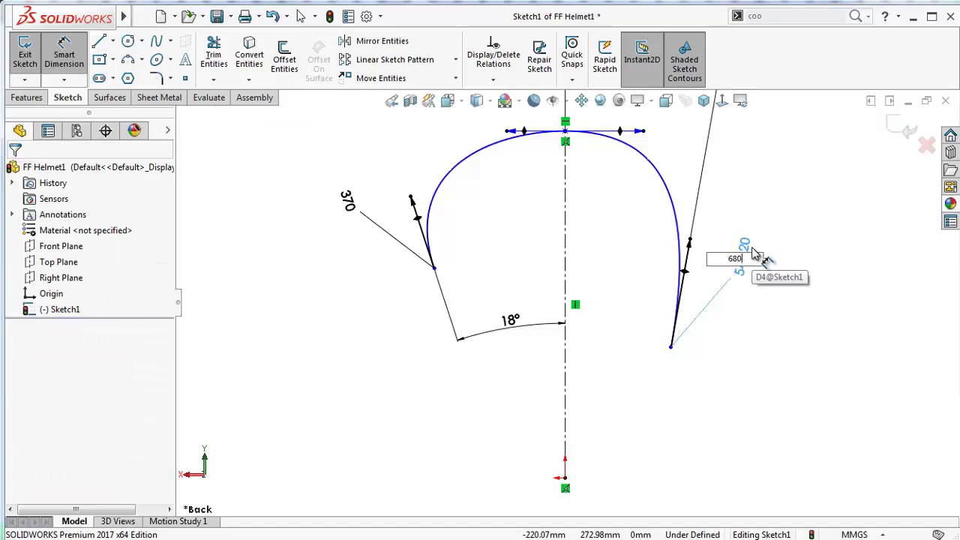
pyautogui.press('Return')
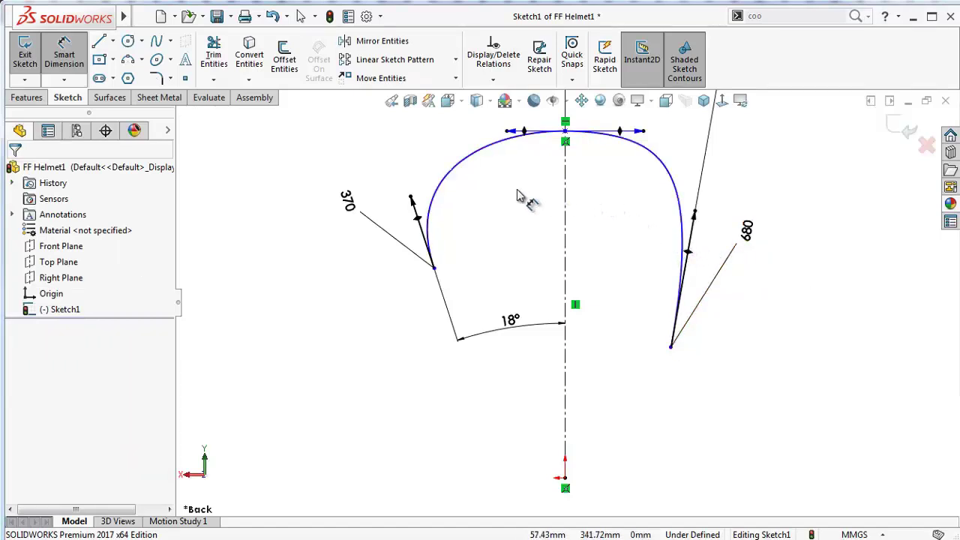
pyautogui.press('Escape')
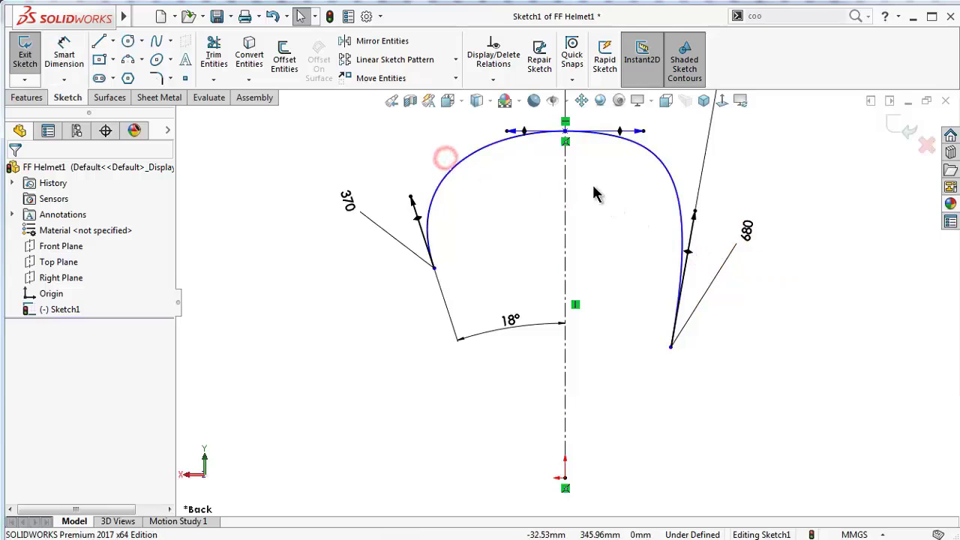
# Dimension the apex spline handle's length as 480 mm
pyautogui.keyDown('ctrl'); pyautogui.moveTo(592, 121); pyautogui.dragTo(583, 188, button='middle'); pyautogui.keyUp('ctrl')
pyautogui.moveTo(817, 258); pyautogui.dragTo(806, 168, button='right')
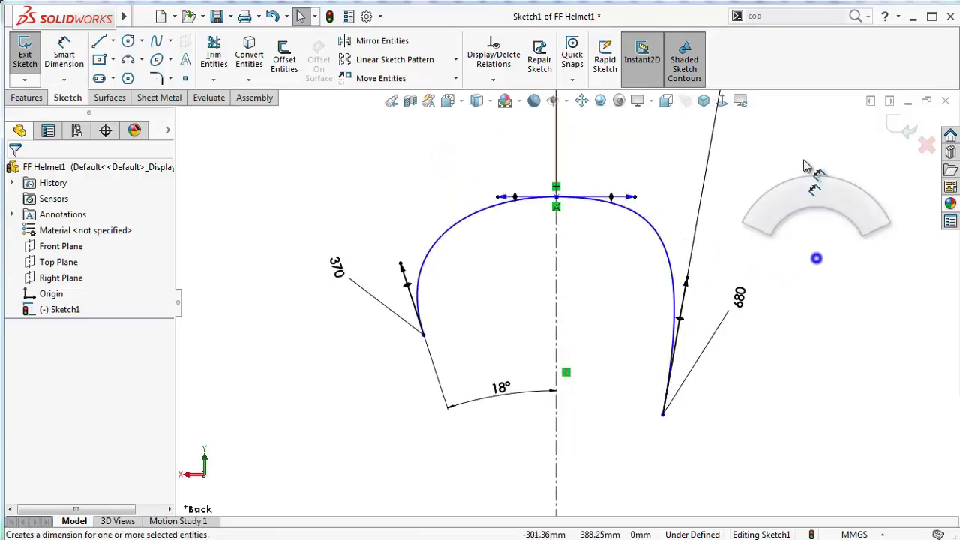
pyautogui.click(630, 198)
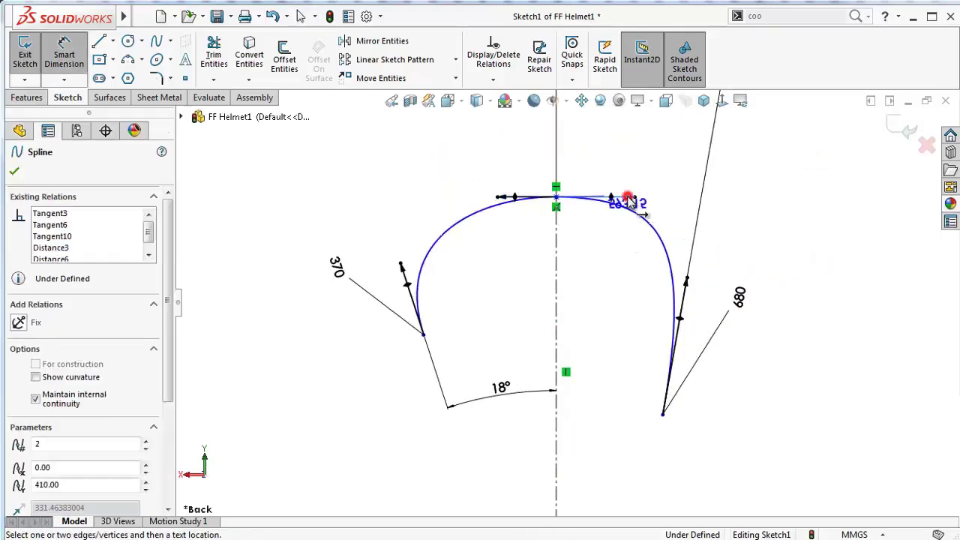
pyautogui.click(638, 152)
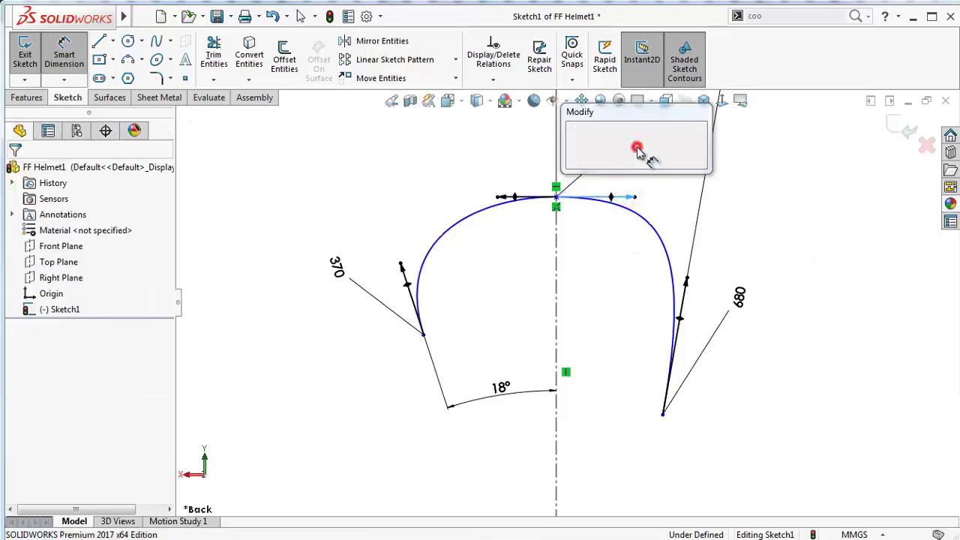
pyautogui.write('480')
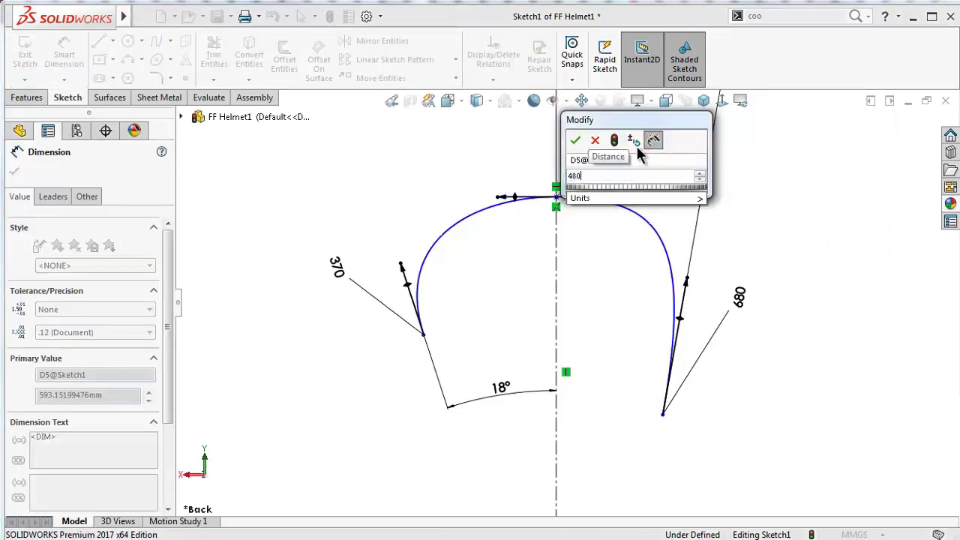
pyautogui.press('Return')
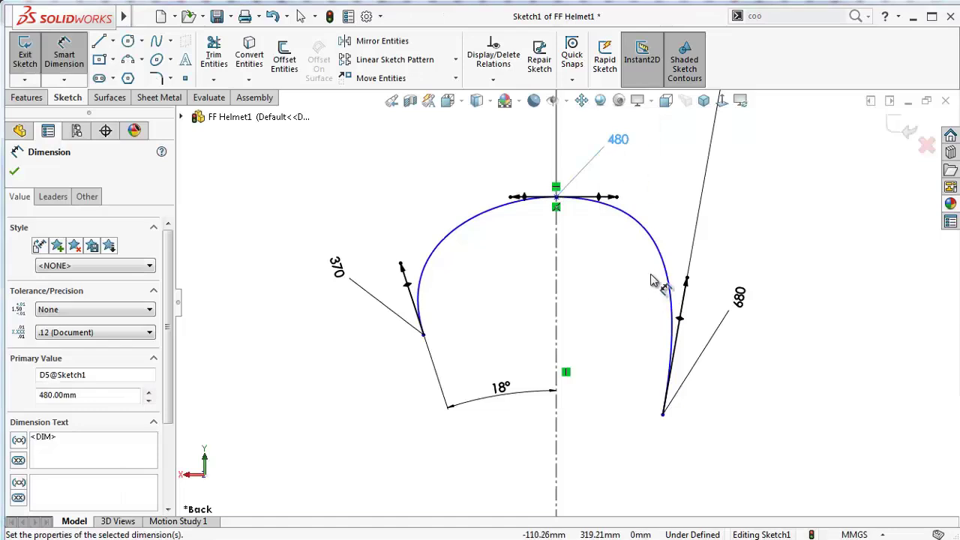
# Zoom out to view the whole dome spline, then select the 10° angle dimension
pyautogui.click(670, 311)
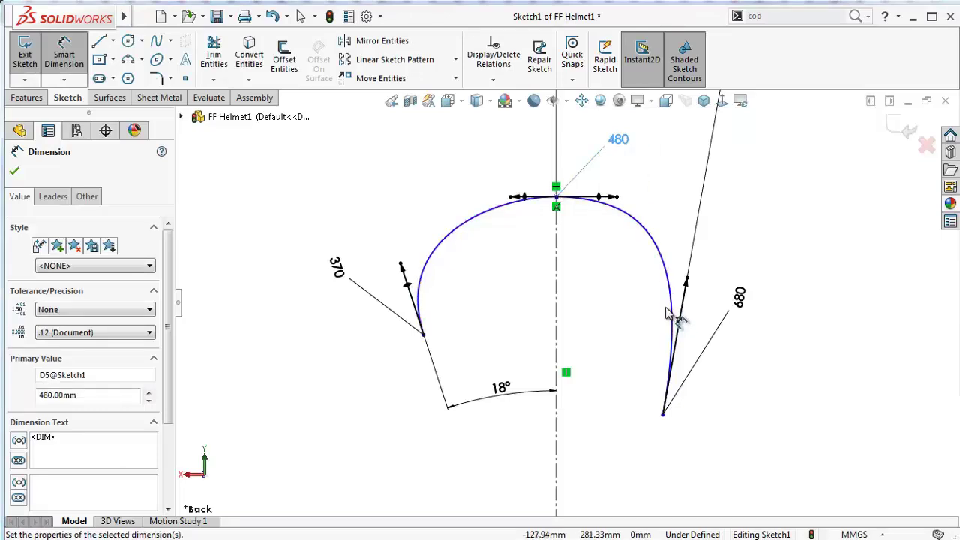
pyautogui.scroll(1, 731, 357)
pyautogui.scroll(1, 712, 346)
pyautogui.scroll(1, 687, 331)
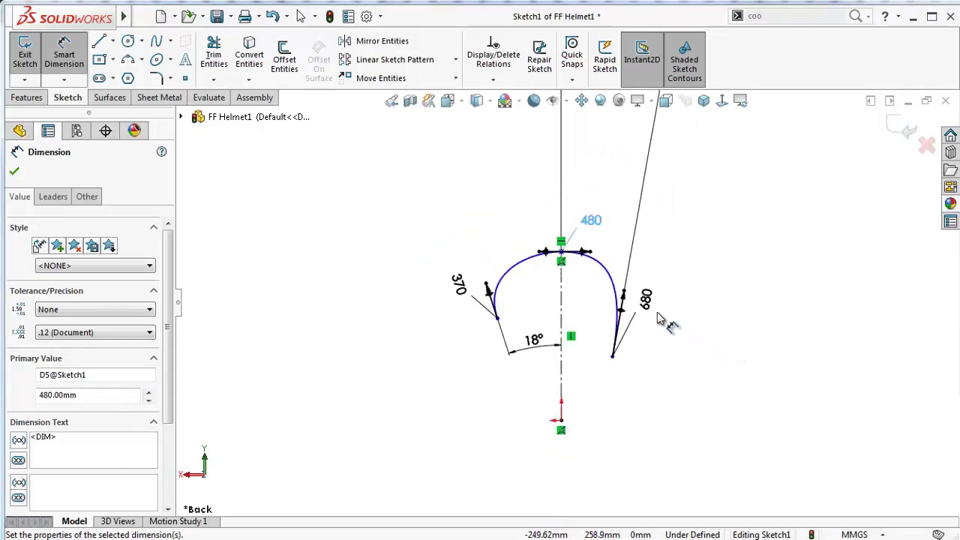
pyautogui.scroll(-2, 578, 278)
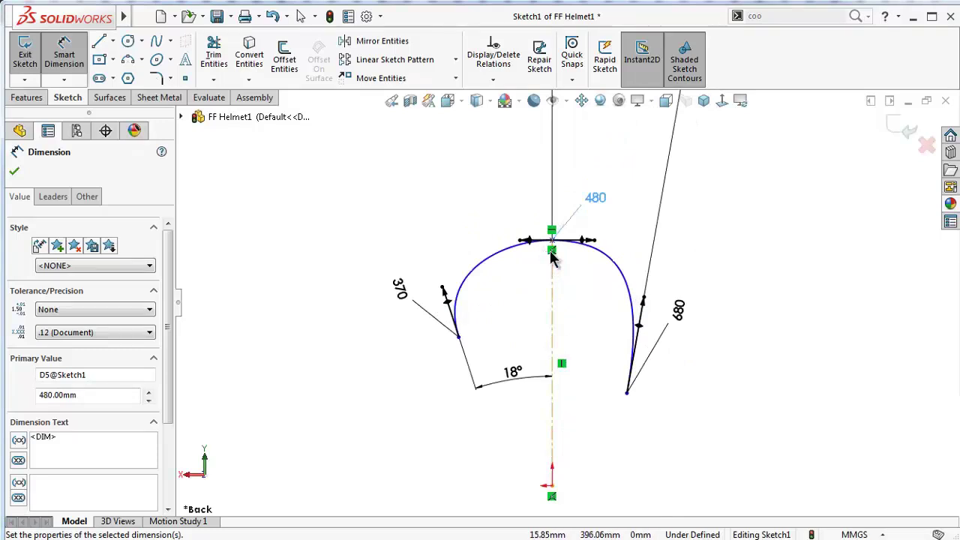
pyautogui.scroll(-2, 604, 236)
pyautogui.scroll(4, 597, 231)
pyautogui.scroll(3, 596, 231)
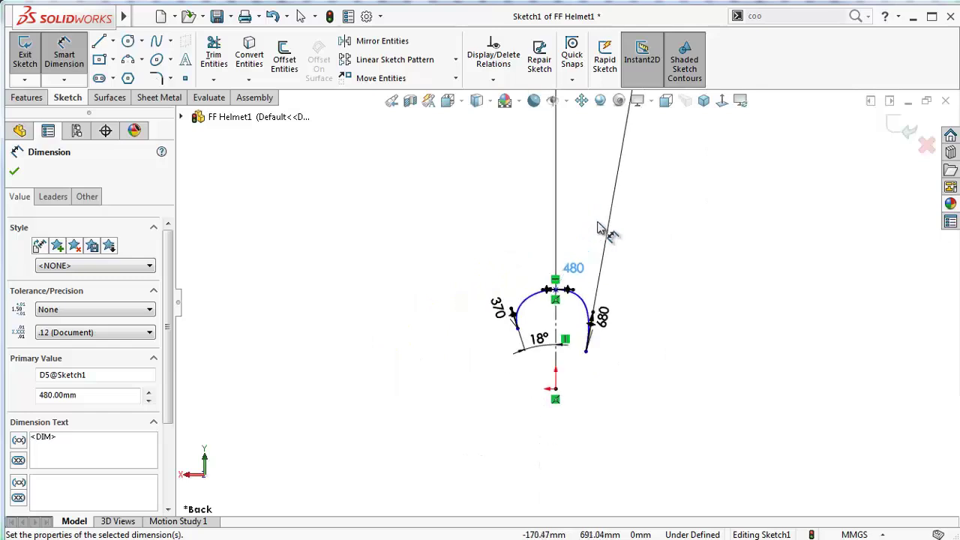
pyautogui.scroll(2, 606, 229)
pyautogui.scroll(2, 609, 231)
pyautogui.press('Escape')
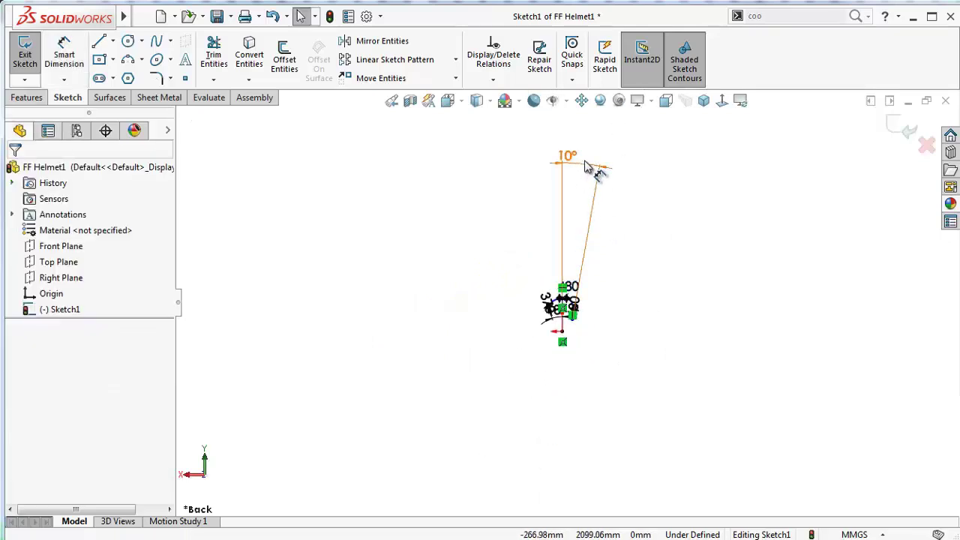
pyautogui.hotkey('ctrl', 'z')
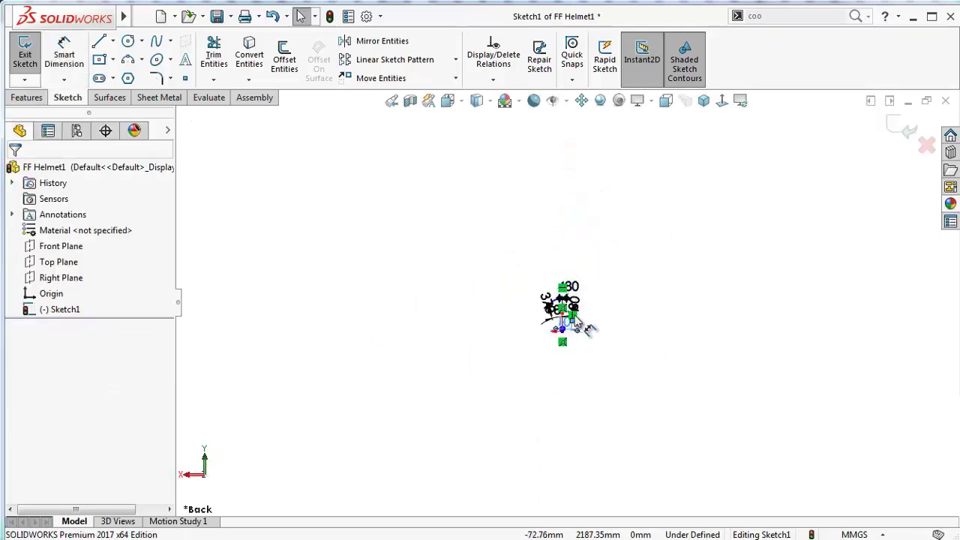
pyautogui.click(578, 330)
# Dismiss the -18° angle error, then delete the 18° dimension on the left handle
pyautogui.scroll(-3, 600, 325)
pyautogui.scroll(-3, 583, 328)
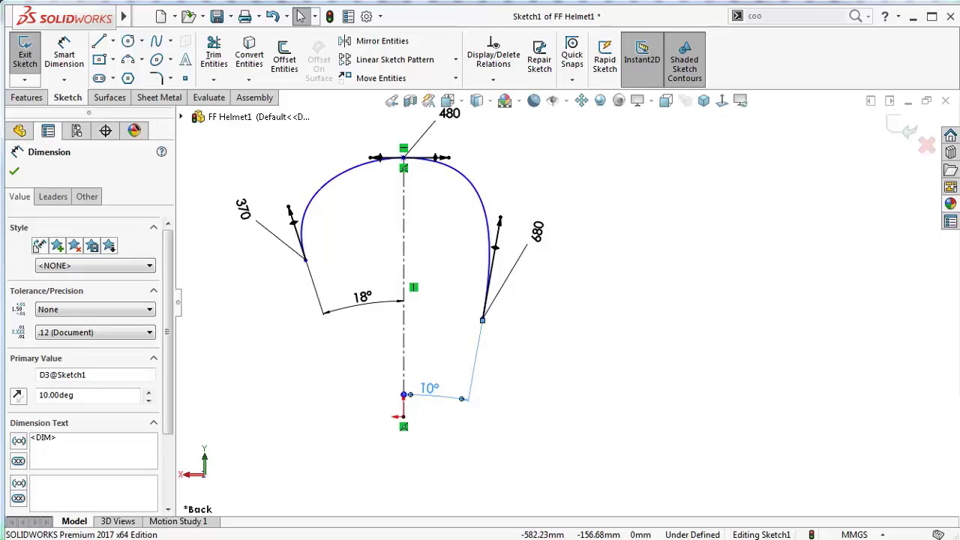
pyautogui.click(305, 259)
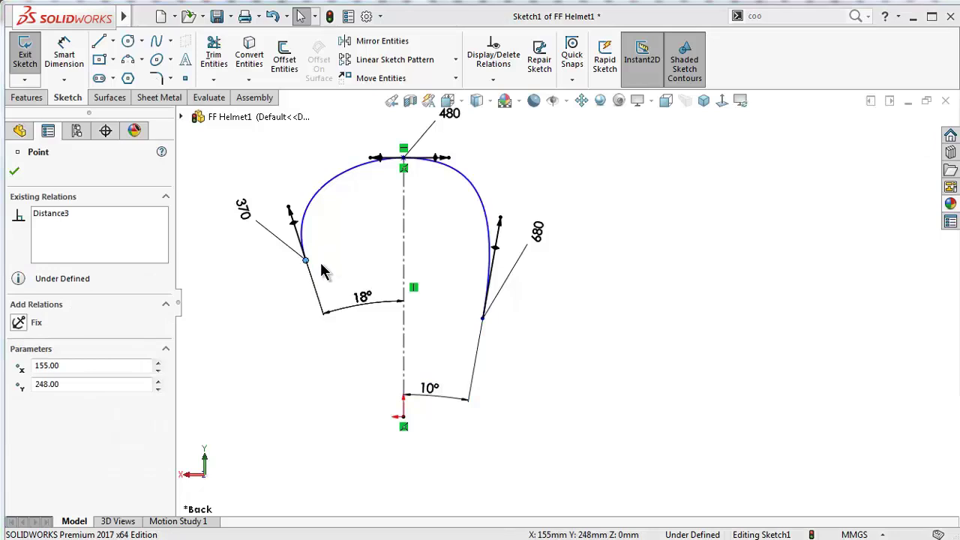
pyautogui.click(358, 300)
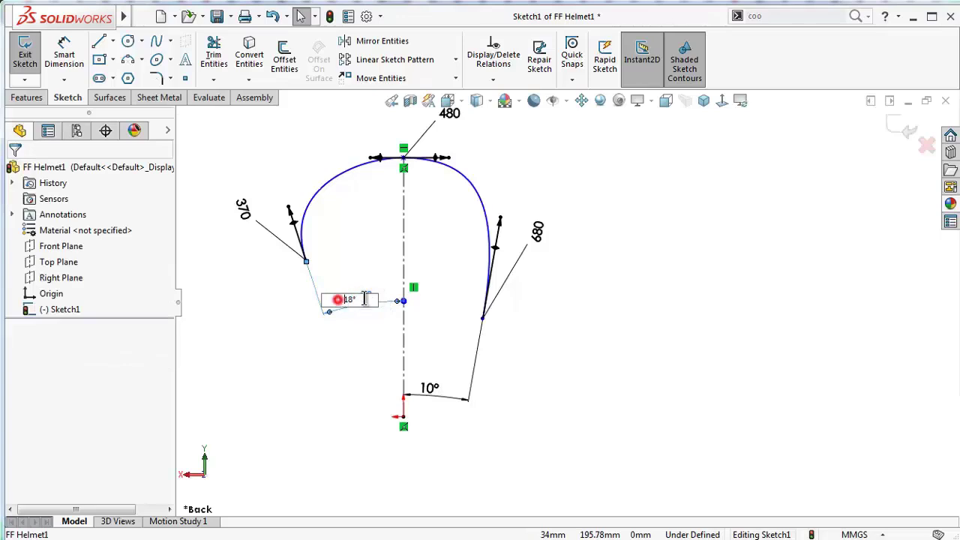
pyautogui.press('Return')
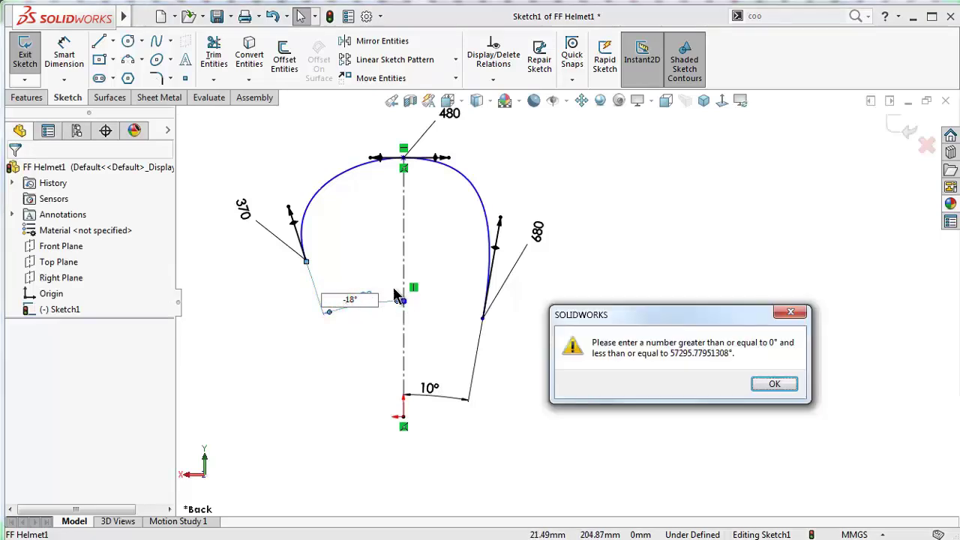
pyautogui.click(777, 385)
pyautogui.press('Return')
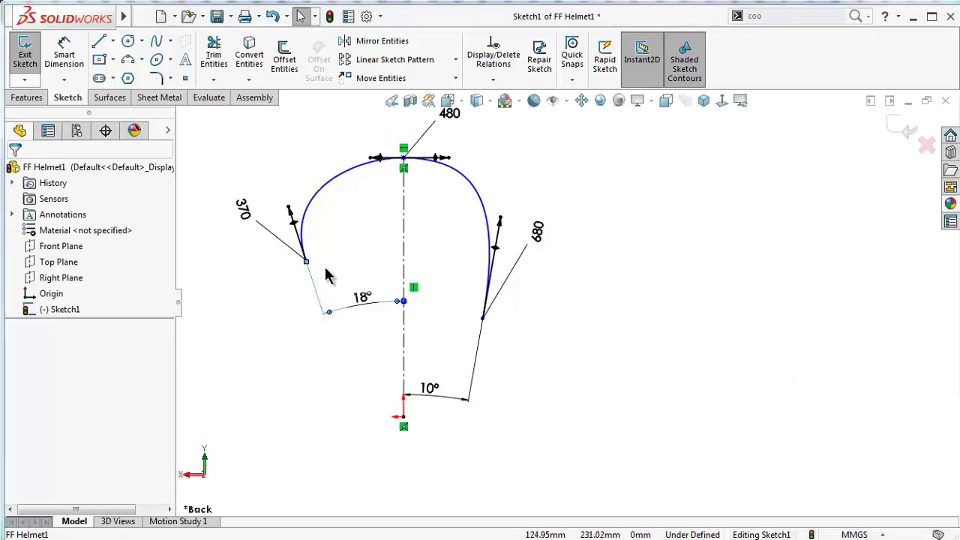
pyautogui.click(384, 254)
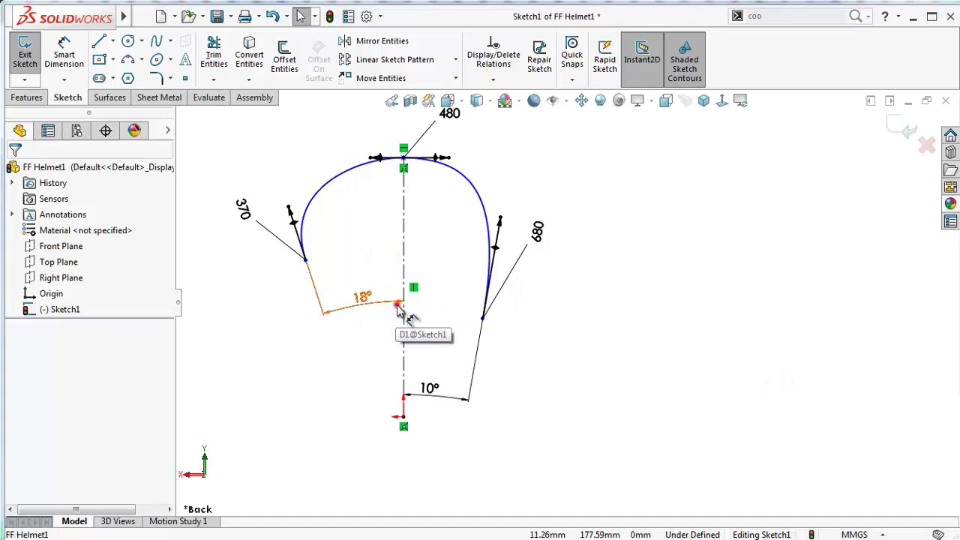
pyautogui.click(399, 306)
pyautogui.press('Delete')
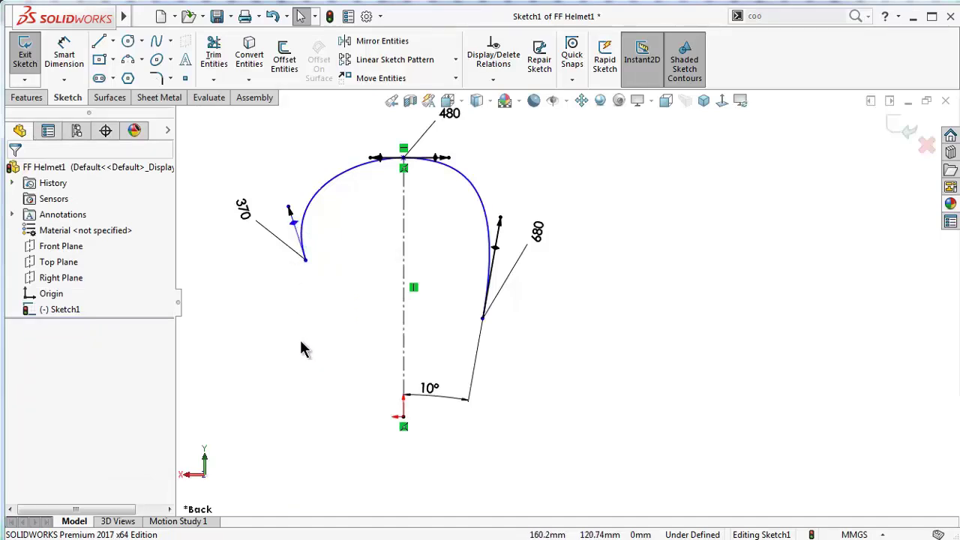
# Reshape the spline's left tangent and dimension it 18° from the centreline
pyautogui.click(293, 216)
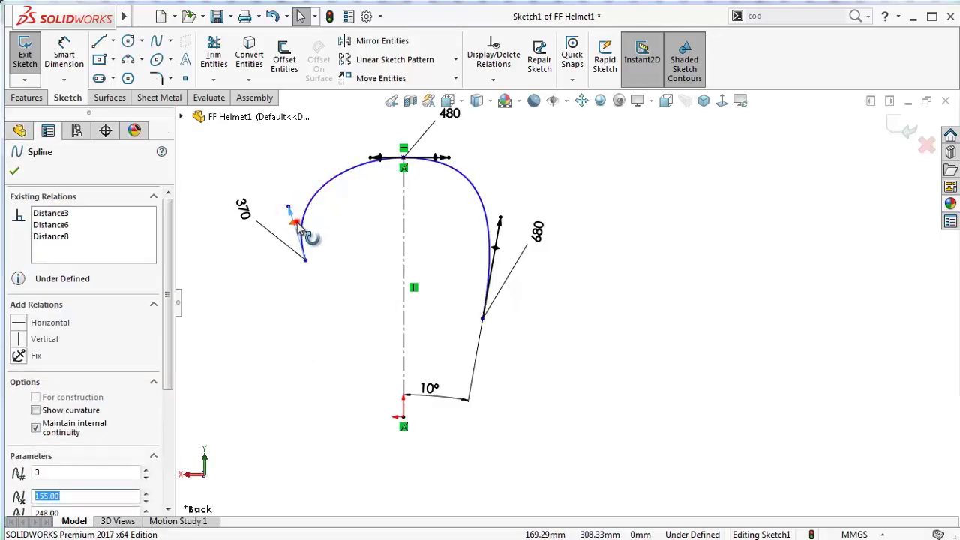
pyautogui.moveTo(297, 225); pyautogui.dragTo(319, 234)
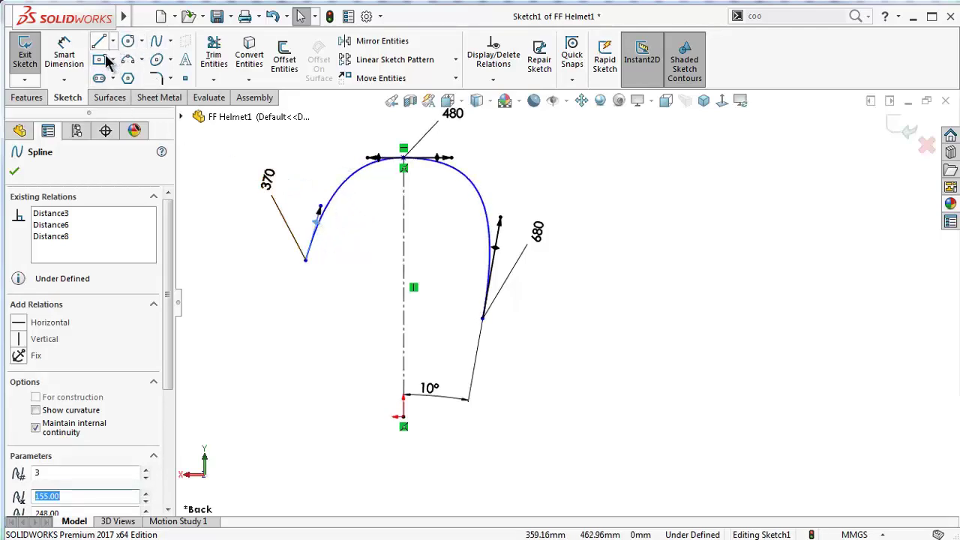
pyautogui.click(64, 54)
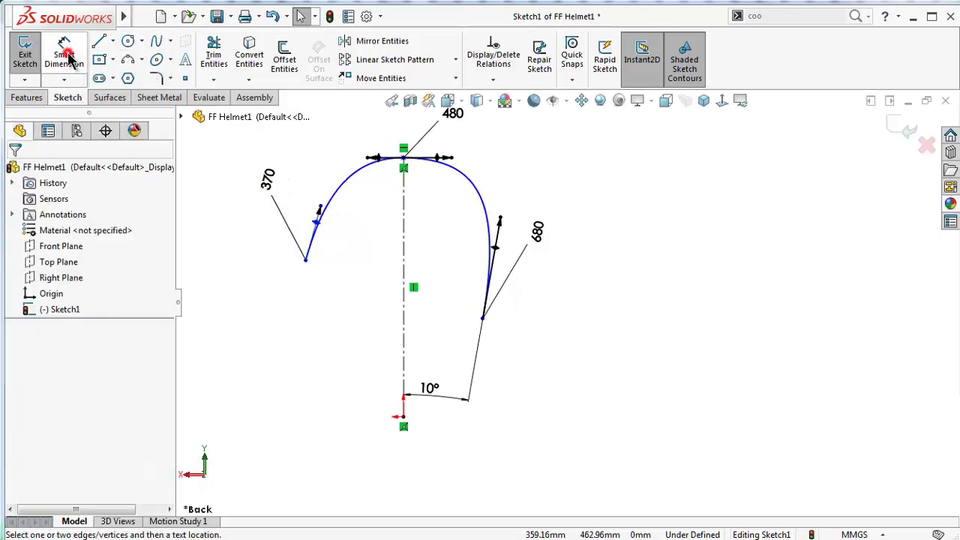
pyautogui.click(318, 224)
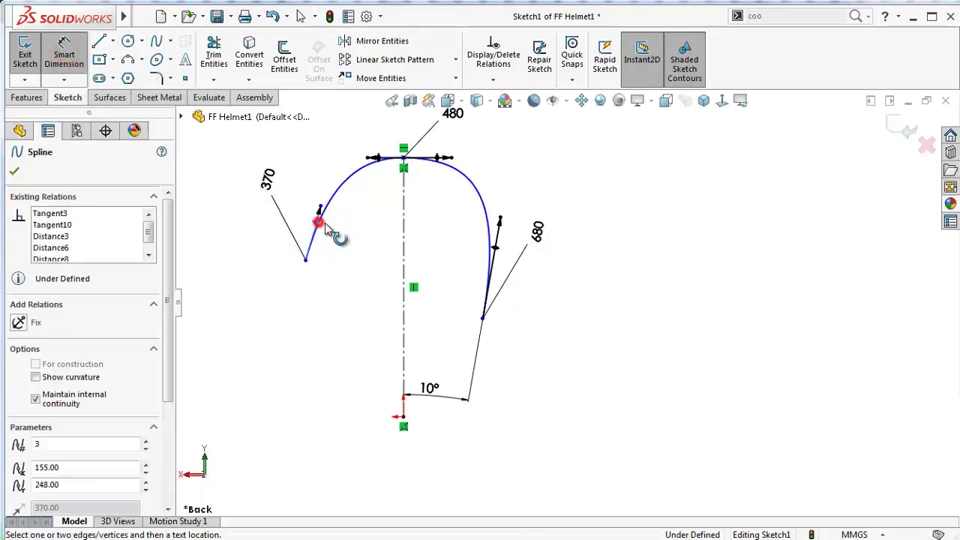
pyautogui.click(404, 237)
pyautogui.click(389, 237)
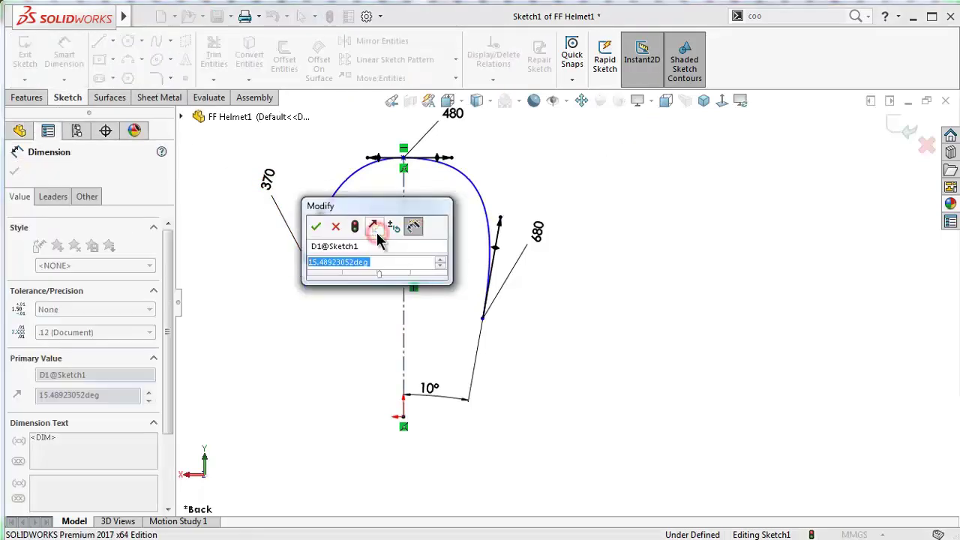
pyautogui.write('18')
pyautogui.press('Return')
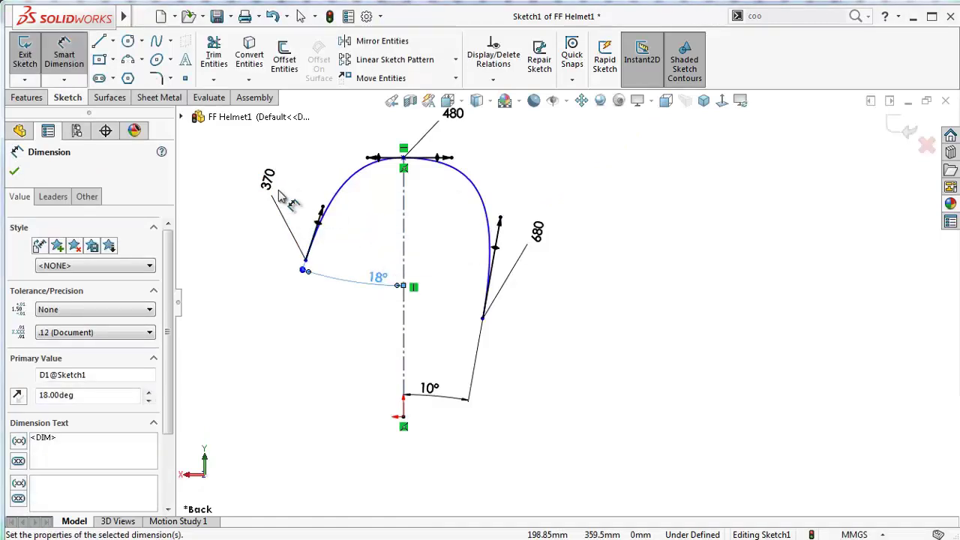
pyautogui.click(283, 307)
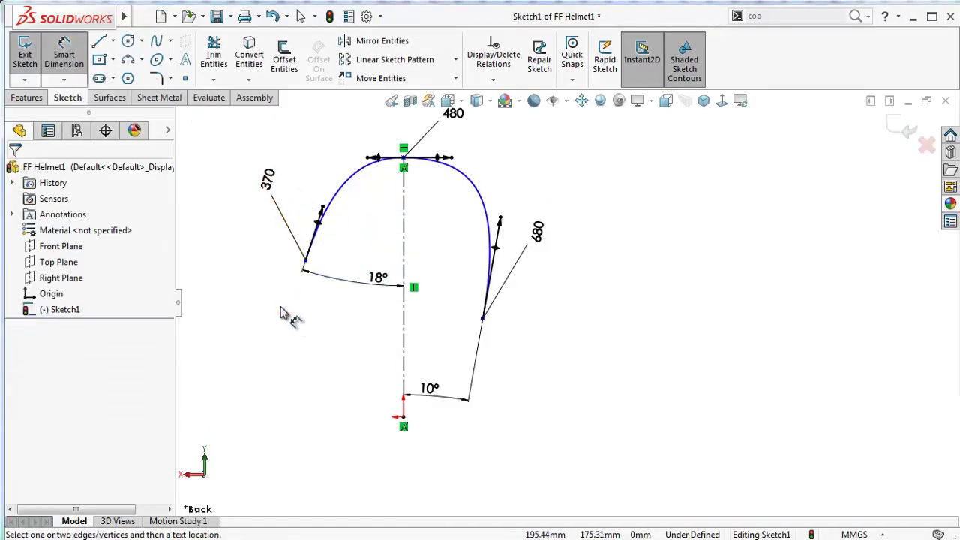
pyautogui.press('Escape')
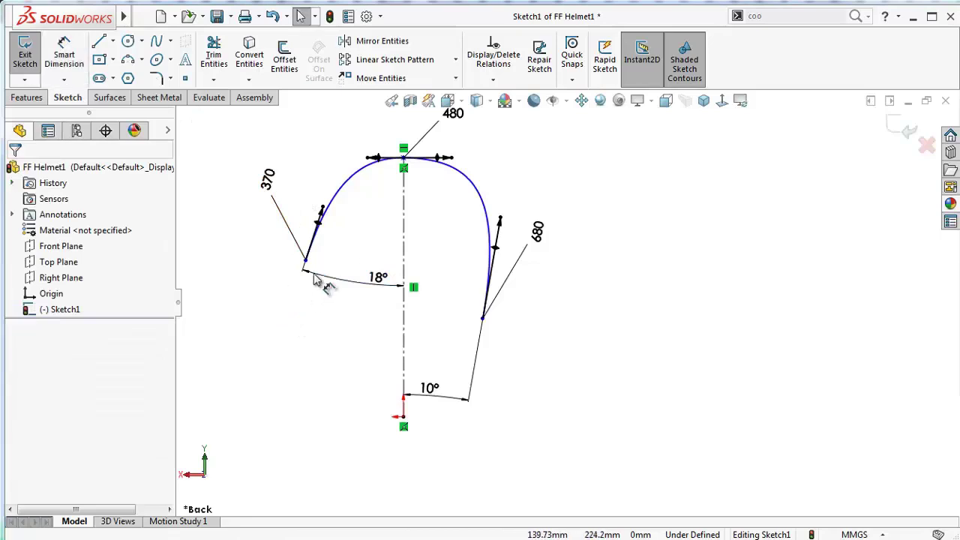
# Inspect both spline endpoints and bring up the relations and auto-dimension options
pyautogui.click(306, 261)
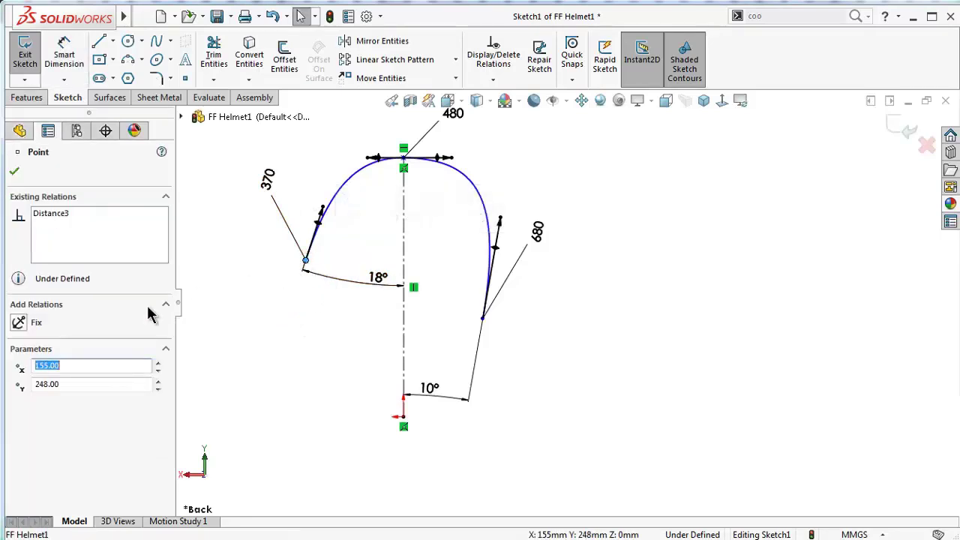
pyautogui.click(513, 359)
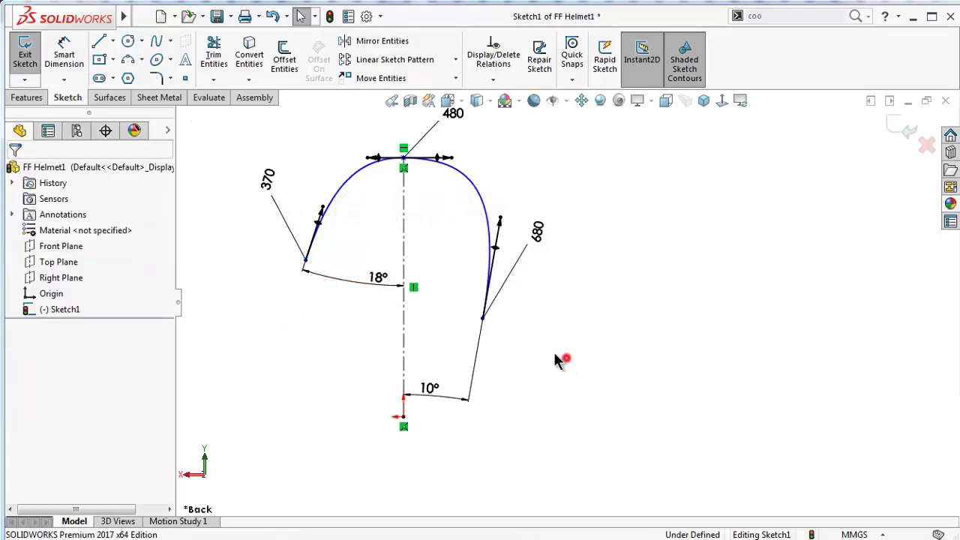
pyautogui.click(482, 317)
pyautogui.click(607, 391)
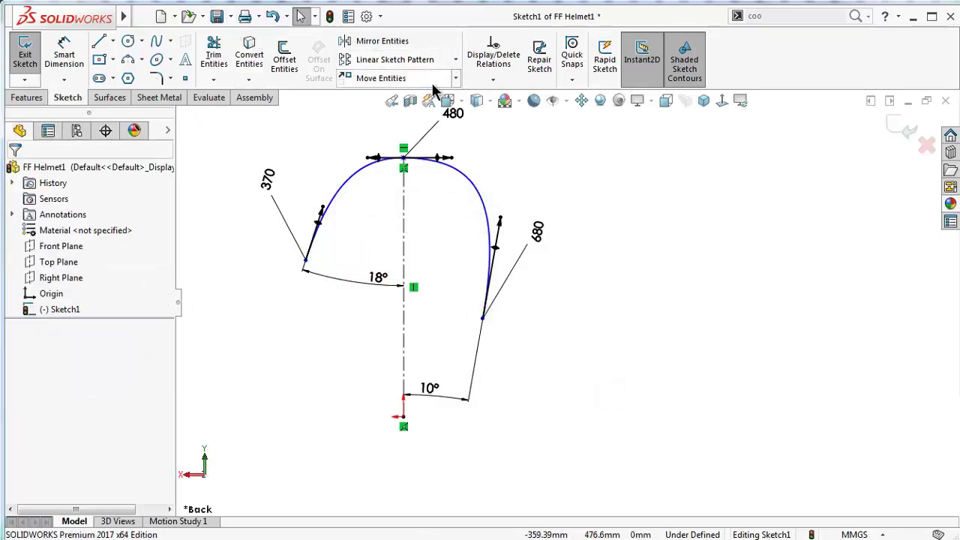
pyautogui.click(493, 79)
# Fully define the dome sketch, accepting the added 410, 248, 155 and 125 dimensions
pyautogui.click(525, 131)
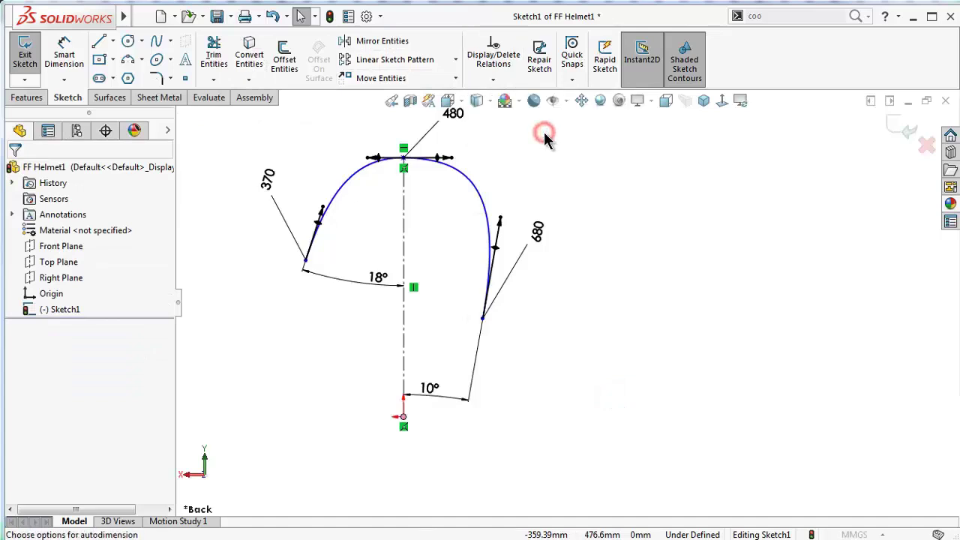
pyautogui.click(90, 247)
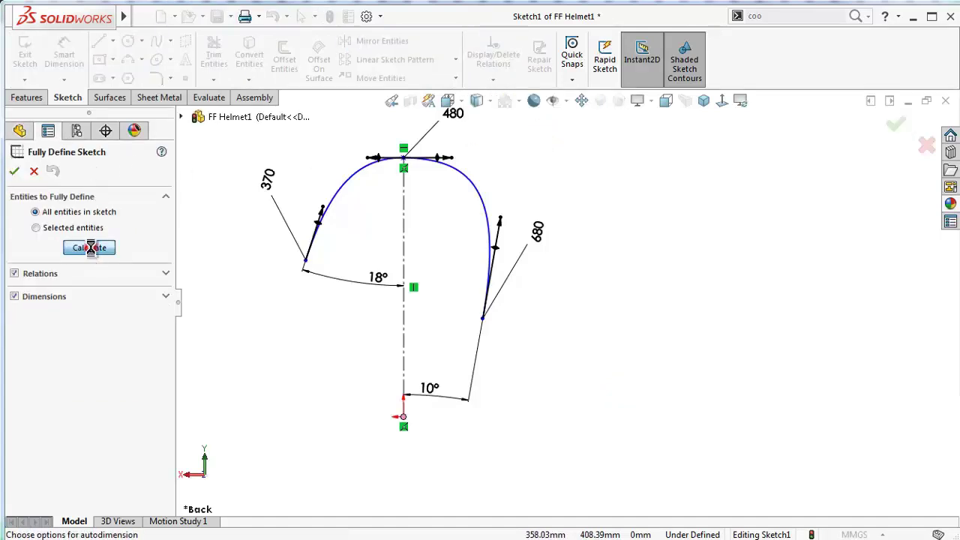
pyautogui.click(14, 171)
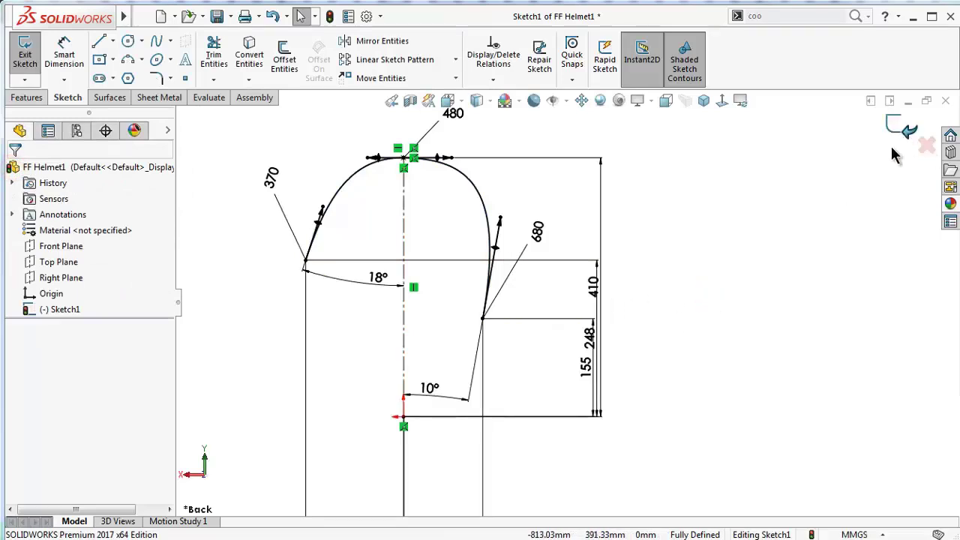
pyautogui.press('z')
pyautogui.press('z')
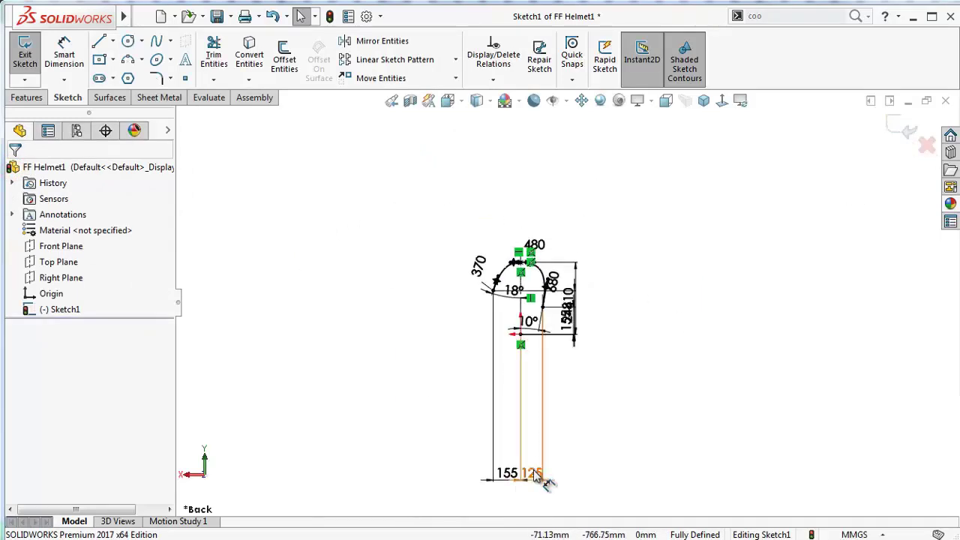
# Move the 125, 155 and 248 dimensions into neat positions near the sketch
pyautogui.moveTo(533, 473); pyautogui.dragTo(534, 359)
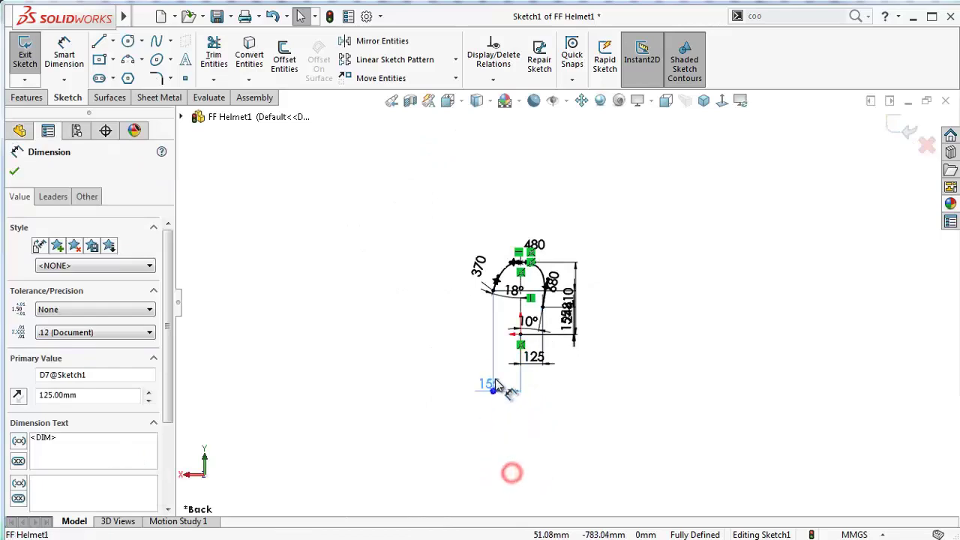
pyautogui.moveTo(512, 474); pyautogui.dragTo(509, 359)
pyautogui.scroll(-3, 555, 342)
pyautogui.scroll(-3, 556, 341)
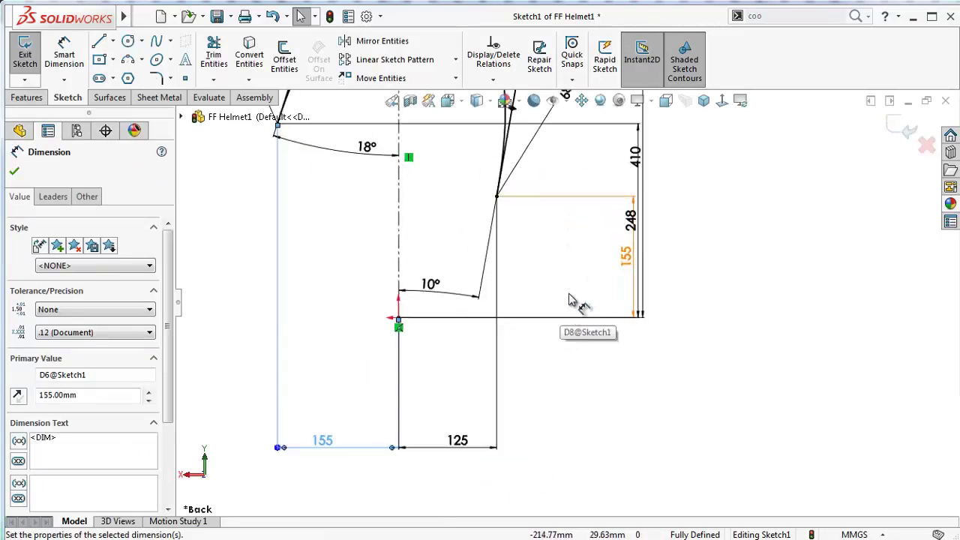
pyautogui.moveTo(629, 268)
pyautogui.mouseDown()
pyautogui.moveTo(509, 259)
pyautogui.moveTo(526, 267)
pyautogui.mouseUp()
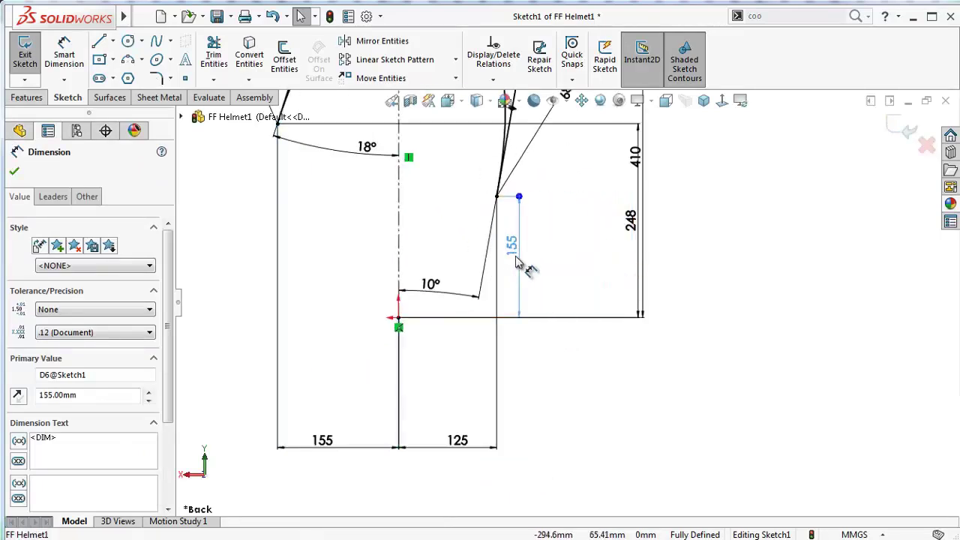
pyautogui.moveTo(635, 222)
pyautogui.mouseDown()
pyautogui.moveTo(242, 213)
pyautogui.moveTo(251, 208)
pyautogui.mouseUp()
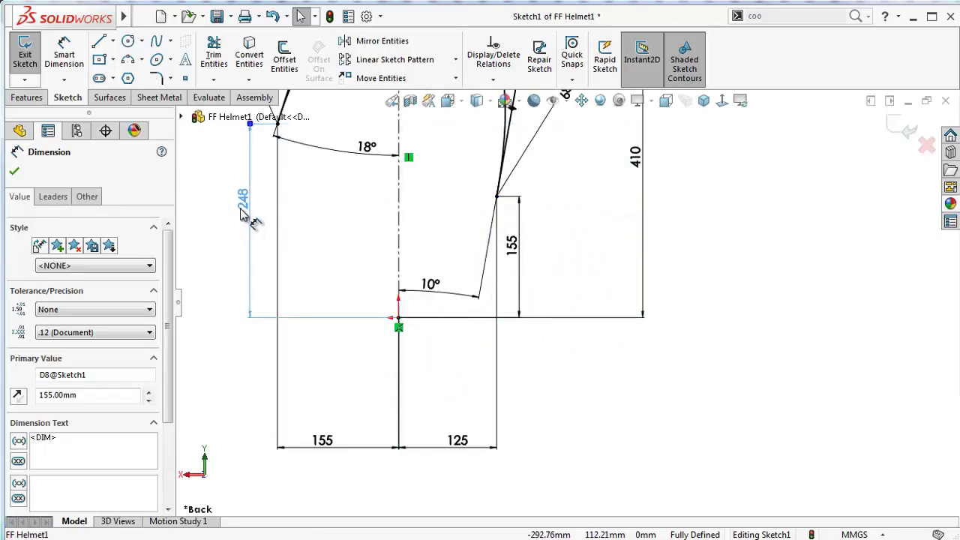
pyautogui.moveTo(365, 146); pyautogui.dragTo(366, 132)
# Tidy the 18°, 370, 680, 155, 410 and 480 dimensions, then save the part
pyautogui.scroll(3, 398, 205)
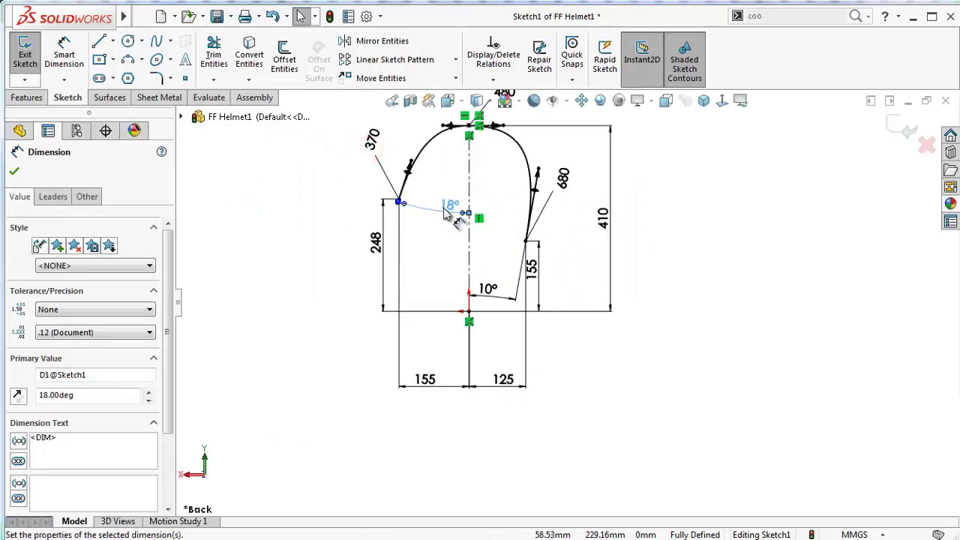
pyautogui.moveTo(398, 204); pyautogui.dragTo(408, 181)
pyautogui.moveTo(357, 144); pyautogui.dragTo(299, 161)
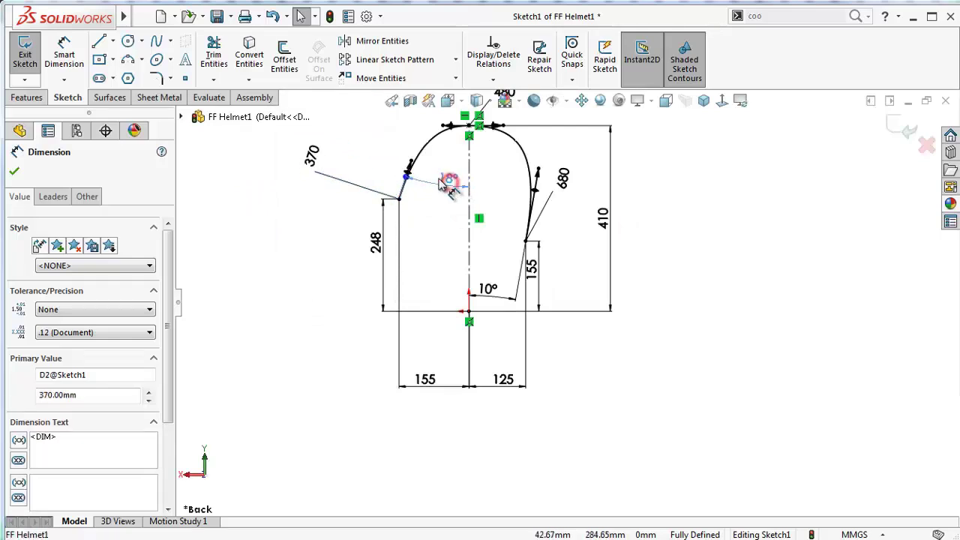
pyautogui.moveTo(453, 189); pyautogui.dragTo(450, 183)
pyautogui.moveTo(563, 182); pyautogui.dragTo(562, 197)
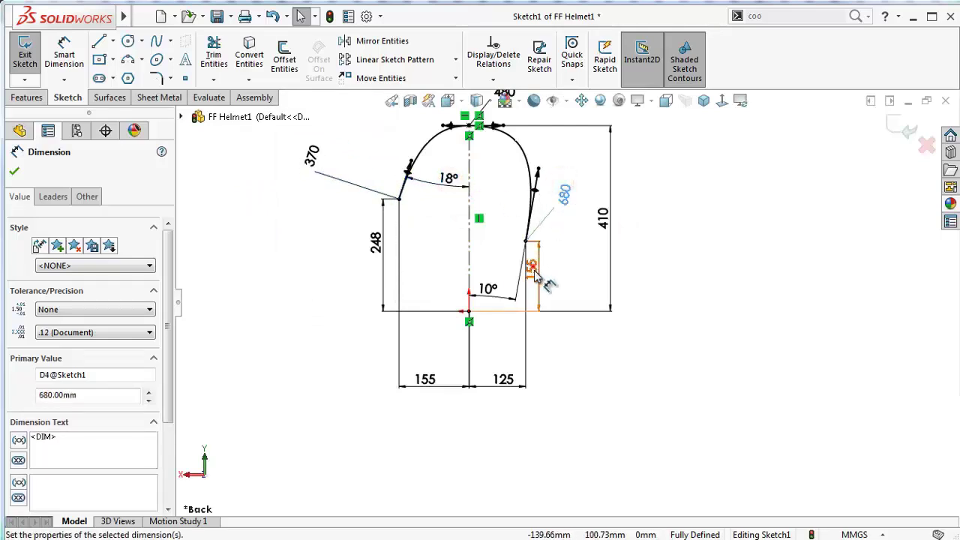
pyautogui.moveTo(534, 267); pyautogui.dragTo(549, 281)
pyautogui.moveTo(604, 219)
pyautogui.mouseDown()
pyautogui.moveTo(576, 233)
pyautogui.moveTo(604, 240)
pyautogui.mouseUp()
pyautogui.scroll(3, 604, 240)
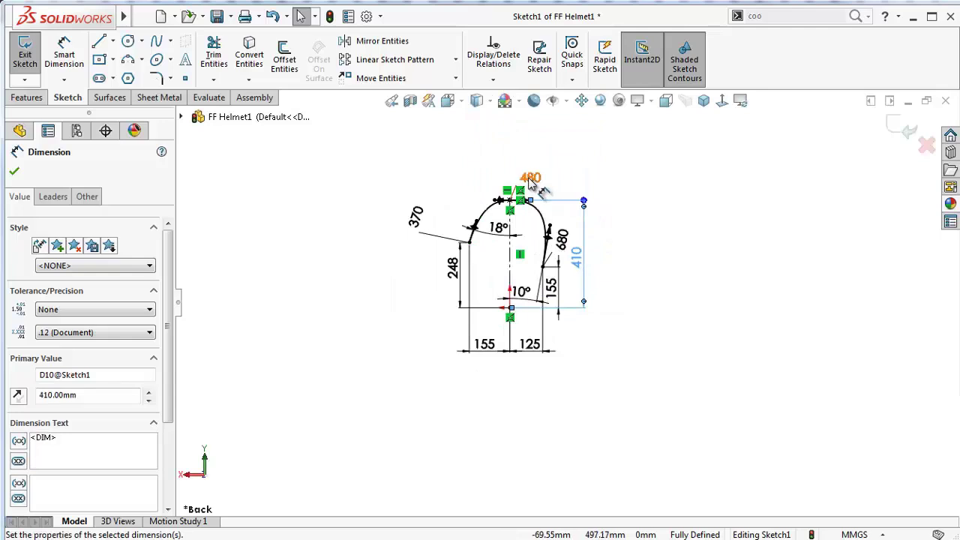
pyautogui.moveTo(530, 182)
pyautogui.mouseDown()
pyautogui.moveTo(509, 172)
pyautogui.moveTo(601, 189)
pyautogui.mouseUp()
pyautogui.scroll(-3, 545, 201)
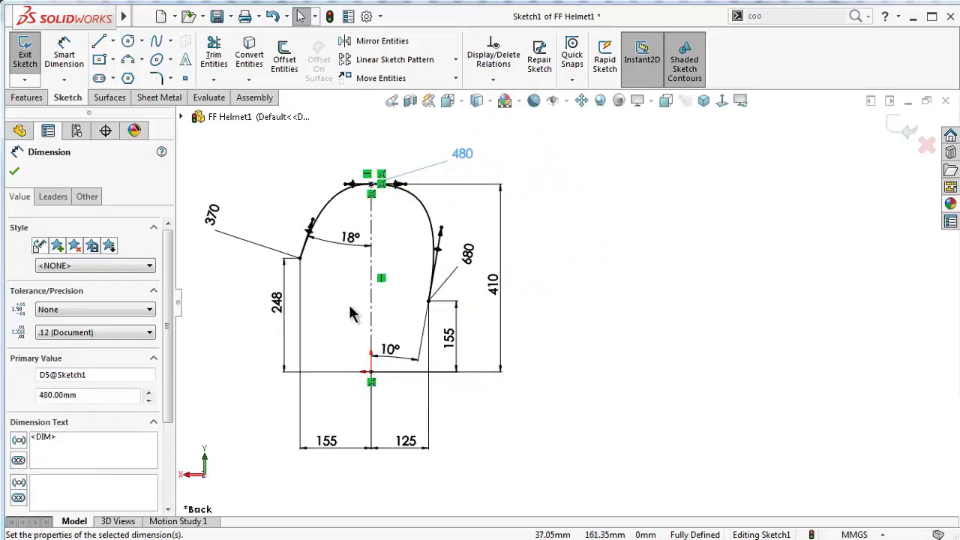
pyautogui.scroll(-2, 626, 342)
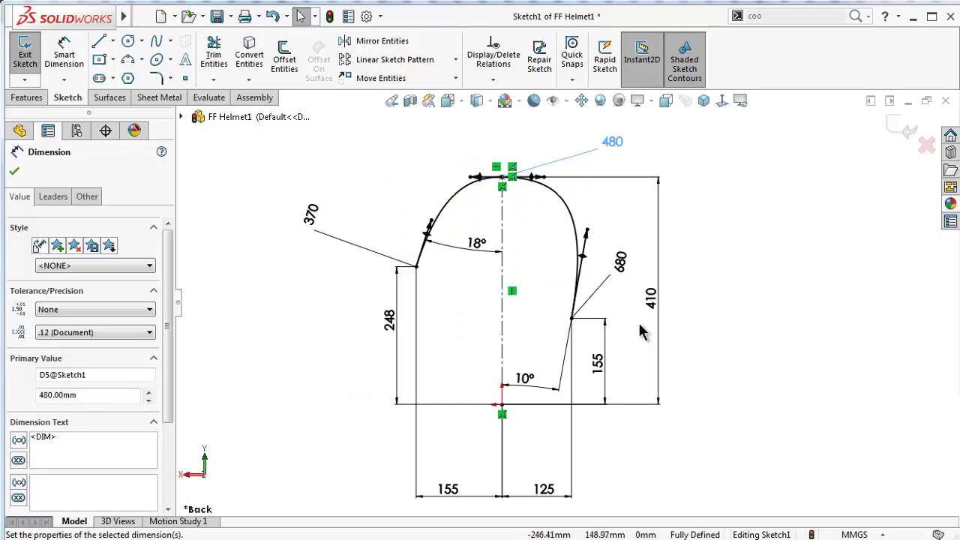
pyautogui.click(217, 16)
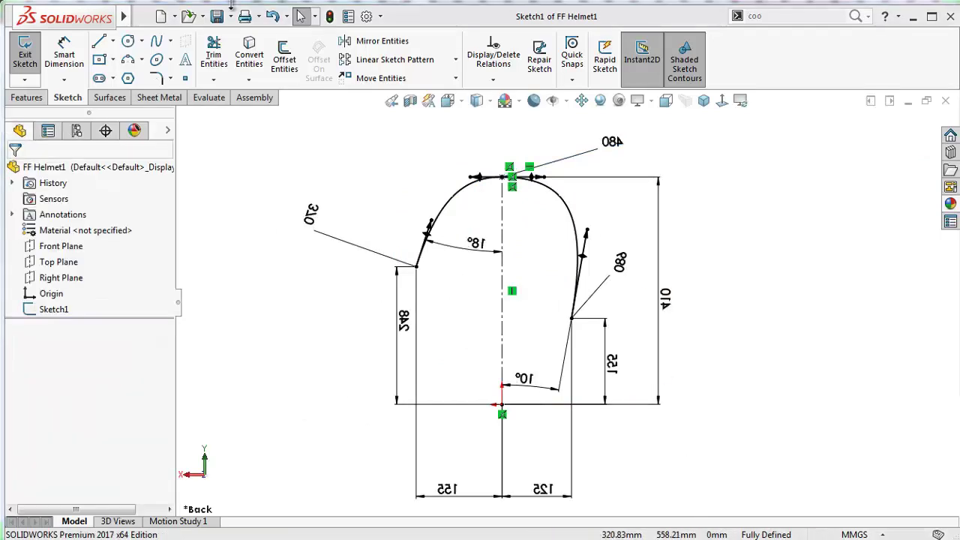
# Draw a construction centerline from the 680 curve's lower end to the 248 curve's lower end
pyautogui.click(113, 41)
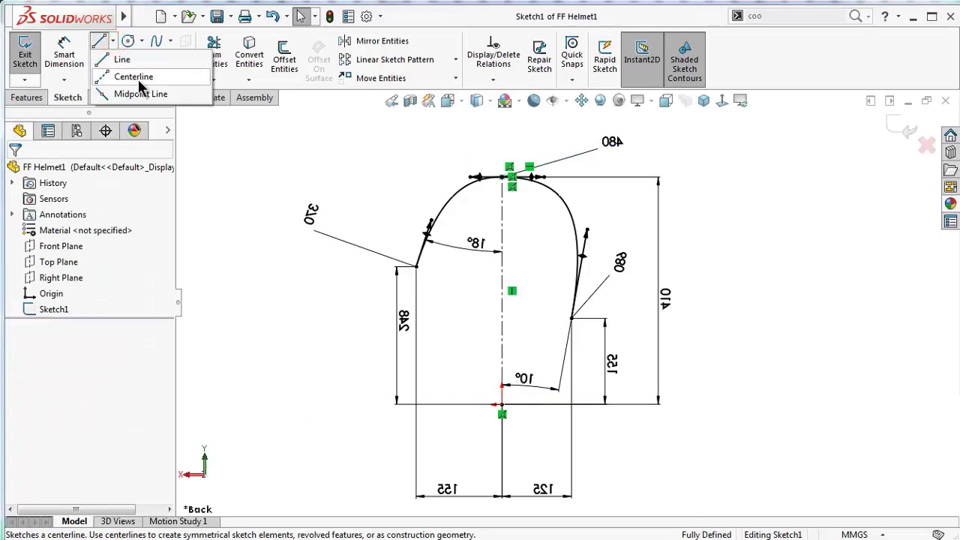
pyautogui.click(143, 77)
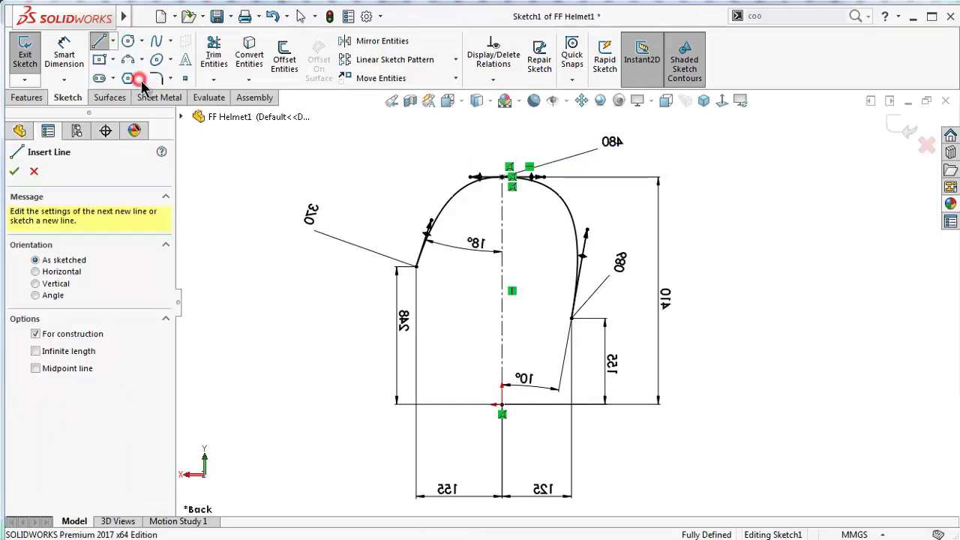
pyautogui.click(572, 319)
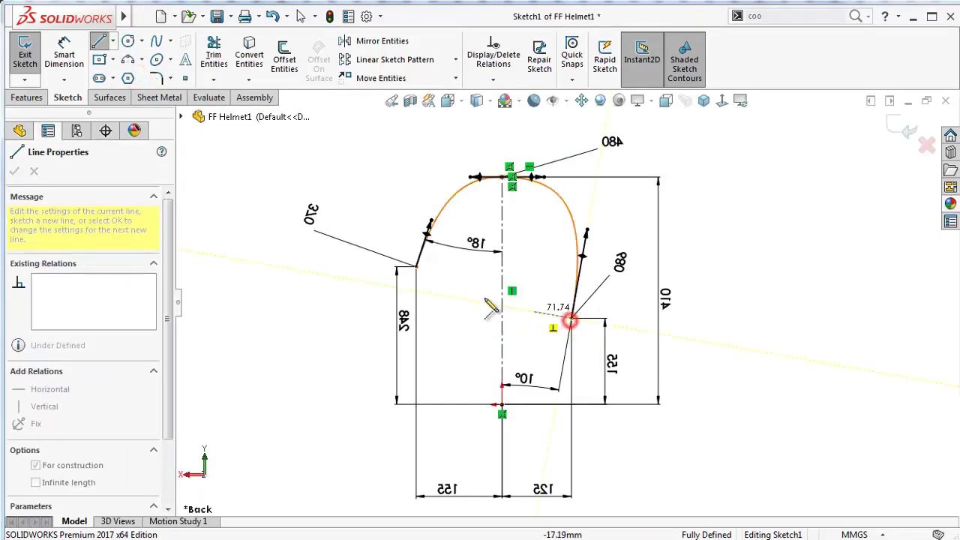
pyautogui.click(417, 268)
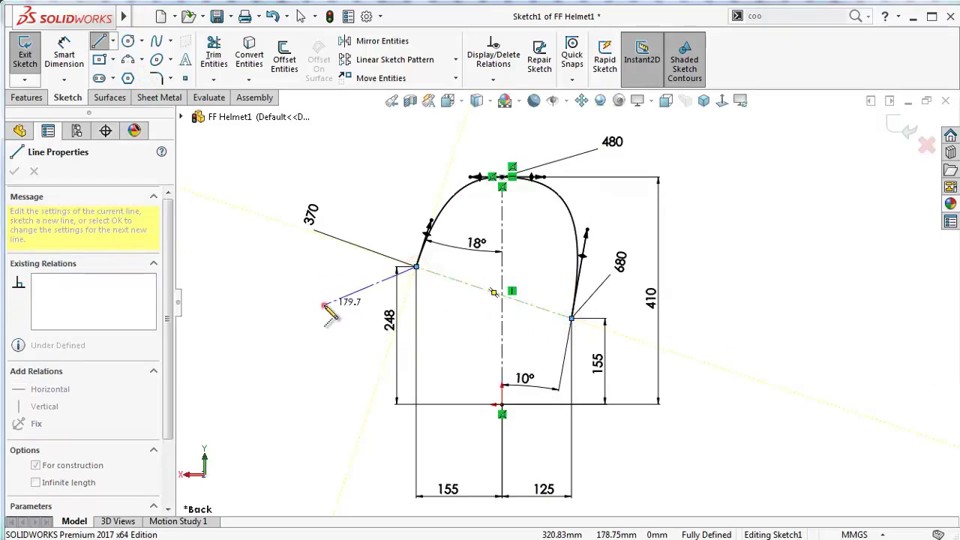
pyautogui.press('Escape')
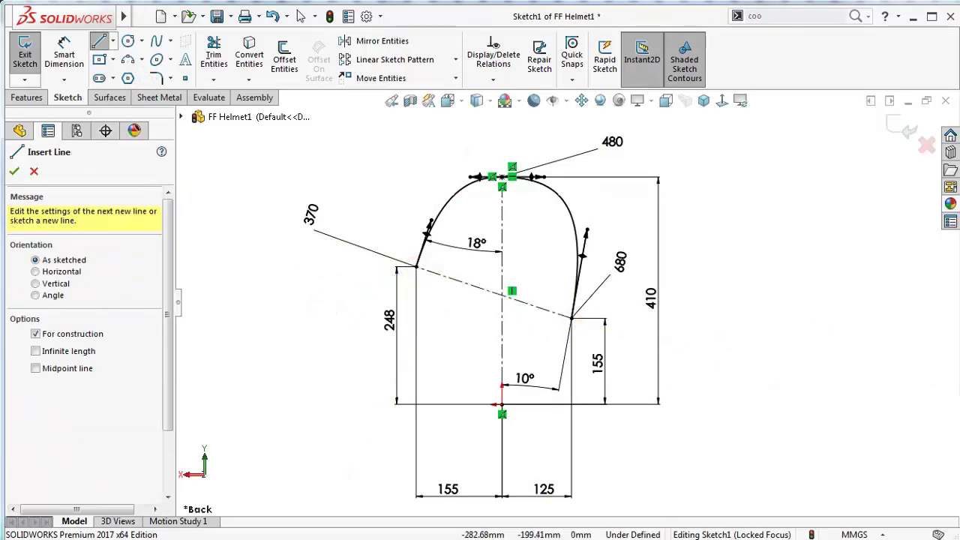
pyautogui.press('Escape')
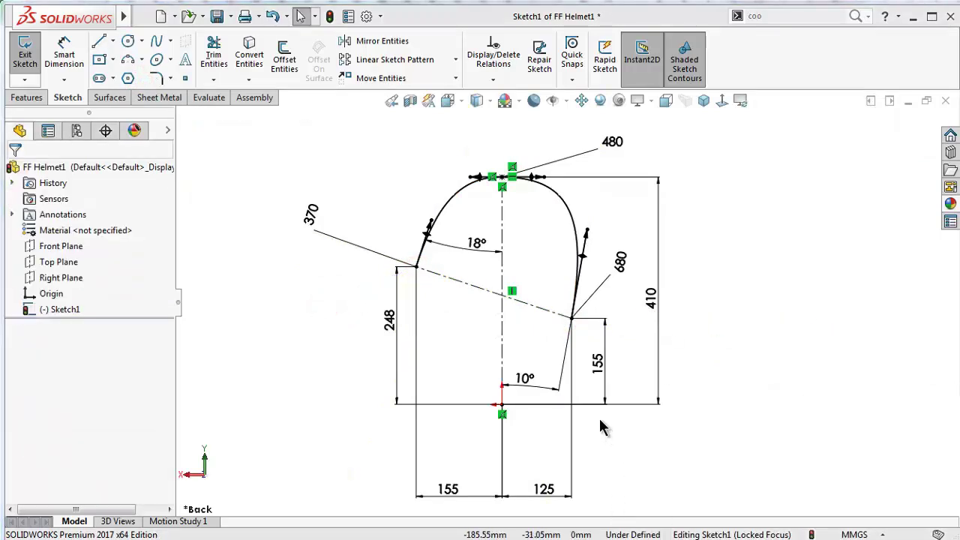
pyautogui.click(113, 43)
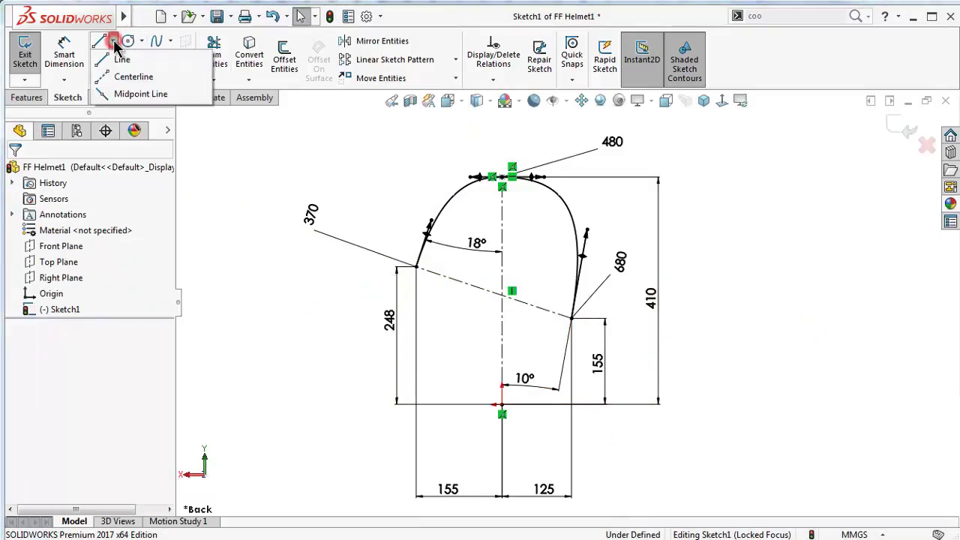
# Draw a construction centerline from the axis and base-line intersection up to the dome top
pyautogui.click(127, 78)
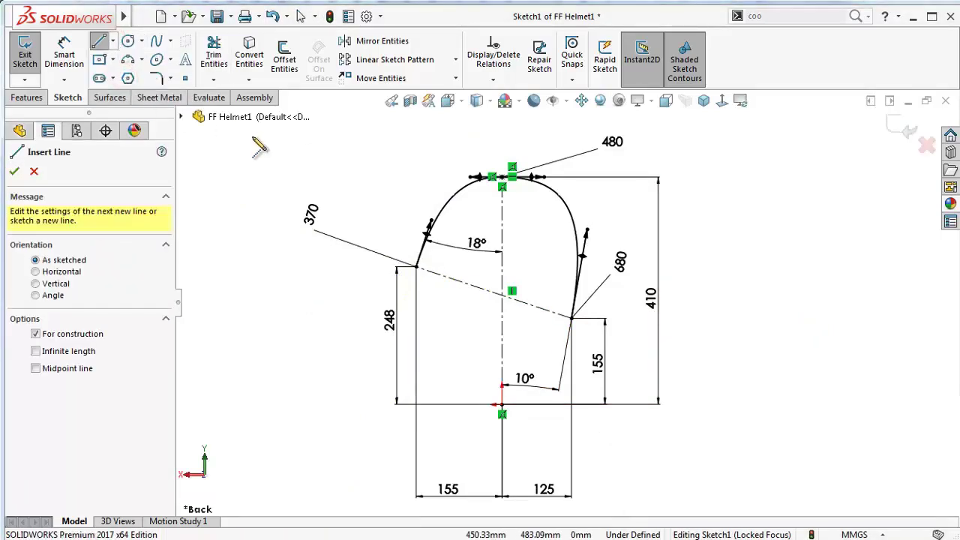
pyautogui.click(113, 43)
pyautogui.click(120, 76)
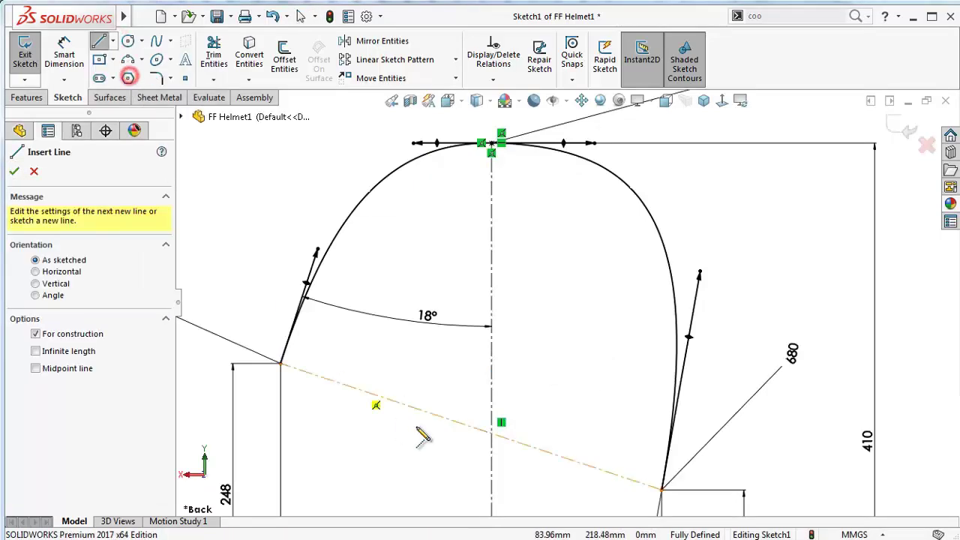
pyautogui.click(492, 433)
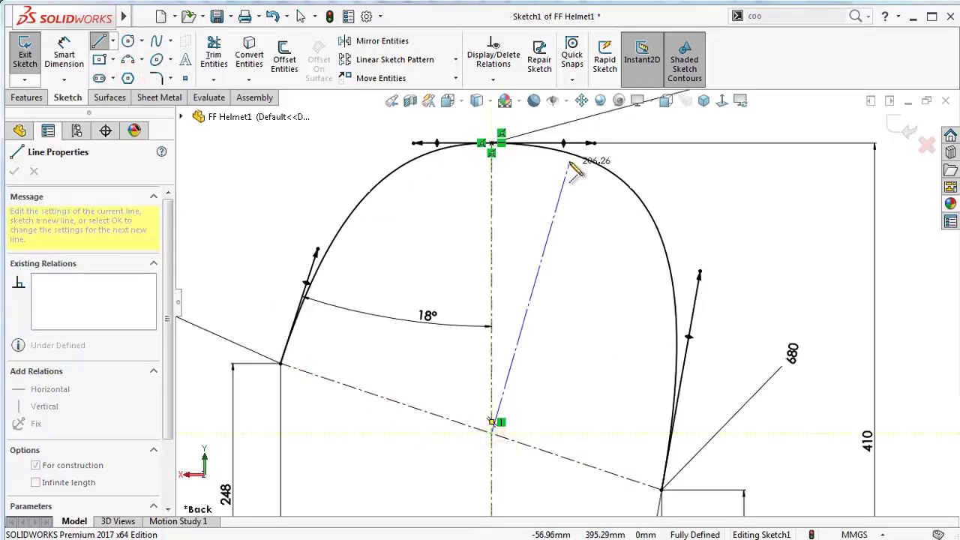
pyautogui.rightClick(585, 226)
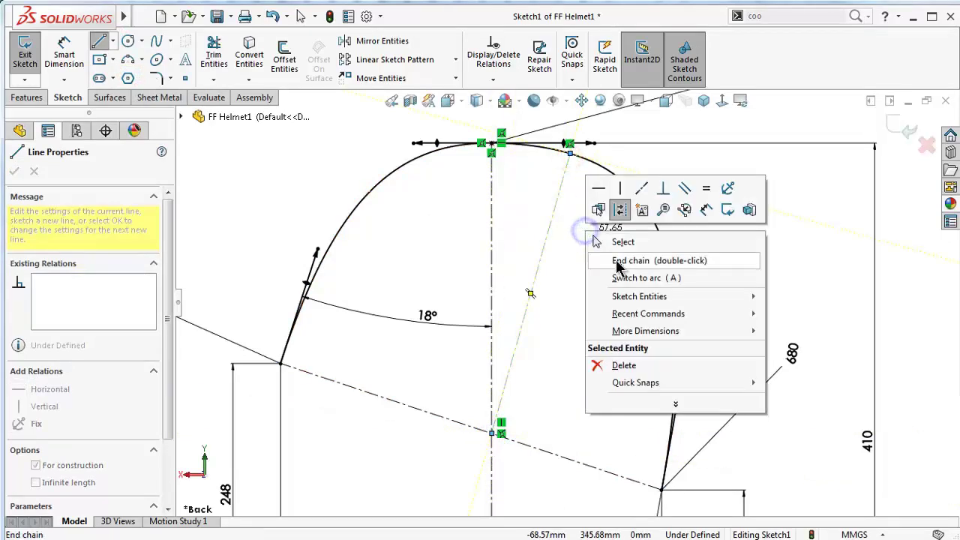
pyautogui.click(619, 246)
# Set a 95° angle between the new centerline and the slanted base centerline
pyautogui.moveTo(607, 397); pyautogui.dragTo(607, 315, button='right')
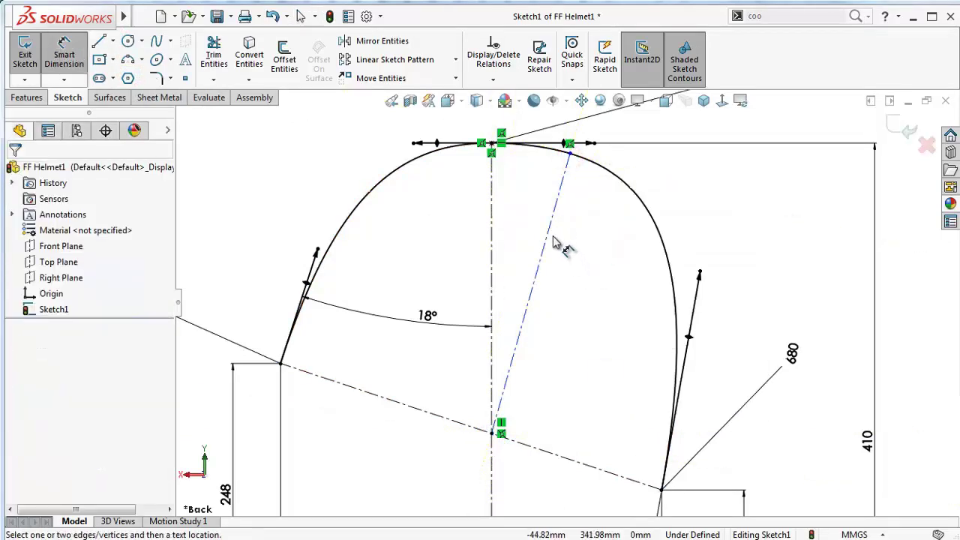
pyautogui.click(551, 238)
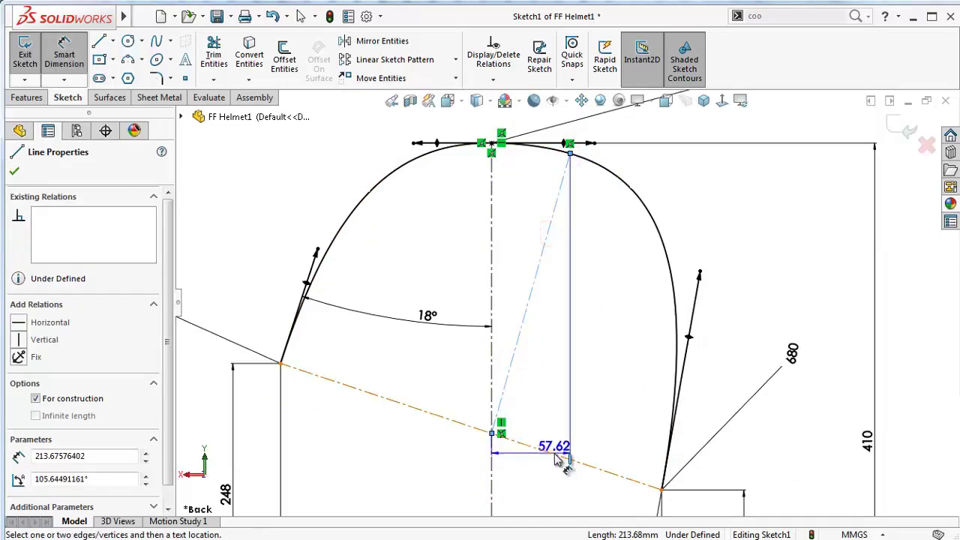
pyautogui.click(553, 452)
pyautogui.click(585, 389)
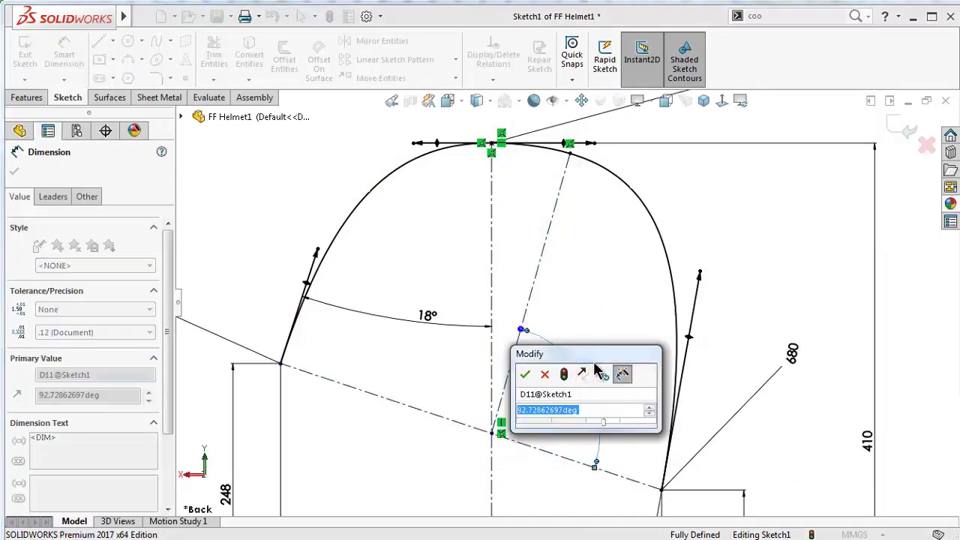
pyautogui.write('95')
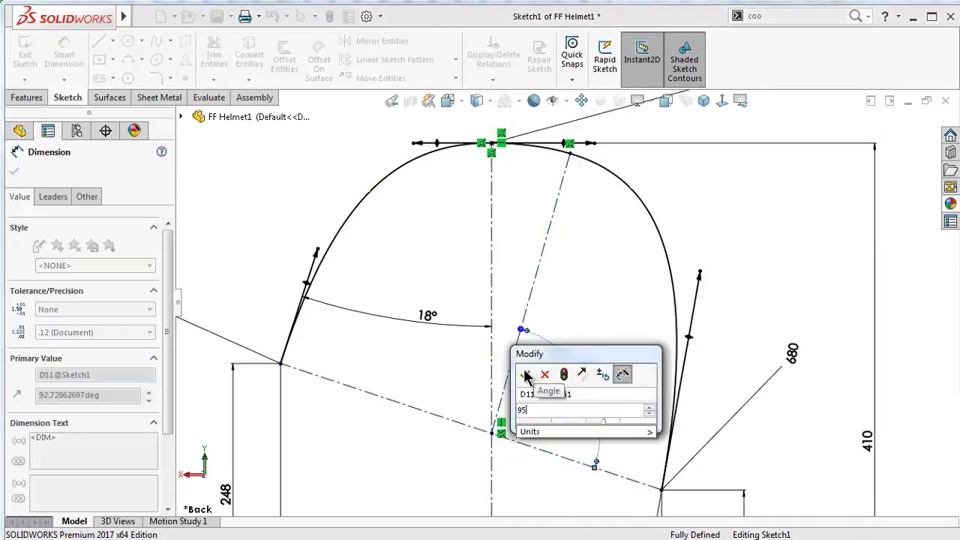
pyautogui.click(525, 374)
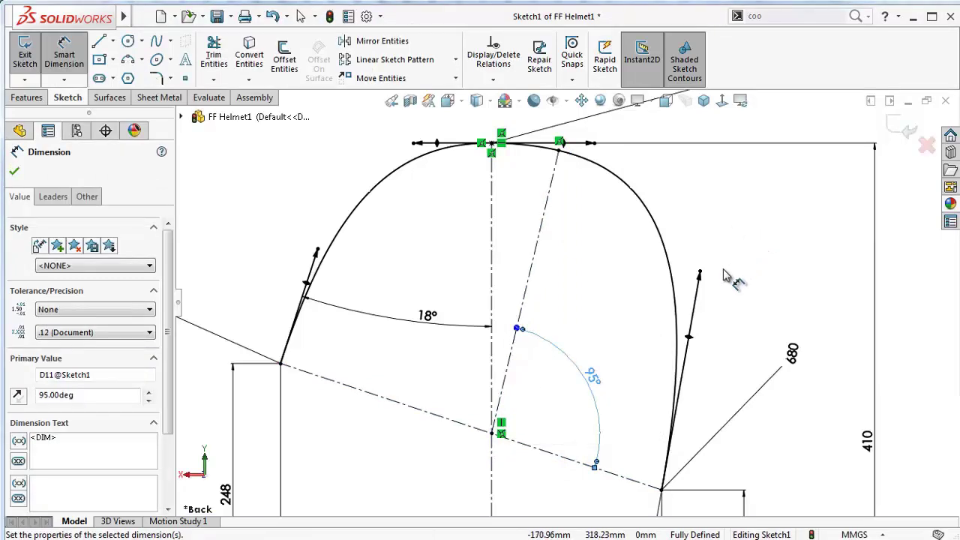
pyautogui.press('f')
pyautogui.click(460, 153)
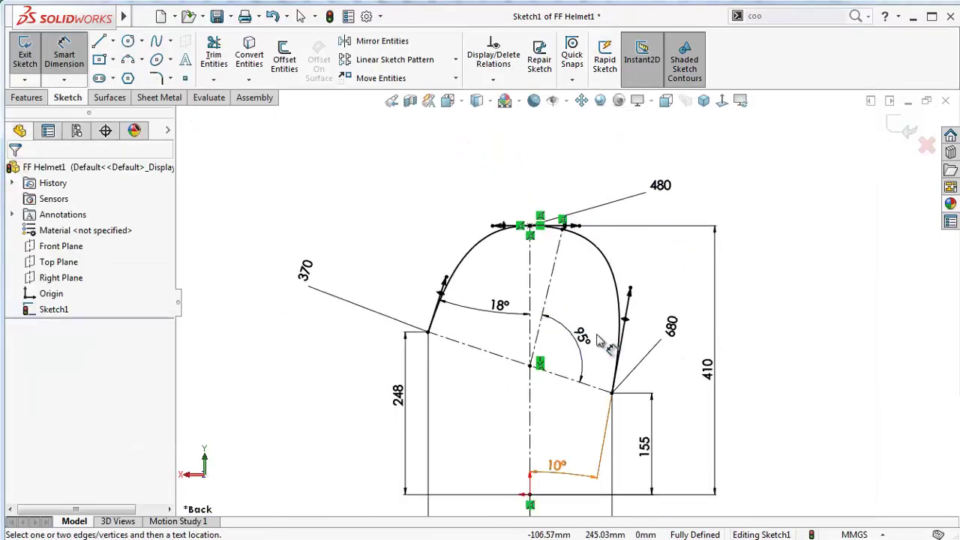
pyautogui.press('f')
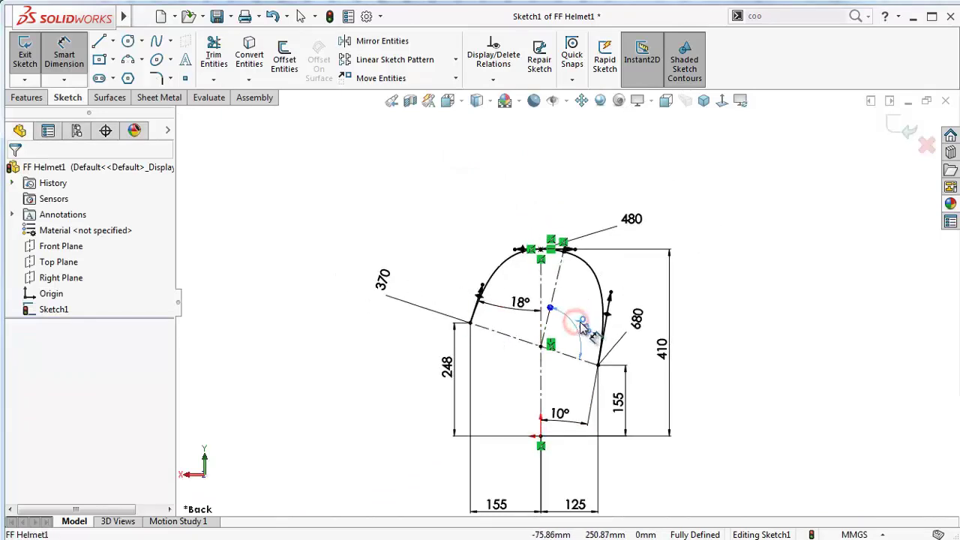
pyautogui.click(578, 325)
pyautogui.moveTo(630, 222); pyautogui.dragTo(542, 196)
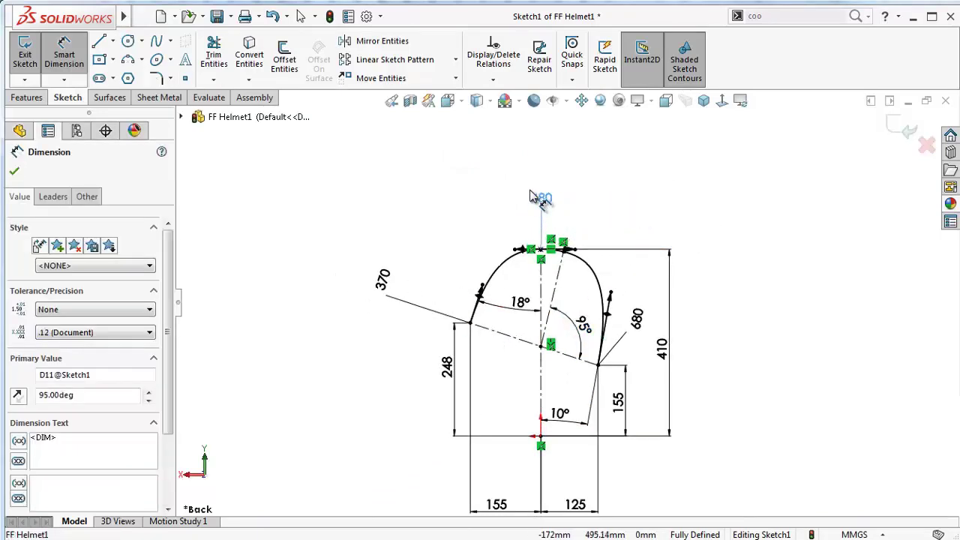
pyautogui.scroll(-2, 510, 274)
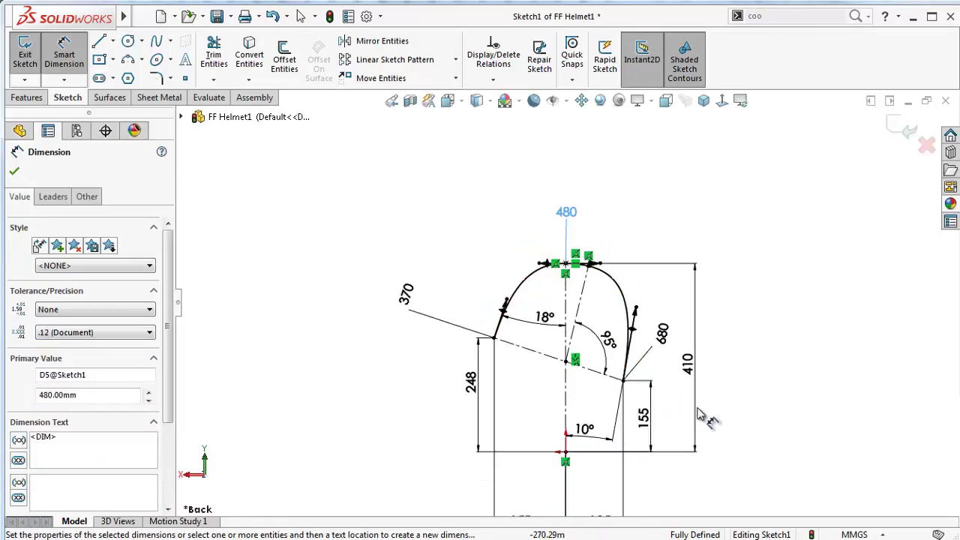
# Exit the sketch, switch to isometric view and resize the Right Plane outline
pyautogui.press('z')
pyautogui.click(906, 130)
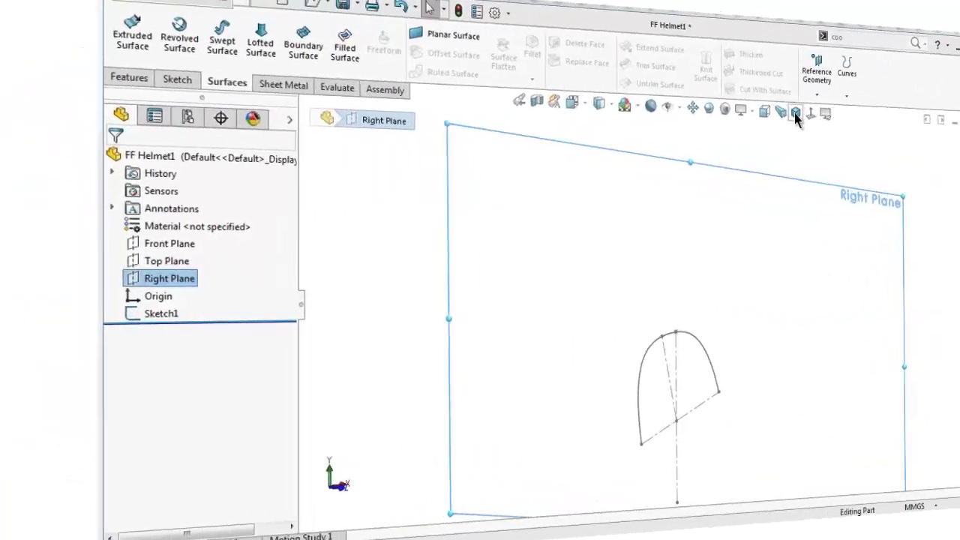
pyautogui.click(703, 100)
pyautogui.click(702, 100)
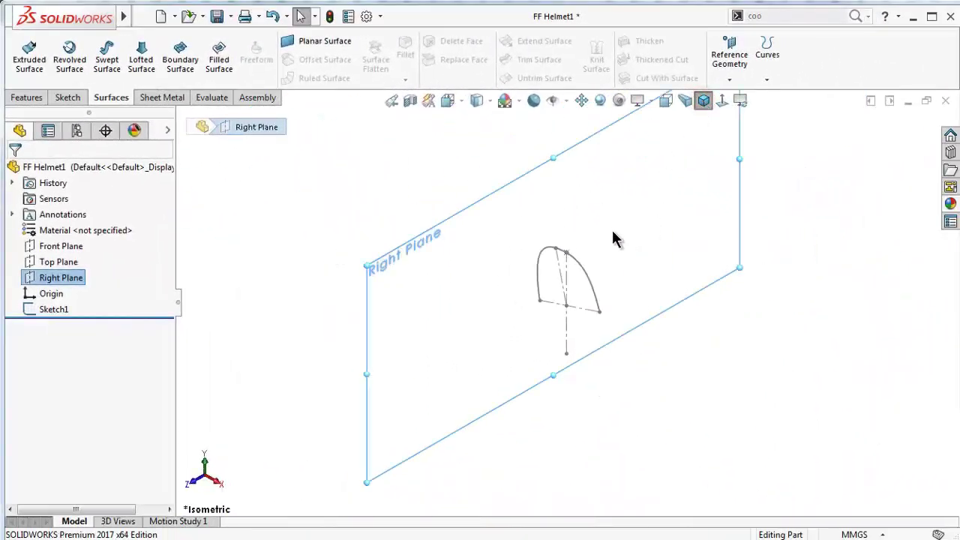
pyautogui.click(365, 268)
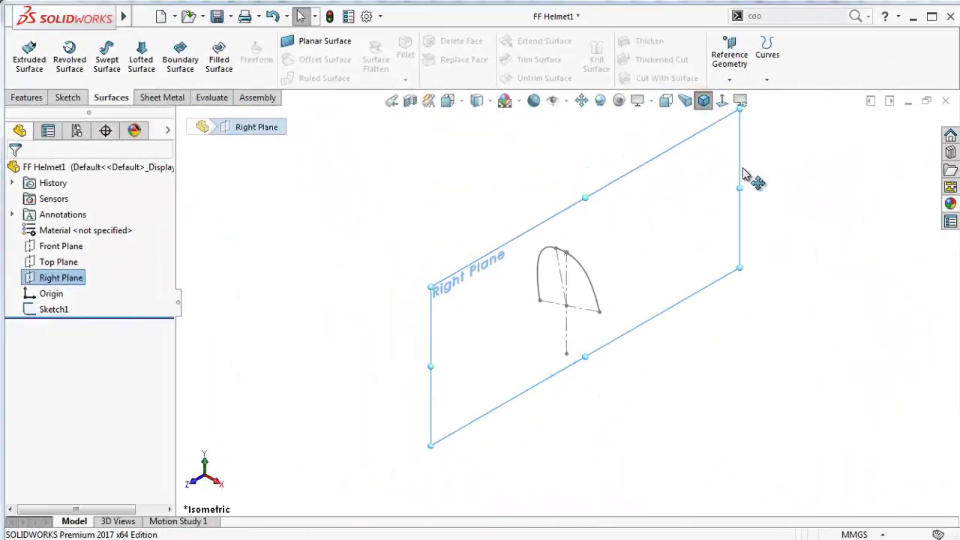
pyautogui.moveTo(739, 110); pyautogui.dragTo(737, 153)
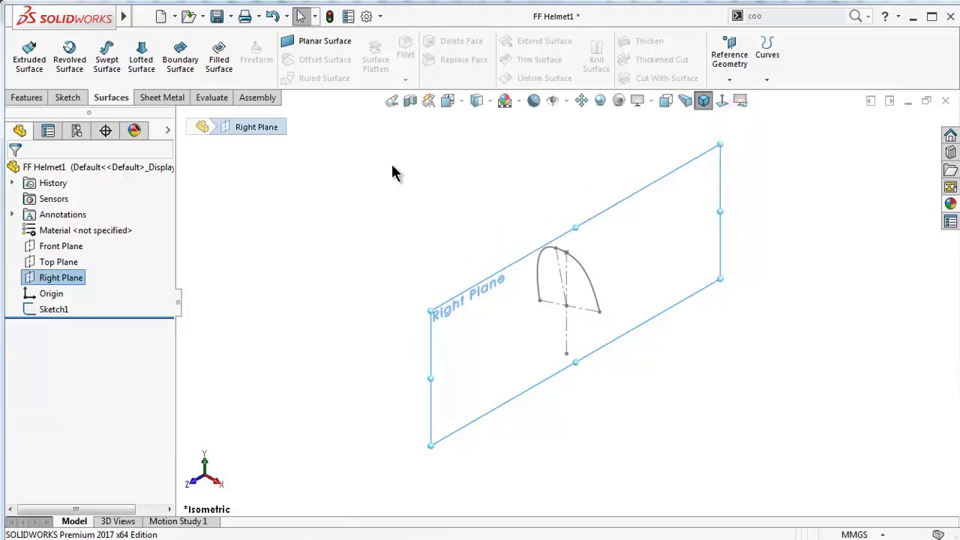
pyautogui.click(330, 170)
# Create Plane1 perpendicular to the Front Plane through the dome sketch's base line (Line9@Sketch1)
pyautogui.click(729, 80)
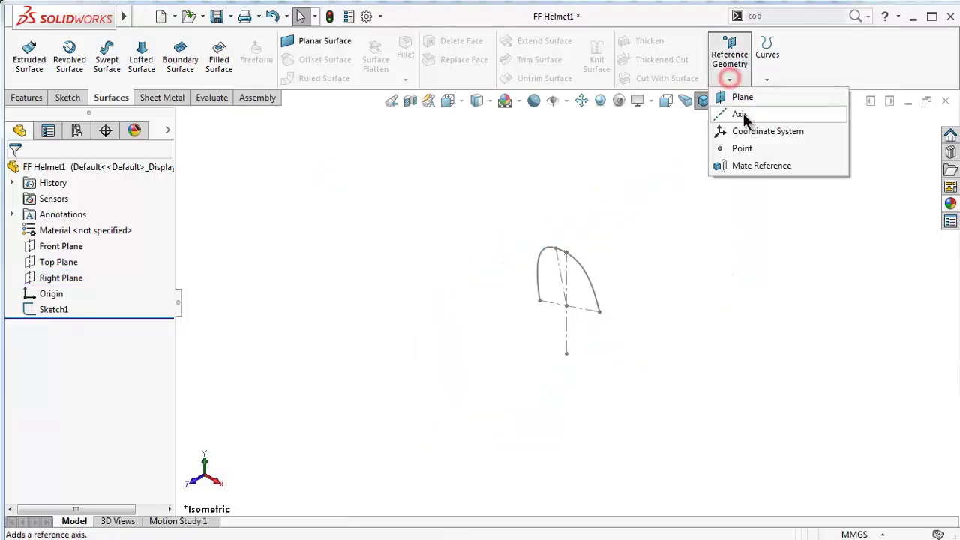
pyautogui.click(749, 98)
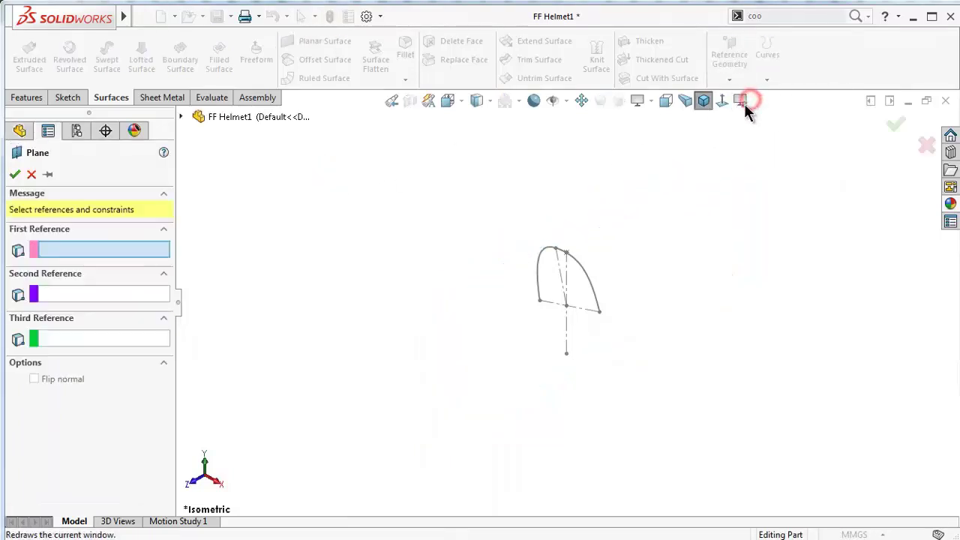
pyautogui.click(182, 117)
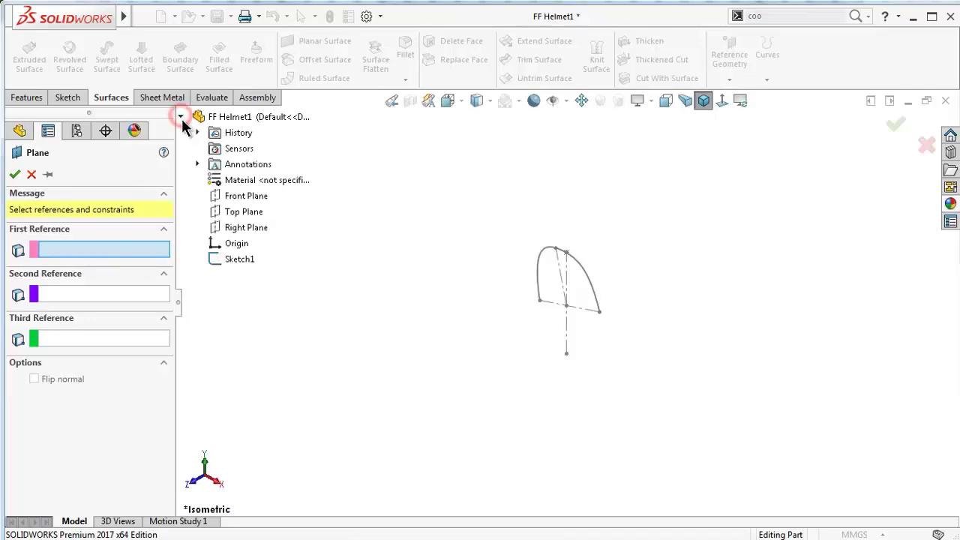
pyautogui.click(240, 196)
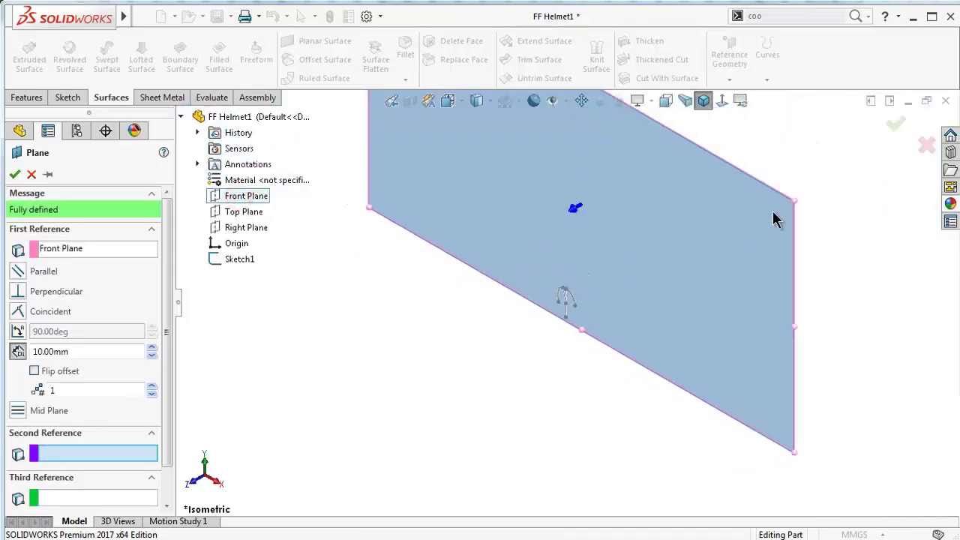
pyautogui.click(794, 204)
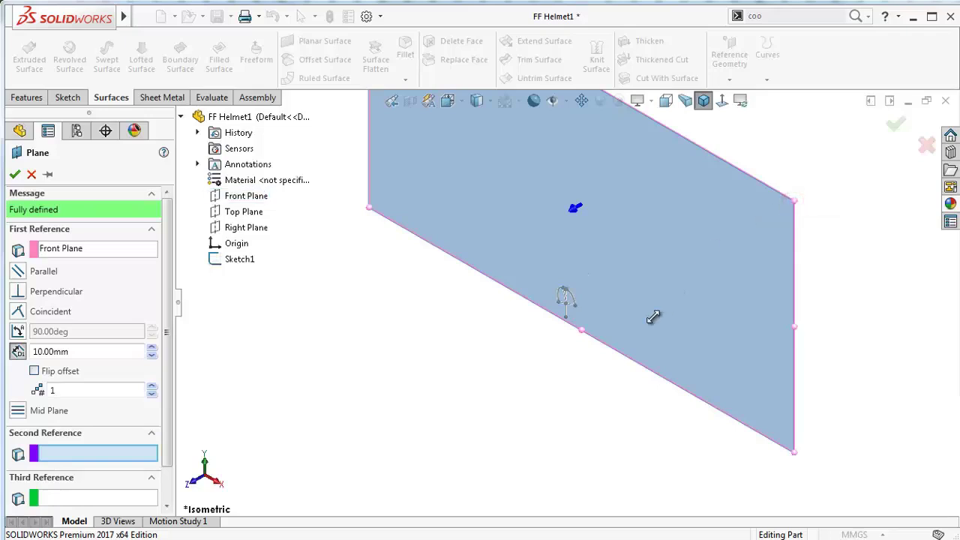
pyautogui.scroll(-5, 589, 330)
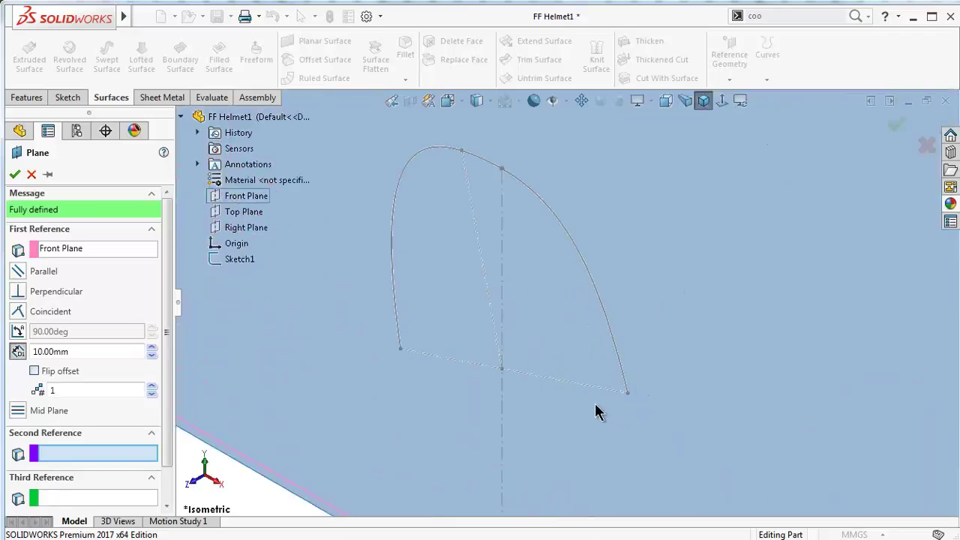
pyautogui.click(559, 382)
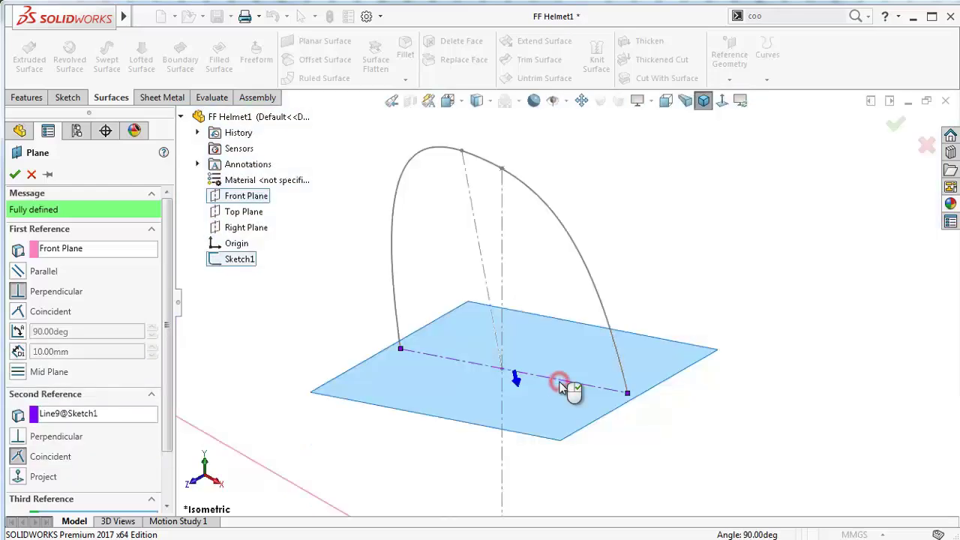
pyautogui.click(899, 128)
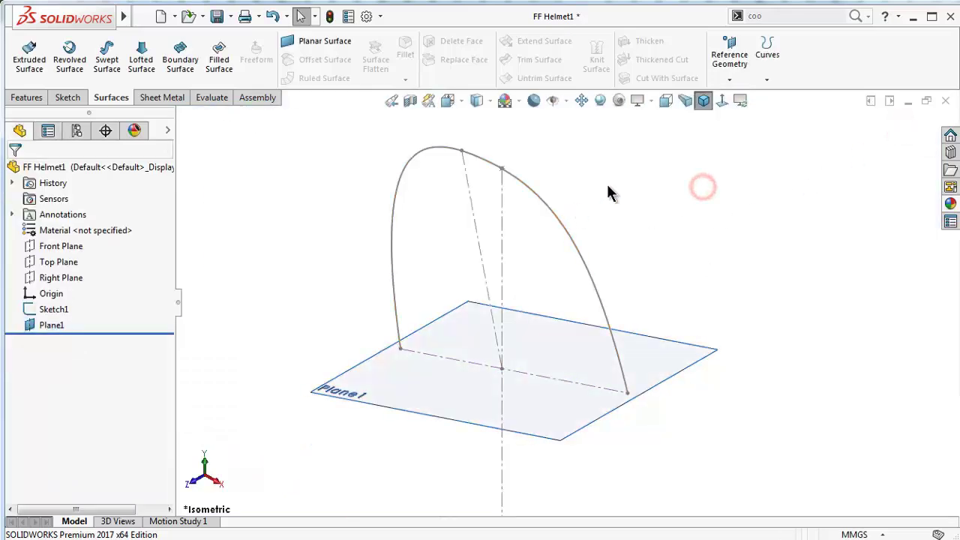
# Return to isometric view, fit the model, and open Sketch2 on Plane1
pyautogui.click(708, 172)
pyautogui.moveTo(714, 175)
pyautogui.mouseDown(button='middle')
pyautogui.moveTo(674, 126)
pyautogui.moveTo(643, 144)
pyautogui.mouseUp(button='middle')
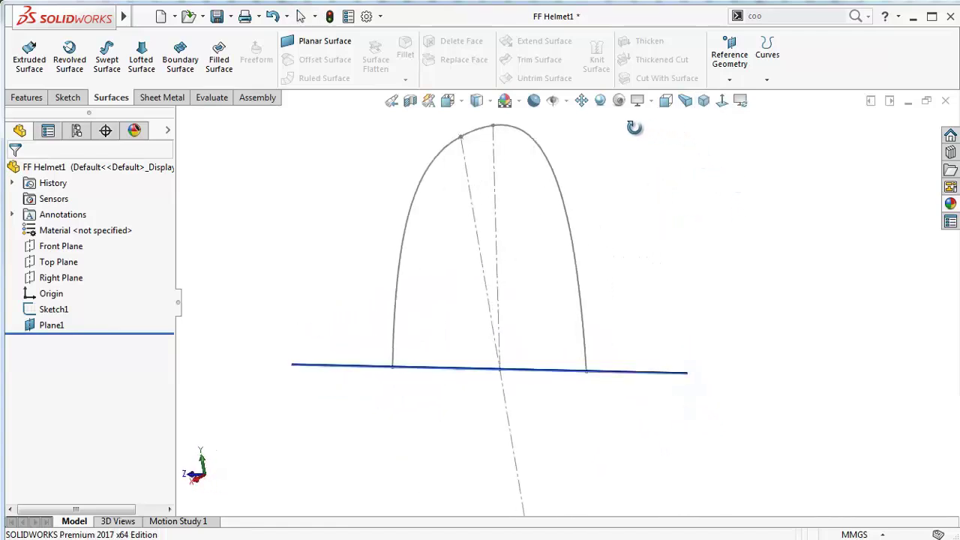
pyautogui.click(703, 102)
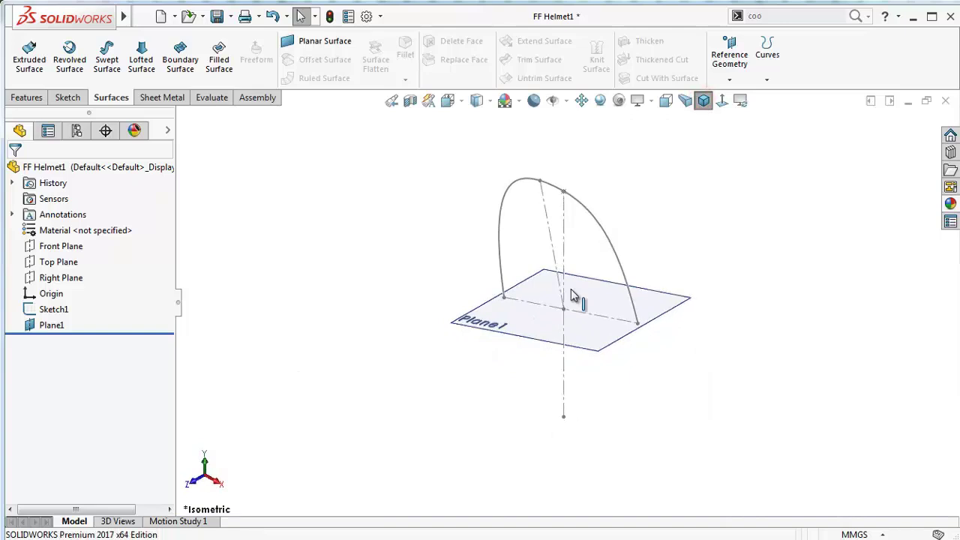
pyautogui.scroll(-2, 525, 308)
pyautogui.scroll(-3, 510, 315)
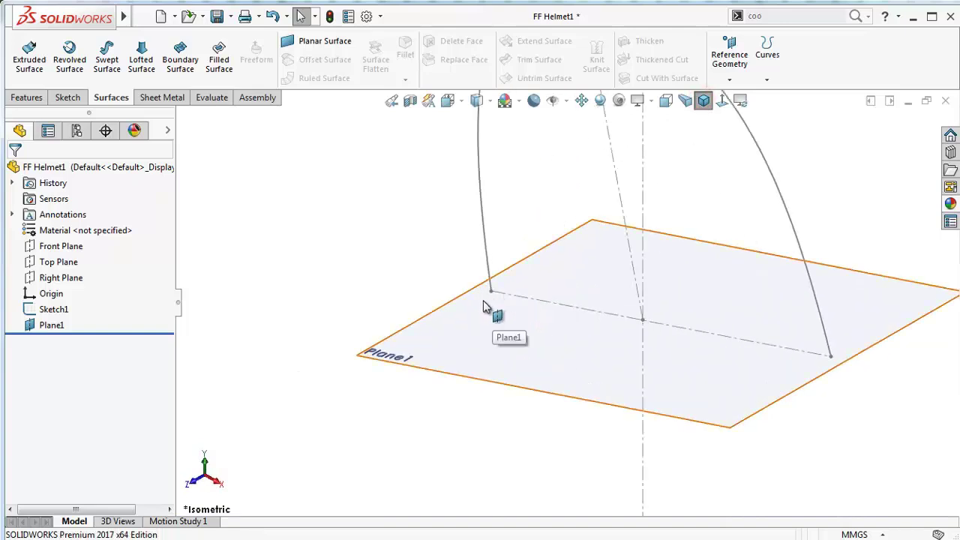
pyautogui.press('f')
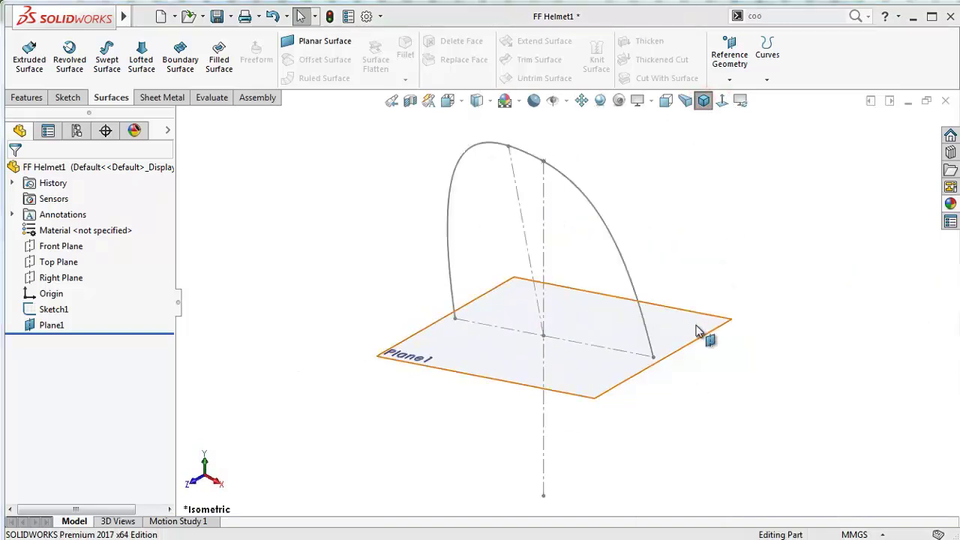
pyautogui.click(697, 332)
pyautogui.click(758, 282)
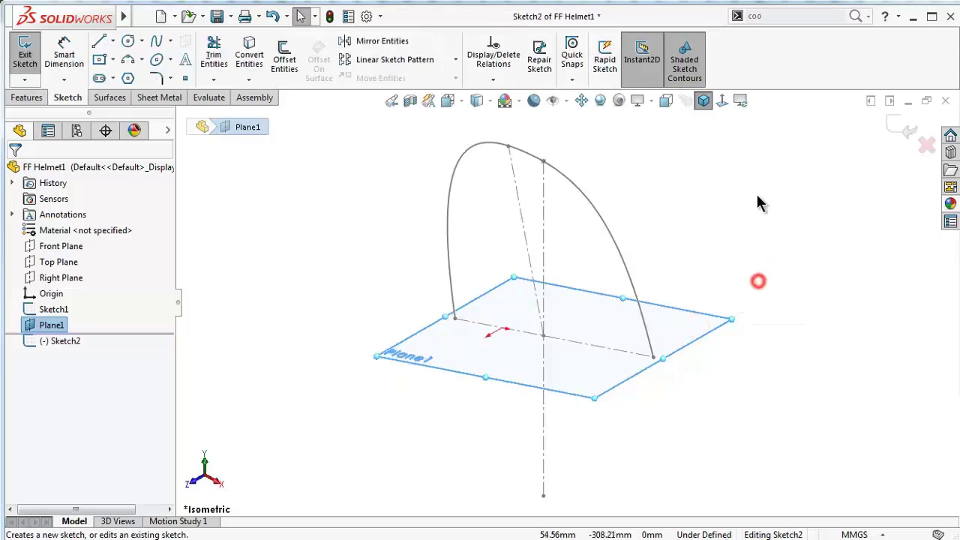
# View Plane1 normal-to and draw an ellipse on it
pyautogui.click(721, 100)
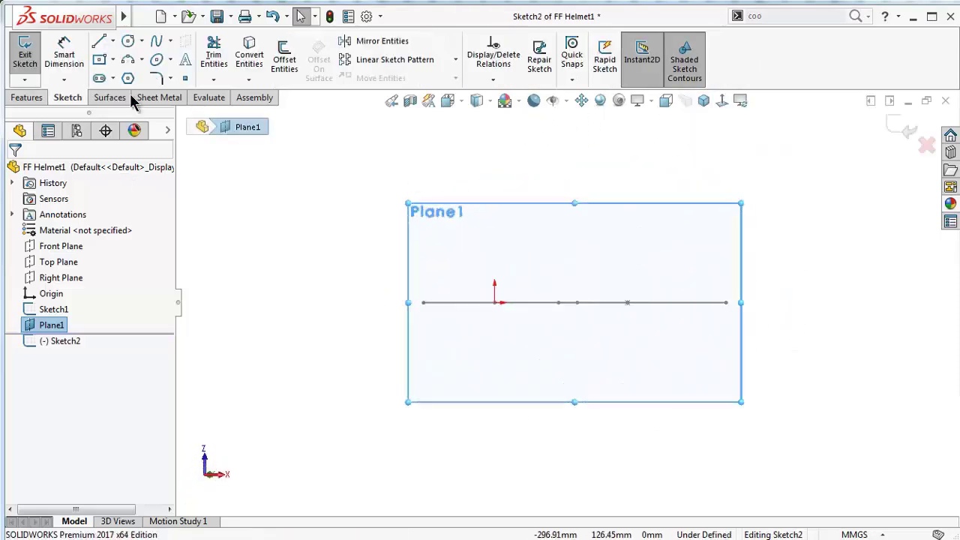
pyautogui.click(156, 65)
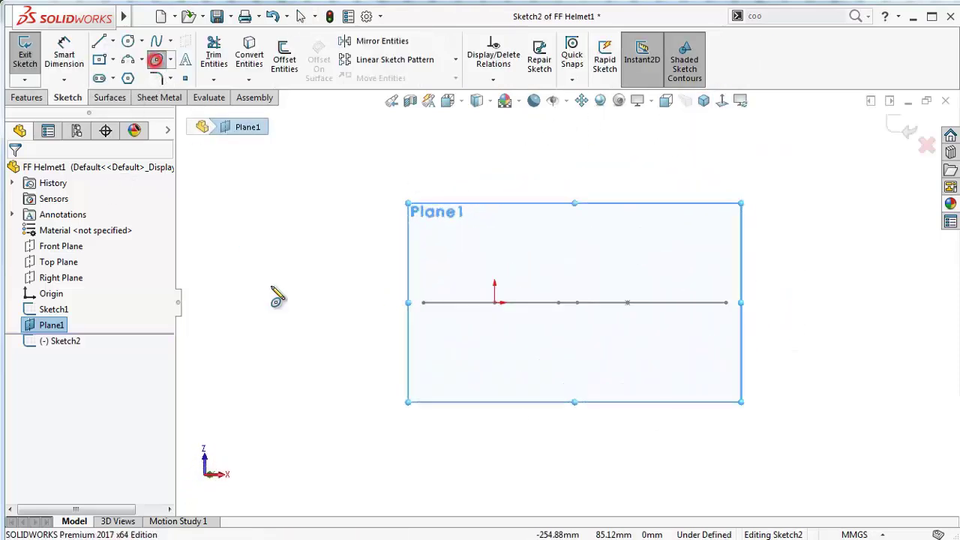
pyautogui.click(575, 262)
pyautogui.click(375, 249)
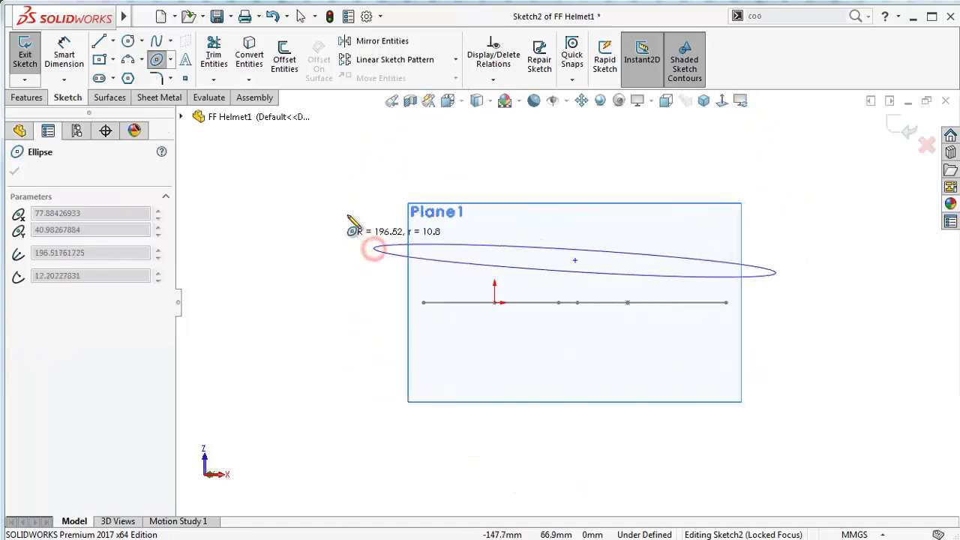
pyautogui.click(352, 141)
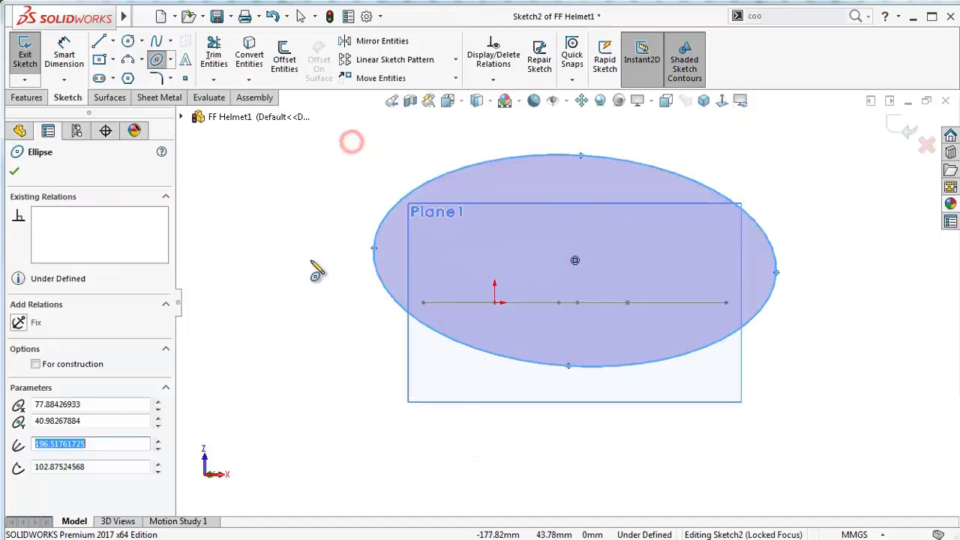
pyautogui.press('Escape')
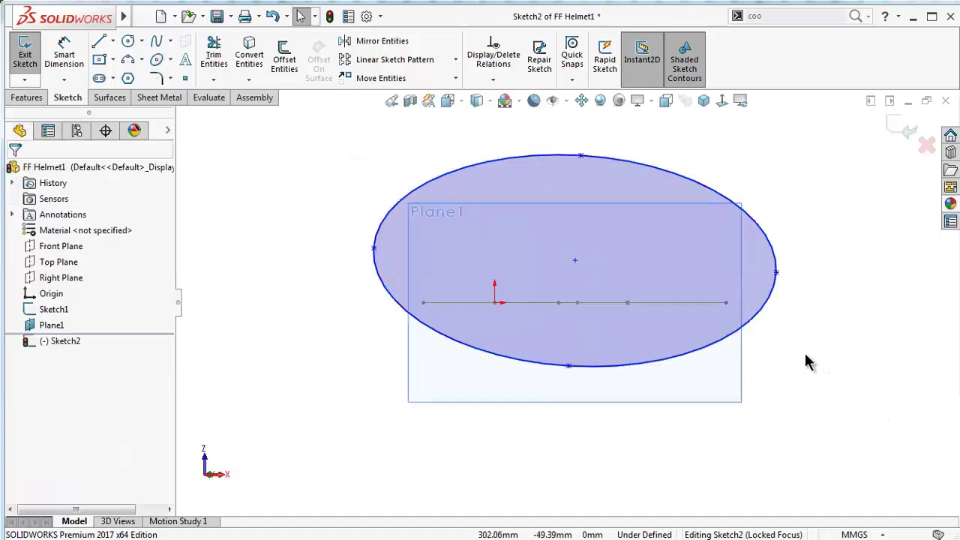
# Make the ellipse's major-axis ends coincident with the dome curve's left and right base endpoints
pyautogui.scroll(-3, 817, 324)
pyautogui.moveTo(728, 253); pyautogui.dragTo(728, 318, button='middle')
pyautogui.click(698, 251)
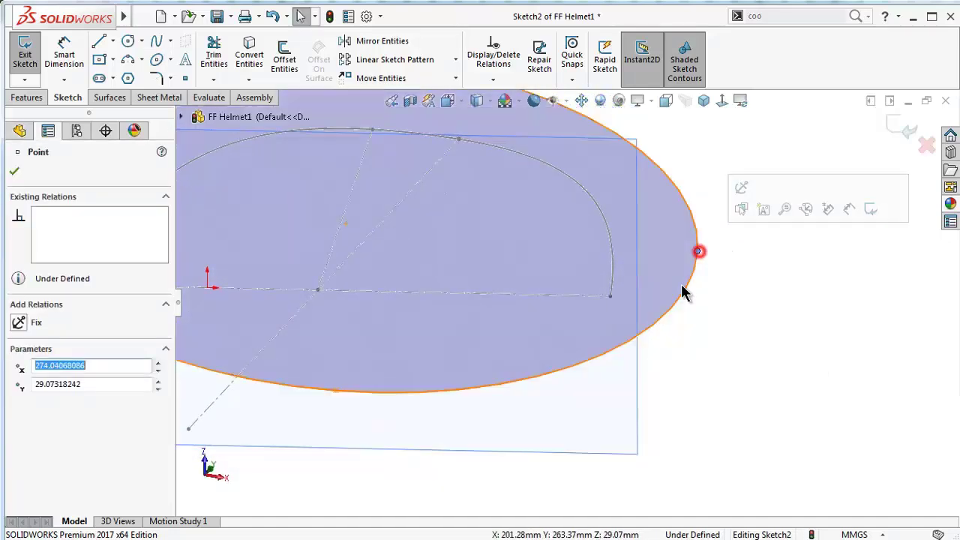
pyautogui.keyDown('ctrl'); pyautogui.click(610, 296); pyautogui.keyUp('ctrl')
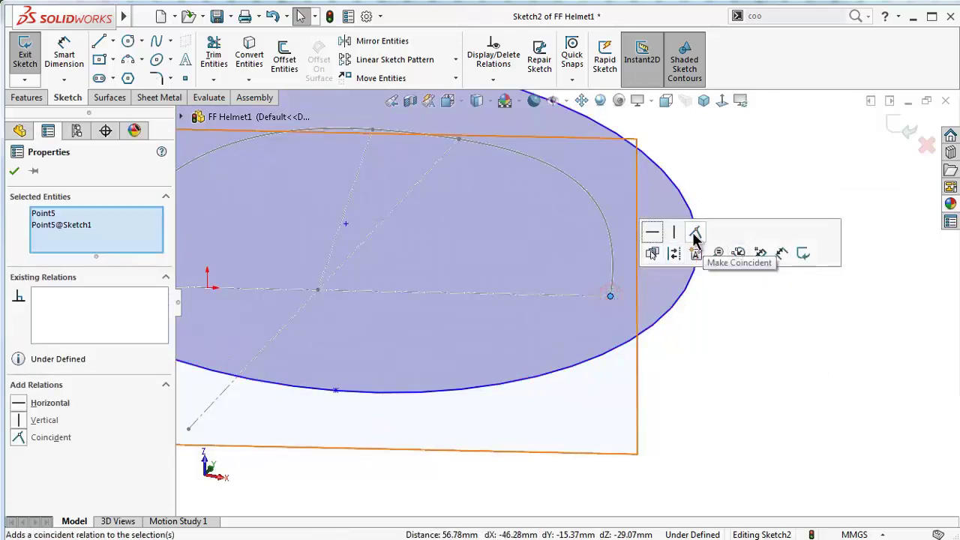
pyautogui.click(694, 235)
pyautogui.moveTo(561, 304); pyautogui.dragTo(418, 292, button='middle')
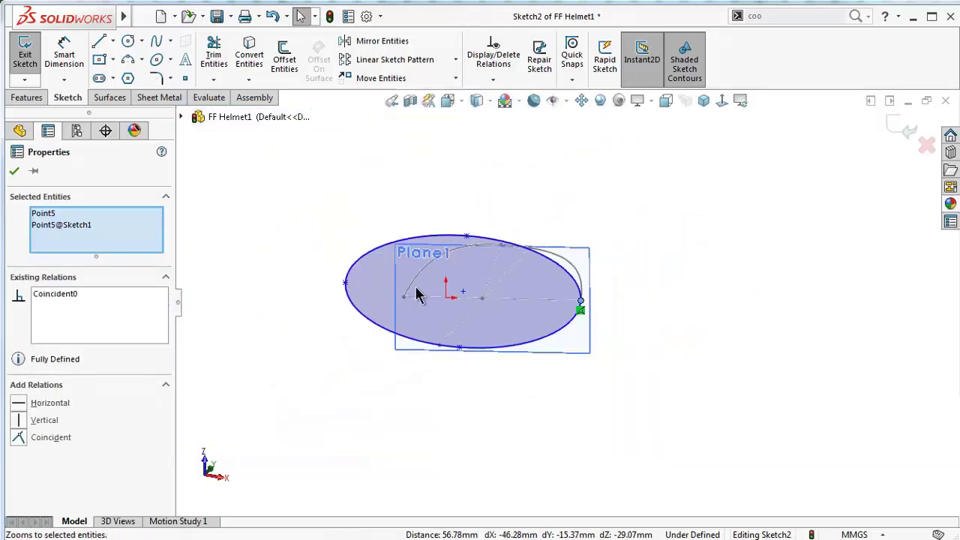
pyautogui.scroll(5, 356, 308)
pyautogui.click(294, 279)
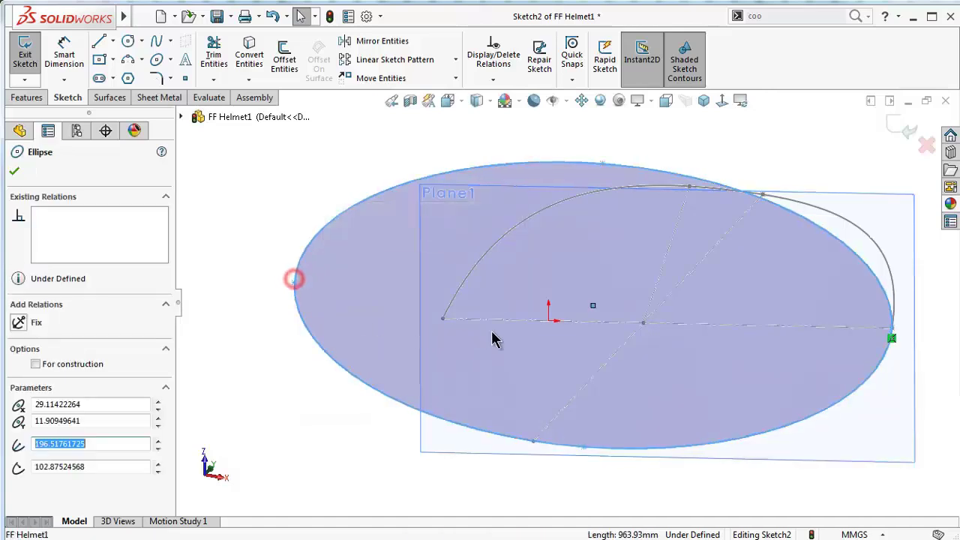
pyautogui.keyDown('ctrl'); pyautogui.click(444, 319); pyautogui.keyUp('ctrl')
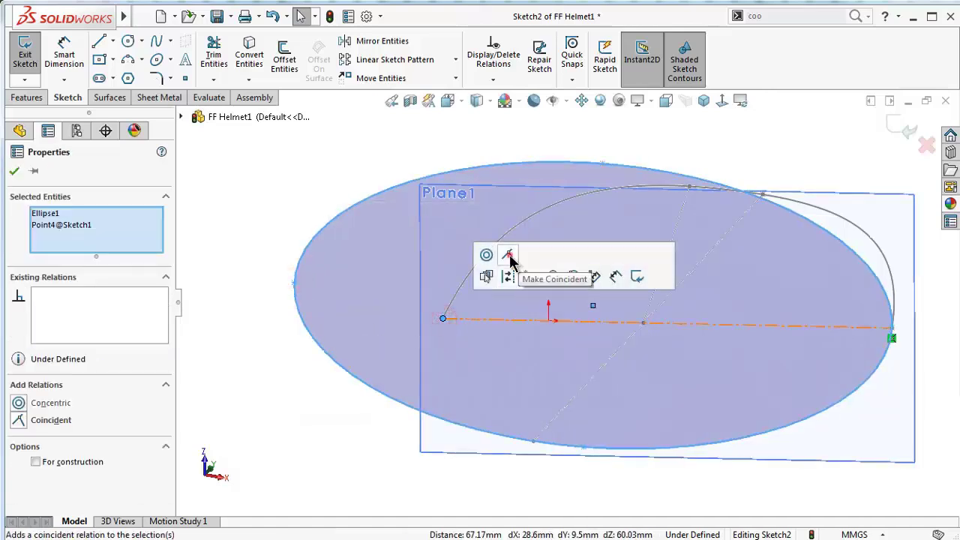
pyautogui.click(509, 256)
pyautogui.click(314, 217)
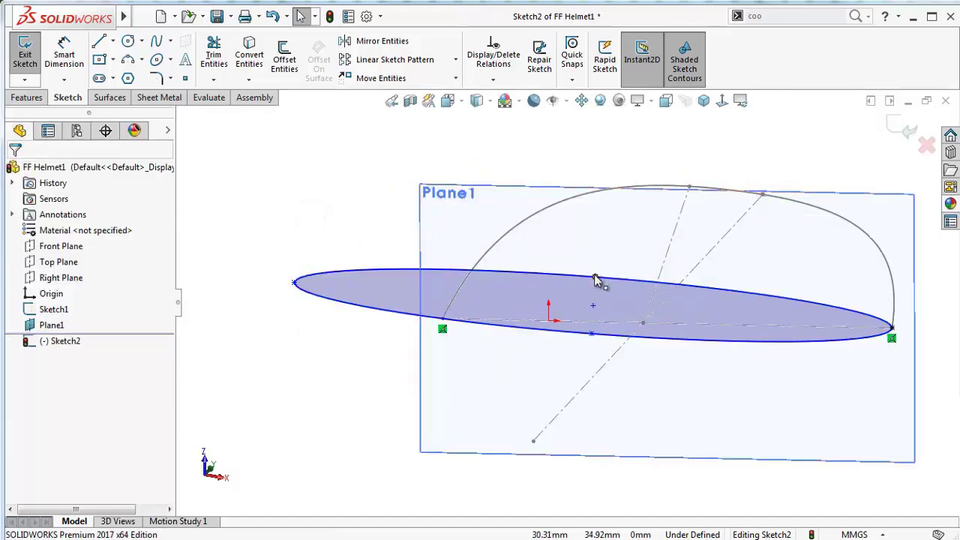
pyautogui.click(721, 101)
# Align the ellipse centre horizontally with the origin
pyautogui.scroll(-3, 575, 353)
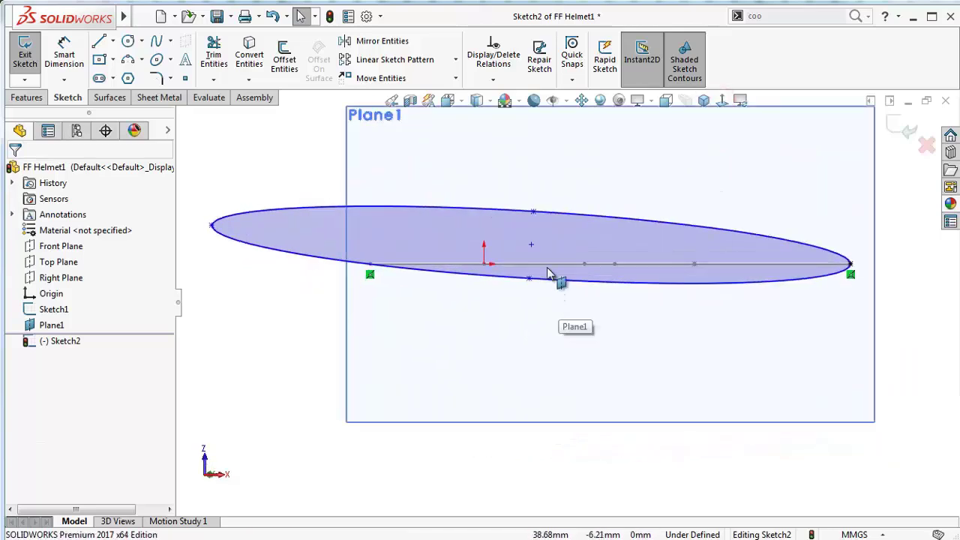
pyautogui.click(532, 245)
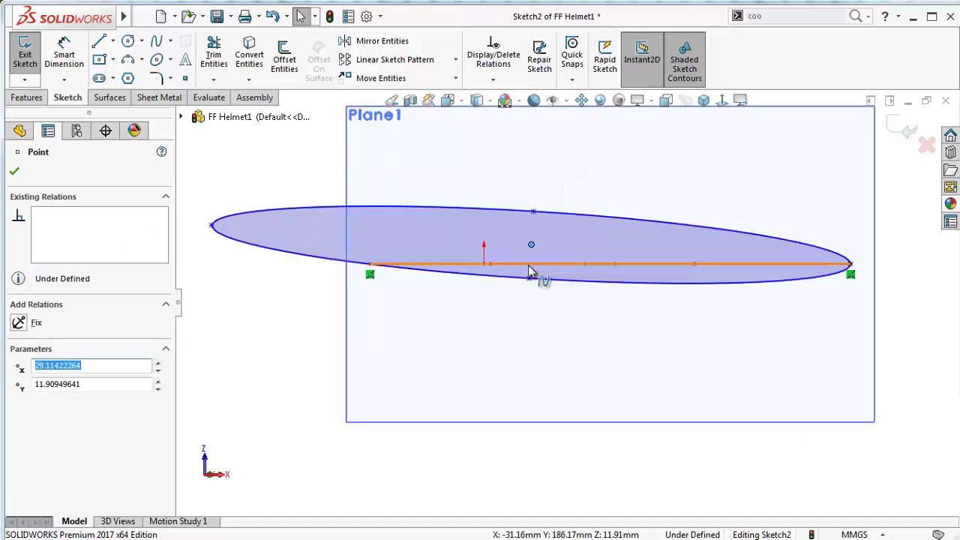
pyautogui.keyDown('ctrl'); pyautogui.click(484, 264); pyautogui.keyUp('ctrl')
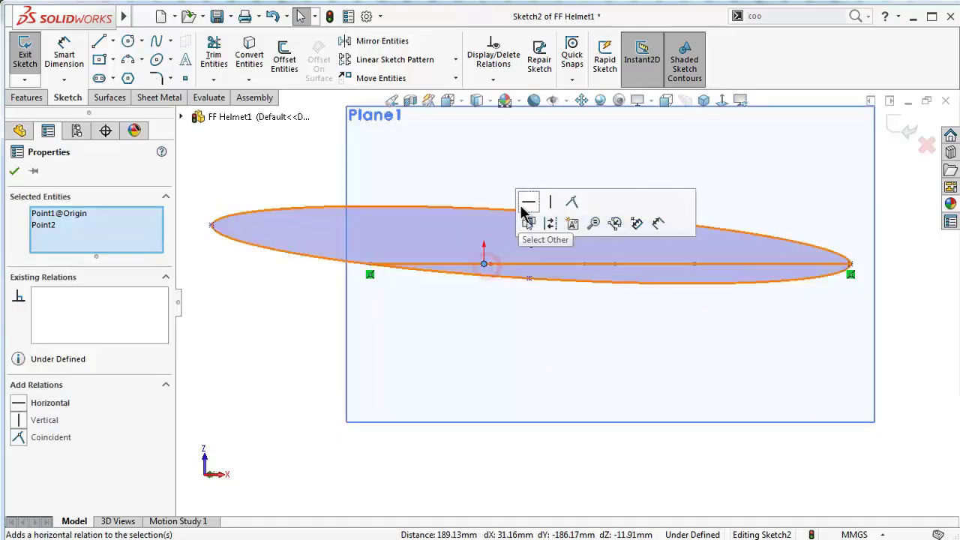
pyautogui.click(525, 204)
pyautogui.click(763, 165)
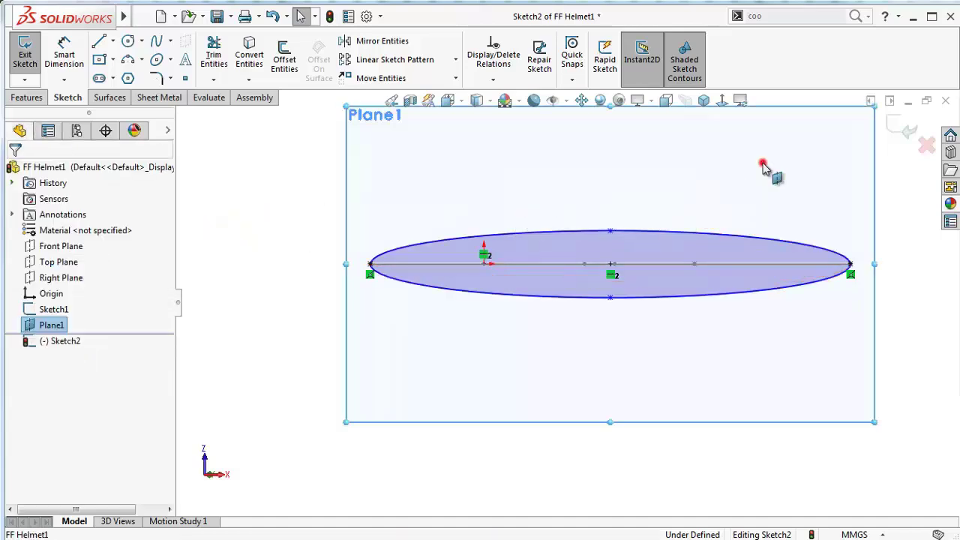
pyautogui.moveTo(734, 171)
pyautogui.mouseDown(button='middle')
pyautogui.moveTo(718, 171)
pyautogui.moveTo(733, 155)
pyautogui.moveTo(740, 171)
pyautogui.mouseUp(button='middle')
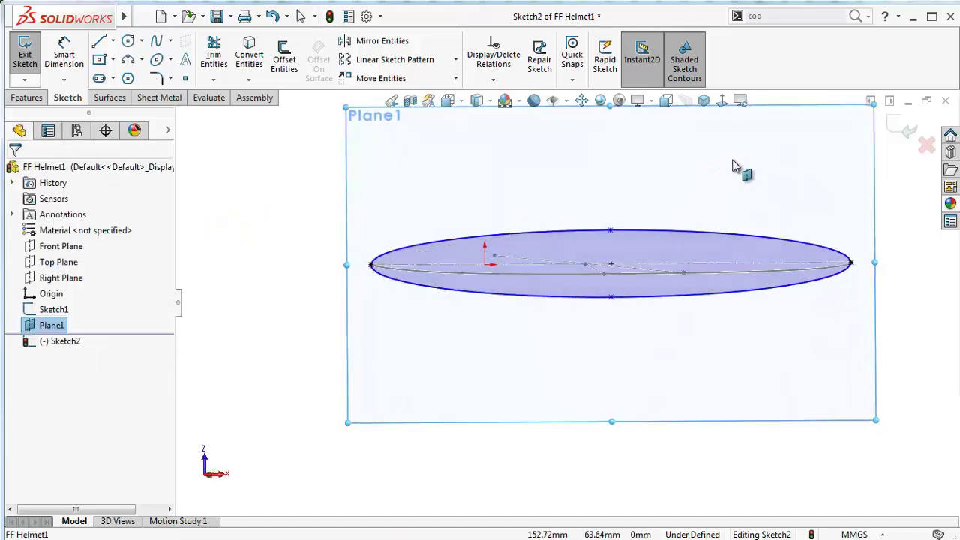
pyautogui.click(722, 100)
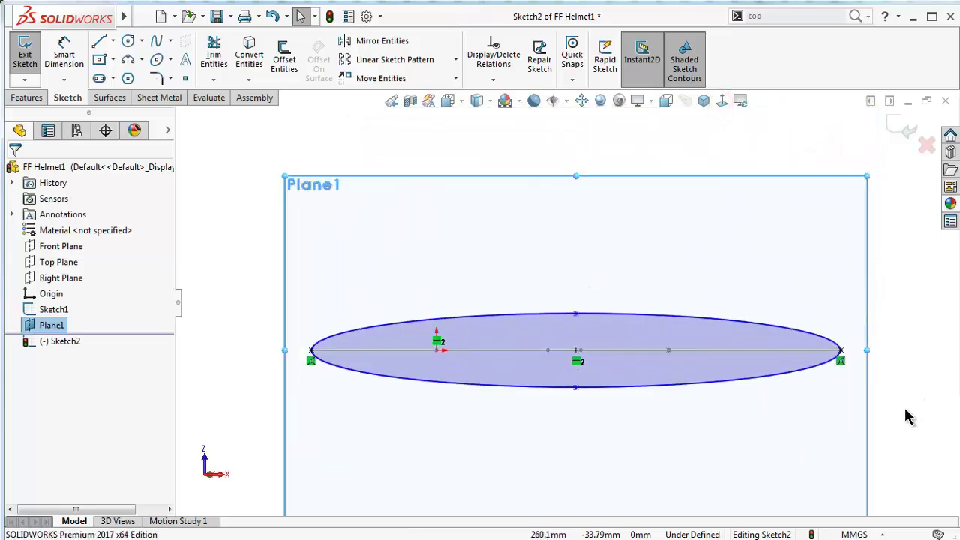
# Dimension the ellipse's minor radius to 119 mm up to its top vertex
pyautogui.moveTo(906, 418); pyautogui.dragTo(895, 277, button='right')
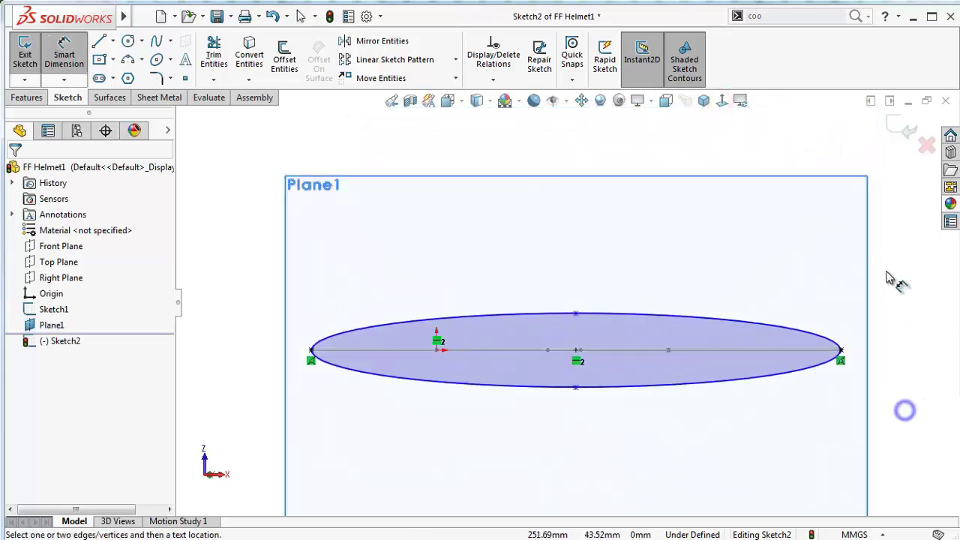
pyautogui.click(436, 351)
pyautogui.click(575, 314)
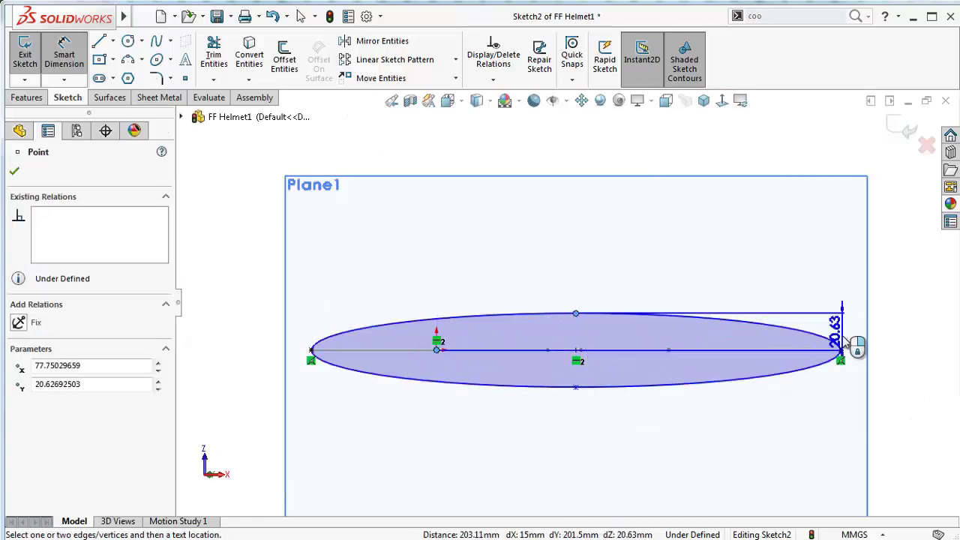
pyautogui.click(875, 336)
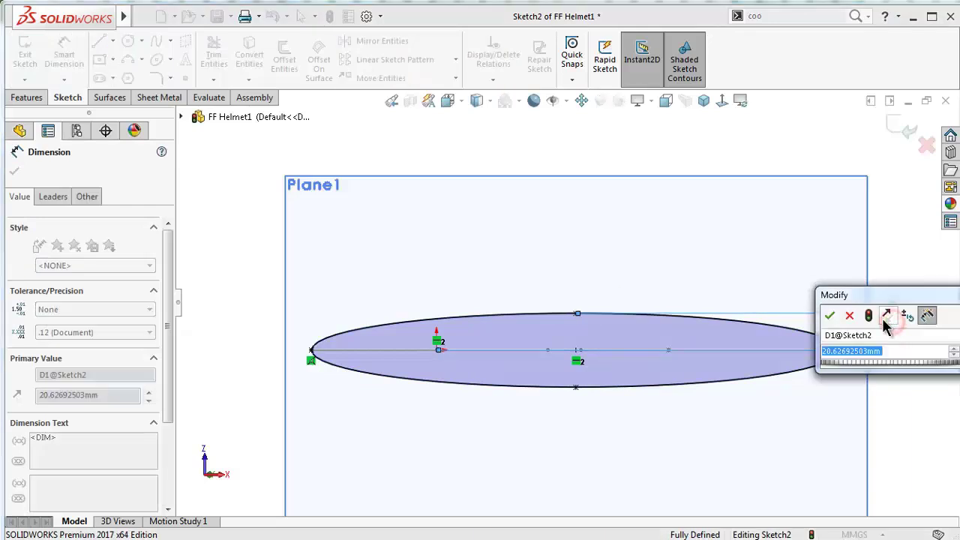
pyautogui.write('119')
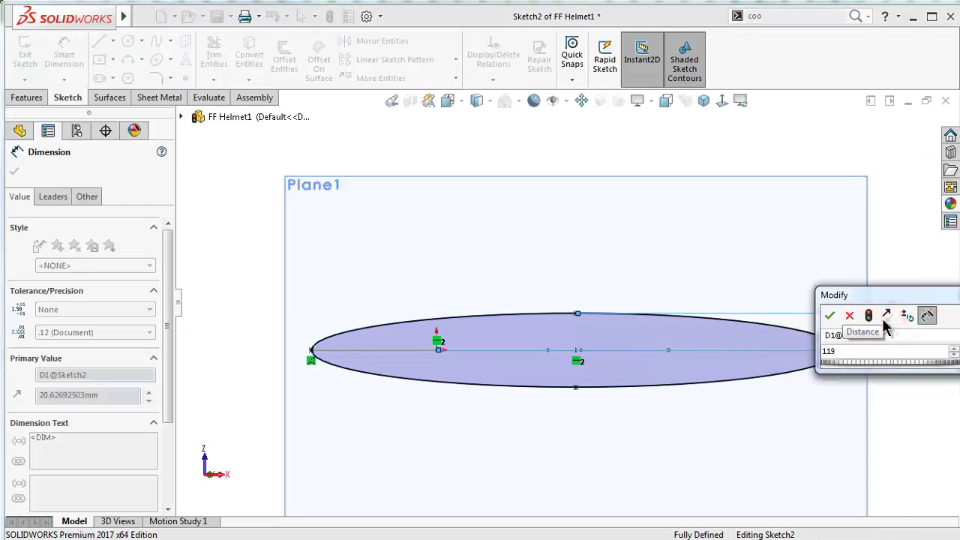
pyautogui.press('Return')
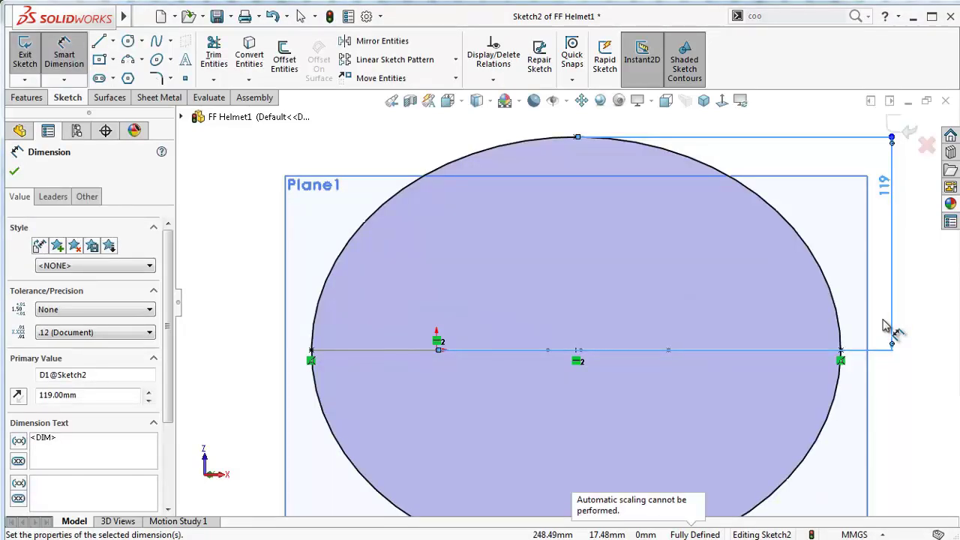
# Draw a construction centerline between the ellipse's left and right major-axis points
pyautogui.click(113, 41)
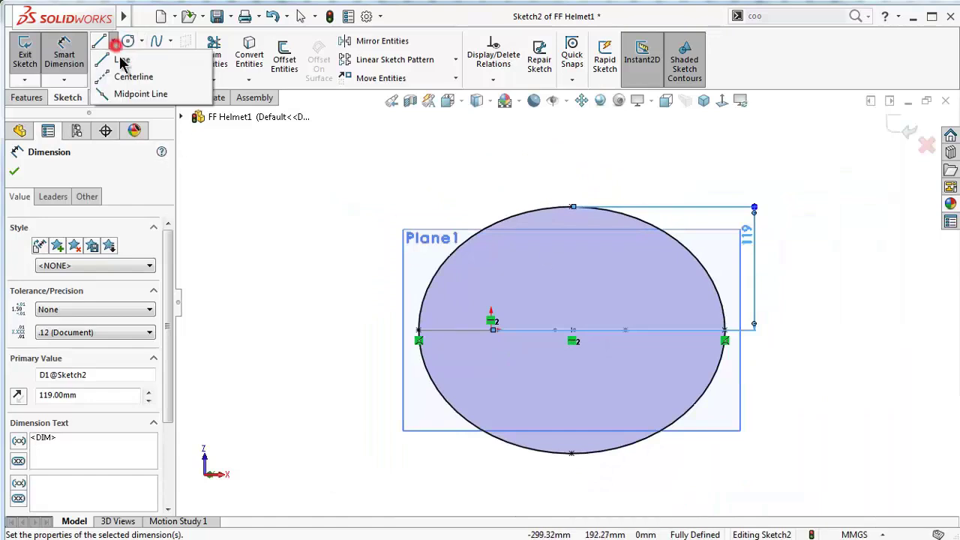
pyautogui.click(129, 58)
pyautogui.click(420, 331)
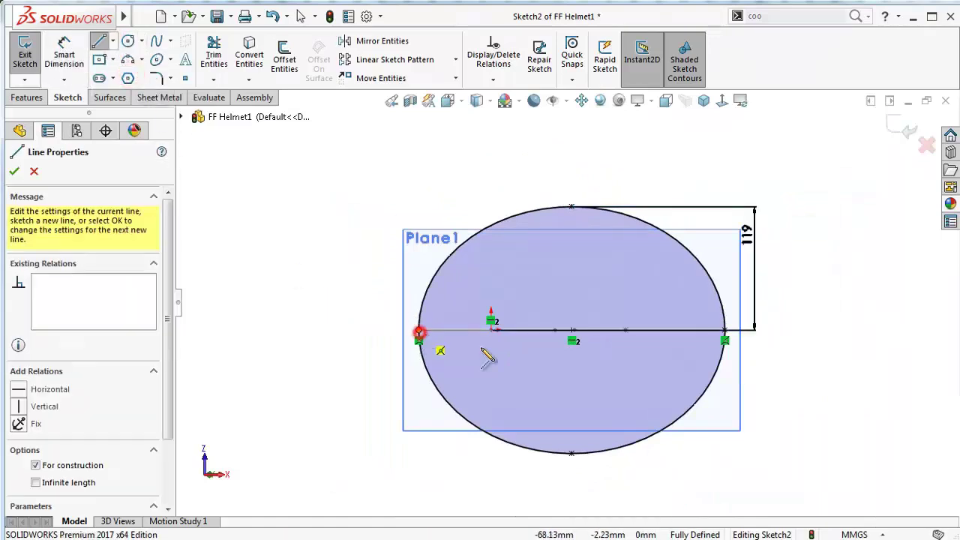
pyautogui.click(725, 330)
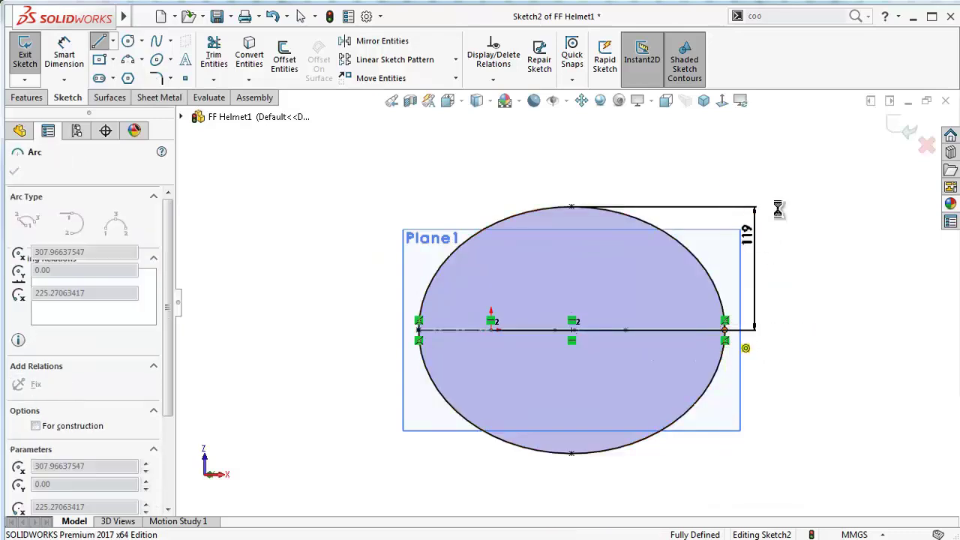
pyautogui.press('Escape')
pyautogui.click(703, 100)
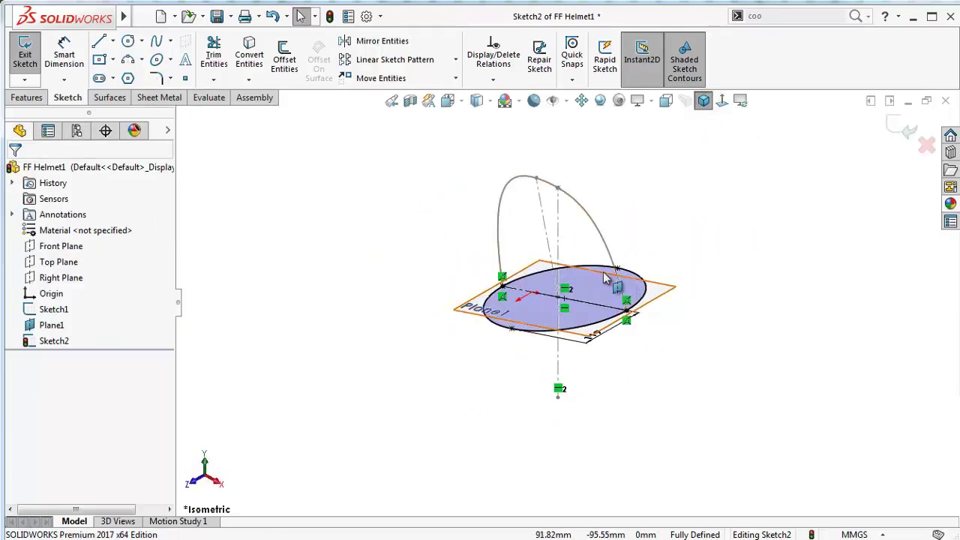
pyautogui.scroll(-5, 535, 247)
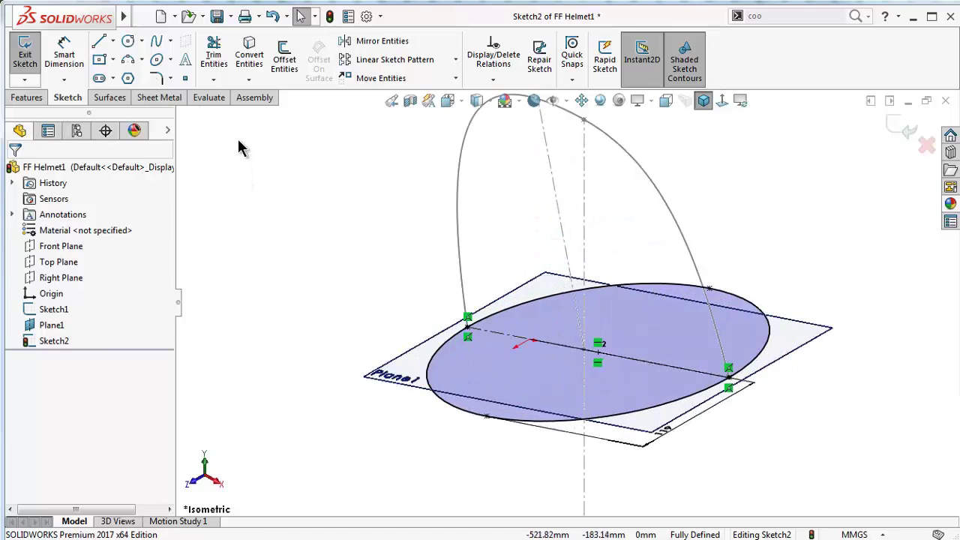
pyautogui.click(214, 54)
# Power-trim away the back half of the ellipse, leaving a half-ellipse on the construction line
pyautogui.moveTo(769, 303); pyautogui.dragTo(781, 279)
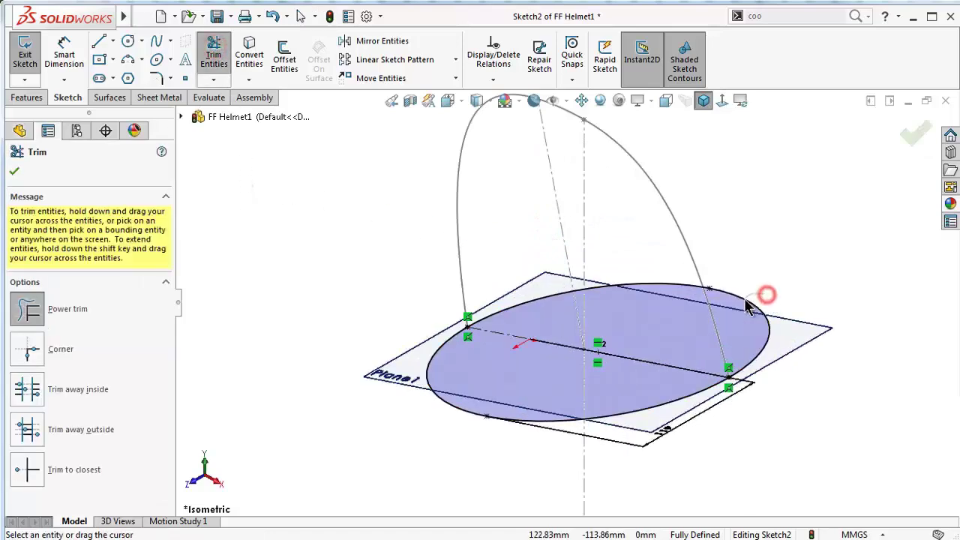
pyautogui.scroll(-3, 719, 288)
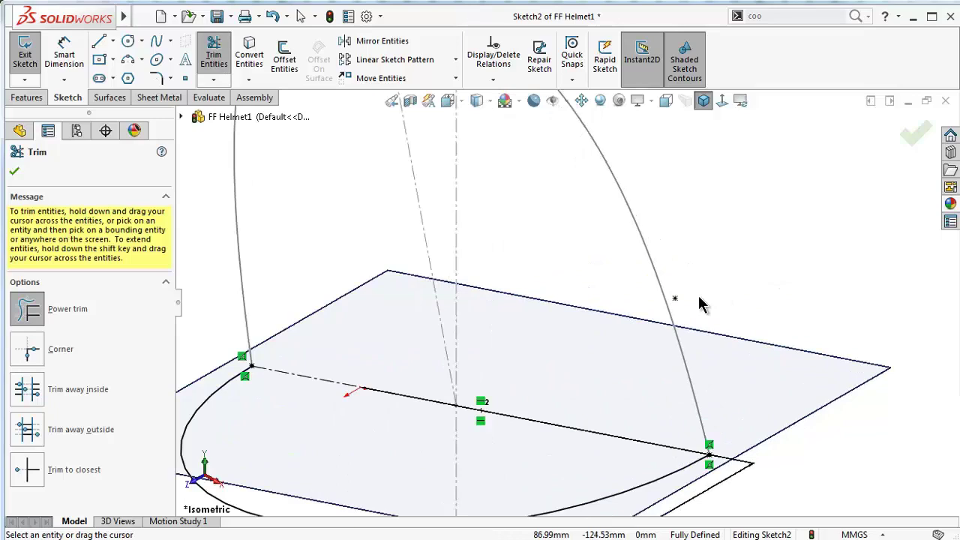
pyautogui.press('Escape')
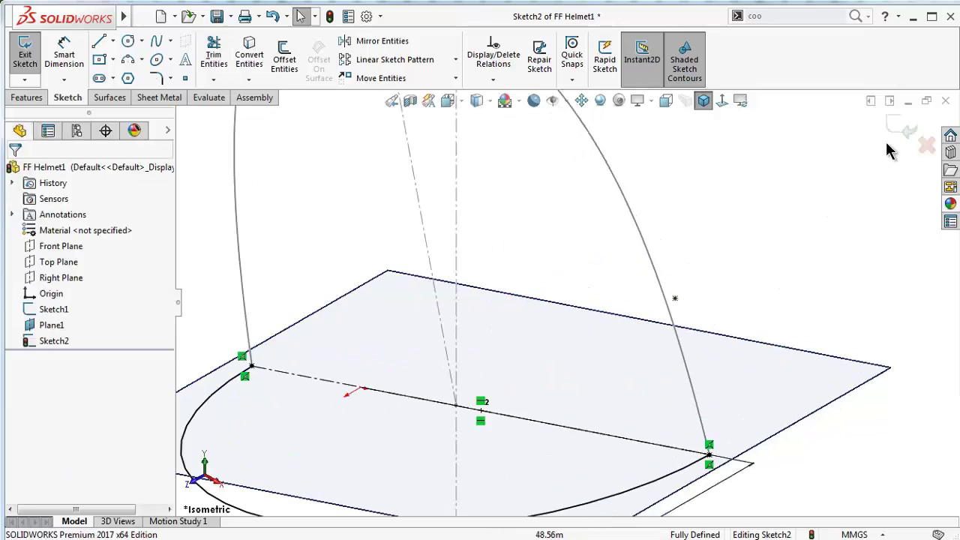
pyautogui.click(676, 300)
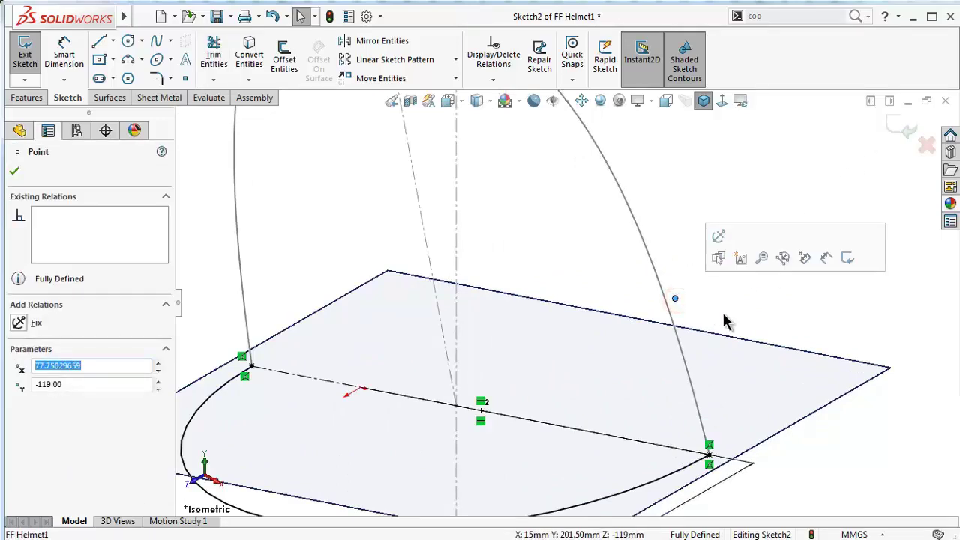
pyautogui.press('Delete')
pyautogui.click(792, 313)
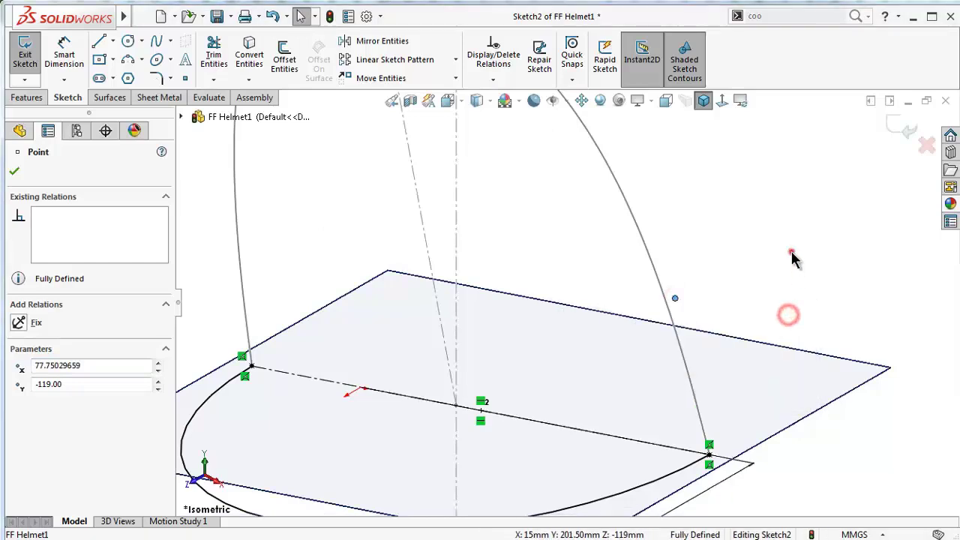
pyautogui.click(791, 255)
pyautogui.press('f')
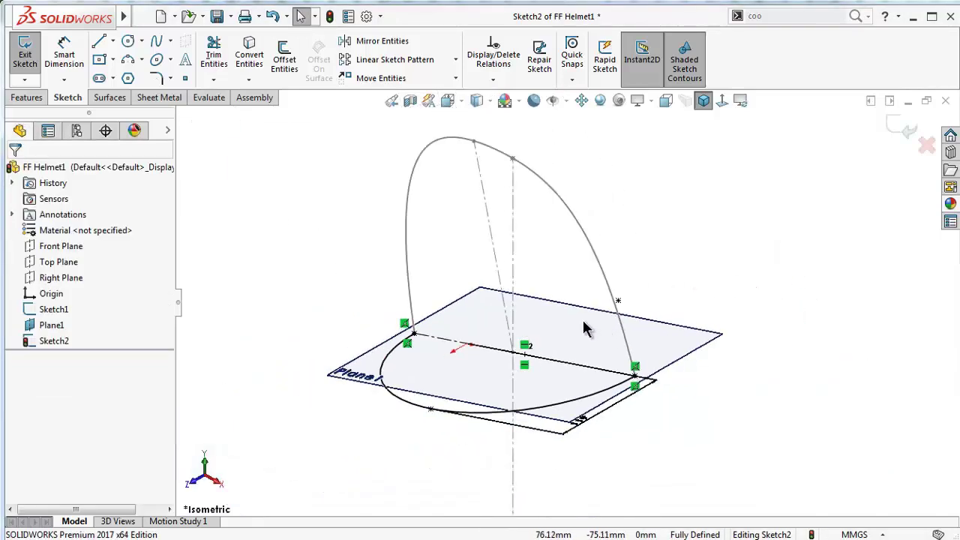
pyautogui.click(112, 98)
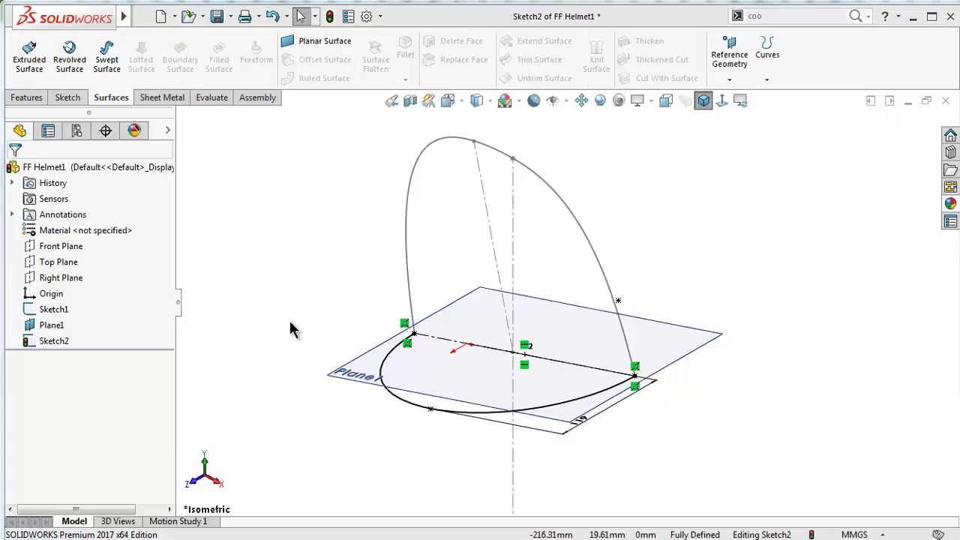
pyautogui.click(65, 249)
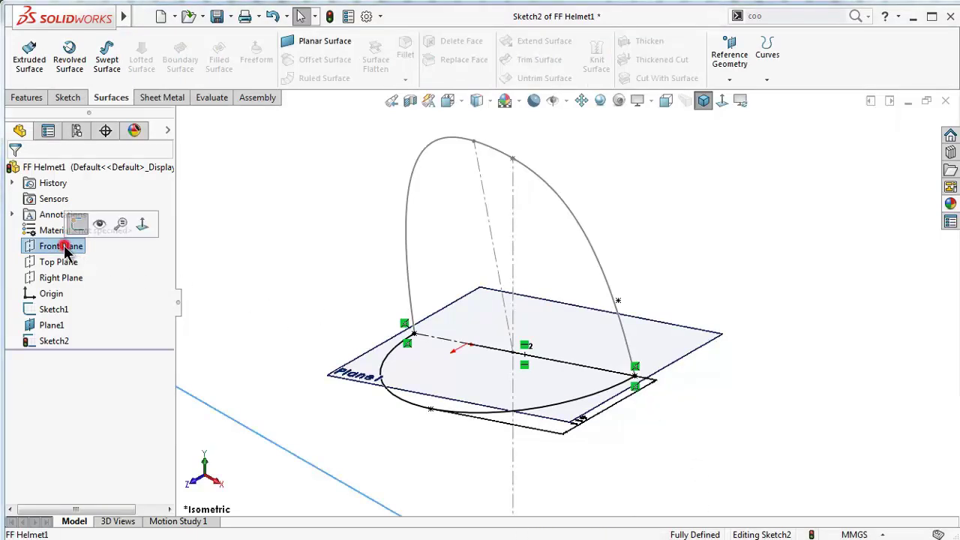
# Shrink the displayed Front Plane toward the sketch and orbit to a new angle
pyautogui.click(697, 108)
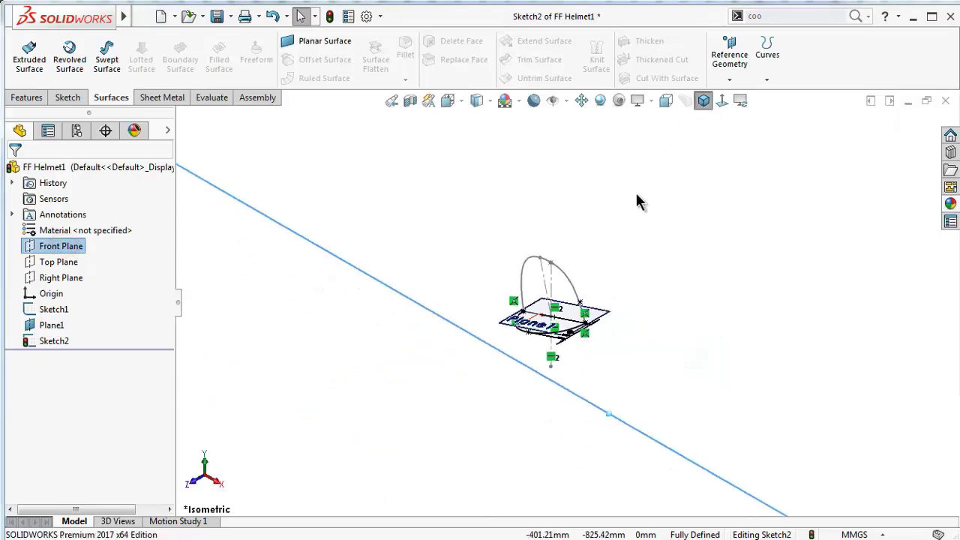
pyautogui.moveTo(843, 182); pyautogui.dragTo(635, 270)
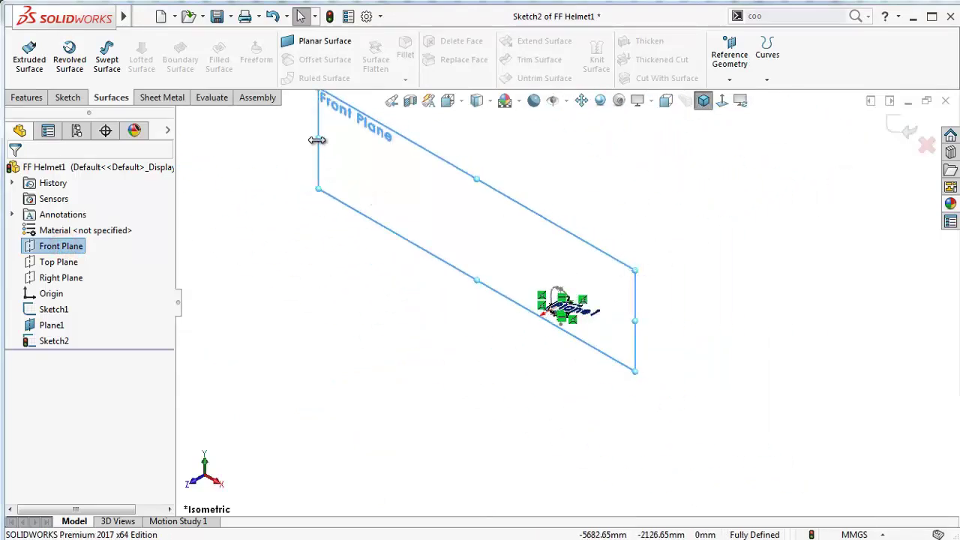
pyautogui.moveTo(317, 140); pyautogui.dragTo(514, 242)
pyautogui.scroll(-5, 610, 317)
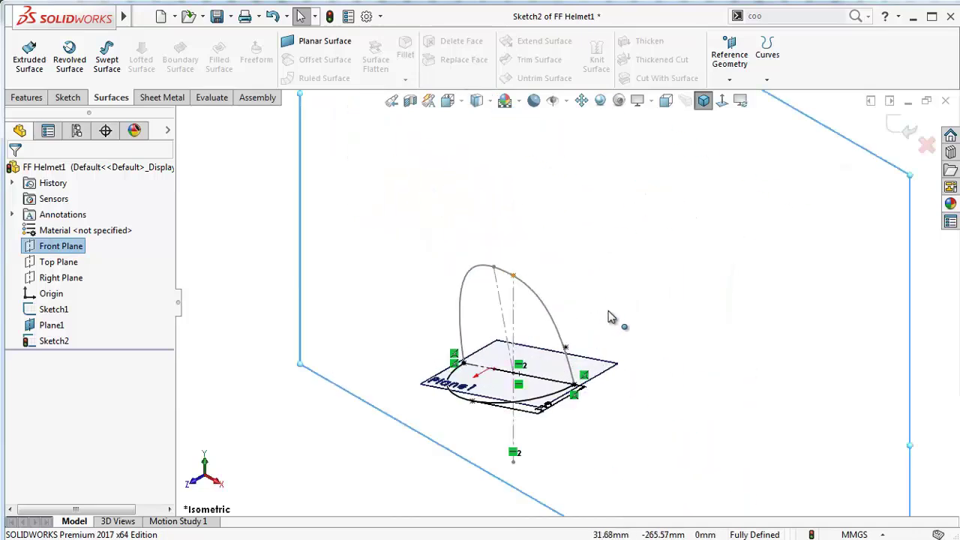
pyautogui.moveTo(609, 324); pyautogui.dragTo(526, 390, button='middle')
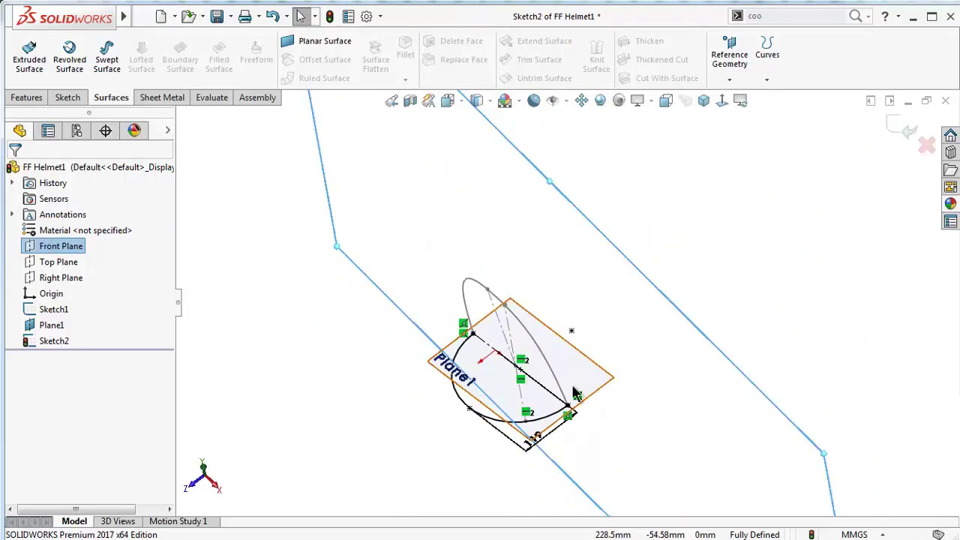
# Shrink the Right Plane's displayed size from both corners and view it face-on
pyautogui.click(62, 279)
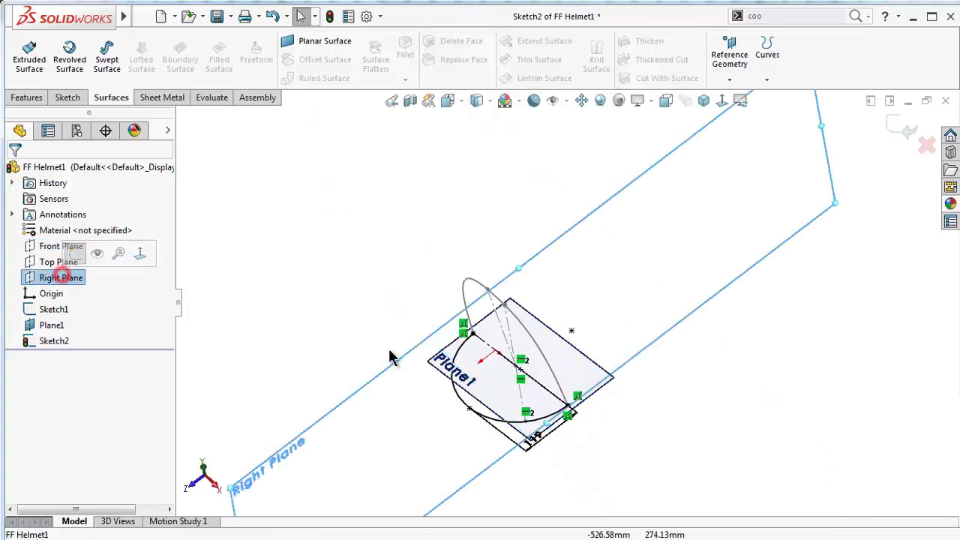
pyautogui.moveTo(392, 358); pyautogui.dragTo(357, 413, button='middle')
pyautogui.moveTo(330, 428); pyautogui.dragTo(459, 343)
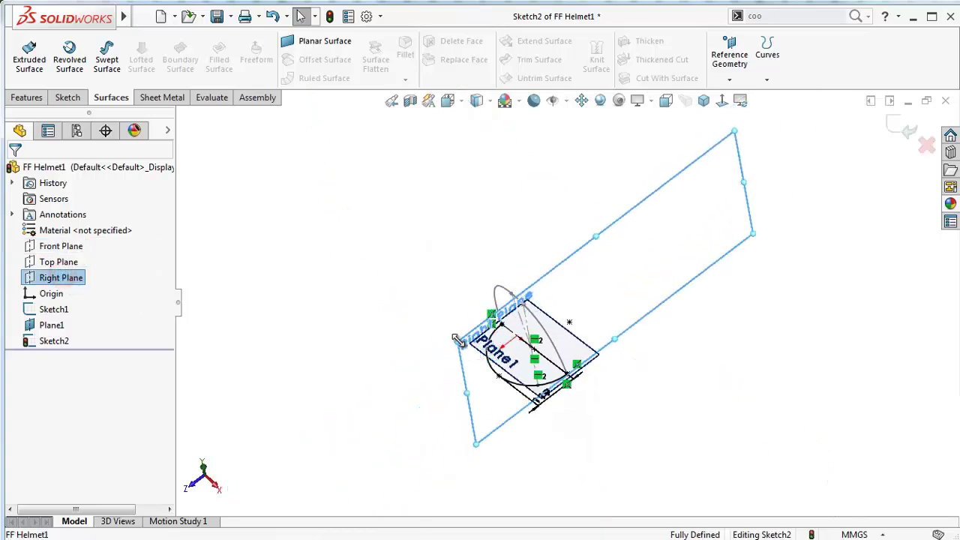
pyautogui.moveTo(734, 132); pyautogui.dragTo(583, 257)
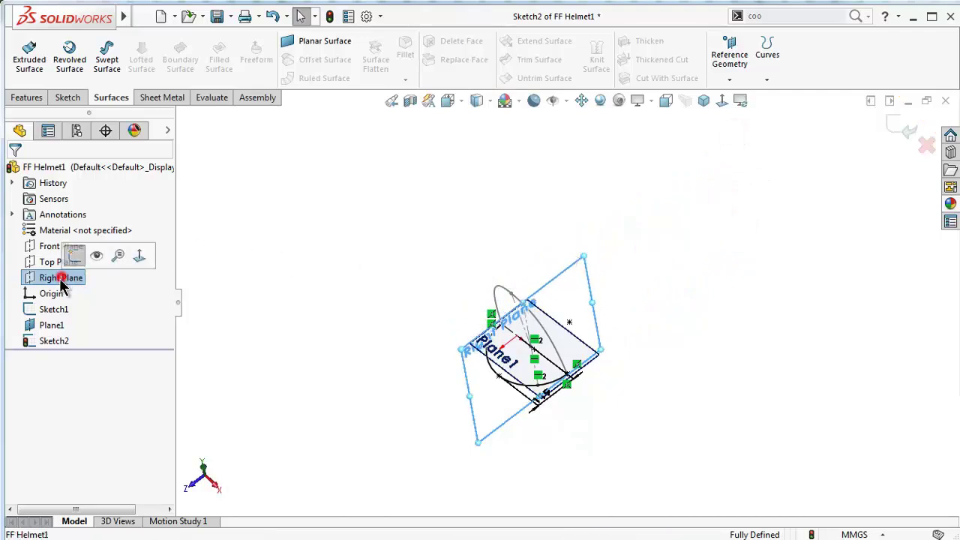
pyautogui.click(236, 288)
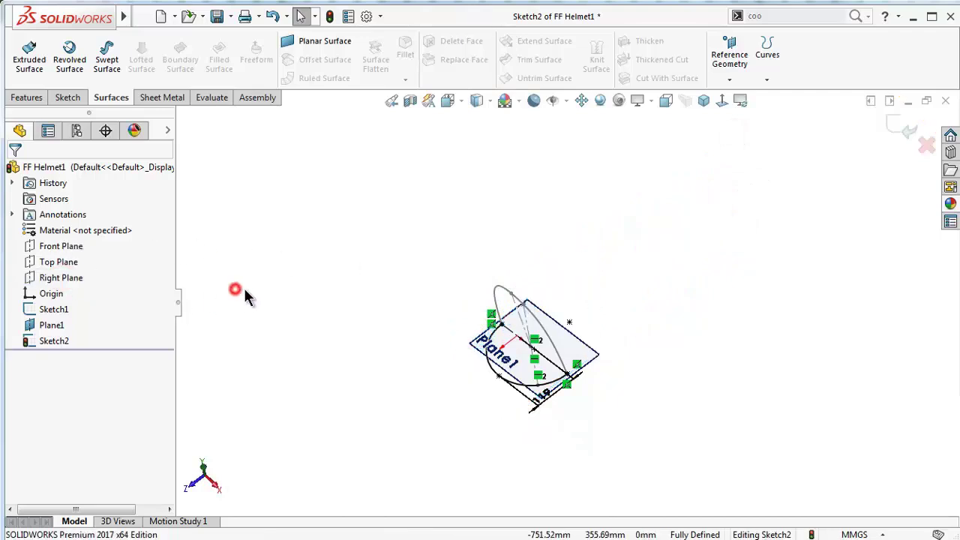
pyautogui.click(64, 279)
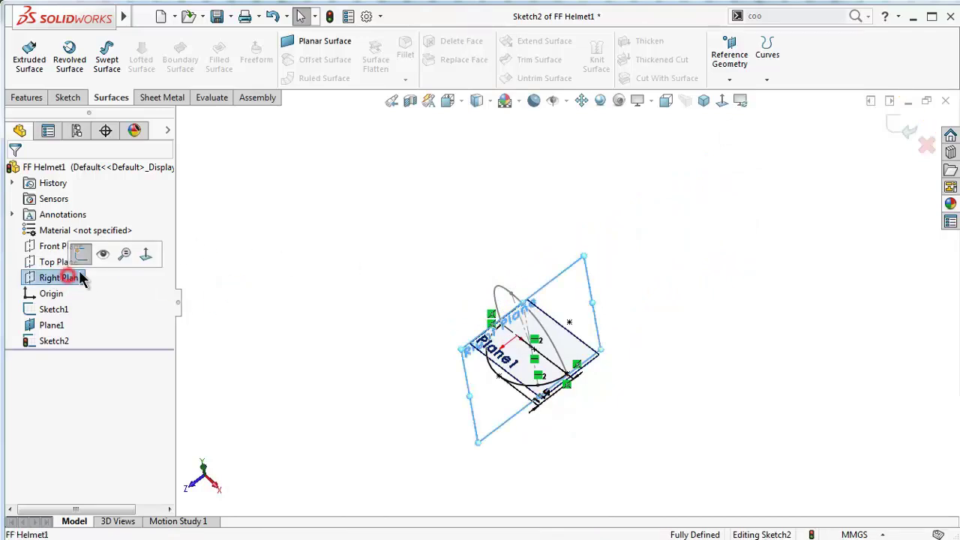
pyautogui.click(718, 102)
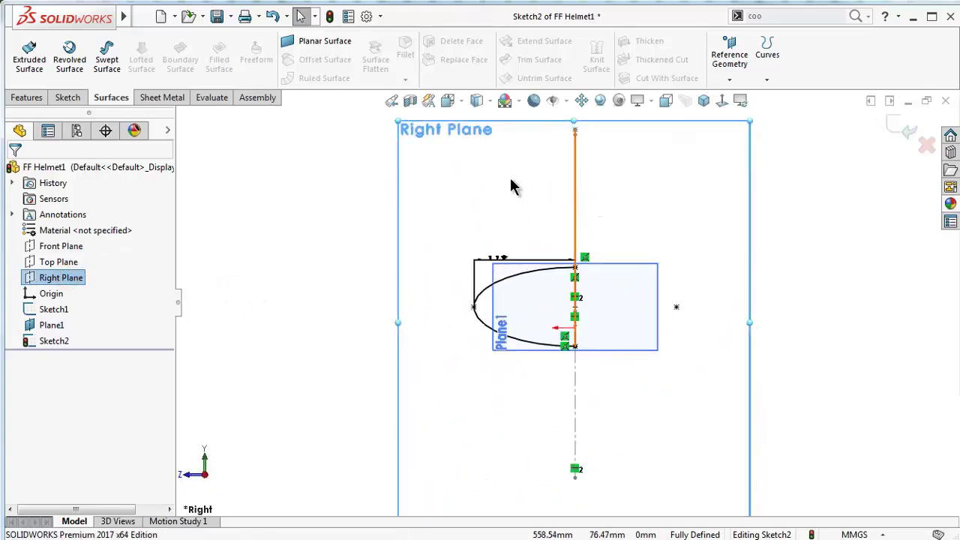
pyautogui.moveTo(510, 181)
pyautogui.mouseDown(button='middle')
pyautogui.moveTo(558, 247)
pyautogui.moveTo(566, 242)
pyautogui.mouseUp(button='middle')
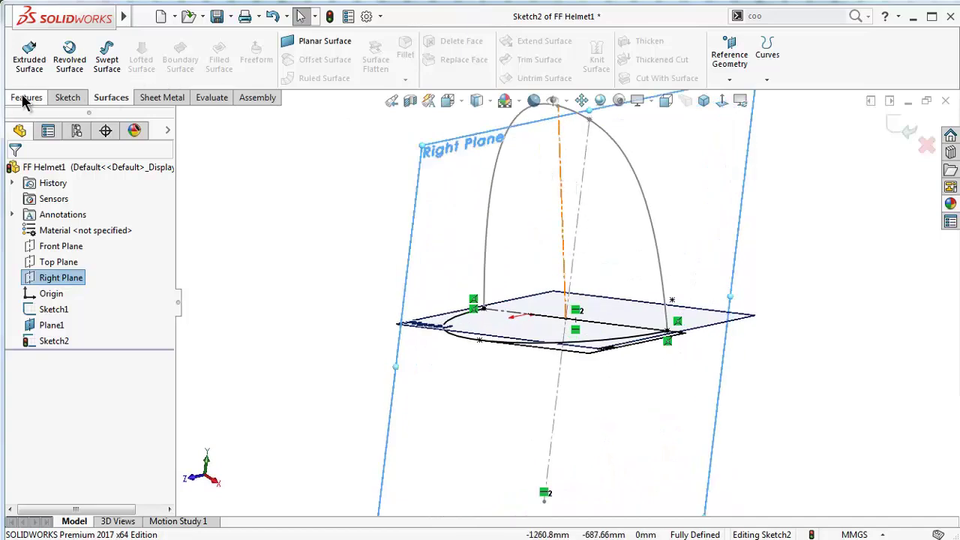
# Start a spline where the arch meets the Right Plane, then cancel it with Esc
pyautogui.click(65, 104)
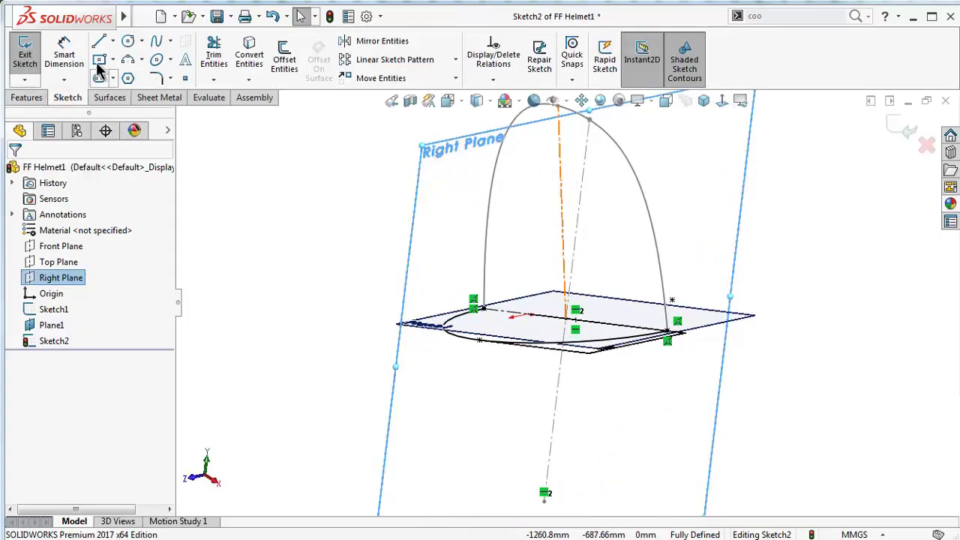
pyautogui.click(155, 45)
pyautogui.scroll(1, 623, 184)
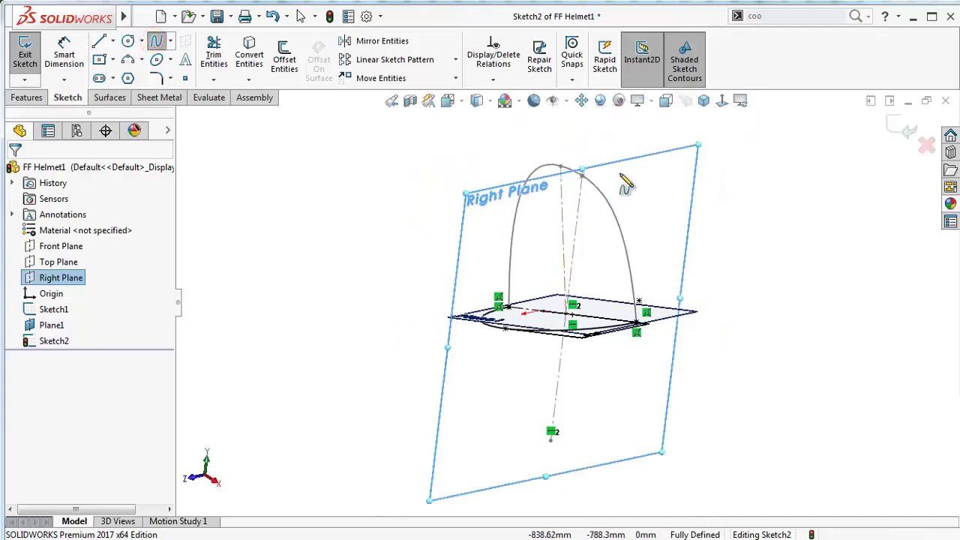
pyautogui.moveTo(622, 196); pyautogui.dragTo(571, 207, button='middle')
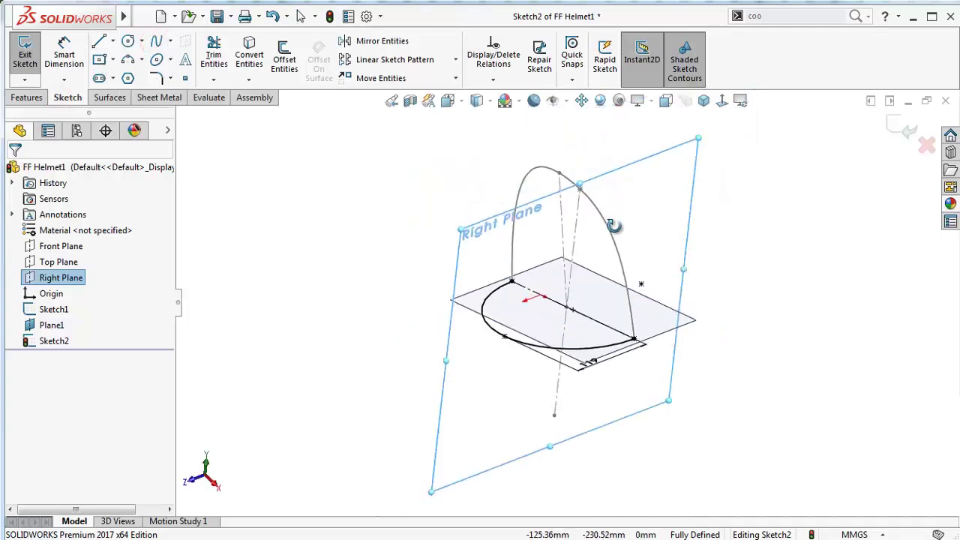
pyautogui.scroll(-3, 548, 210)
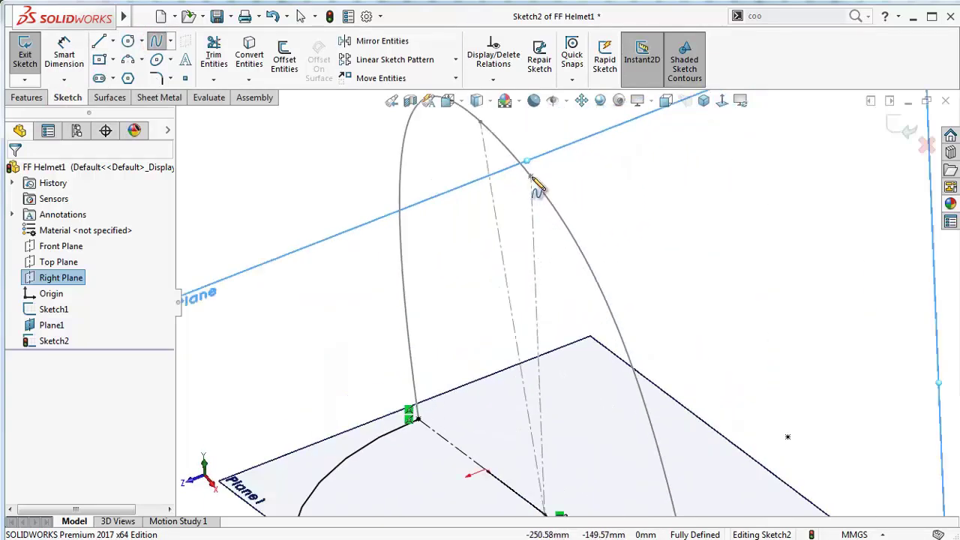
pyautogui.click(531, 178)
pyautogui.scroll(2, 491, 247)
pyautogui.scroll(1, 493, 293)
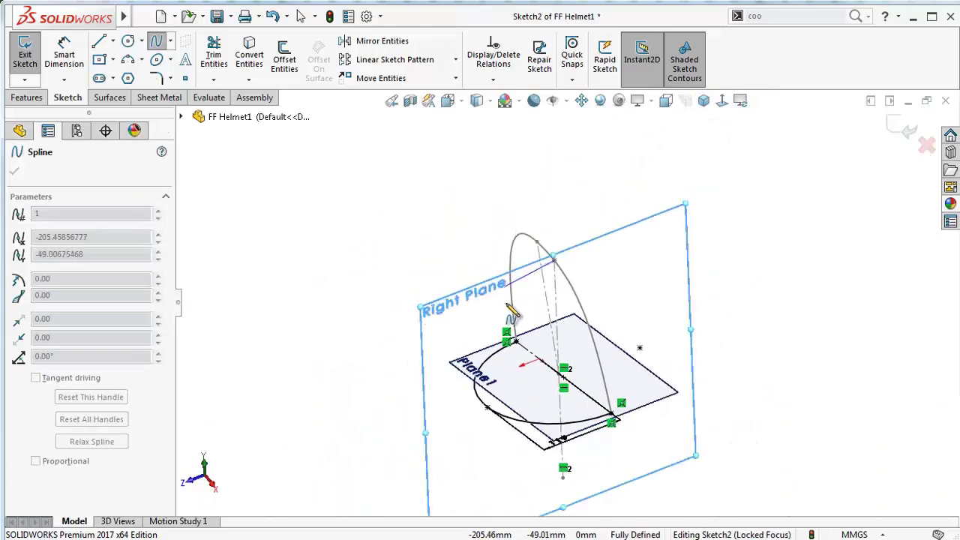
pyautogui.scroll(-2, 510, 375)
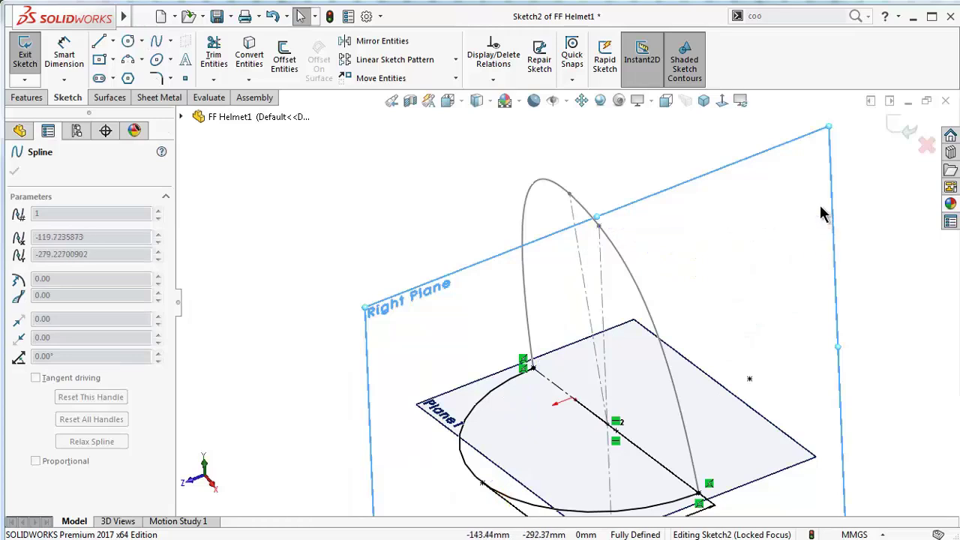
pyautogui.press('Escape')
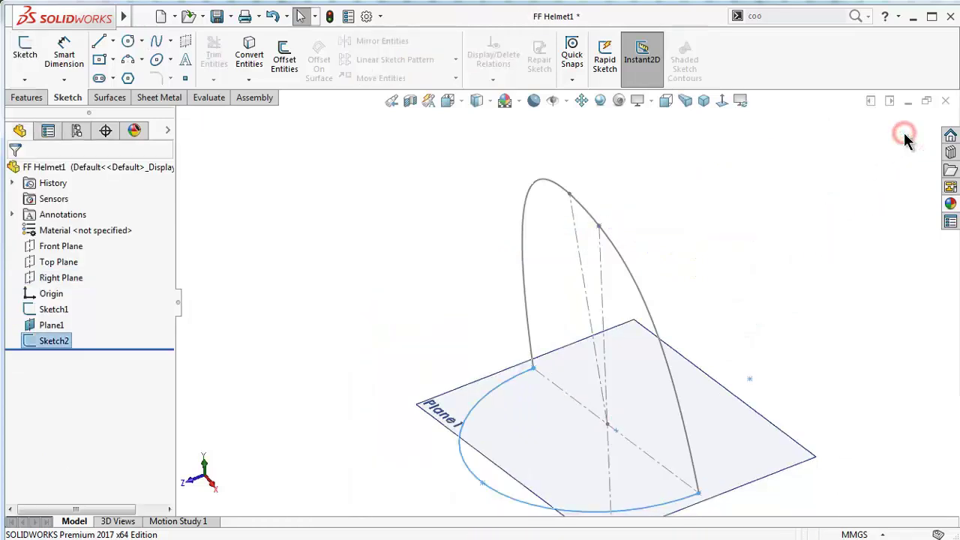
# Start a Right Plane sketch and draw a spline from the arch top to the ellipse edge
pyautogui.click(348, 281)
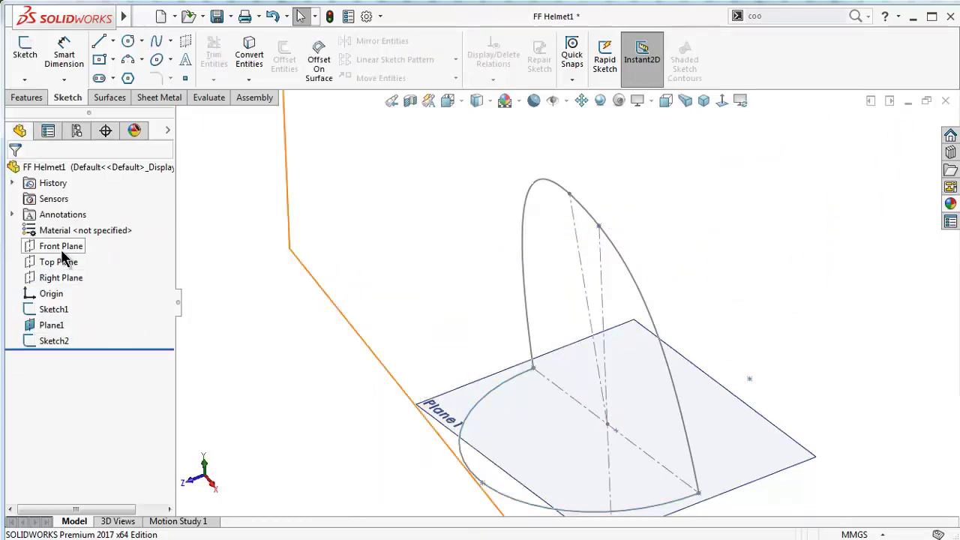
pyautogui.click(65, 279)
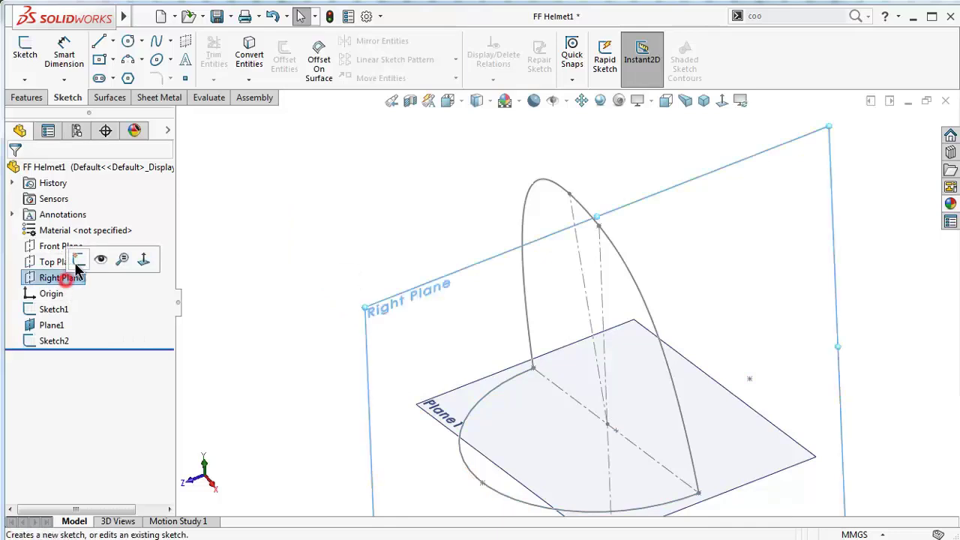
pyautogui.click(78, 260)
pyautogui.click(529, 334)
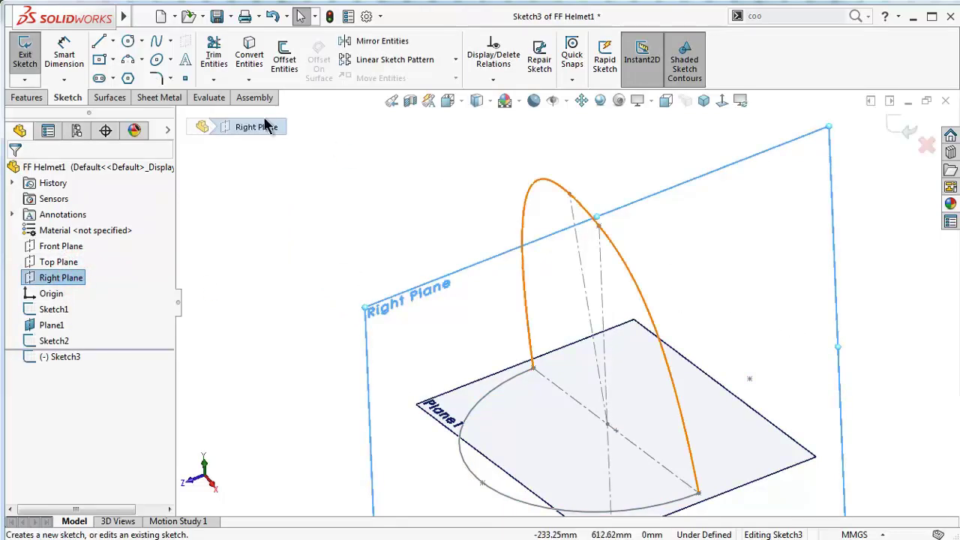
pyautogui.click(157, 43)
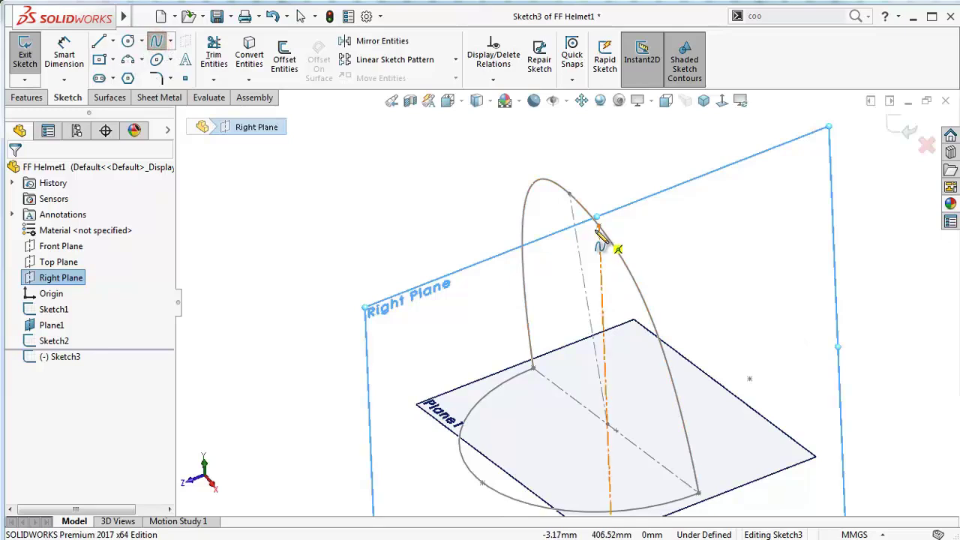
pyautogui.click(590, 238)
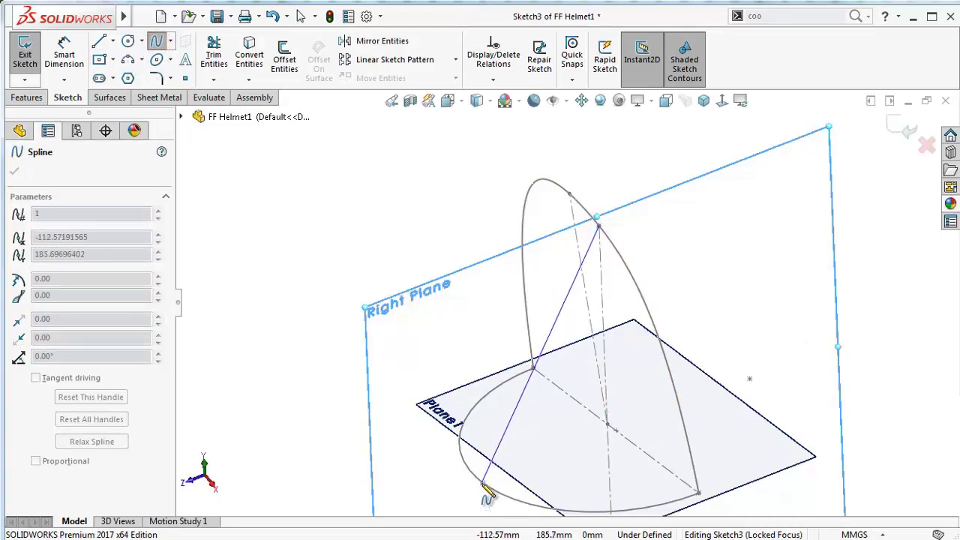
pyautogui.scroll(-3, 498, 460)
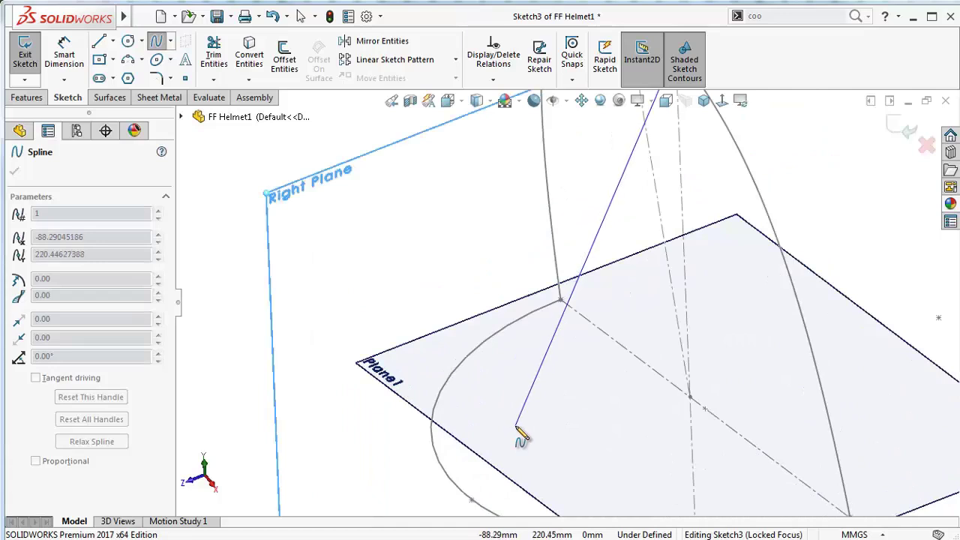
pyautogui.click(471, 500)
pyautogui.rightClick(500, 495)
pyautogui.click(519, 497)
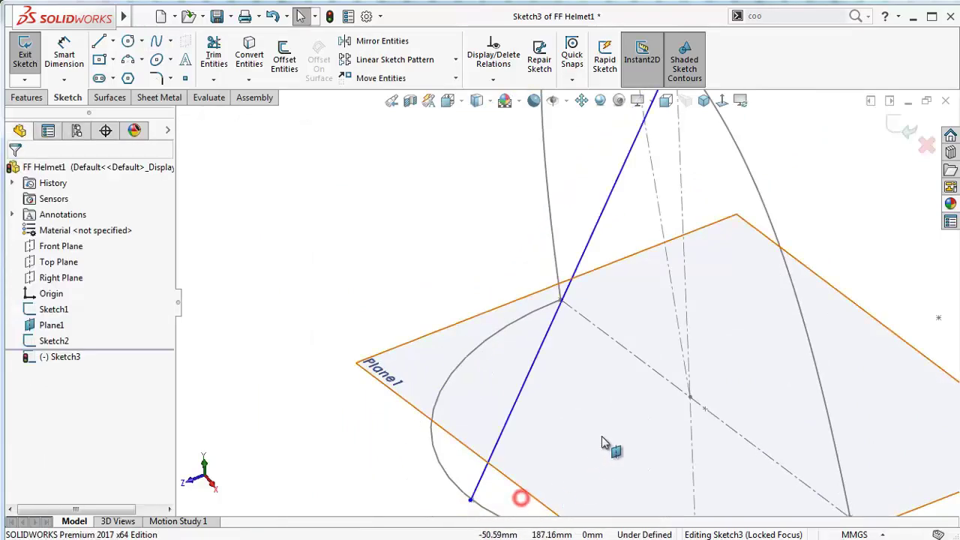
# Make the spline's lower endpoint coincident with the half-ellipse
pyautogui.moveTo(518, 497)
pyautogui.mouseDown(button='middle')
pyautogui.moveTo(677, 223)
pyautogui.moveTo(614, 196)
pyautogui.mouseUp(button='middle')
pyautogui.scroll(-2, 492, 428)
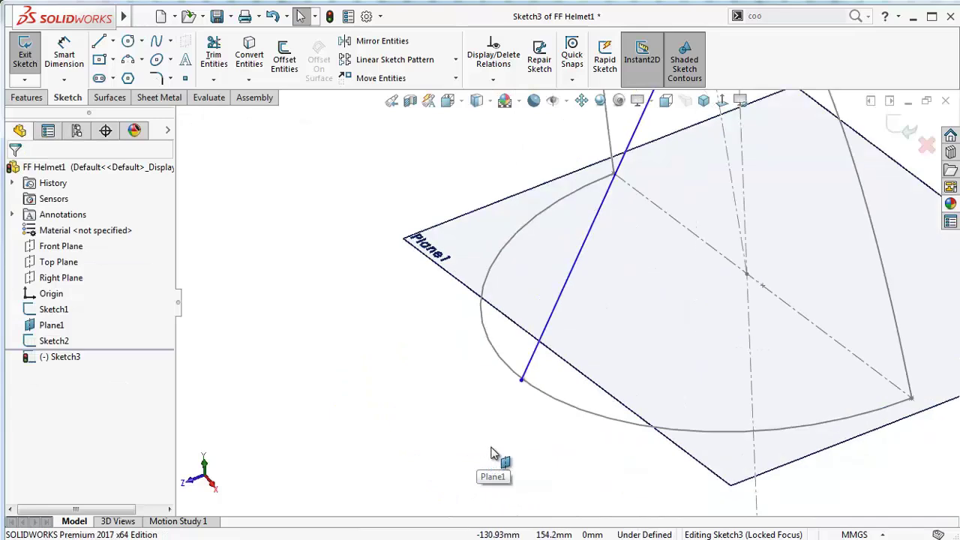
pyautogui.scroll(-2, 538, 417)
pyautogui.scroll(-2, 561, 313)
pyautogui.scroll(-2, 548, 319)
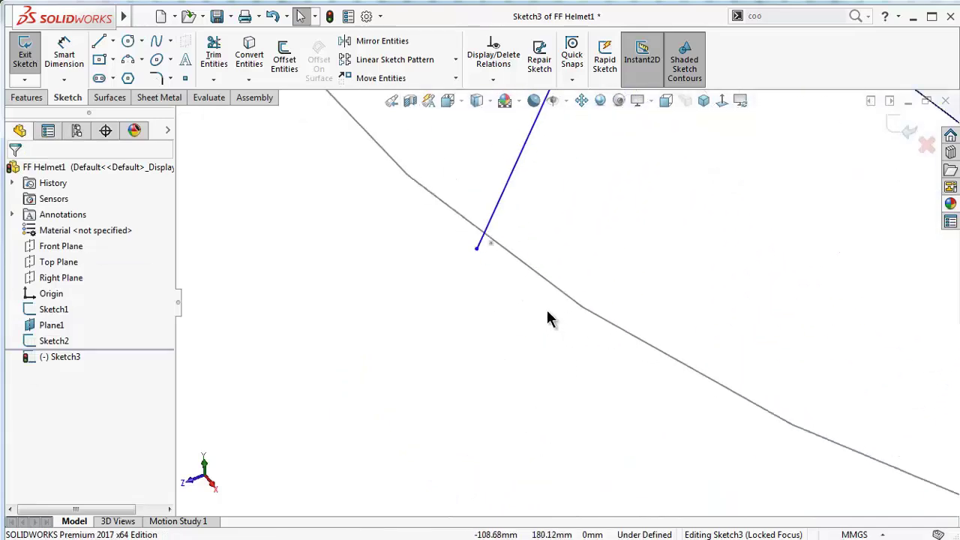
pyautogui.click(478, 252)
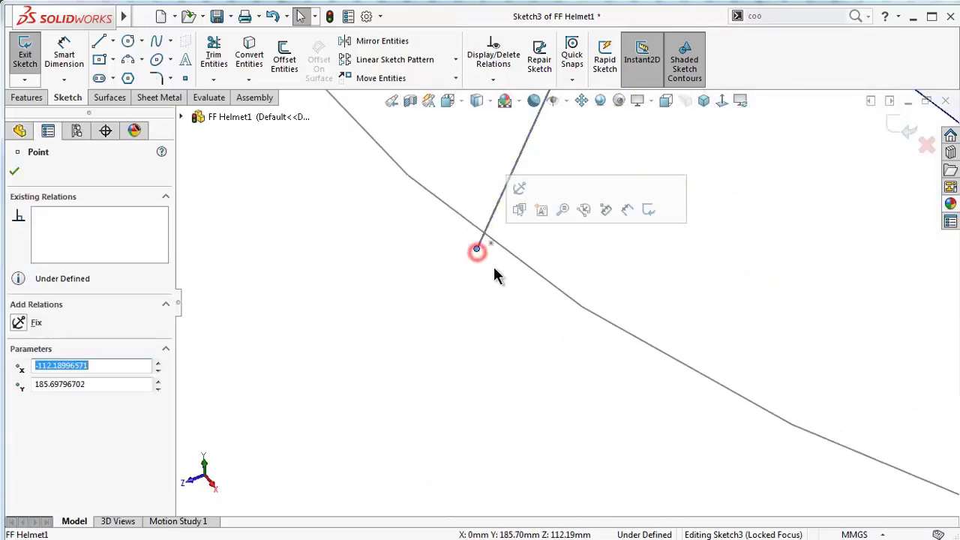
pyautogui.keyDown('ctrl'); pyautogui.click(527, 272); pyautogui.keyUp('ctrl')
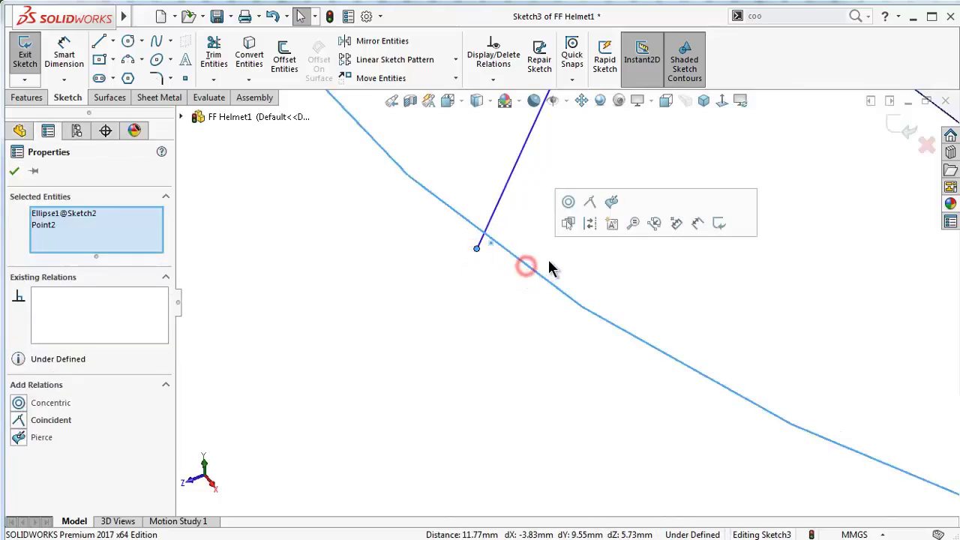
pyautogui.click(591, 204)
# Add a Pierce relation between the spline endpoint and ellipse, then view Normal To
pyautogui.click(469, 340)
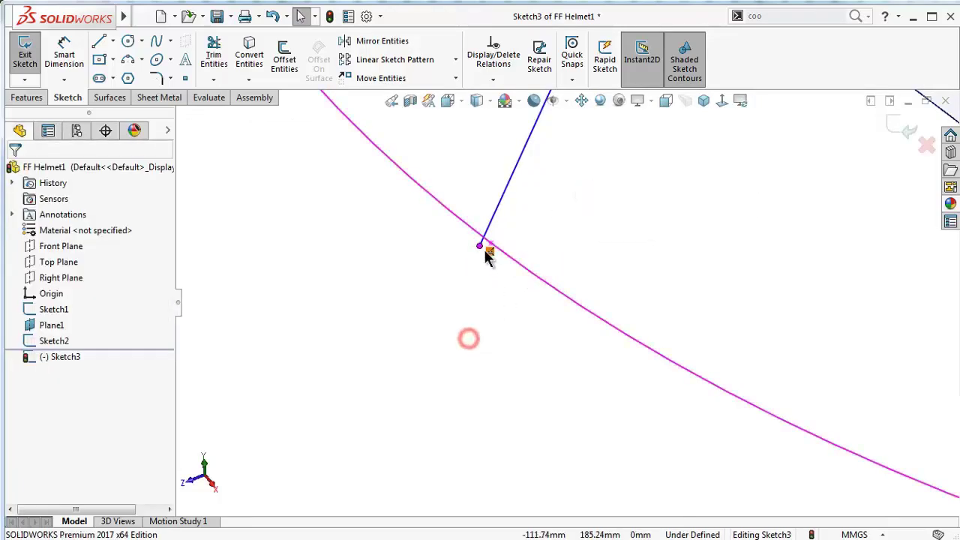
pyautogui.click(480, 248)
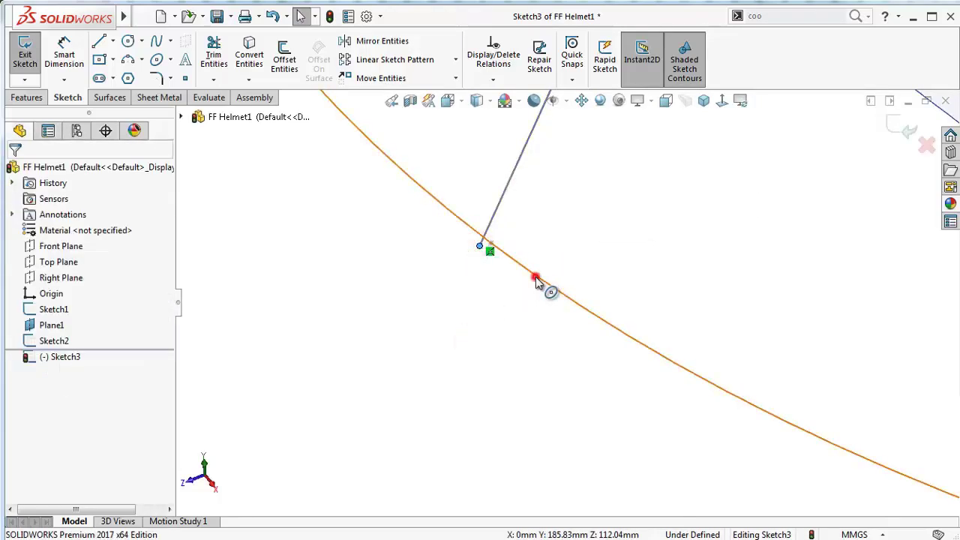
pyautogui.keyDown('ctrl'); pyautogui.click(536, 276); pyautogui.keyUp('ctrl')
pyautogui.click(621, 214)
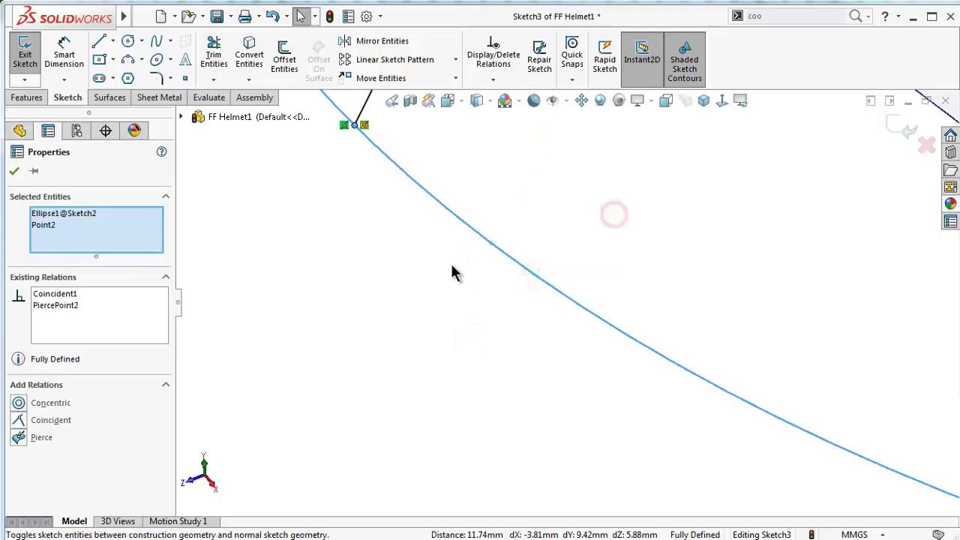
pyautogui.click(412, 267)
pyautogui.click(722, 102)
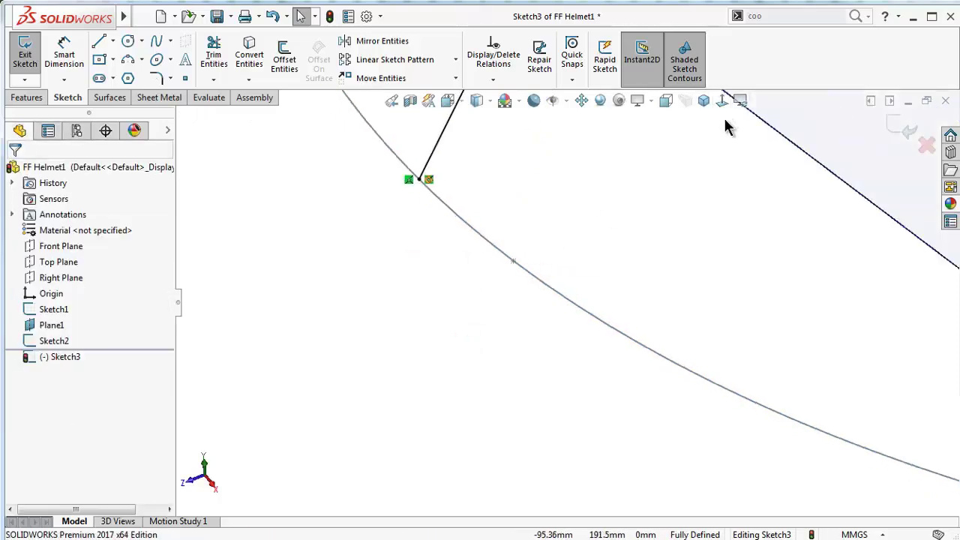
pyautogui.click(722, 102)
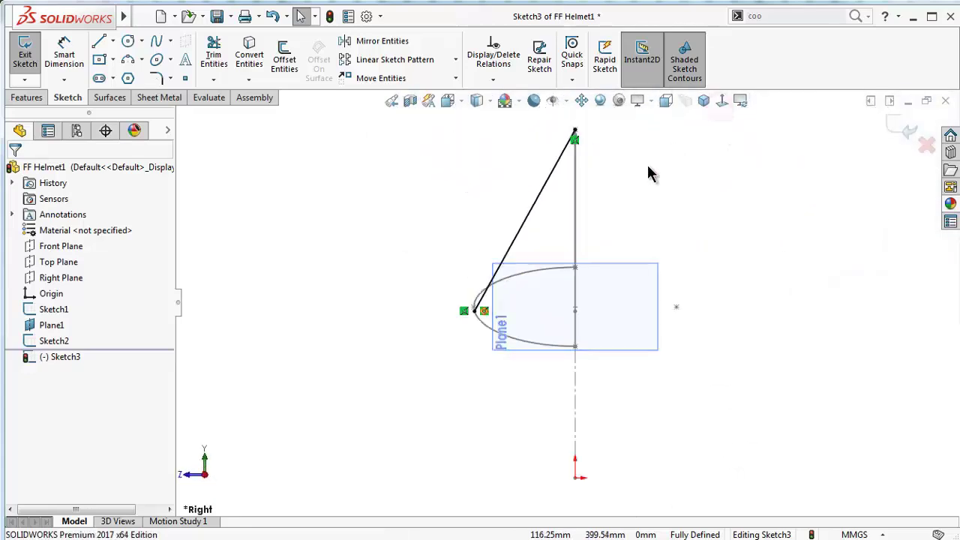
# Bend the spline with a horizontal top tangent and a vertical lower tangent
pyautogui.click(550, 184)
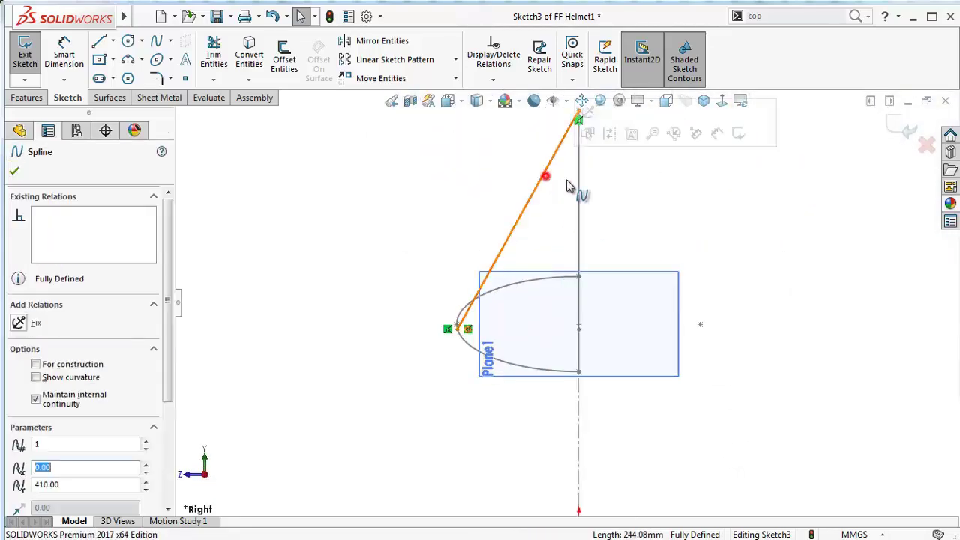
pyautogui.moveTo(547, 174)
pyautogui.mouseDown()
pyautogui.moveTo(643, 190)
pyautogui.moveTo(484, 120)
pyautogui.mouseUp()
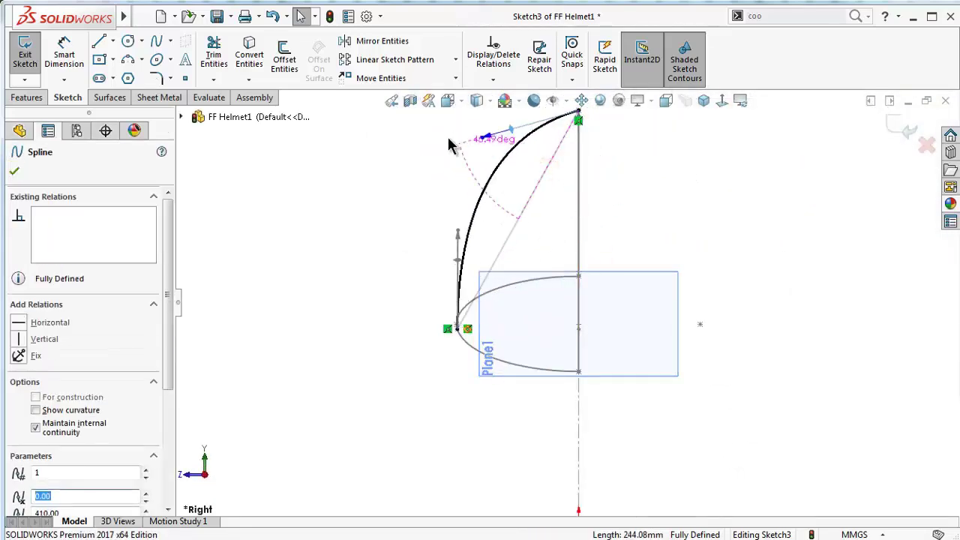
pyautogui.scroll(2, 542, 201)
pyautogui.scroll(-3, 543, 201)
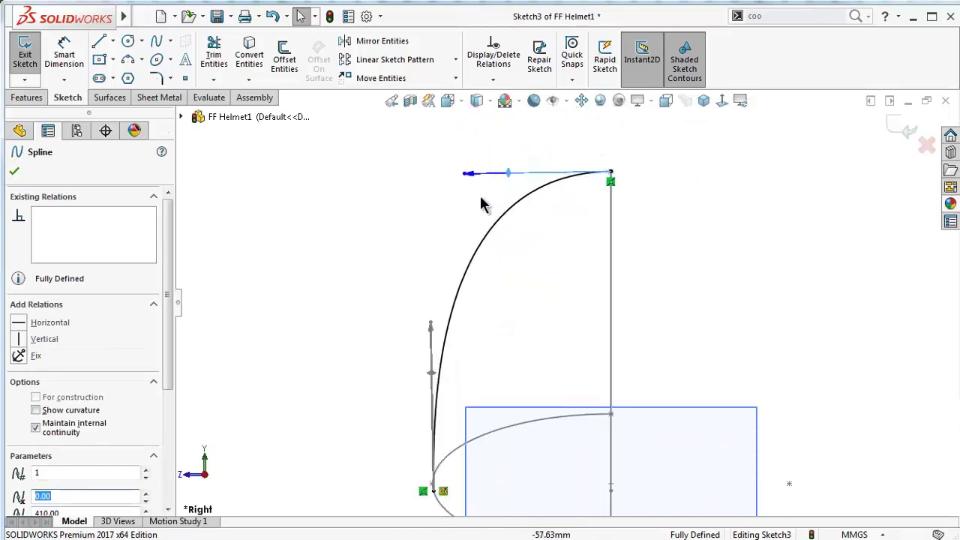
pyautogui.click(46, 324)
pyautogui.click(430, 374)
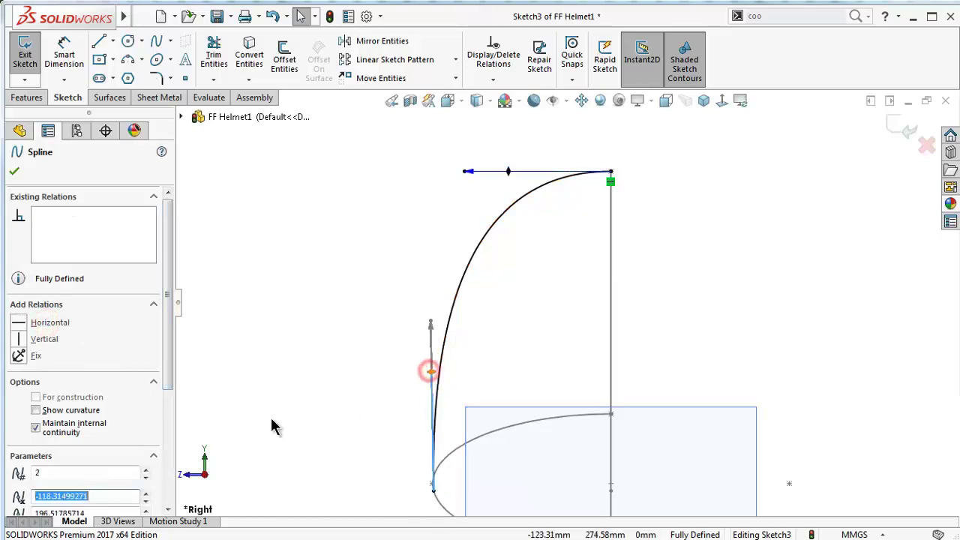
pyautogui.click(44, 339)
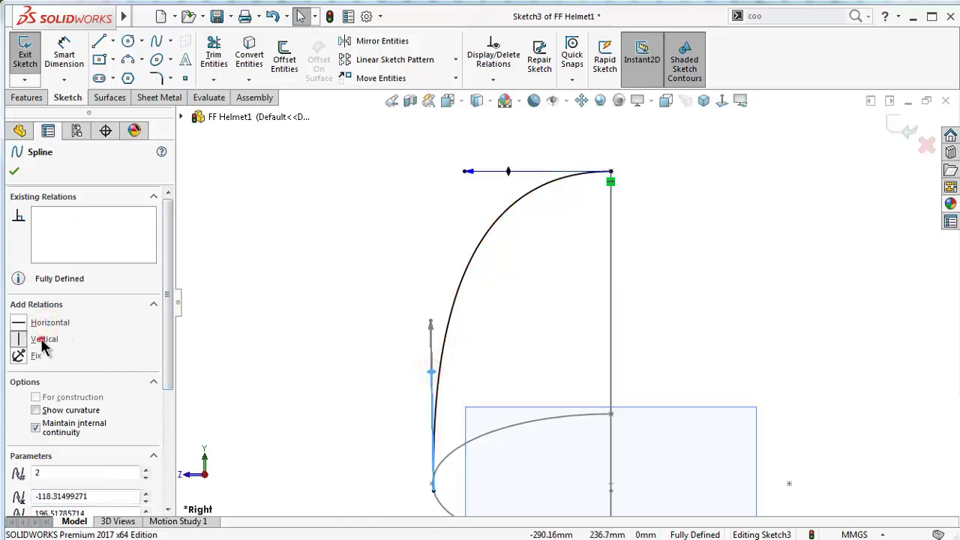
pyautogui.click(373, 221)
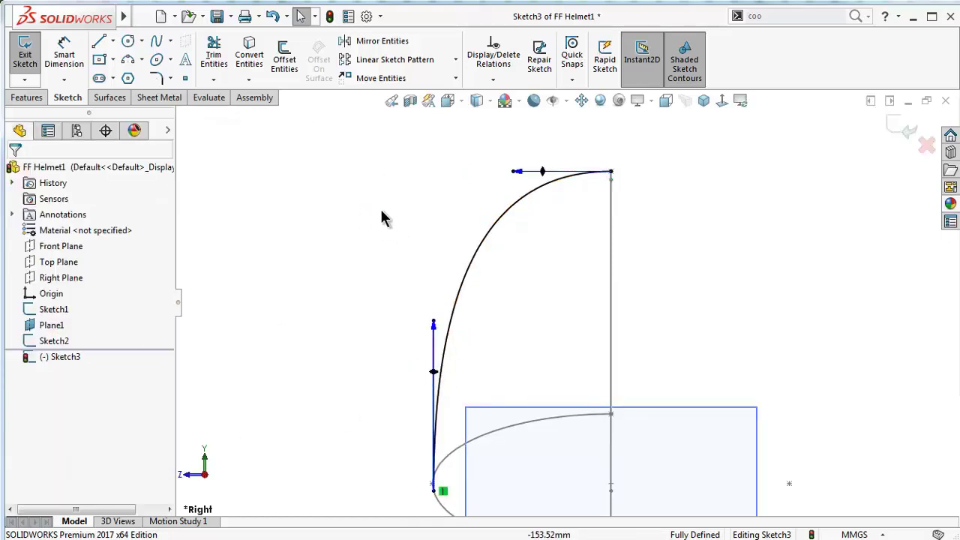
# Lengthen the top tangent handle and dimension it to 425 mm
pyautogui.moveTo(517, 172); pyautogui.dragTo(456, 171)
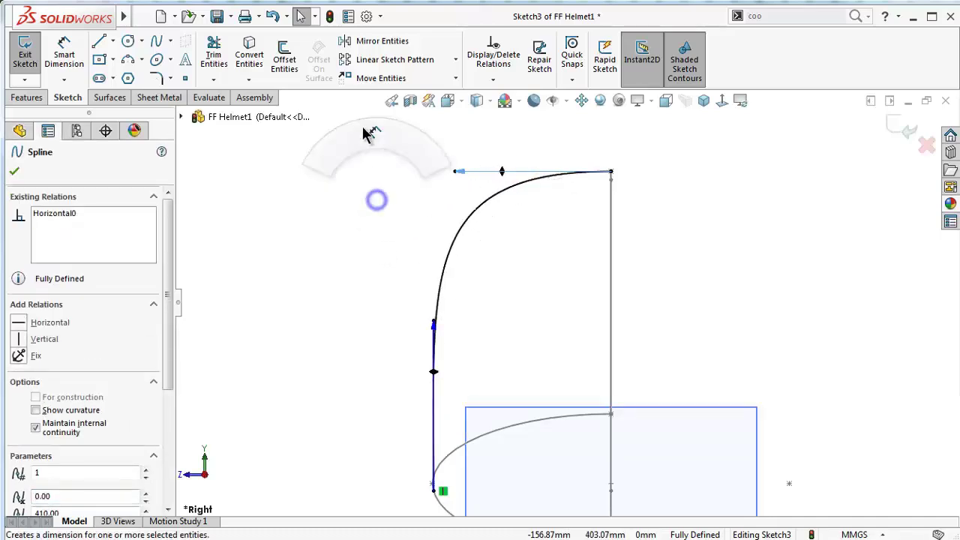
pyautogui.moveTo(377, 203); pyautogui.dragTo(375, 150, button='right')
pyautogui.click(463, 172)
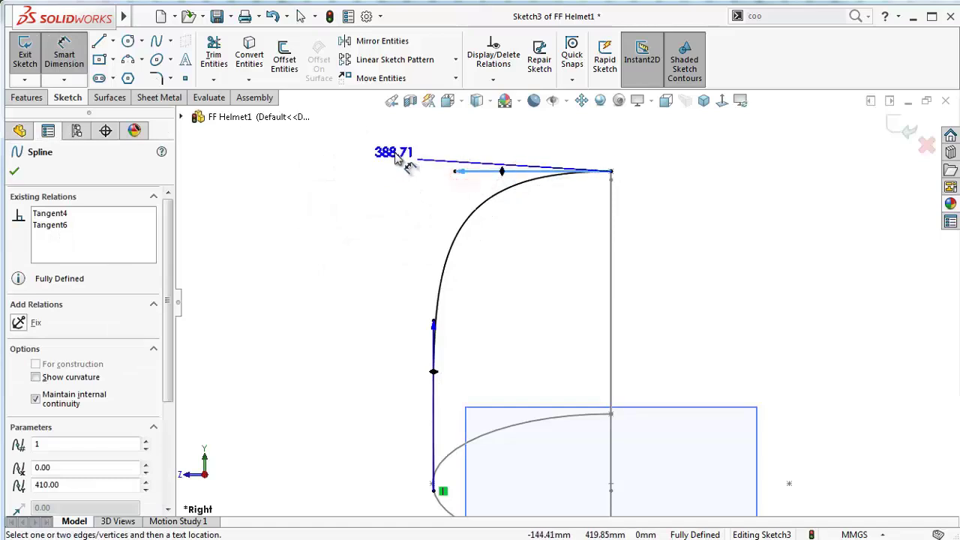
pyautogui.click(397, 147)
pyautogui.write('425')
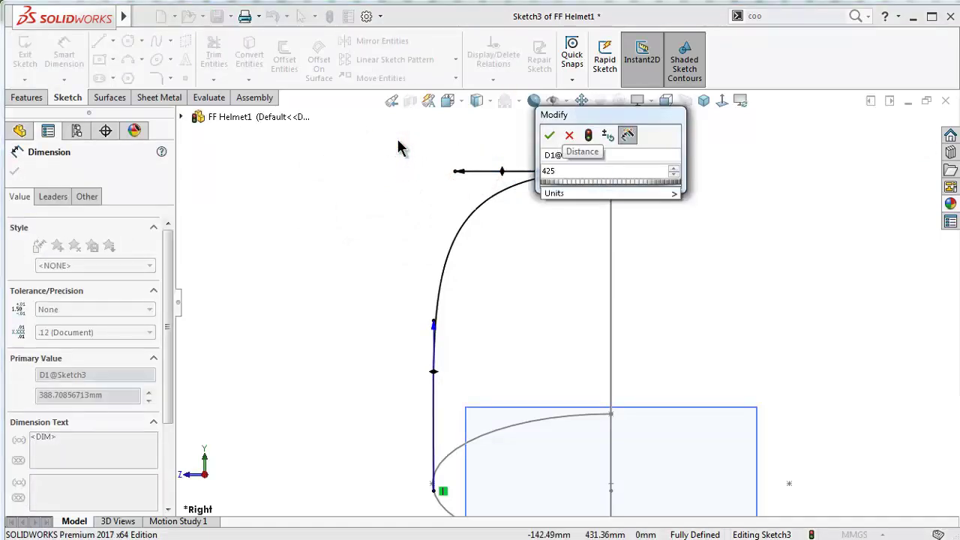
pyautogui.click(549, 136)
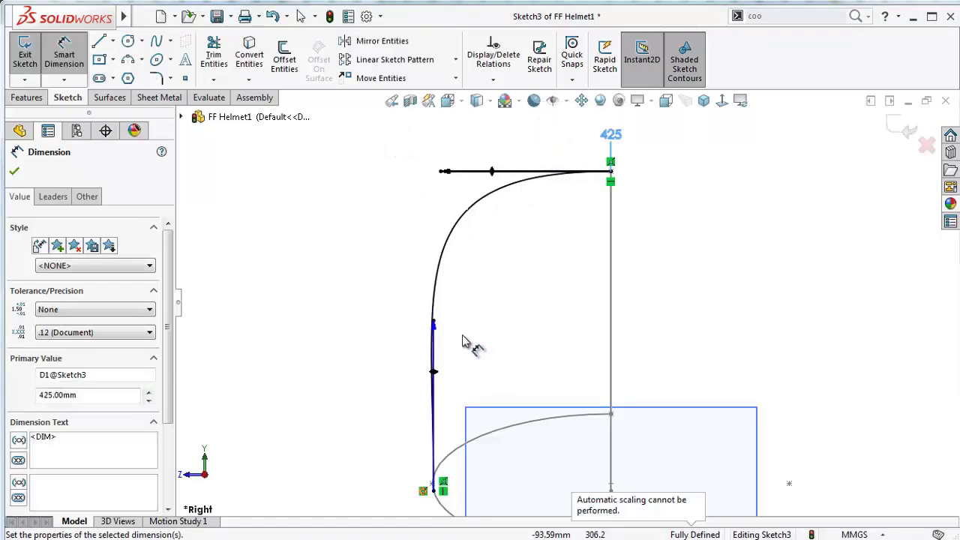
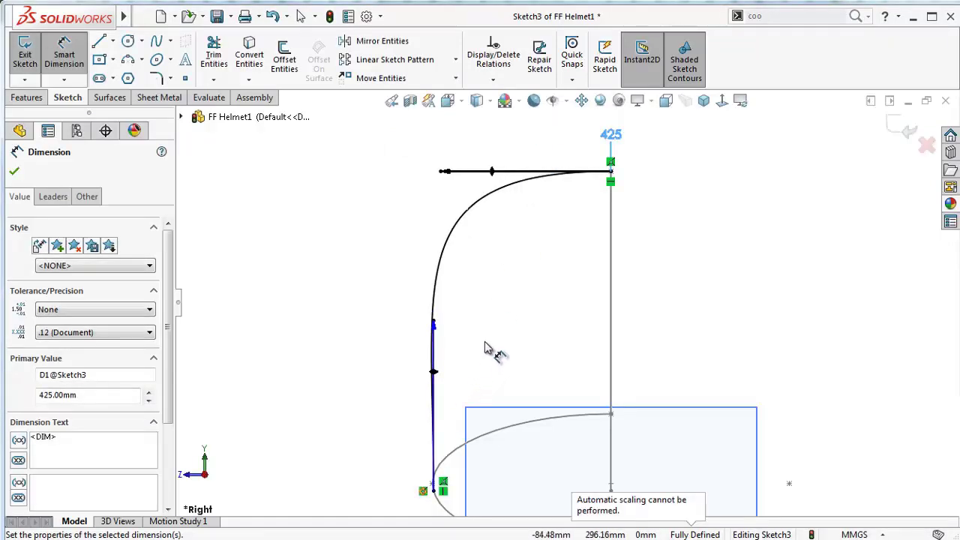
# Dimension Sketch3's diagonal line to 325 mm, then exit the sketch and orbit to a 3D view
pyautogui.click(437, 331)
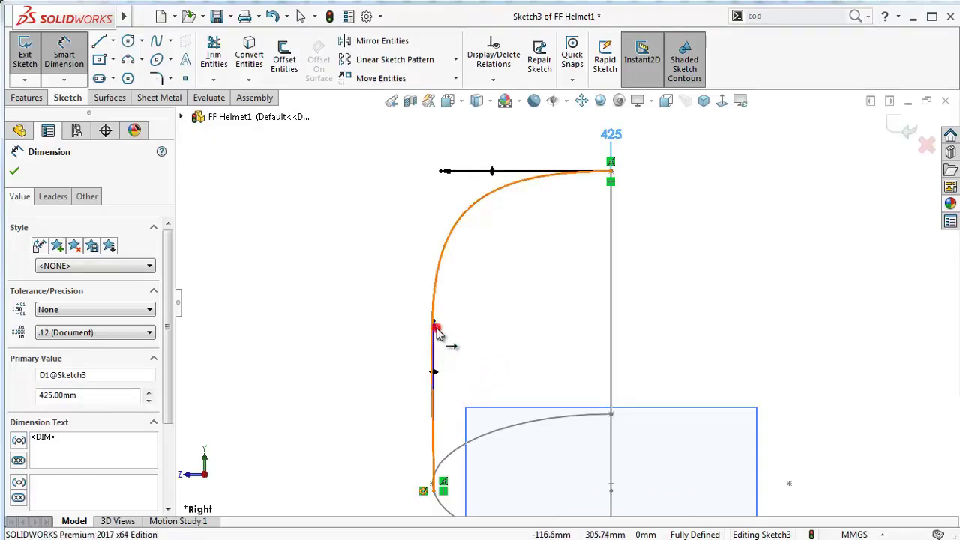
pyautogui.click(302, 286)
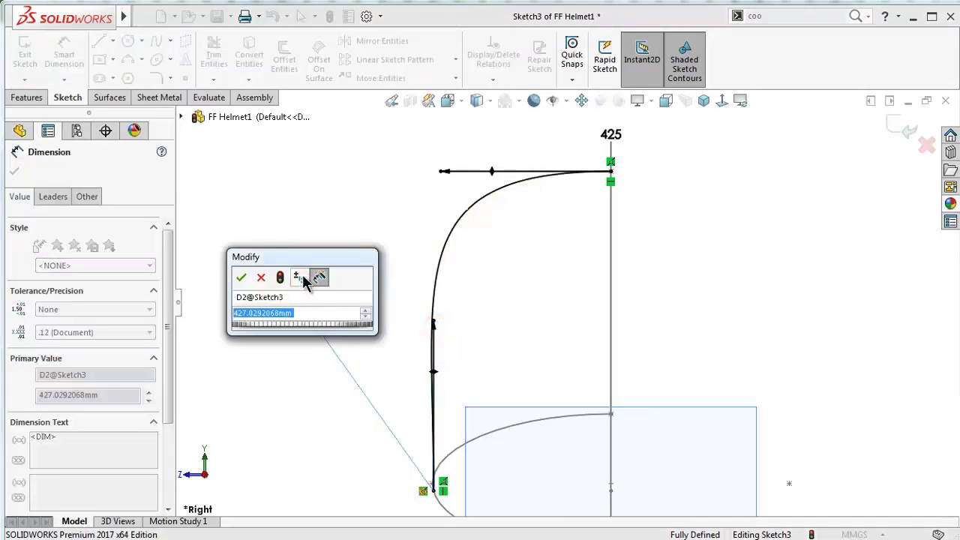
pyautogui.write('325')
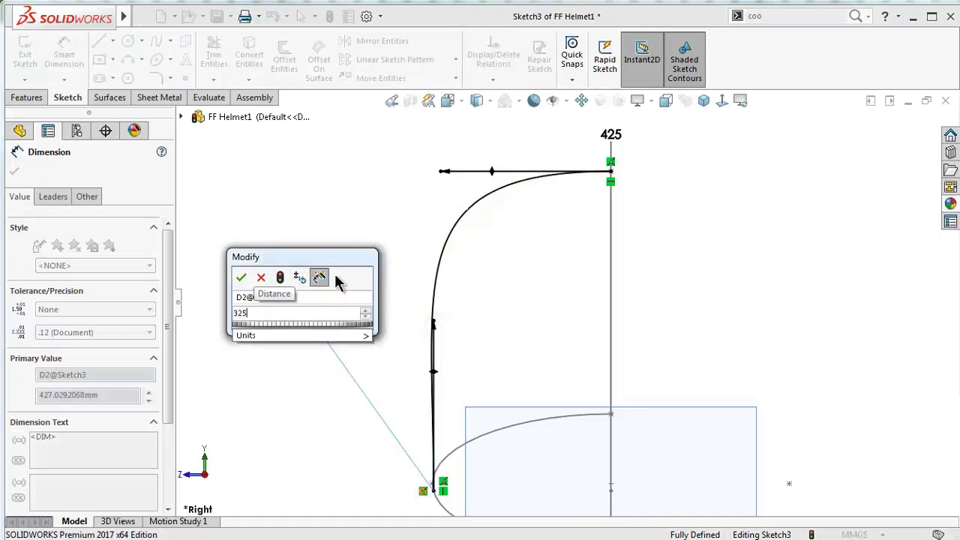
pyautogui.press('Return')
pyautogui.click(365, 303)
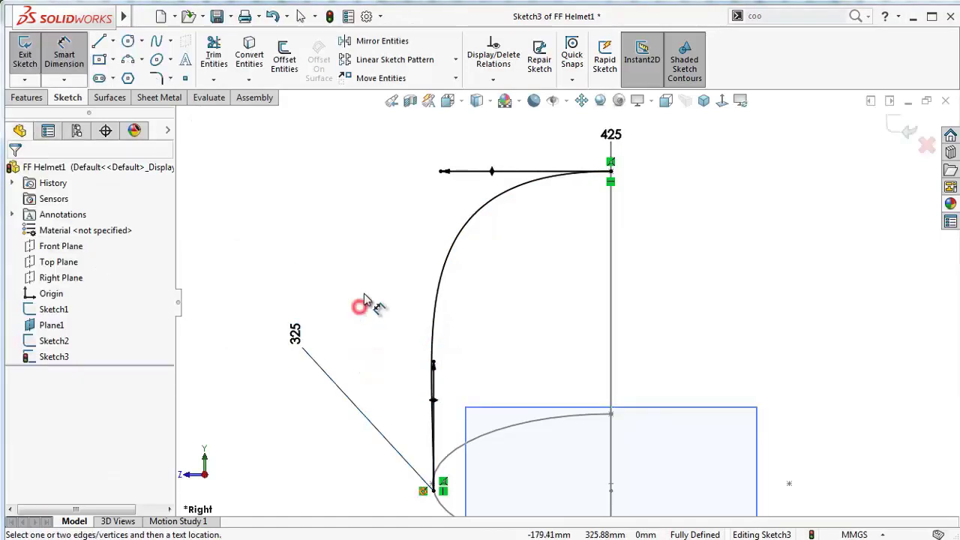
pyautogui.click(907, 132)
pyautogui.moveTo(770, 189)
pyautogui.mouseDown(button='middle')
pyautogui.moveTo(606, 246)
pyautogui.moveTo(660, 243)
pyautogui.moveTo(697, 301)
pyautogui.moveTo(703, 280)
pyautogui.moveTo(707, 300)
pyautogui.mouseUp(button='middle')
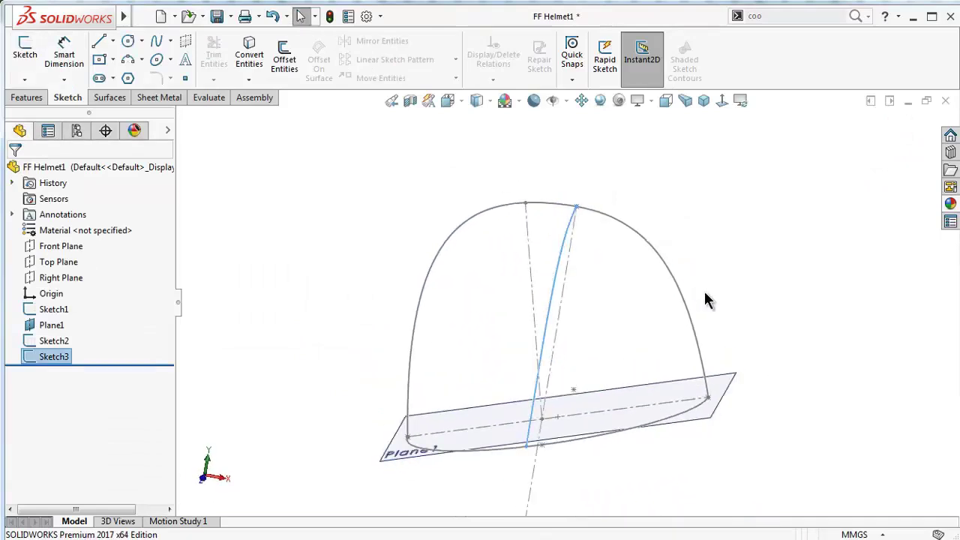
# Extrude the arch profile as a 30 mm surface in the reversed direction
pyautogui.click(111, 97)
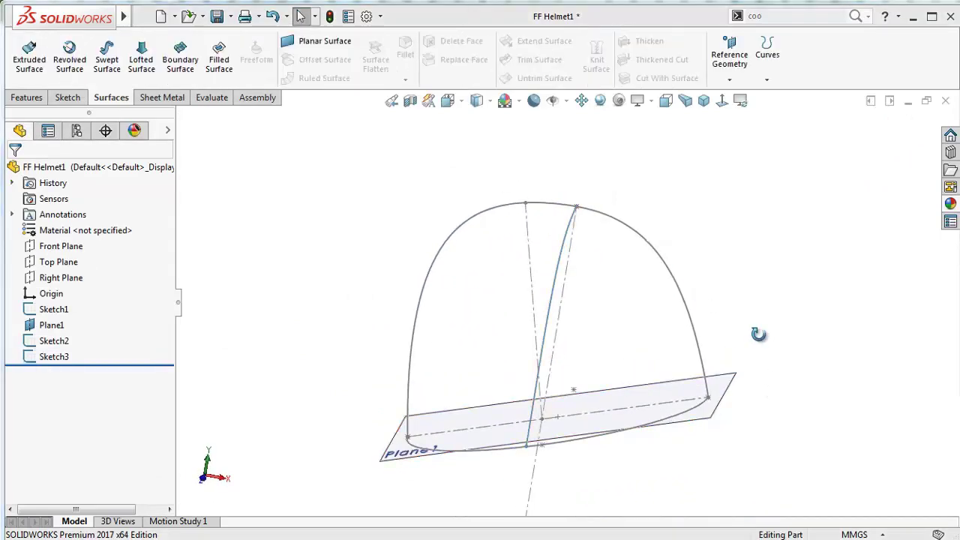
pyautogui.moveTo(759, 334); pyautogui.dragTo(698, 368, button='middle')
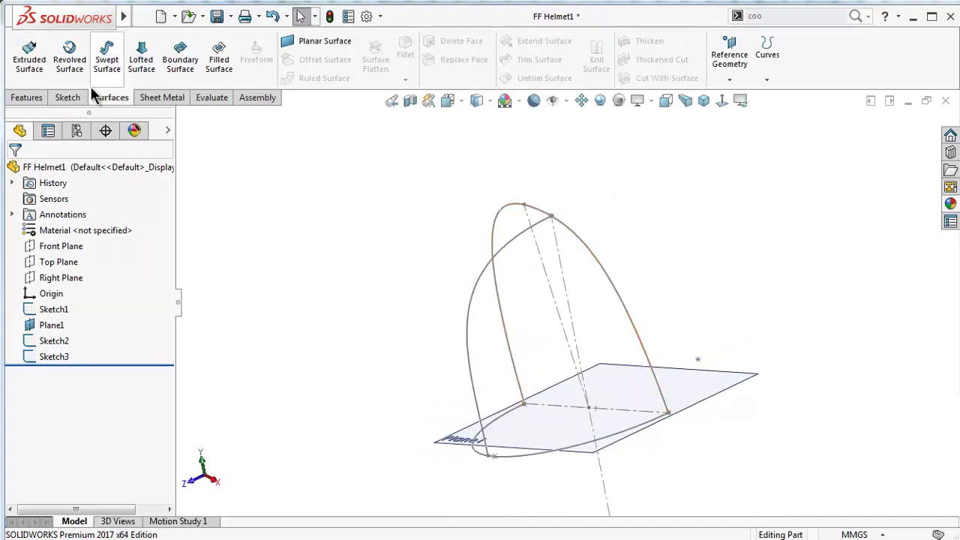
pyautogui.click(29, 57)
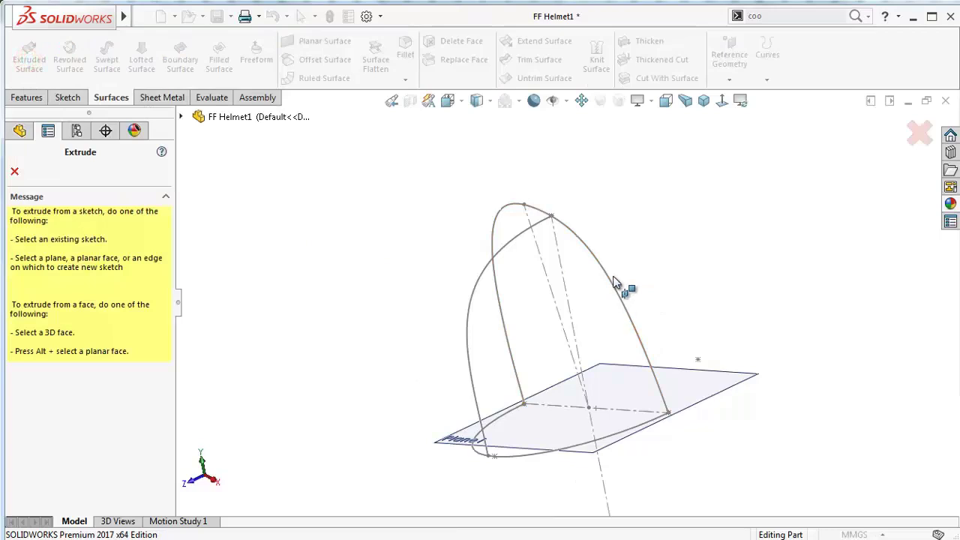
pyautogui.click(611, 287)
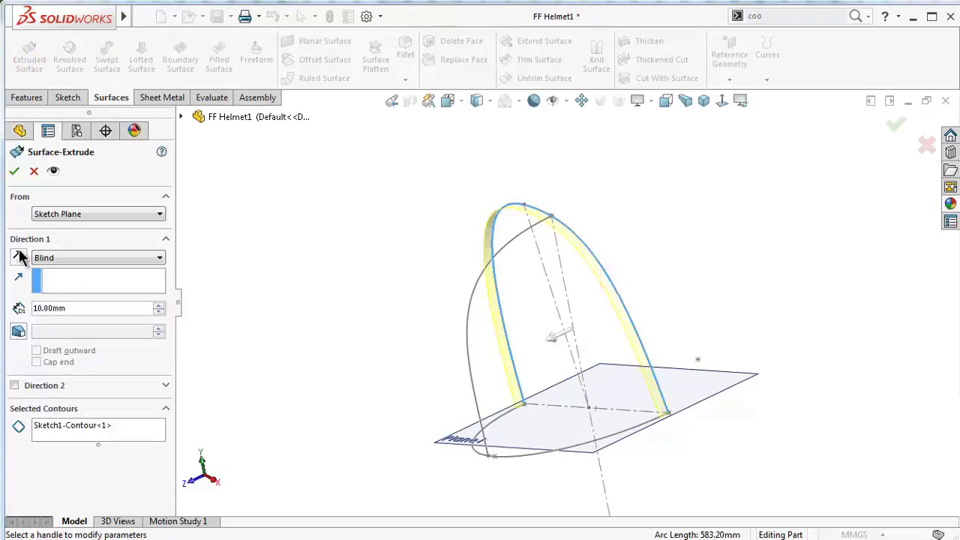
pyautogui.click(18, 257)
pyautogui.click(159, 305)
pyautogui.click(158, 304)
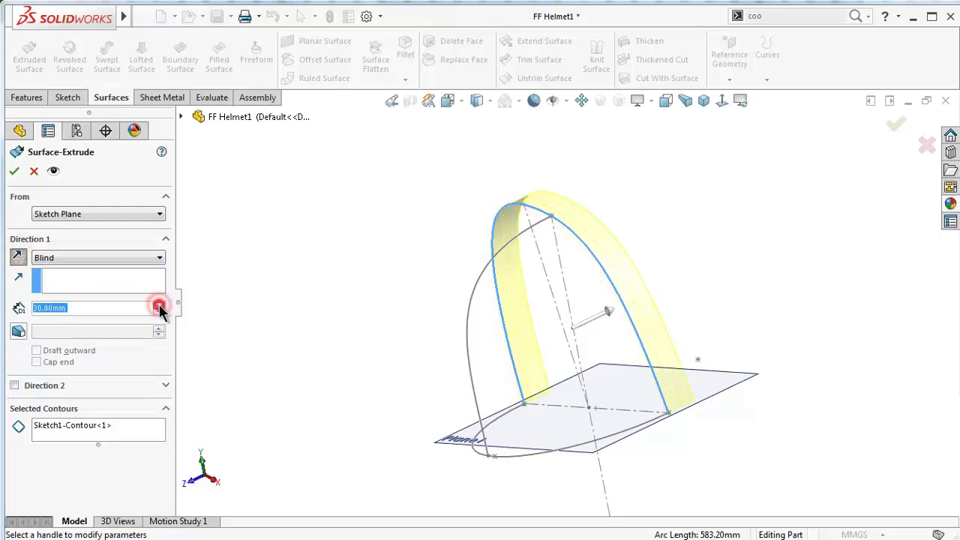
pyautogui.click(14, 171)
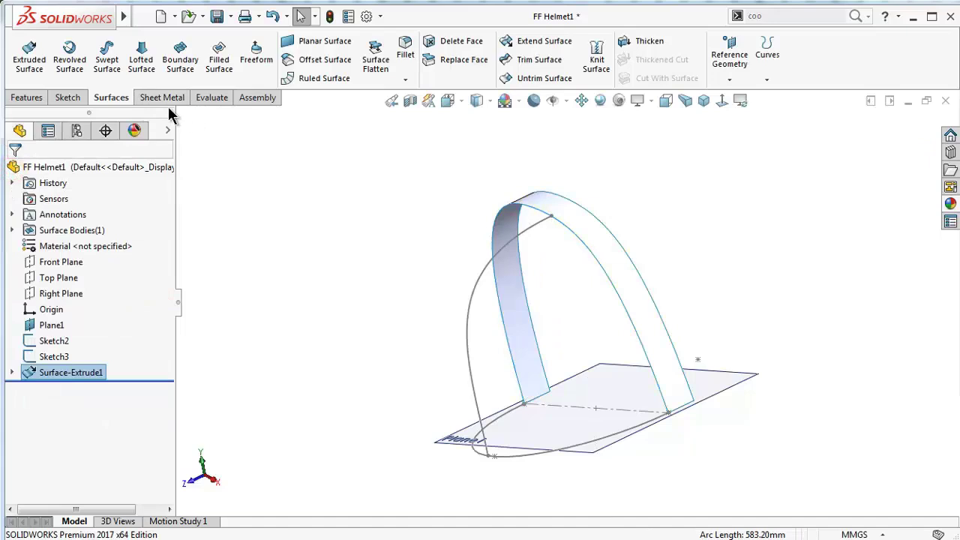
# Extrude the base curve as a second 30 mm surface strip
pyautogui.click(30, 61)
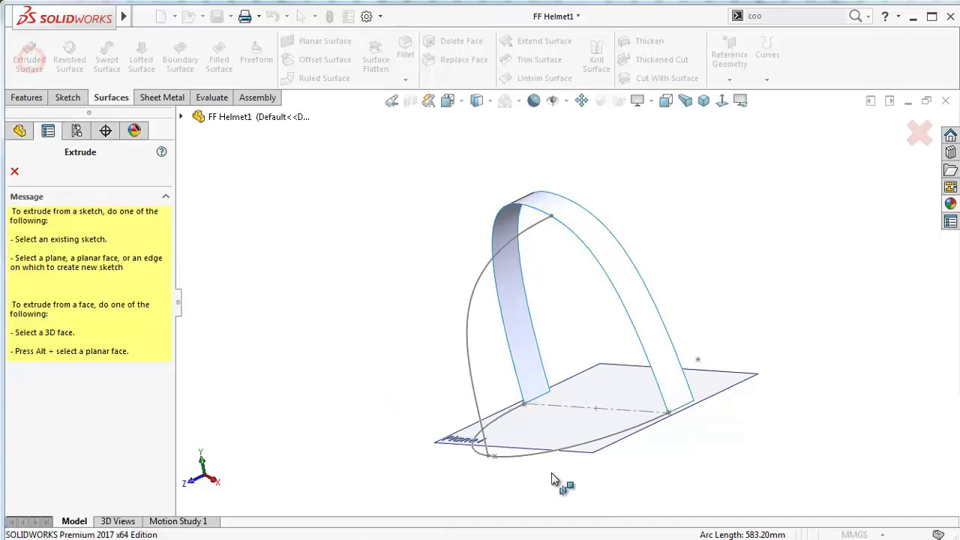
pyautogui.click(533, 456)
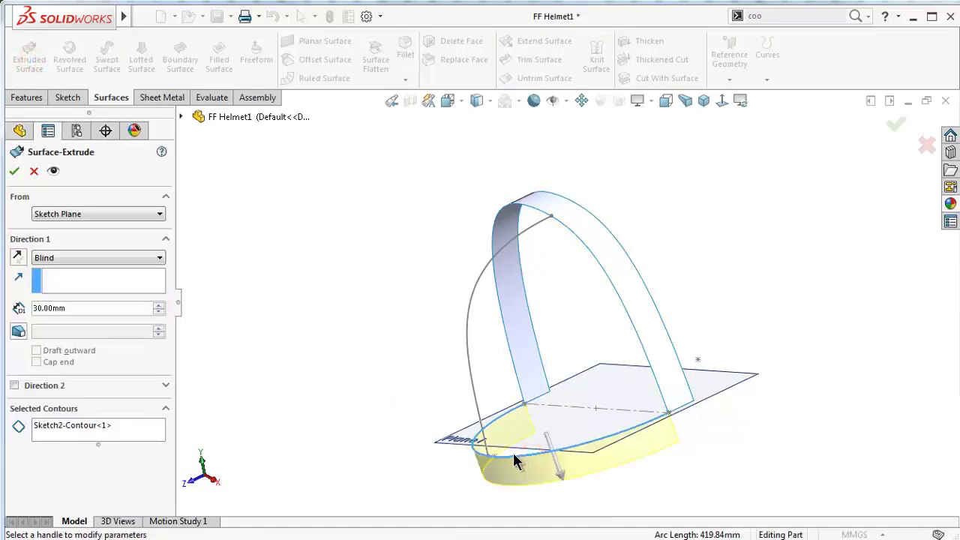
pyautogui.click(15, 172)
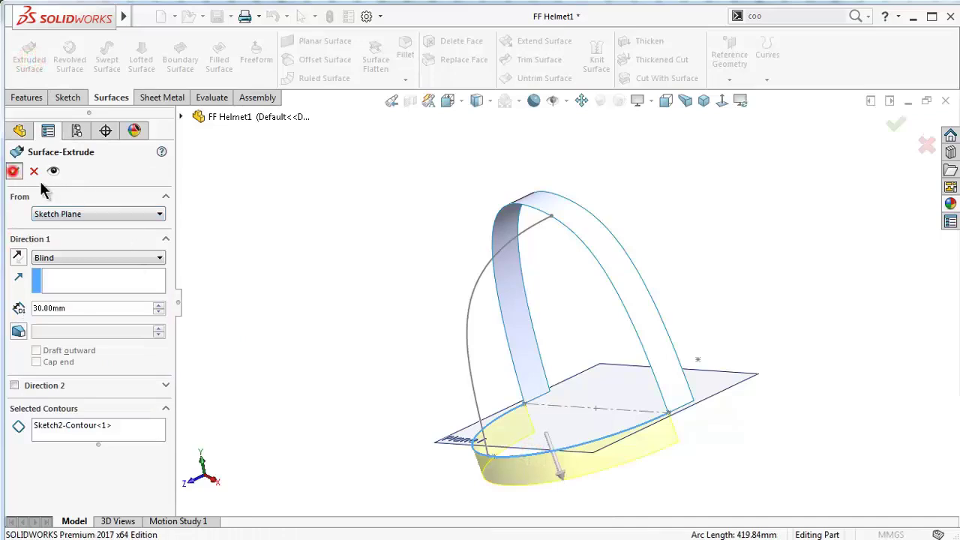
pyautogui.moveTo(355, 228)
pyautogui.mouseDown(button='middle')
pyautogui.moveTo(640, 251)
pyautogui.moveTo(607, 279)
pyautogui.mouseUp(button='middle')
pyautogui.press('Escape')
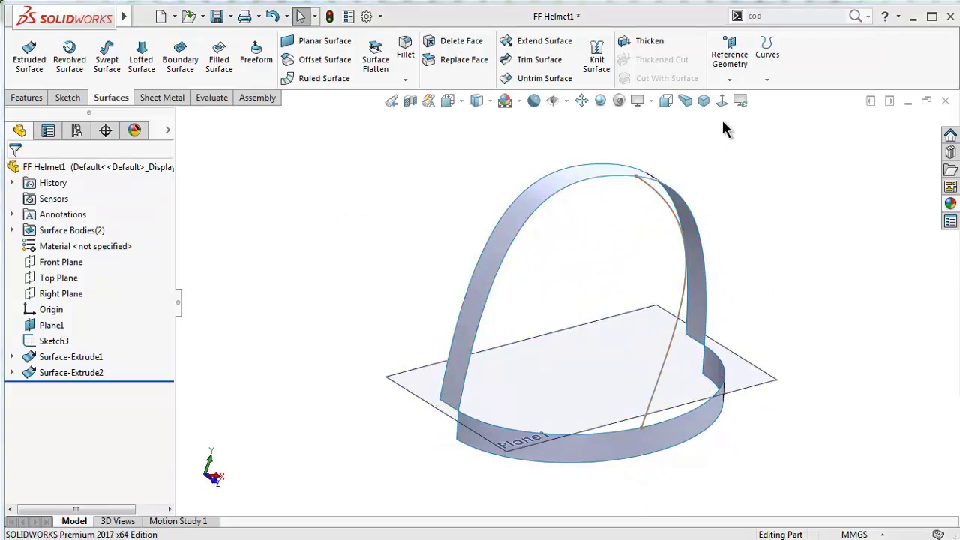
# Start a Fill Surface bounded by the lower strip edge and the arch strip's outer edge
pyautogui.click(704, 100)
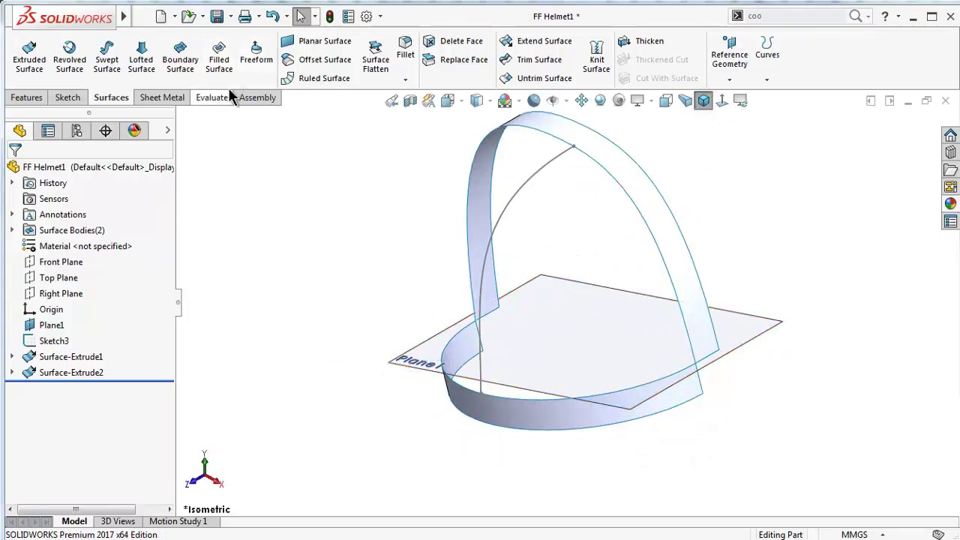
pyautogui.click(219, 63)
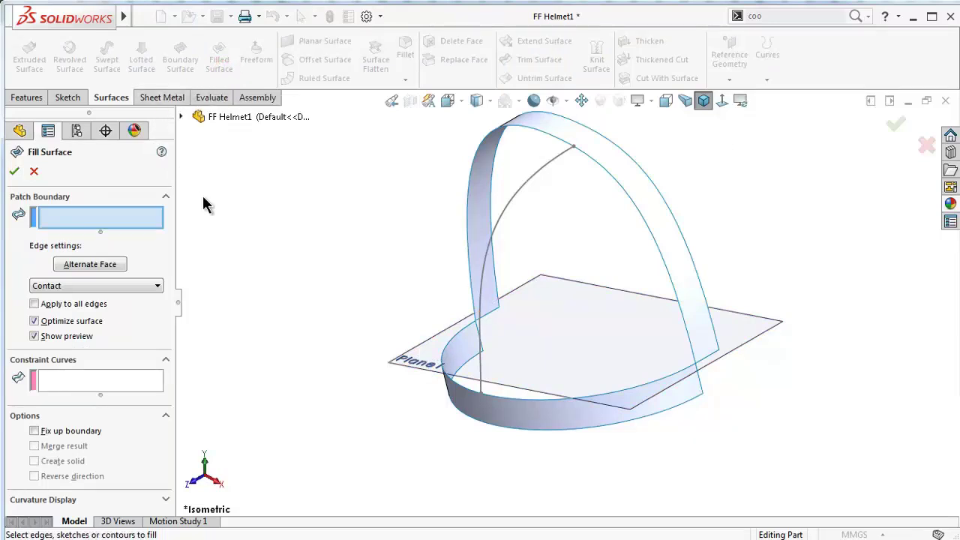
pyautogui.click(505, 403)
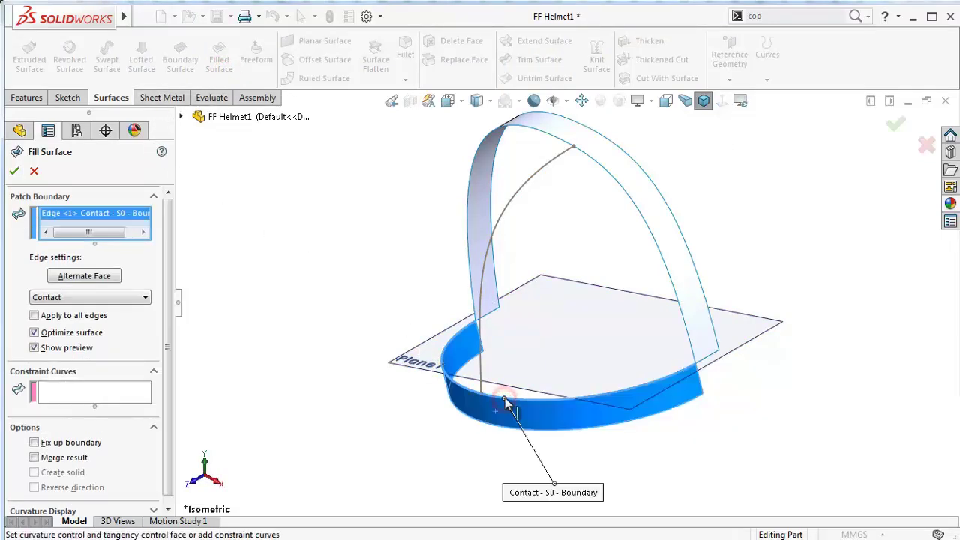
pyautogui.click(611, 180)
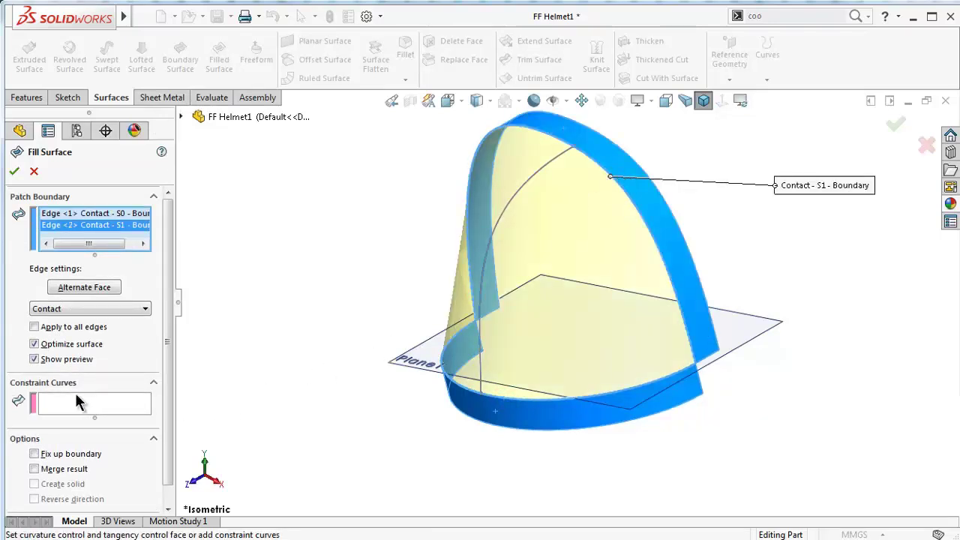
# Set both boundary edges to Tangent and add the Sketch3 curve as a constraint curve
pyautogui.click(90, 214)
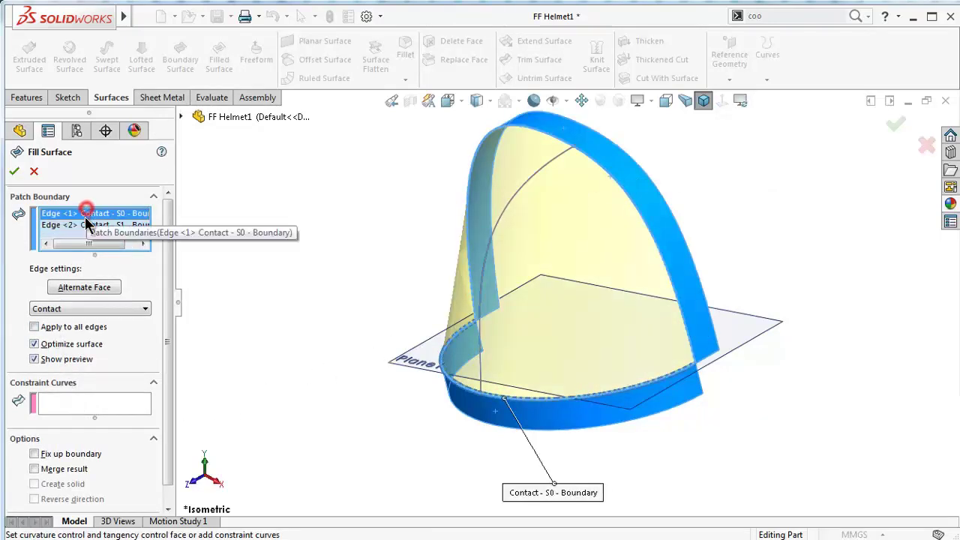
pyautogui.click(88, 309)
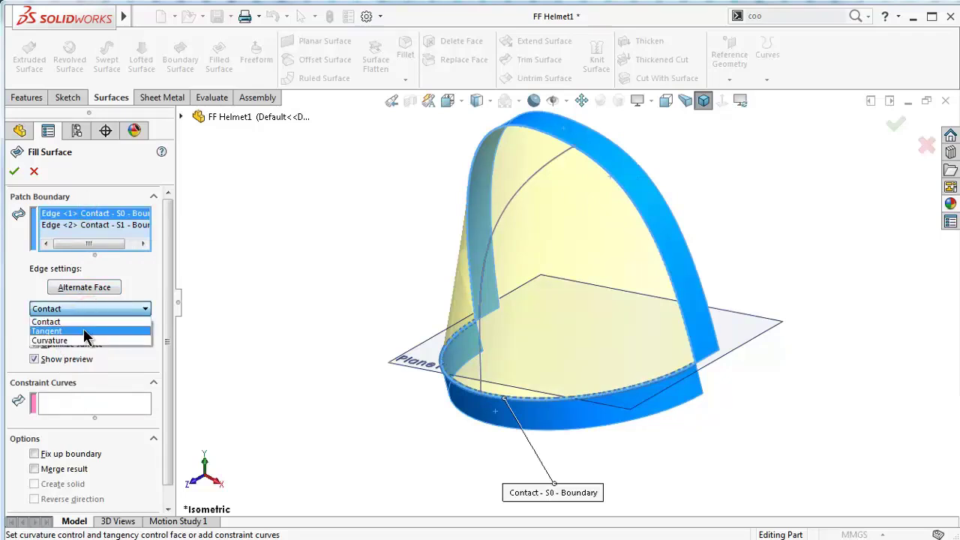
pyautogui.click(82, 327)
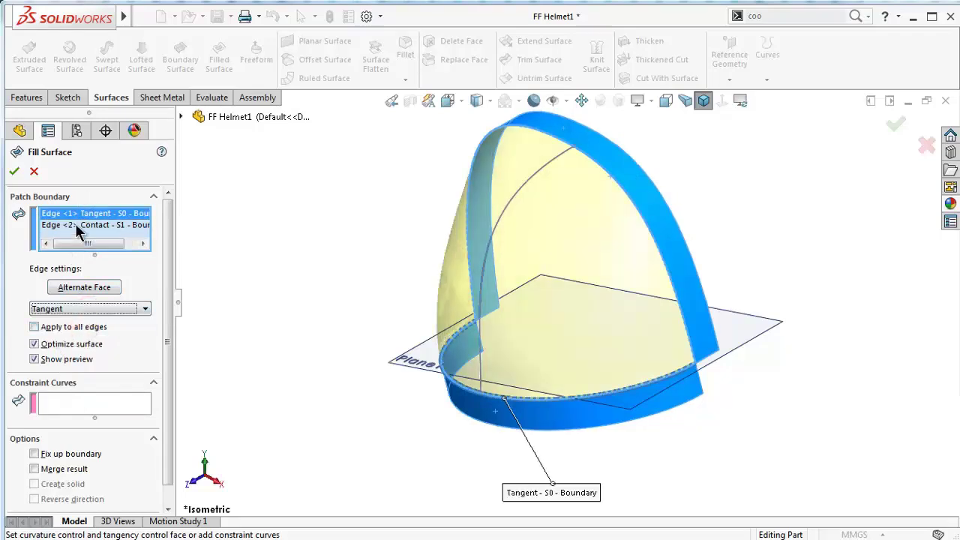
pyautogui.click(82, 225)
pyautogui.click(79, 309)
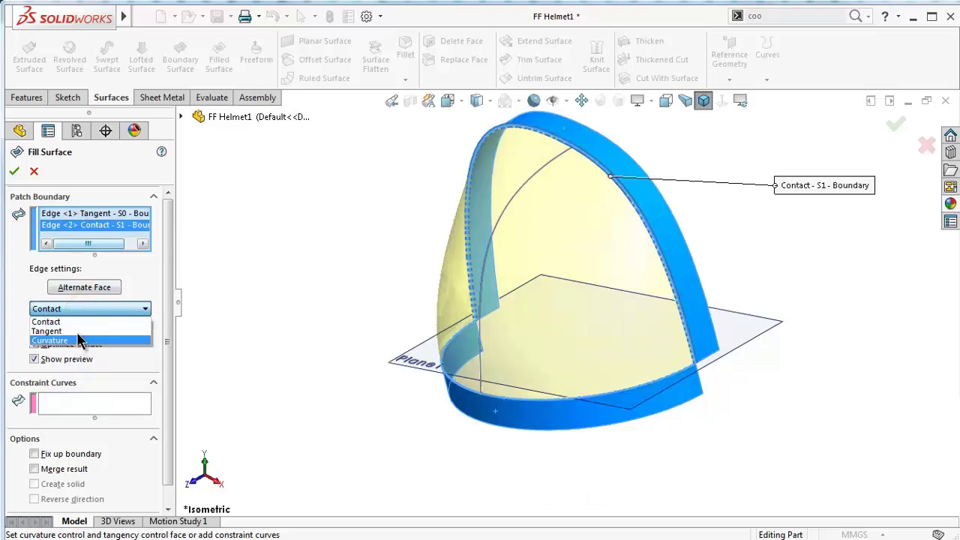
pyautogui.click(79, 331)
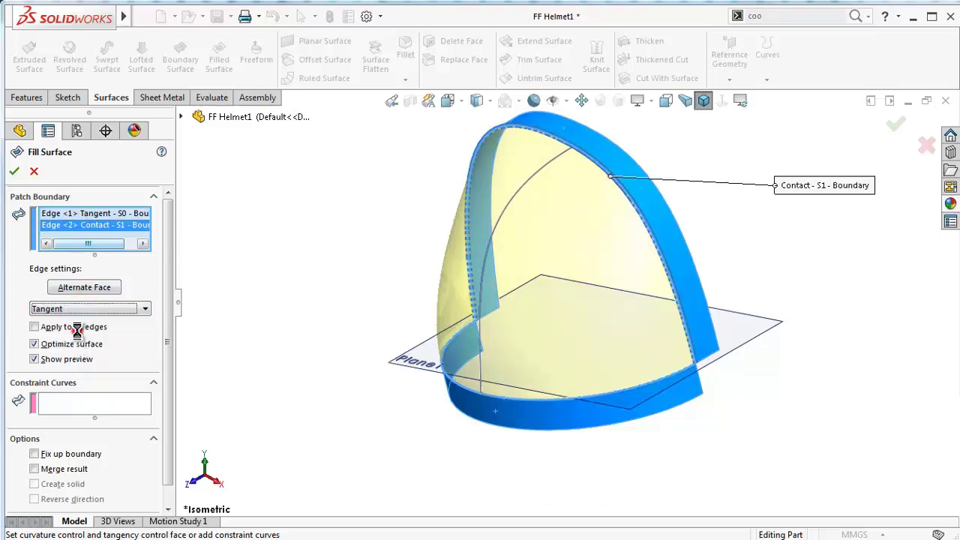
pyautogui.click(69, 404)
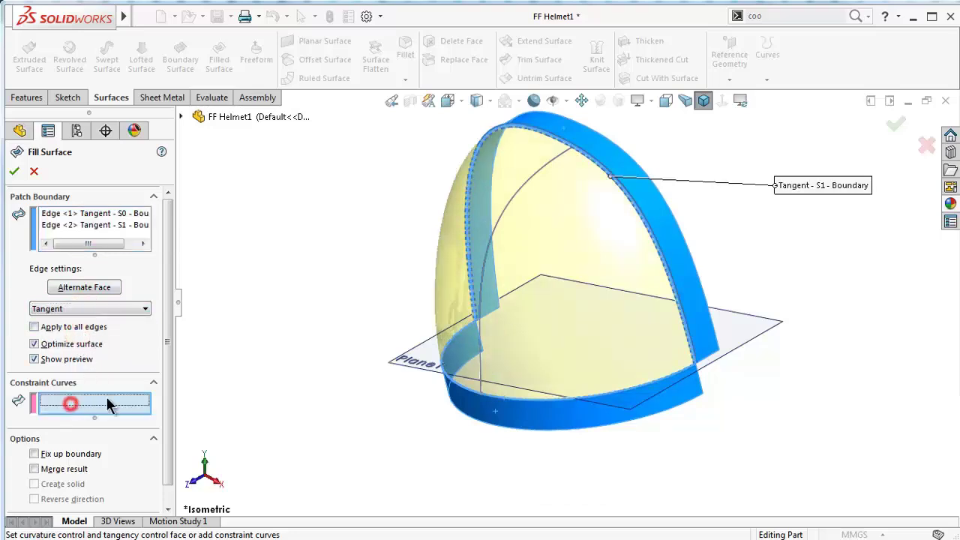
pyautogui.click(518, 193)
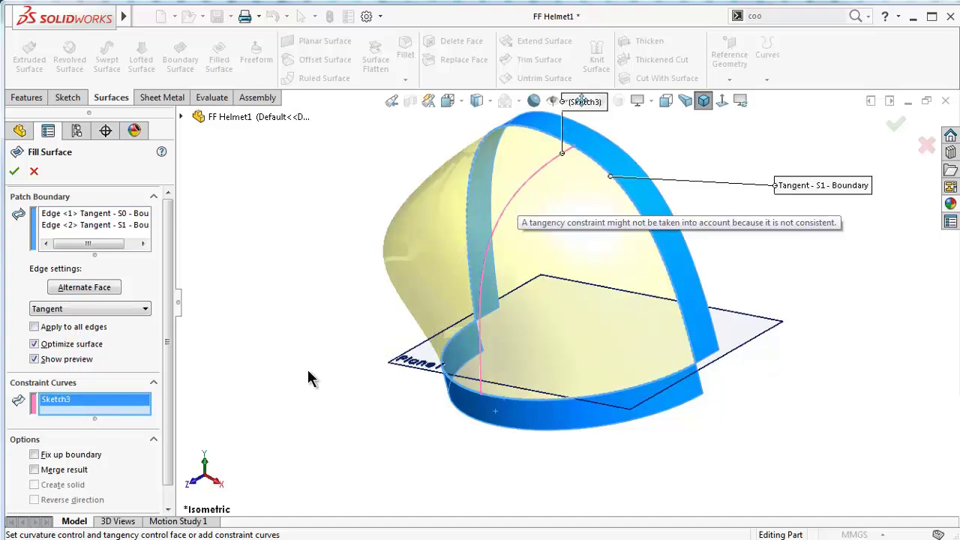
# Change both boundary edge conditions back to Contact
pyautogui.moveTo(325, 347)
pyautogui.mouseDown(button='middle')
pyautogui.moveTo(453, 352)
pyautogui.moveTo(444, 202)
pyautogui.moveTo(377, 240)
pyautogui.moveTo(345, 244)
pyautogui.mouseUp(button='middle')
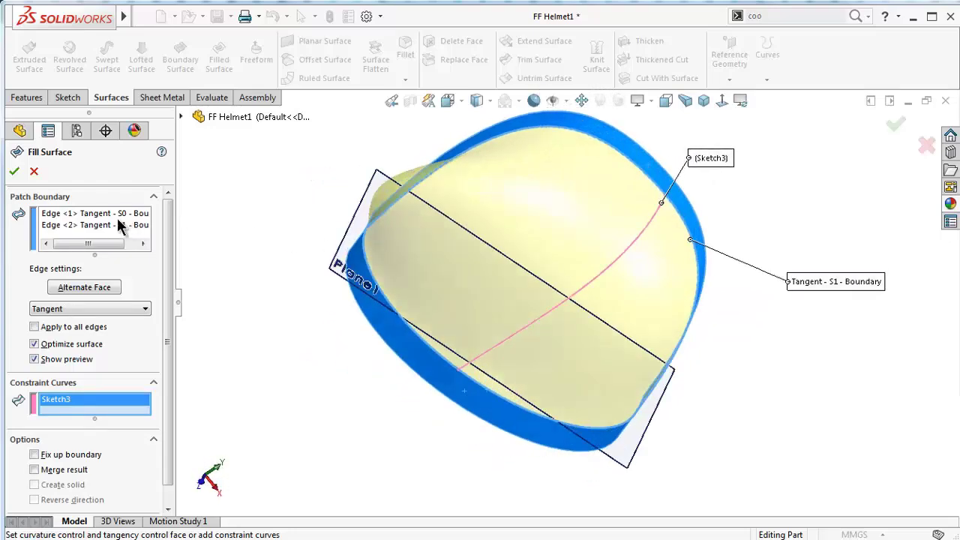
pyautogui.click(117, 216)
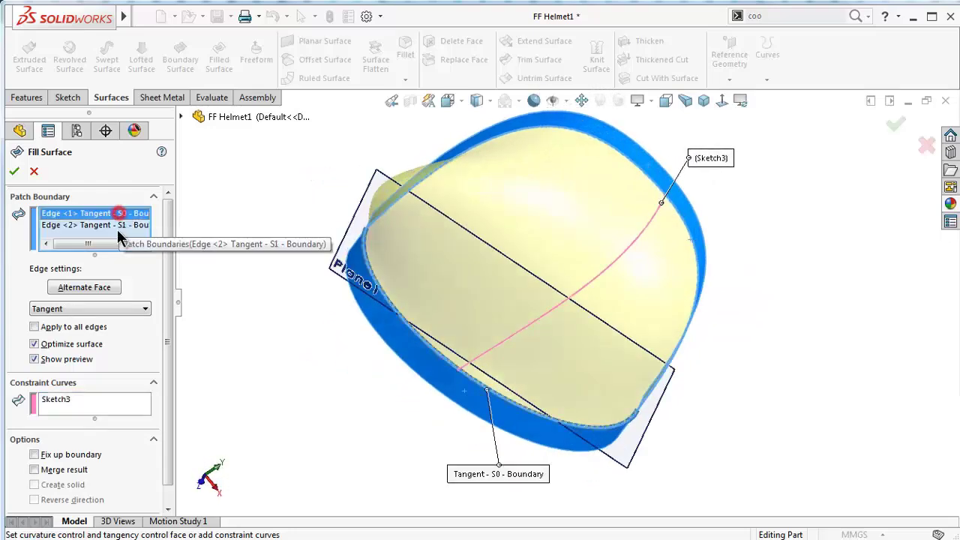
pyautogui.click(109, 308)
pyautogui.click(94, 319)
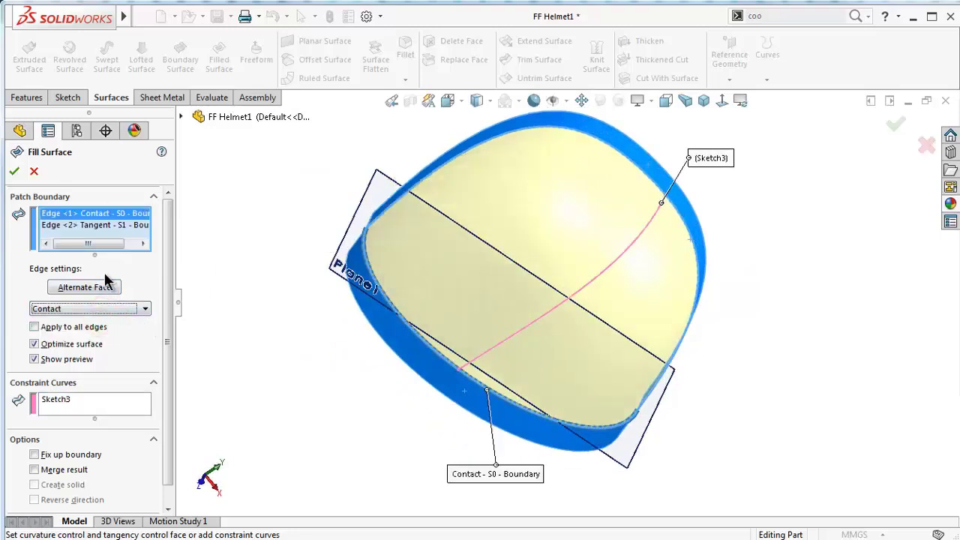
pyautogui.click(103, 227)
pyautogui.click(97, 308)
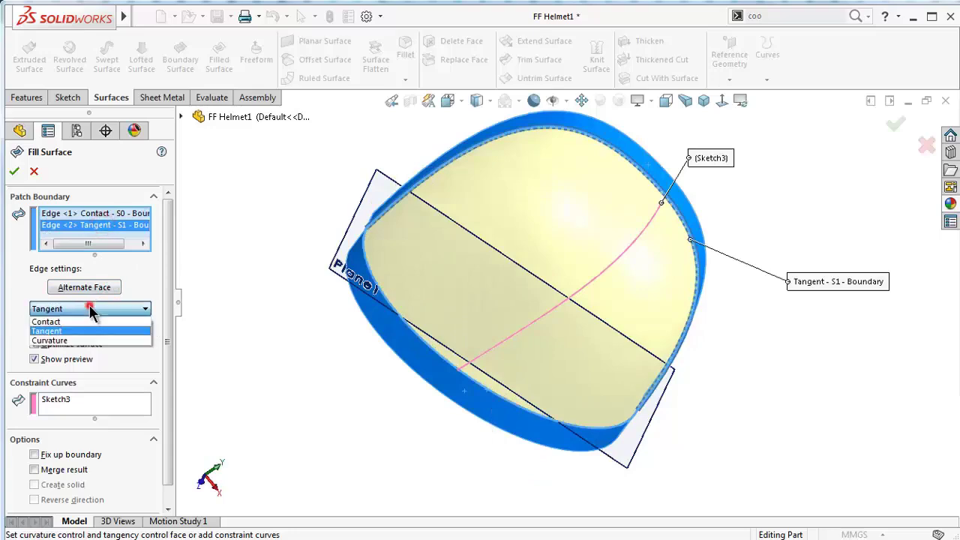
pyautogui.click(86, 322)
# Check the fill preview from a side and three-quarter view, then accept Surface-Fill1
pyautogui.moveTo(776, 378)
pyautogui.mouseDown(button='middle')
pyautogui.moveTo(724, 266)
pyautogui.moveTo(691, 220)
pyautogui.moveTo(674, 239)
pyautogui.moveTo(675, 247)
pyautogui.moveTo(692, 236)
pyautogui.moveTo(682, 248)
pyautogui.moveTo(662, 242)
pyautogui.moveTo(628, 256)
pyautogui.moveTo(617, 247)
pyautogui.moveTo(694, 238)
pyautogui.moveTo(686, 217)
pyautogui.moveTo(822, 293)
pyautogui.mouseUp(button='middle')
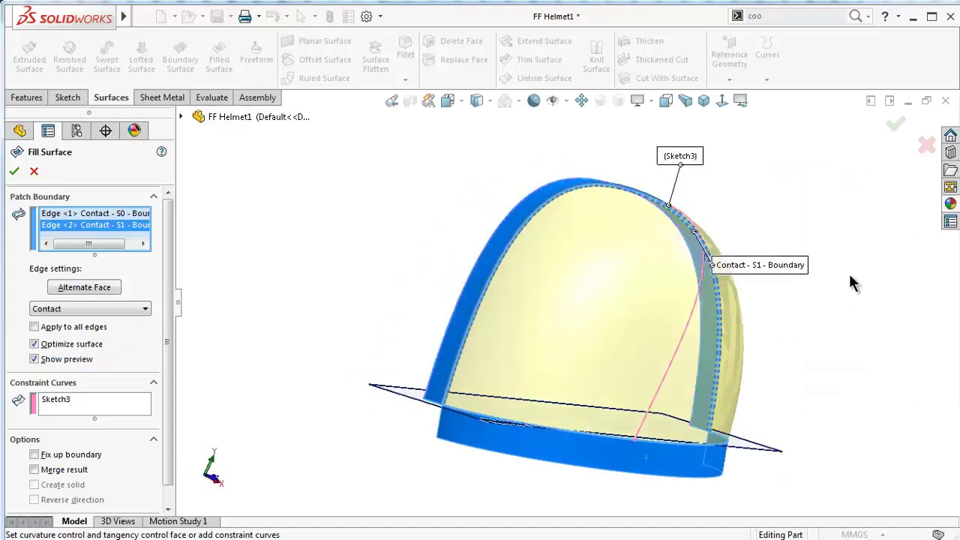
pyautogui.scroll(1, 650, 417)
pyautogui.moveTo(633, 459)
pyautogui.mouseDown(button='middle')
pyautogui.moveTo(620, 489)
pyautogui.moveTo(648, 456)
pyautogui.mouseUp(button='middle')
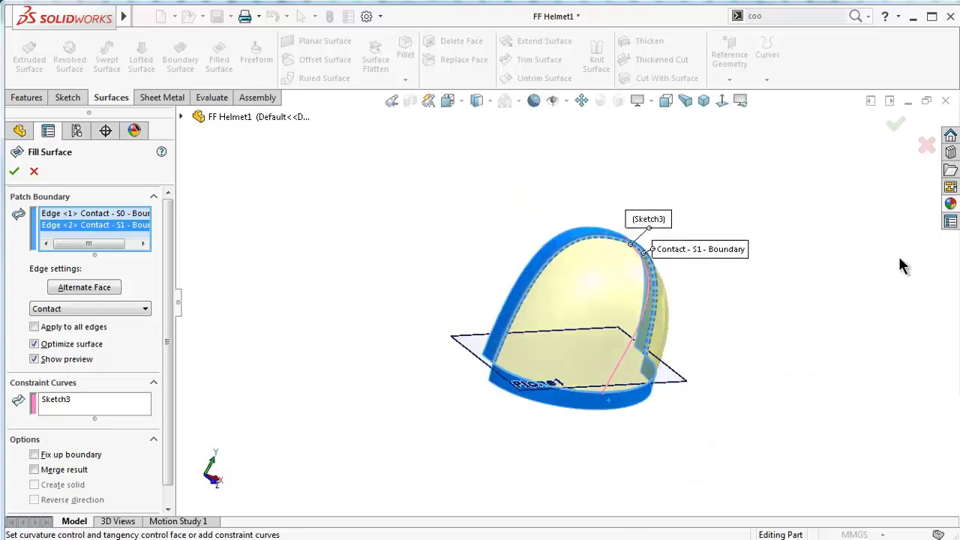
pyautogui.click(897, 126)
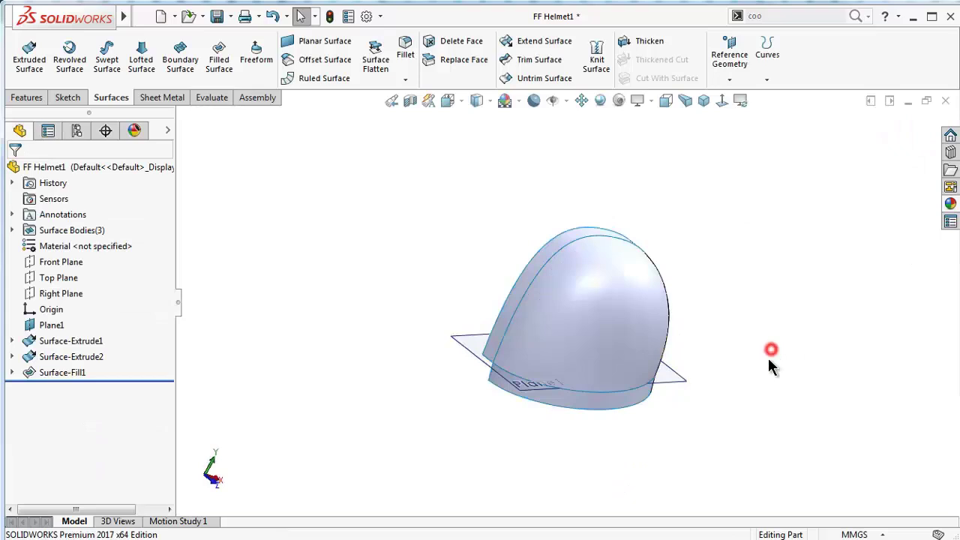
# Start a new sketch on the Front Plane, viewed normal to it from behind
pyautogui.moveTo(768, 358)
pyautogui.mouseDown(button='middle')
pyautogui.moveTo(634, 304)
pyautogui.moveTo(615, 315)
pyautogui.moveTo(814, 322)
pyautogui.moveTo(642, 343)
pyautogui.mouseUp(button='middle')
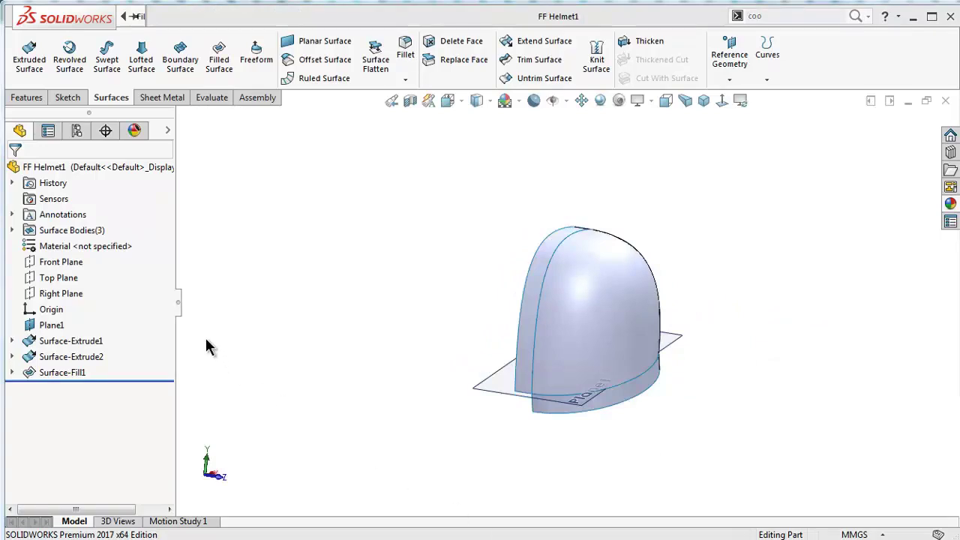
pyautogui.click(63, 264)
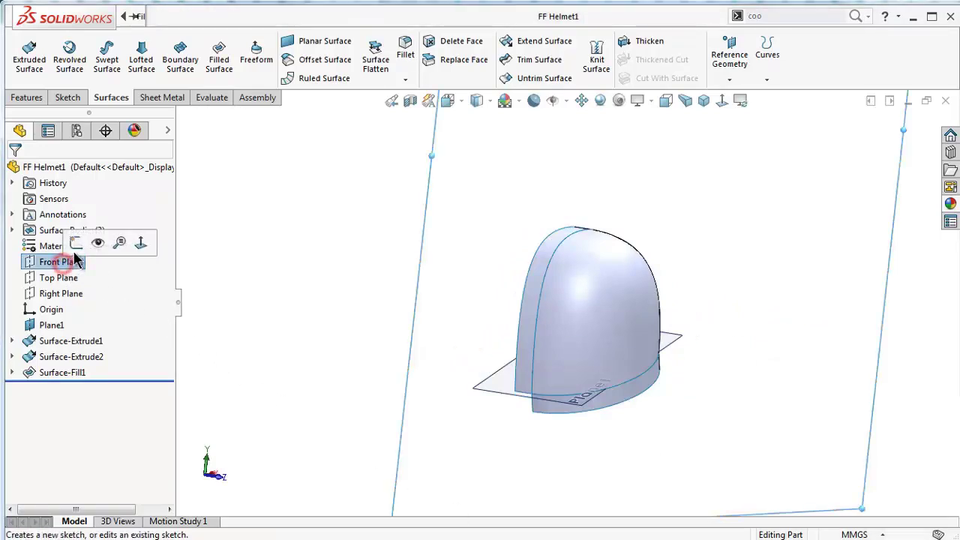
pyautogui.click(71, 241)
pyautogui.click(723, 102)
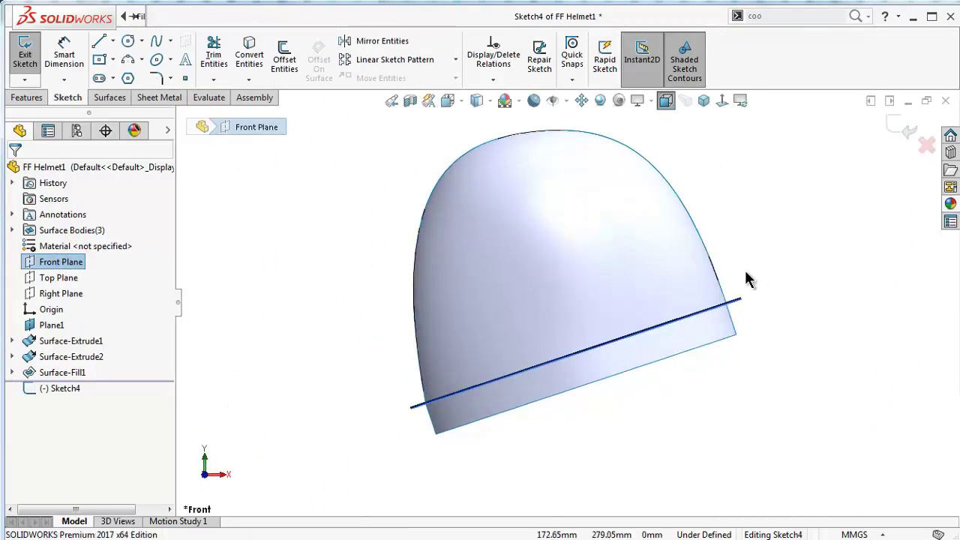
pyautogui.press('z')
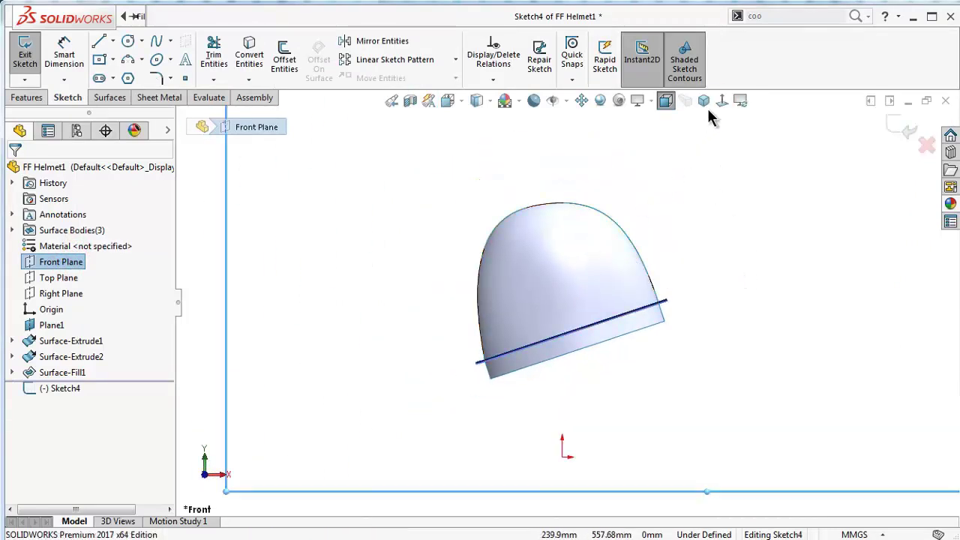
pyautogui.click(724, 103)
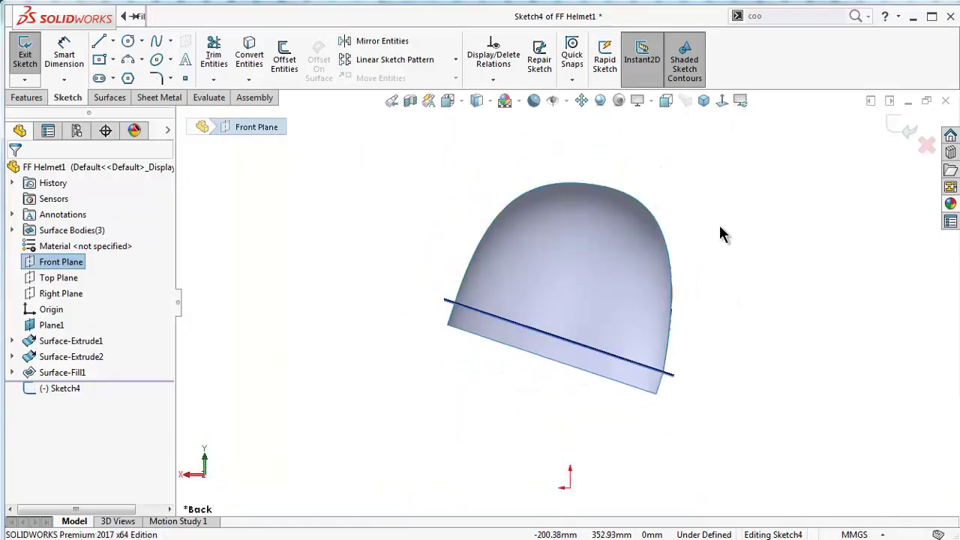
# Draw a centerline chain from the origin: up, left, down the left side, and back
pyautogui.click(114, 43)
pyautogui.click(133, 75)
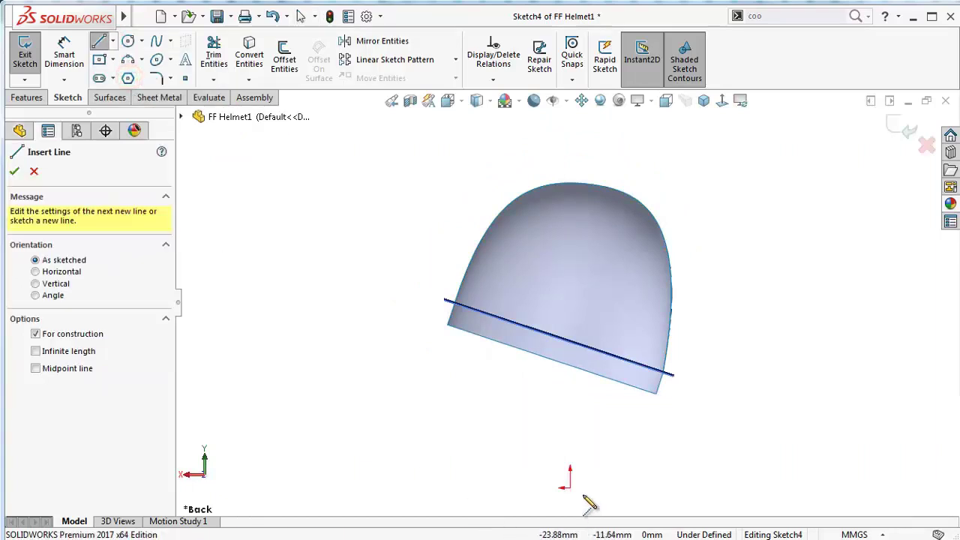
pyautogui.click(570, 488)
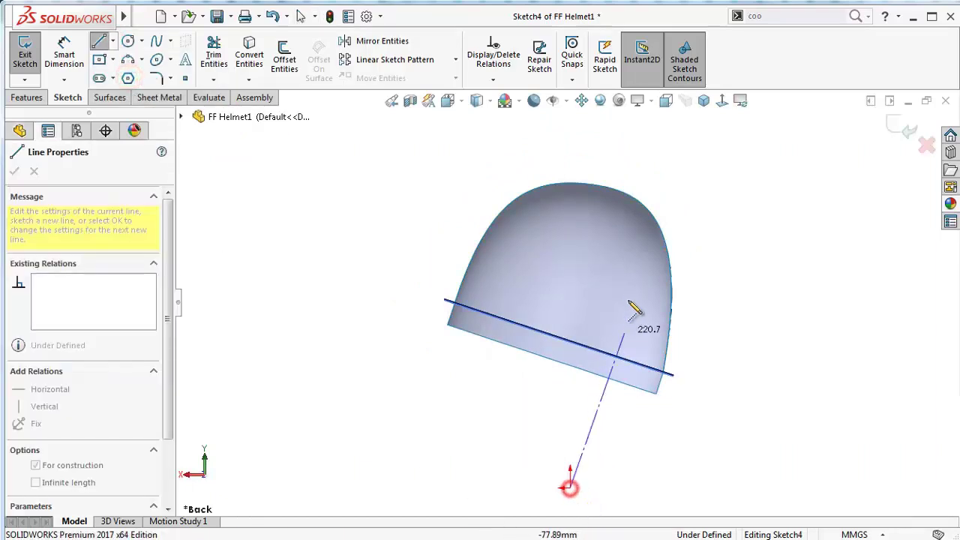
pyautogui.click(570, 248)
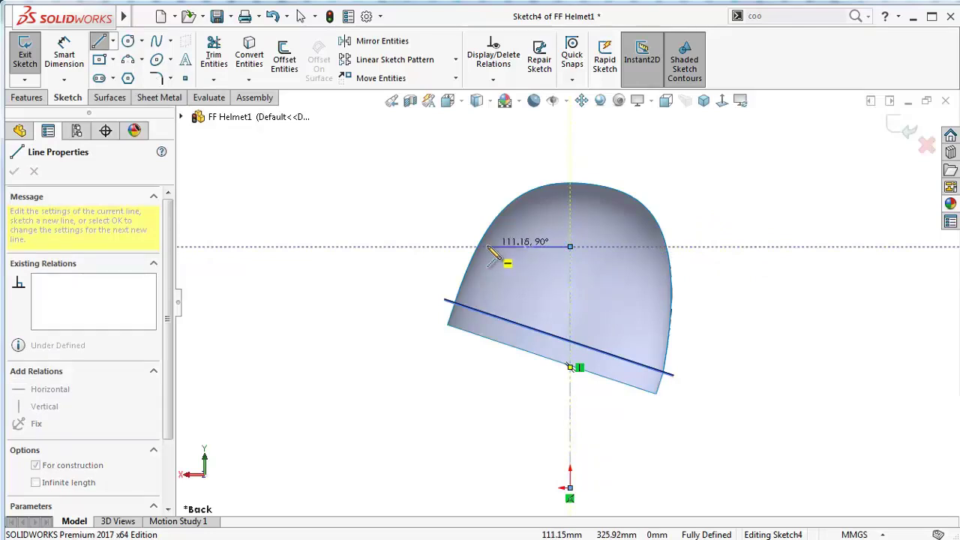
pyautogui.click(486, 247)
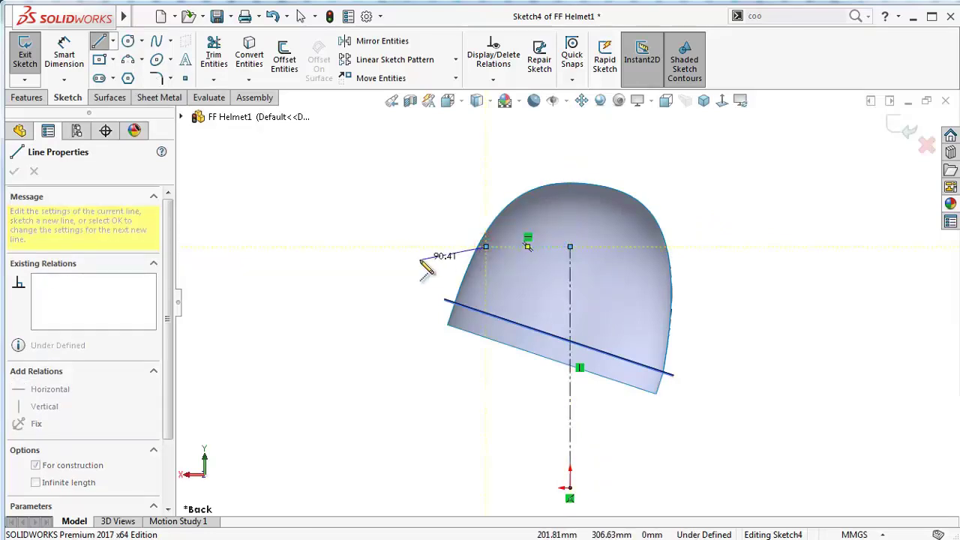
pyautogui.scroll(-2, 449, 262)
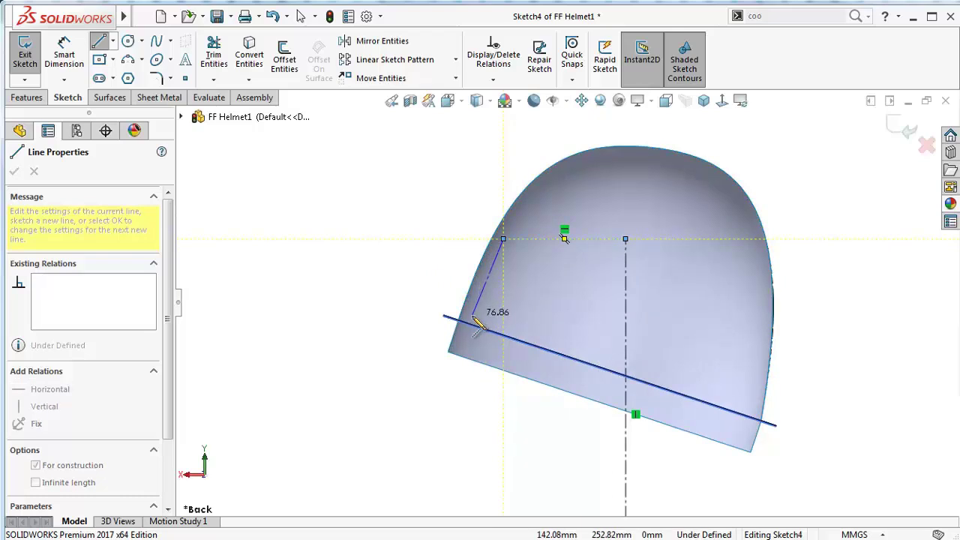
pyautogui.click(441, 400)
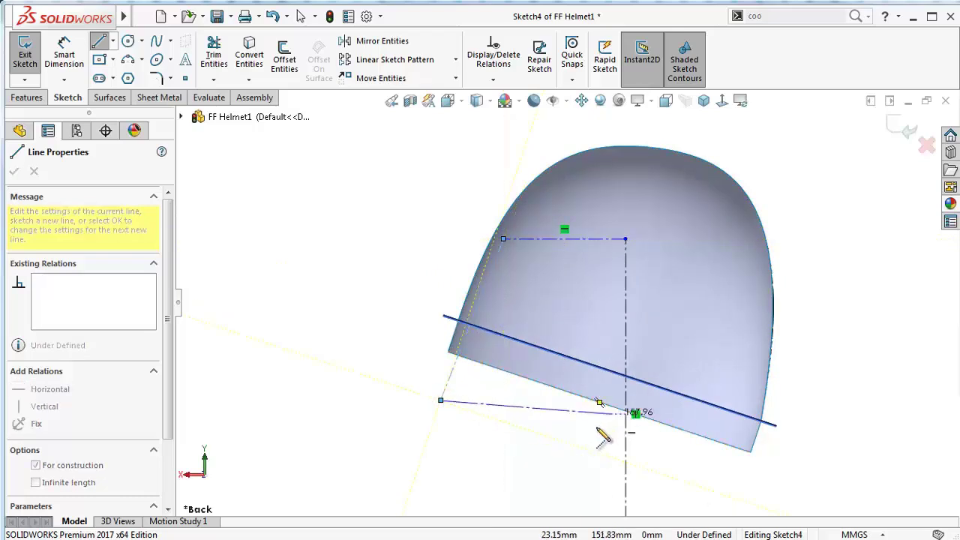
pyautogui.click(626, 435)
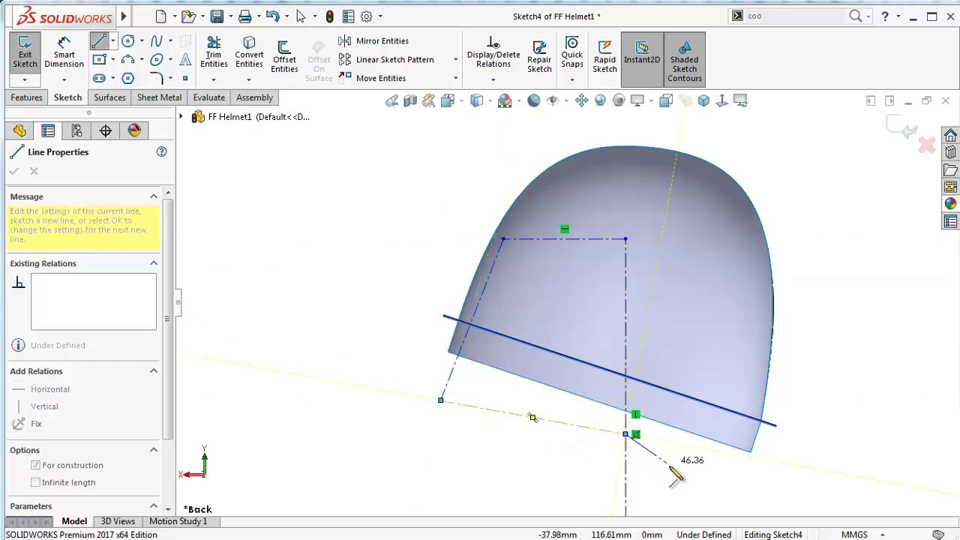
pyautogui.click(671, 473)
pyautogui.scroll(-2, 732, 444)
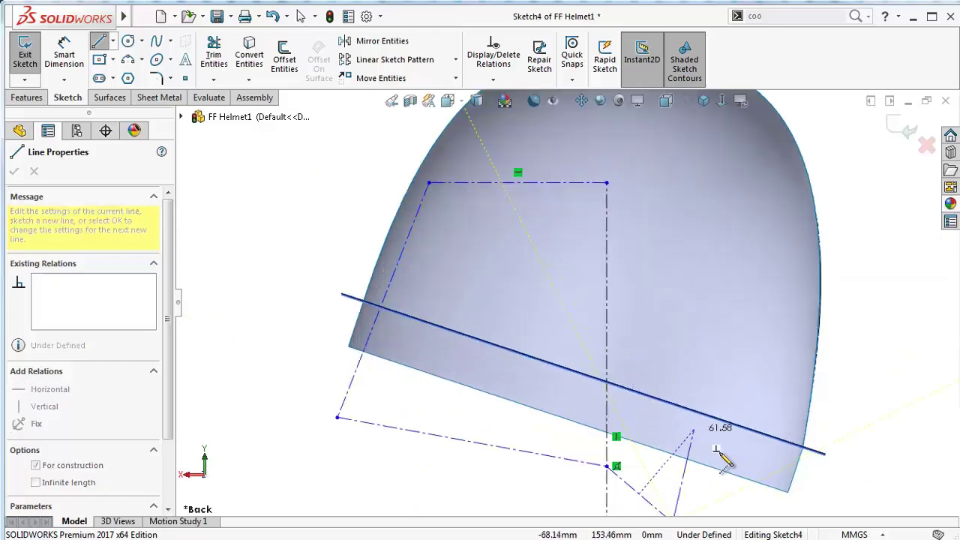
pyautogui.press('Escape')
pyautogui.press('Escape')
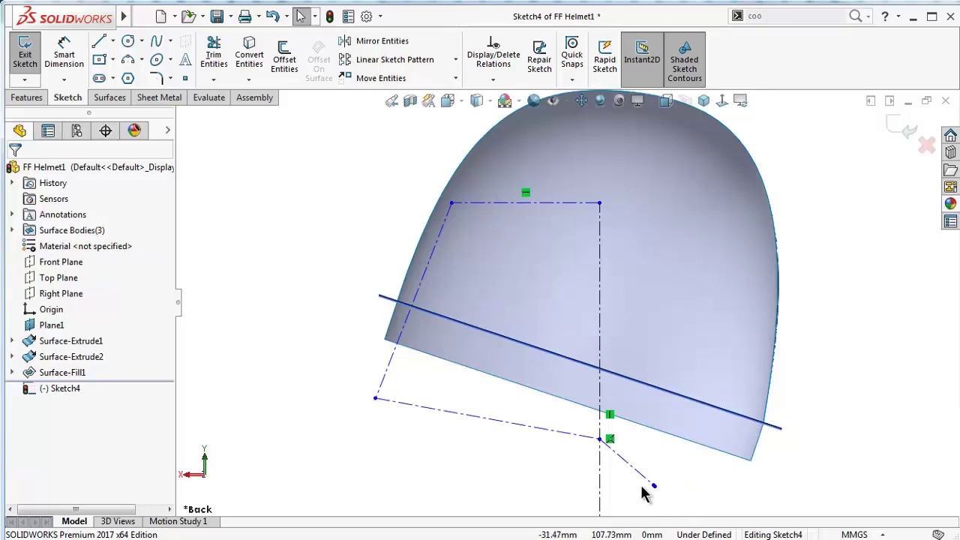
# Delete the stray short construction segment near the bottom
pyautogui.click(621, 452)
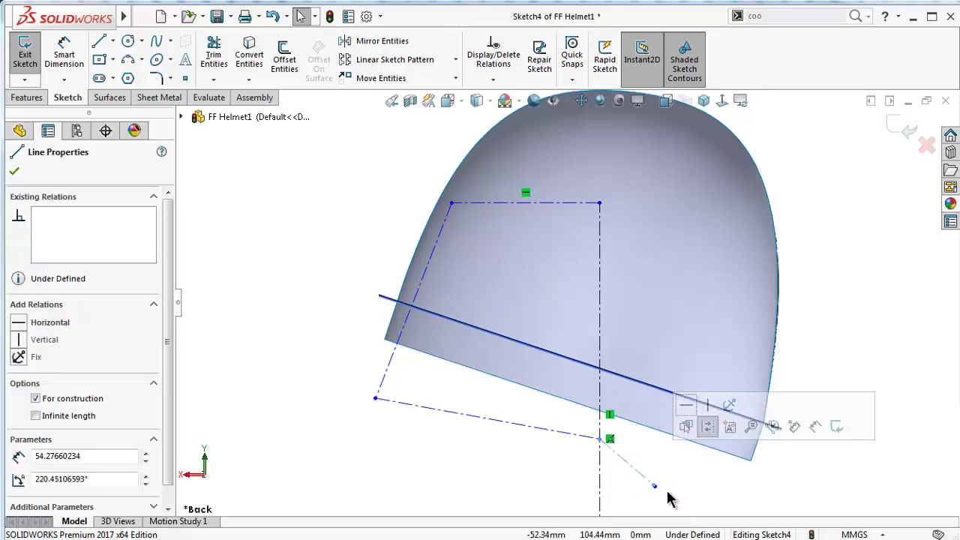
pyautogui.click(679, 481)
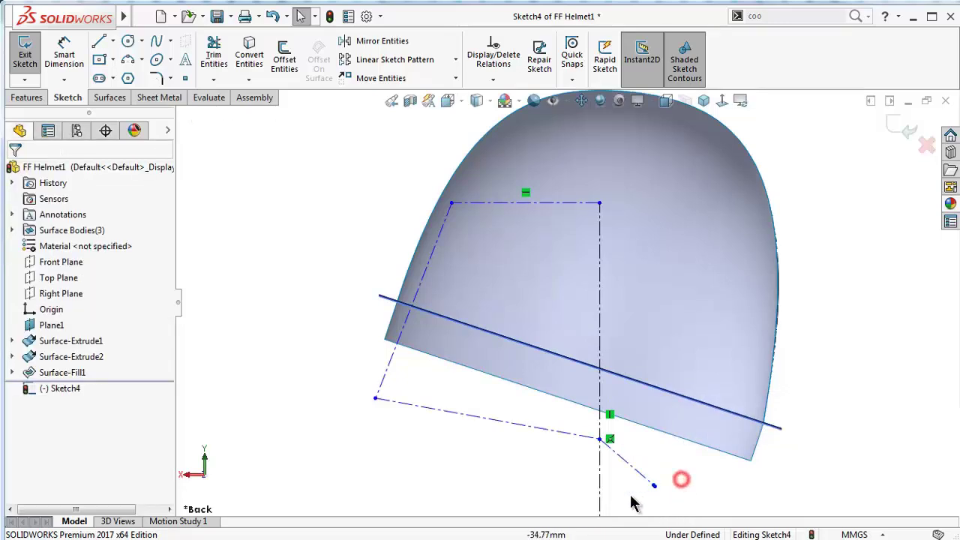
pyautogui.moveTo(624, 495); pyautogui.dragTo(677, 474)
pyautogui.click(672, 471)
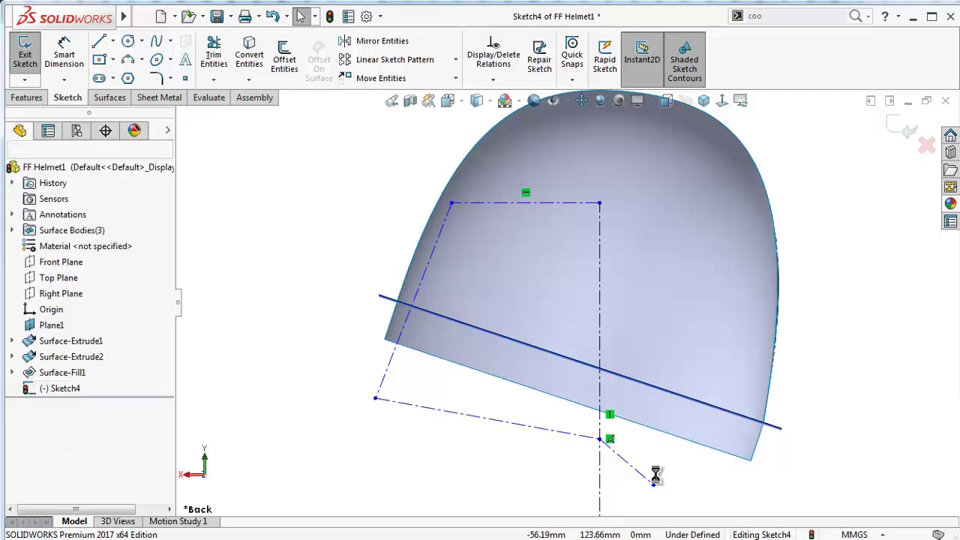
pyautogui.click(644, 477)
pyautogui.press('Delete')
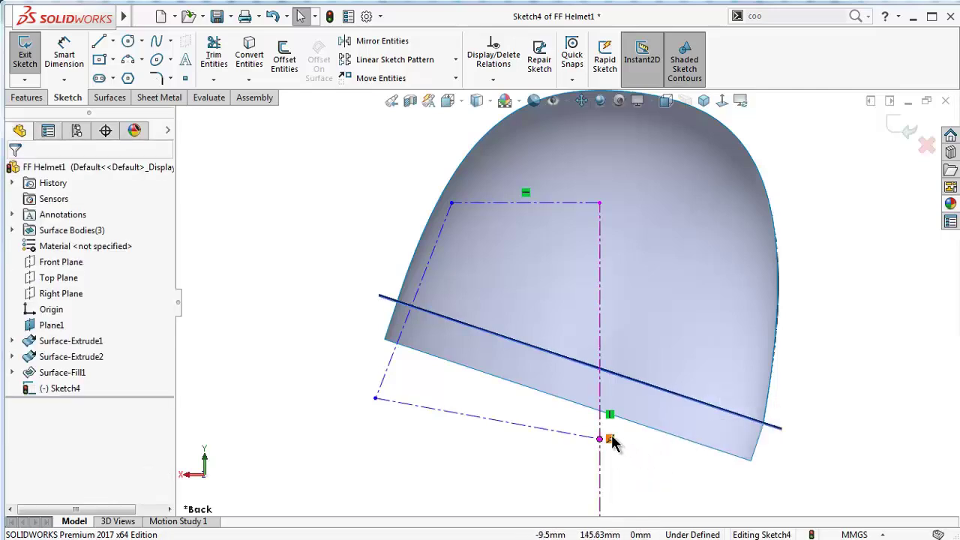
pyautogui.scroll(-1, 589, 379)
pyautogui.scroll(3, 593, 368)
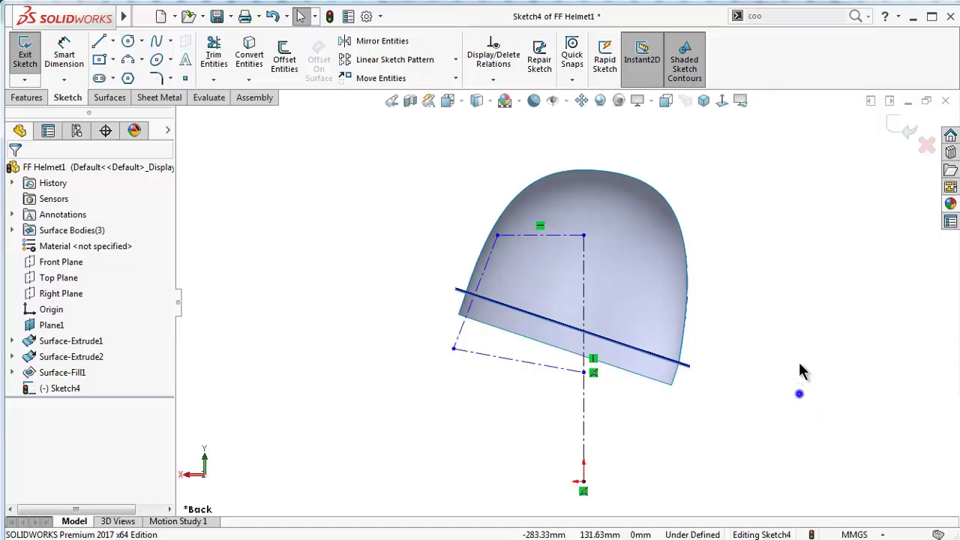
pyautogui.moveTo(798, 391); pyautogui.dragTo(793, 301, button='right')
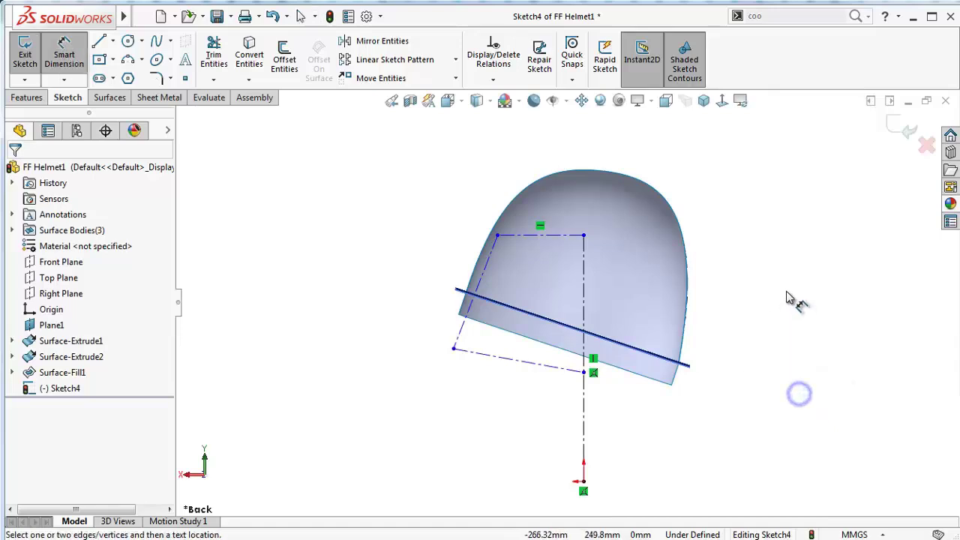
# Dimension the vertical centerline to 307 mm and the top horizontal line to 128 mm
pyautogui.click(585, 278)
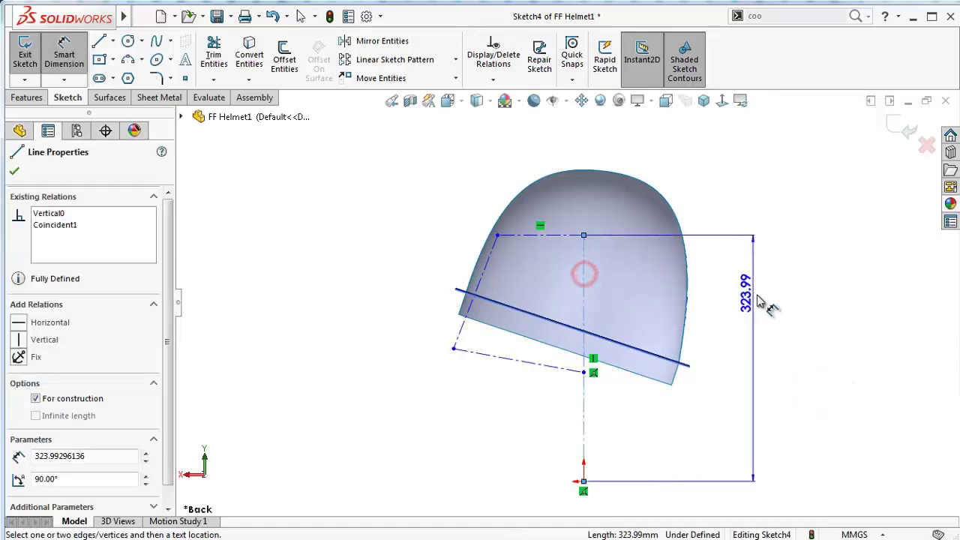
pyautogui.click(795, 306)
pyautogui.write('30')
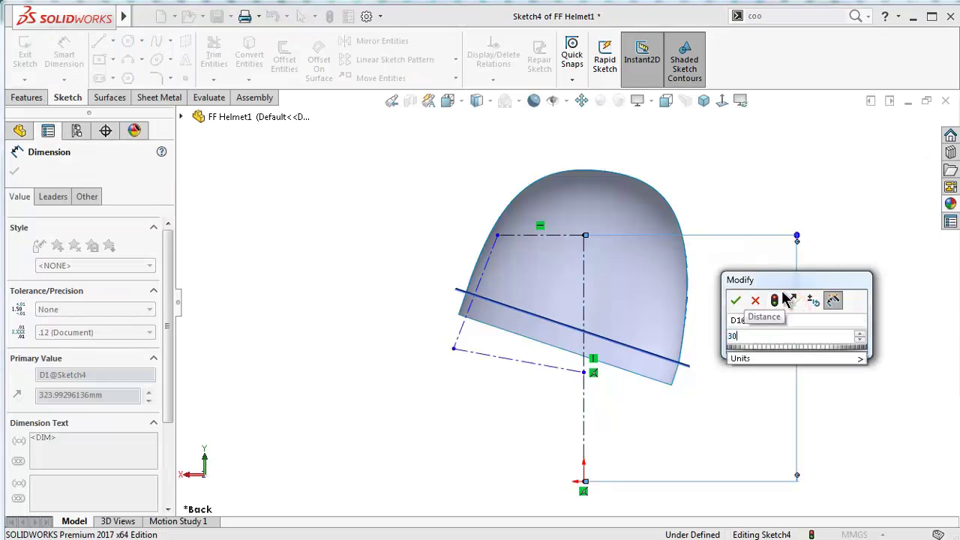
pyautogui.write('7')
pyautogui.press('Return')
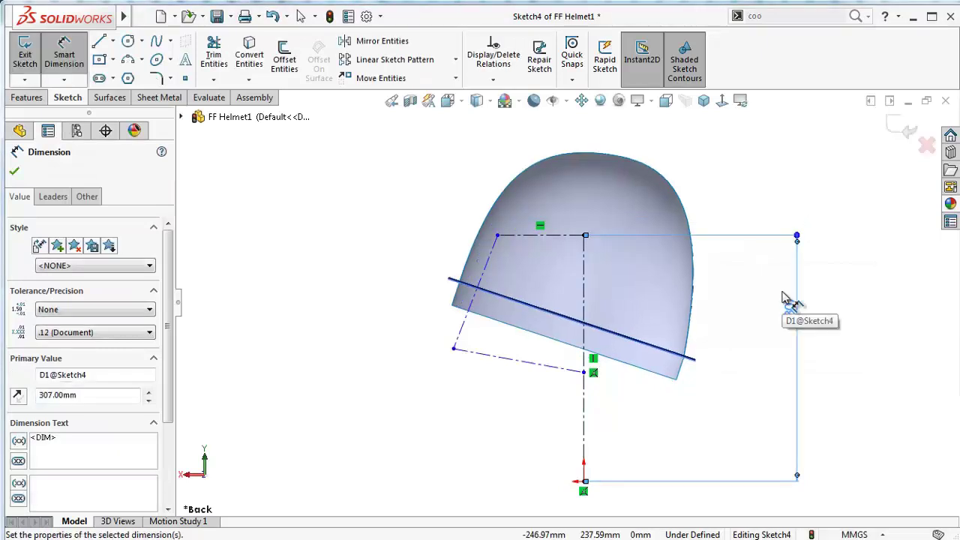
pyautogui.click(532, 236)
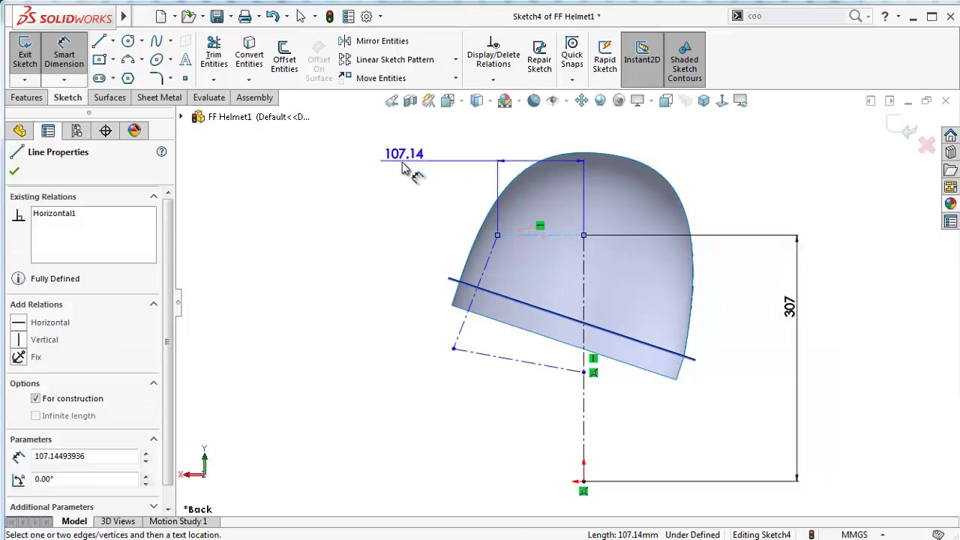
pyautogui.click(398, 170)
pyautogui.write('128')
pyautogui.press('Return')
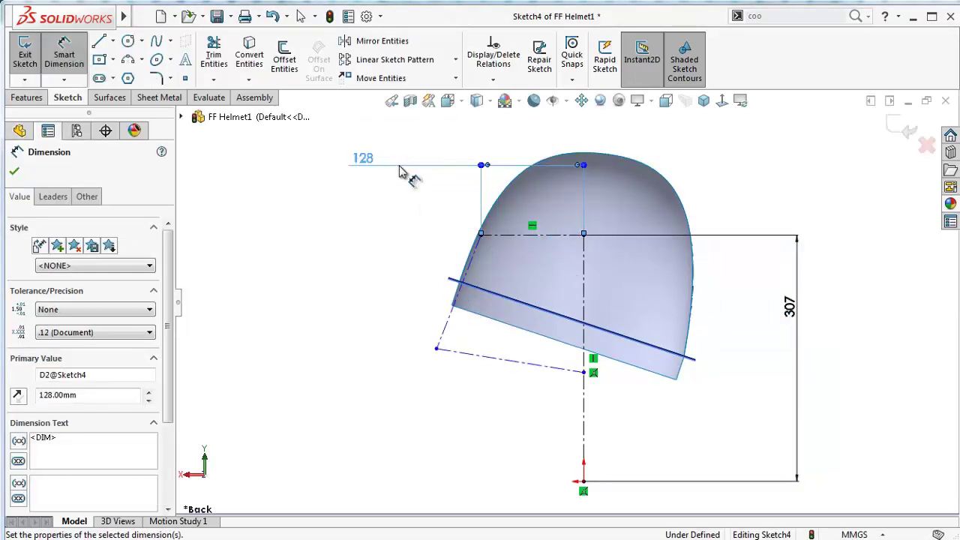
pyautogui.scroll(-3, 546, 237)
pyautogui.scroll(-2, 546, 237)
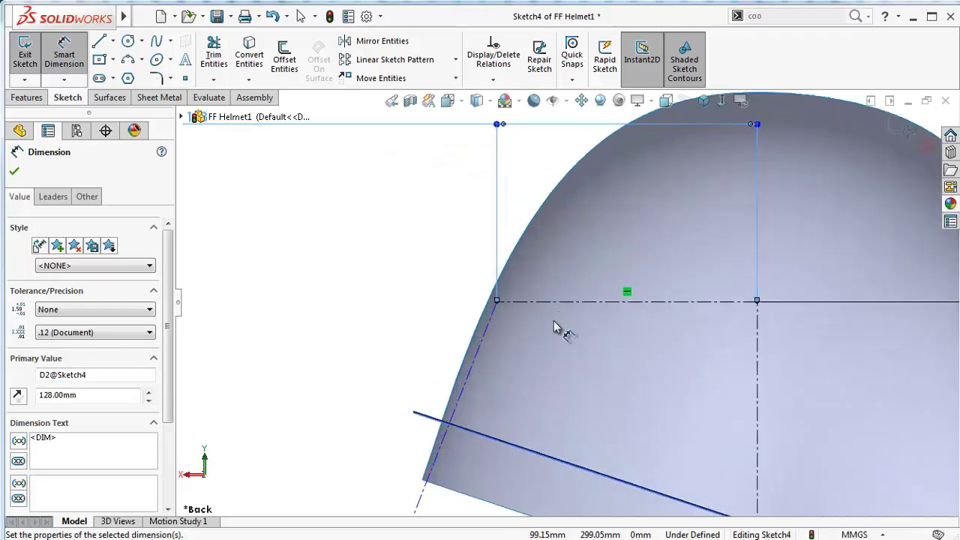
pyautogui.scroll(2, 538, 441)
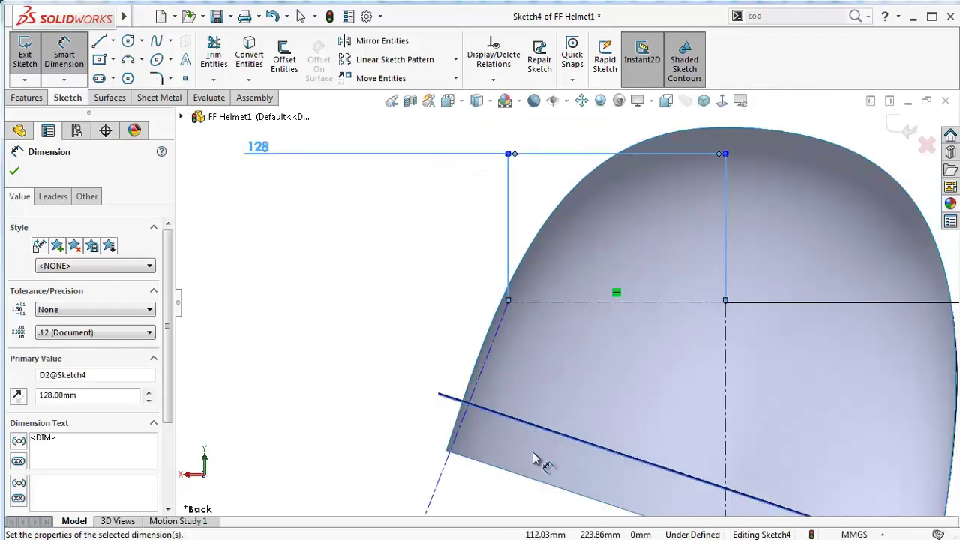
pyautogui.scroll(2, 534, 461)
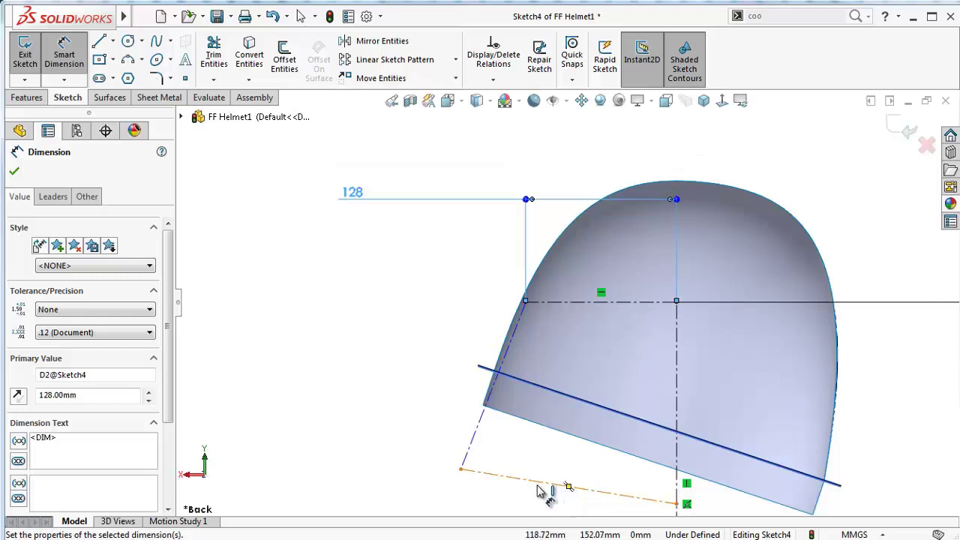
# Dimension the lower construction line to 219 mm
pyautogui.click(539, 489)
pyautogui.scroll(2, 562, 456)
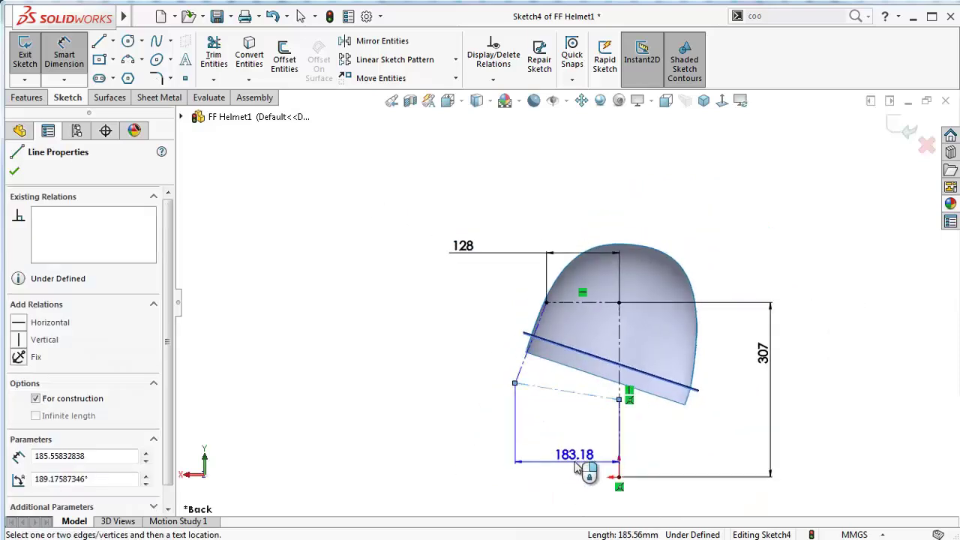
pyautogui.click(559, 445)
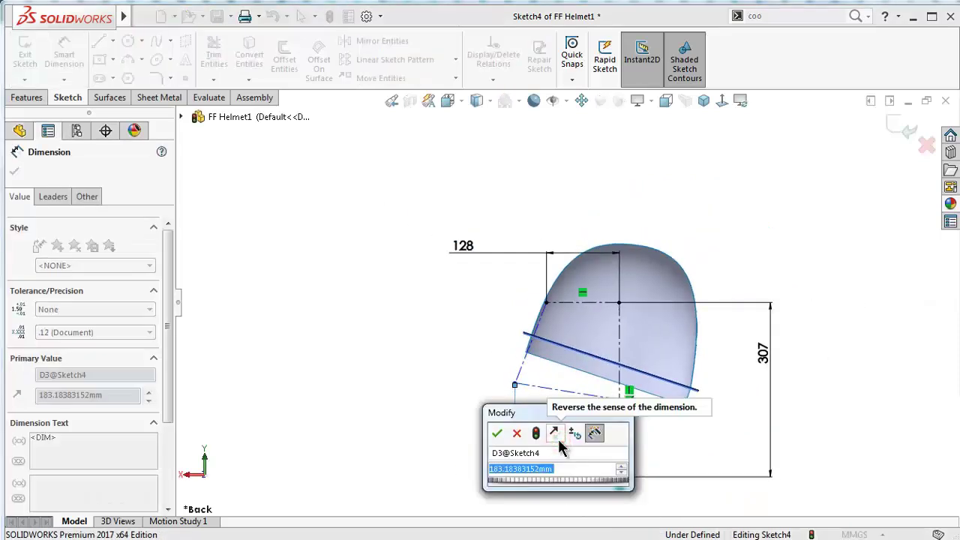
pyautogui.write('2')
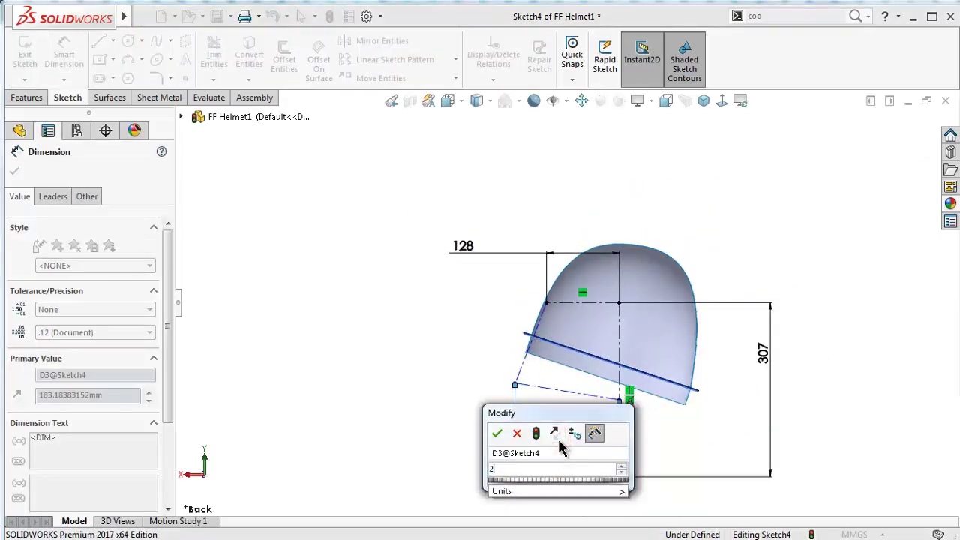
pyautogui.write('1')
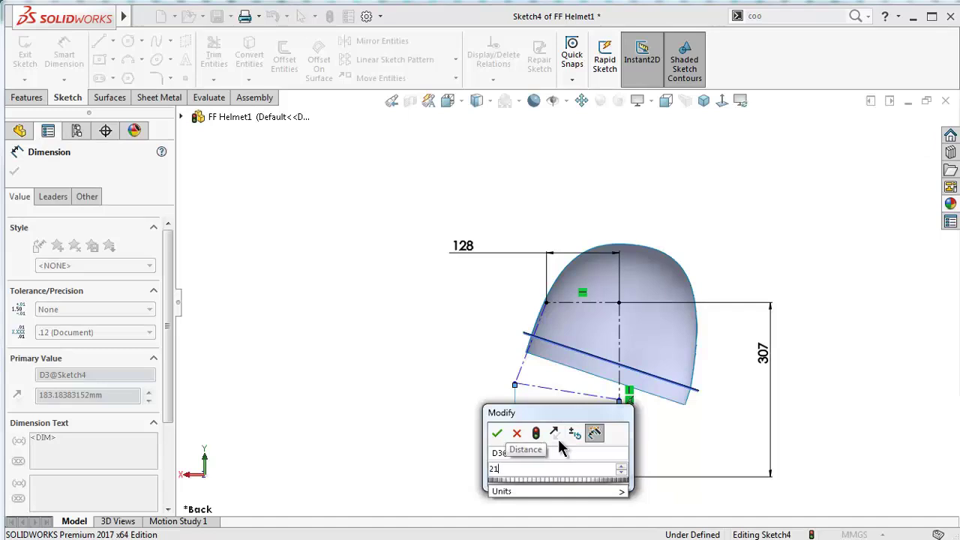
pyautogui.write('8')
pyautogui.press('Escape')
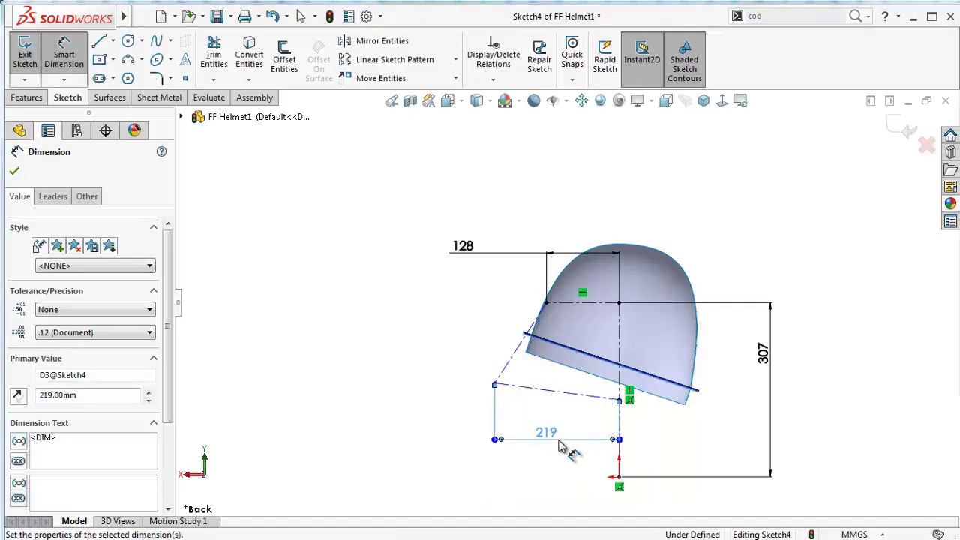
pyautogui.scroll(-2, 540, 386)
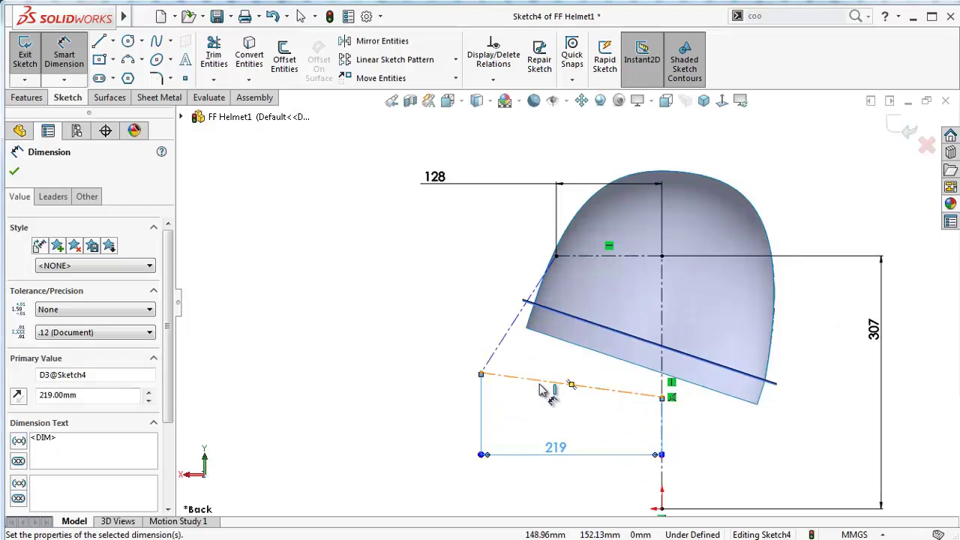
pyautogui.doubleClick(555, 448)
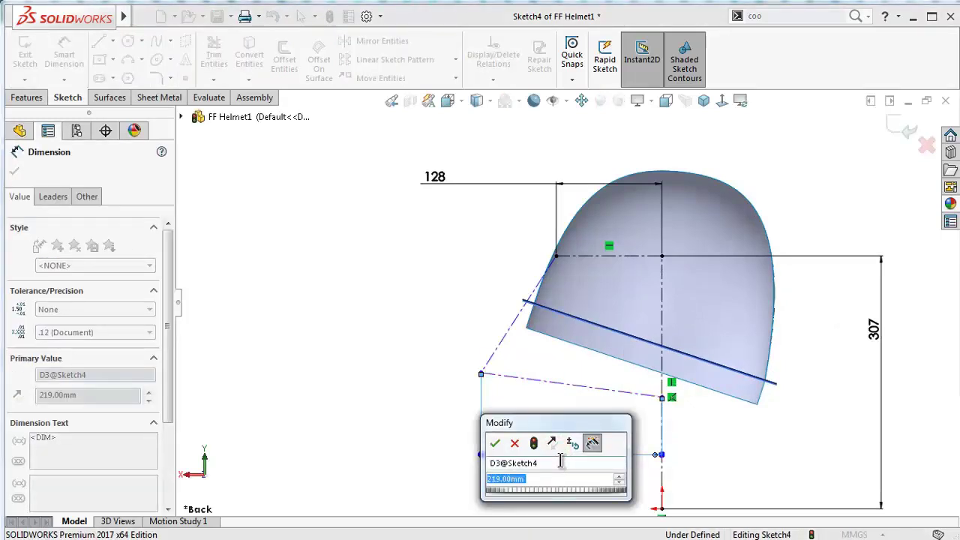
pyautogui.press('Return')
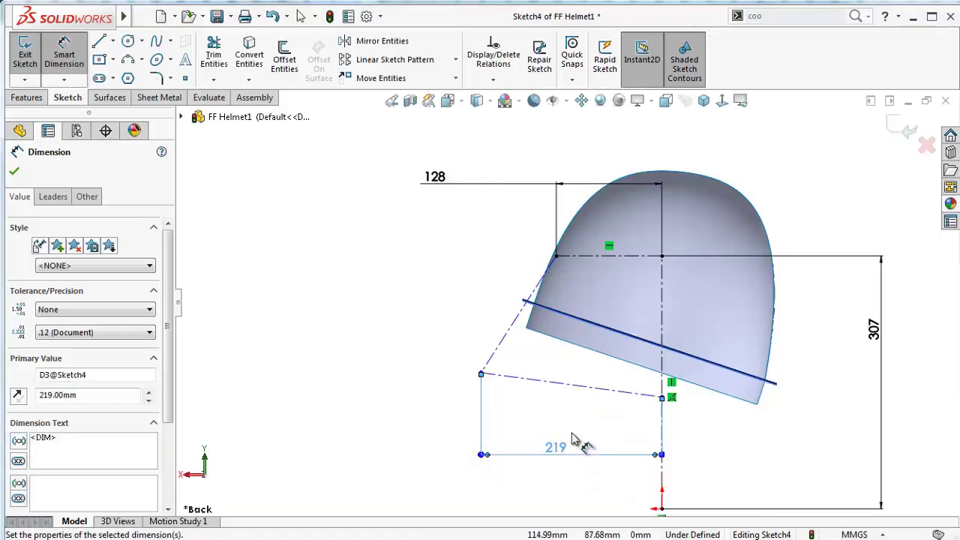
# Add a Horizontal relation to the sloping lower construction line
pyautogui.click(593, 391)
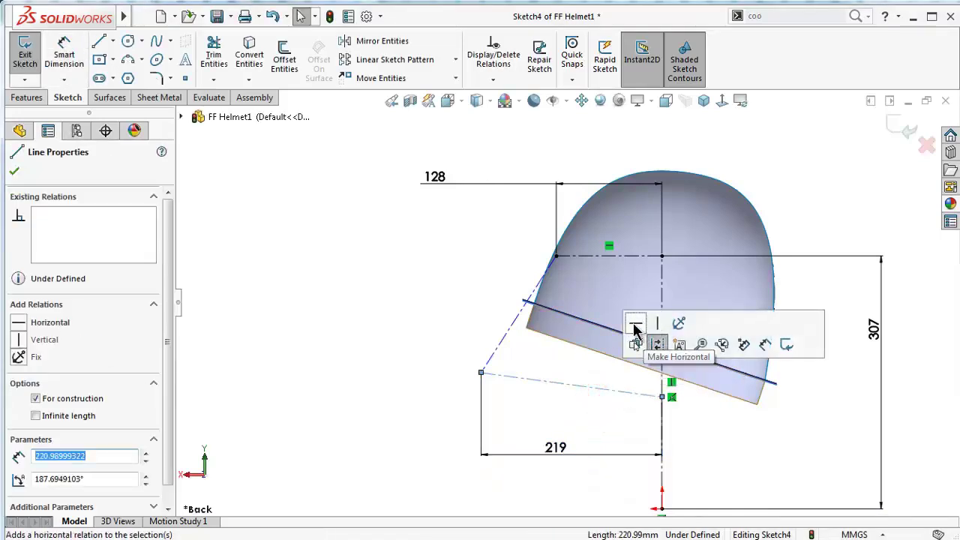
pyautogui.click(636, 334)
pyautogui.click(365, 301)
# Change the top width dimension from 128 to 127 mm
pyautogui.scroll(-3, 508, 177)
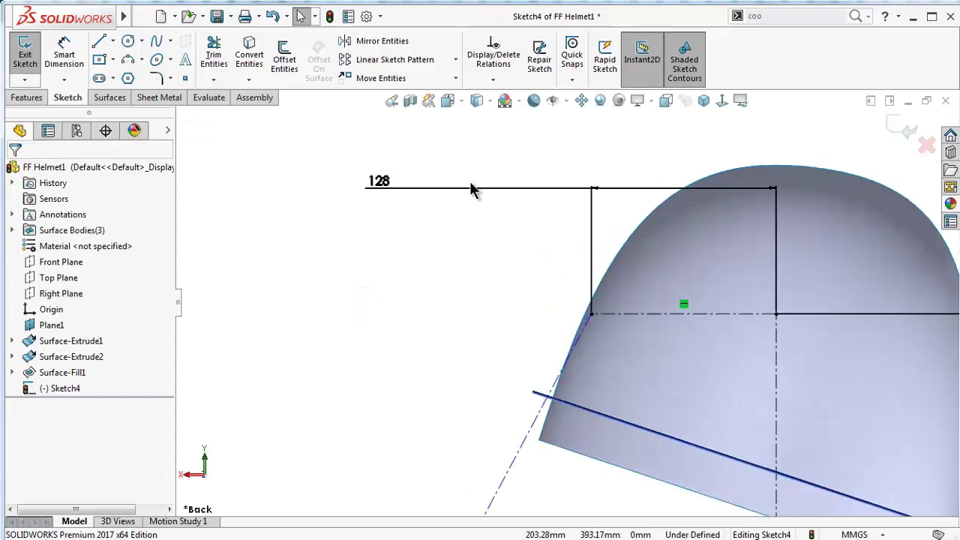
pyautogui.doubleClick(383, 183)
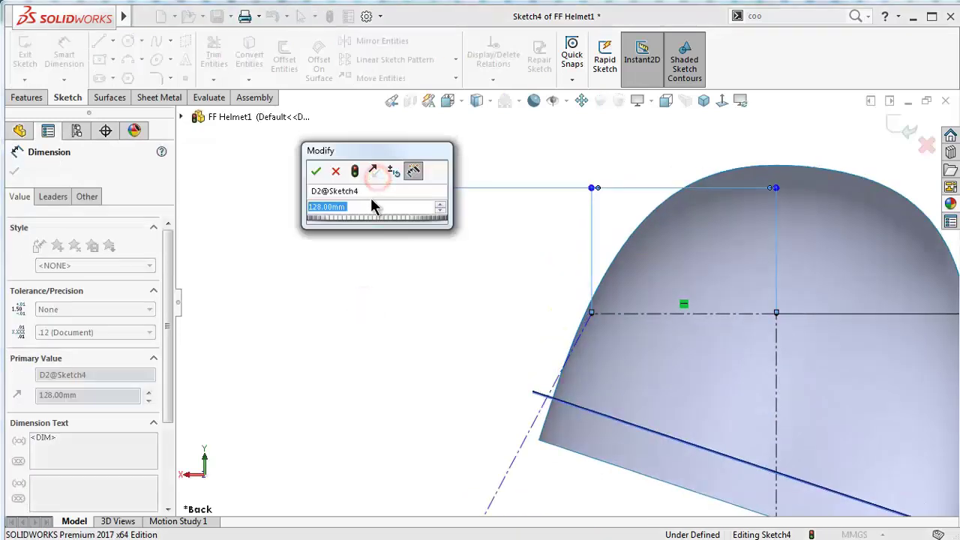
pyautogui.write('127')
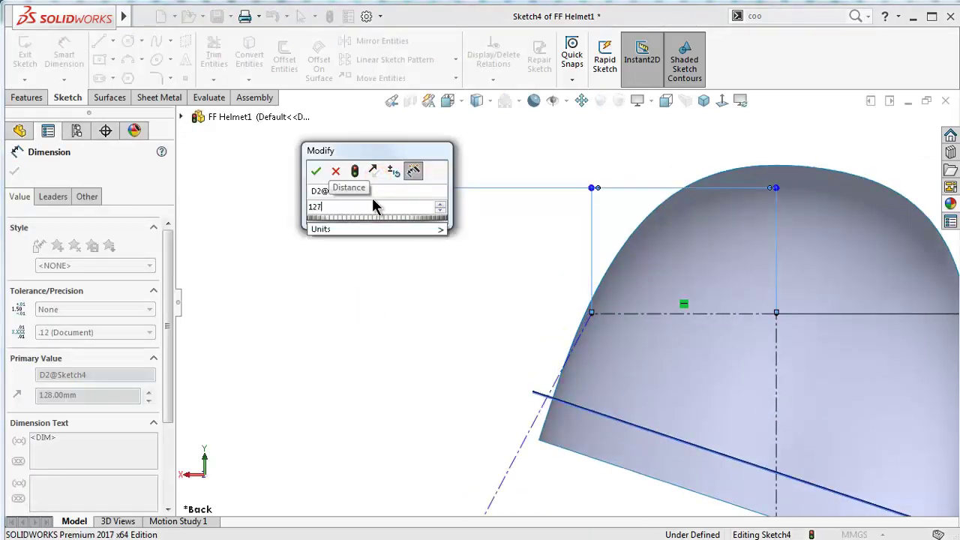
pyautogui.press('Return')
pyautogui.scroll(2, 645, 386)
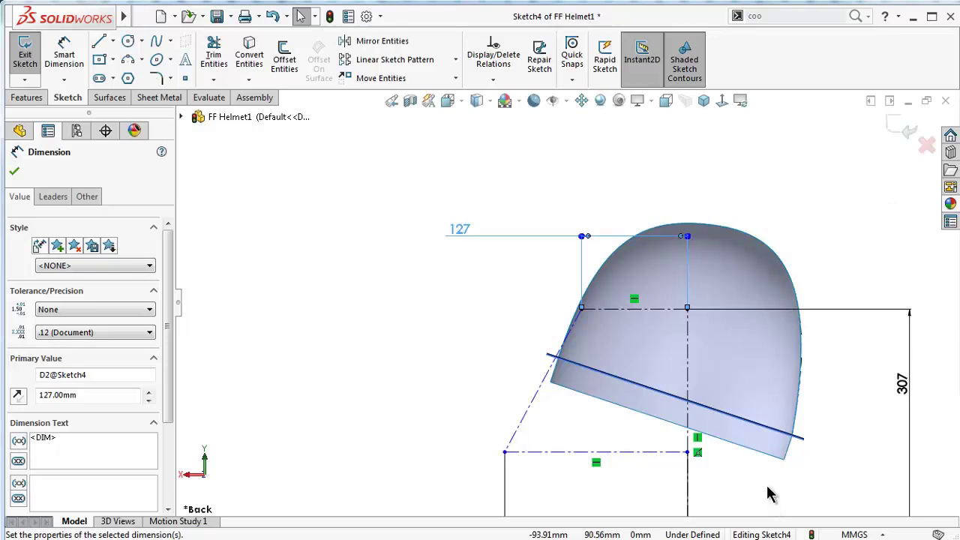
# Draw right-side centerlines: horizontal from the axis, angled down, then back to the axis
pyautogui.click(113, 41)
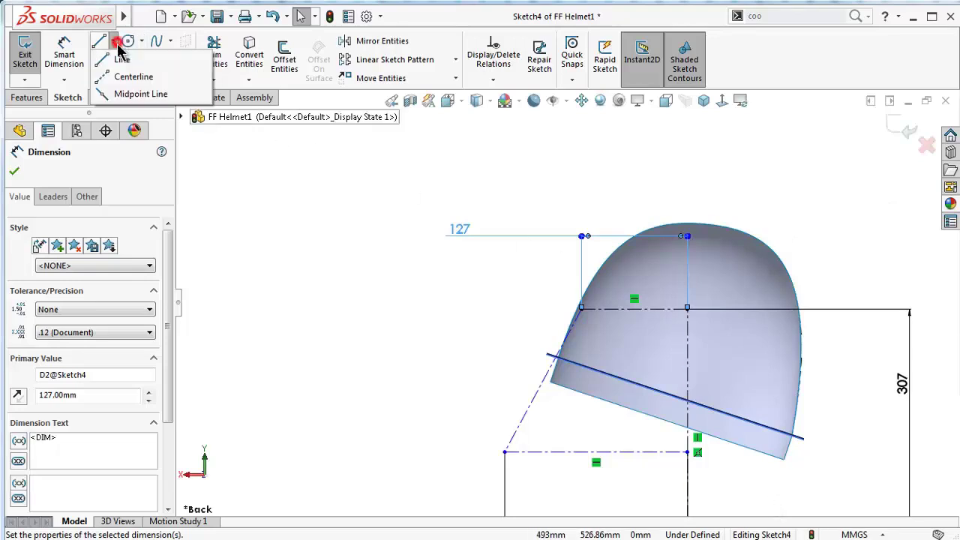
pyautogui.click(128, 75)
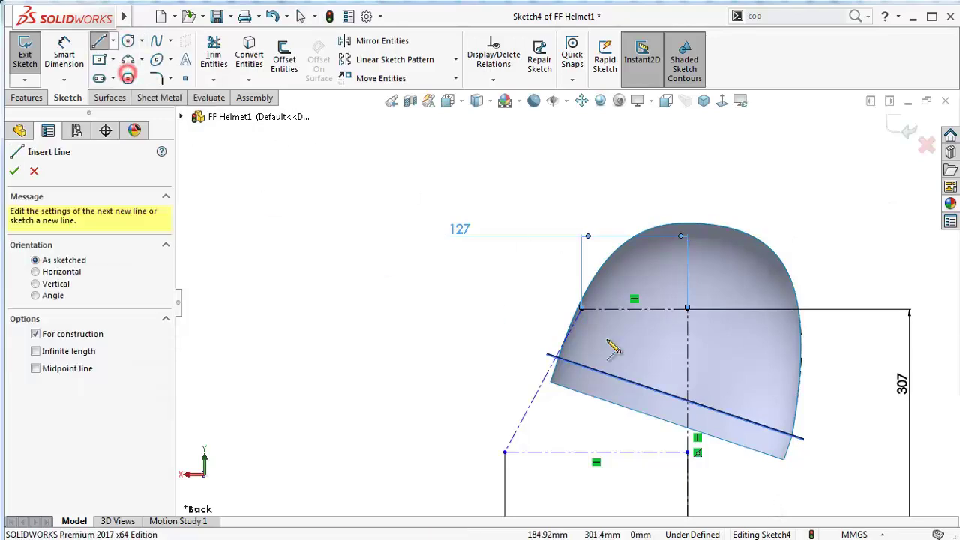
pyautogui.click(688, 331)
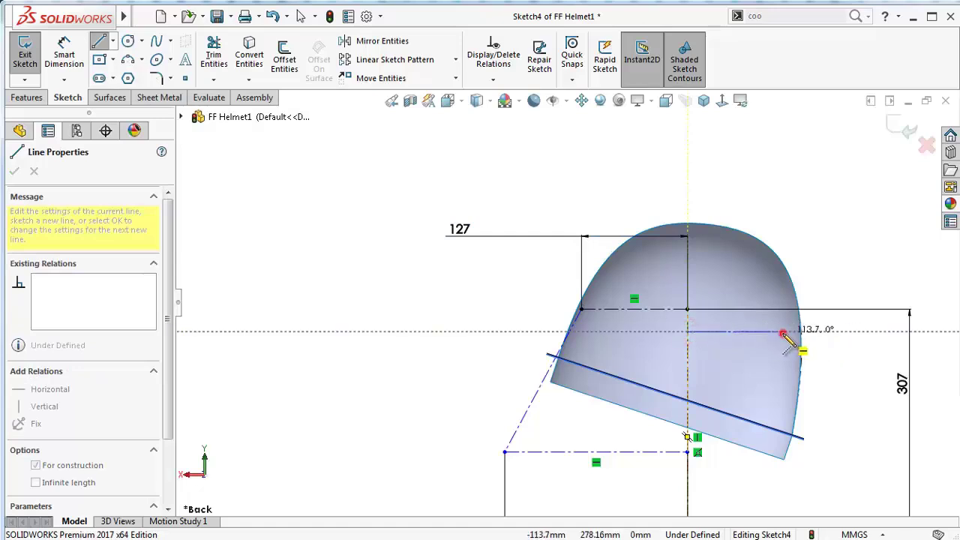
pyautogui.click(783, 332)
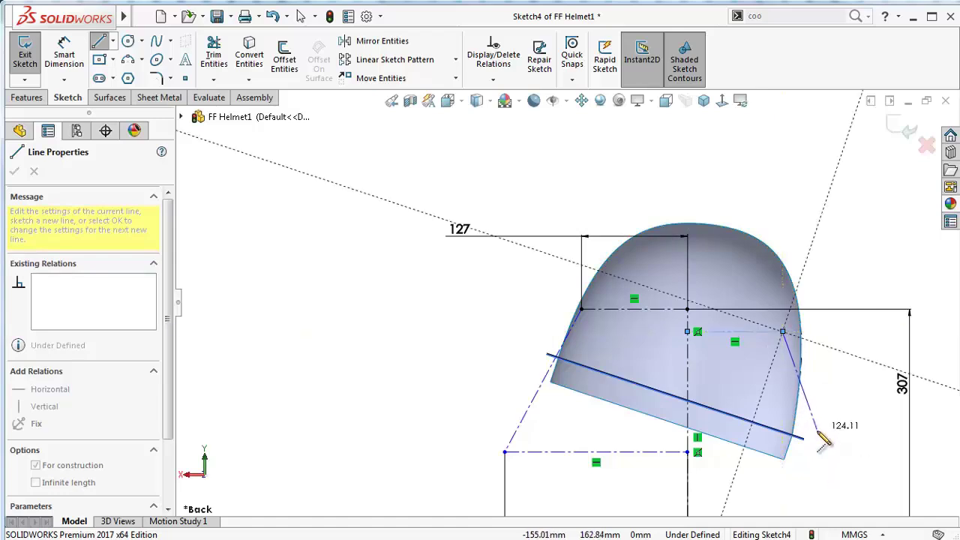
pyautogui.click(831, 491)
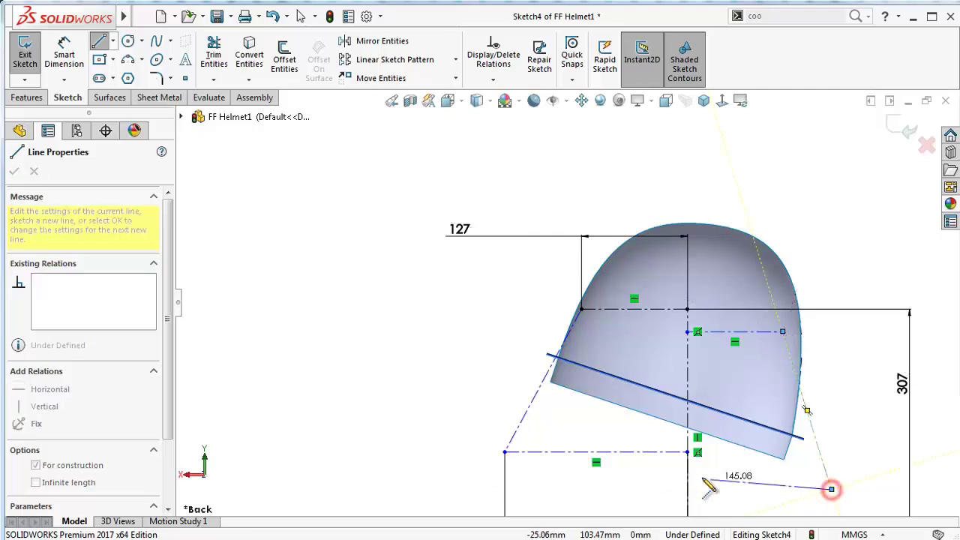
pyautogui.scroll(-2, 719, 495)
pyautogui.scroll(-1, 719, 497)
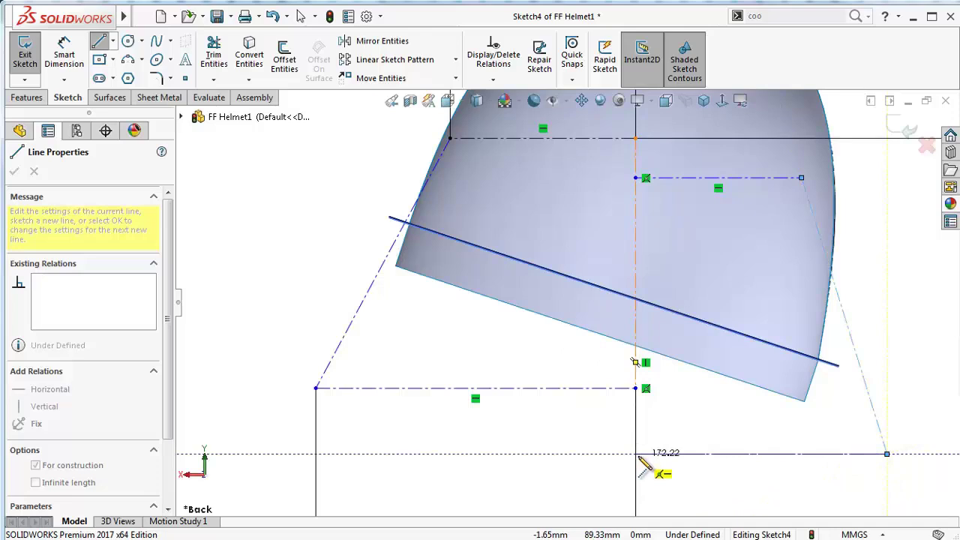
pyautogui.click(637, 454)
pyautogui.press('Escape')
pyautogui.scroll(2, 810, 353)
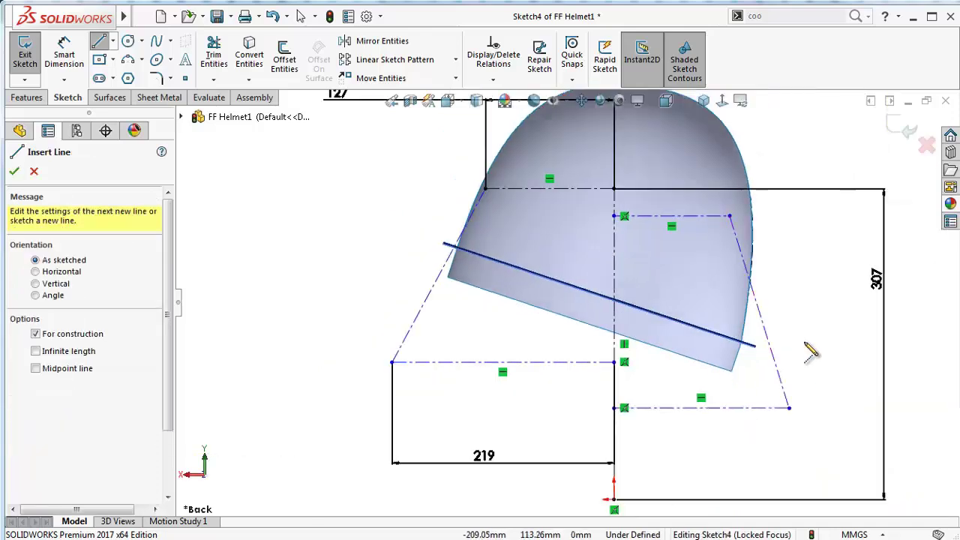
pyautogui.scroll(-1, 810, 353)
pyautogui.scroll(3, 691, 248)
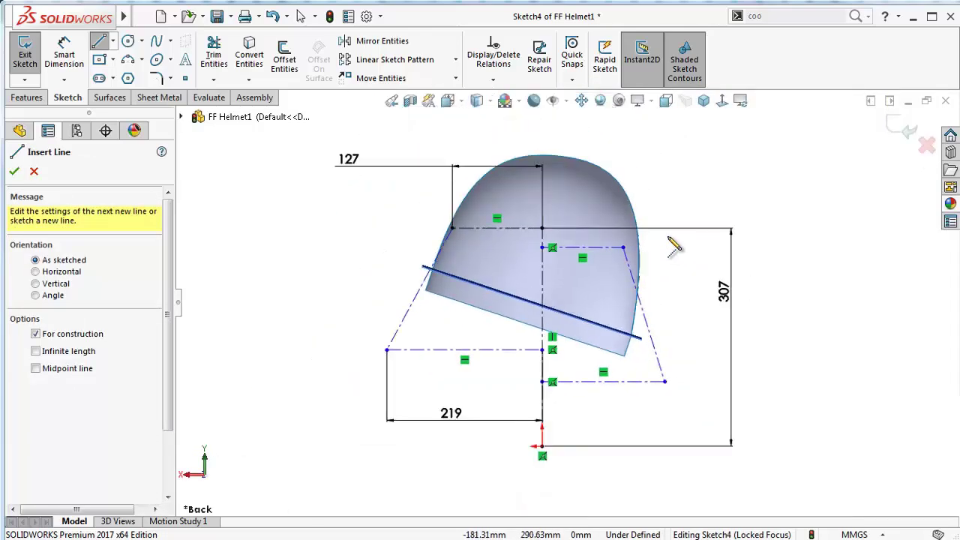
pyautogui.scroll(-3, 678, 233)
# Dimension the upper-right construction line 43 mm below the upper horizontal line
pyautogui.press('d')
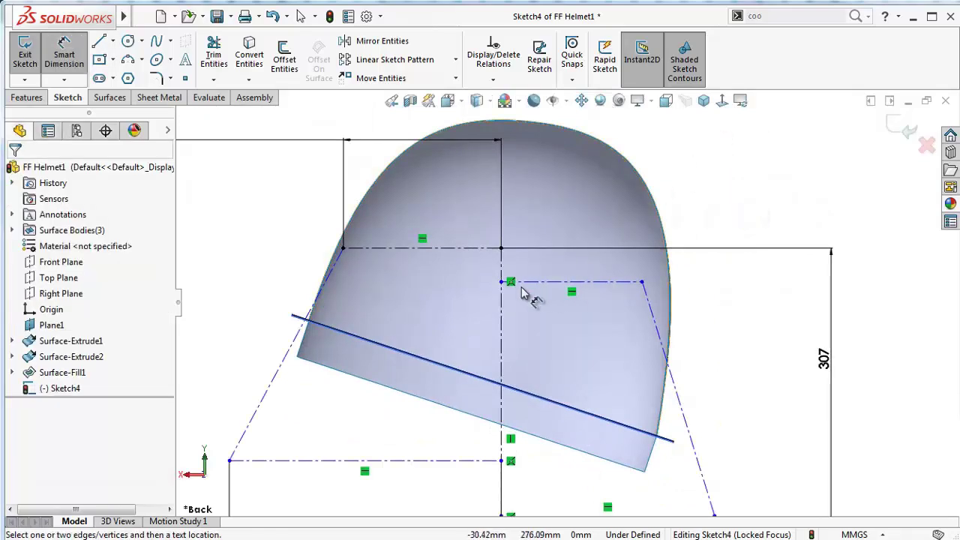
pyautogui.click(535, 281)
pyautogui.click(480, 248)
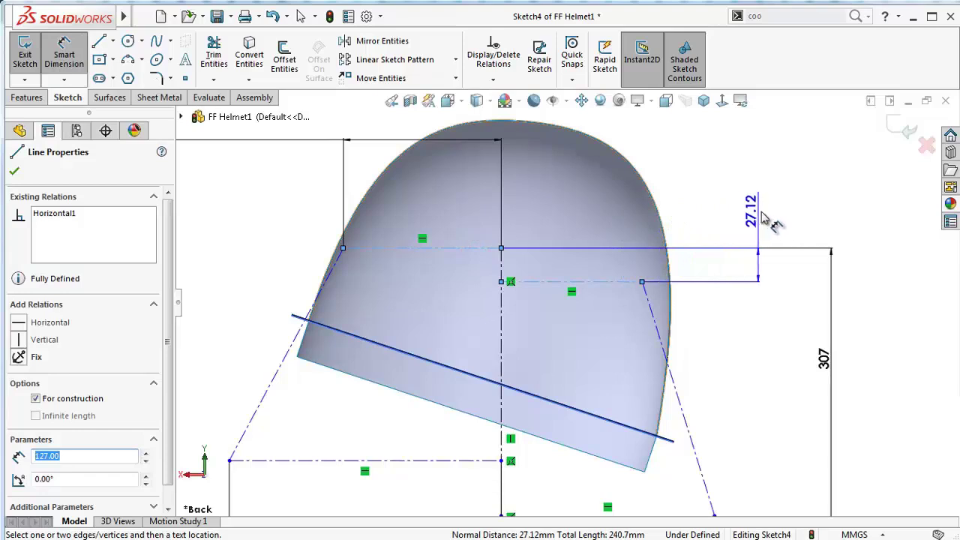
pyautogui.click(776, 191)
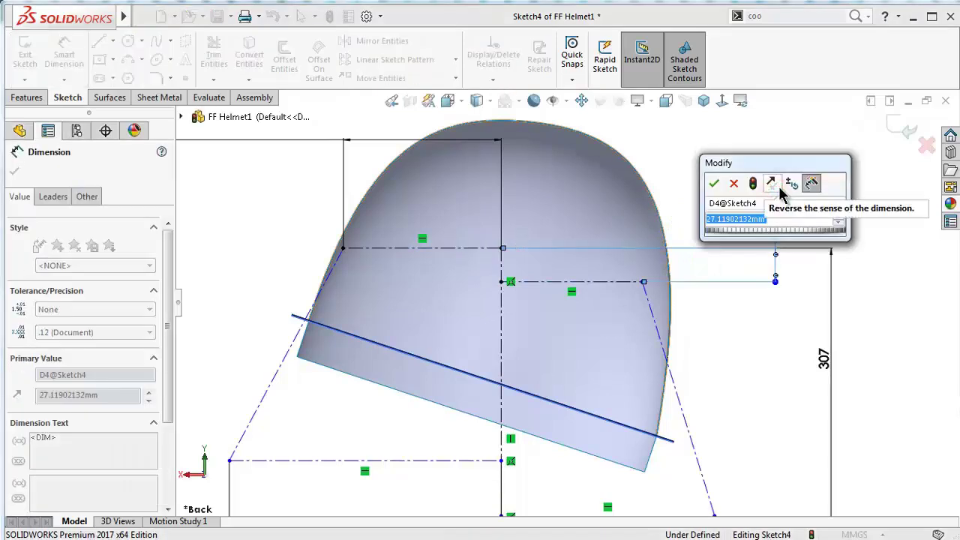
pyautogui.write('43')
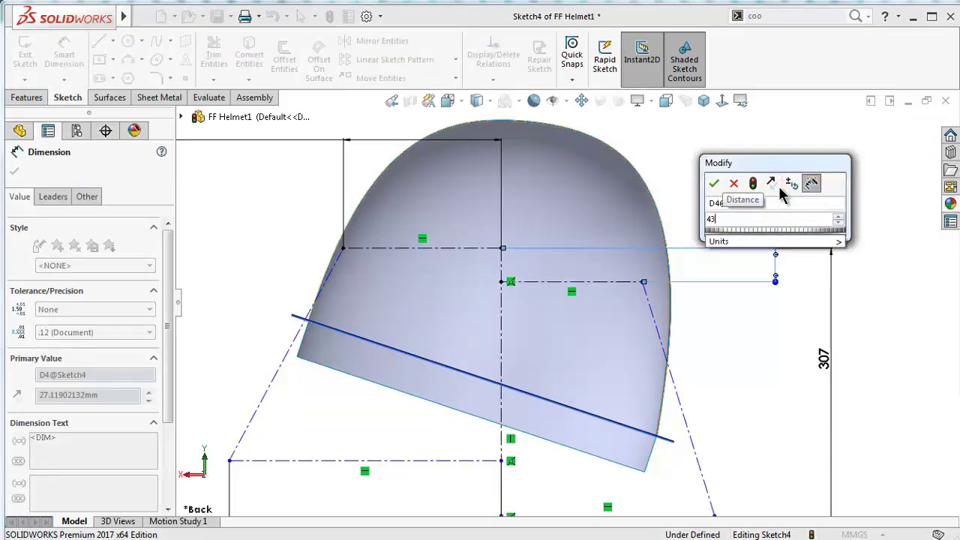
pyautogui.press('Return')
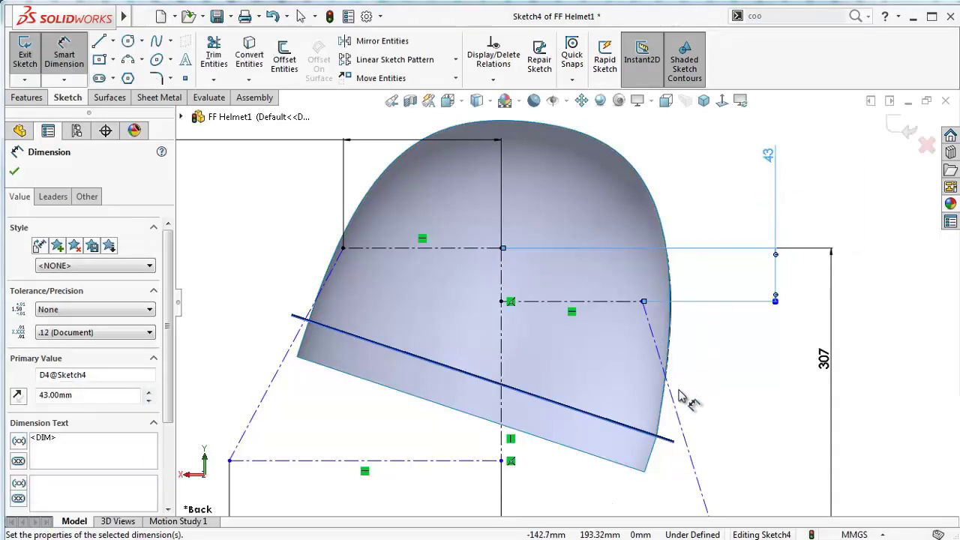
pyautogui.press('f')
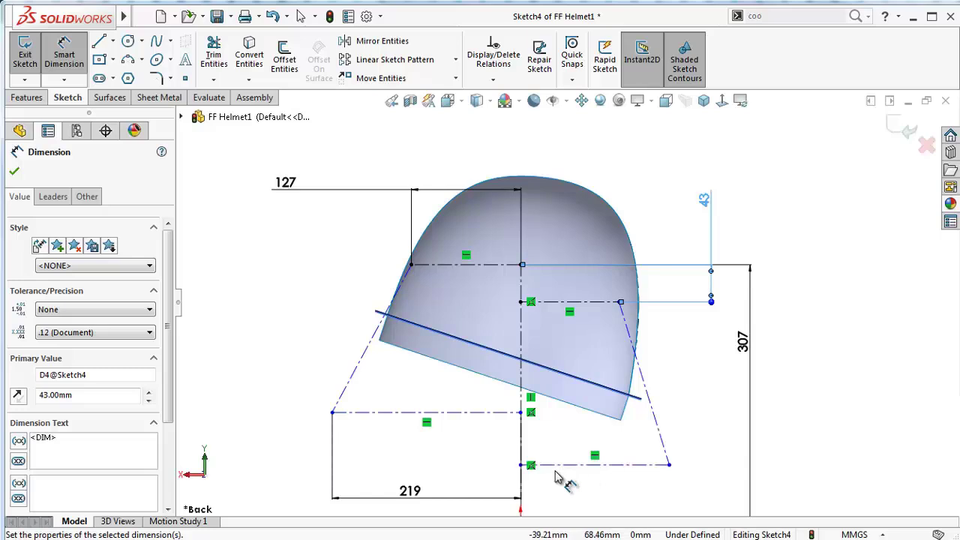
# Set the lower-left construction line 95 mm from the upper horizontal line
pyautogui.click(510, 413)
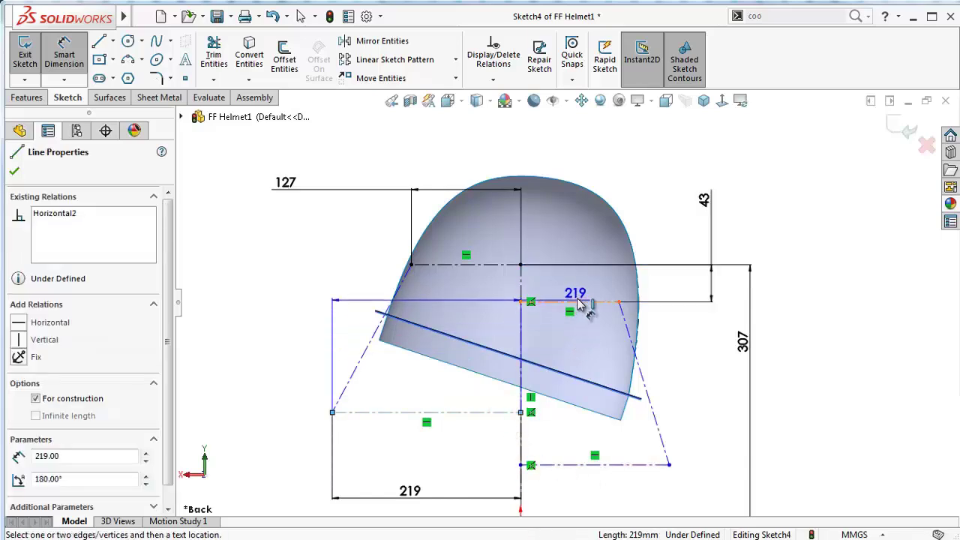
pyautogui.click(585, 302)
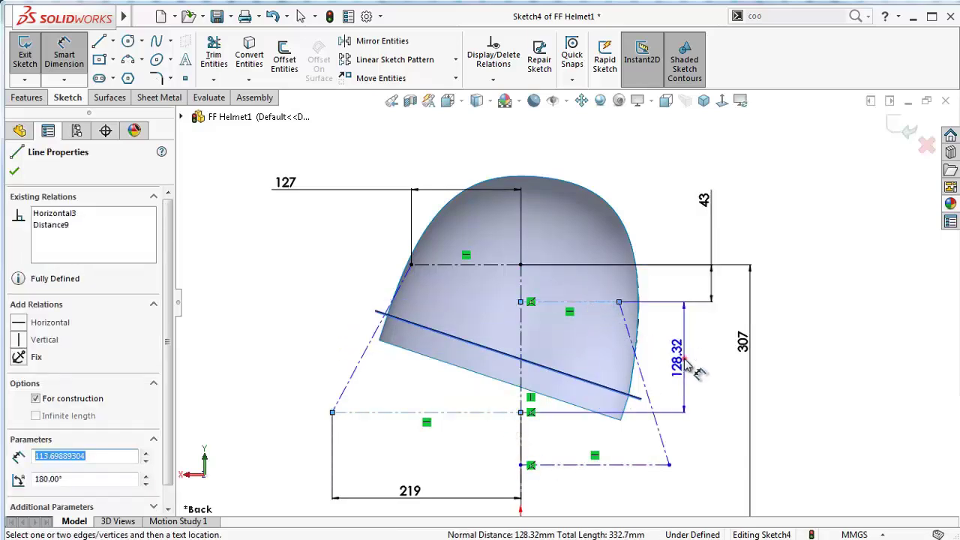
pyautogui.click(697, 371)
pyautogui.write('95')
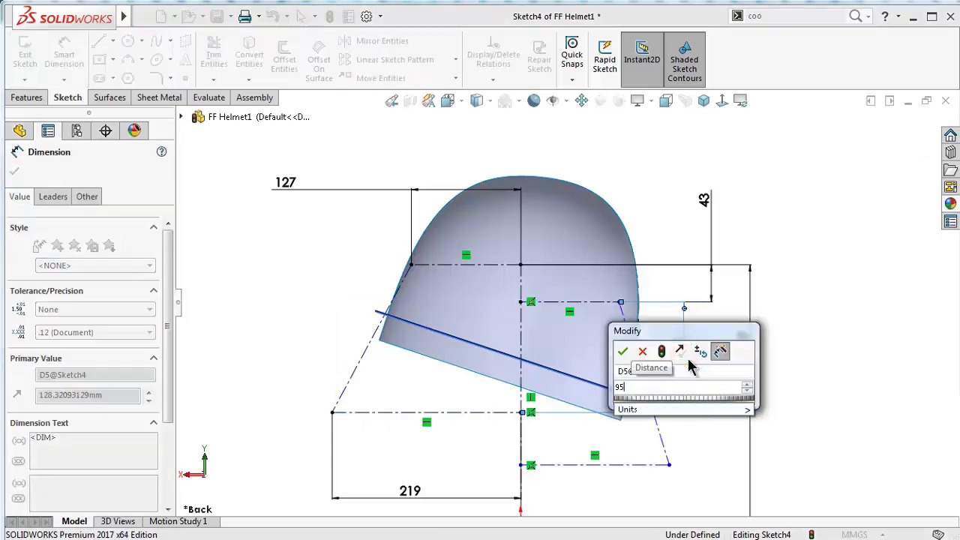
pyautogui.press('Return')
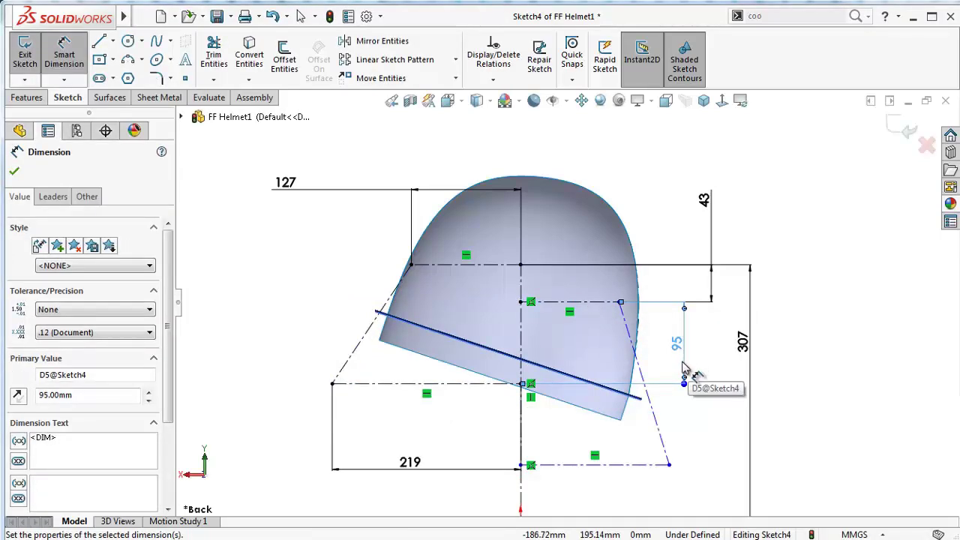
# Give the bottom construction line a length of 205 mm
pyautogui.scroll(-2, 619, 391)
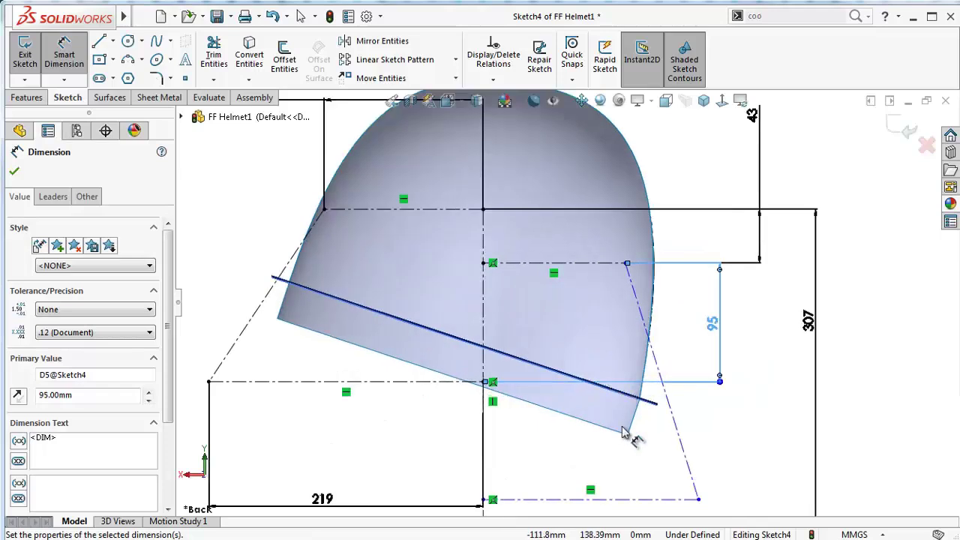
pyautogui.scroll(1, 639, 512)
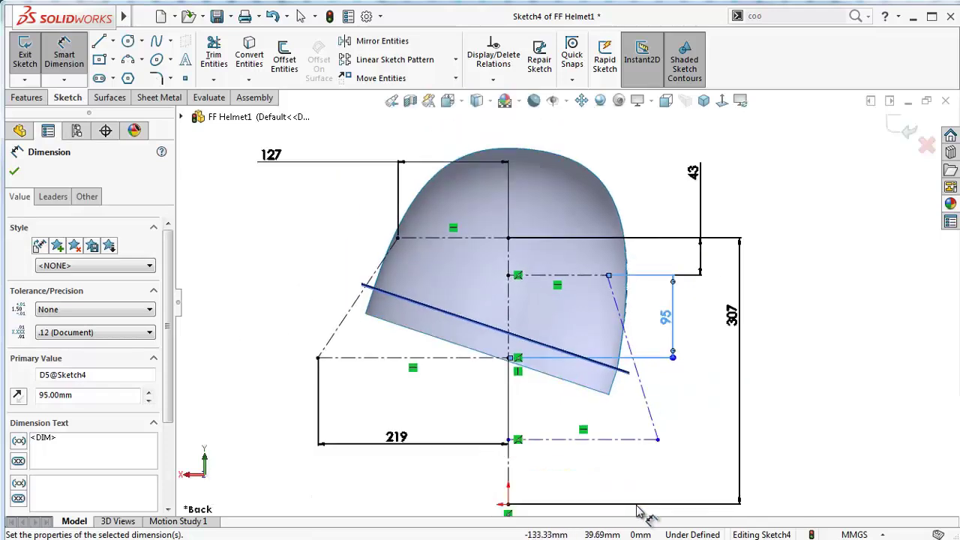
pyautogui.click(638, 443)
pyautogui.click(622, 466)
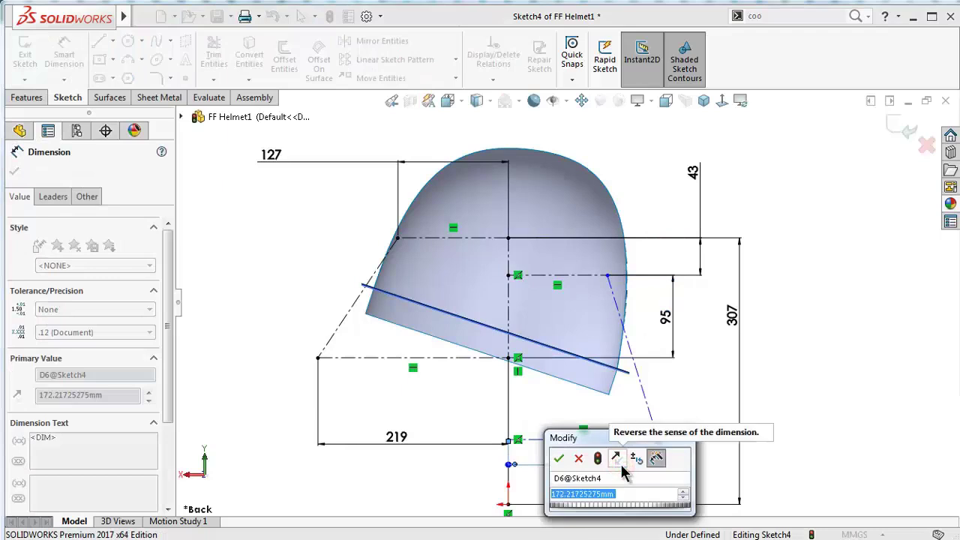
pyautogui.write('205')
pyautogui.press('Return')
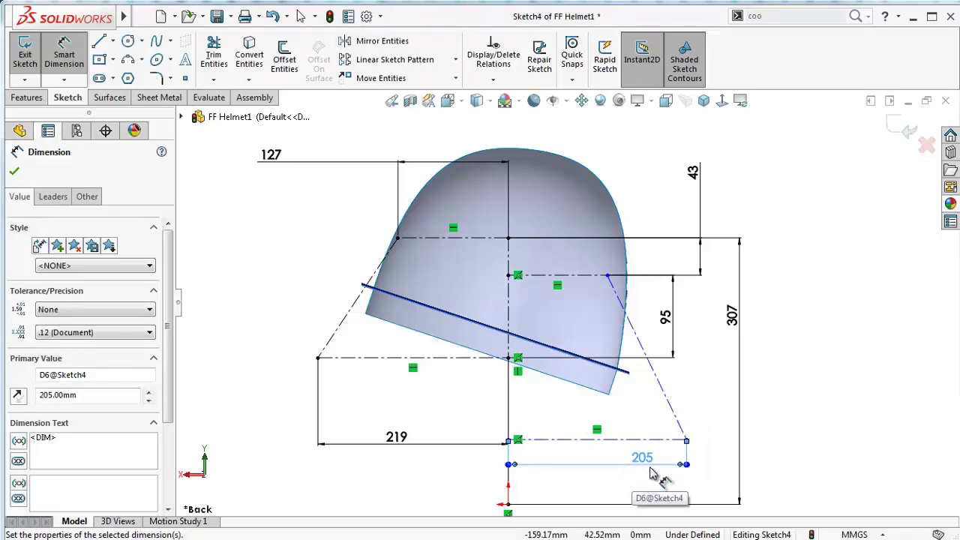
# Set the vertical distance from the bottom line to the upper short line to 201 mm
pyautogui.press('z')
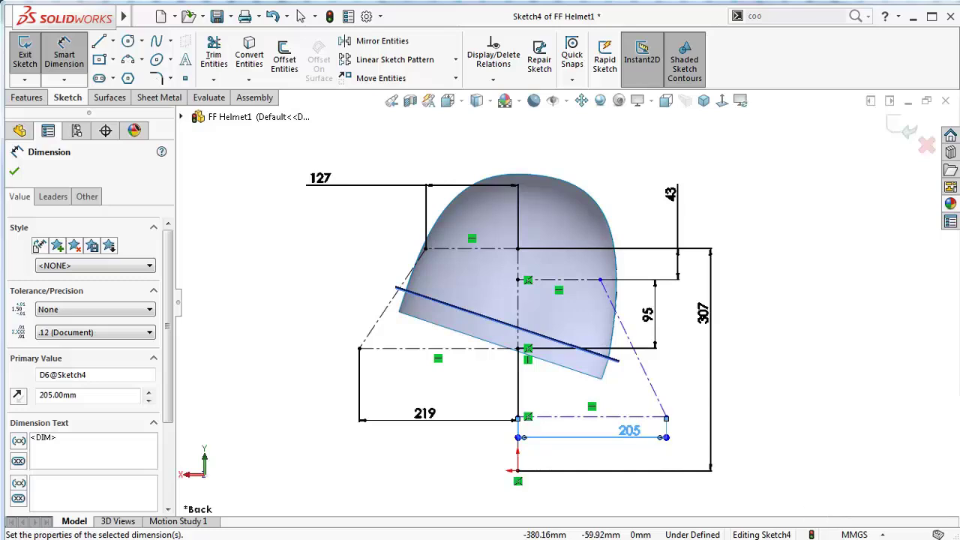
pyautogui.click(111, 98)
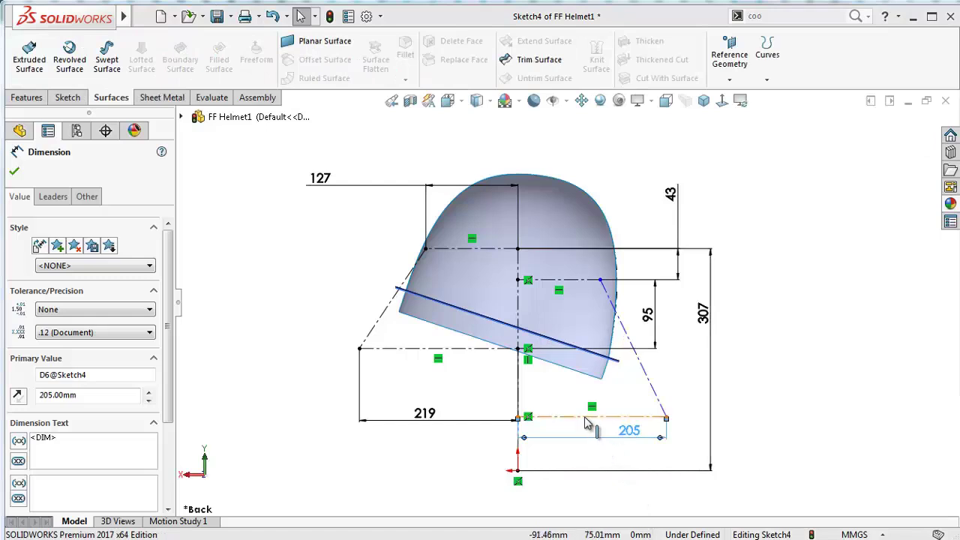
pyautogui.click(831, 406)
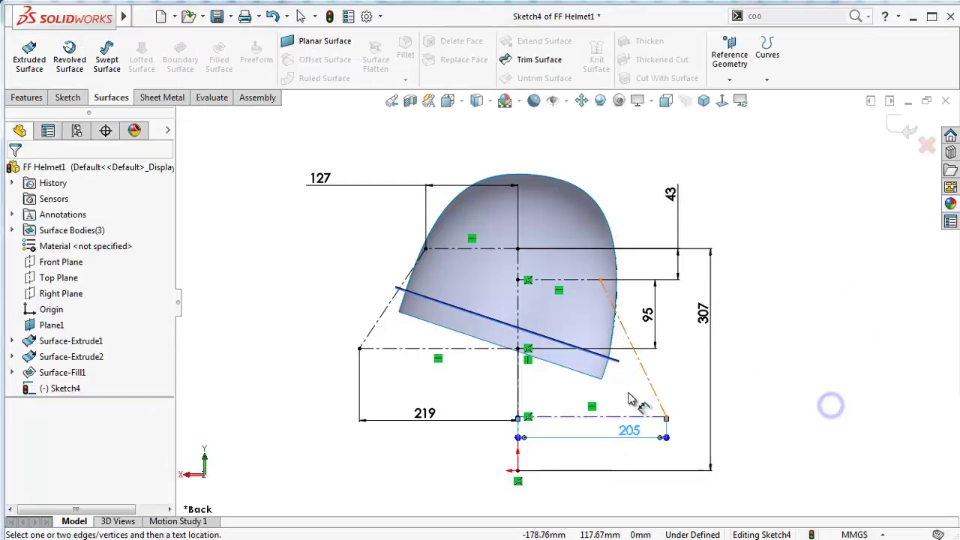
pyautogui.click(575, 418)
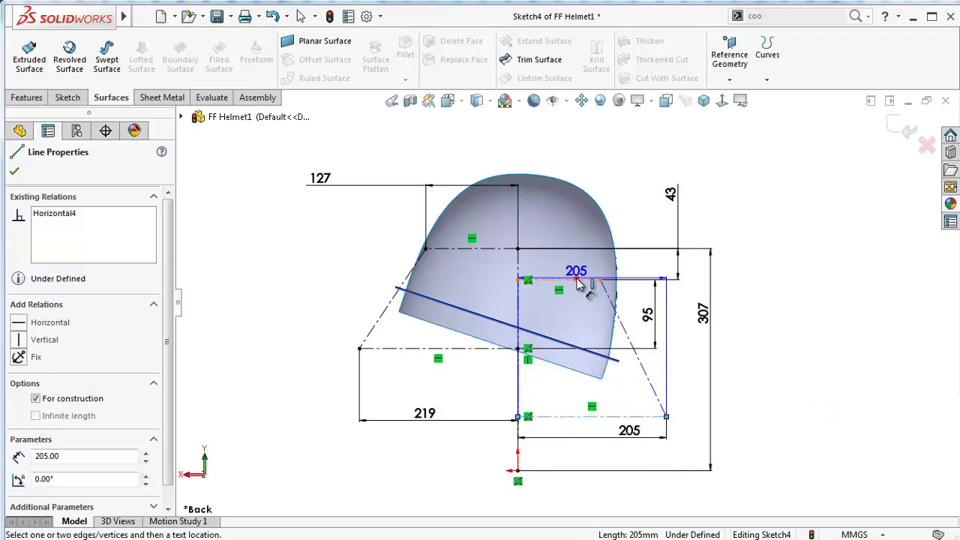
pyautogui.click(576, 280)
pyautogui.click(794, 333)
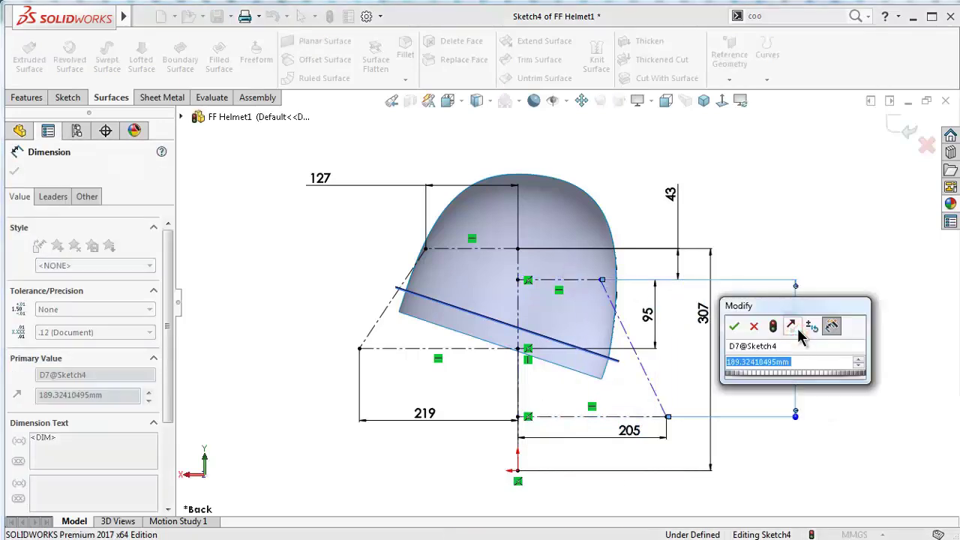
pyautogui.write('2')
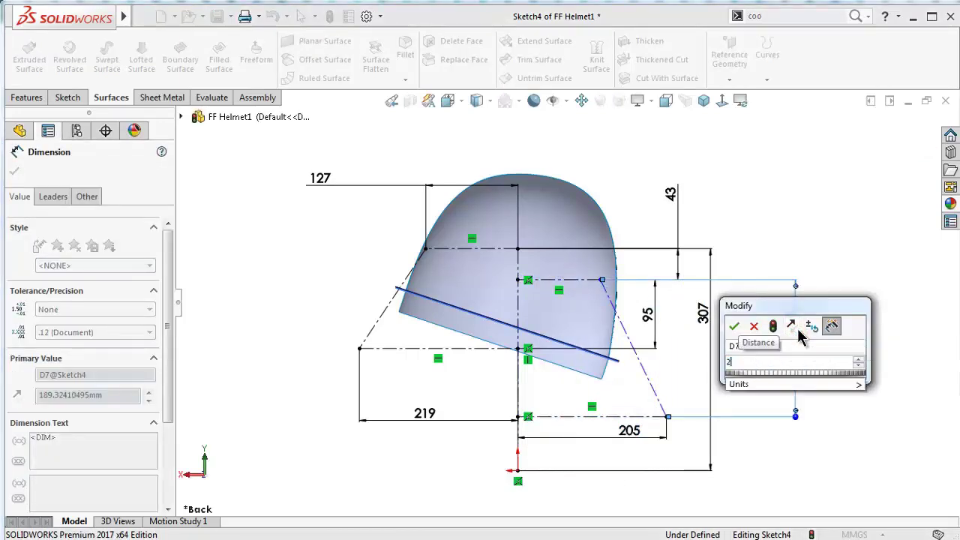
pyautogui.write('0')
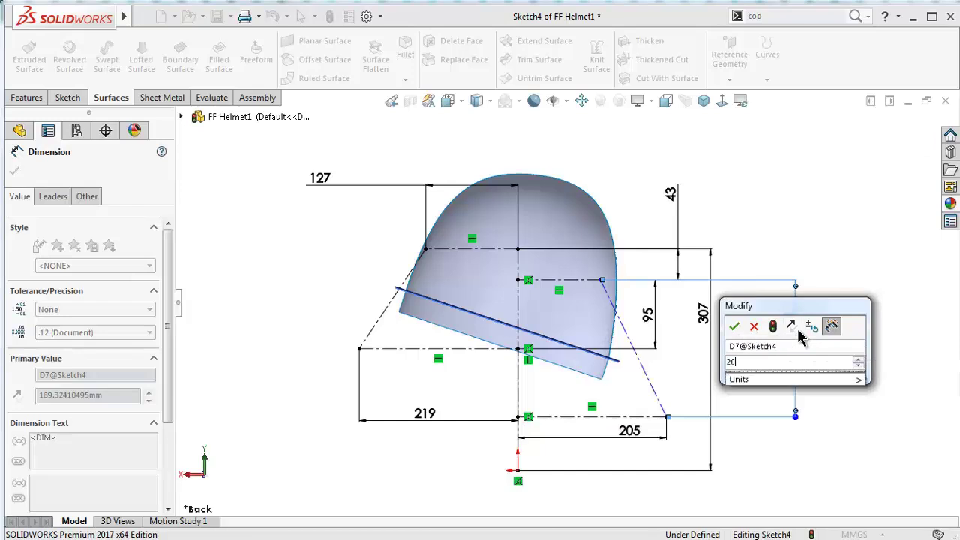
pyautogui.write('1')
pyautogui.press('Return')
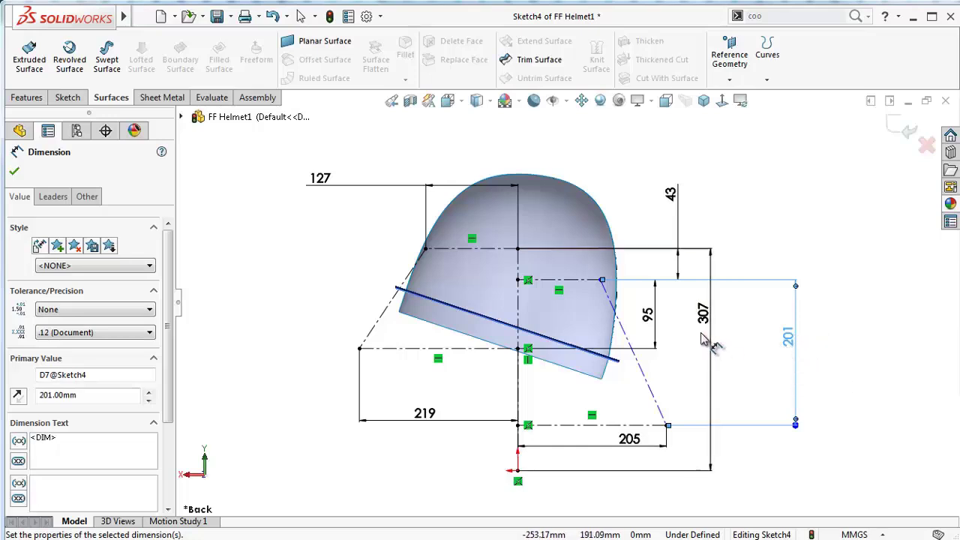
# Dimension the upper short construction line to 115 mm, fully defining the sketch
pyautogui.scroll(-1, 601, 342)
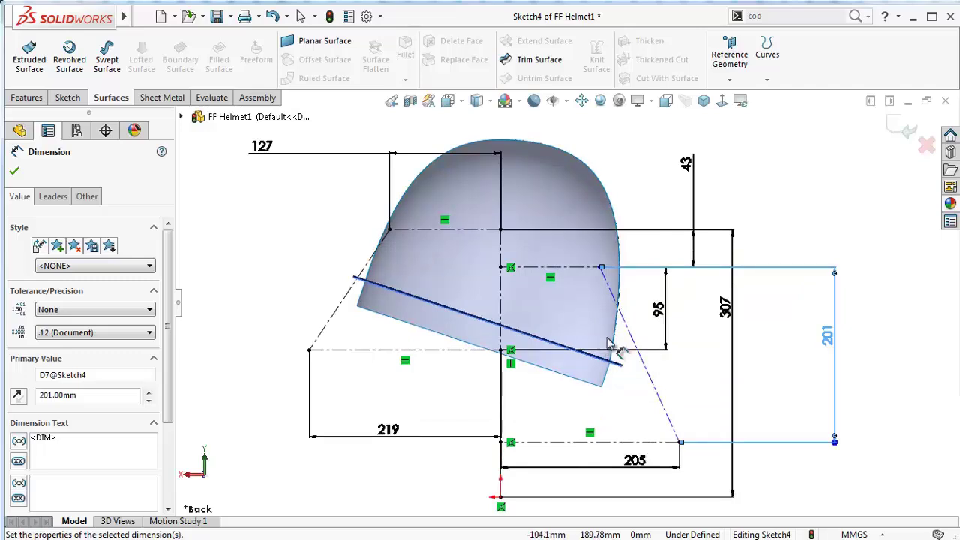
pyautogui.click(578, 270)
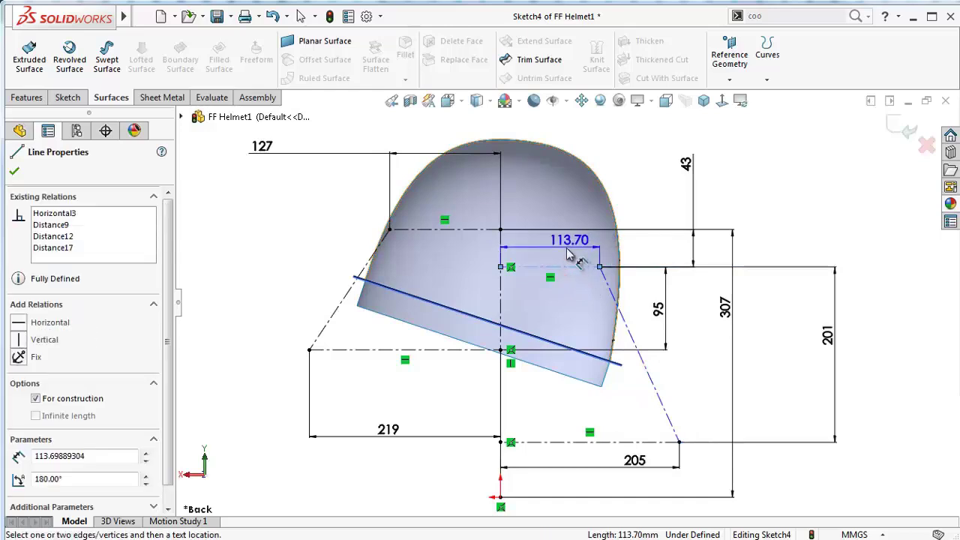
pyautogui.click(568, 256)
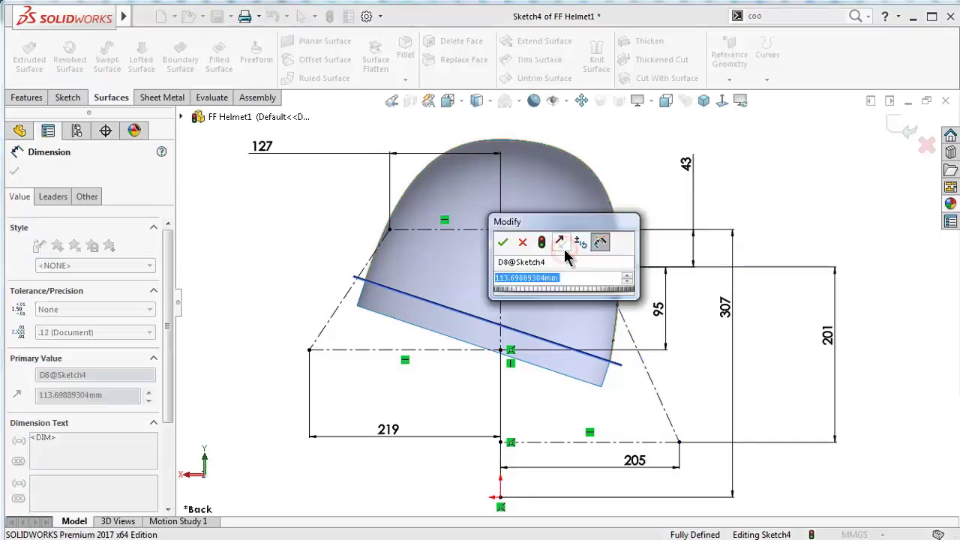
pyautogui.write('115')
pyautogui.press('Return')
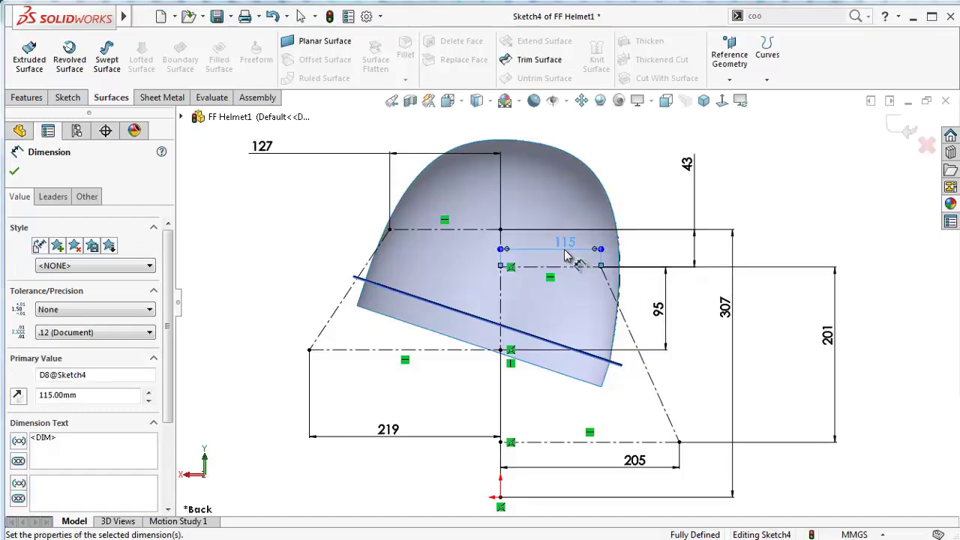
pyautogui.click(837, 204)
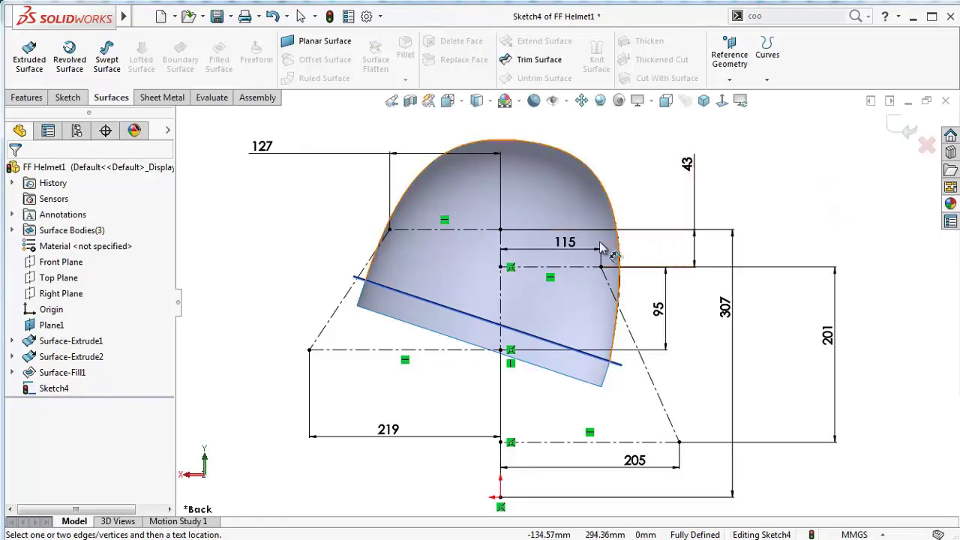
# Reposition the 43, 307, 205 and 219 dimensions closer to their lines
pyautogui.click(548, 256)
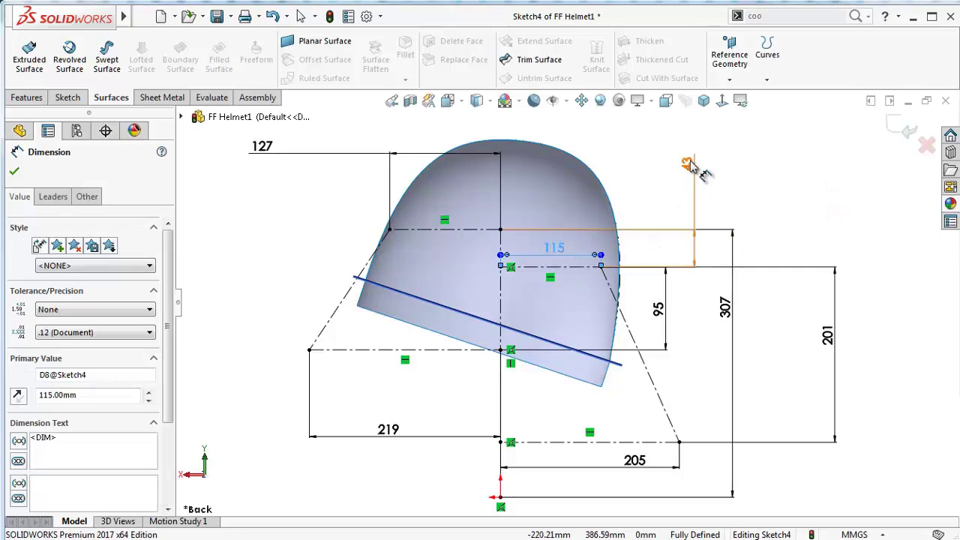
pyautogui.moveTo(686, 153); pyautogui.dragTo(651, 192)
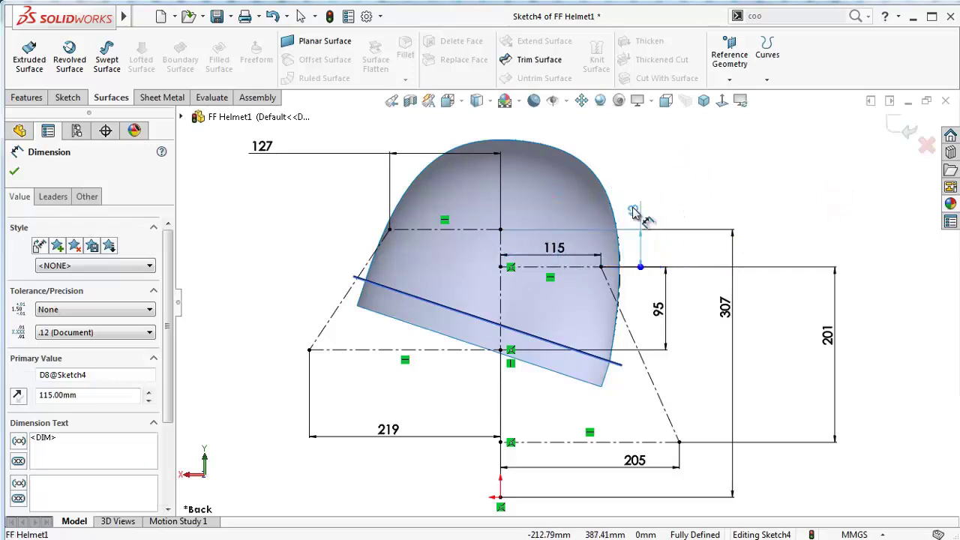
pyautogui.click(638, 180)
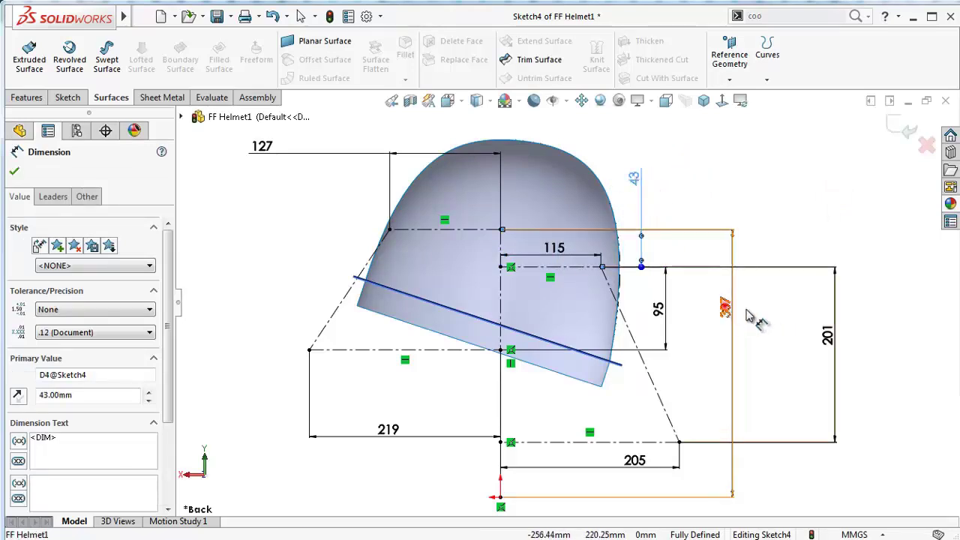
pyautogui.moveTo(724, 306)
pyautogui.mouseDown()
pyautogui.moveTo(862, 338)
pyautogui.moveTo(762, 345)
pyautogui.mouseUp()
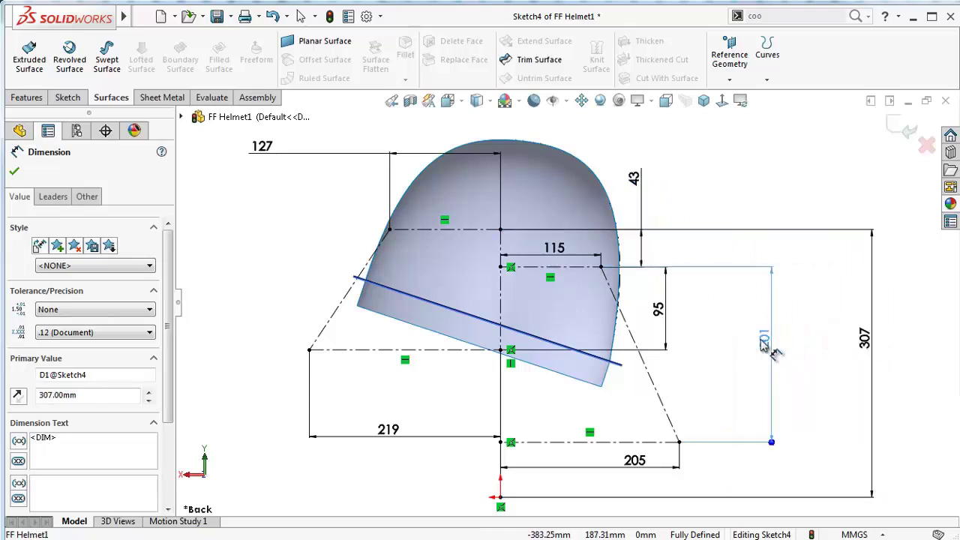
pyautogui.moveTo(630, 459); pyautogui.dragTo(571, 476)
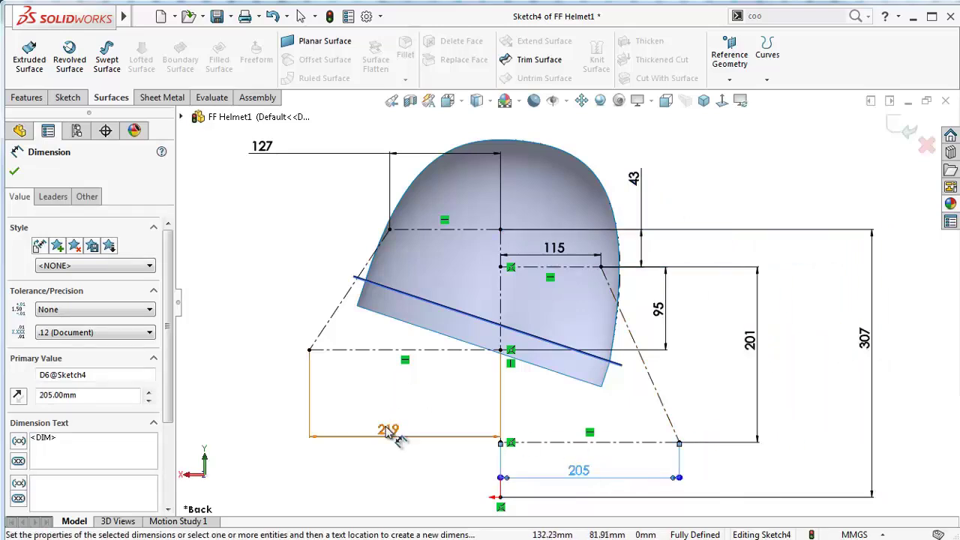
pyautogui.moveTo(386, 427)
pyautogui.mouseDown()
pyautogui.moveTo(413, 417)
pyautogui.moveTo(409, 467)
pyautogui.mouseUp()
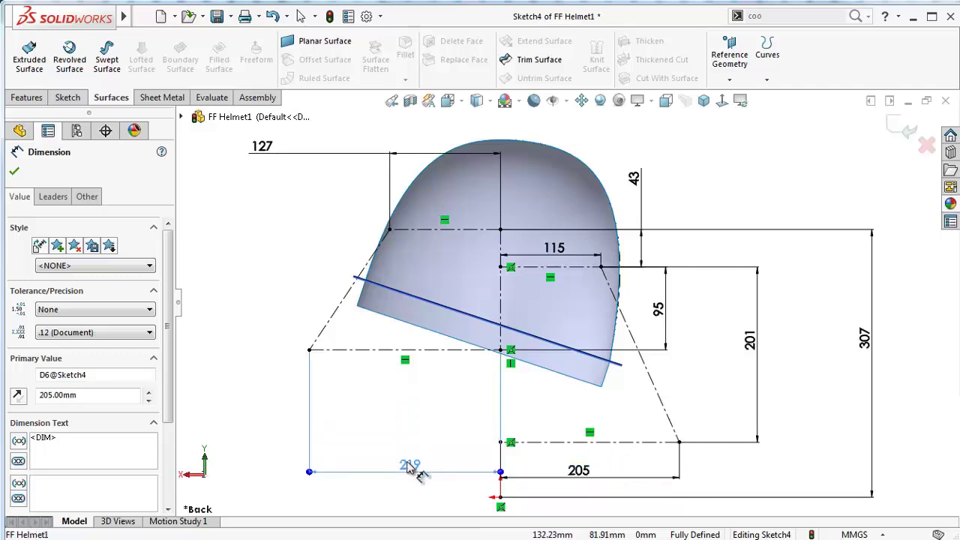
# Move 127 and 115 above the helmet and line up 43 and 95 on the right
pyautogui.press('f')
pyautogui.moveTo(310, 170); pyautogui.dragTo(466, 142)
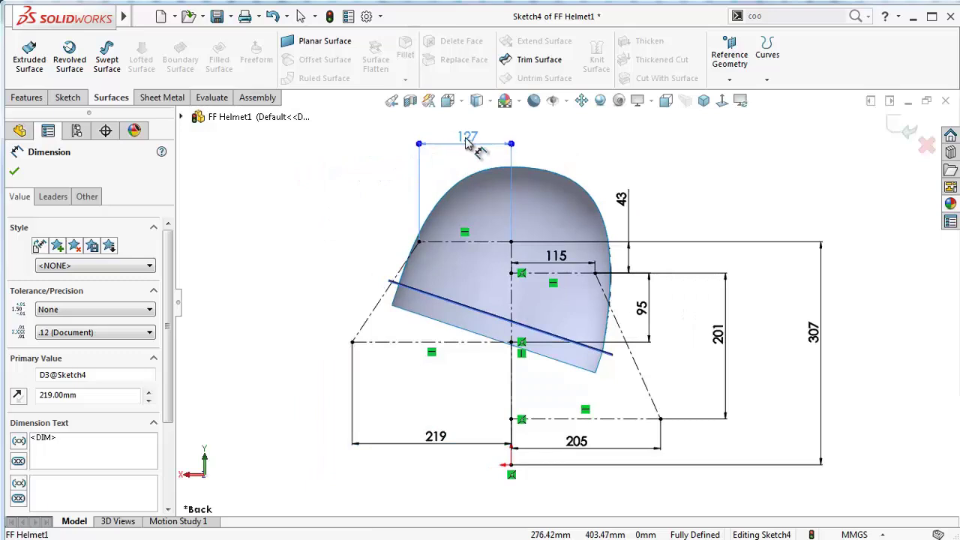
pyautogui.moveTo(556, 256); pyautogui.dragTo(570, 142)
pyautogui.moveTo(622, 196); pyautogui.dragTo(691, 253)
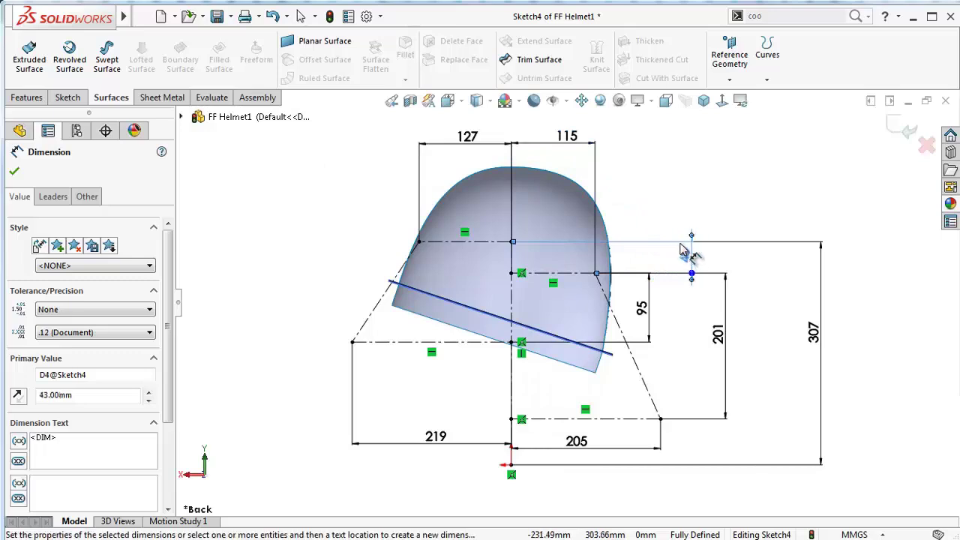
pyautogui.click(662, 173)
pyautogui.moveTo(643, 306); pyautogui.dragTo(670, 323)
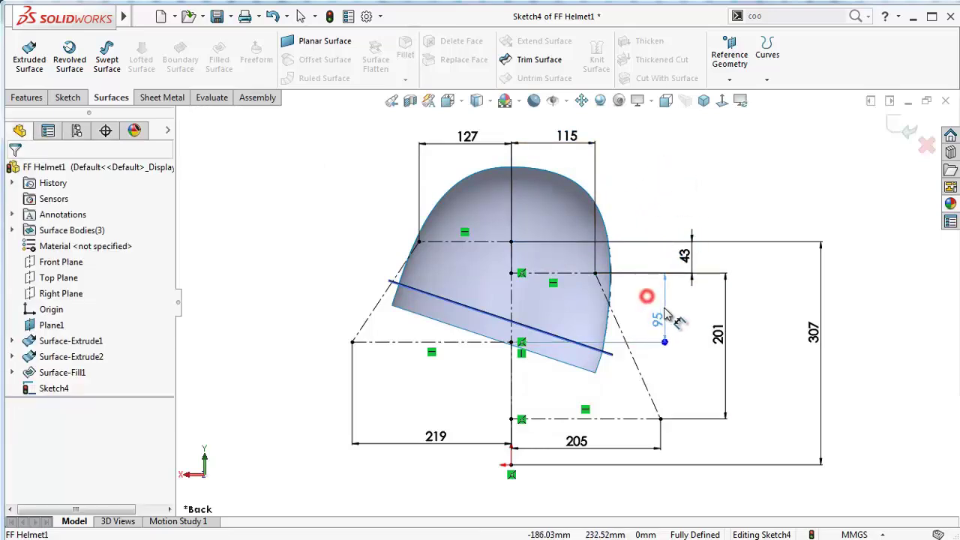
pyautogui.press('Escape')
# Draw a spline from the upper-left profile corner to the lower-left sketch point
pyautogui.scroll(-2, 458, 233)
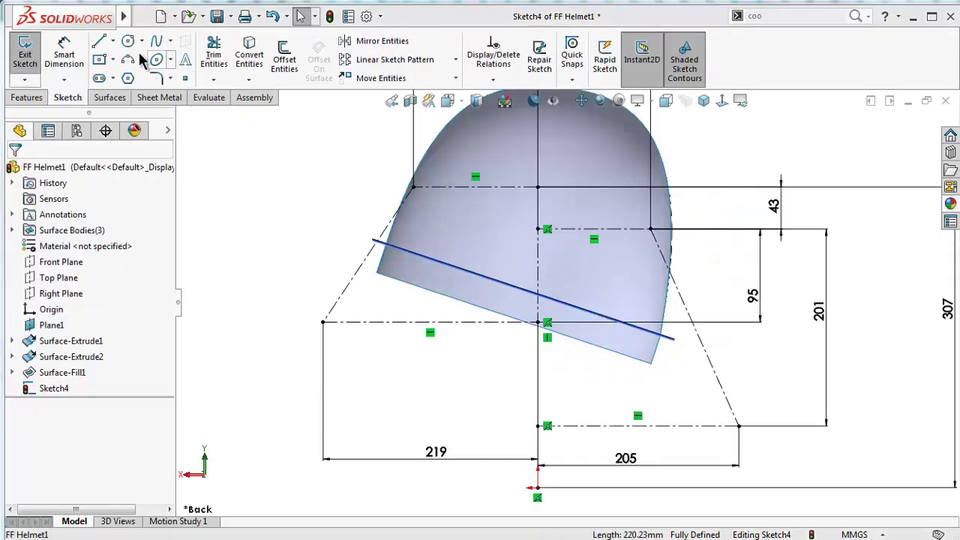
pyautogui.click(154, 43)
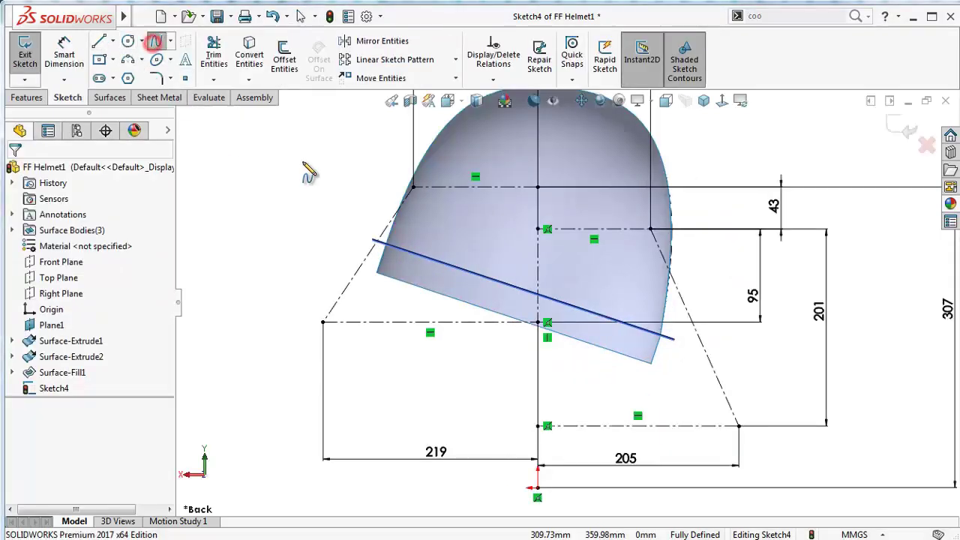
pyautogui.click(412, 188)
pyautogui.click(323, 322)
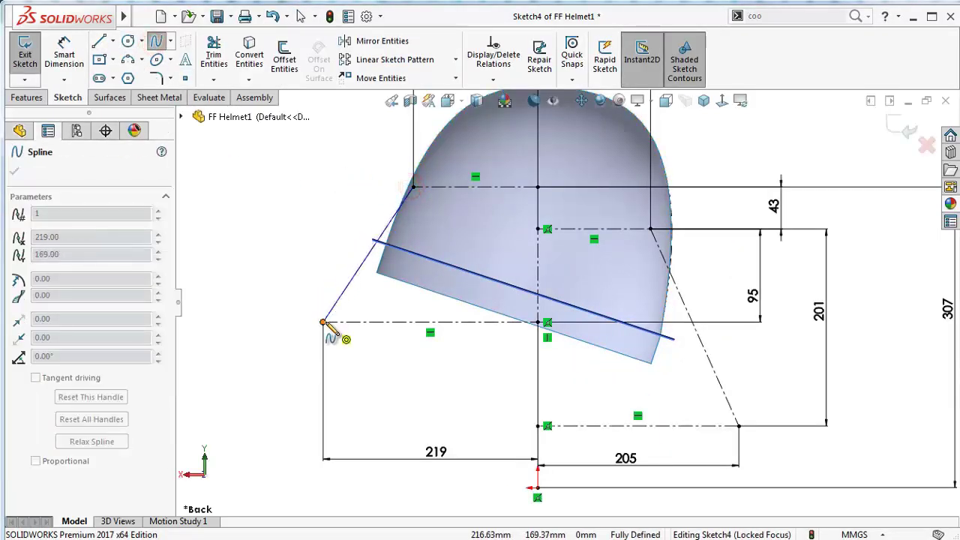
pyautogui.rightClick(285, 324)
pyautogui.click(311, 335)
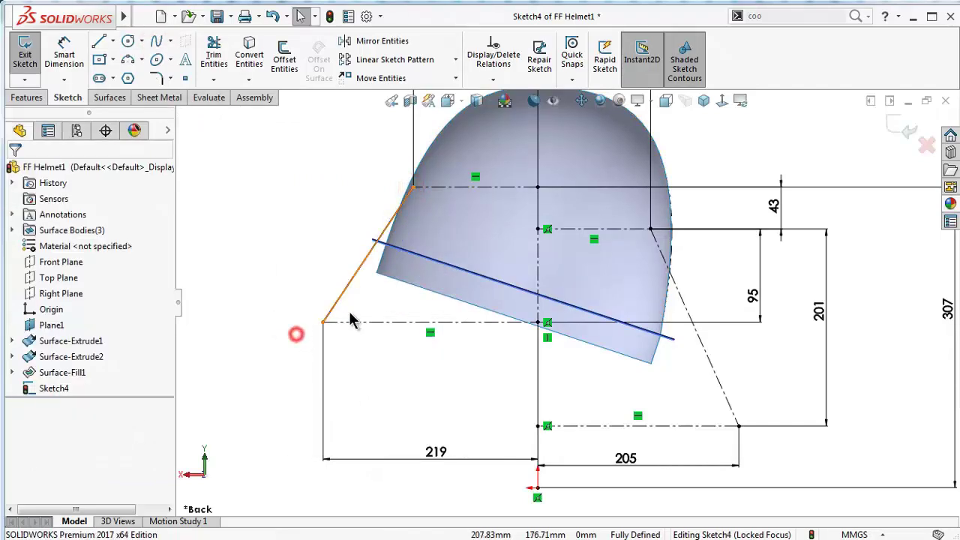
# Drag the spline's tangent handles to bow it outward into a curve
pyautogui.scroll(-4, 364, 295)
pyautogui.click(399, 309)
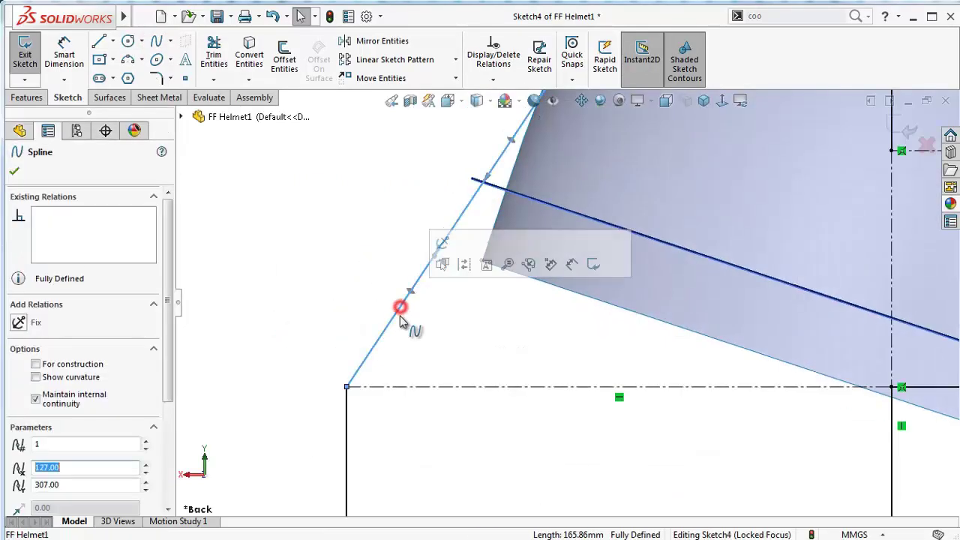
pyautogui.moveTo(411, 297)
pyautogui.mouseDown()
pyautogui.moveTo(408, 285)
pyautogui.moveTo(382, 285)
pyautogui.mouseUp()
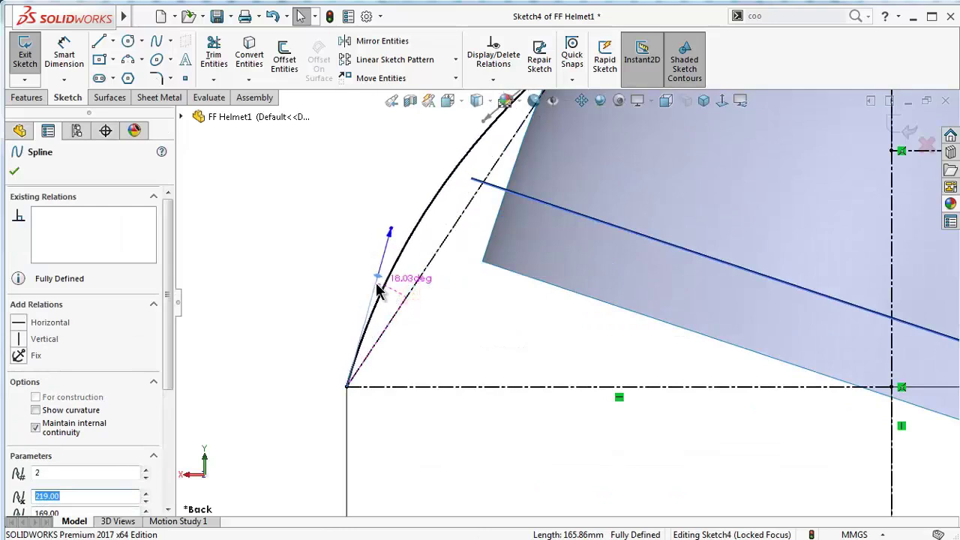
pyautogui.keyDown('ctrl'); pyautogui.moveTo(441, 118); pyautogui.dragTo(507, 208, button='middle'); pyautogui.keyUp('ctrl')
pyautogui.scroll(5, 593, 195)
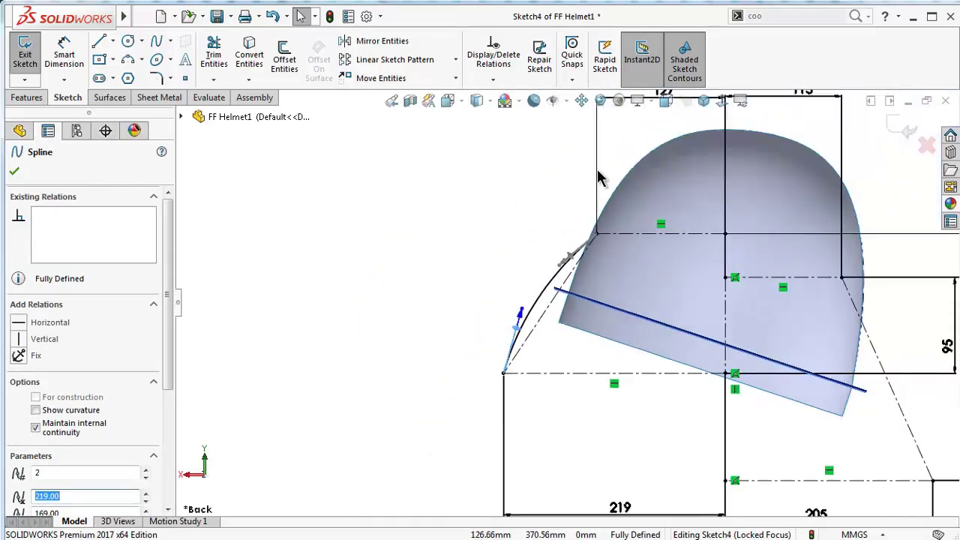
pyautogui.scroll(-3, 678, 281)
pyautogui.moveTo(339, 311); pyautogui.dragTo(341, 217, button='right')
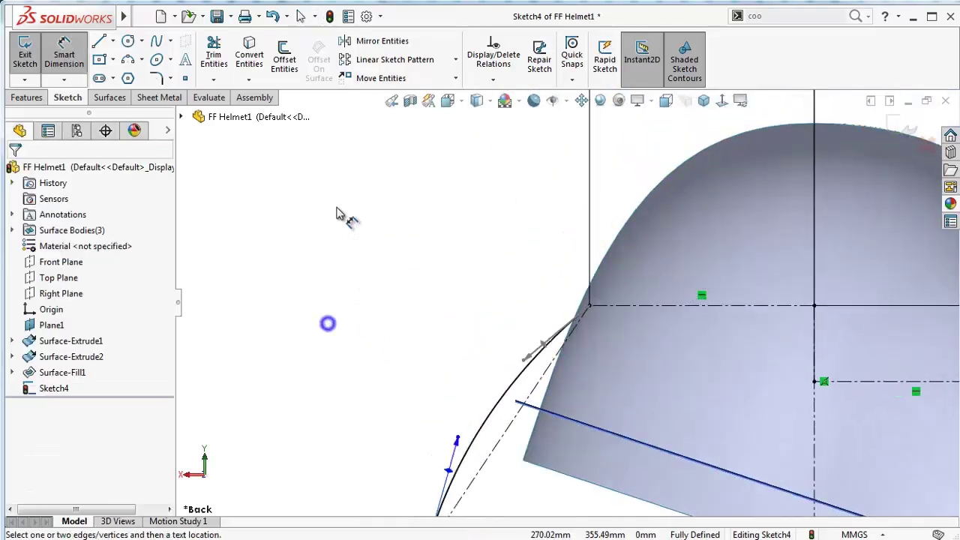
pyautogui.scroll(2, 525, 389)
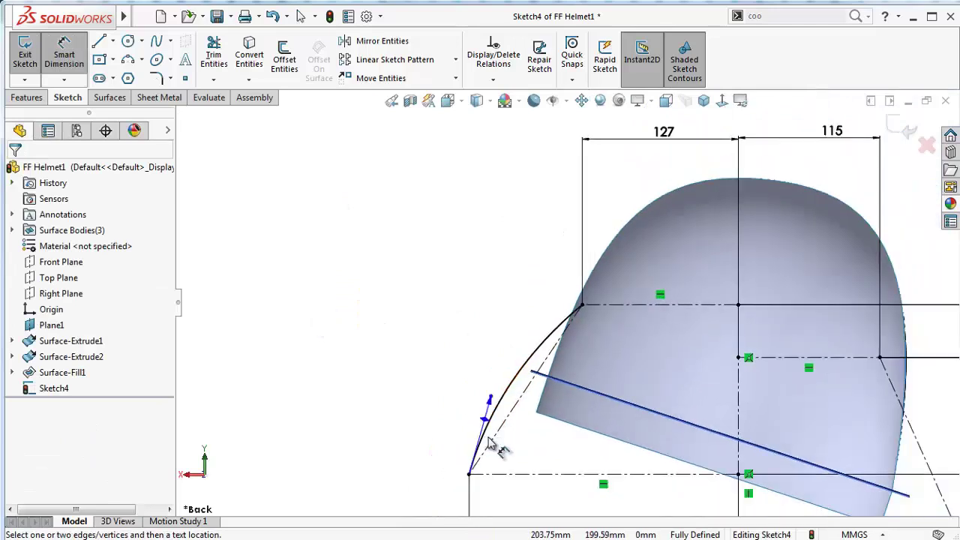
# Set the spline's lower tangent angle to 65° from the horizontal construction line
pyautogui.click(486, 422)
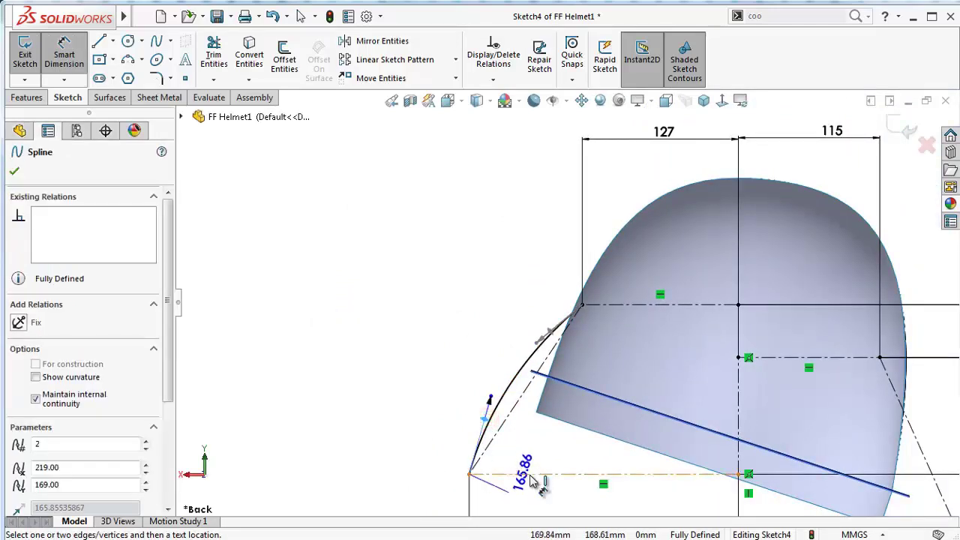
pyautogui.click(537, 473)
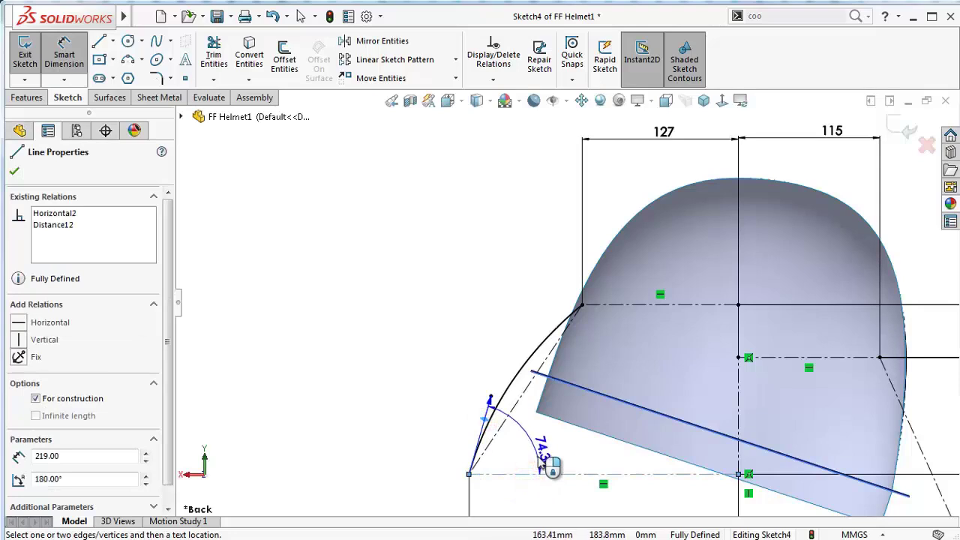
pyautogui.click(541, 463)
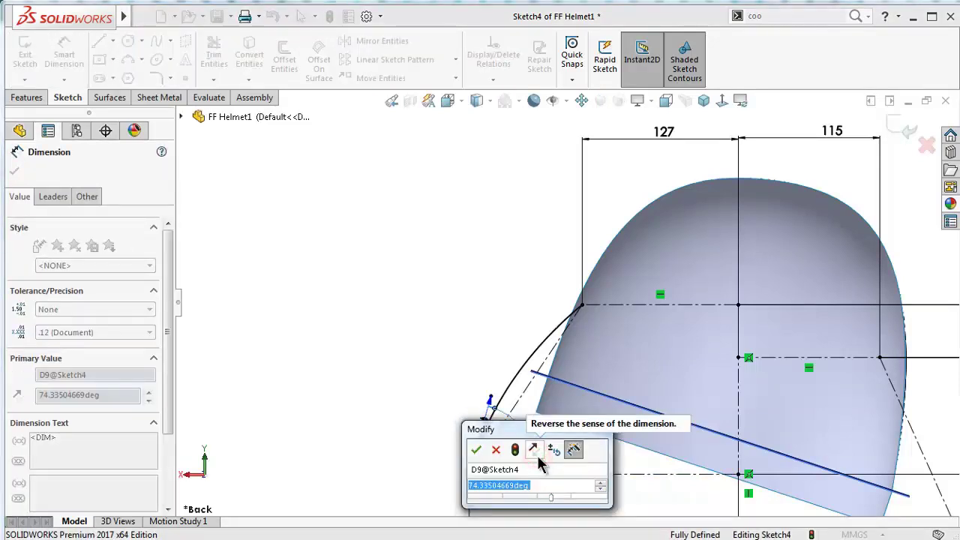
pyautogui.write('56')
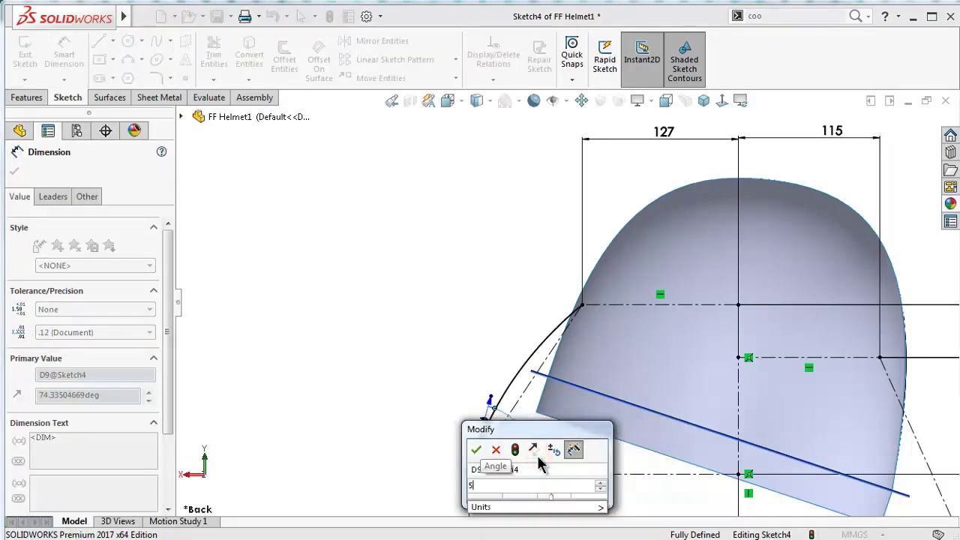
pyautogui.press('BackSpace')
pyautogui.write('6')
pyautogui.press('Return')
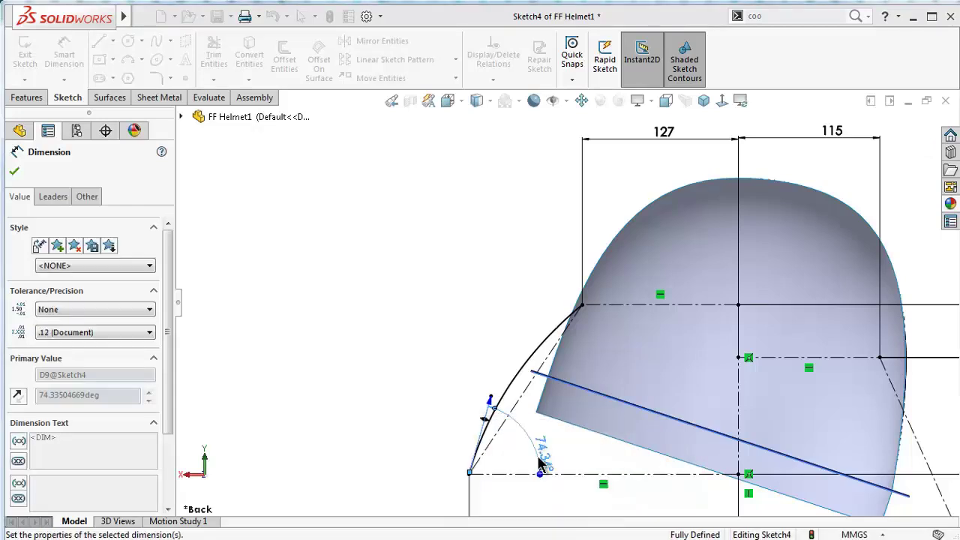
# Give the lower tangent handle a length of 85 mm
pyautogui.click(502, 410)
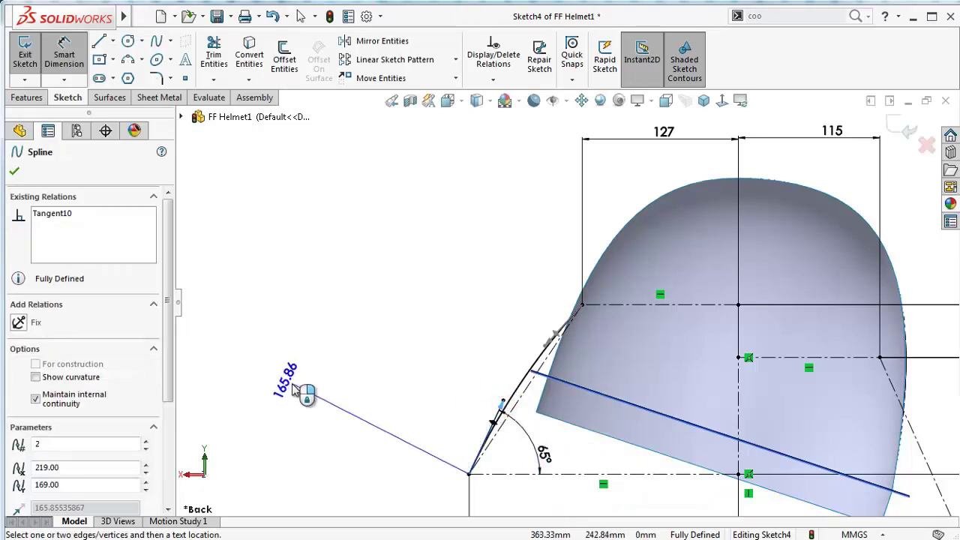
pyautogui.click(368, 382)
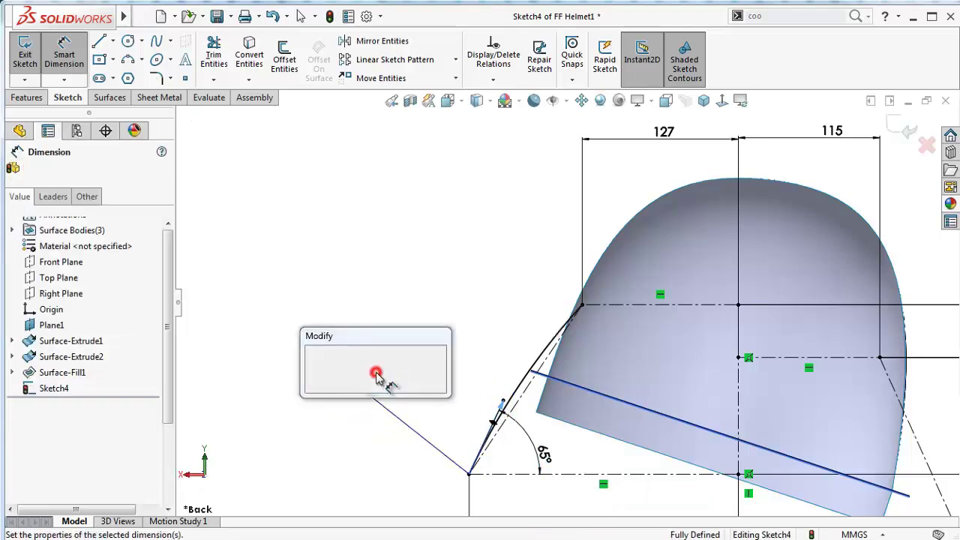
pyautogui.write('85')
pyautogui.press('Return')
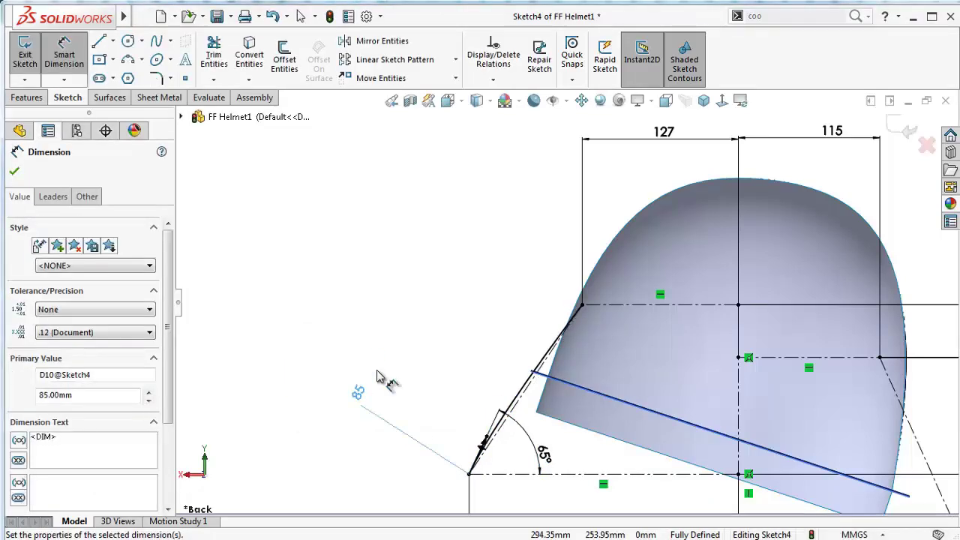
pyautogui.scroll(-3, 604, 315)
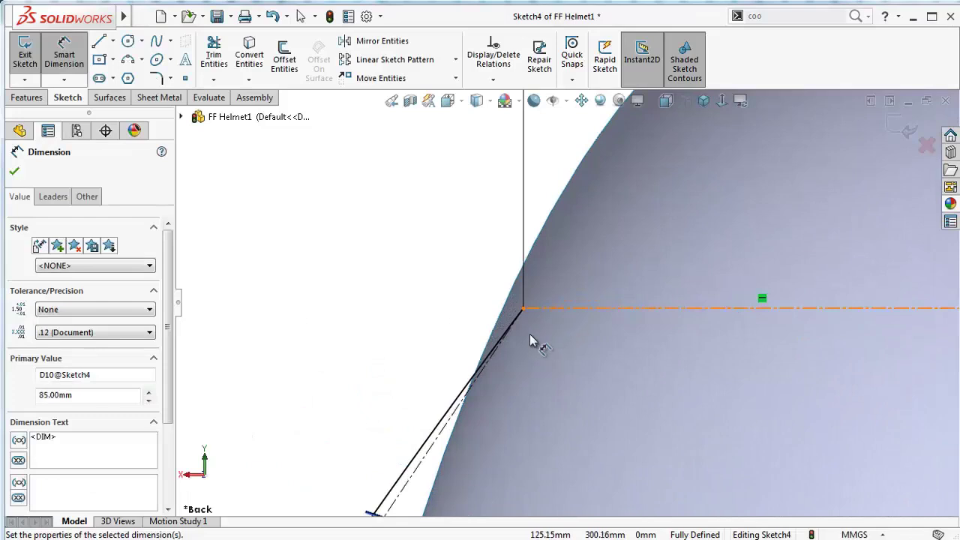
pyautogui.scroll(-1, 532, 339)
# Dimension the upper tangent handle length to 130 mm
pyautogui.click(493, 369)
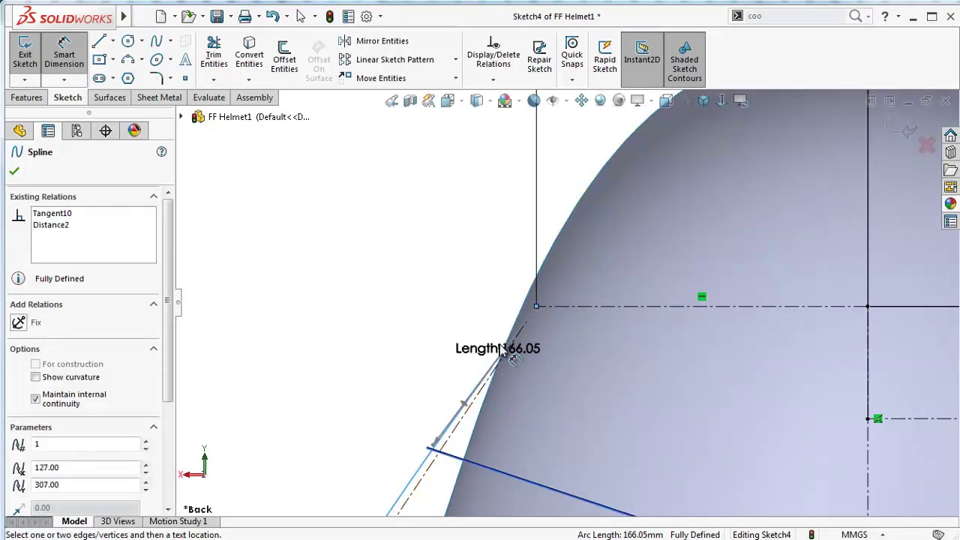
pyautogui.click(463, 403)
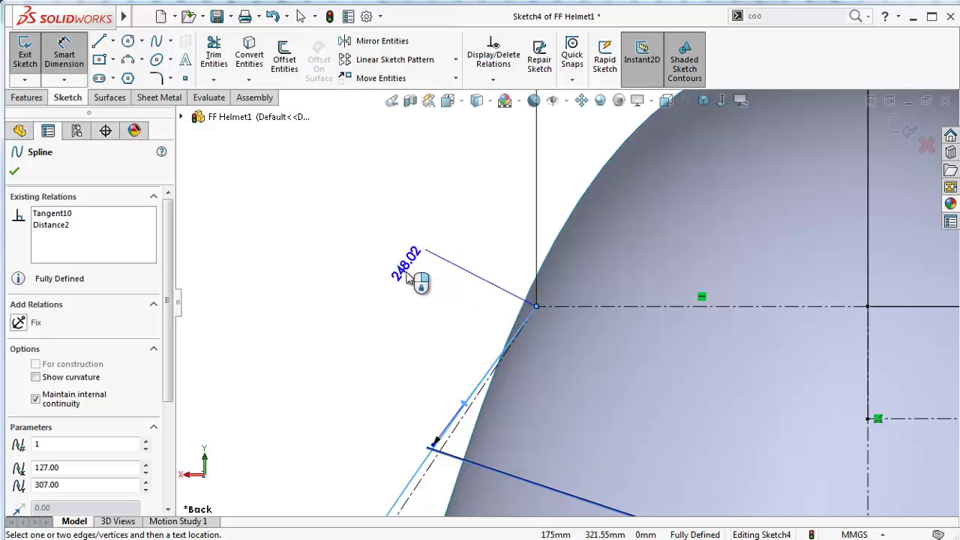
pyautogui.click(397, 289)
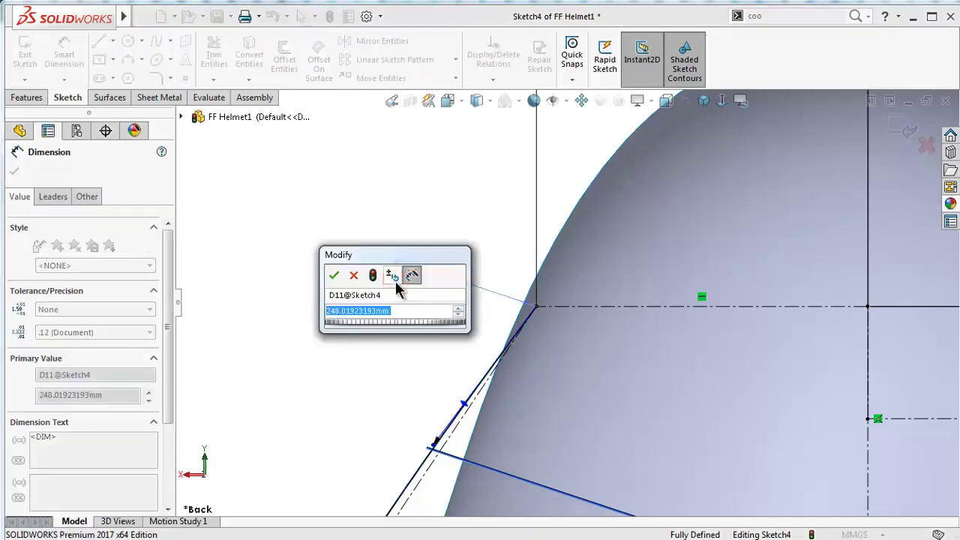
pyautogui.write('130')
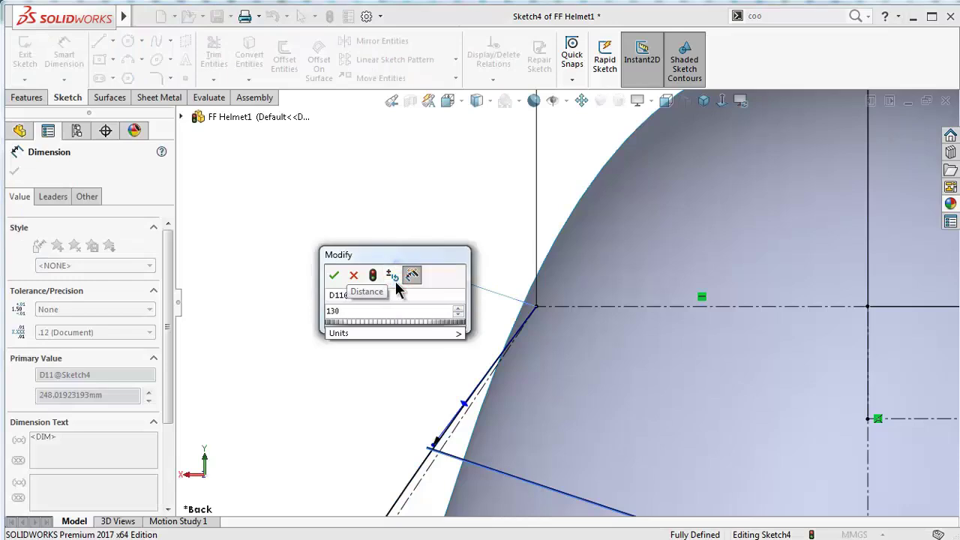
pyautogui.press('Return')
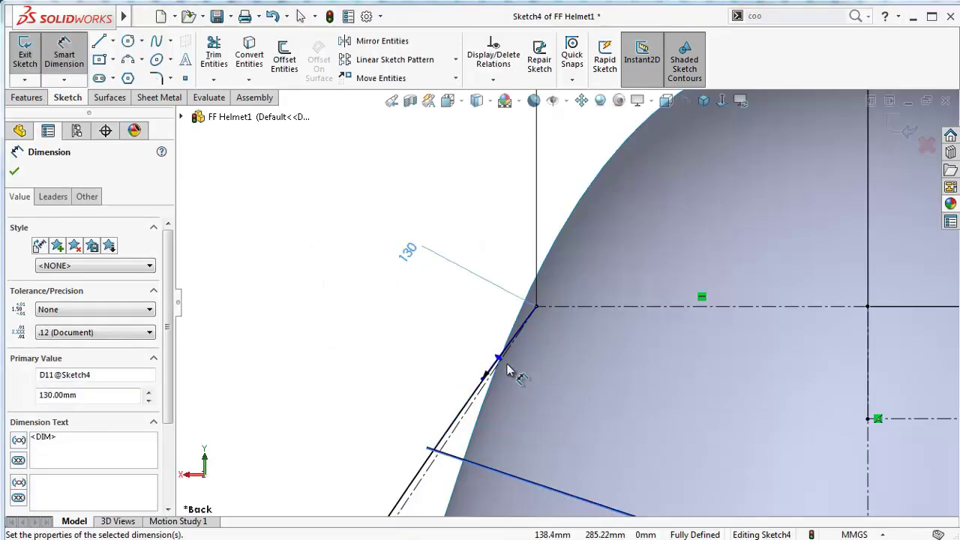
# Set the upper tangent angle to 130° from the horizontal centerline
pyautogui.click(502, 360)
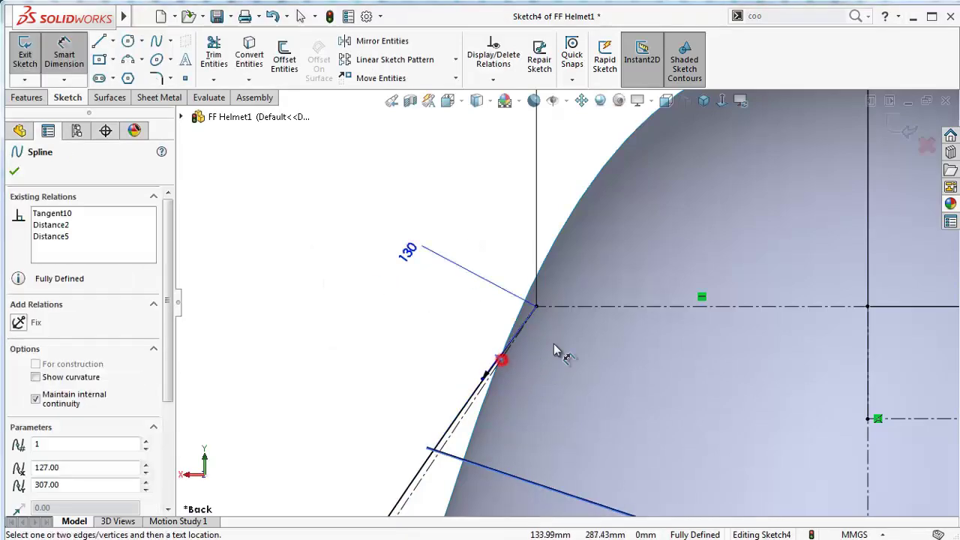
pyautogui.click(588, 307)
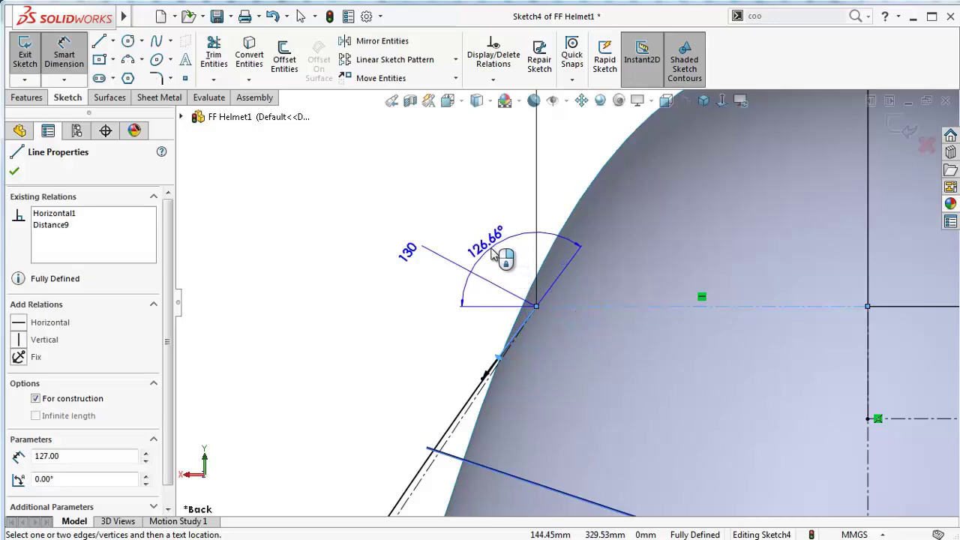
pyautogui.click(493, 255)
pyautogui.write('130')
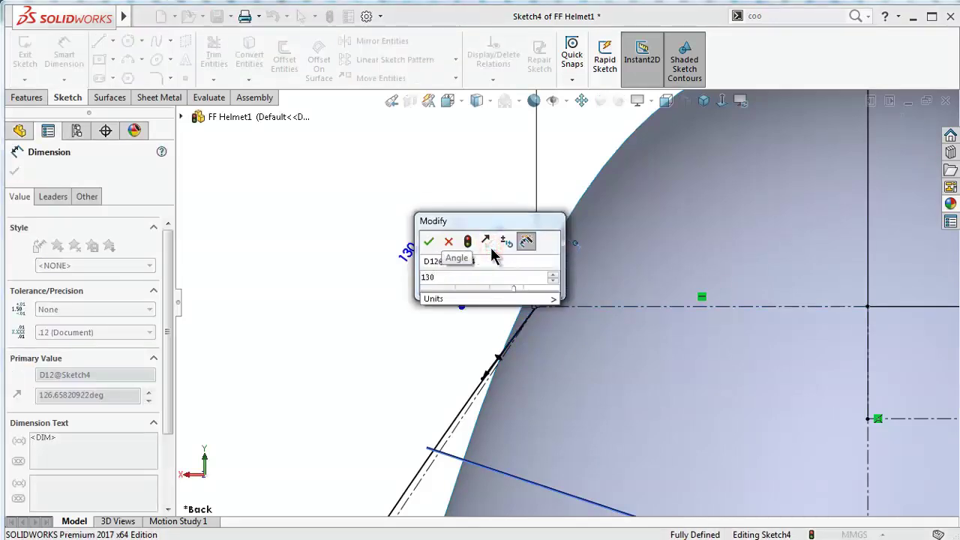
pyautogui.press('Return')
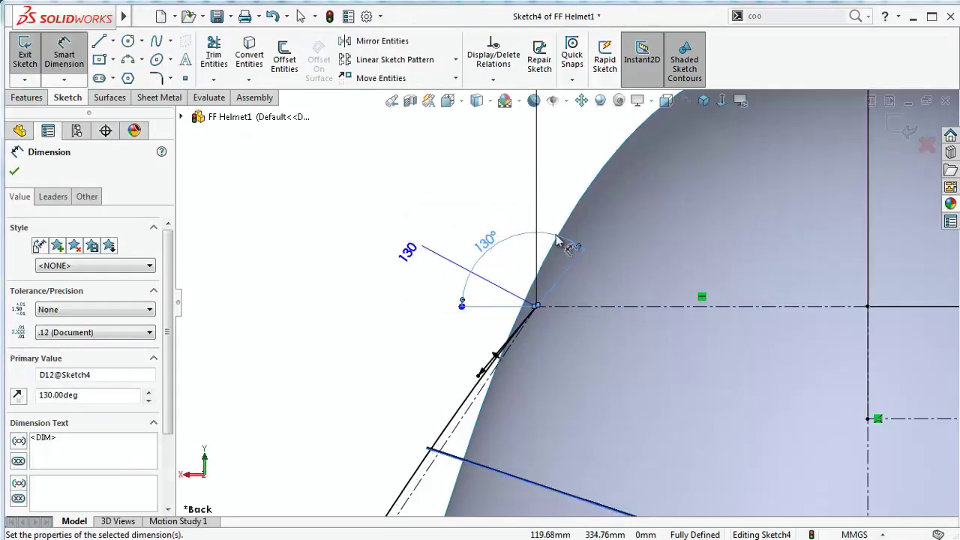
pyautogui.click(293, 255)
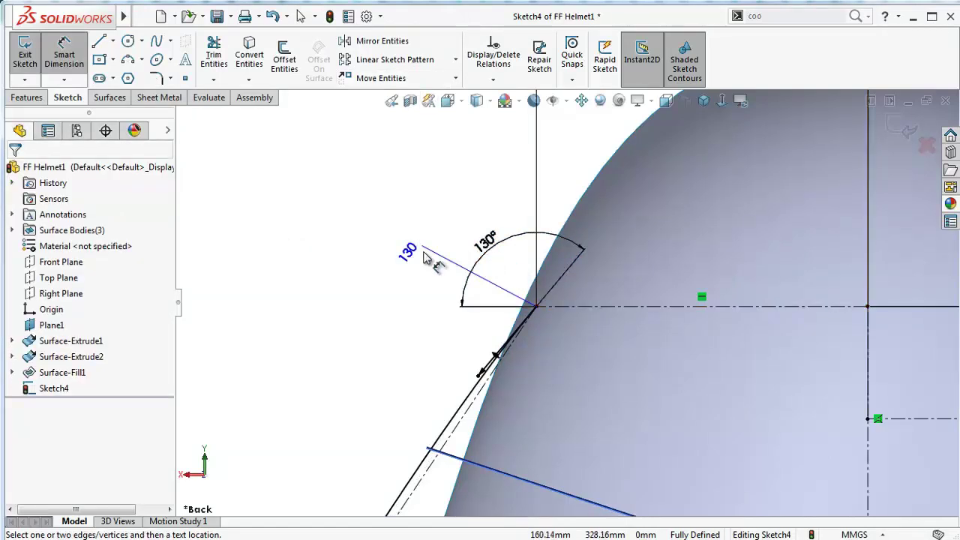
# Move the 130 length label to a clearer spot and fit the sketch in view
pyautogui.click(399, 253)
pyautogui.click(330, 379)
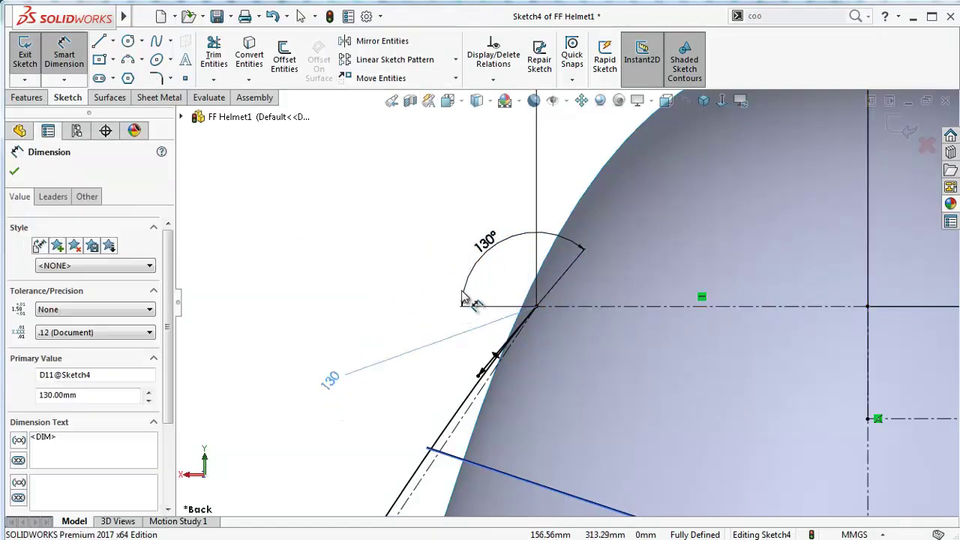
pyautogui.click(333, 289)
pyautogui.press('f')
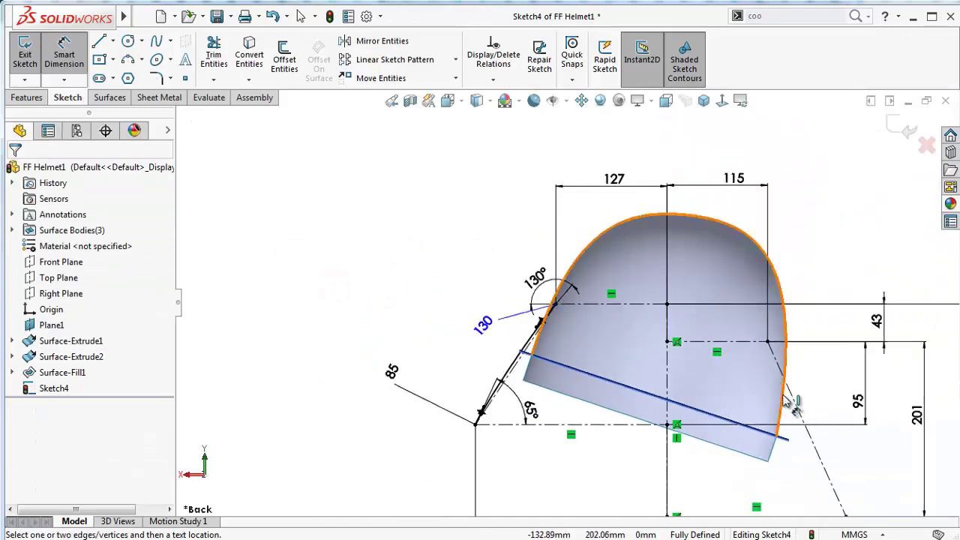
pyautogui.scroll(-3, 786, 393)
pyautogui.scroll(4, 788, 390)
pyautogui.scroll(-1, 784, 403)
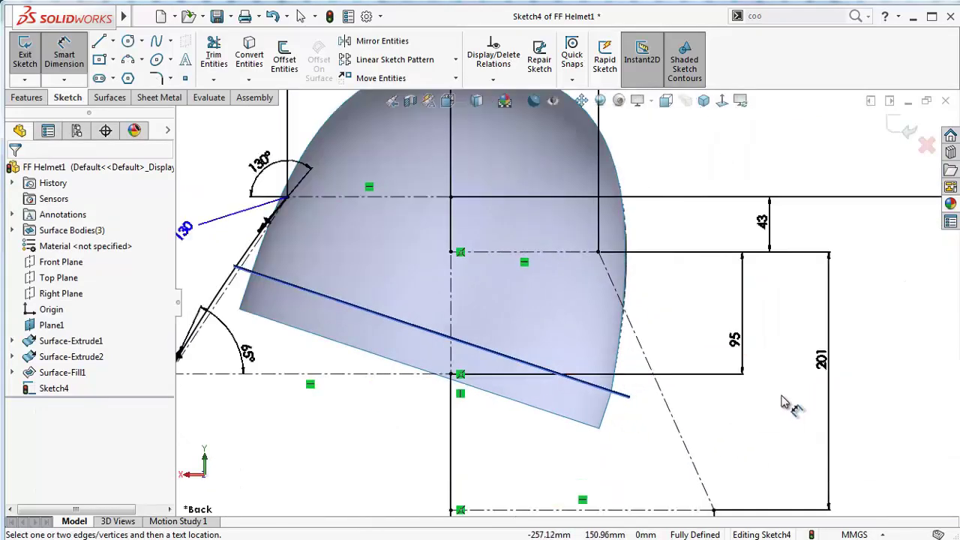
pyautogui.click(64, 54)
# Draw a spline from the right corner point to the bottom corner point and bend it
pyautogui.click(159, 43)
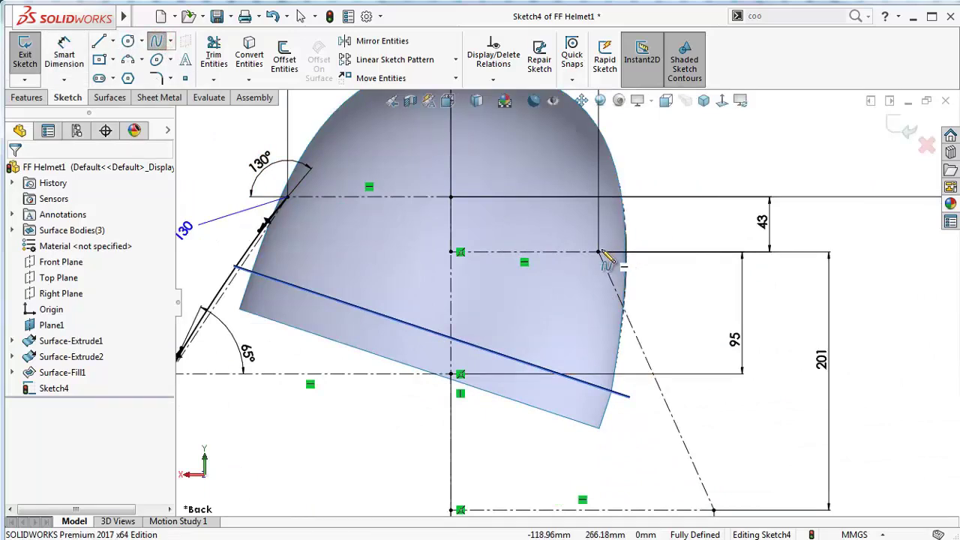
pyautogui.click(598, 252)
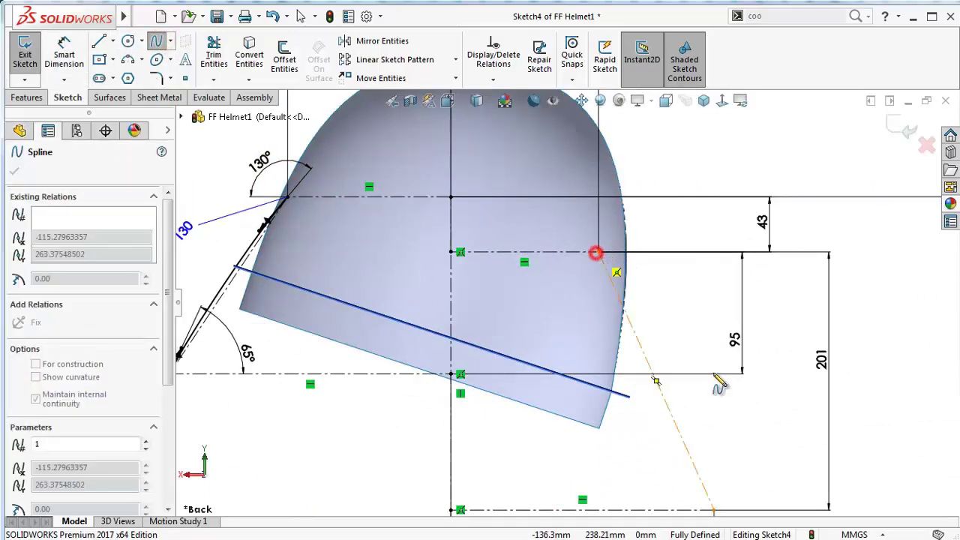
pyautogui.click(715, 511)
pyautogui.rightClick(768, 480)
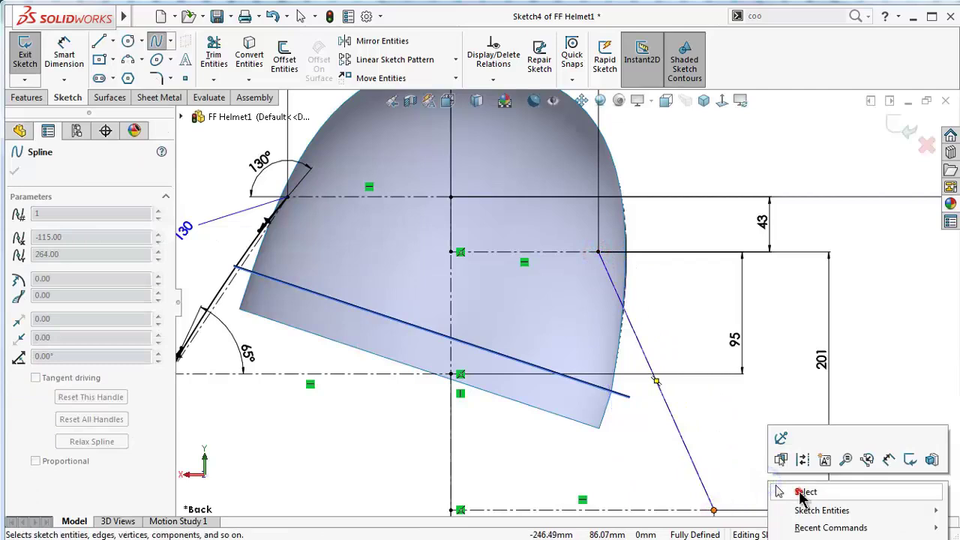
pyautogui.click(802, 493)
pyautogui.click(696, 464)
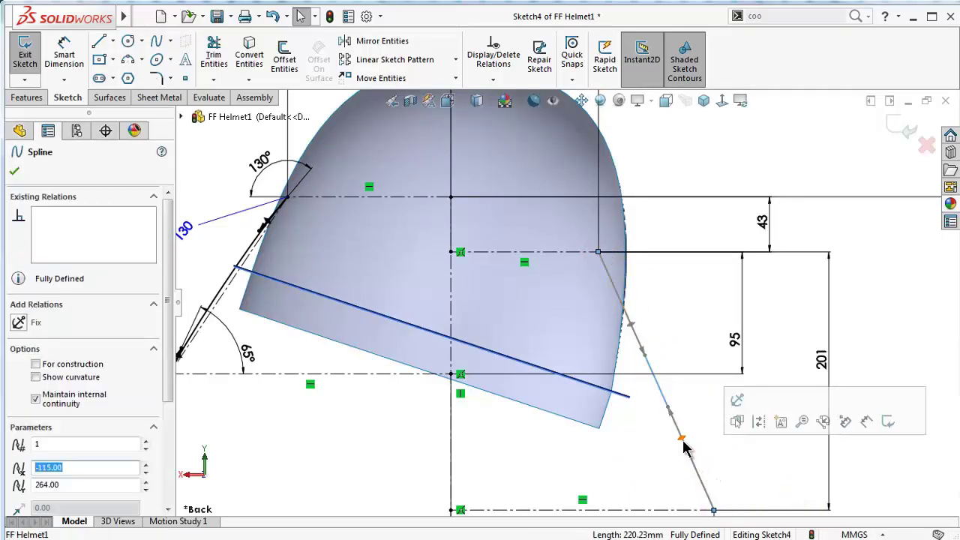
pyautogui.moveTo(683, 441); pyautogui.dragTo(688, 435)
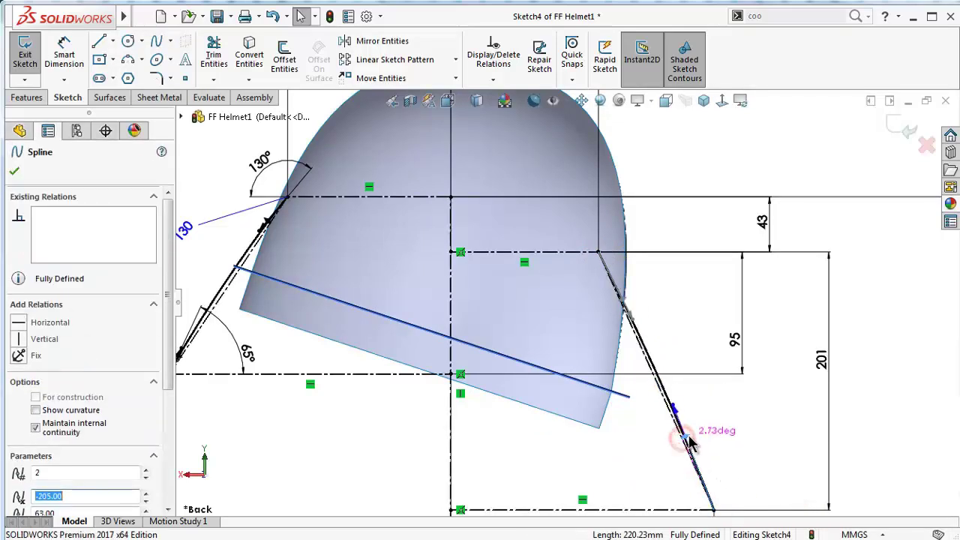
pyautogui.press('f')
pyautogui.click(776, 465)
# Set the spline's lower tangent to 75° from the horizontal centerline
pyautogui.press('d')
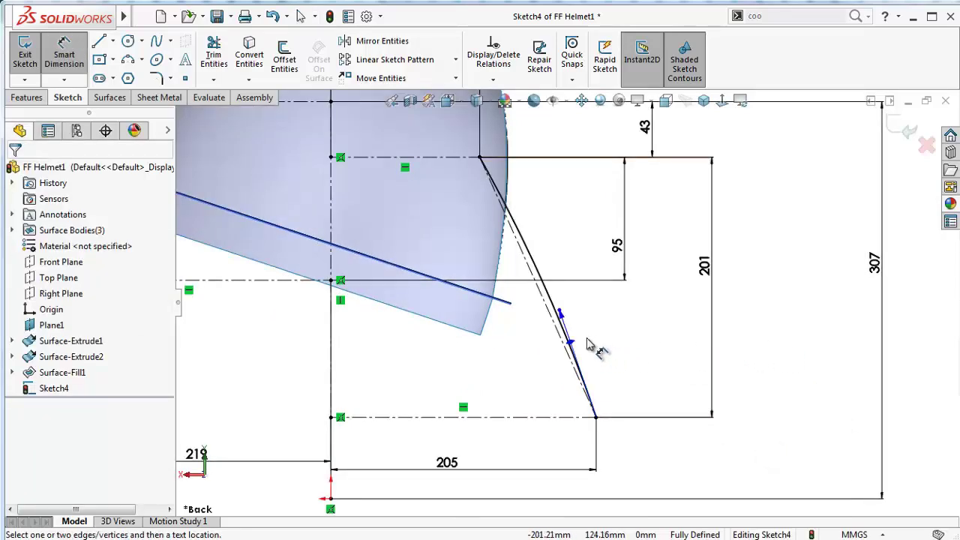
pyautogui.click(574, 344)
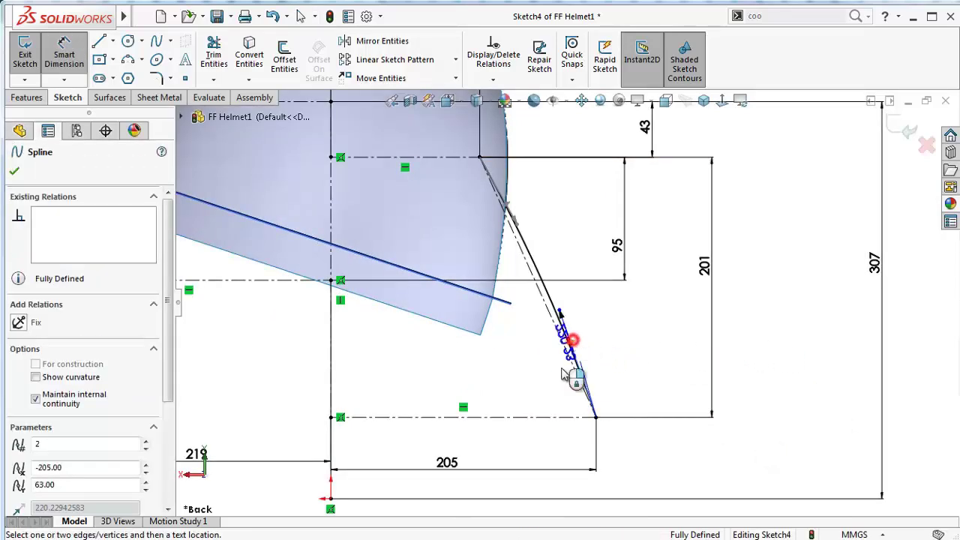
pyautogui.click(559, 417)
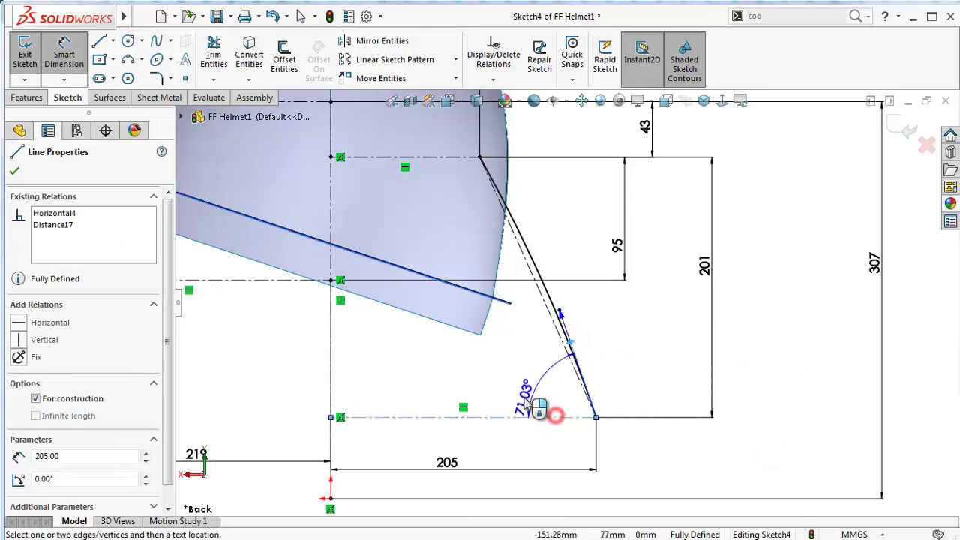
pyautogui.click(547, 392)
pyautogui.write('75')
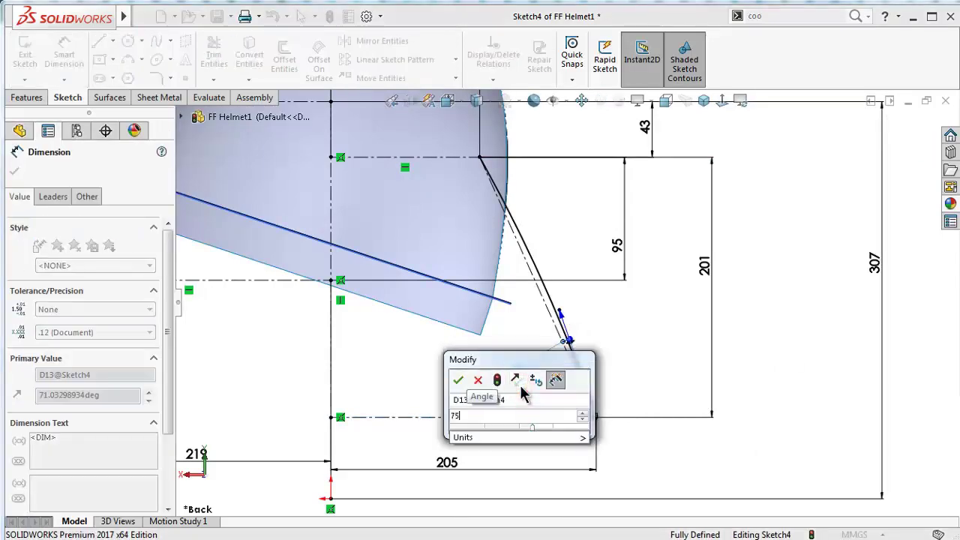
pyautogui.press('Return')
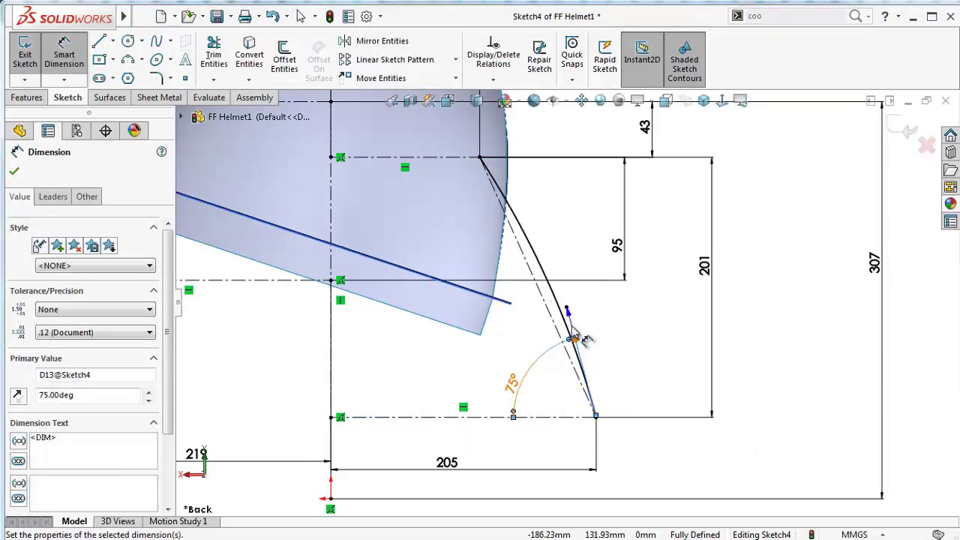
# Give the lower tangent handle a length of 175
pyautogui.click(571, 319)
pyautogui.click(641, 324)
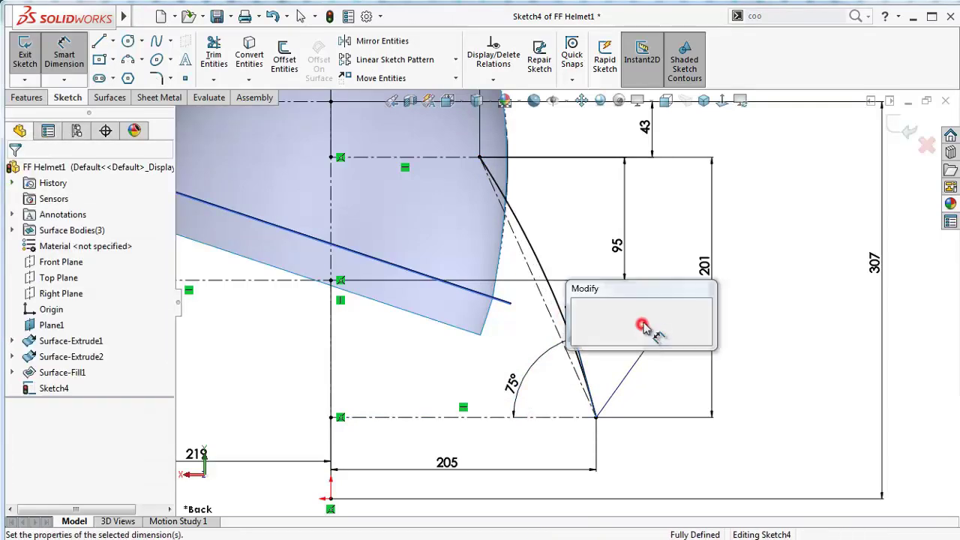
pyautogui.write('175')
pyautogui.press('Return')
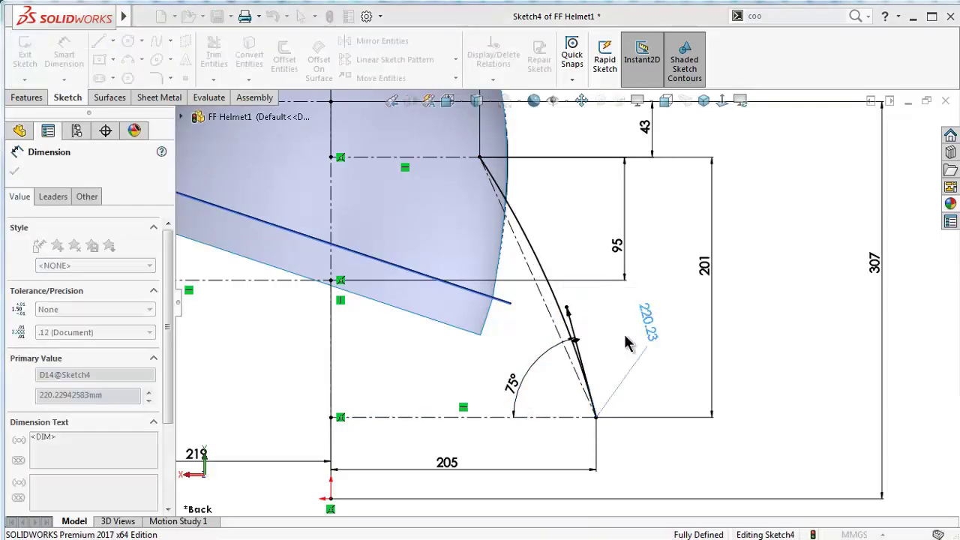
pyautogui.scroll(3, 529, 233)
pyautogui.scroll(-3, 525, 233)
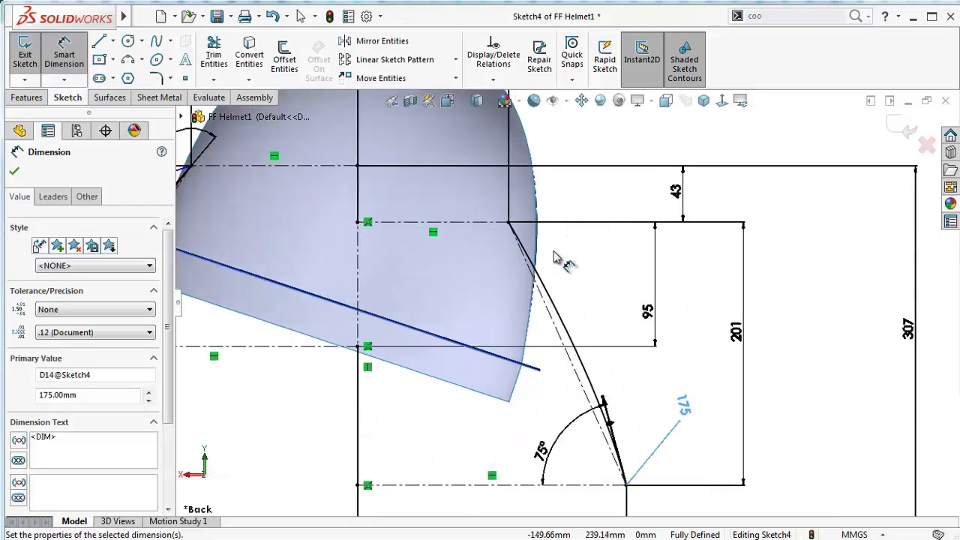
pyautogui.scroll(1, 559, 259)
pyautogui.scroll(-2, 544, 300)
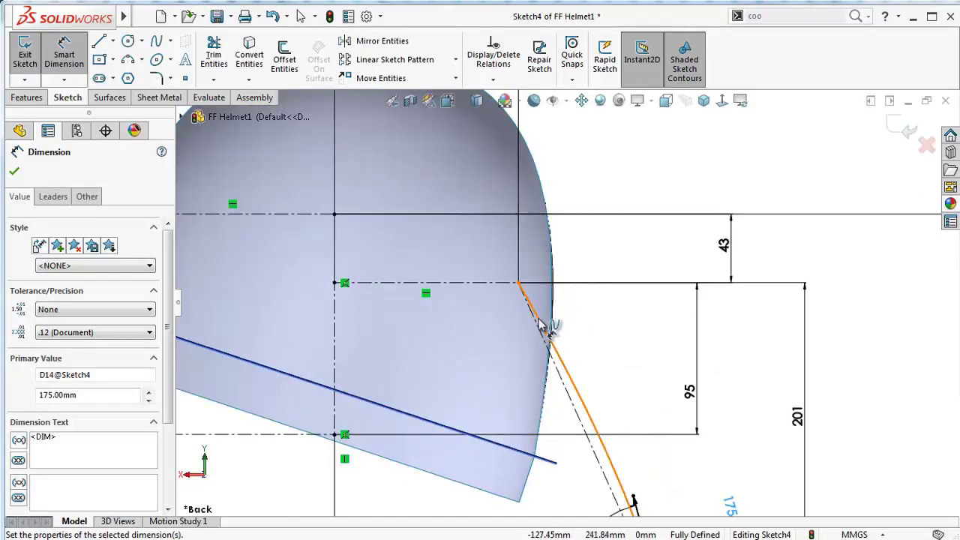
pyautogui.click(542, 324)
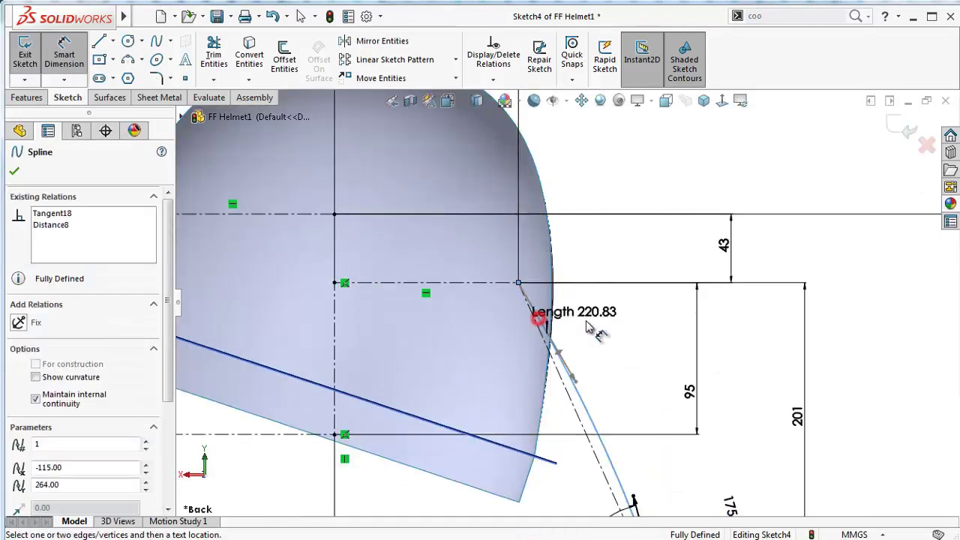
# Dimension the spline's upper tangent handle length to 160
pyautogui.click(559, 354)
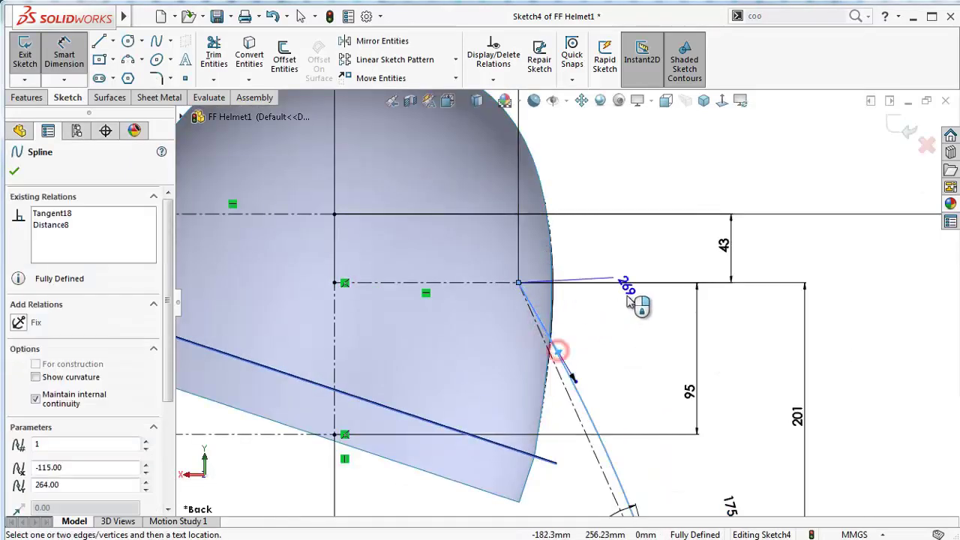
pyautogui.click(661, 257)
pyautogui.write('160')
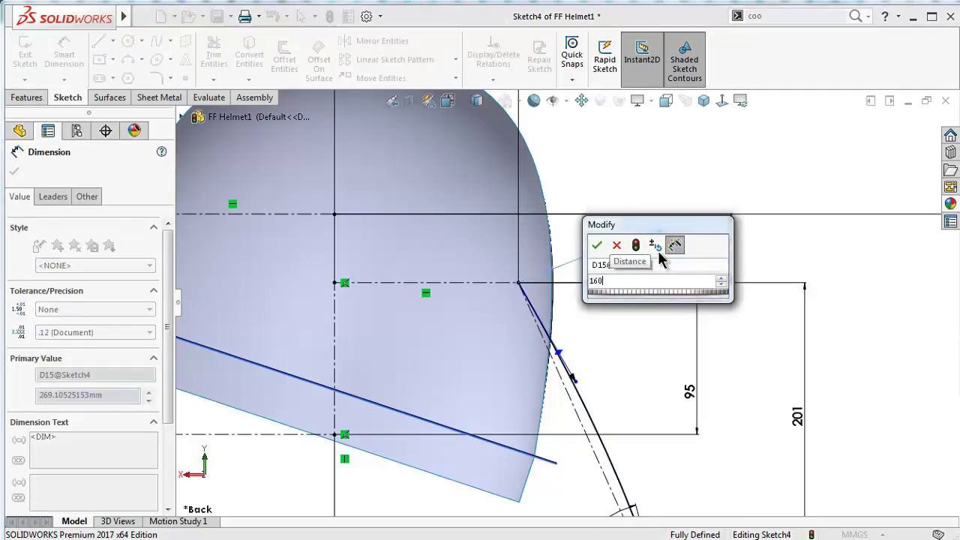
pyautogui.press('Return')
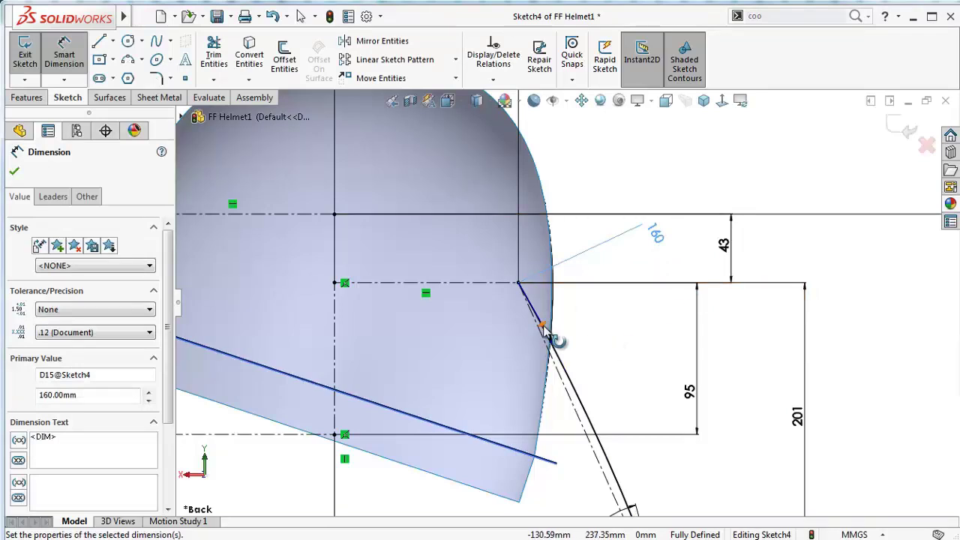
# Set the upper tangent angle to 60° from the upper horizontal centerline
pyautogui.click(543, 326)
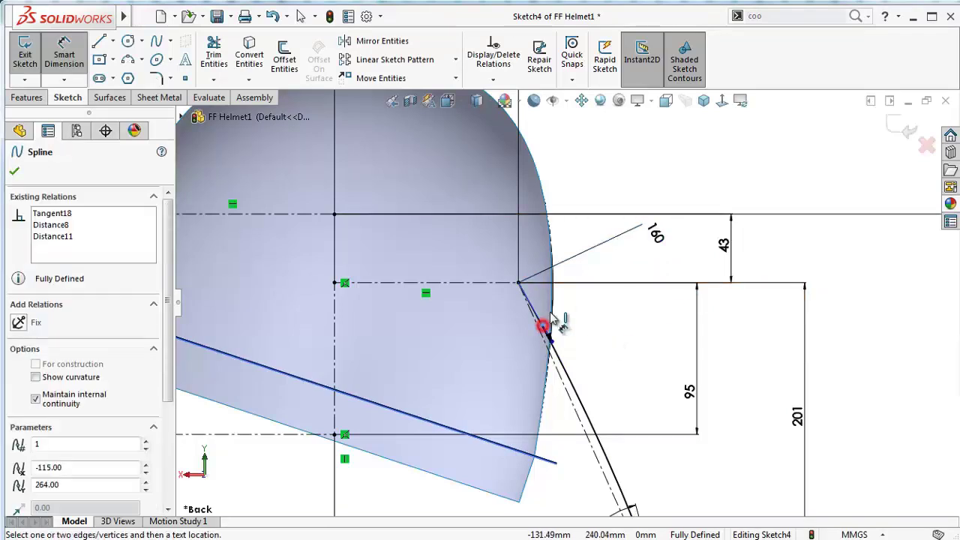
pyautogui.click(482, 283)
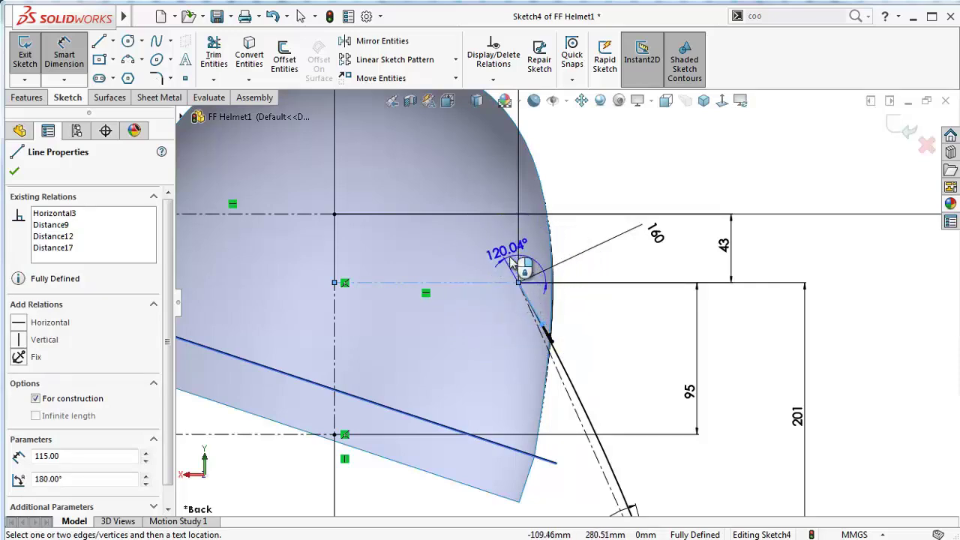
pyautogui.click(470, 258)
pyautogui.write('60')
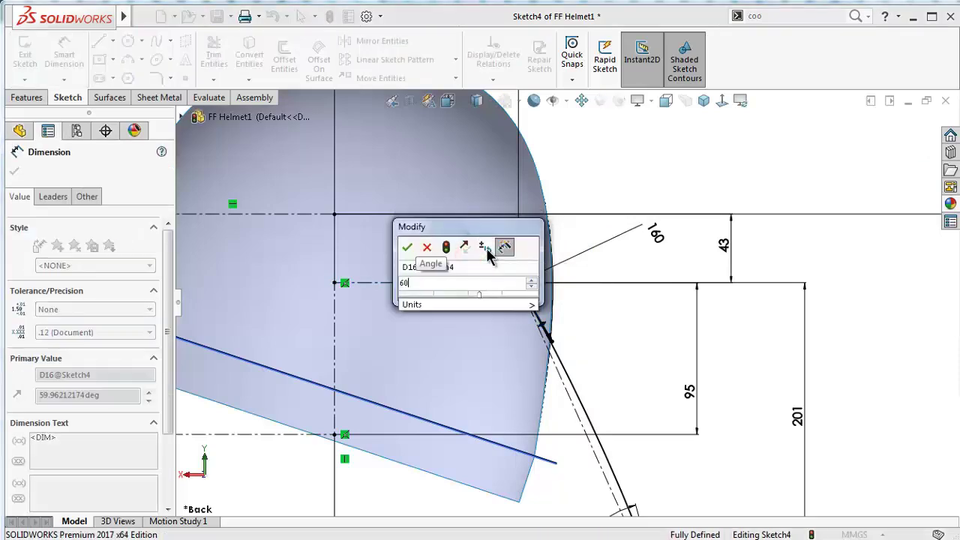
pyautogui.press('Return')
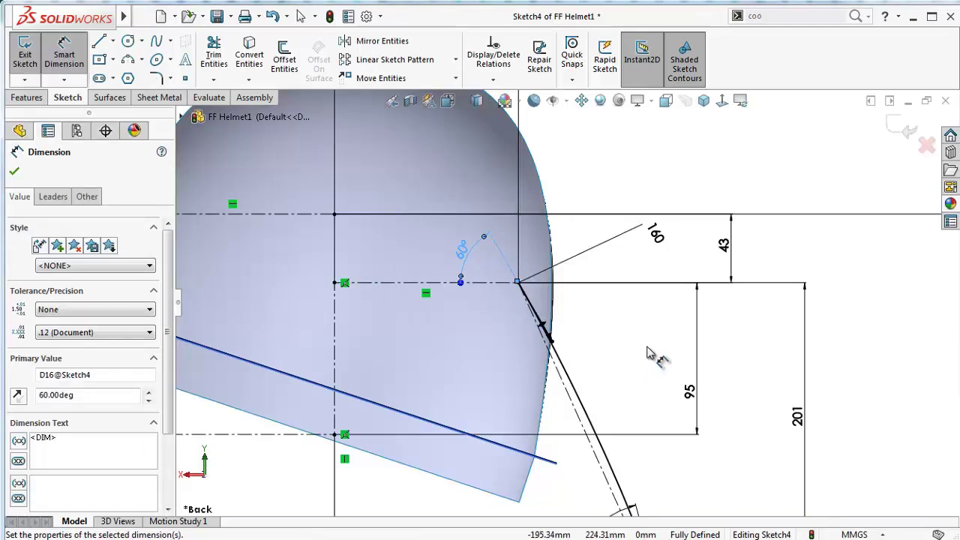
pyautogui.click(651, 354)
# Change the lower tangent dimensions to 70° and 170 length
pyautogui.press('z')
pyautogui.press('z')
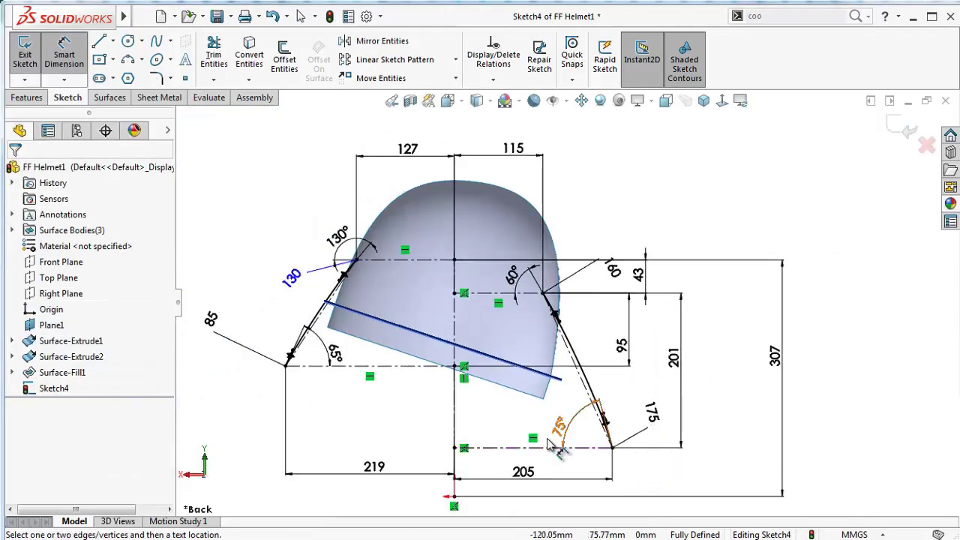
pyautogui.scroll(-3, 571, 457)
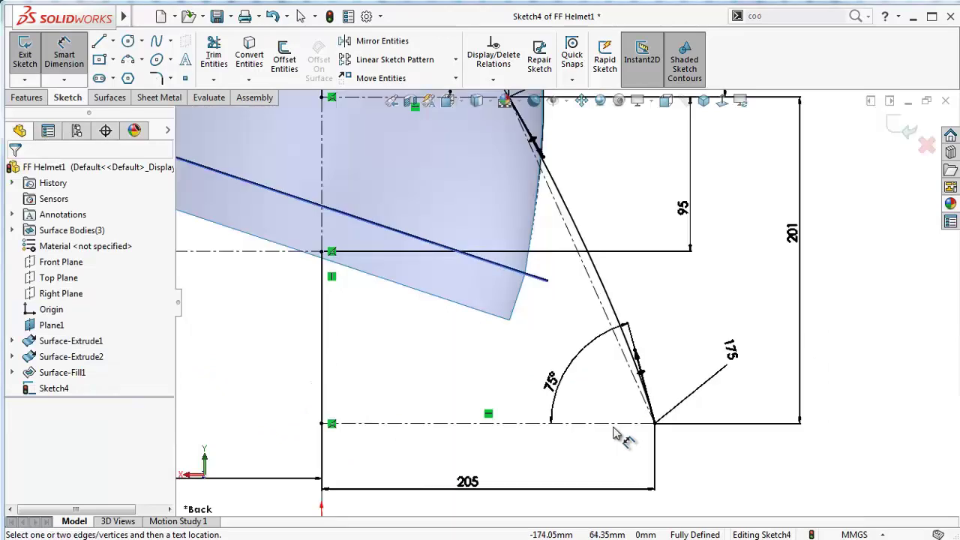
pyautogui.click(561, 384)
pyautogui.write('70')
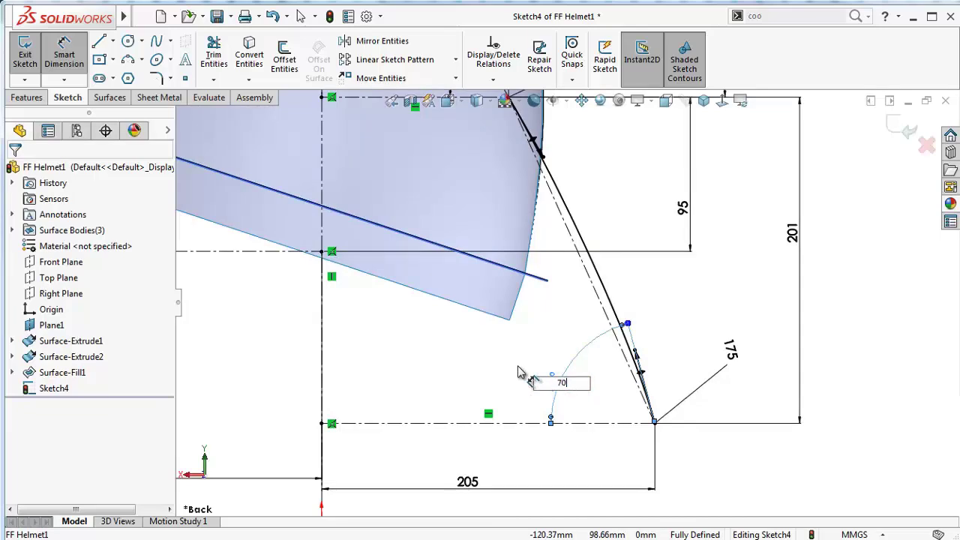
pyautogui.press('Return')
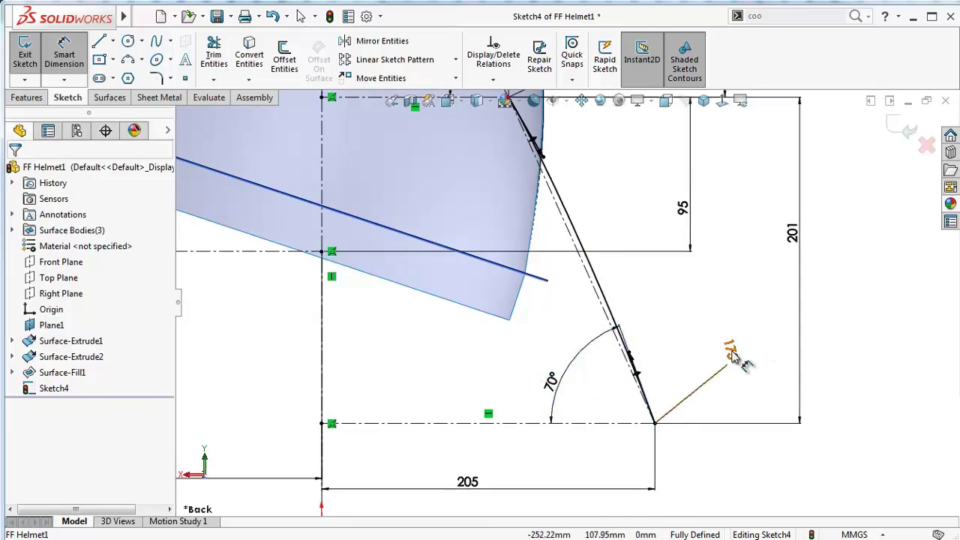
pyautogui.click(734, 354)
pyautogui.write('170')
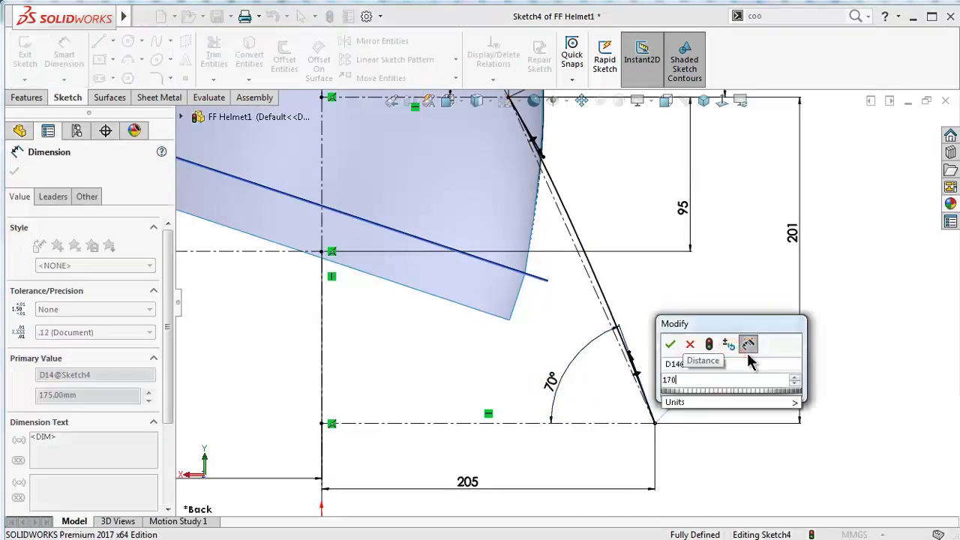
pyautogui.press('Return')
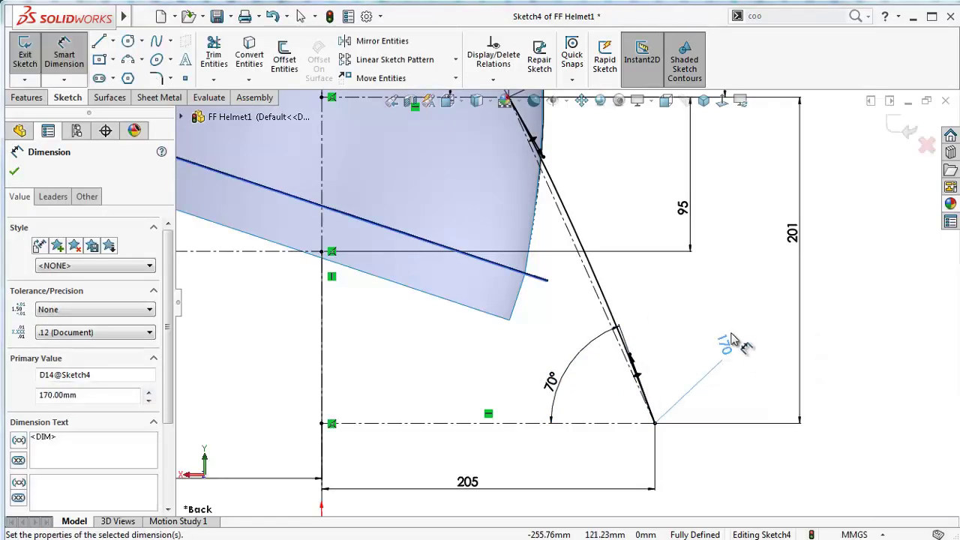
pyautogui.click(708, 315)
# Close the sketch and view the whole helmet in isometric
pyautogui.press('f')
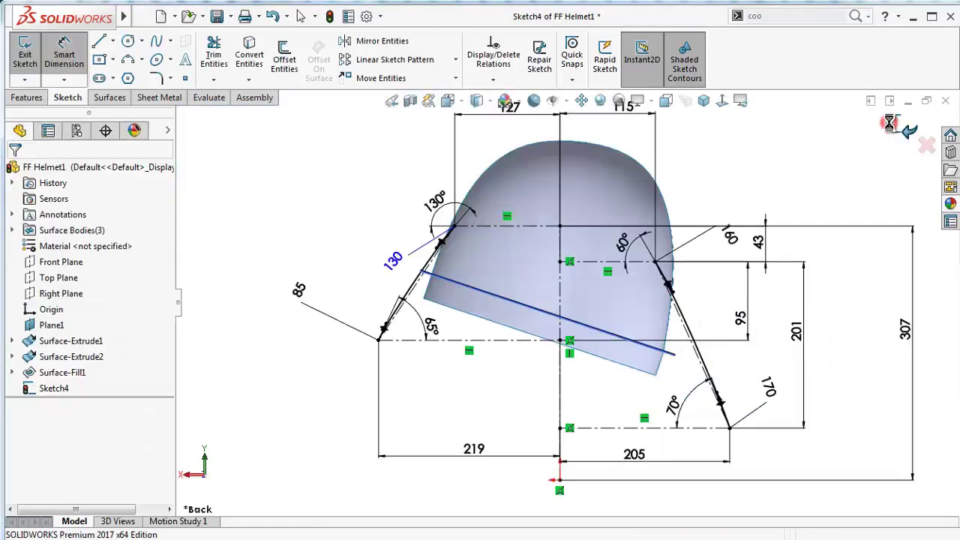
pyautogui.click(889, 124)
pyautogui.moveTo(678, 214)
pyautogui.mouseDown(button='middle')
pyautogui.moveTo(727, 228)
pyautogui.moveTo(738, 248)
pyautogui.moveTo(755, 232)
pyautogui.moveTo(660, 204)
pyautogui.moveTo(488, 206)
pyautogui.moveTo(497, 253)
pyautogui.moveTo(511, 247)
pyautogui.mouseUp(button='middle')
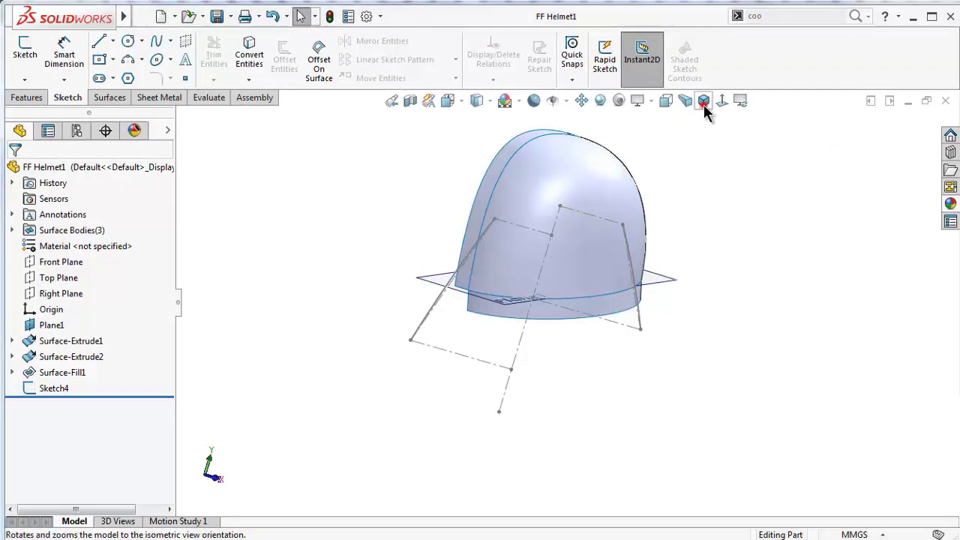
pyautogui.click(704, 102)
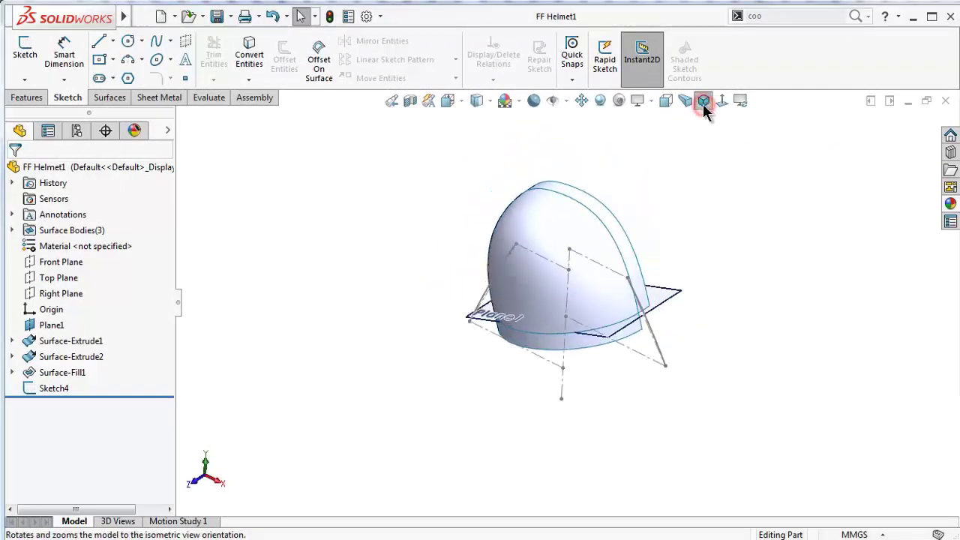
# Show Sketch1 under Surface-Extrude1 and select the Front Plane
pyautogui.click(13, 341)
pyautogui.click(66, 357)
pyautogui.click(75, 332)
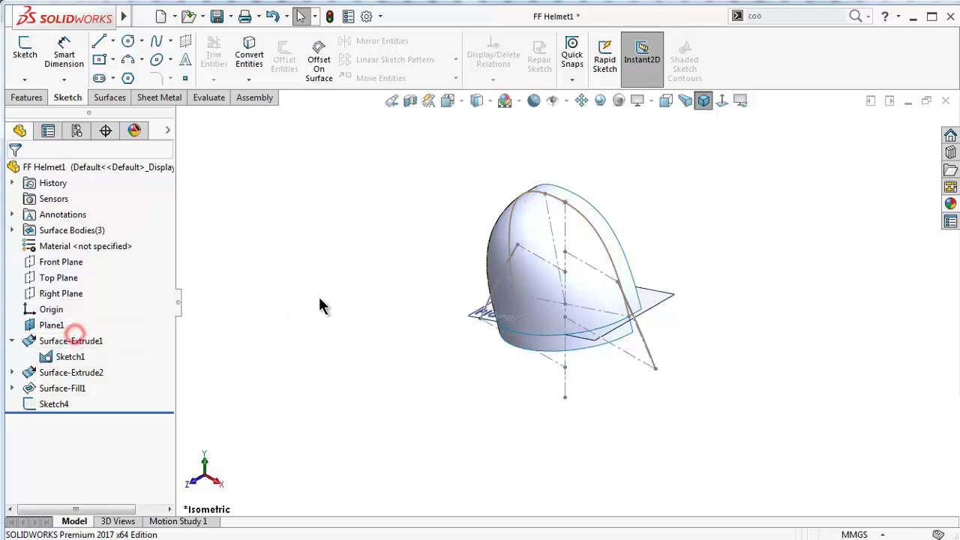
pyautogui.moveTo(682, 235); pyautogui.dragTo(736, 206, button='middle')
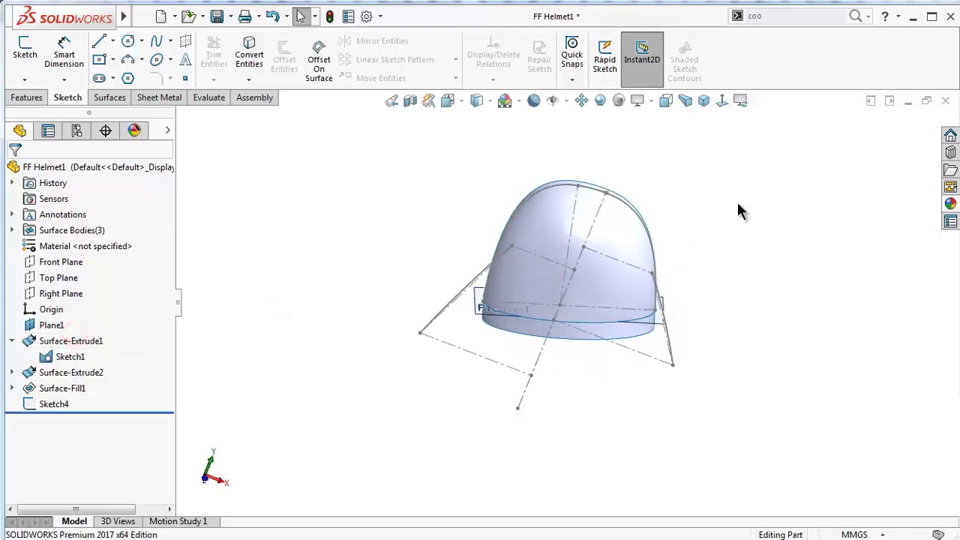
pyautogui.click(57, 267)
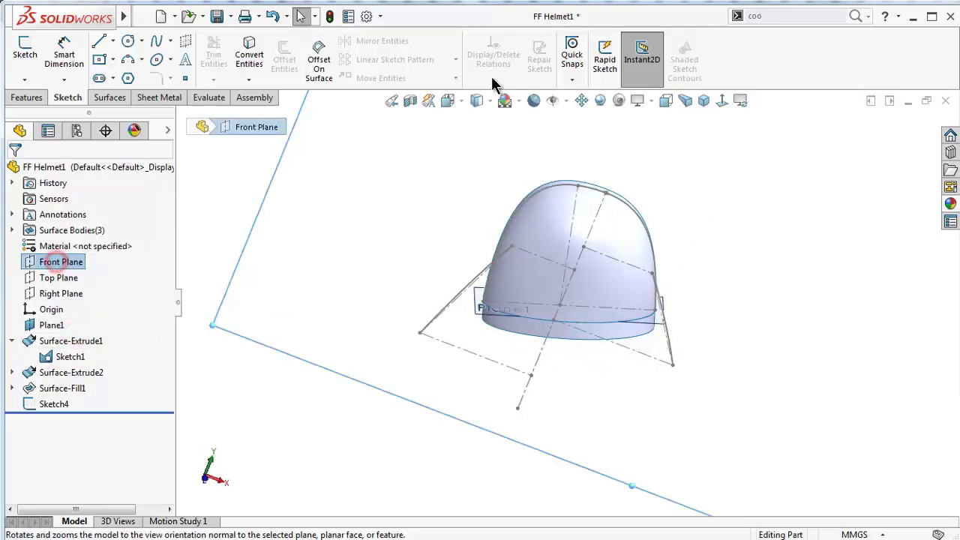
# Create Plane2 perpendicular to the Front Plane through Line1 of Sketch1
pyautogui.click(25, 98)
pyautogui.click(585, 78)
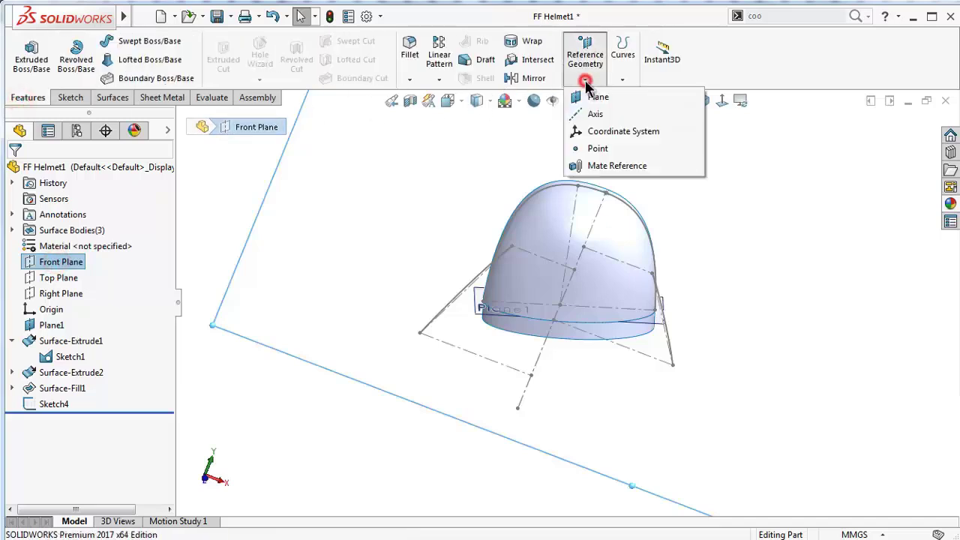
pyautogui.click(590, 99)
pyautogui.scroll(3, 635, 232)
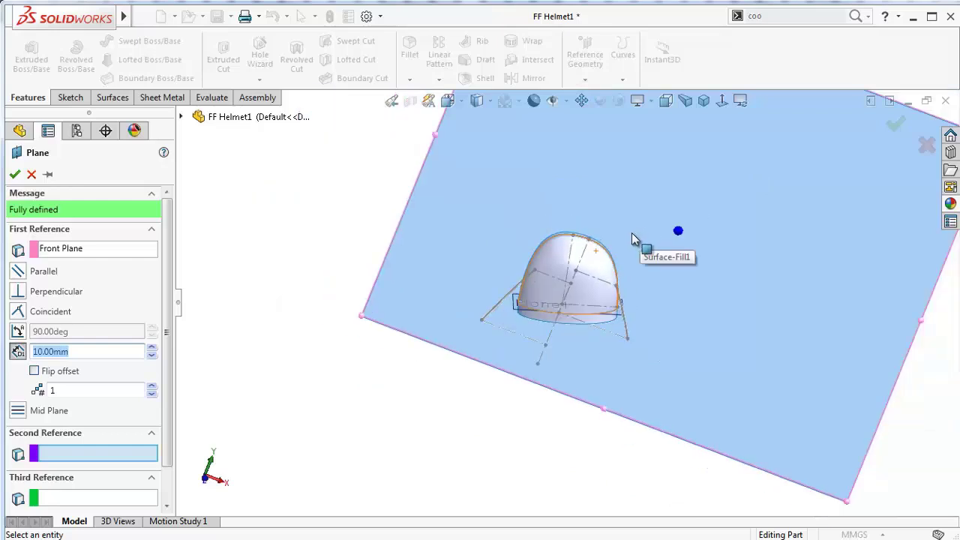
pyautogui.moveTo(632, 233); pyautogui.dragTo(592, 277, button='middle')
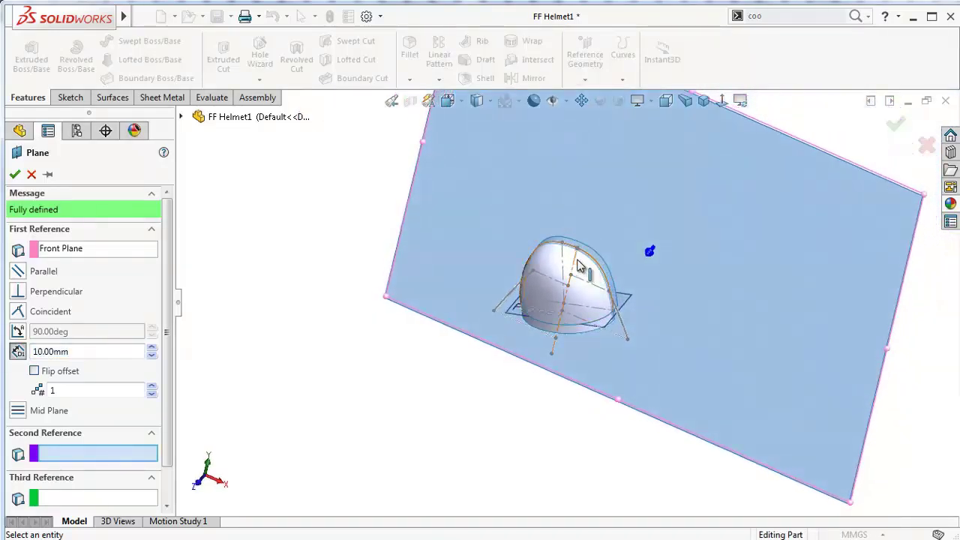
pyautogui.click(578, 266)
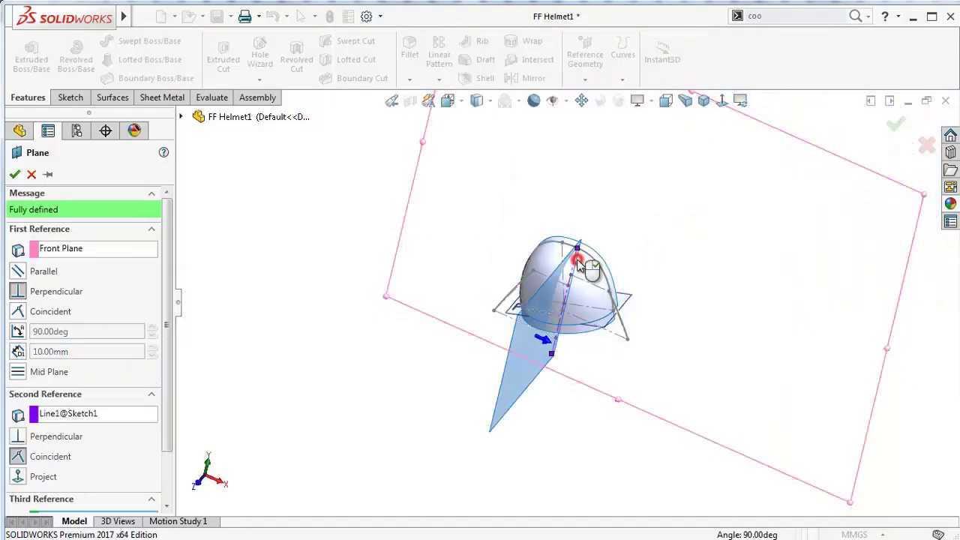
pyautogui.moveTo(643, 337)
pyautogui.mouseDown(button='middle')
pyautogui.moveTo(622, 325)
pyautogui.moveTo(660, 349)
pyautogui.moveTo(707, 339)
pyautogui.moveTo(778, 344)
pyautogui.moveTo(662, 505)
pyautogui.moveTo(669, 409)
pyautogui.mouseUp(button='middle')
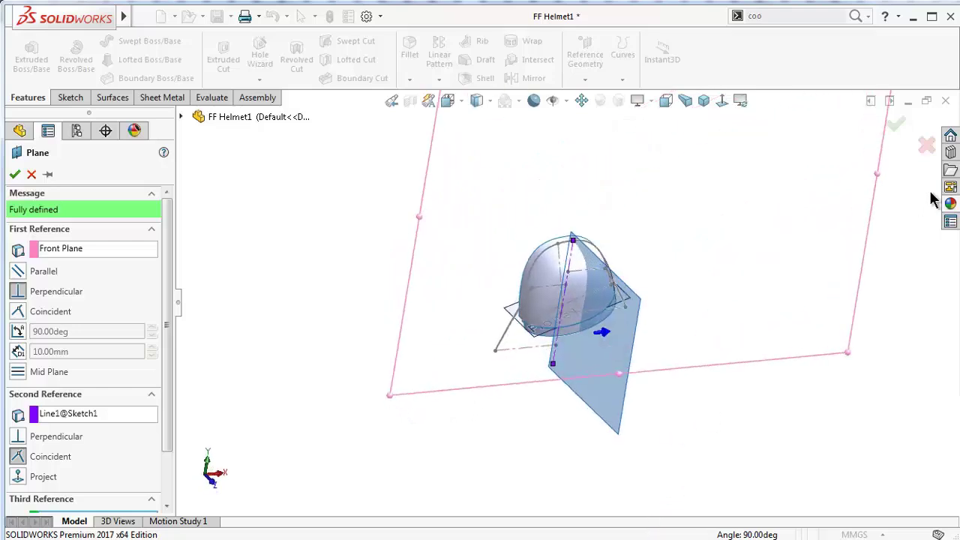
pyautogui.click(897, 125)
pyautogui.moveTo(714, 318); pyautogui.dragTo(717, 199, button='middle')
pyautogui.scroll(-4, 607, 339)
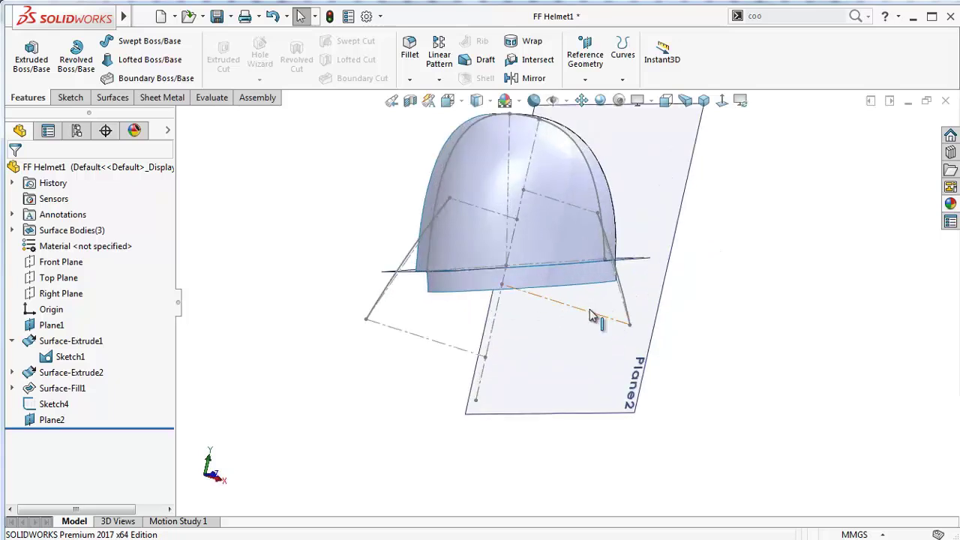
# Hide Sketch4
pyautogui.click(591, 315)
pyautogui.click(653, 268)
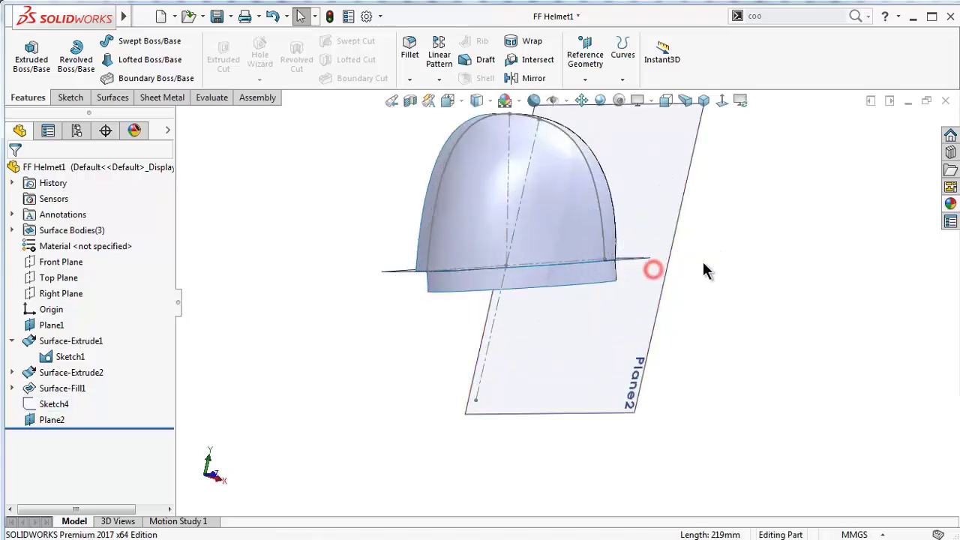
pyautogui.moveTo(703, 270)
pyautogui.mouseDown(button='middle')
pyautogui.moveTo(723, 292)
pyautogui.moveTo(697, 342)
pyautogui.moveTo(570, 343)
pyautogui.moveTo(620, 250)
pyautogui.moveTo(712, 267)
pyautogui.moveTo(740, 219)
pyautogui.mouseUp(button='middle')
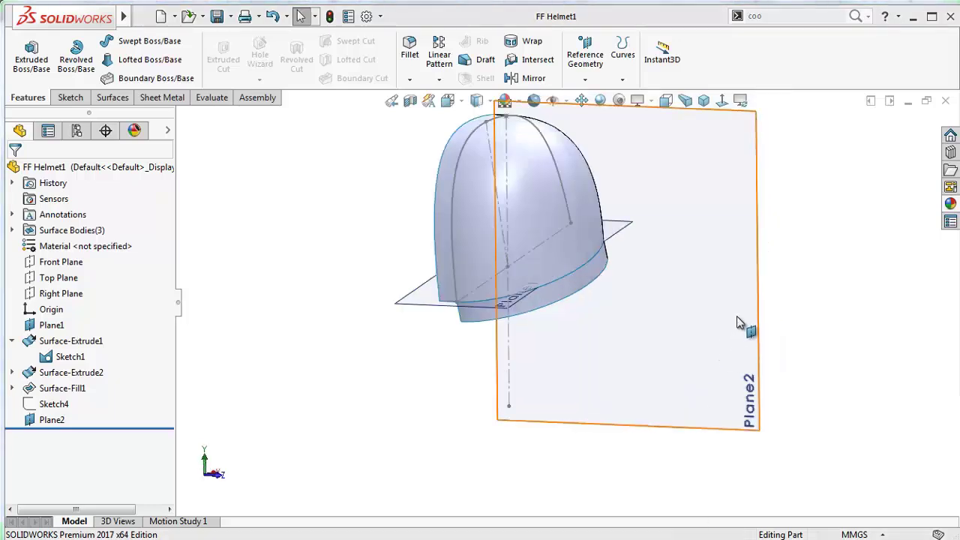
# Start a new sketch on Plane2, viewed normal to the plane
pyautogui.click(740, 326)
pyautogui.click(807, 276)
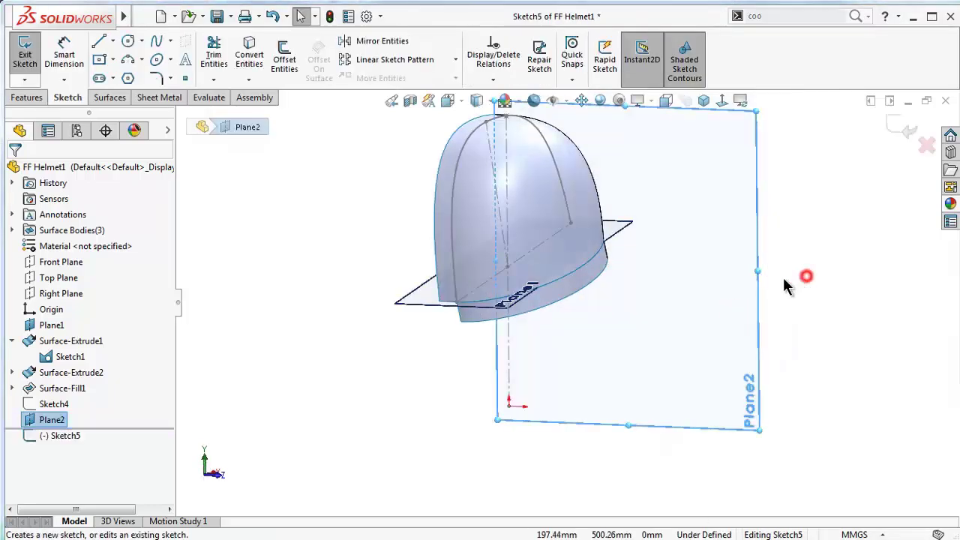
pyautogui.click(721, 102)
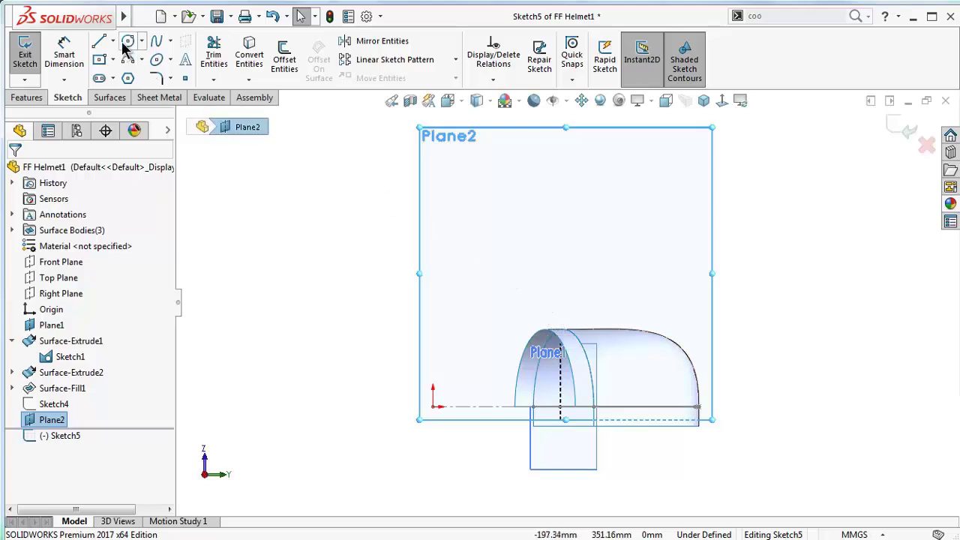
# Draw a vertical centerline upward from the origin
pyautogui.click(112, 42)
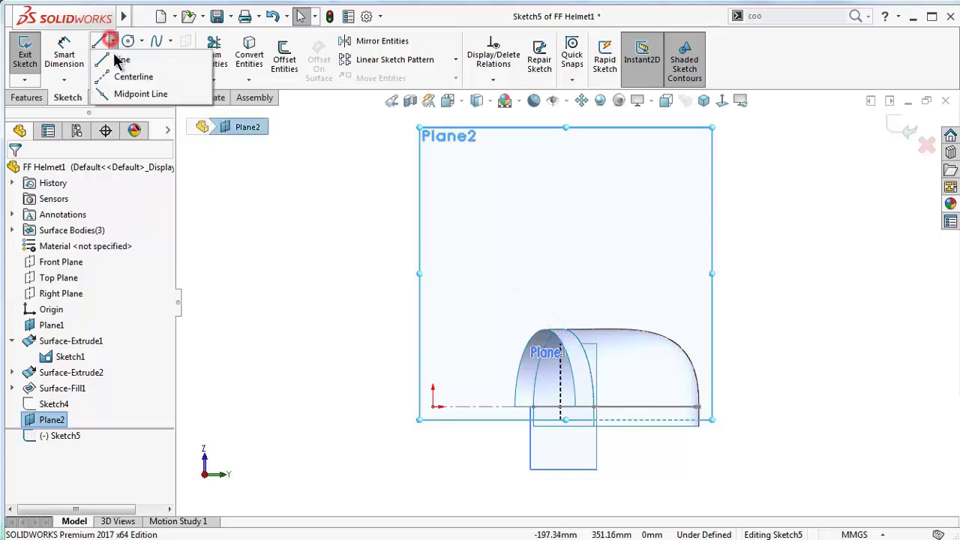
pyautogui.click(118, 69)
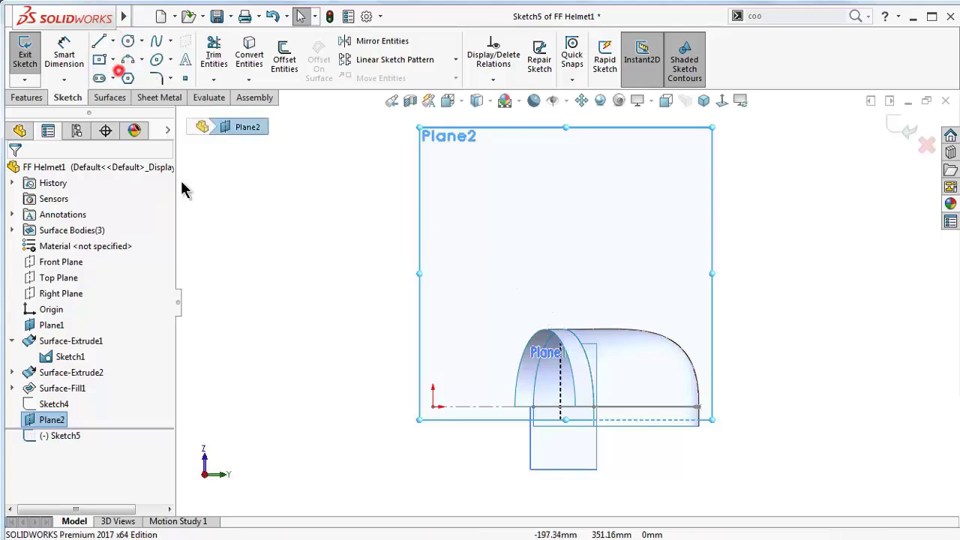
pyautogui.click(433, 408)
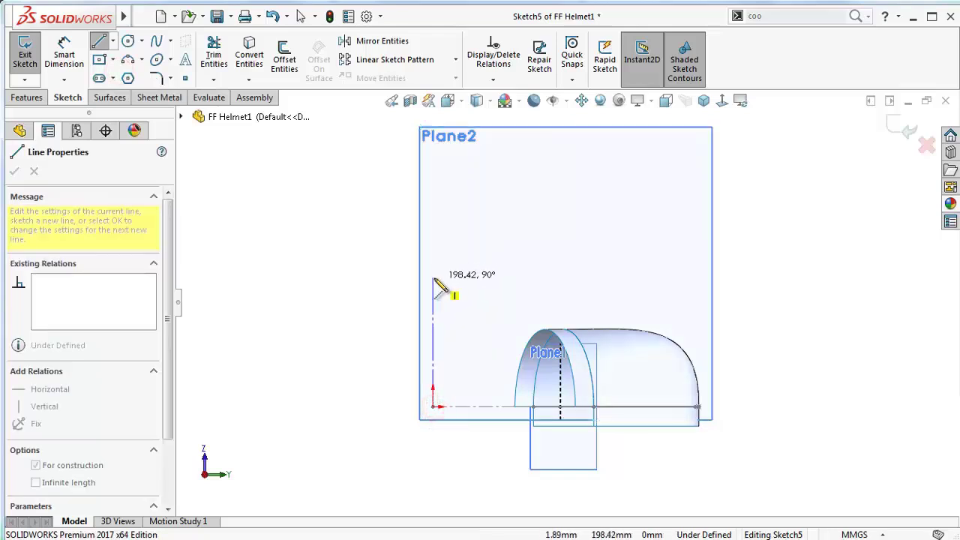
pyautogui.click(433, 279)
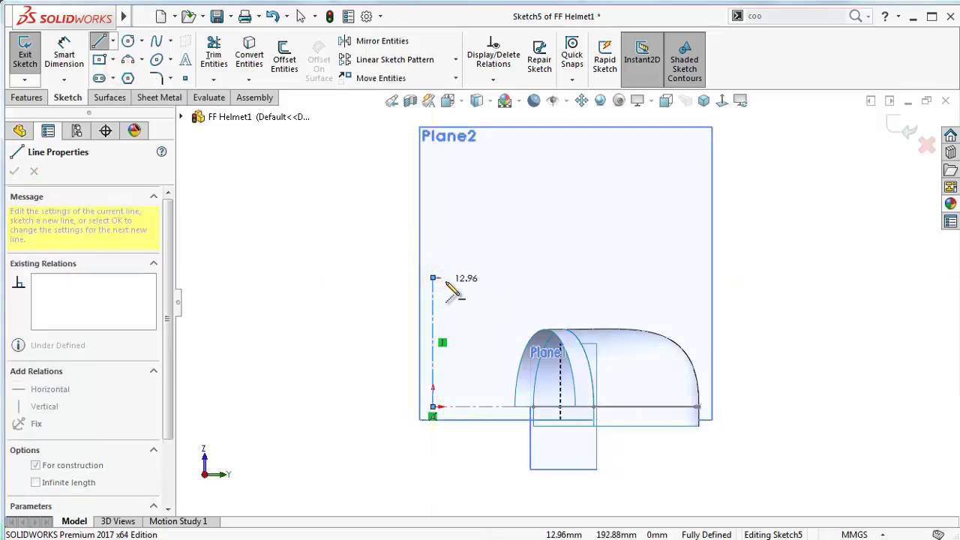
pyautogui.rightClick(467, 245)
# Dimension the vertical centerline to 175 mm
pyautogui.moveTo(293, 371); pyautogui.dragTo(315, 240, button='right')
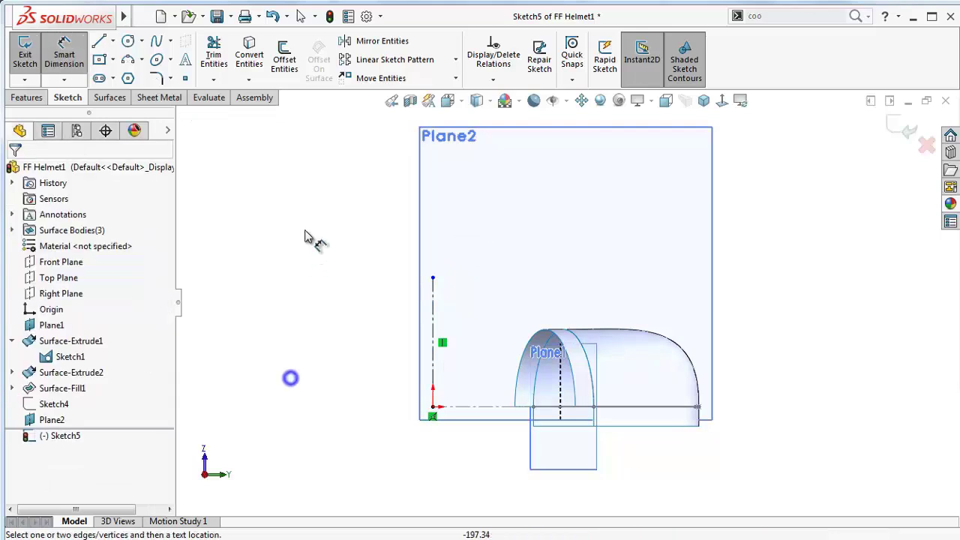
pyautogui.click(433, 301)
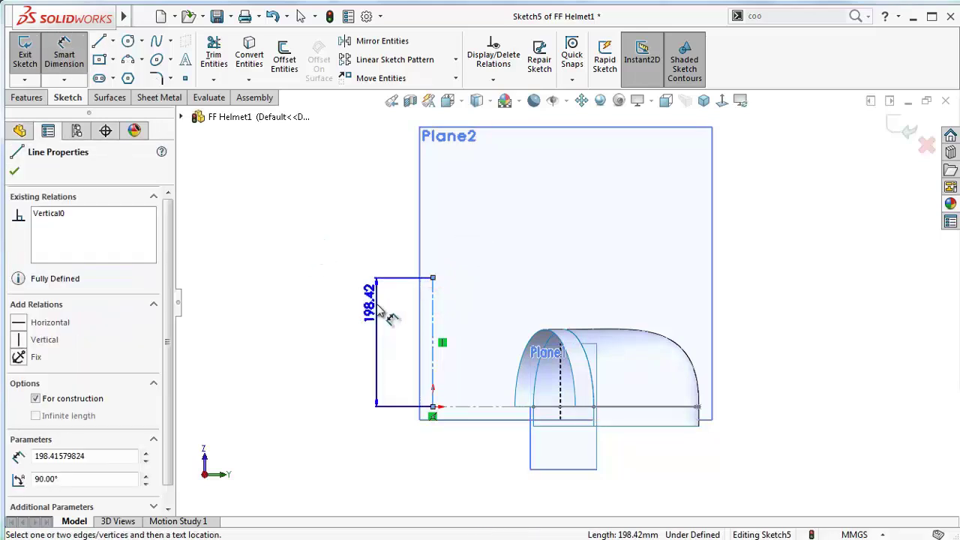
pyautogui.click(378, 307)
pyautogui.write('175')
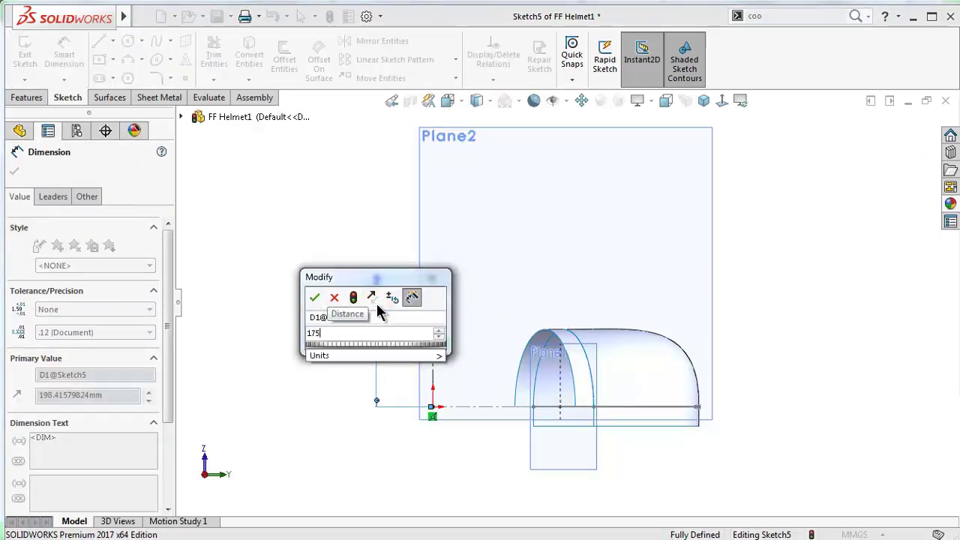
pyautogui.press('Return')
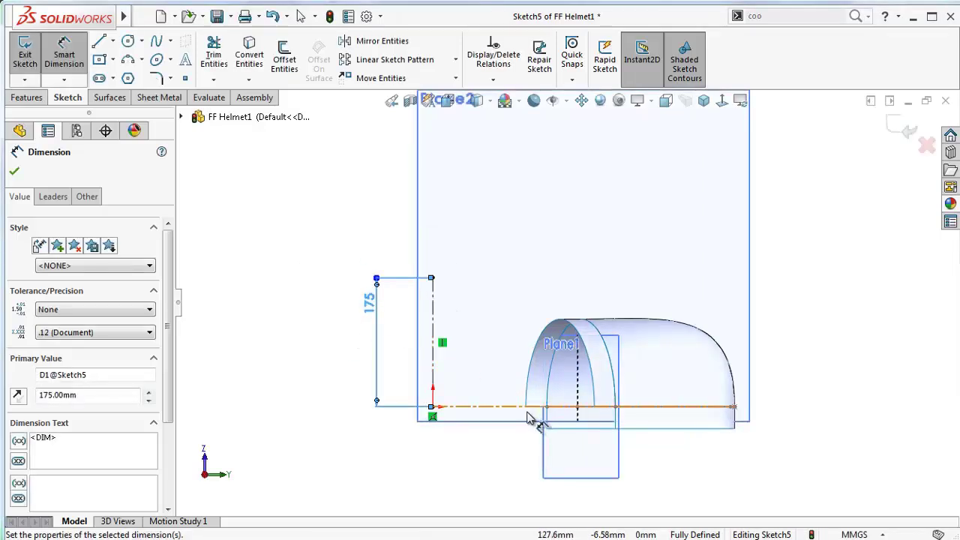
pyautogui.click(654, 407)
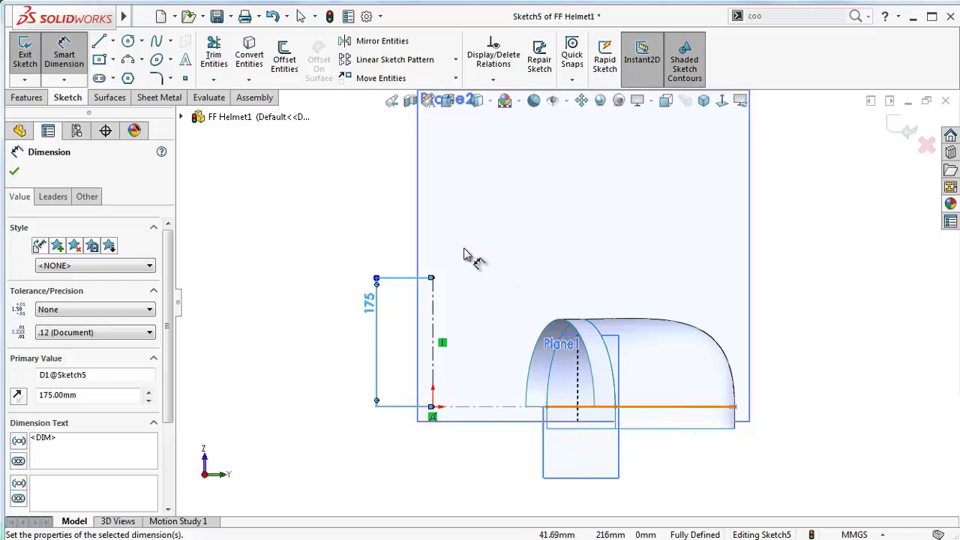
pyautogui.moveTo(123, 16)
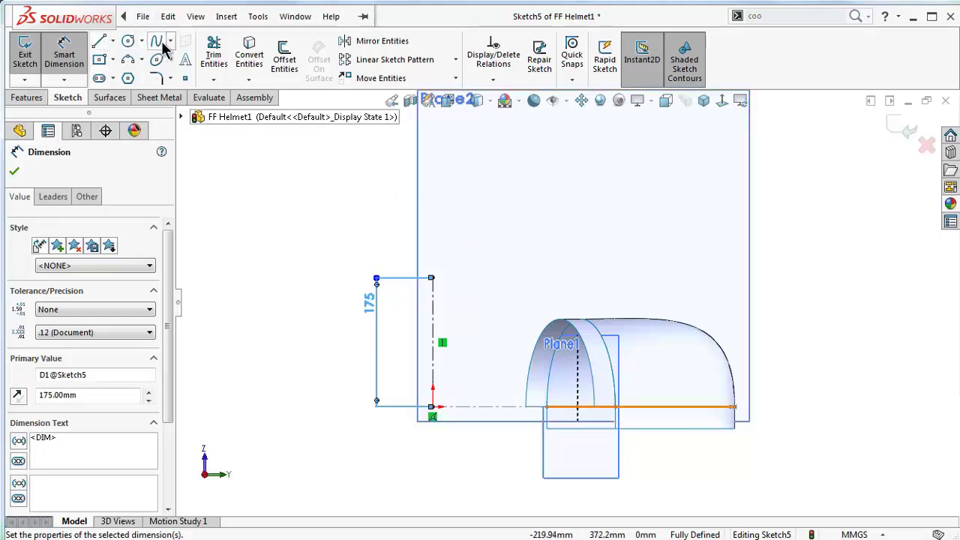
# Draw a spline from the centerline's top end down over the helmet's rounded top
pyautogui.click(156, 41)
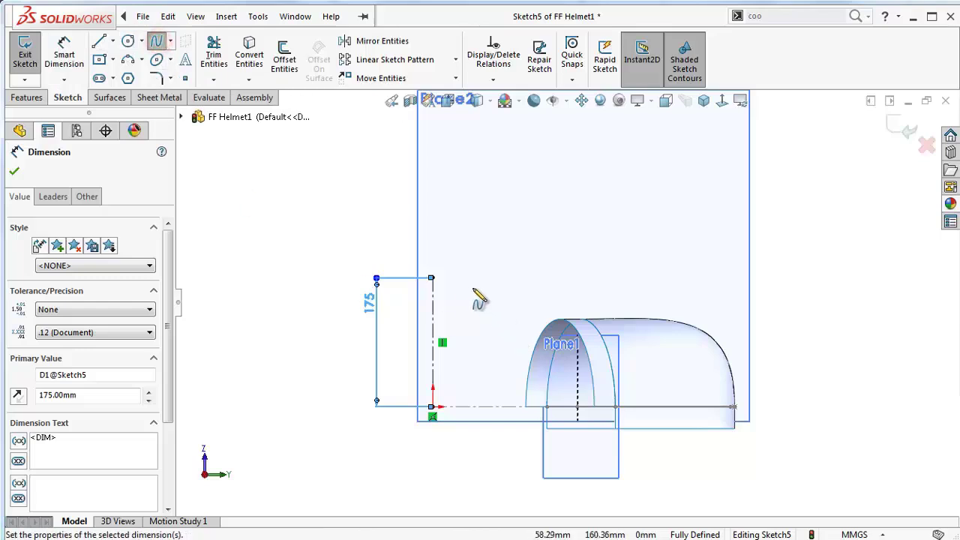
pyautogui.click(431, 278)
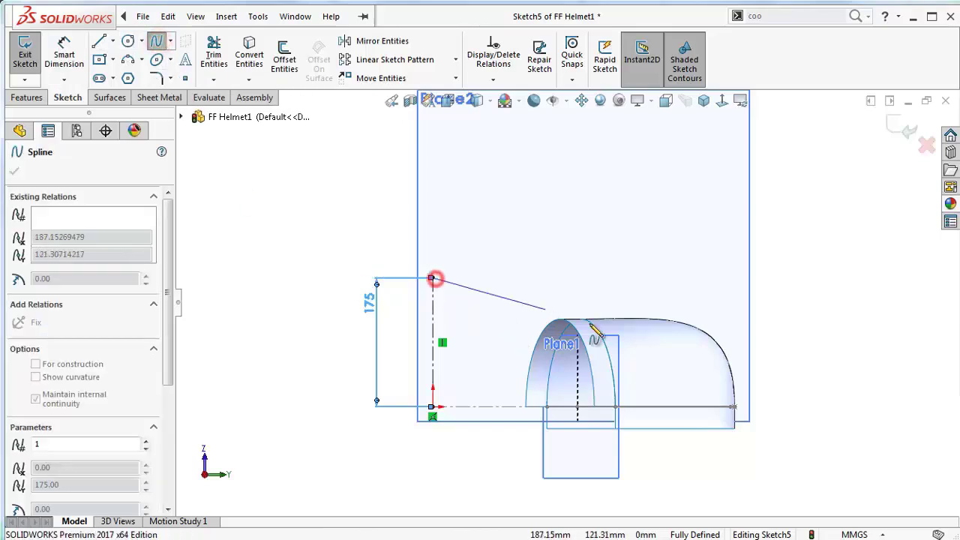
pyautogui.click(676, 344)
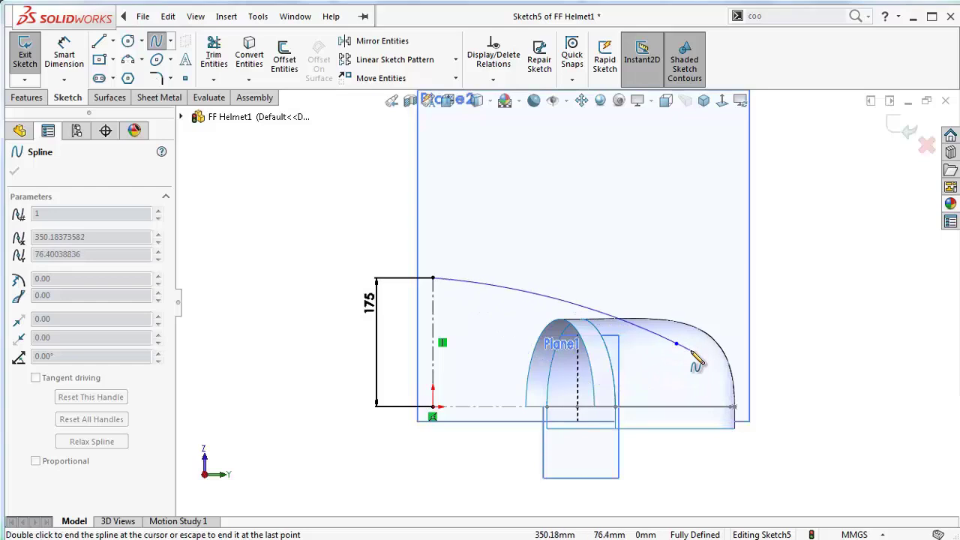
pyautogui.rightClick(695, 357)
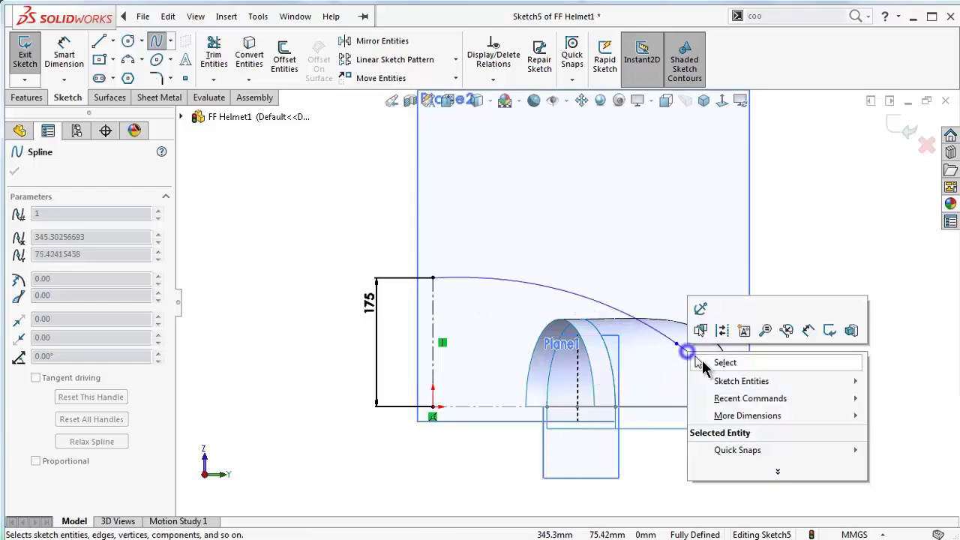
pyautogui.click(724, 362)
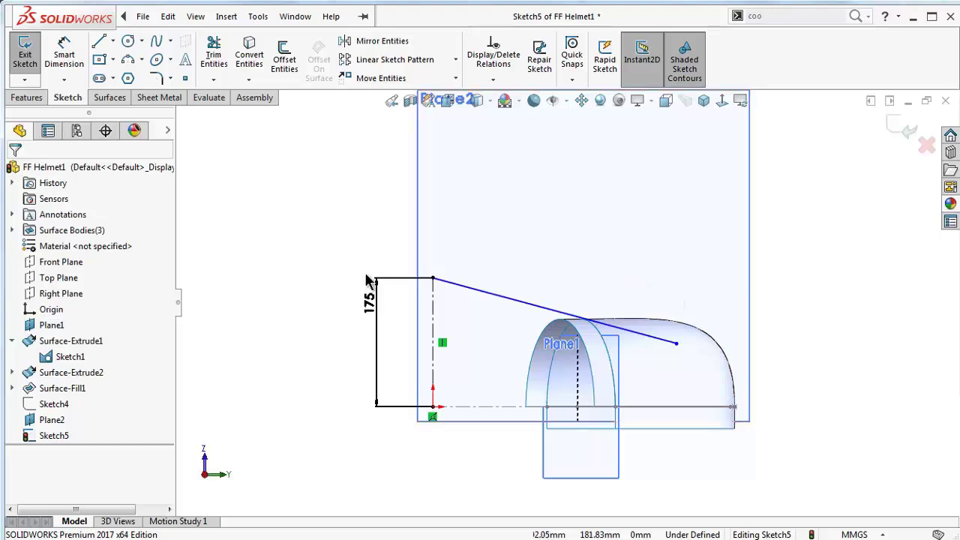
# Dimension the spline's horizontal span to 280 mm
pyautogui.moveTo(318, 296); pyautogui.dragTo(317, 229, button='right')
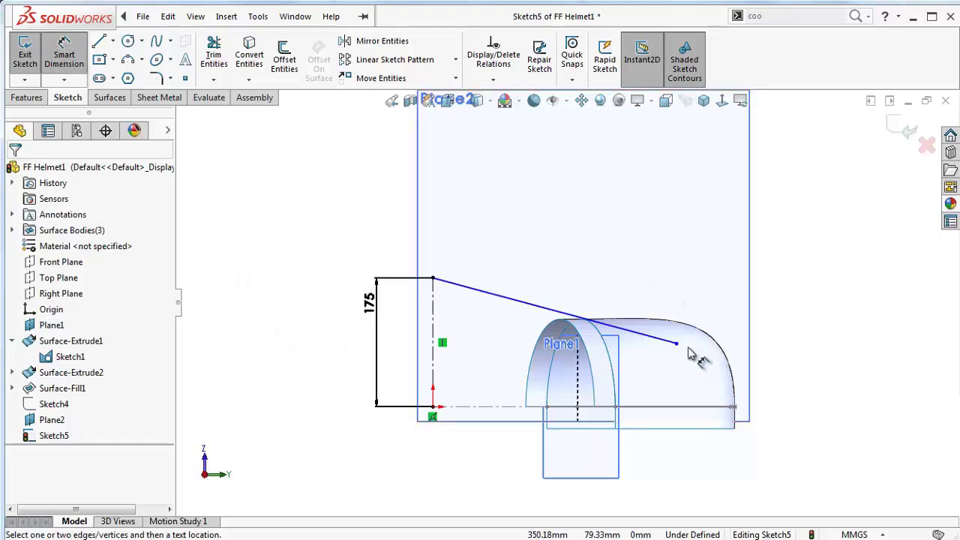
pyautogui.click(677, 345)
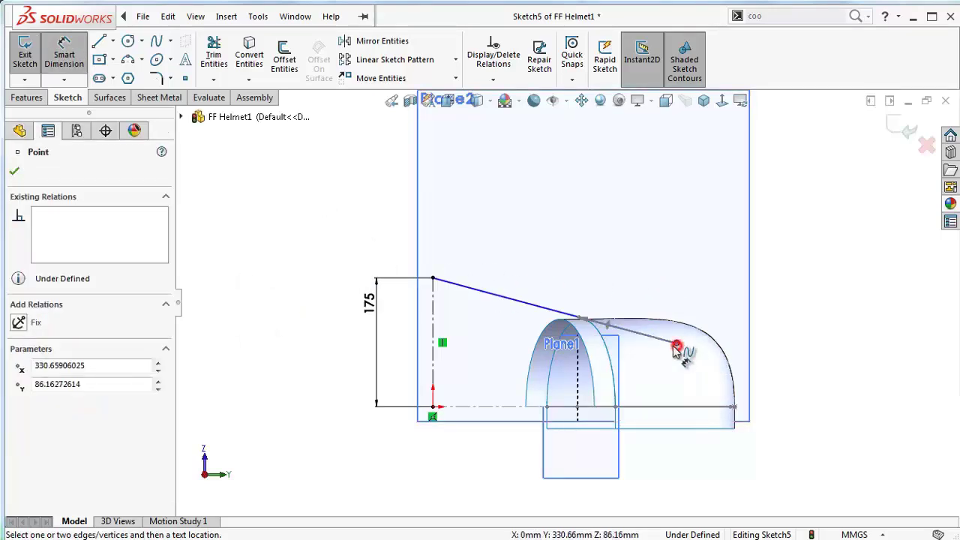
pyautogui.click(434, 280)
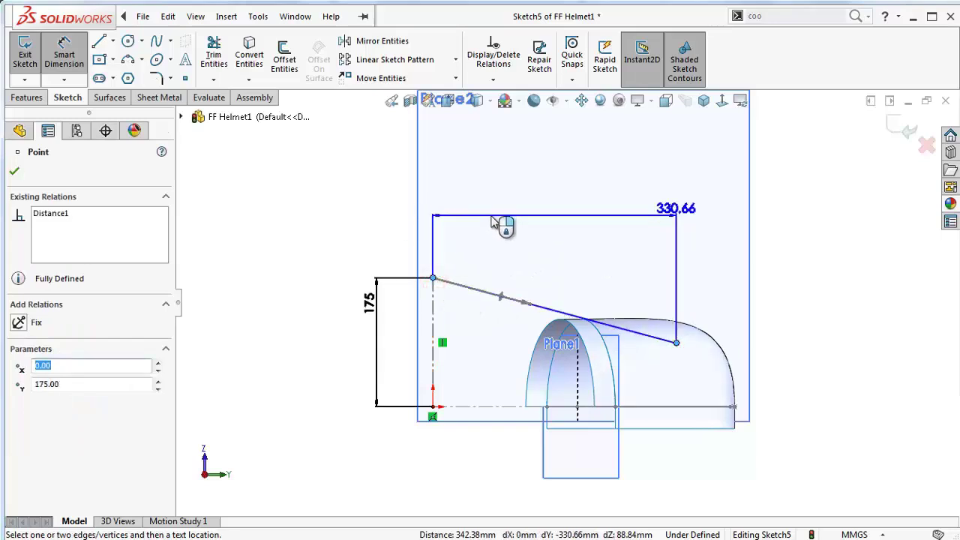
pyautogui.click(493, 222)
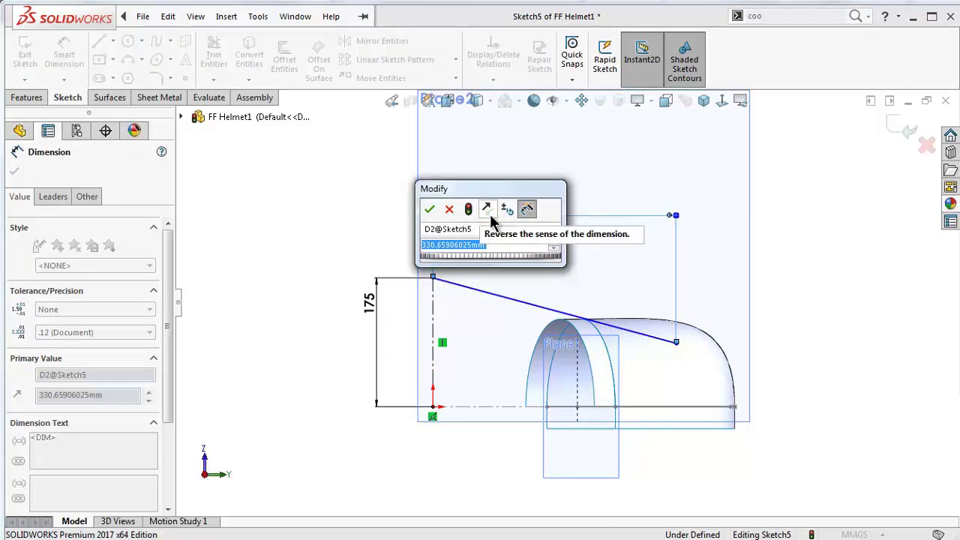
pyautogui.write('280')
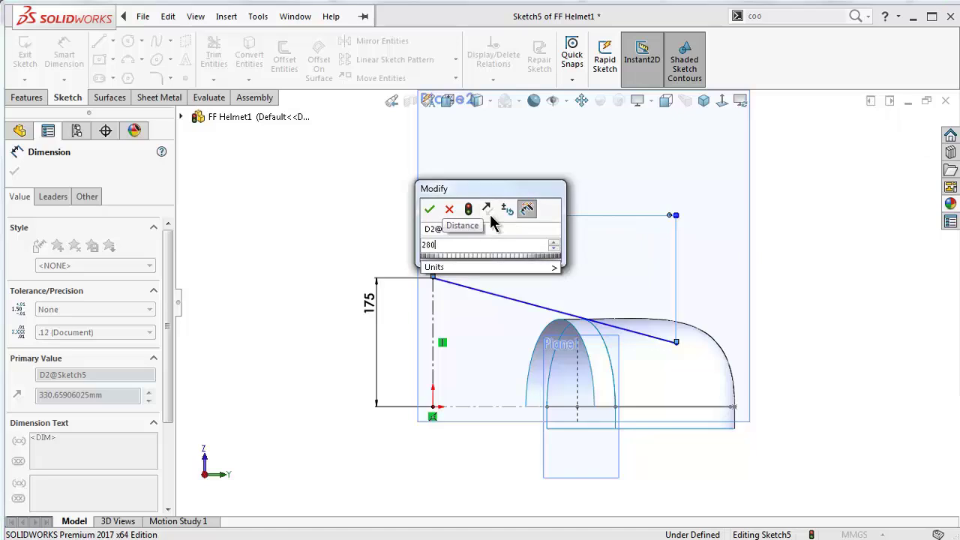
pyautogui.press('Return')
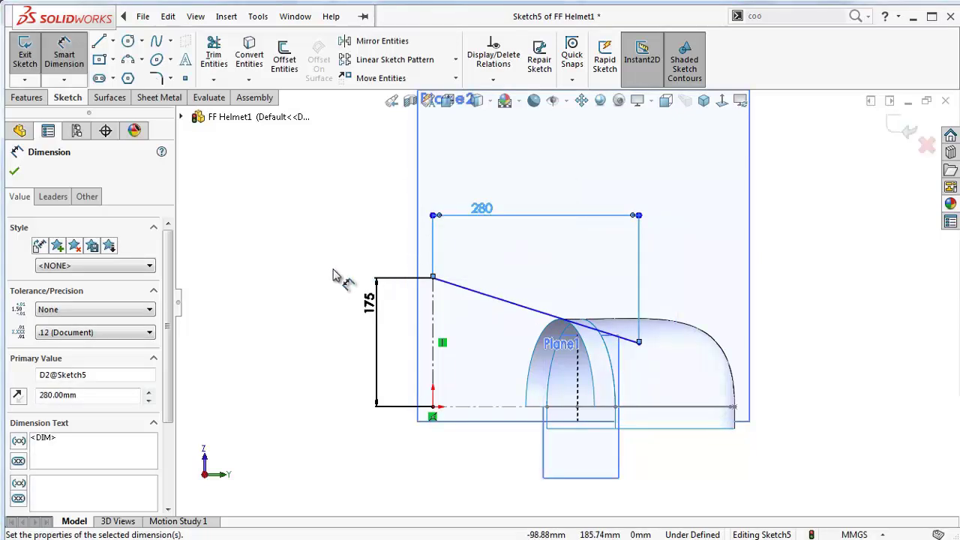
pyautogui.click(306, 231)
pyautogui.moveTo(488, 215); pyautogui.dragTo(575, 186)
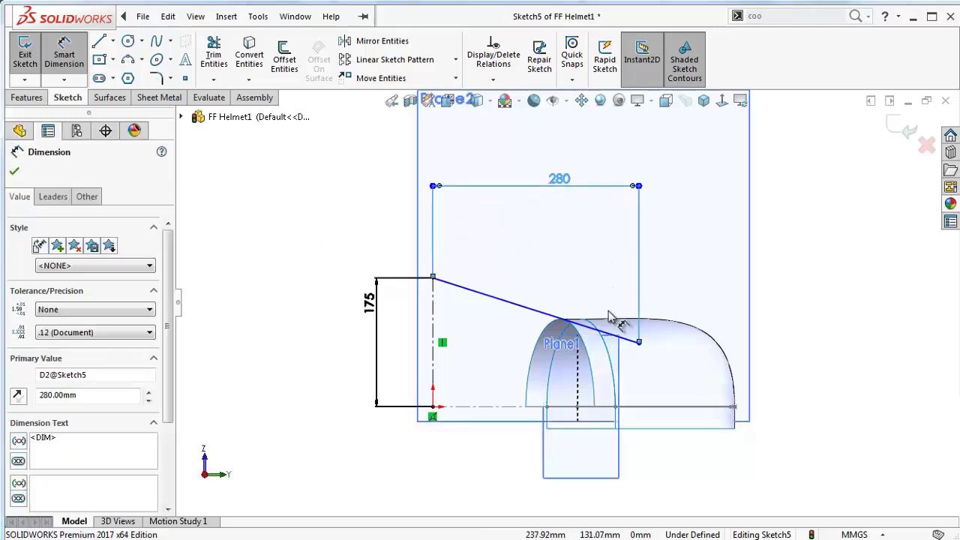
pyautogui.scroll(-2, 608, 316)
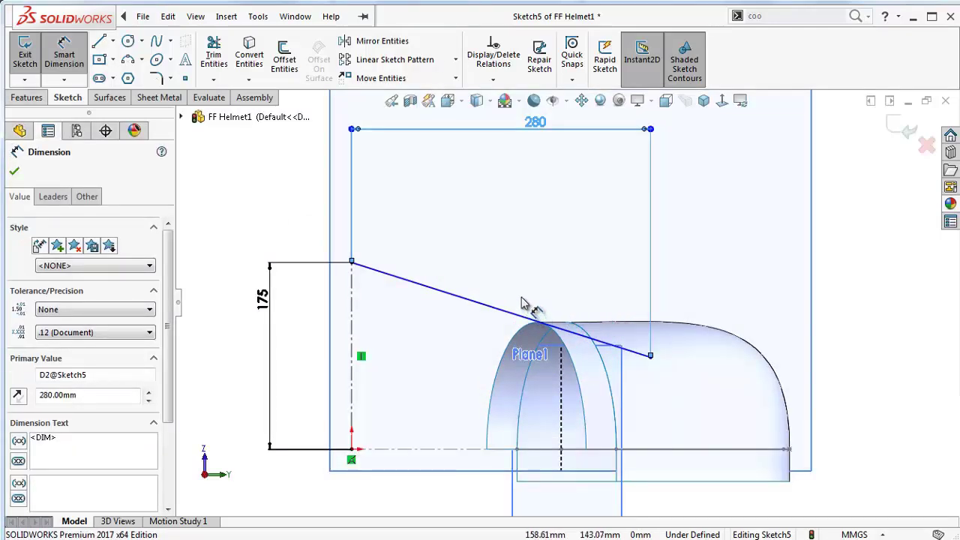
pyautogui.click(298, 209)
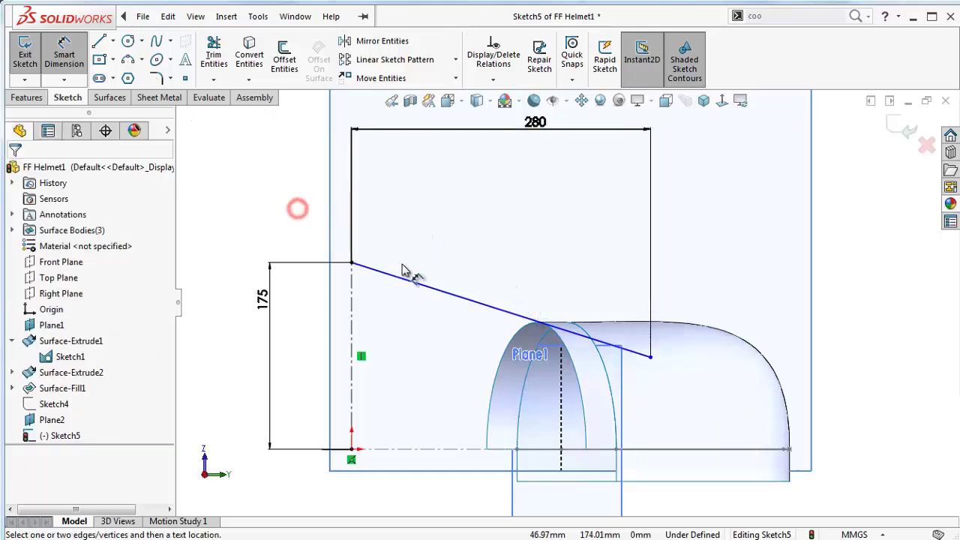
pyautogui.press('Escape')
# Make the spline's start tangent horizontal
pyautogui.click(402, 279)
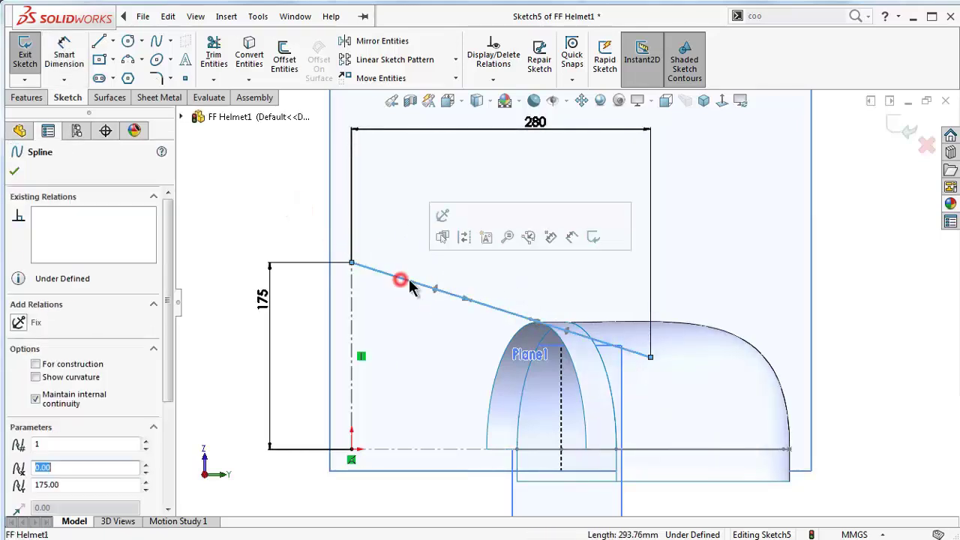
pyautogui.moveTo(435, 290); pyautogui.dragTo(436, 264)
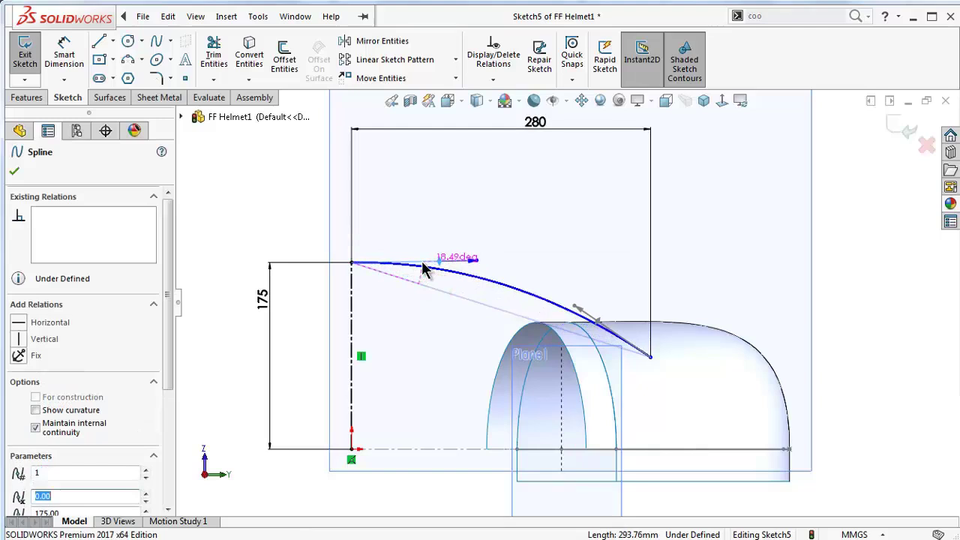
pyautogui.scroll(2, 510, 320)
pyautogui.moveTo(510, 321); pyautogui.dragTo(509, 320)
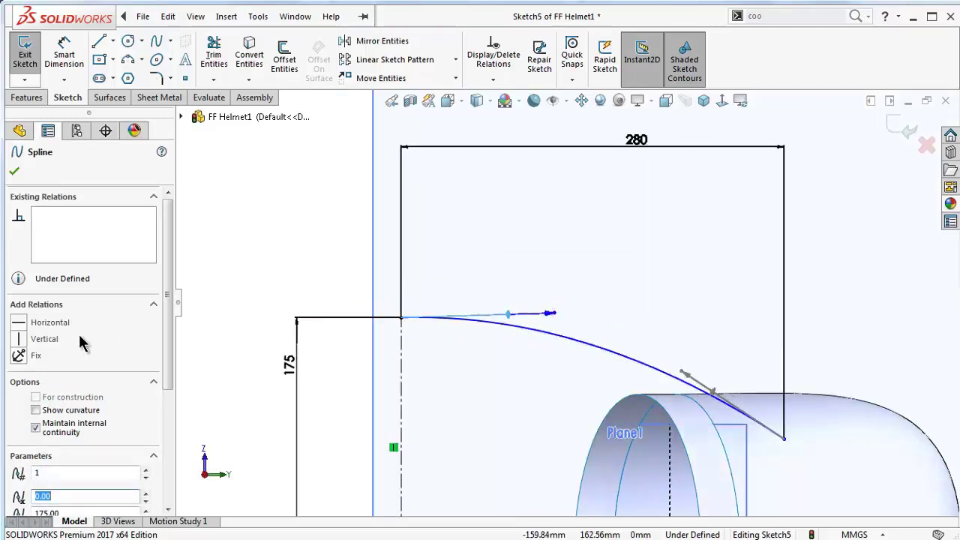
pyautogui.click(19, 344)
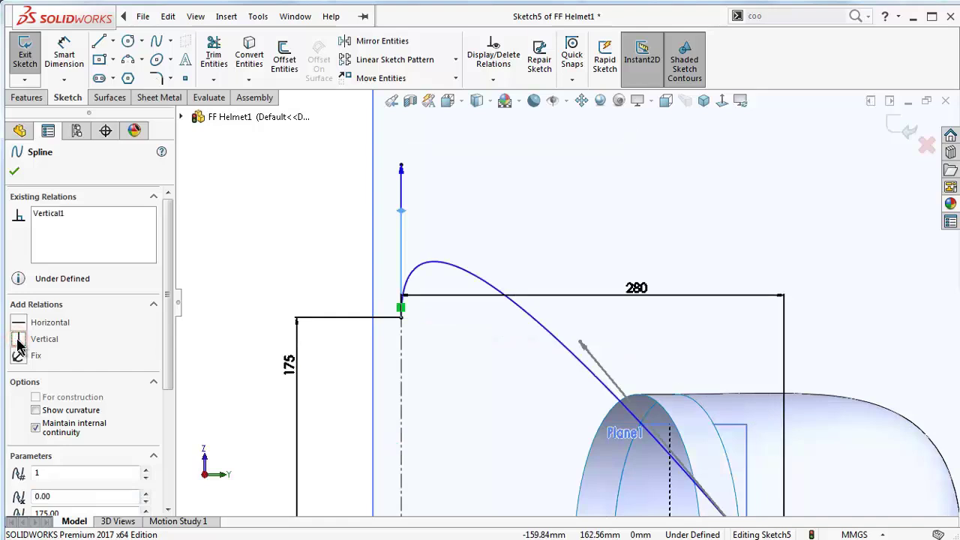
pyautogui.hotkey('ctrl', 'z')
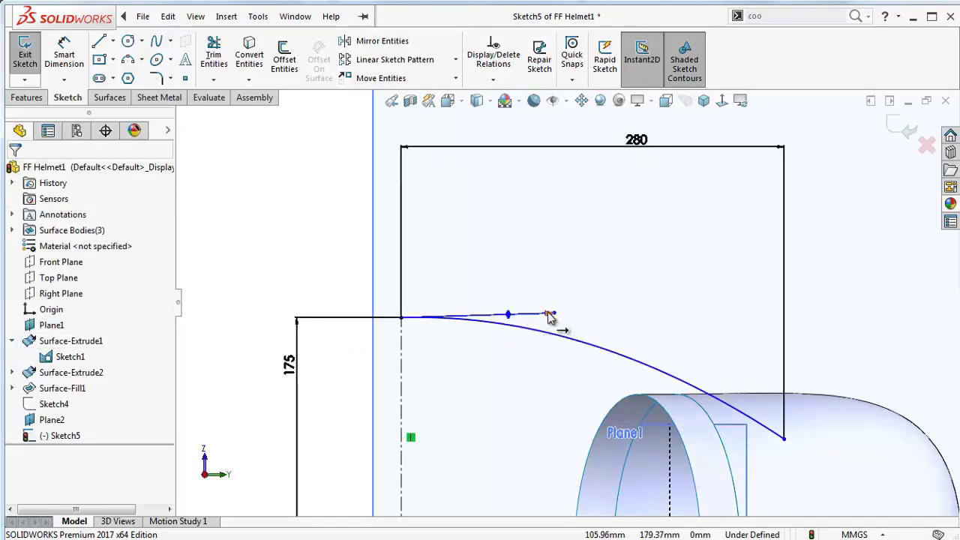
pyautogui.moveTo(548, 314); pyautogui.dragTo(501, 314)
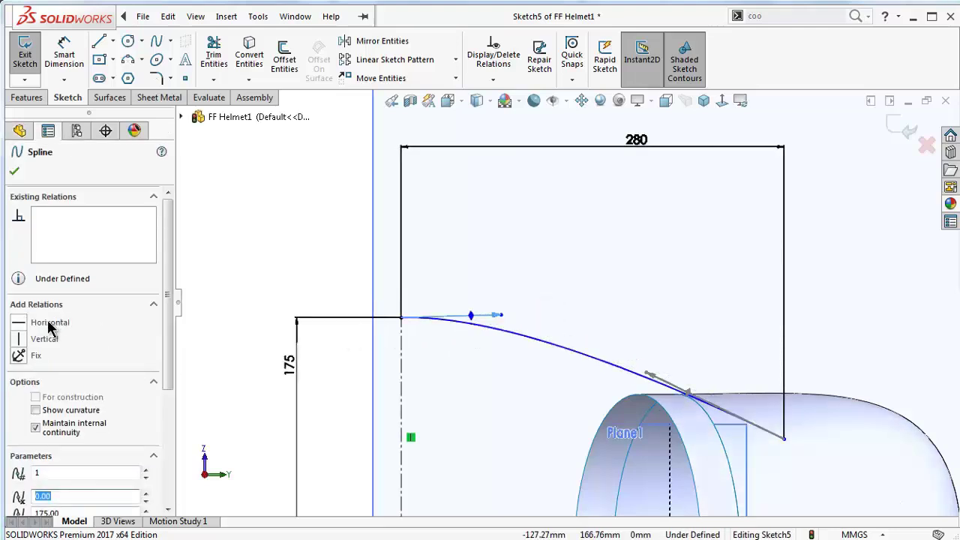
pyautogui.click(23, 324)
# Dimension the spline's start tangent handle to 235
pyautogui.click(501, 282)
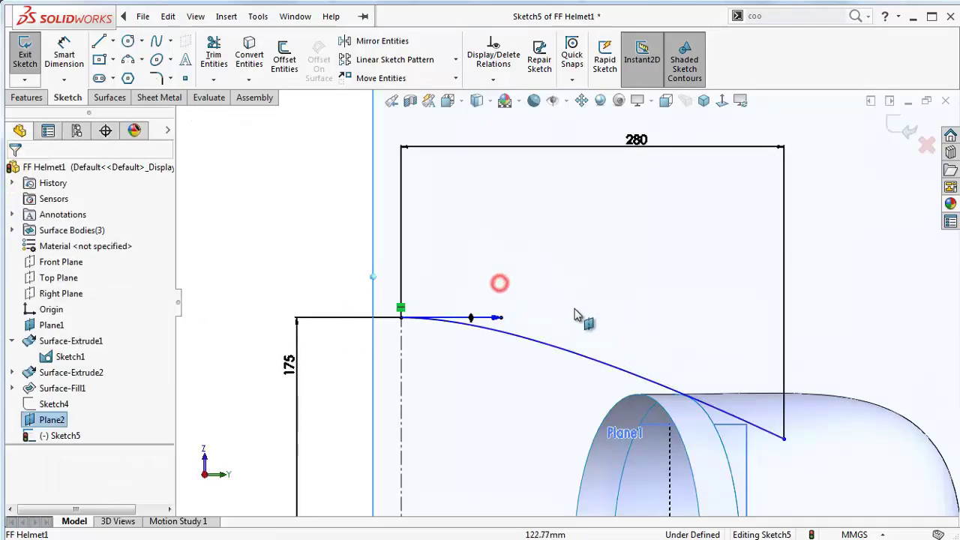
pyautogui.moveTo(589, 314); pyautogui.dragTo(612, 210, button='right')
pyautogui.click(496, 320)
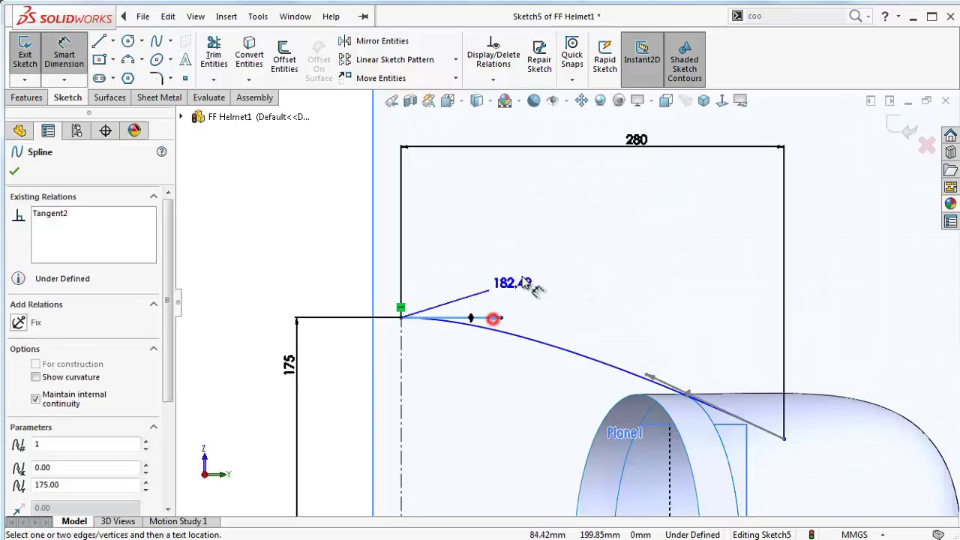
pyautogui.click(532, 274)
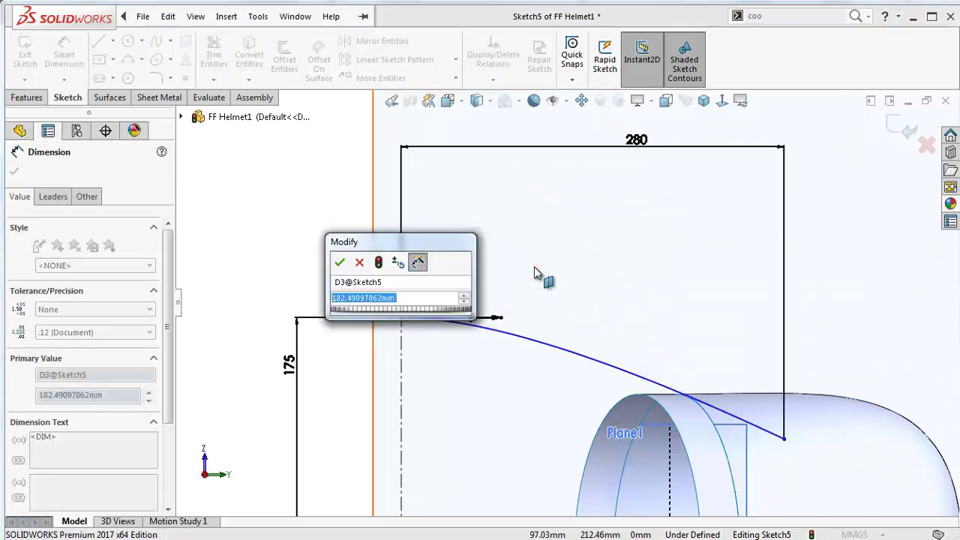
pyautogui.write('235')
pyautogui.press('Return')
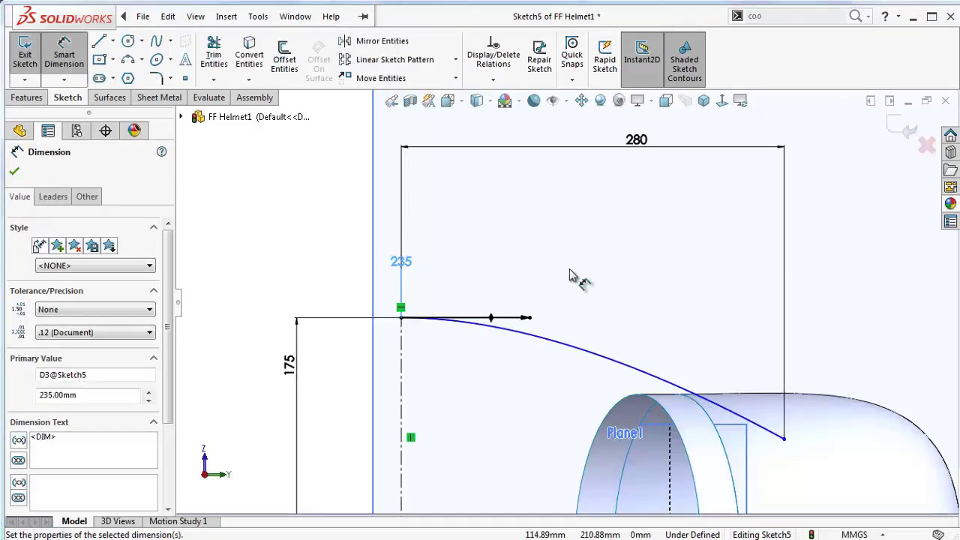
pyautogui.click(653, 292)
pyautogui.scroll(3, 748, 360)
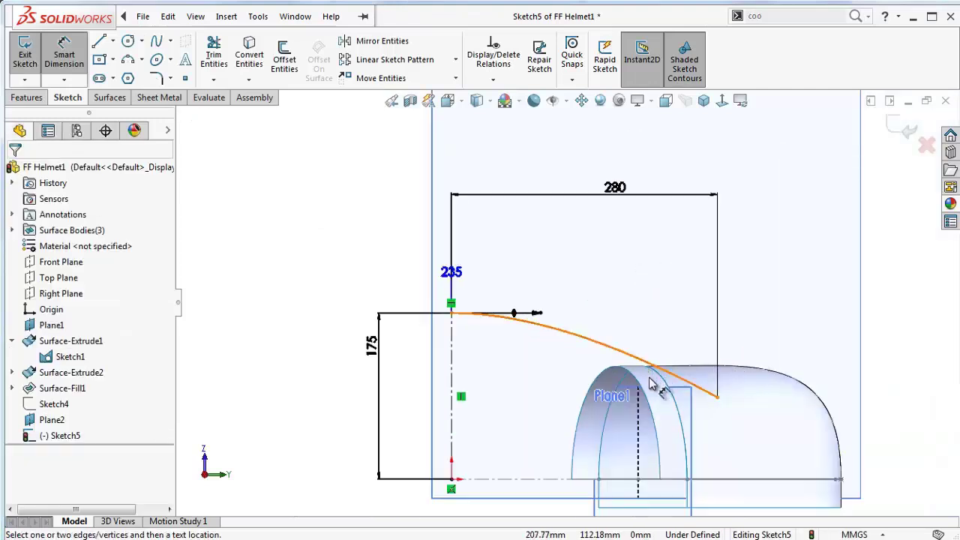
pyautogui.press('Escape')
# Angle the spline's end tangent 53° from the vertical centerline
pyautogui.click(657, 367)
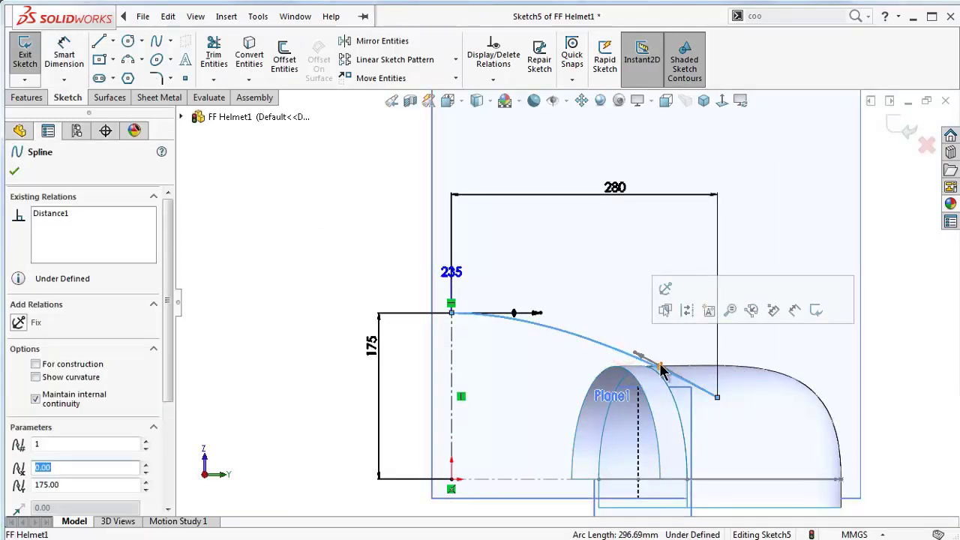
pyautogui.moveTo(660, 369); pyautogui.dragTo(667, 364)
pyautogui.moveTo(321, 349); pyautogui.dragTo(325, 255, button='right')
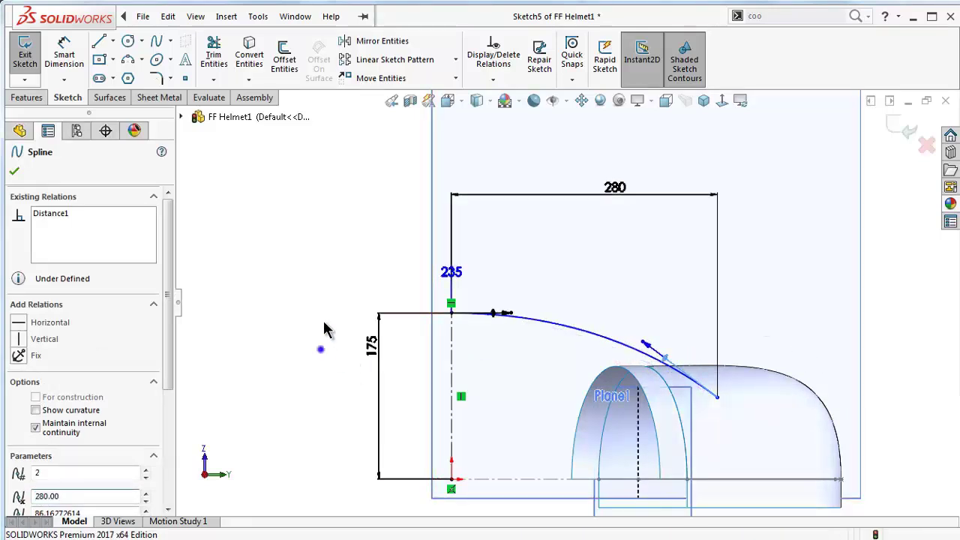
pyautogui.click(665, 363)
pyautogui.click(453, 379)
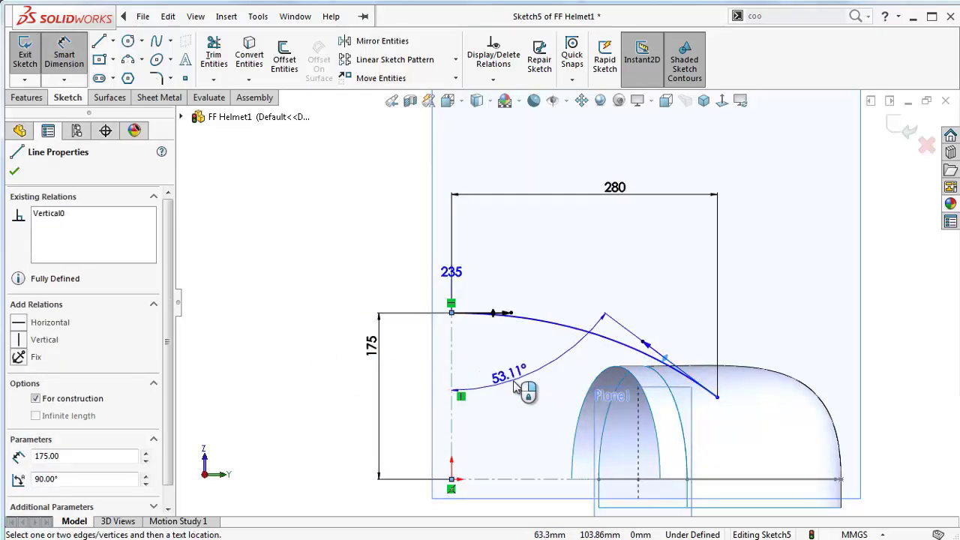
pyautogui.click(515, 385)
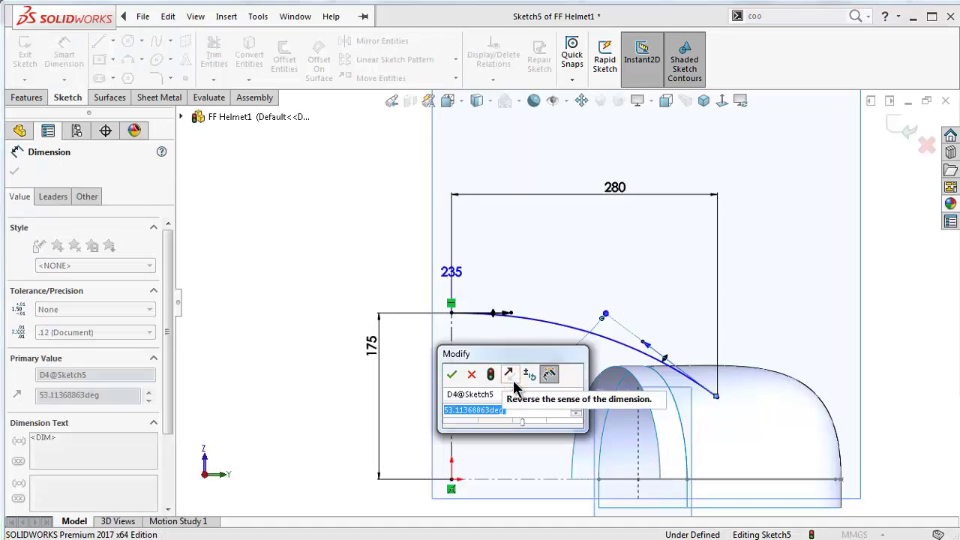
pyautogui.write('53')
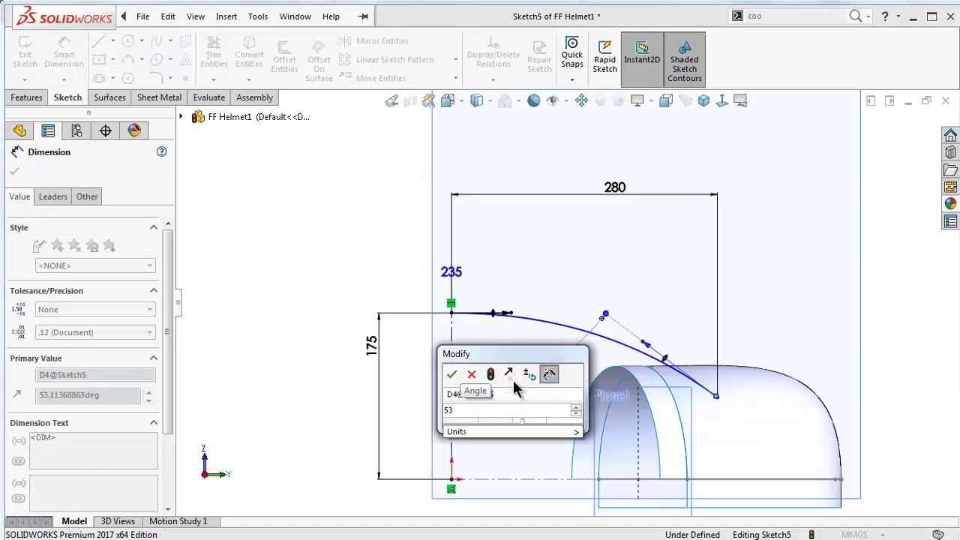
pyautogui.press('Return')
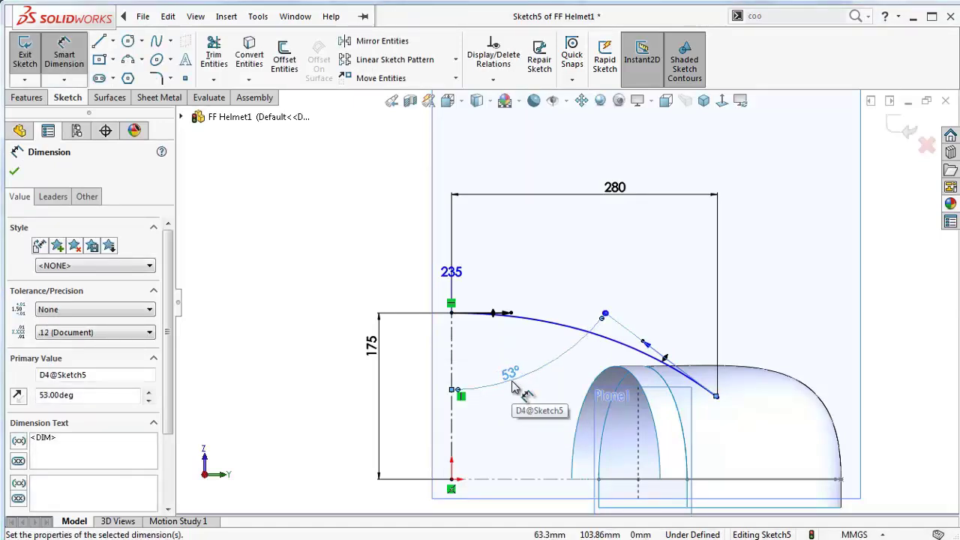
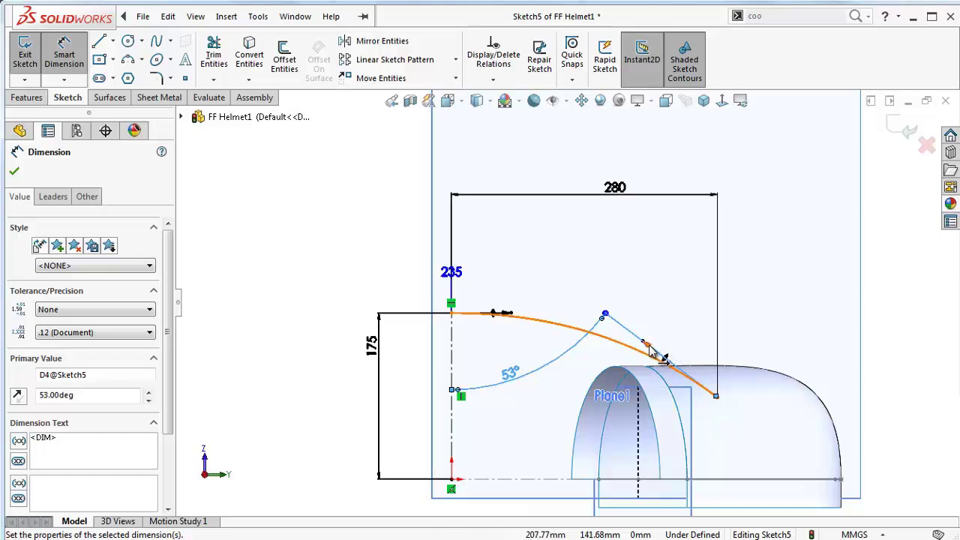
# Dimension the spline's right end point 75 mm above the bottom baseline and exit Sketch5
pyautogui.click(717, 398)
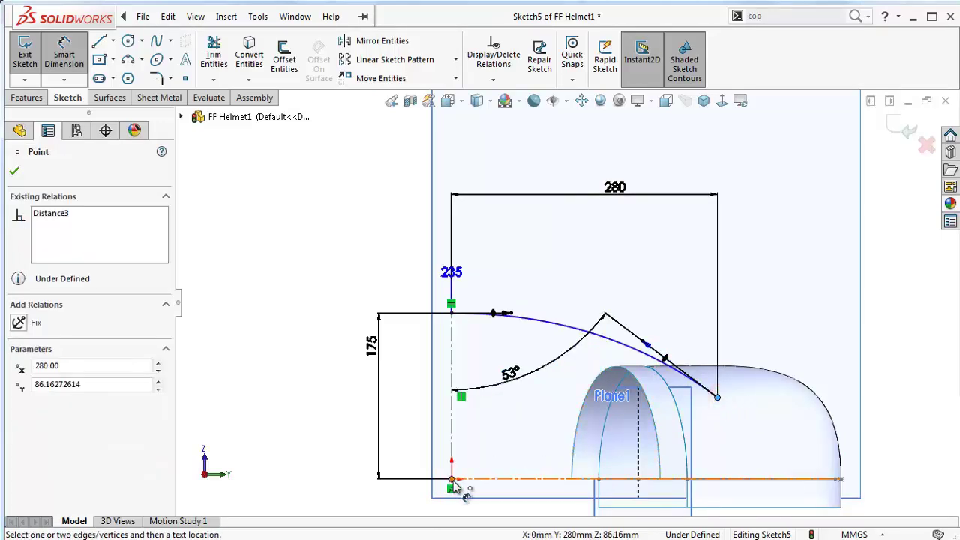
pyautogui.click(453, 482)
pyautogui.click(395, 431)
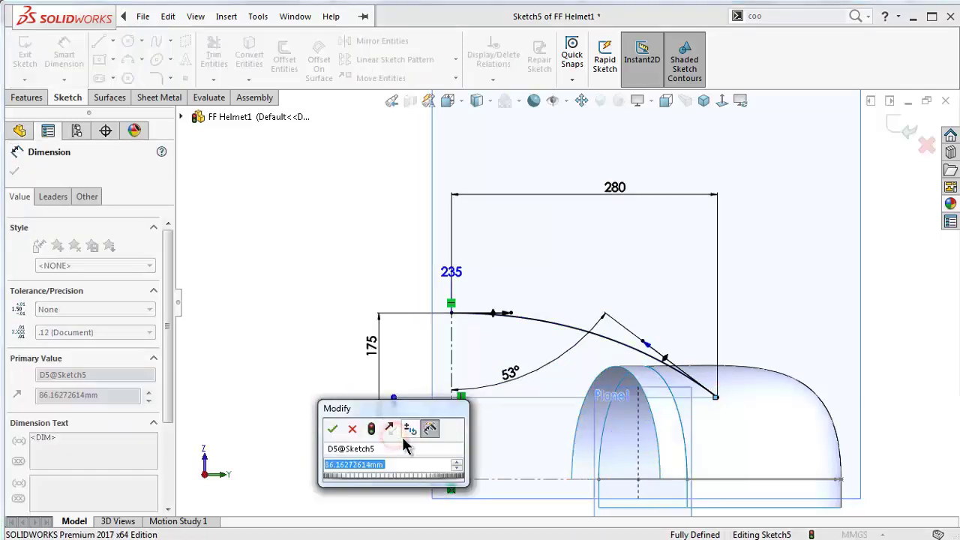
pyautogui.write('75')
pyautogui.press('Return')
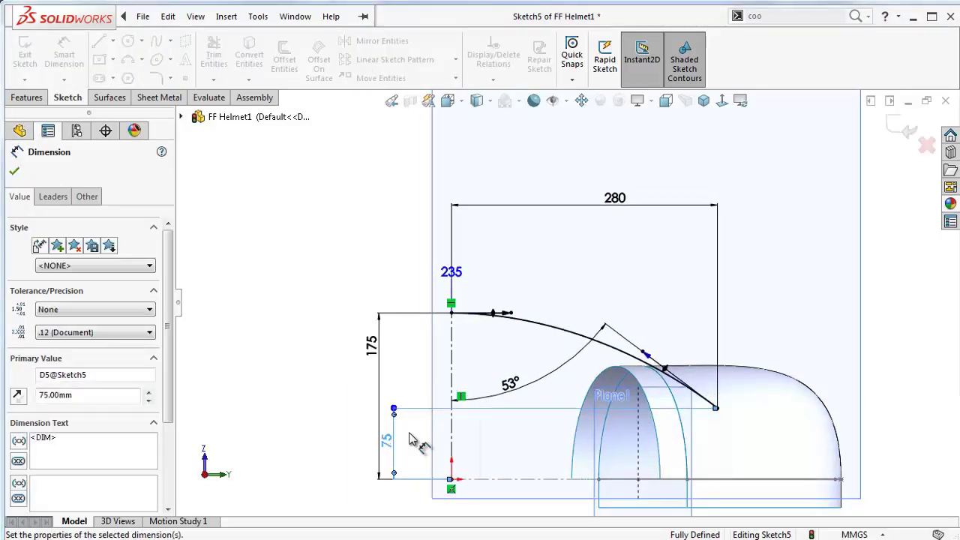
pyautogui.click(279, 413)
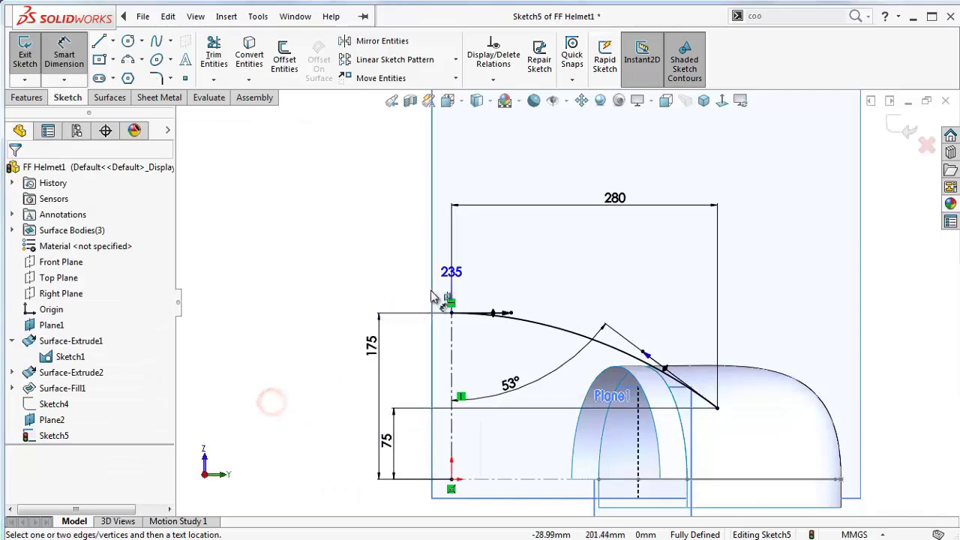
pyautogui.click(369, 342)
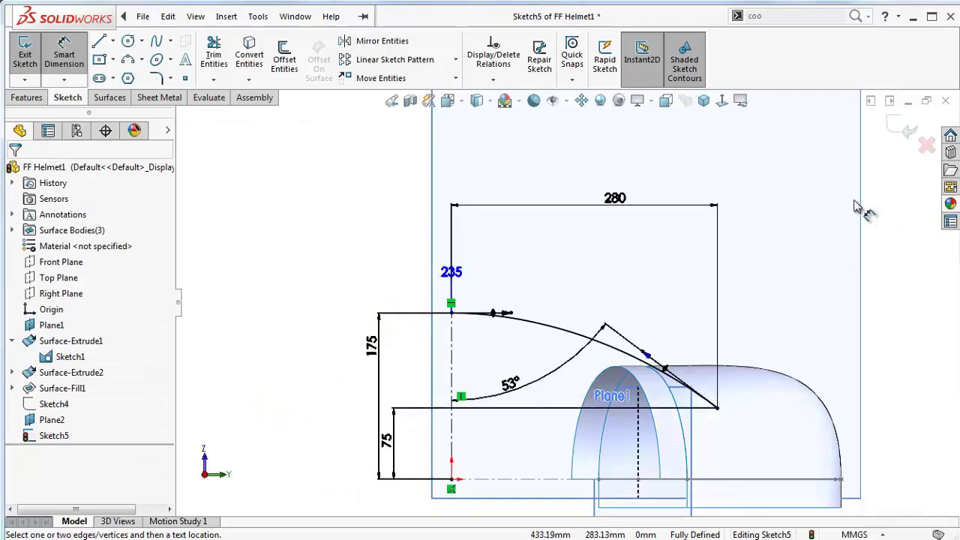
# Close Sketch5 keeping changes, show Sketch4 and return to the isometric view
pyautogui.click(908, 134)
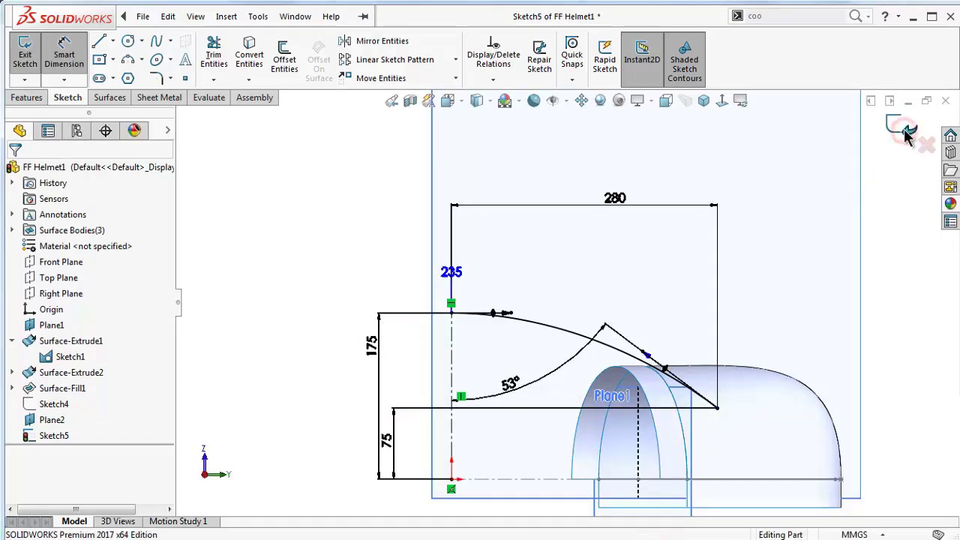
pyautogui.moveTo(827, 232)
pyautogui.mouseDown(button='middle')
pyautogui.moveTo(624, 179)
pyautogui.moveTo(439, 365)
pyautogui.moveTo(449, 408)
pyautogui.moveTo(477, 380)
pyautogui.moveTo(403, 339)
pyautogui.moveTo(695, 406)
pyautogui.moveTo(697, 426)
pyautogui.mouseUp(button='middle')
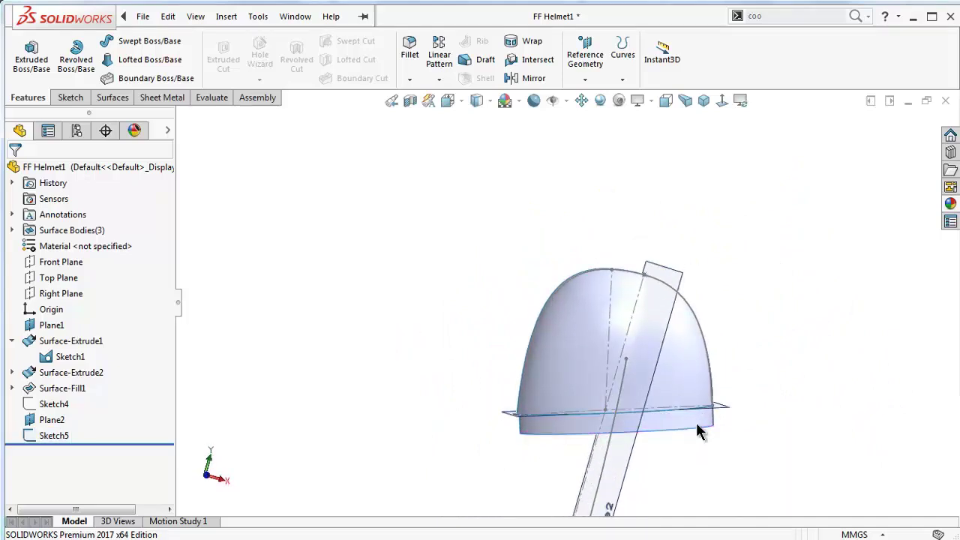
pyautogui.click(64, 409)
pyautogui.click(77, 388)
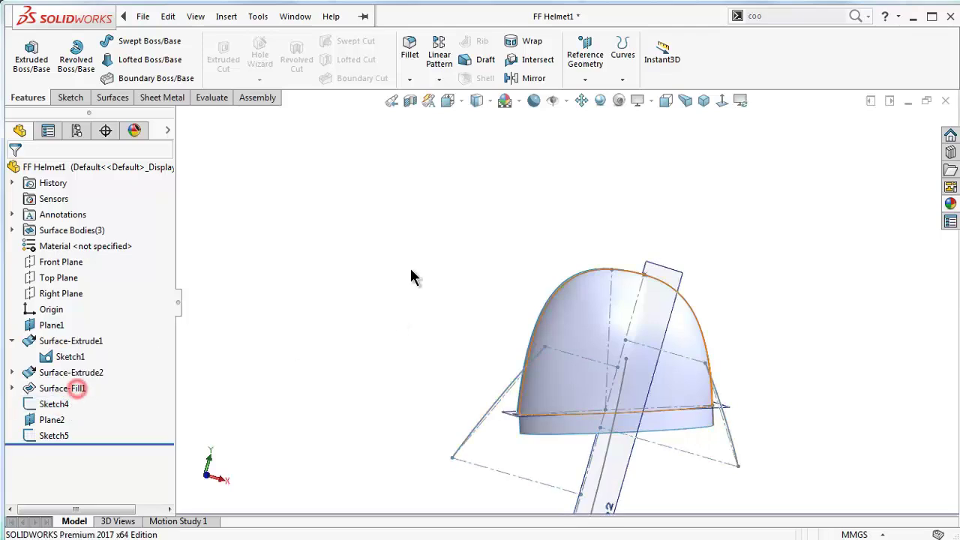
pyautogui.click(411, 277)
pyautogui.moveTo(718, 333)
pyautogui.mouseDown(button='middle')
pyautogui.moveTo(690, 314)
pyautogui.moveTo(692, 330)
pyautogui.mouseUp(button='middle')
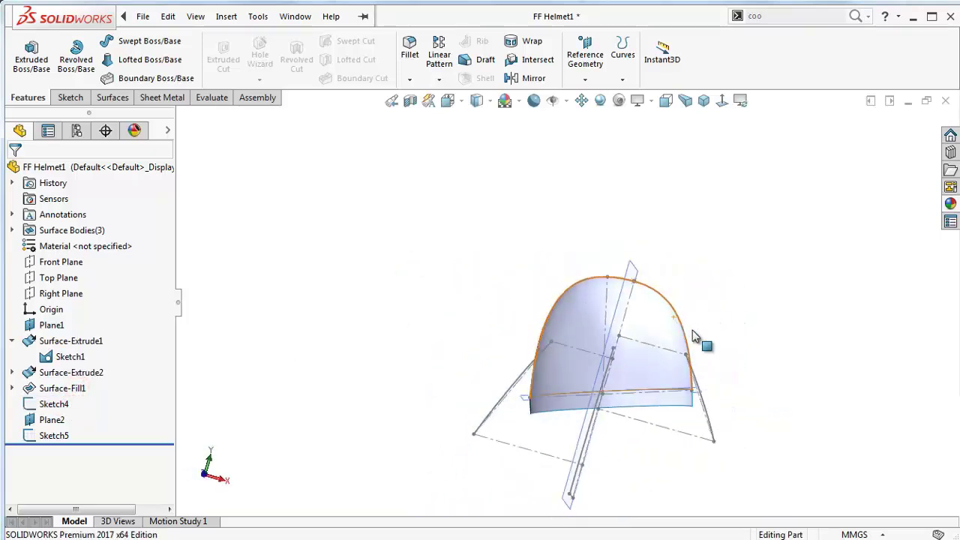
pyautogui.click(704, 100)
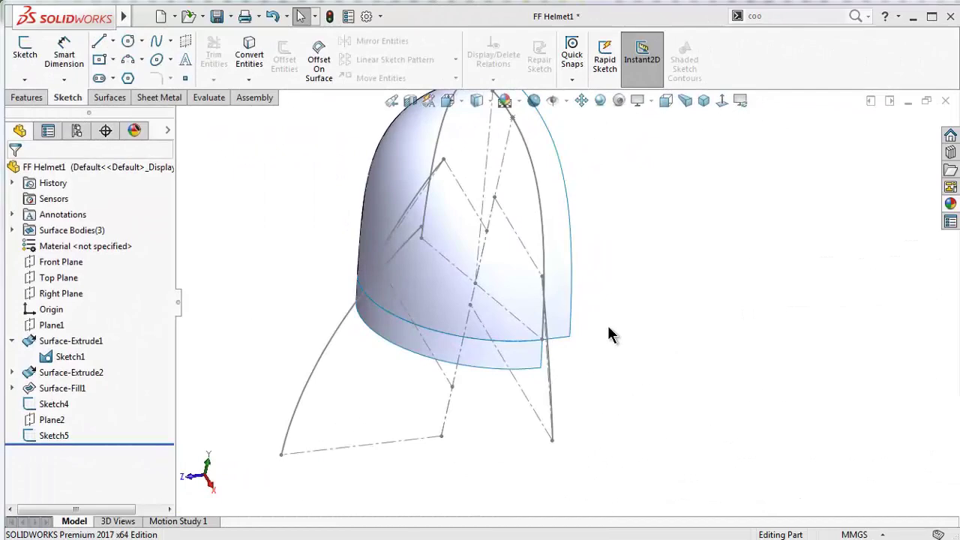
pyautogui.moveTo(609, 336)
pyautogui.mouseDown(button='middle')
pyautogui.moveTo(708, 337)
pyautogui.moveTo(725, 318)
pyautogui.moveTo(609, 303)
pyautogui.mouseUp(button='middle')
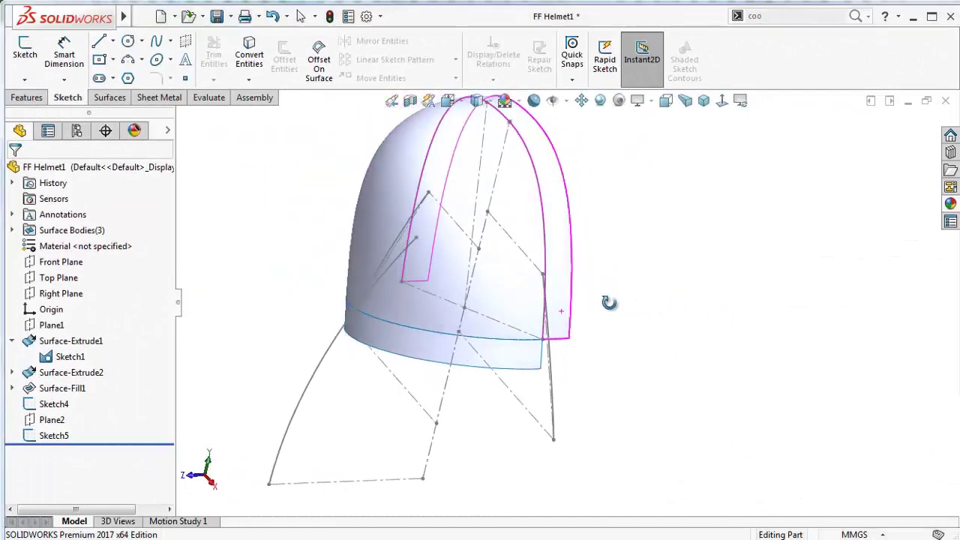
pyautogui.click(704, 101)
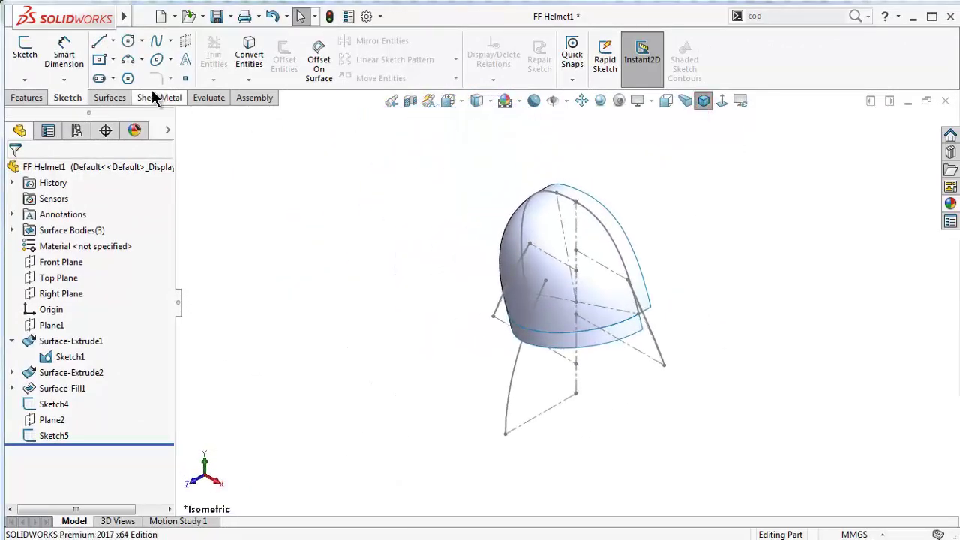
# Start a new 3D sketch, 3DSketch5, from the Sketch dropdown
pyautogui.click(171, 43)
pyautogui.click(287, 234)
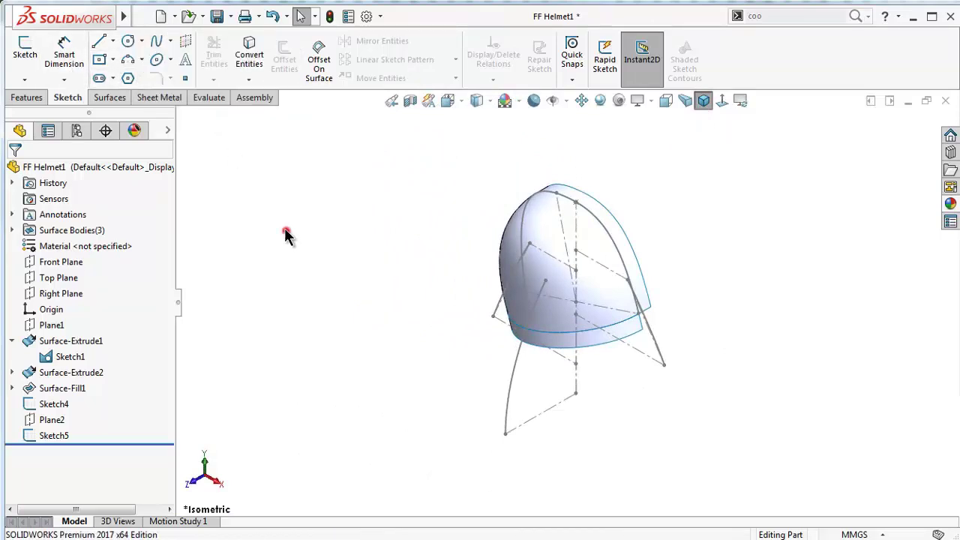
pyautogui.click(24, 79)
pyautogui.click(41, 110)
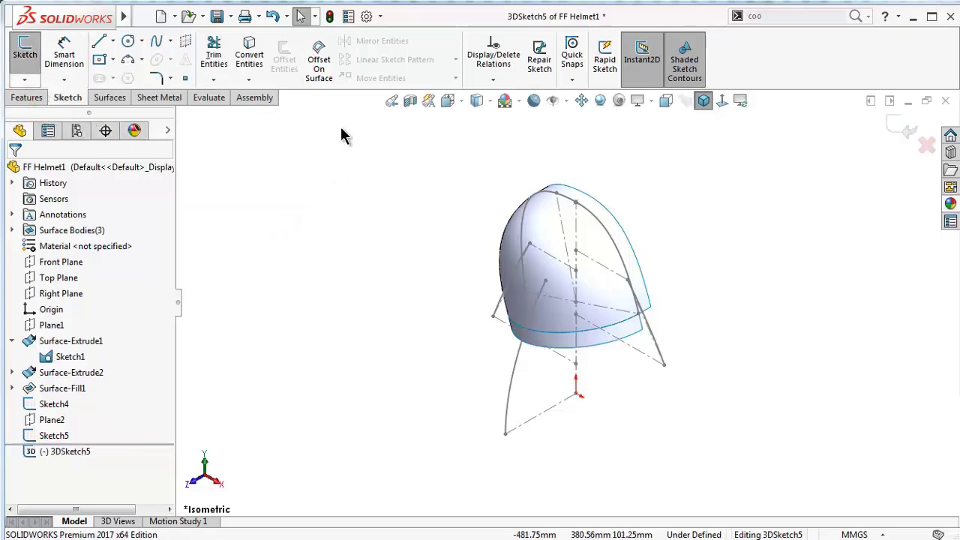
# Draw a 3D spline across the helmet front from the red snap point to the left edge
pyautogui.click(155, 42)
pyautogui.scroll(-3, 659, 314)
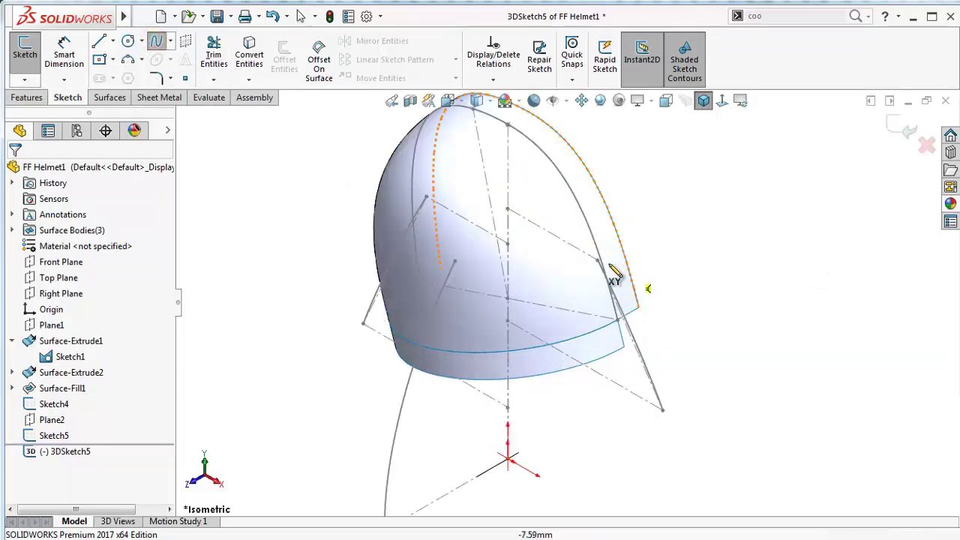
pyautogui.scroll(-4, 615, 274)
pyautogui.click(570, 232)
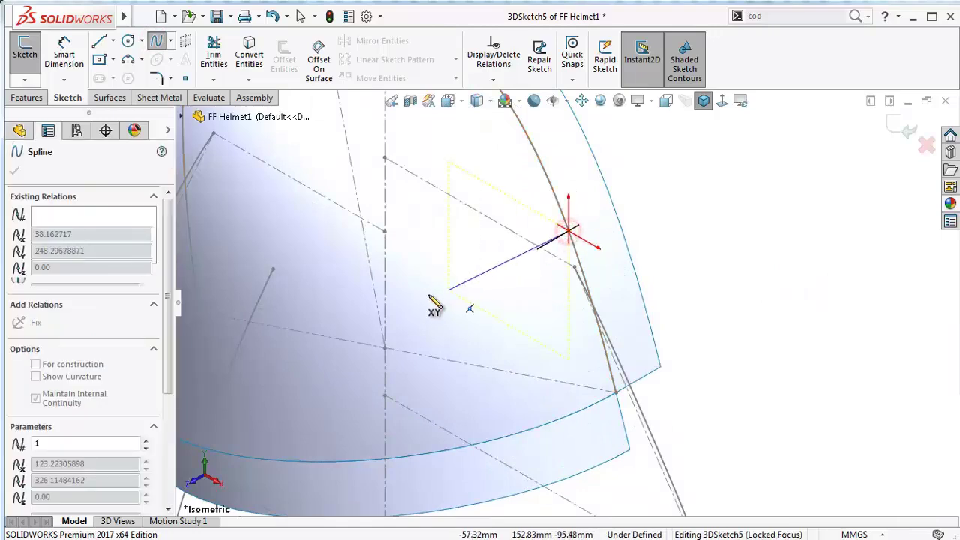
pyautogui.scroll(3, 413, 311)
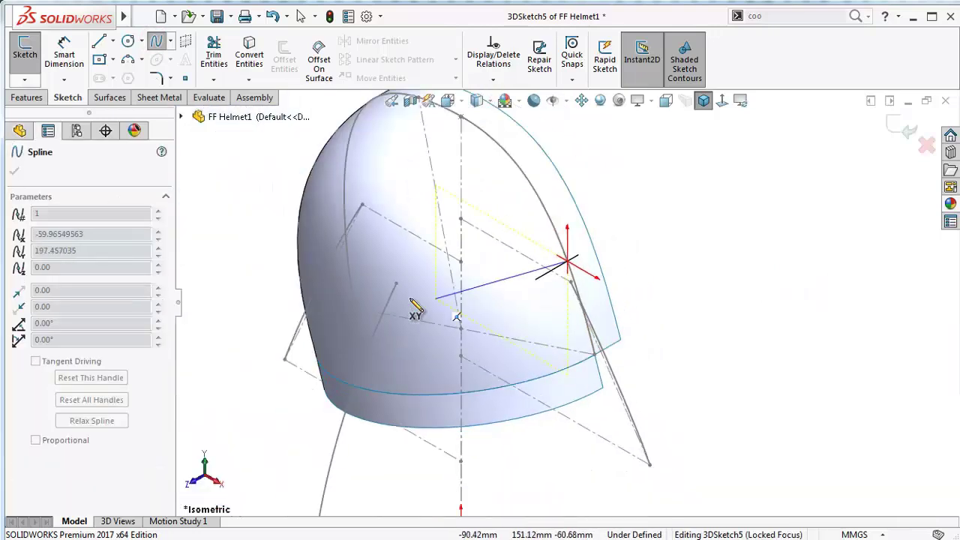
pyautogui.click(501, 303)
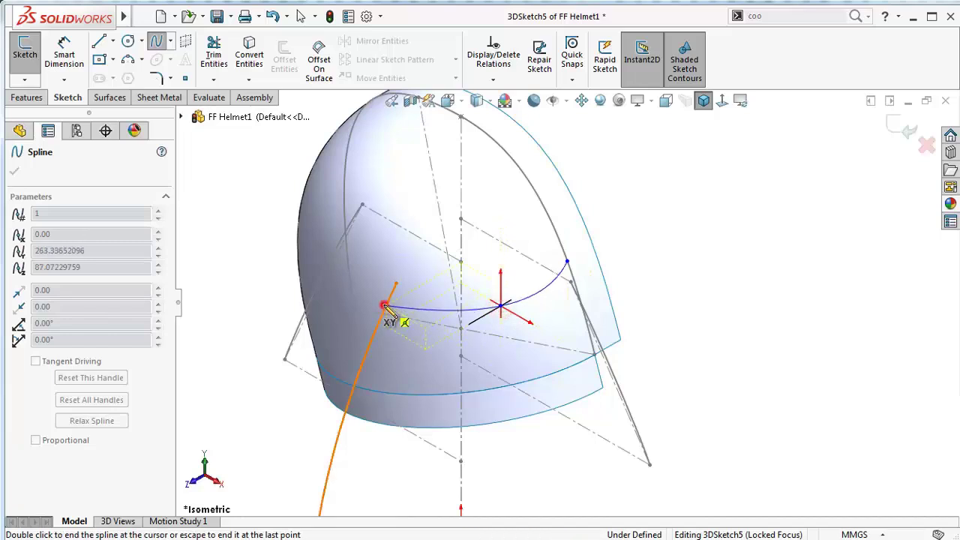
pyautogui.click(384, 307)
pyautogui.moveTo(322, 300); pyautogui.dragTo(307, 300, button='middle')
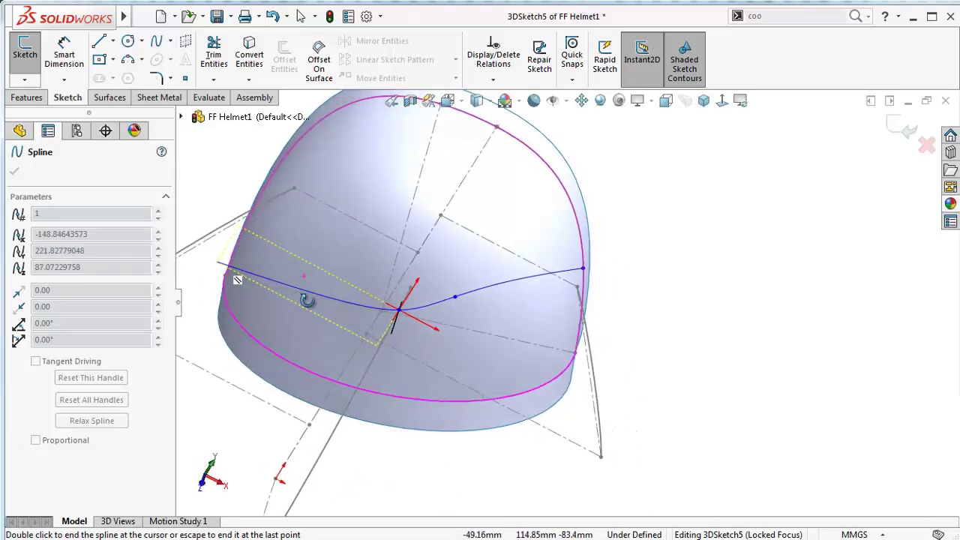
pyautogui.scroll(-3, 311, 278)
pyautogui.scroll(-3, 255, 218)
pyautogui.scroll(-3, 361, 264)
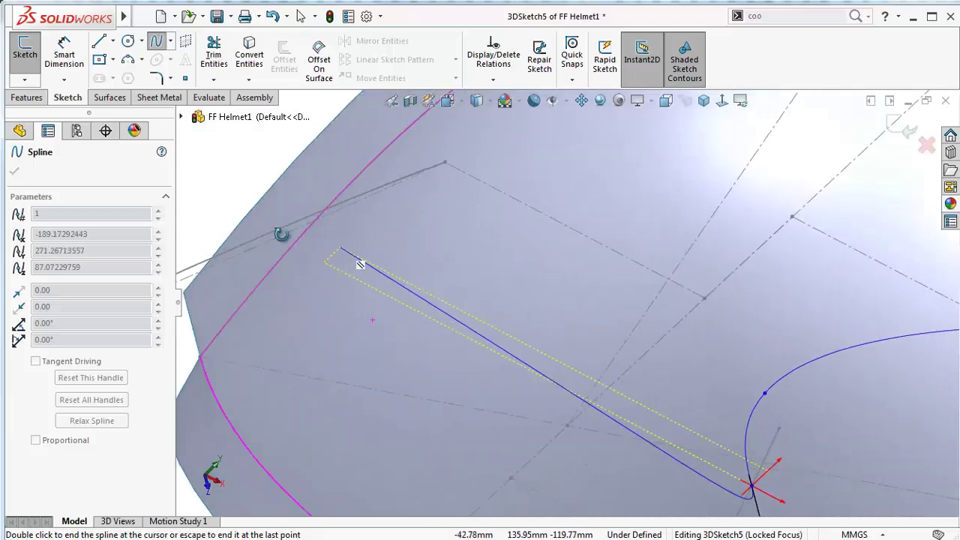
pyautogui.click(354, 175)
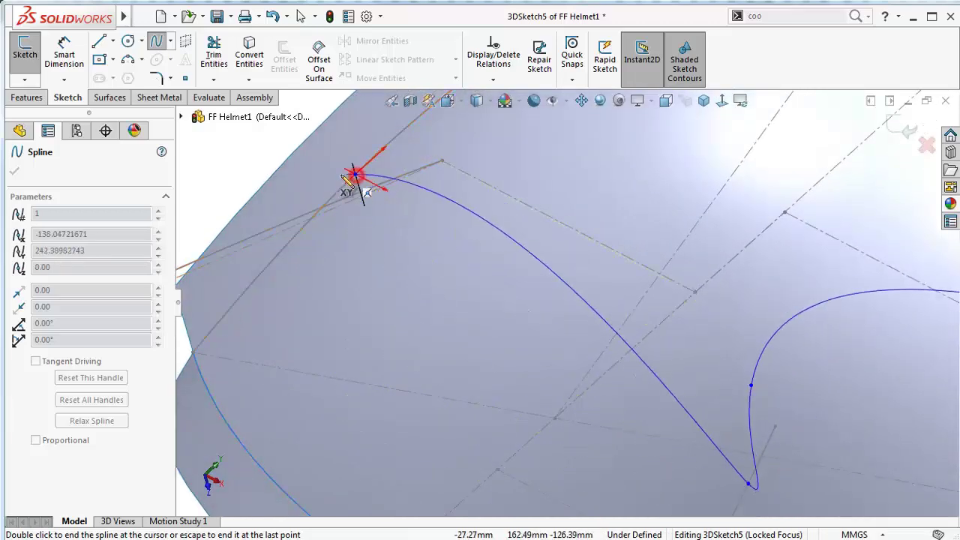
pyautogui.rightClick(326, 188)
pyautogui.click(328, 188)
# Constrain a spline point to the helmet face with an On Surface relation
pyautogui.moveTo(328, 189); pyautogui.dragTo(532, 262, button='middle')
pyautogui.scroll(3, 663, 298)
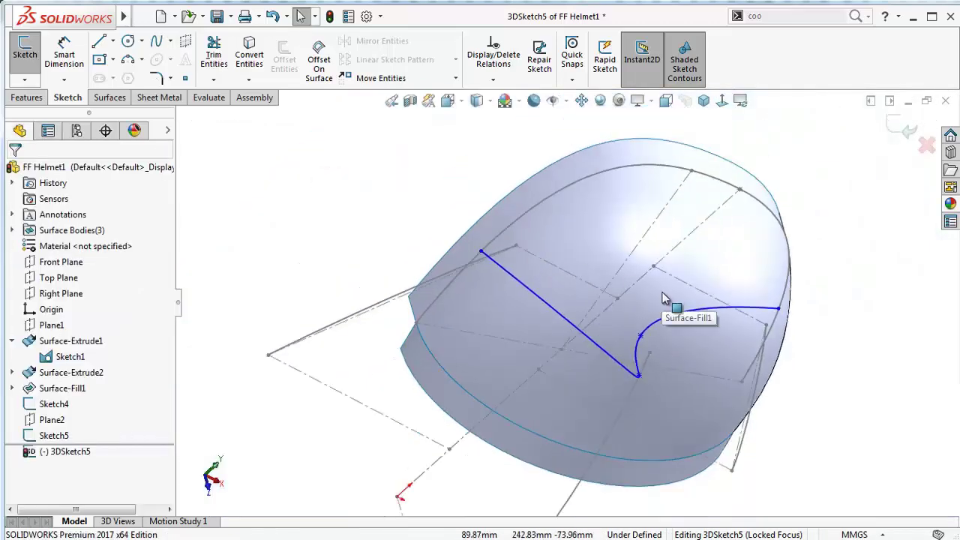
pyautogui.moveTo(663, 299); pyautogui.dragTo(558, 258, button='middle')
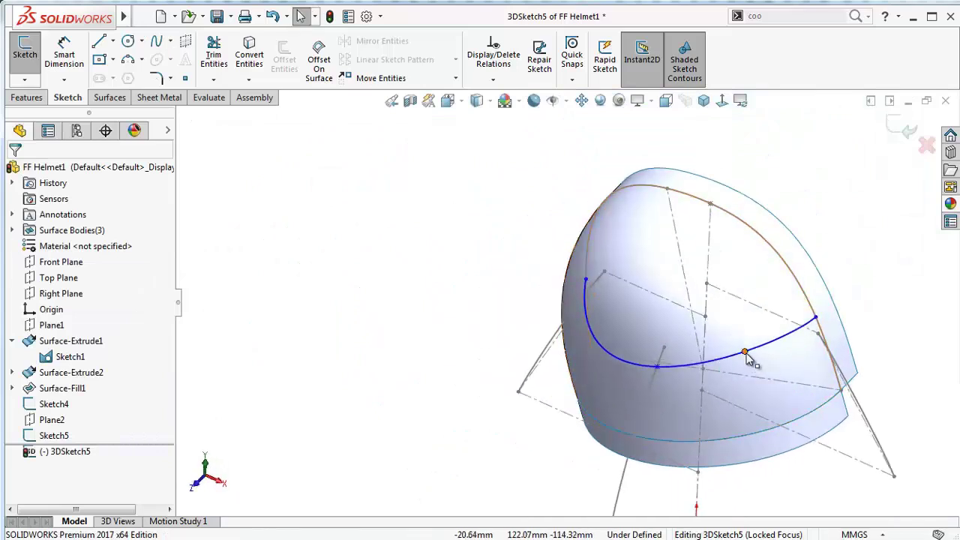
pyautogui.click(746, 356)
pyautogui.keyDown('ctrl'); pyautogui.click(742, 267); pyautogui.keyUp('ctrl')
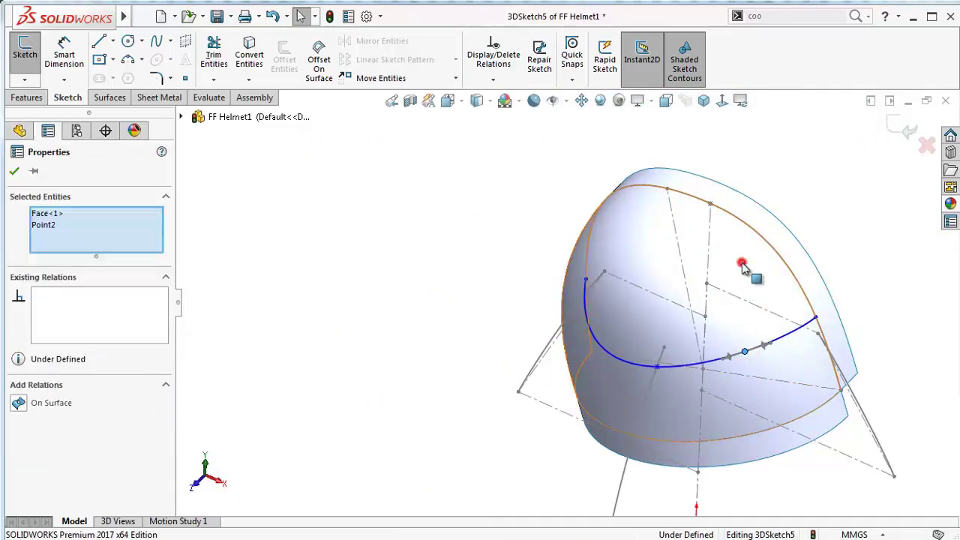
pyautogui.click(46, 405)
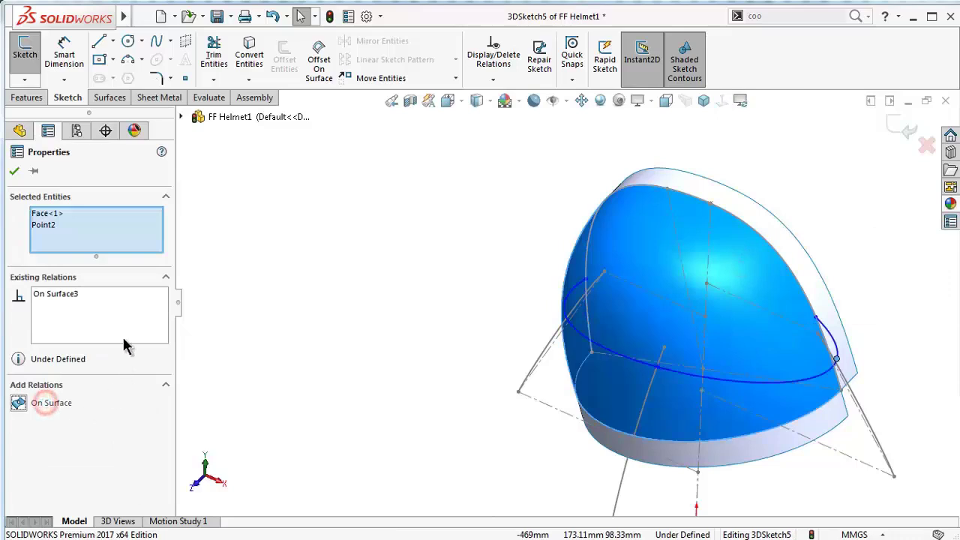
pyautogui.click(14, 171)
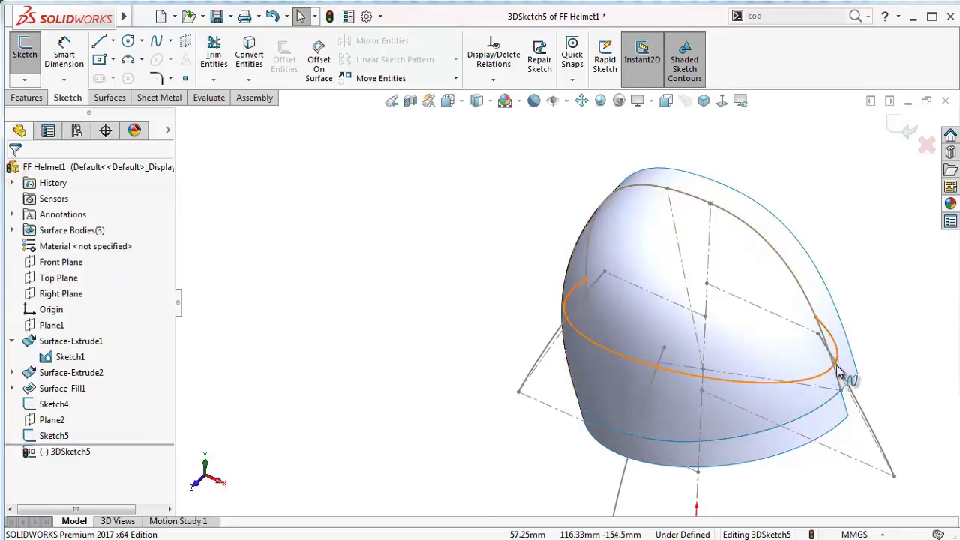
# Slide the spline's end along the helmet edge and put another point On Surface
pyautogui.moveTo(839, 361); pyautogui.dragTo(779, 357)
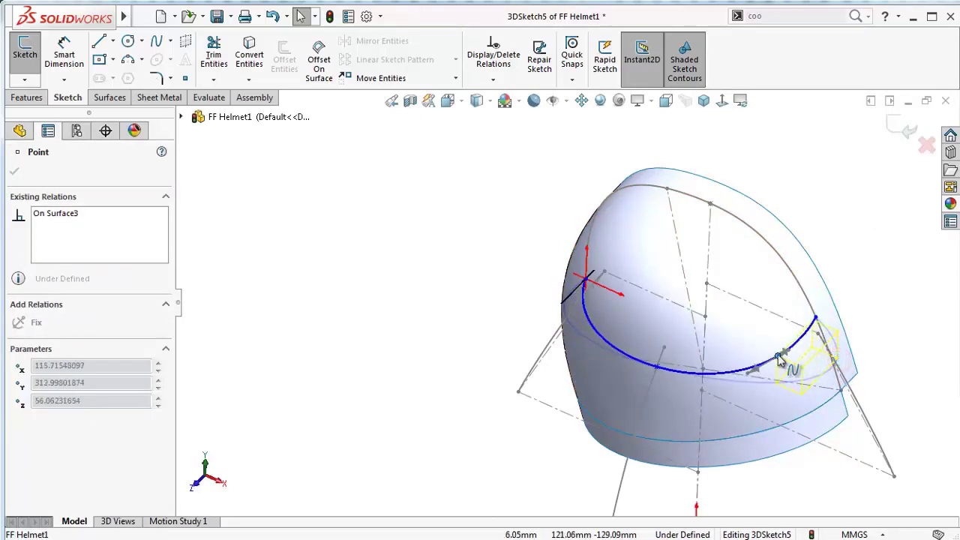
pyautogui.click(431, 274)
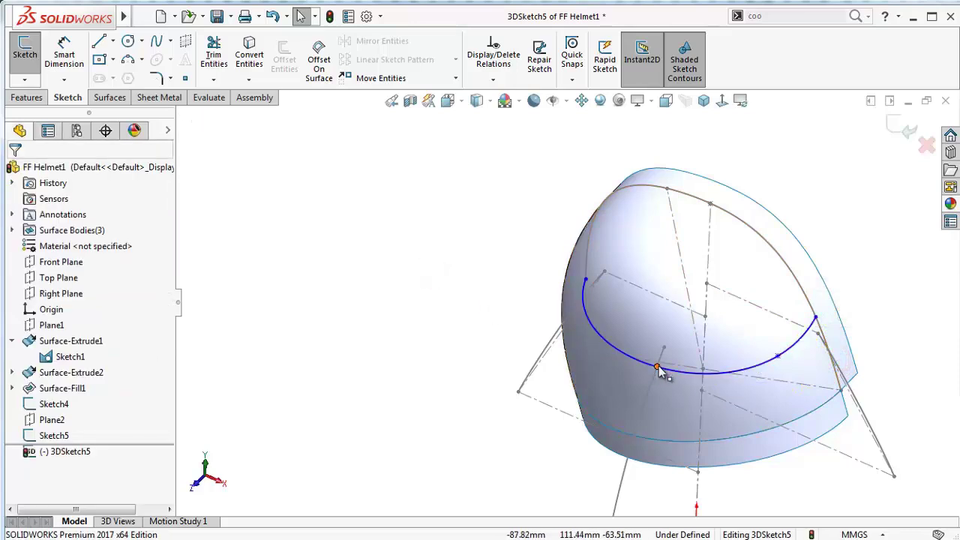
pyautogui.click(659, 367)
pyautogui.keyDown('ctrl'); pyautogui.click(617, 398); pyautogui.keyUp('ctrl')
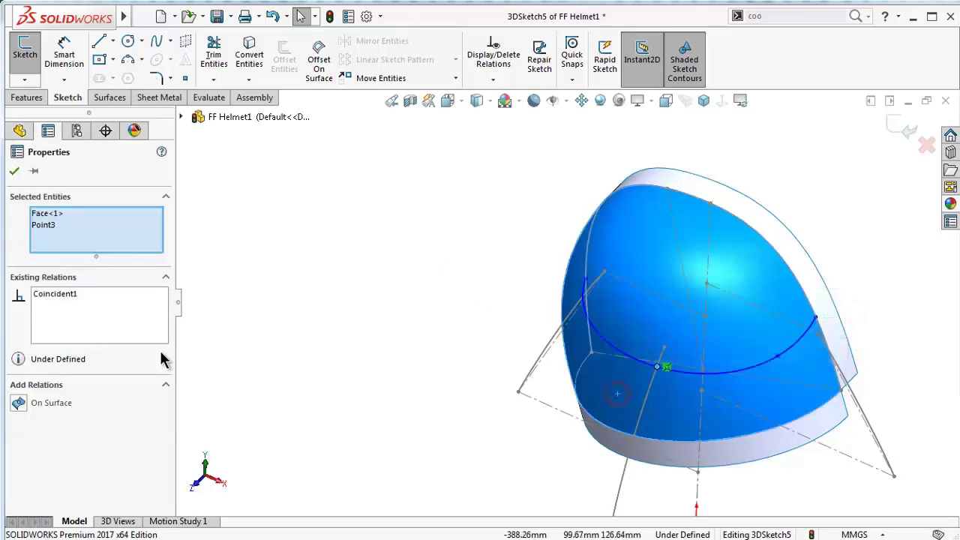
pyautogui.click(43, 405)
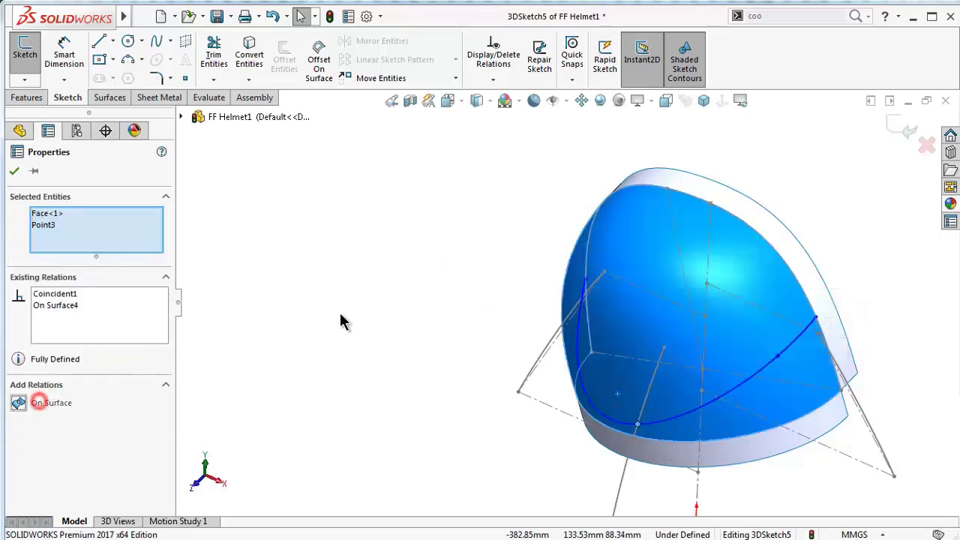
pyautogui.click(14, 171)
pyautogui.moveTo(643, 423); pyautogui.dragTo(635, 305, button='middle')
# Reshape the spline by dragging its end down along the orange Sketch4 edge
pyautogui.scroll(2, 687, 417)
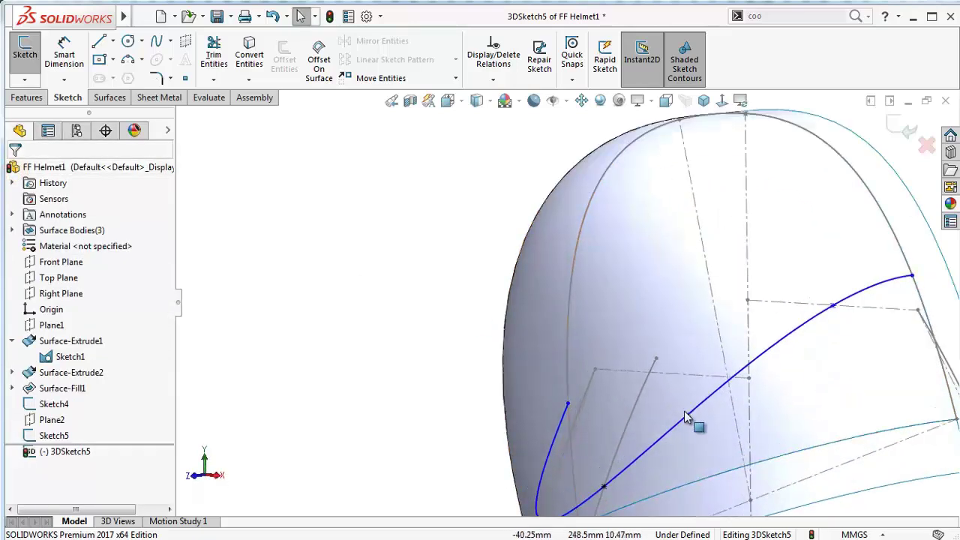
pyautogui.scroll(-3, 815, 322)
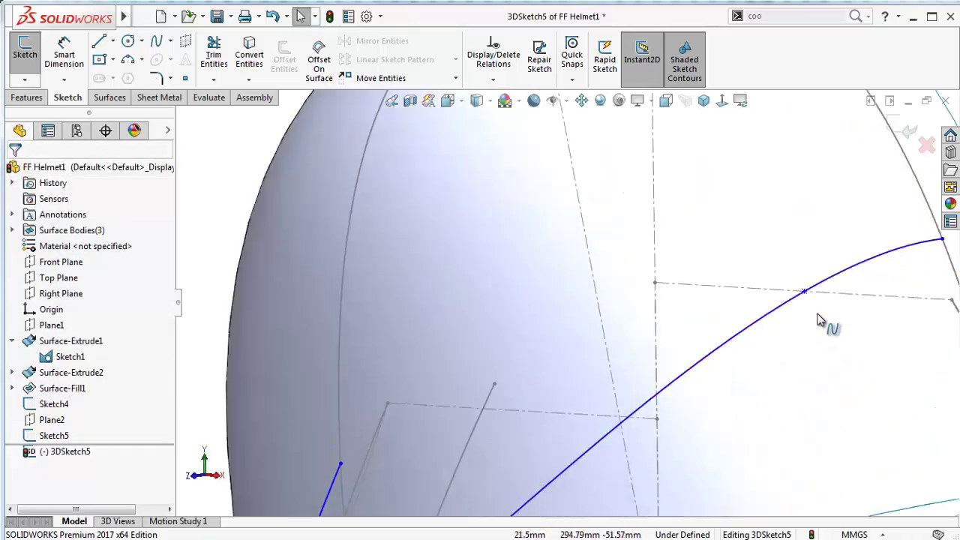
pyautogui.scroll(-2, 817, 285)
pyautogui.moveTo(818, 285); pyautogui.dragTo(780, 231, button='middle')
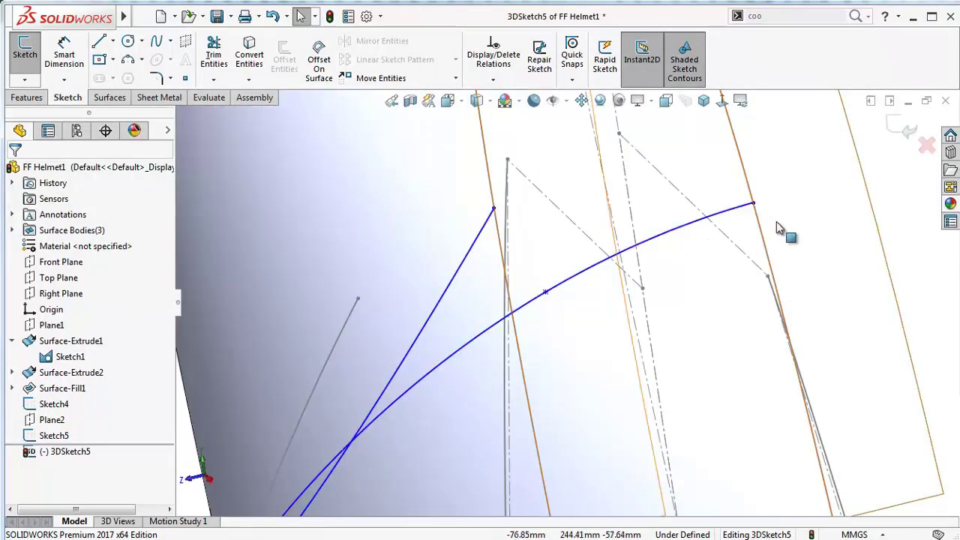
pyautogui.moveTo(777, 222); pyautogui.dragTo(832, 215, button='middle')
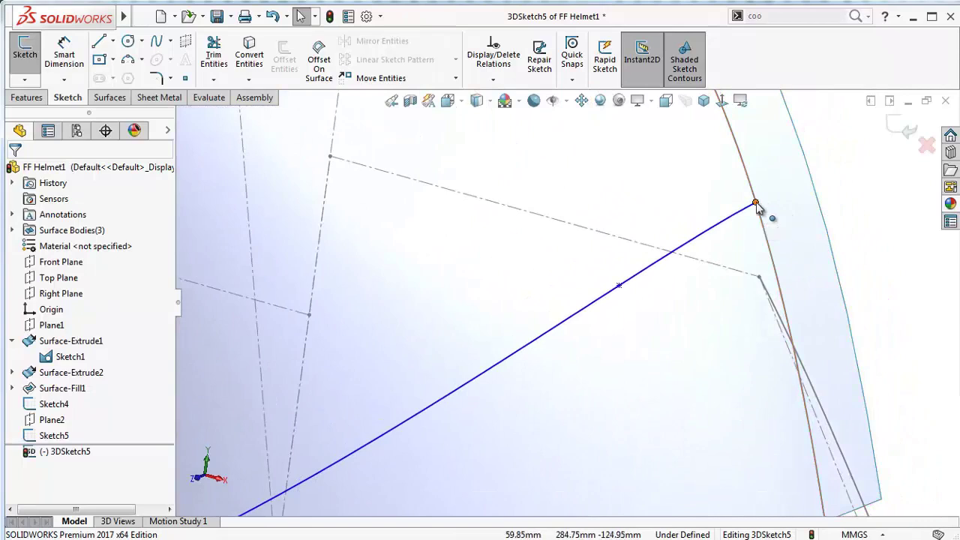
pyautogui.moveTo(756, 205); pyautogui.dragTo(767, 240)
pyautogui.moveTo(620, 286); pyautogui.dragTo(621, 330)
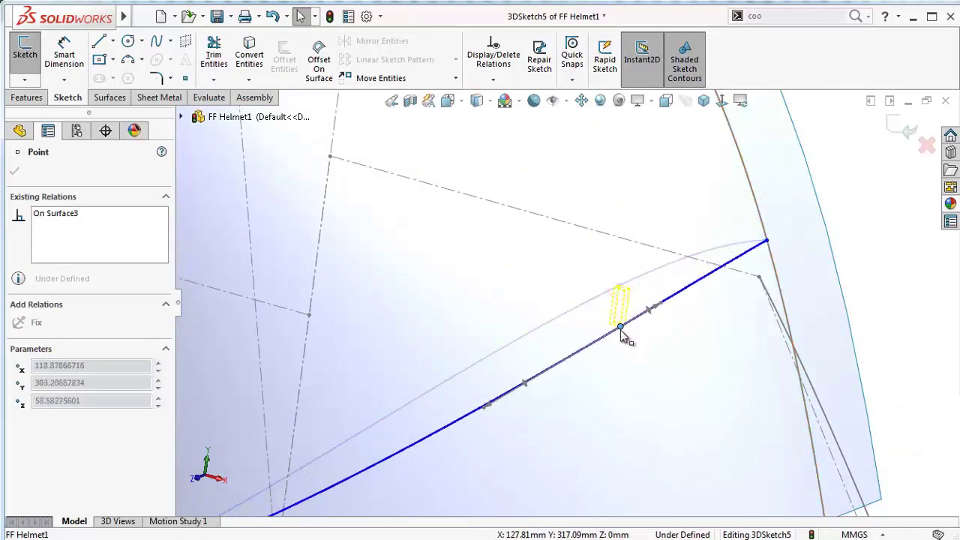
pyautogui.moveTo(767, 241); pyautogui.dragTo(797, 359)
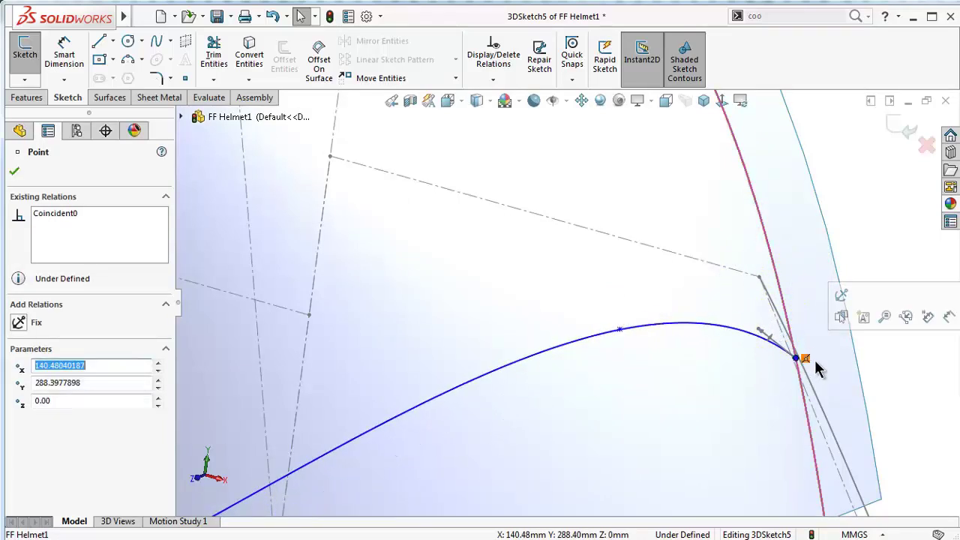
pyautogui.scroll(-2, 801, 375)
pyautogui.scroll(-3, 811, 369)
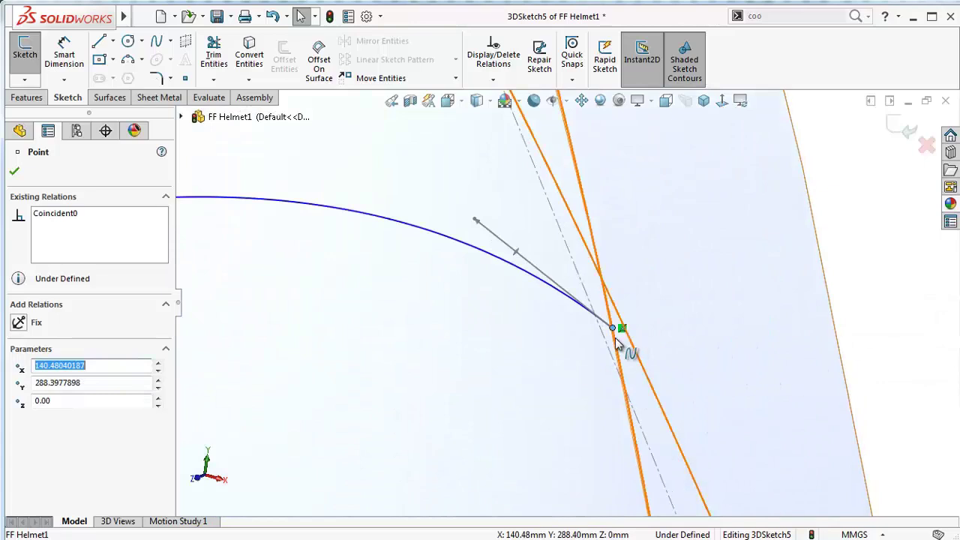
pyautogui.moveTo(614, 324); pyautogui.dragTo(620, 321)
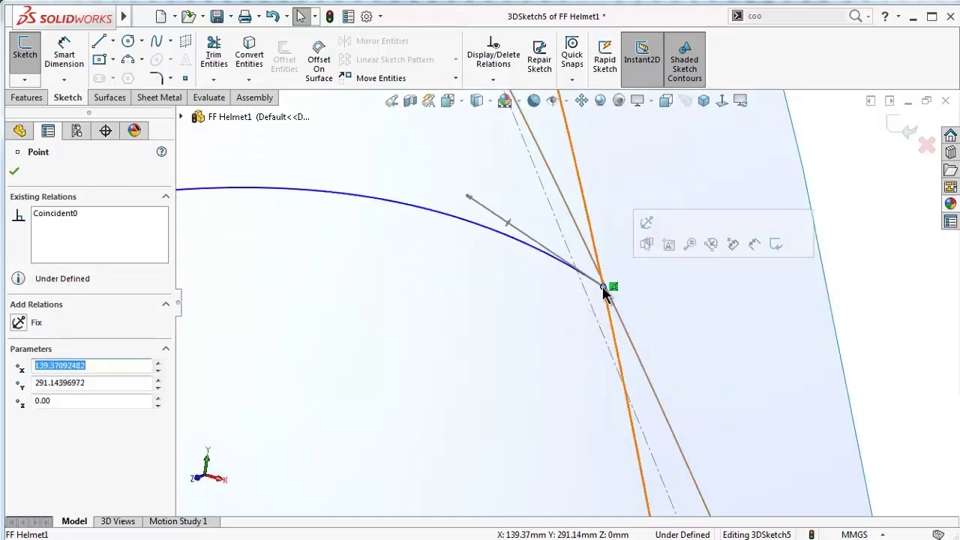
pyautogui.moveTo(601, 280)
pyautogui.mouseDown()
pyautogui.moveTo(605, 273)
pyautogui.moveTo(614, 315)
pyautogui.mouseUp()
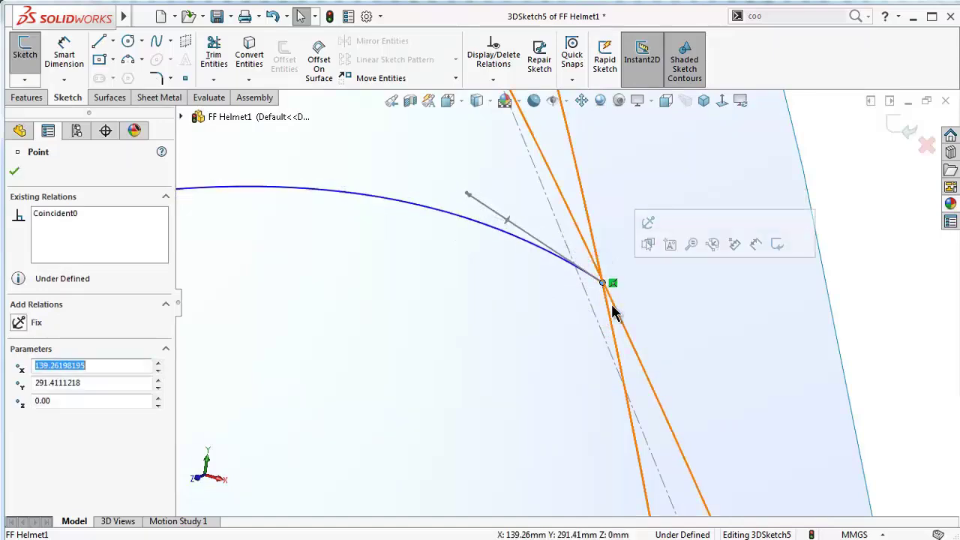
pyautogui.moveTo(599, 277); pyautogui.dragTo(602, 263)
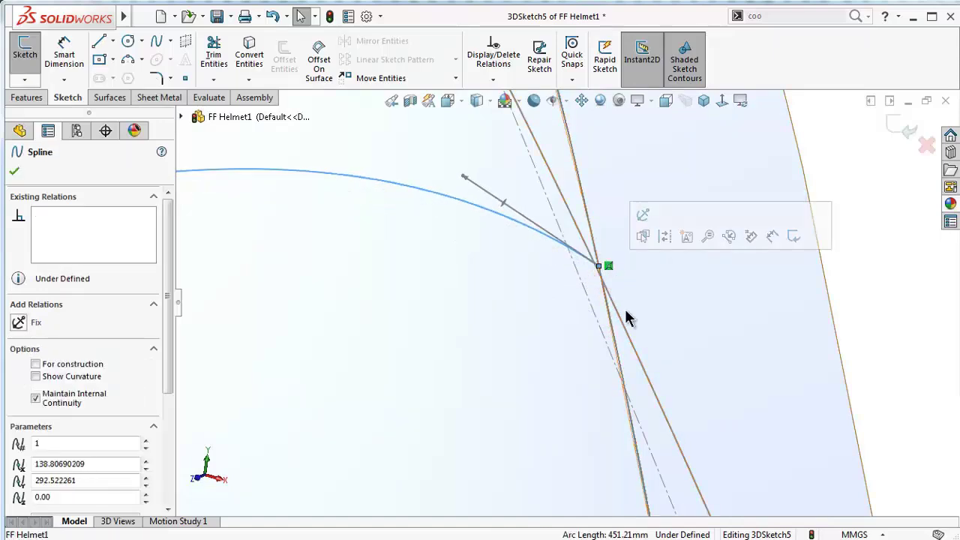
pyautogui.moveTo(833, 346); pyautogui.dragTo(821, 357, button='middle')
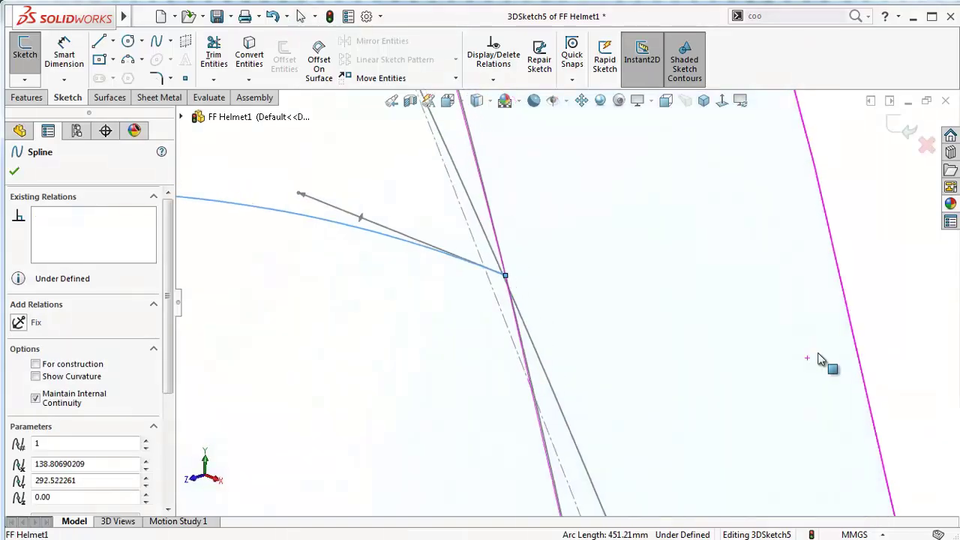
# Make the spline's end point coincident with the Spline4@Sketch4 curve
pyautogui.keyDown('ctrl'); pyautogui.click(550, 386); pyautogui.keyUp('ctrl')
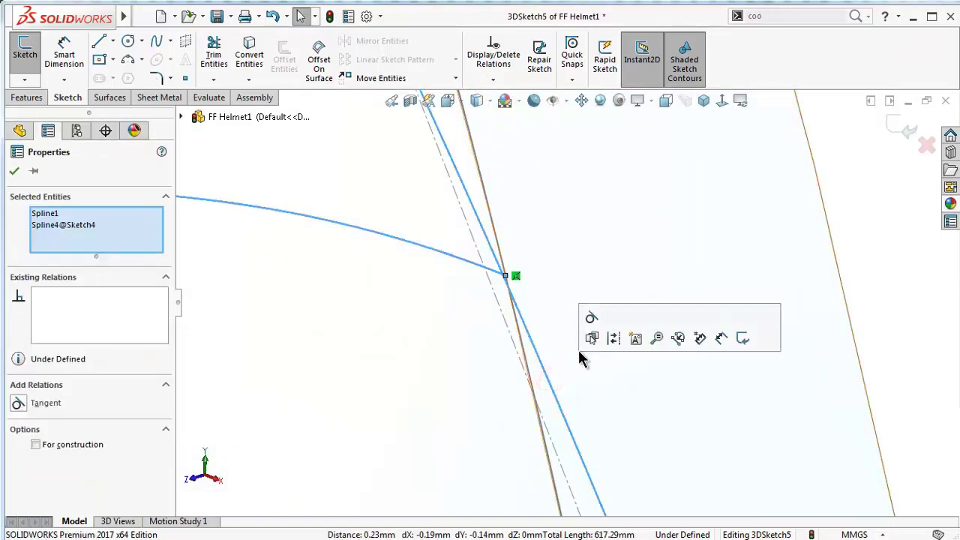
pyautogui.click(888, 224)
pyautogui.moveTo(568, 305)
pyautogui.mouseDown(button='middle')
pyautogui.moveTo(576, 309)
pyautogui.moveTo(478, 429)
pyautogui.mouseUp(button='middle')
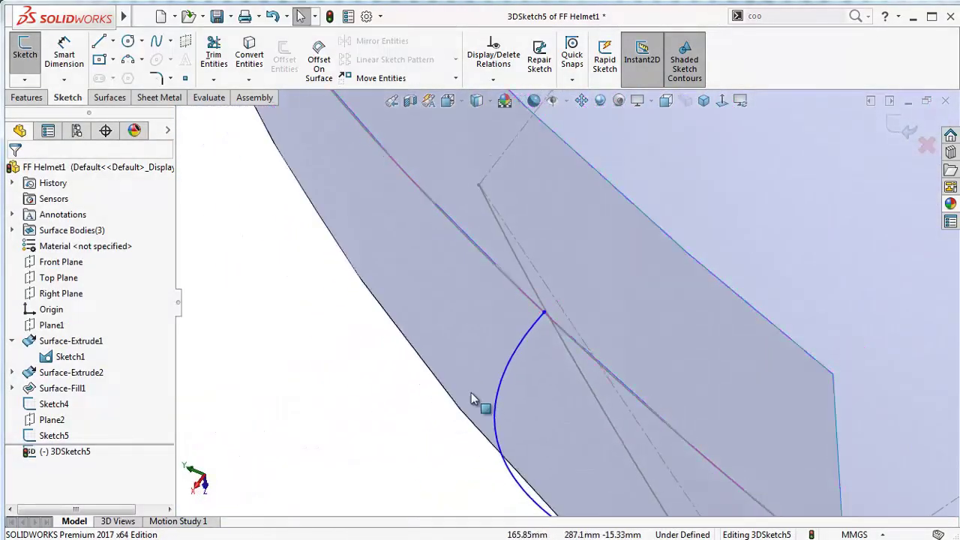
pyautogui.moveTo(478, 430); pyautogui.dragTo(581, 297, button='middle')
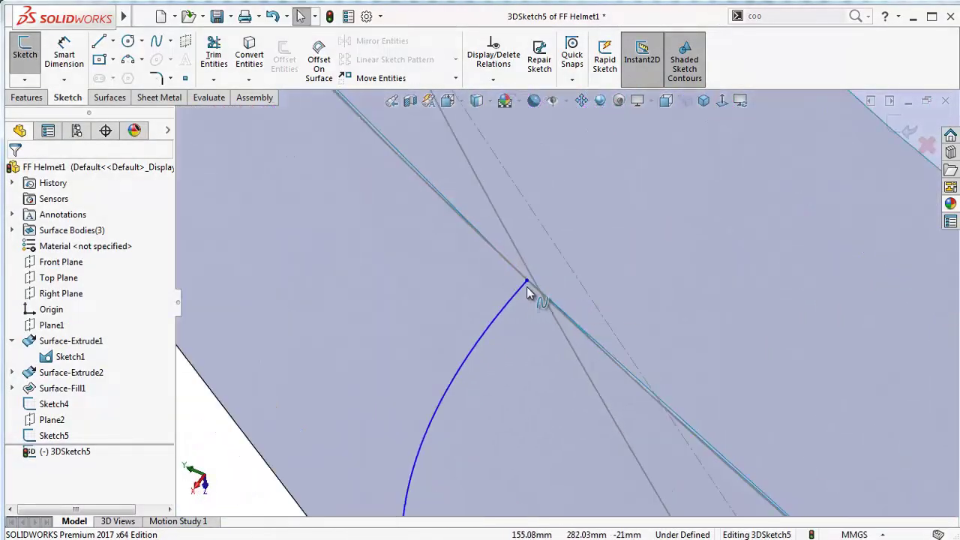
pyautogui.click(527, 284)
pyautogui.keyDown('ctrl'); pyautogui.click(554, 322); pyautogui.keyUp('ctrl')
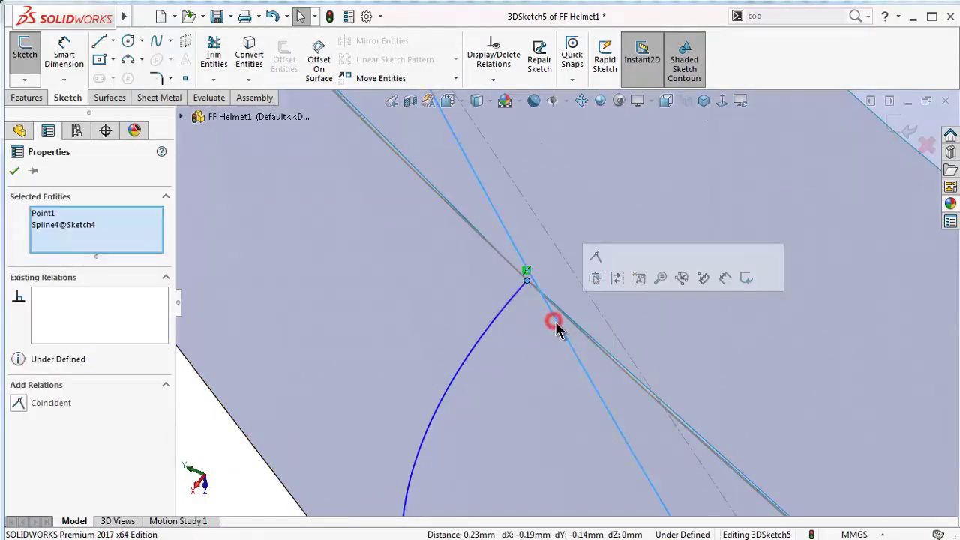
pyautogui.click(596, 257)
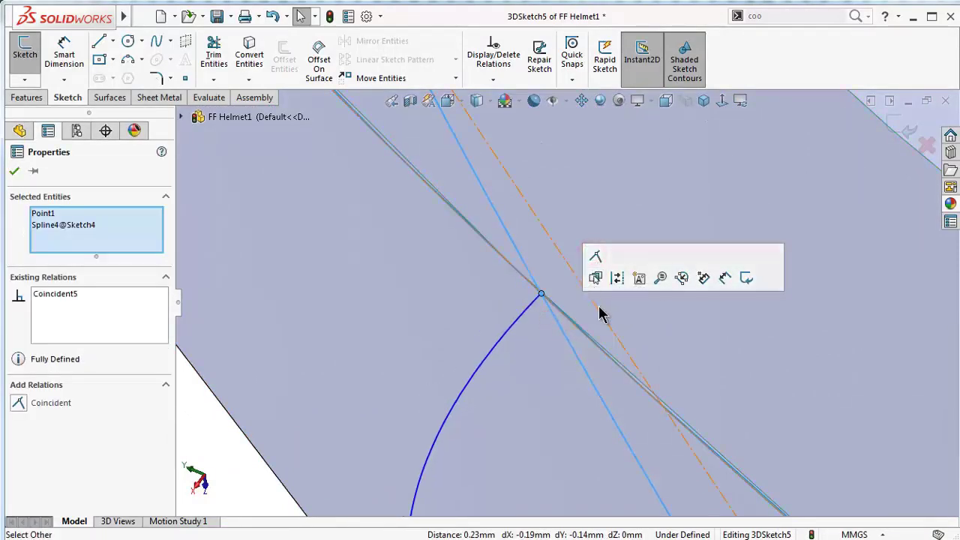
# Bend the spline's end tangent and constrain it Along Z
pyautogui.moveTo(600, 314)
pyautogui.mouseDown(button='middle')
pyautogui.moveTo(499, 374)
pyautogui.moveTo(529, 377)
pyautogui.mouseUp(button='middle')
pyautogui.click(783, 303)
pyautogui.click(532, 335)
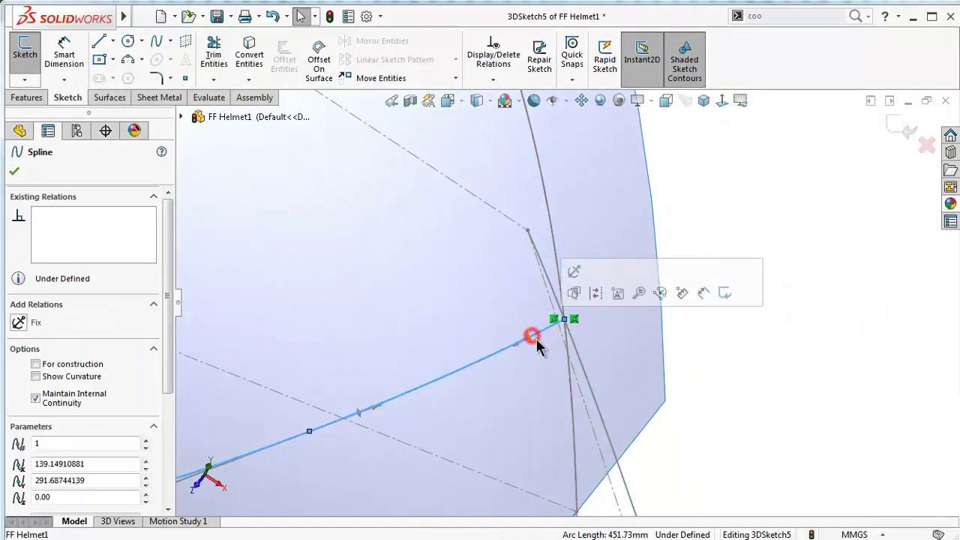
pyautogui.moveTo(517, 347); pyautogui.dragTo(524, 361)
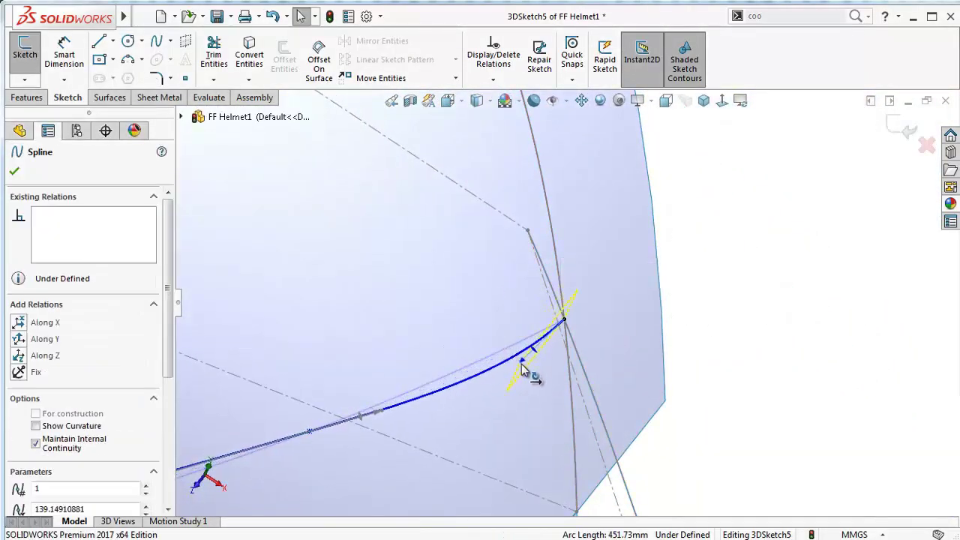
pyautogui.click(731, 329)
pyautogui.moveTo(732, 330); pyautogui.dragTo(439, 383, button='middle')
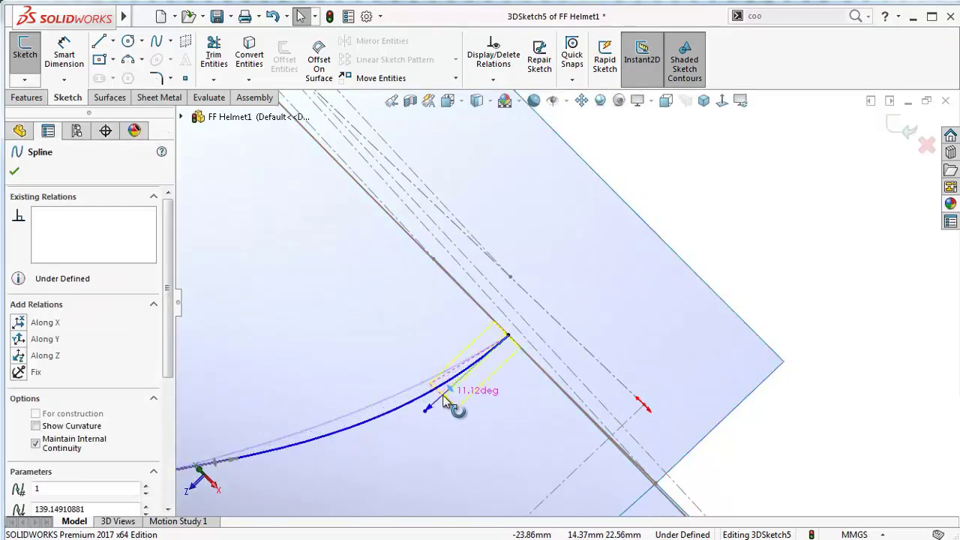
pyautogui.moveTo(439, 383); pyautogui.dragTo(396, 401)
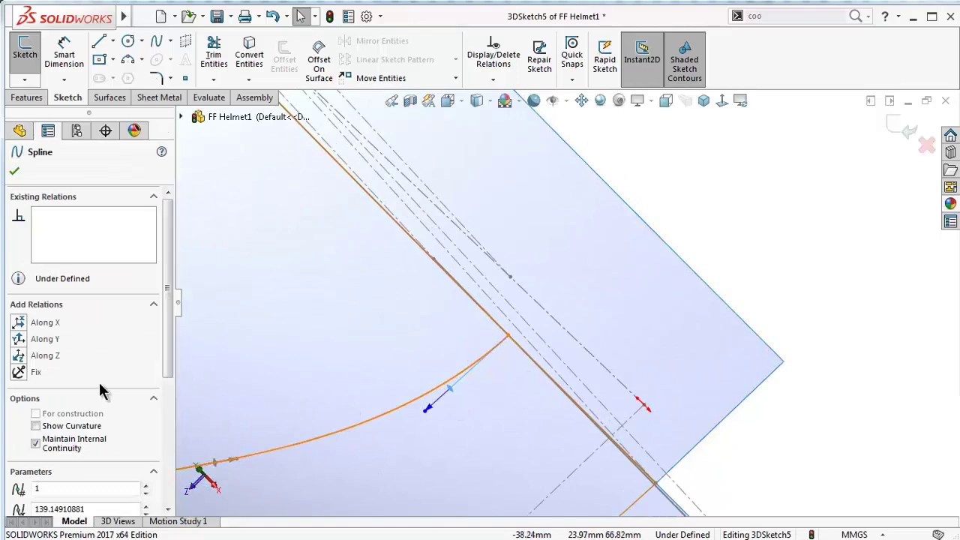
pyautogui.click(34, 357)
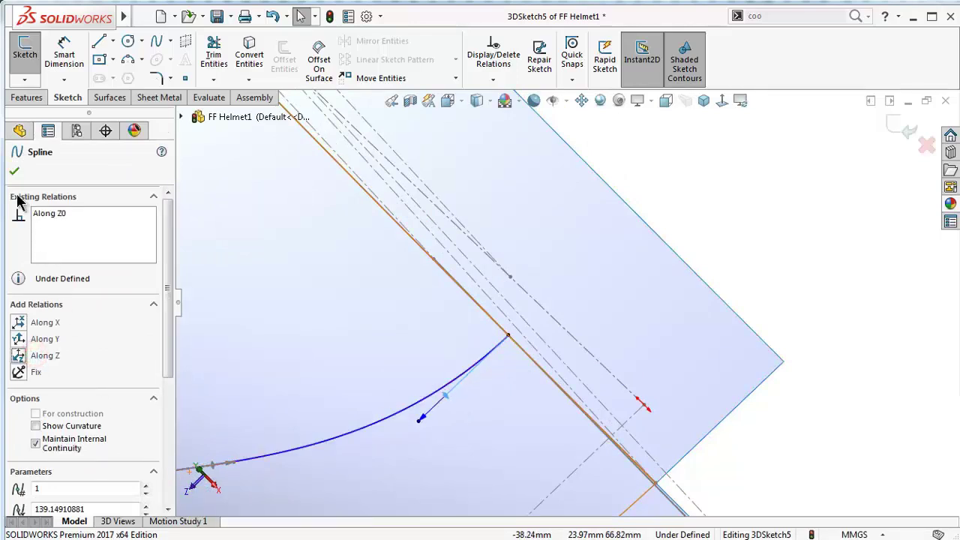
pyautogui.moveTo(846, 307); pyautogui.dragTo(831, 220, button='right')
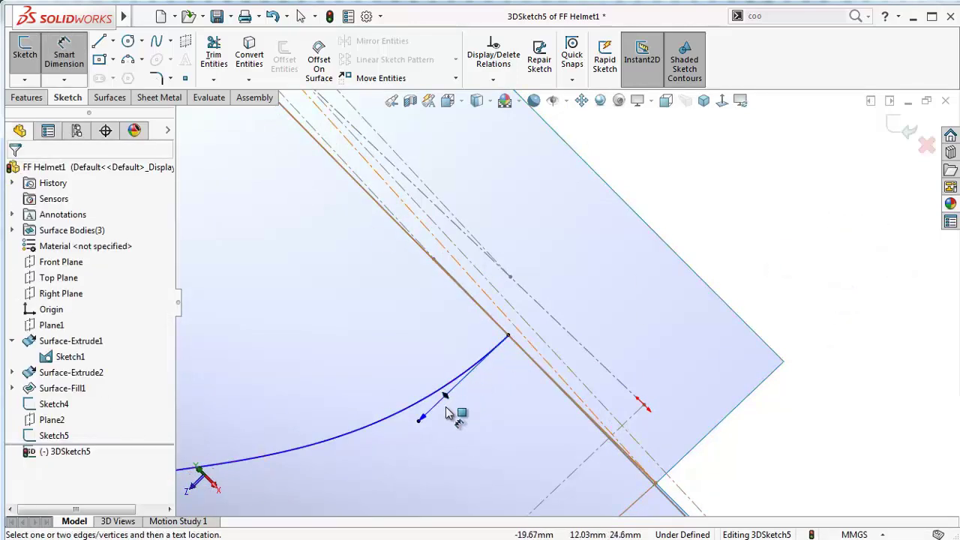
# Dimension the spline's end tangent handle to 23 mm
pyautogui.click(423, 419)
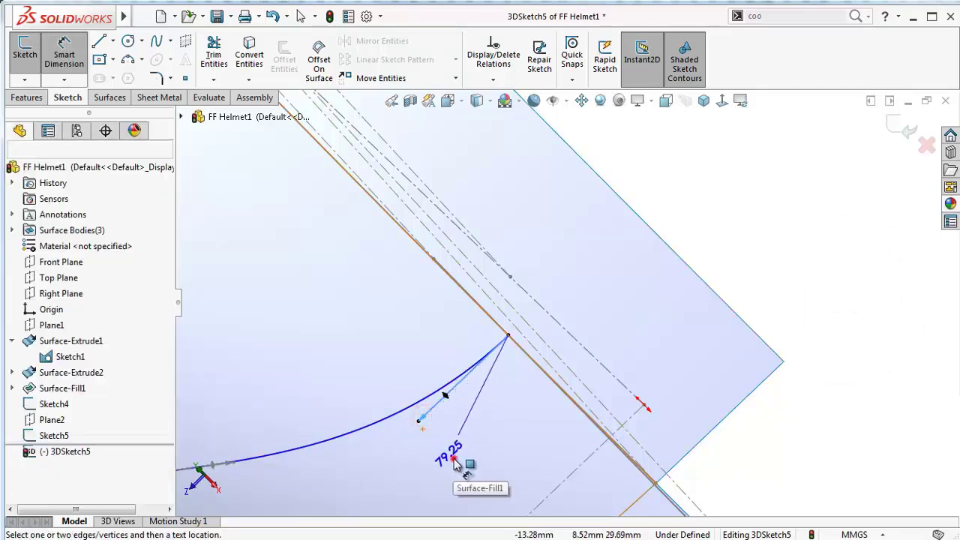
pyautogui.click(808, 233)
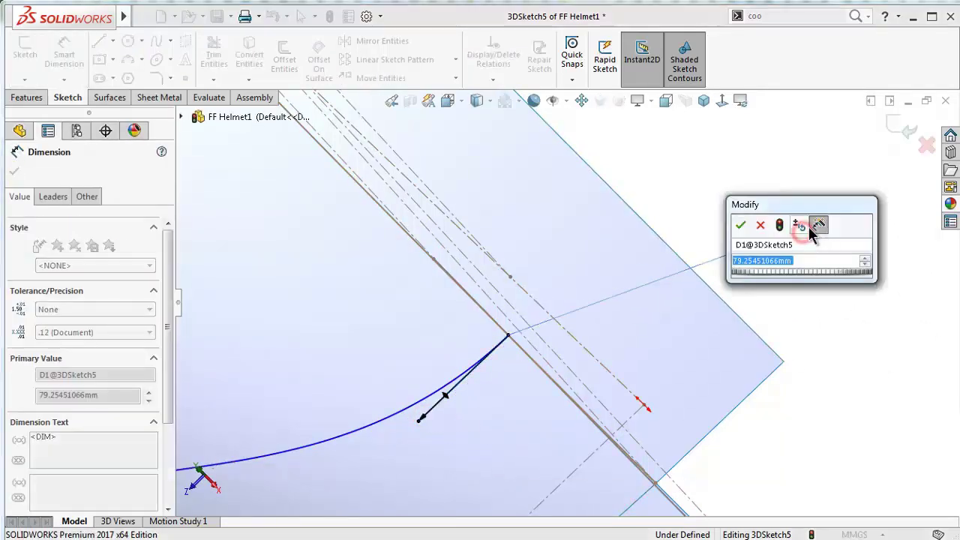
pyautogui.write('23')
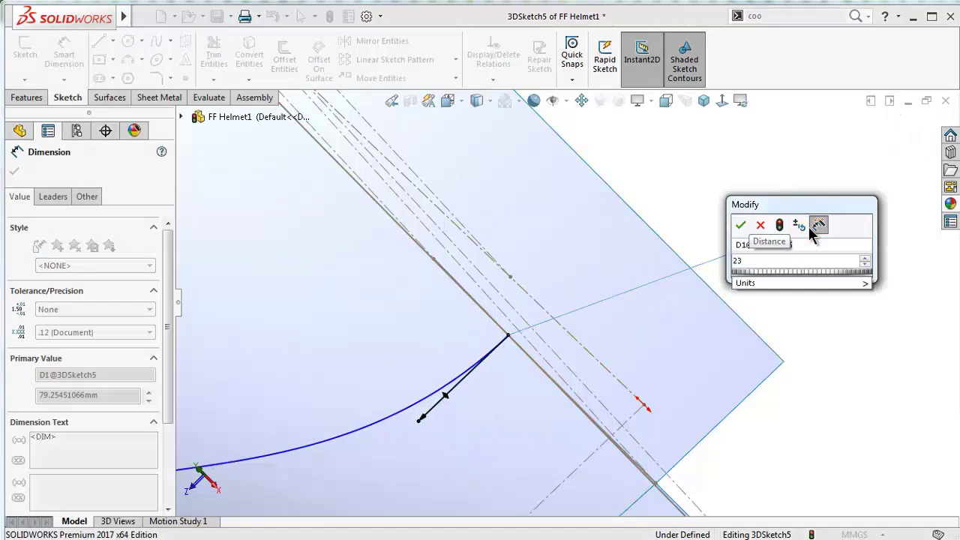
pyautogui.press('Return')
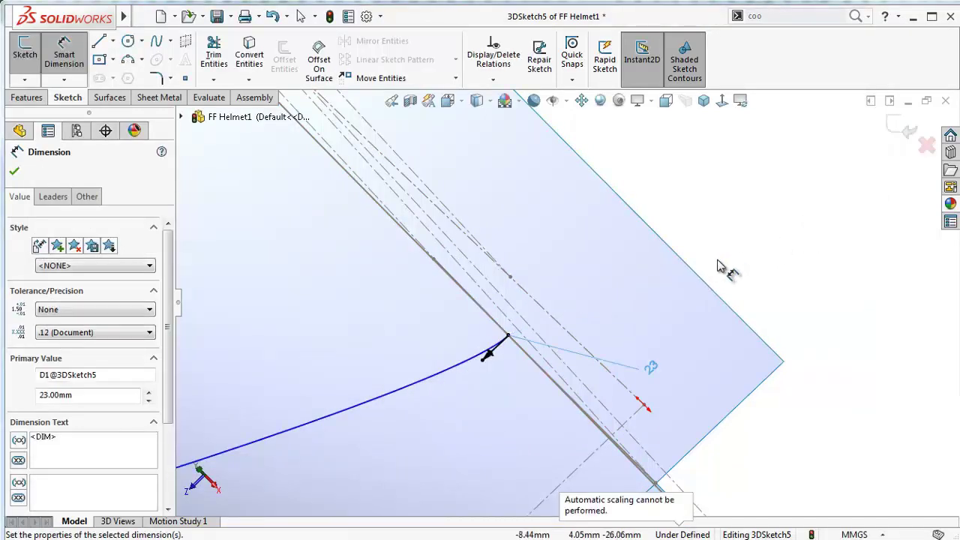
pyautogui.click(745, 259)
pyautogui.moveTo(508, 336)
pyautogui.mouseDown(button='middle')
pyautogui.moveTo(460, 365)
pyautogui.moveTo(450, 305)
pyautogui.moveTo(397, 223)
pyautogui.moveTo(350, 277)
pyautogui.moveTo(377, 327)
pyautogui.mouseUp(button='middle')
# Drag the spline's other end point to a new spot on the helmet side
pyautogui.press('d')
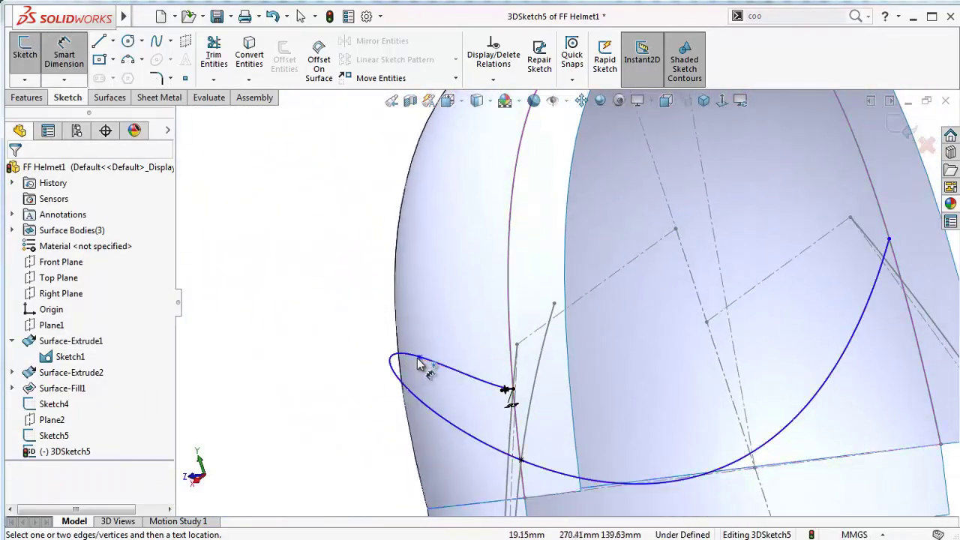
pyautogui.click(418, 361)
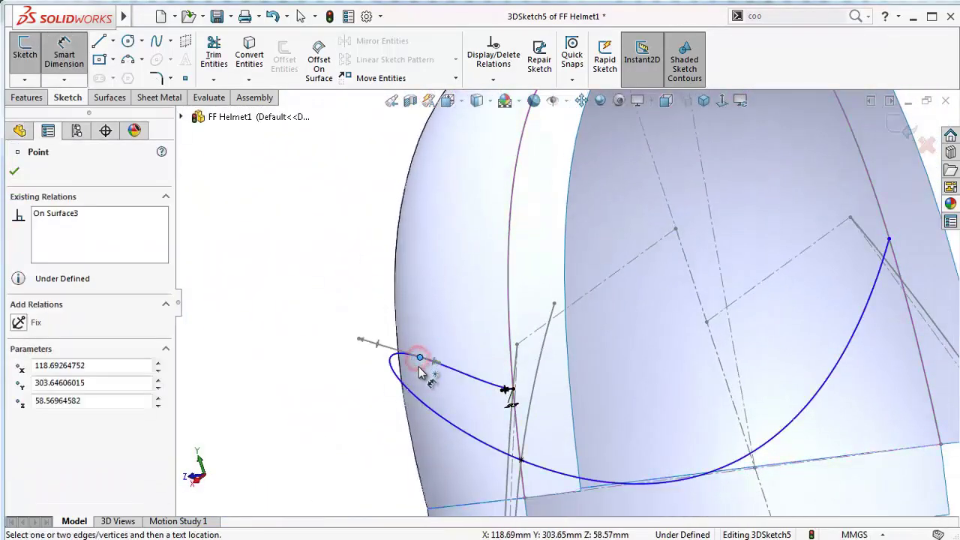
pyautogui.click(321, 346)
pyautogui.press('Escape')
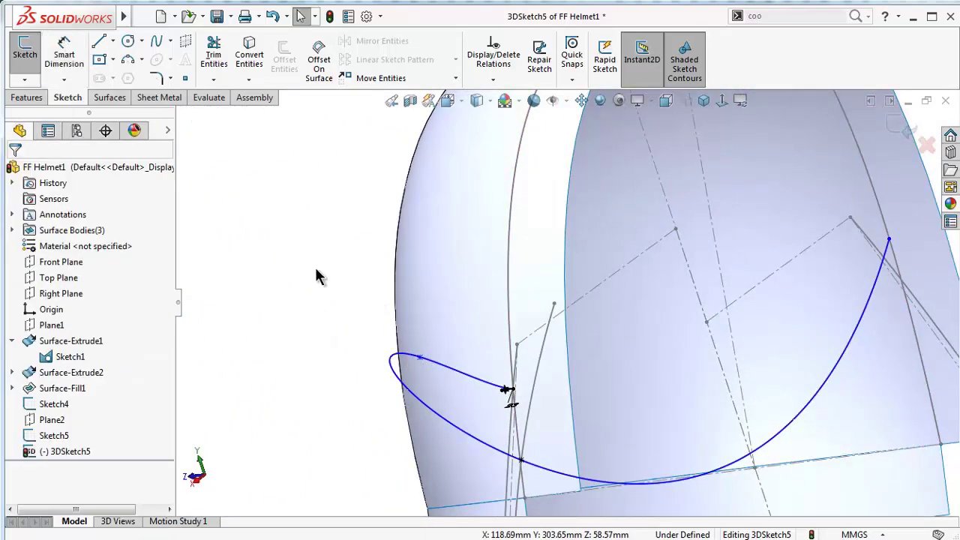
pyautogui.moveTo(322, 262); pyautogui.dragTo(329, 269, button='middle')
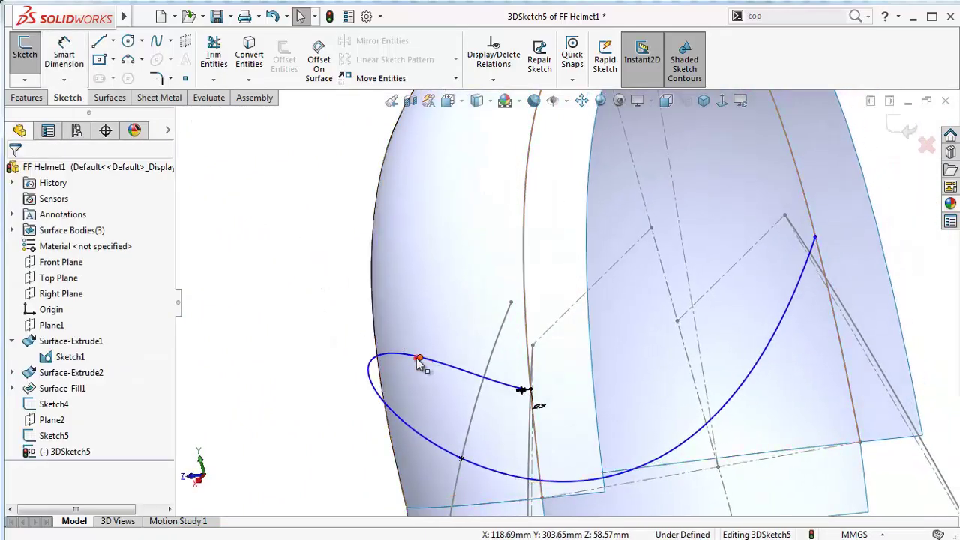
pyautogui.moveTo(419, 362); pyautogui.dragTo(449, 398)
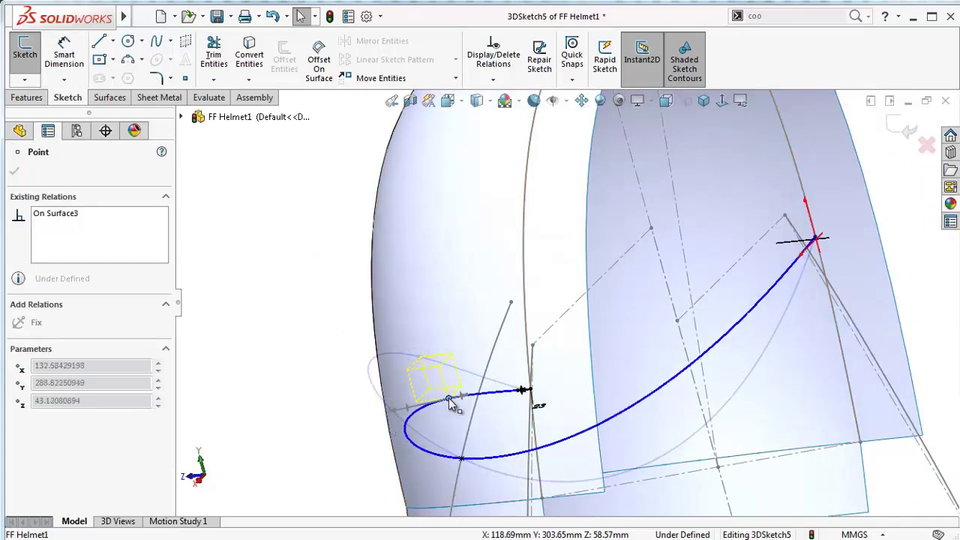
pyautogui.click(300, 326)
# Bring the whole helmet into view and select the spline's left end point
pyautogui.moveTo(327, 318)
pyautogui.mouseDown(button='middle')
pyautogui.moveTo(389, 359)
pyautogui.moveTo(382, 296)
pyautogui.moveTo(361, 265)
pyautogui.moveTo(408, 278)
pyautogui.moveTo(368, 405)
pyautogui.mouseUp(button='middle')
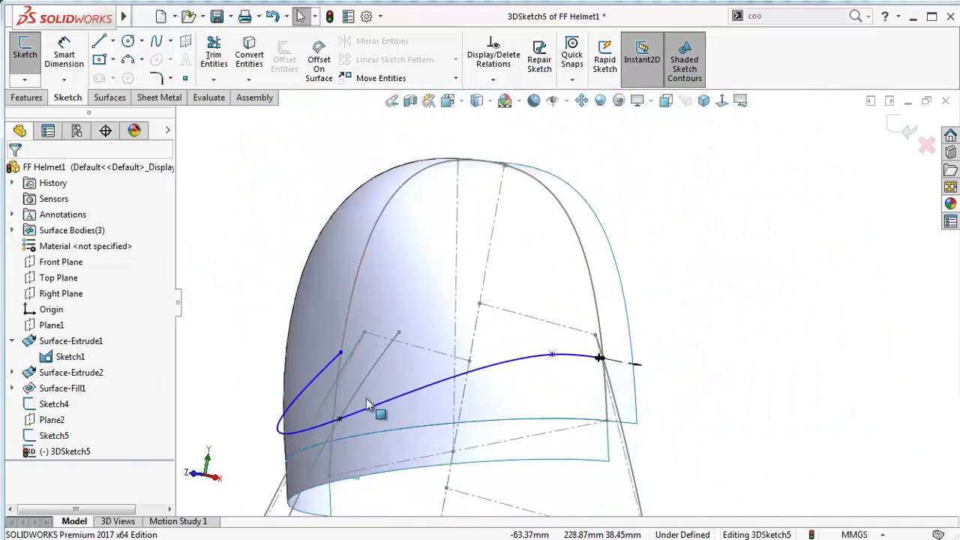
pyautogui.scroll(-3, 367, 405)
pyautogui.scroll(3, 364, 415)
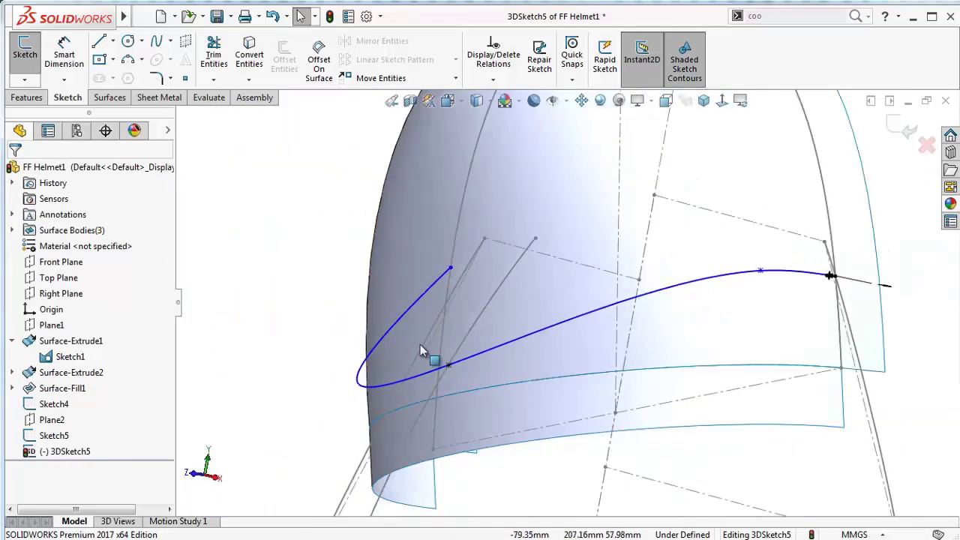
pyautogui.scroll(2, 422, 350)
pyautogui.moveTo(422, 349)
pyautogui.mouseDown(button='middle')
pyautogui.moveTo(530, 330)
pyautogui.moveTo(405, 330)
pyautogui.mouseUp(button='middle')
pyautogui.scroll(-3, 405, 330)
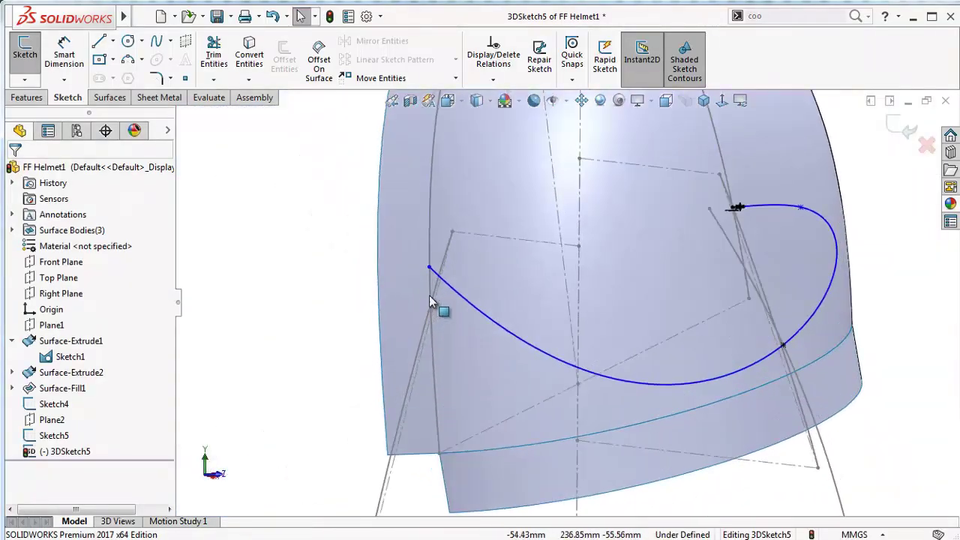
pyautogui.scroll(-2, 440, 306)
pyautogui.click(452, 249)
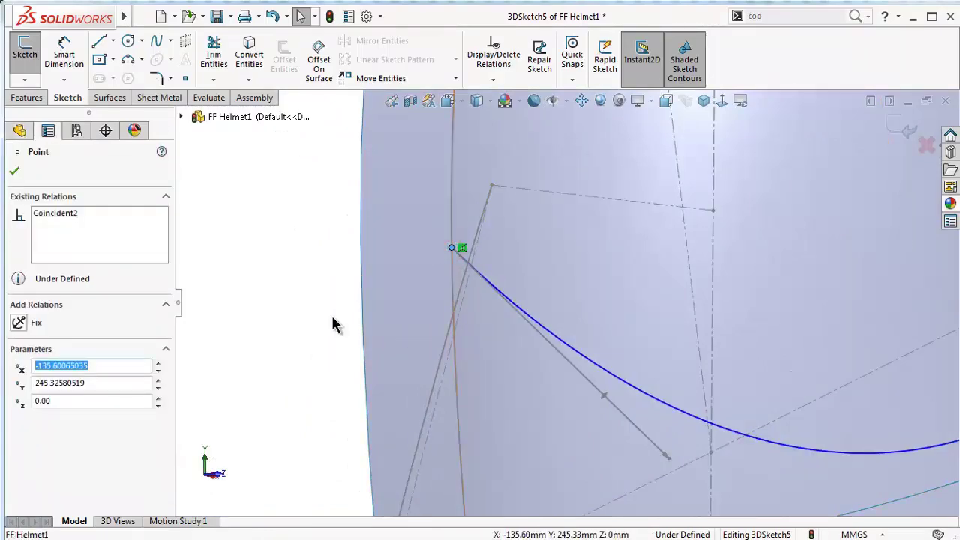
# Make the spline's left end point coincident with the Spline5@Sketch4 curve
pyautogui.moveTo(335, 324)
pyautogui.mouseDown(button='middle')
pyautogui.moveTo(311, 310)
pyautogui.moveTo(356, 368)
pyautogui.mouseUp(button='middle')
pyautogui.moveTo(315, 314); pyautogui.dragTo(295, 338, button='middle')
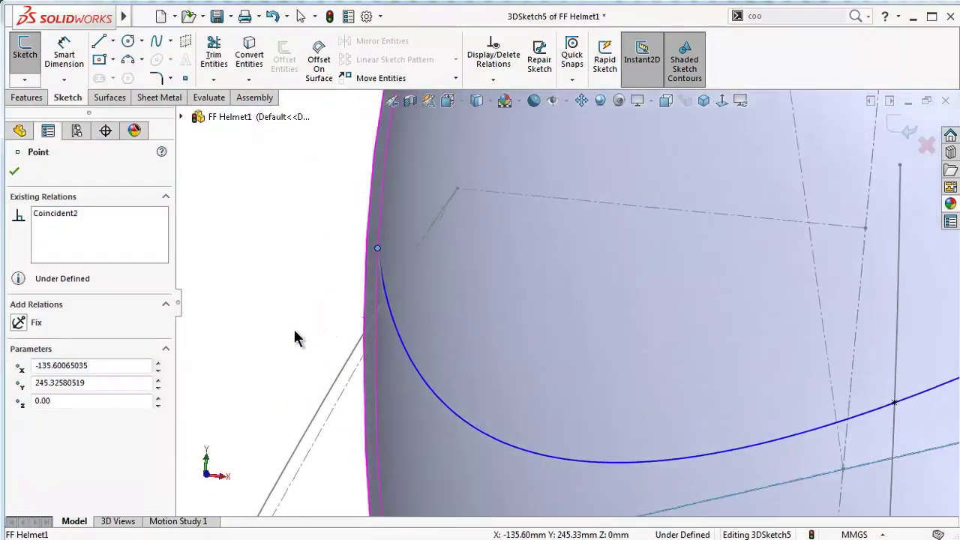
pyautogui.keyDown('ctrl'); pyautogui.click(342, 373); pyautogui.keyUp('ctrl')
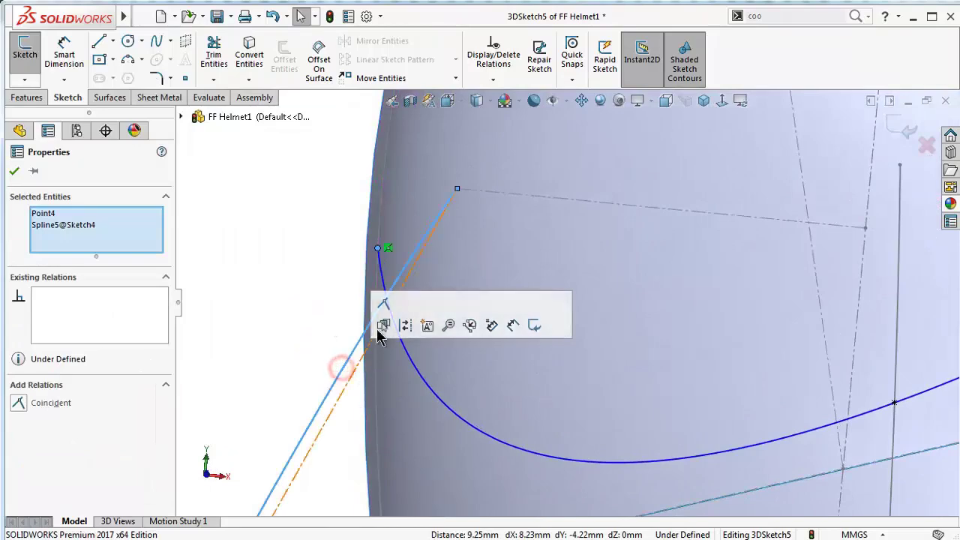
pyautogui.click(384, 303)
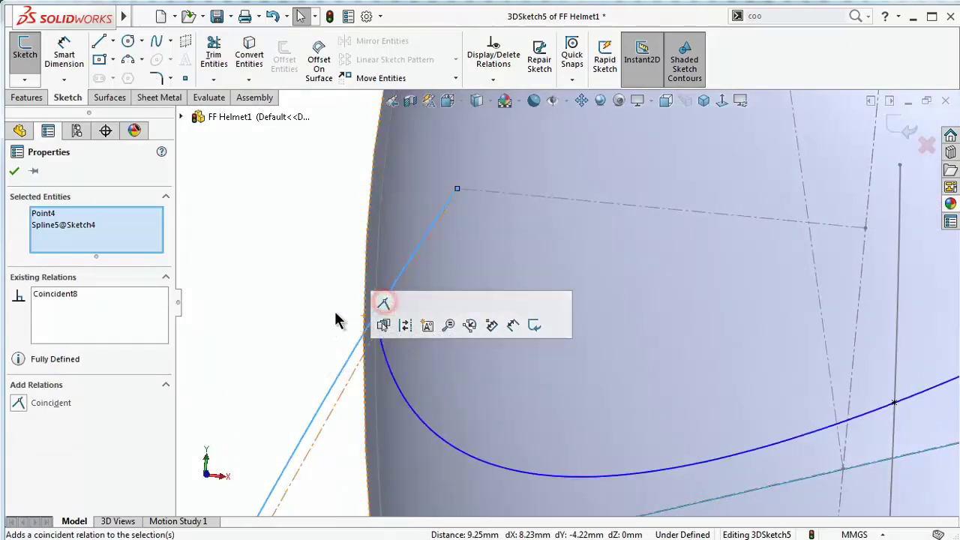
pyautogui.click(18, 174)
# Bend the lower end's tangent upward and constrain it Along Z
pyautogui.moveTo(338, 263); pyautogui.dragTo(373, 206, button='middle')
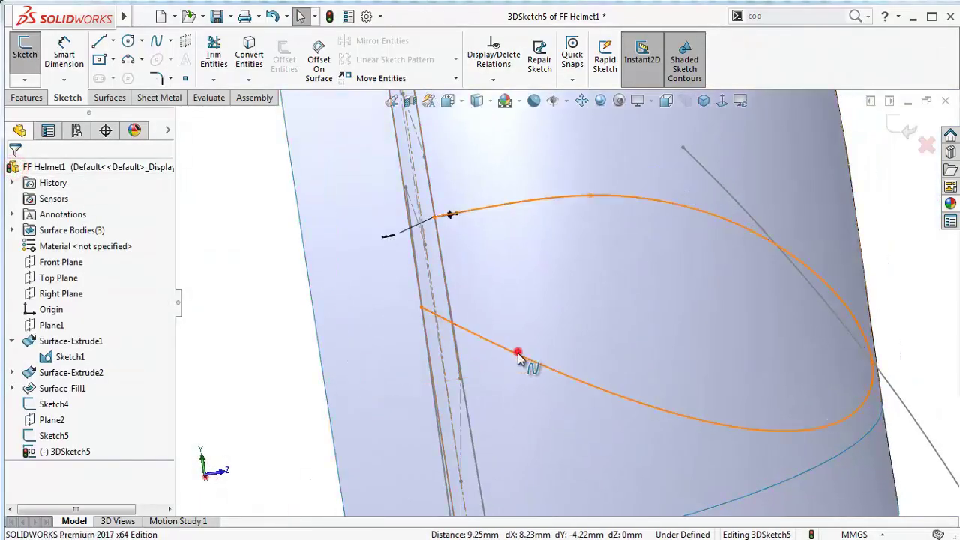
pyautogui.click(517, 355)
pyautogui.moveTo(612, 409); pyautogui.dragTo(596, 278)
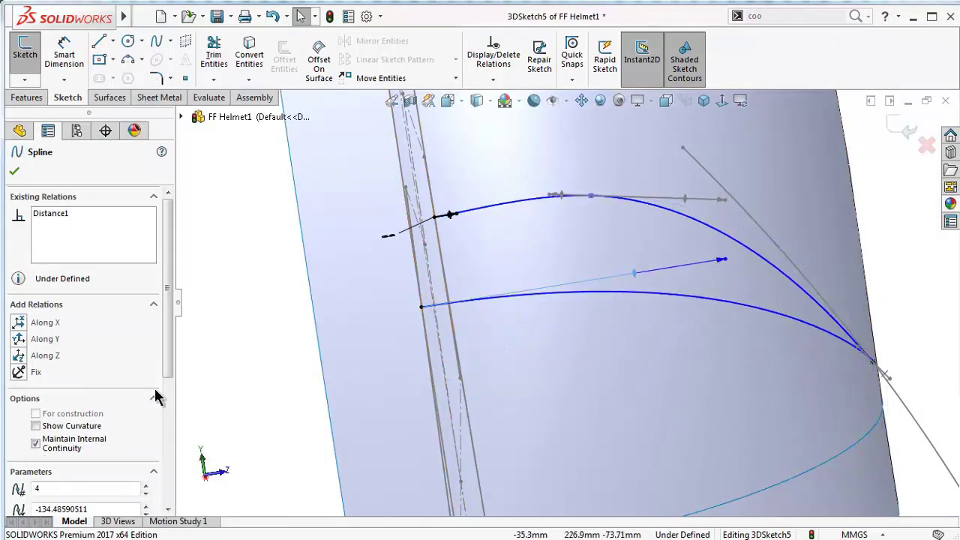
pyautogui.click(41, 357)
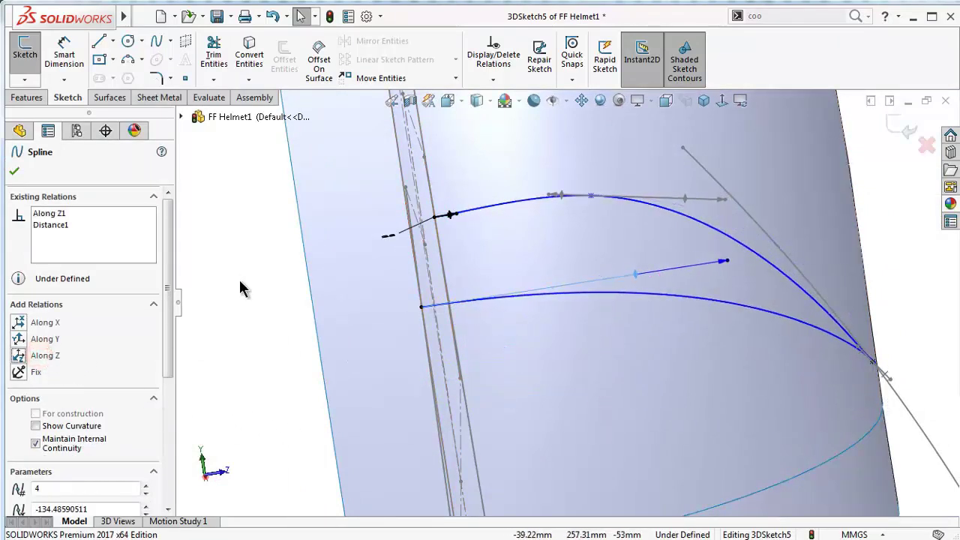
# Dimension the spline's tangent handle to 259 mm
pyautogui.moveTo(232, 321); pyautogui.dragTo(232, 232, button='right')
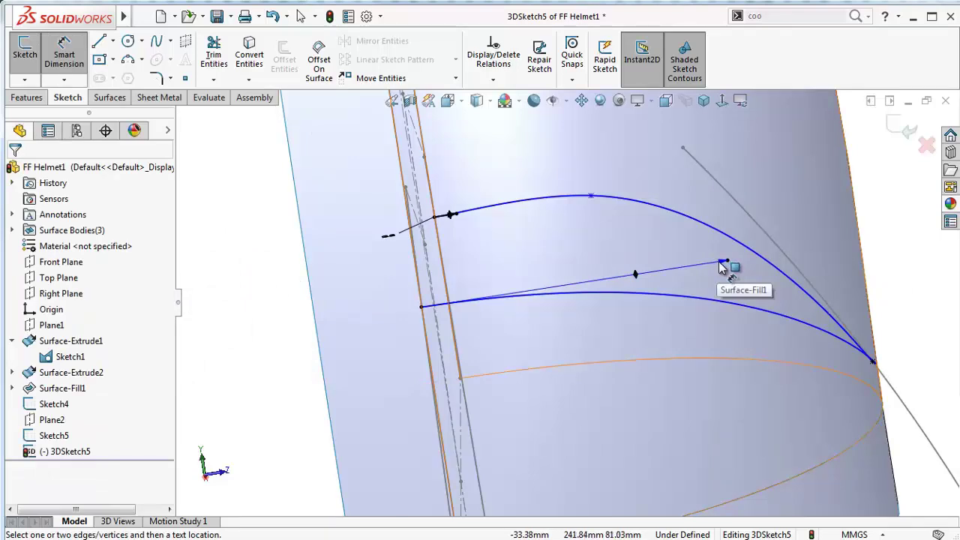
pyautogui.click(647, 276)
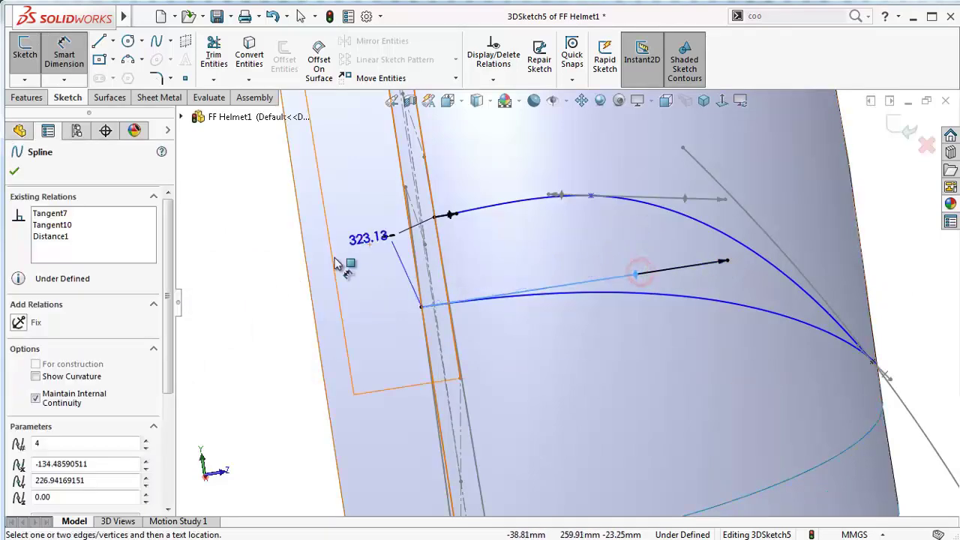
pyautogui.click(264, 298)
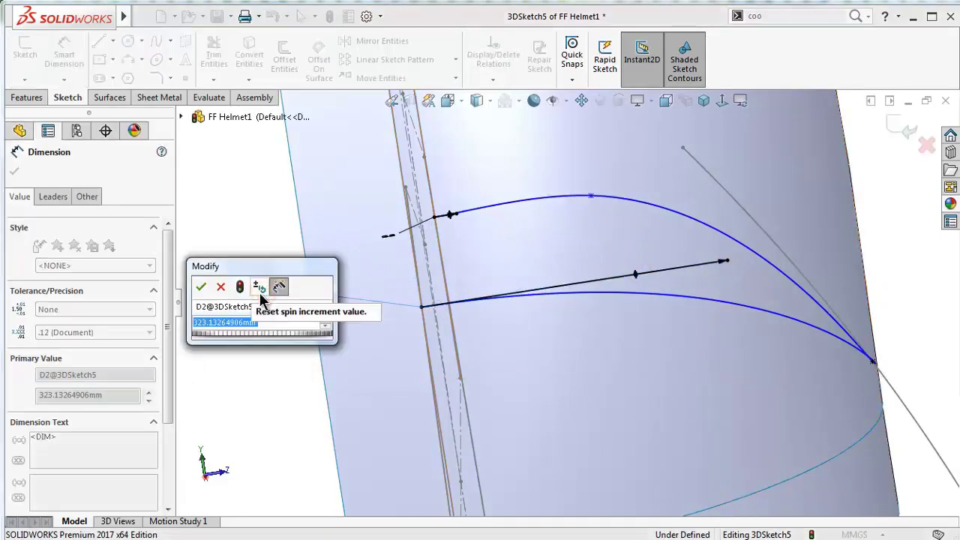
pyautogui.write('259')
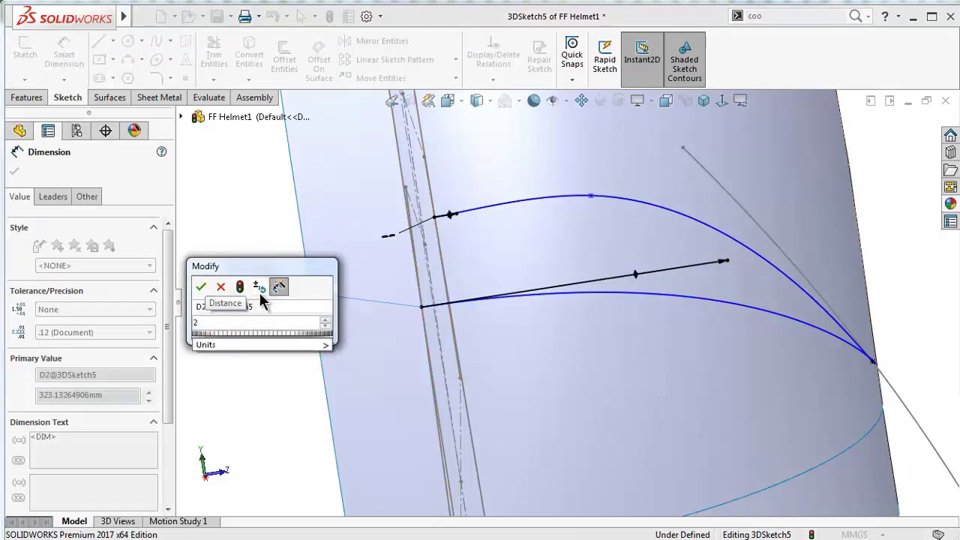
pyautogui.click(201, 286)
pyautogui.scroll(3, 766, 338)
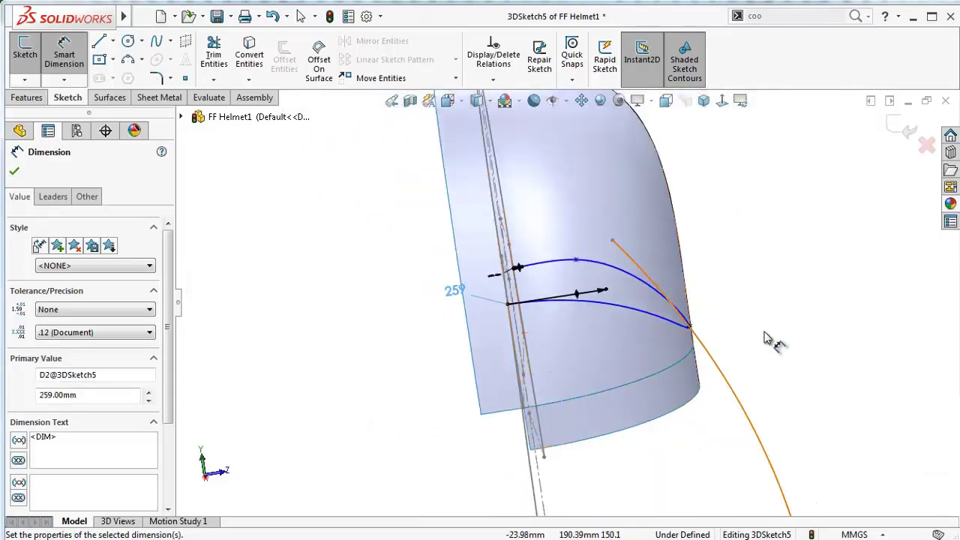
pyautogui.moveTo(795, 308)
pyautogui.mouseDown(button='middle')
pyautogui.moveTo(769, 248)
pyautogui.moveTo(683, 300)
pyautogui.mouseUp(button='middle')
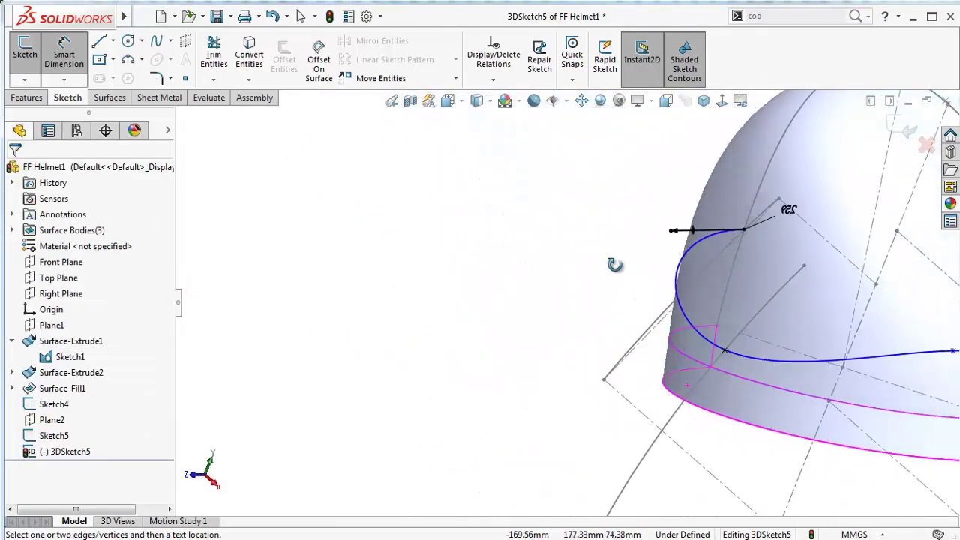
# Zoom to fit and view the model normal to the Right Plane
pyautogui.scroll(-2, 848, 321)
pyautogui.scroll(-3, 853, 322)
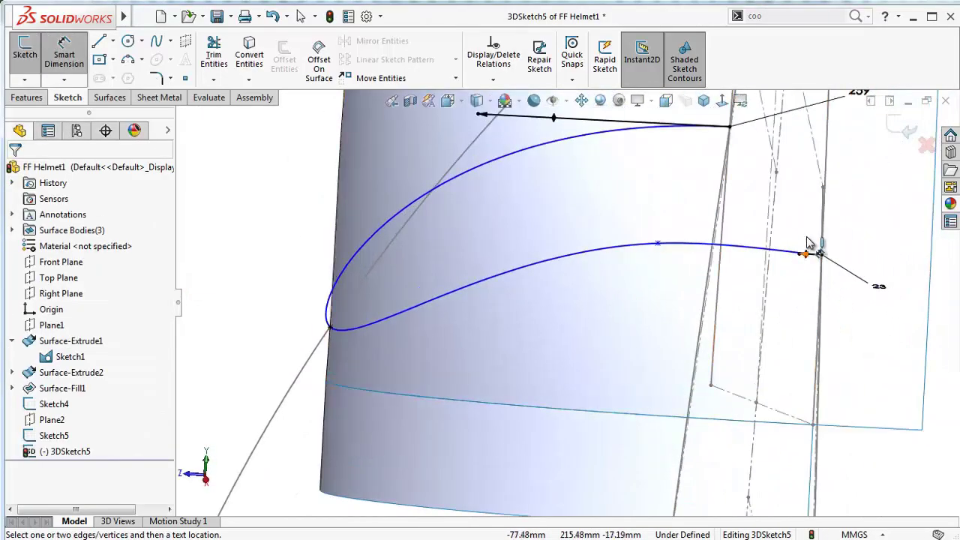
pyautogui.scroll(1, 645, 242)
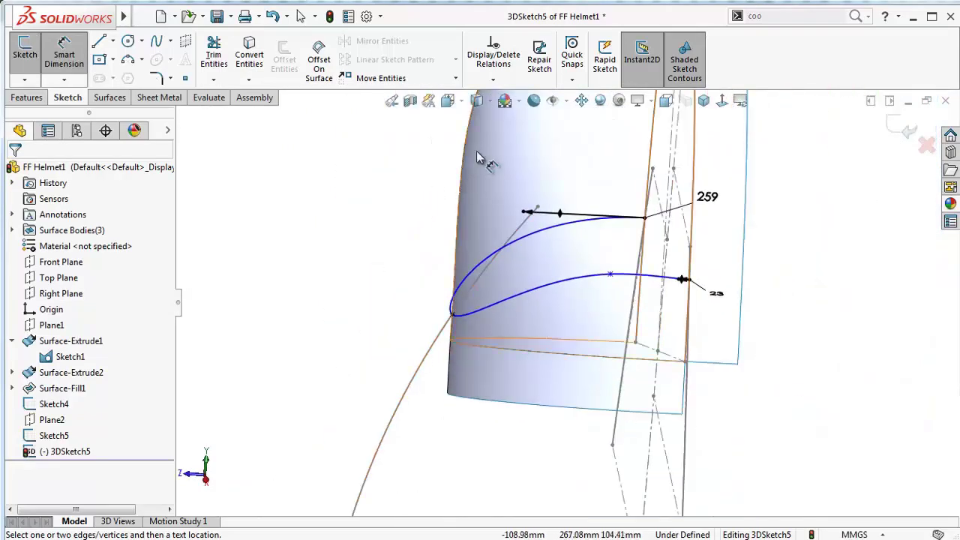
pyautogui.scroll(1, 483, 154)
pyautogui.click(490, 101)
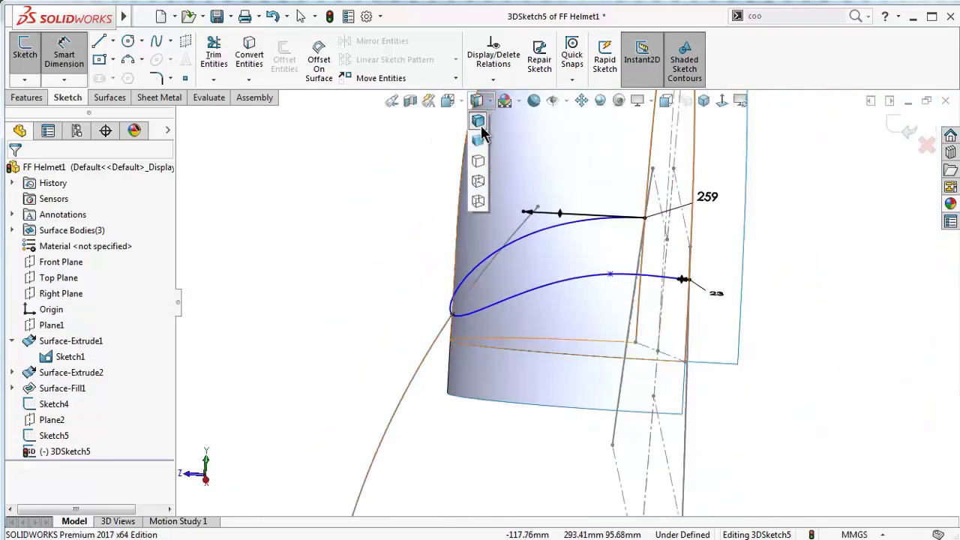
pyautogui.click(276, 251)
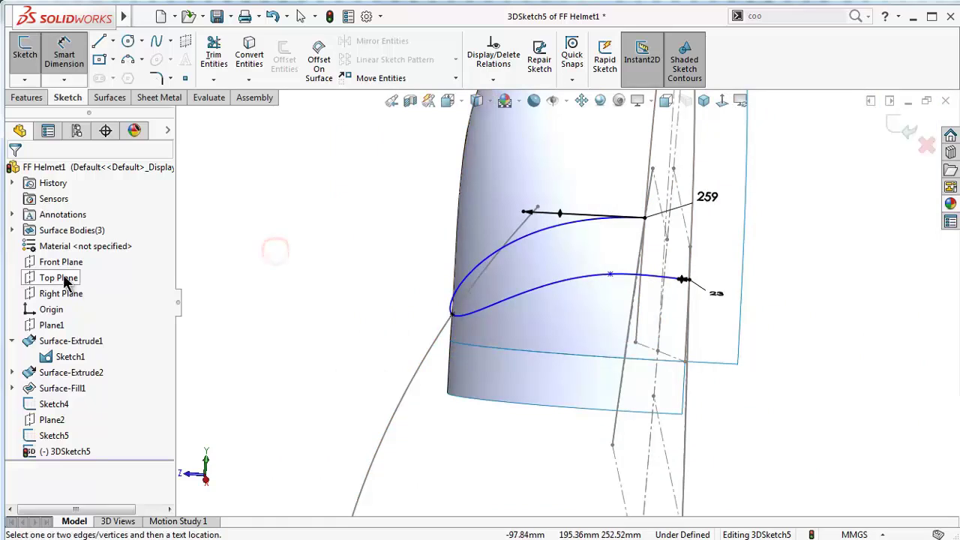
pyautogui.press('f')
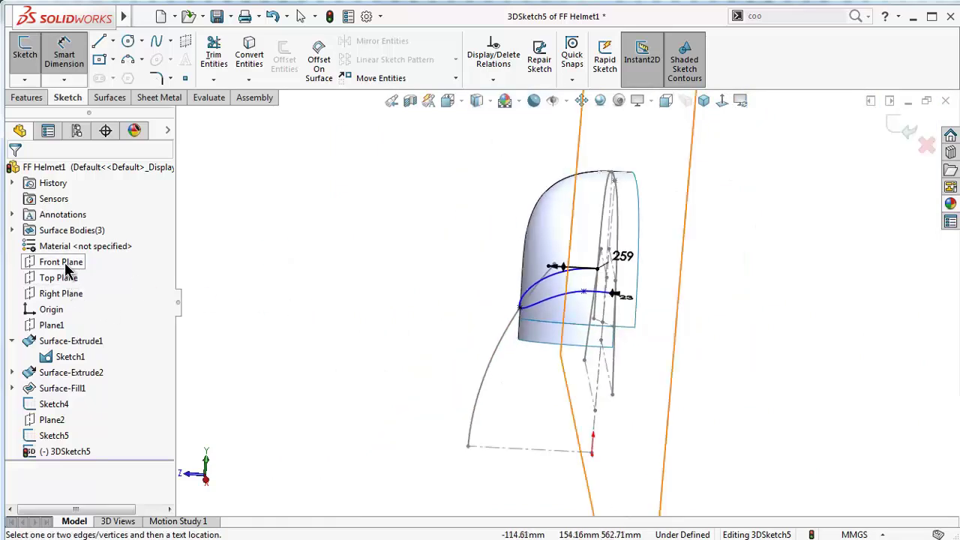
pyautogui.click(65, 299)
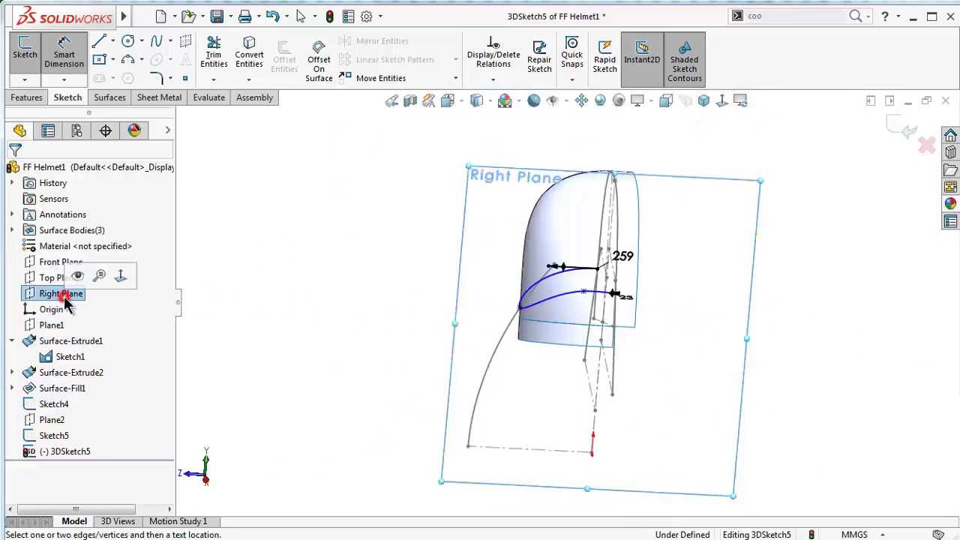
pyautogui.click(124, 274)
pyautogui.click(285, 192)
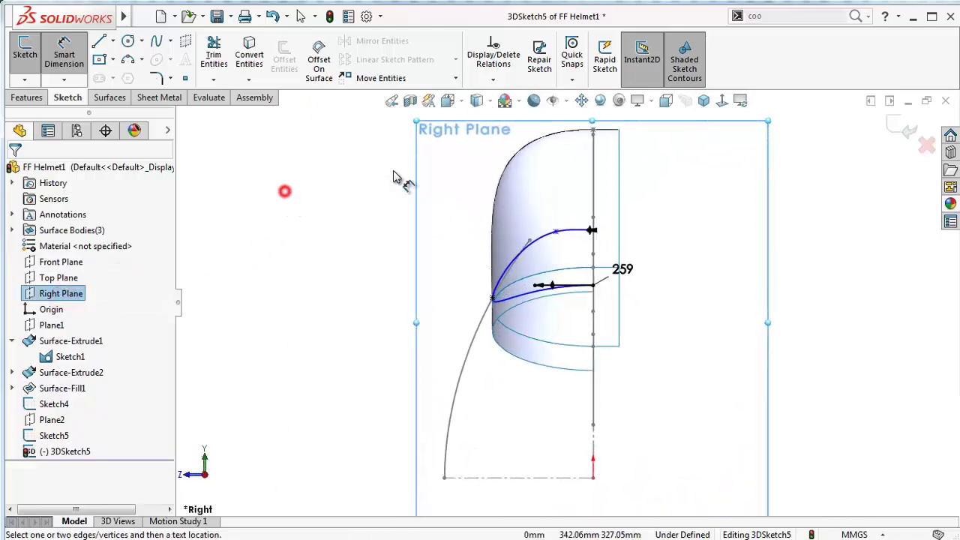
# Try dimensioning the spline's interior vertex to its end point, then cancel
pyautogui.scroll(-4, 526, 225)
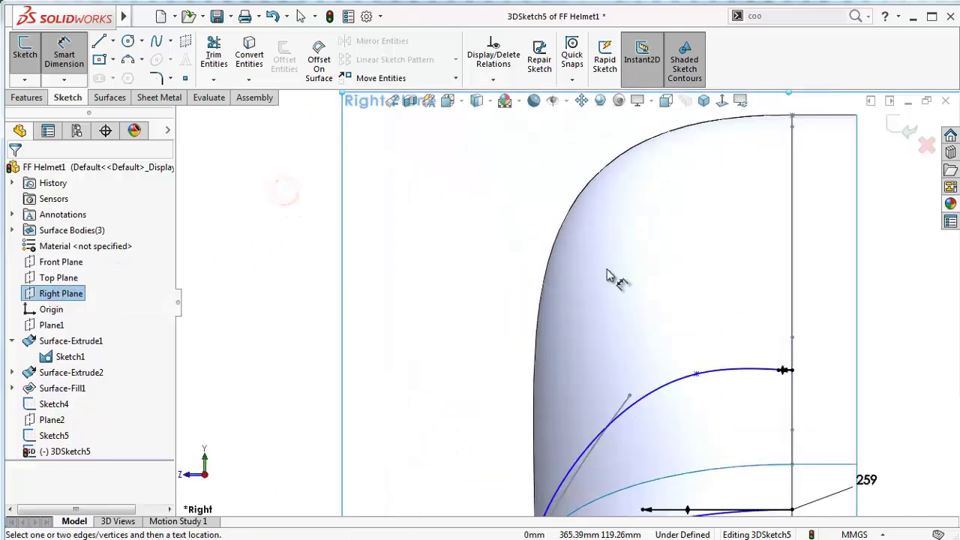
pyautogui.click(697, 374)
pyautogui.click(784, 370)
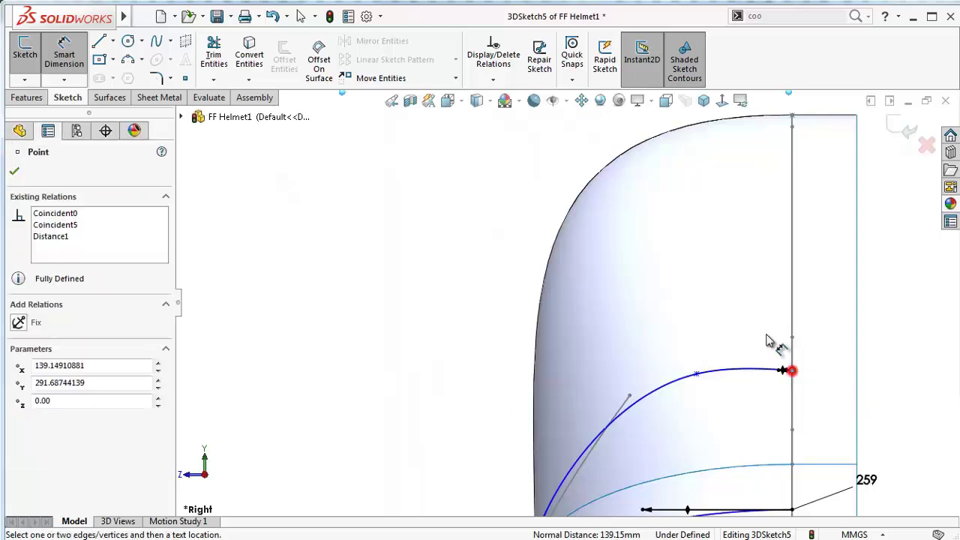
pyautogui.click(448, 343)
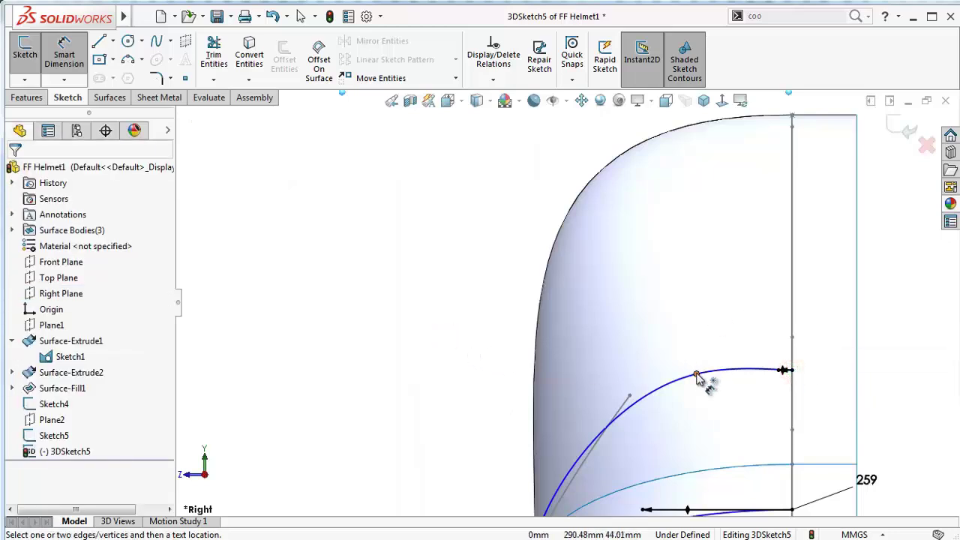
pyautogui.click(697, 375)
pyautogui.click(784, 371)
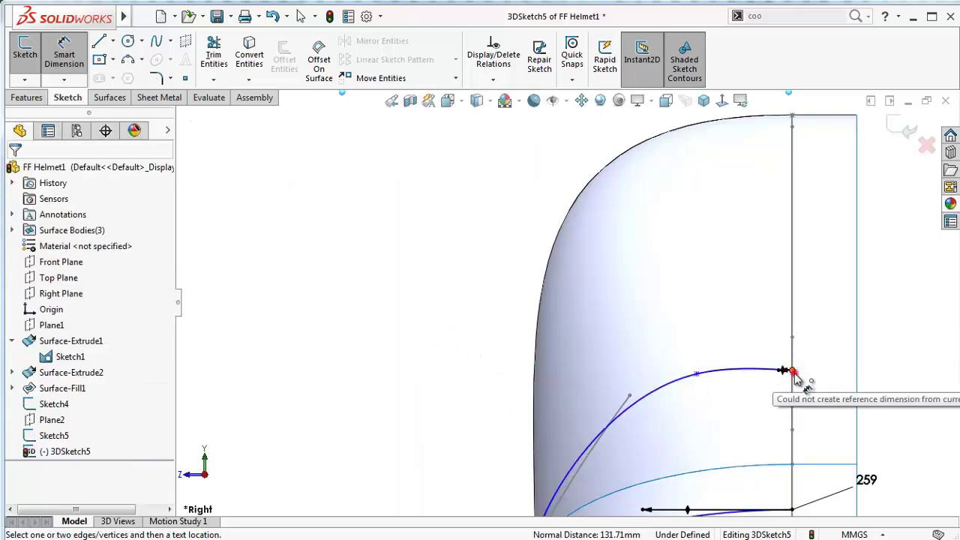
pyautogui.press('Escape')
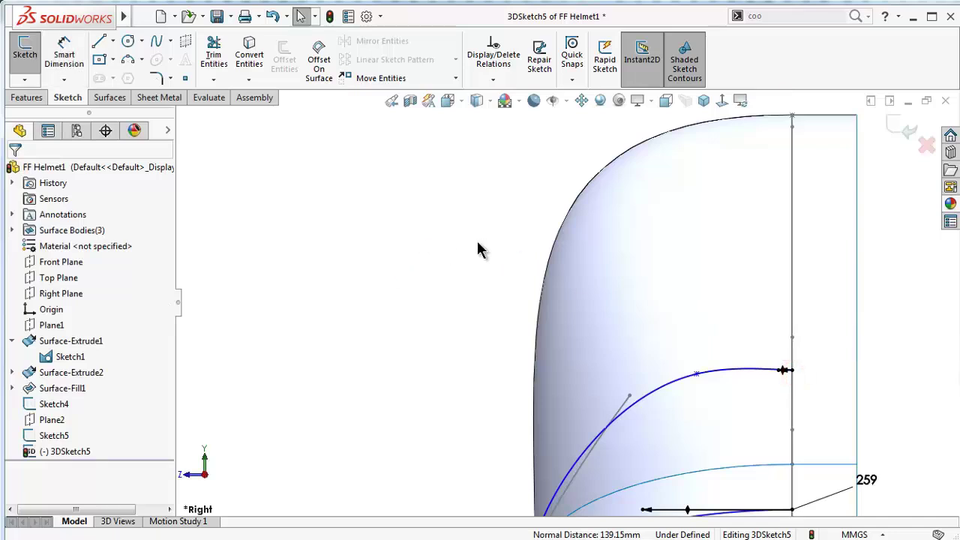
# Place dimension D3 on the spline's interior point, currently reading 201.17 mm
pyautogui.moveTo(477, 241); pyautogui.dragTo(622, 418, button='middle')
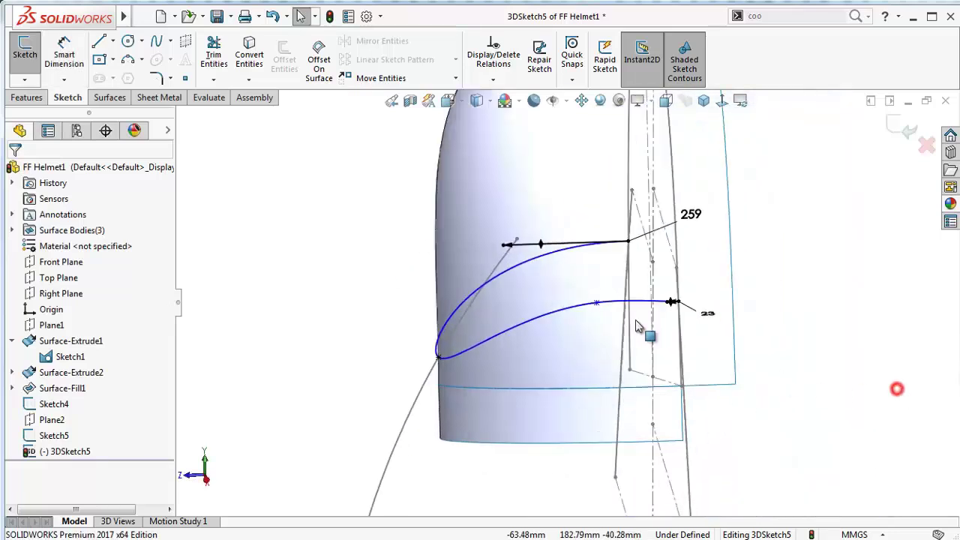
pyautogui.click(596, 304)
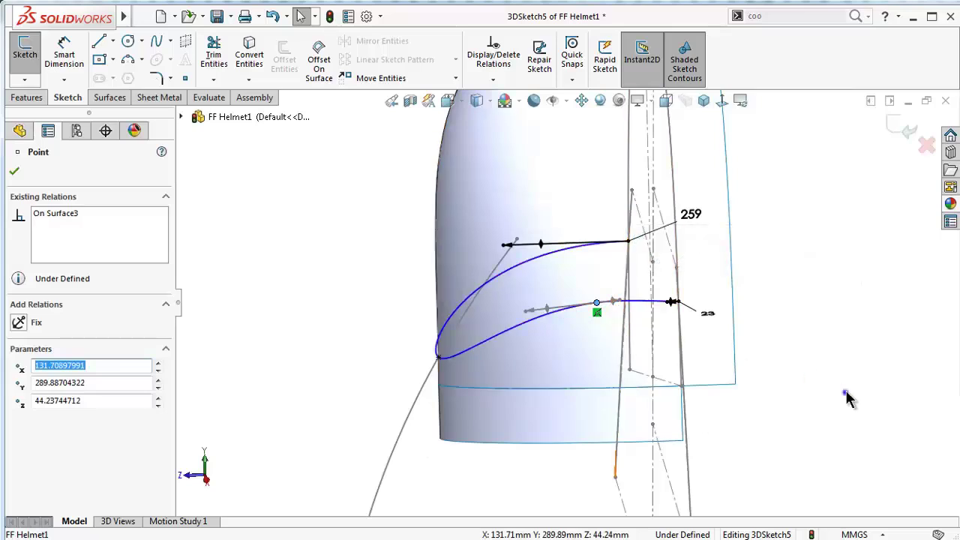
pyautogui.moveTo(846, 399); pyautogui.dragTo(847, 372, button='right')
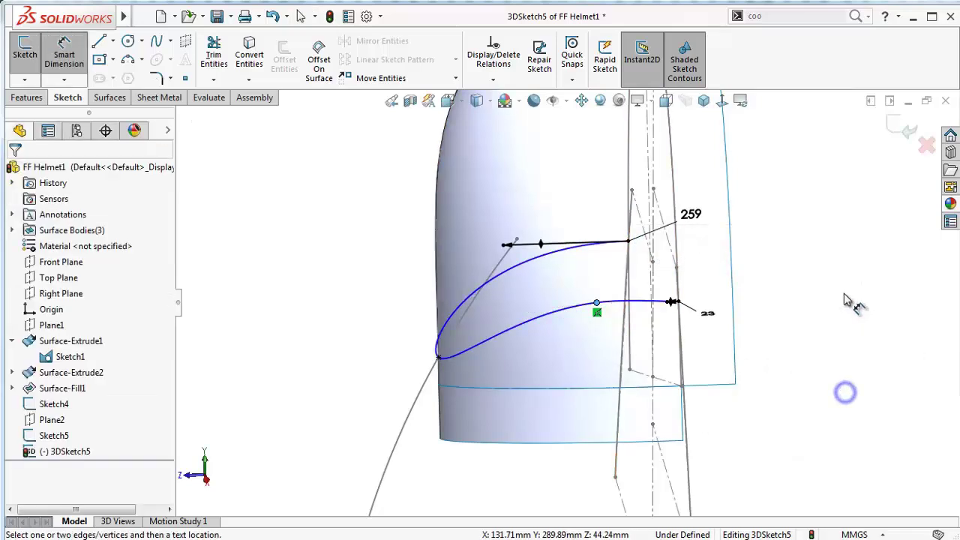
pyautogui.click(598, 306)
pyautogui.click(550, 307)
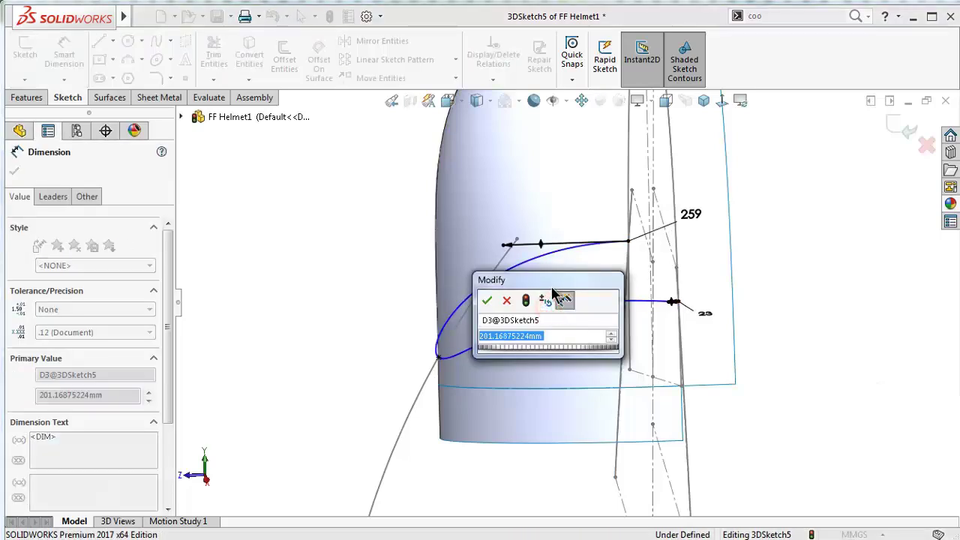
# Enter 155 mm for the spline's middle-point dimension D3 and leave Smart Dimension
pyautogui.write('155')
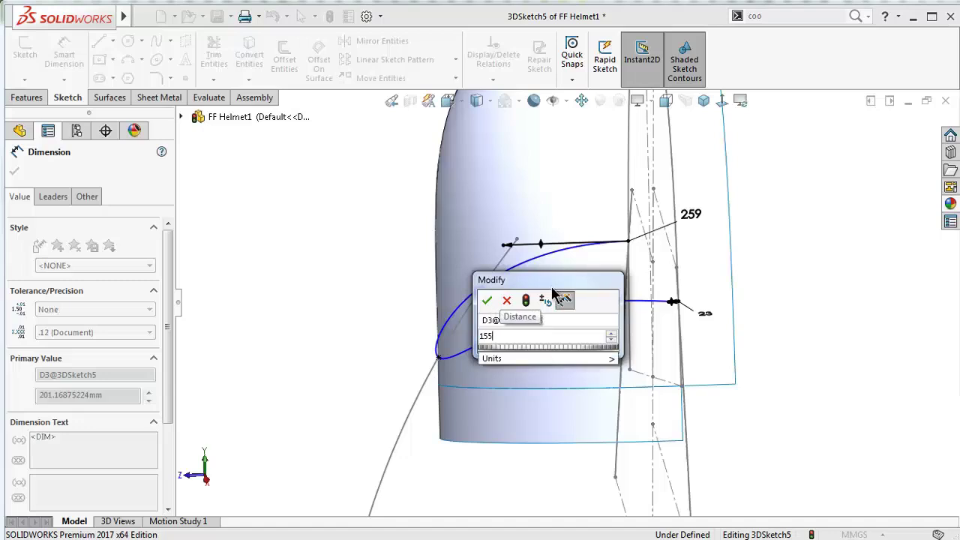
pyautogui.press('Return')
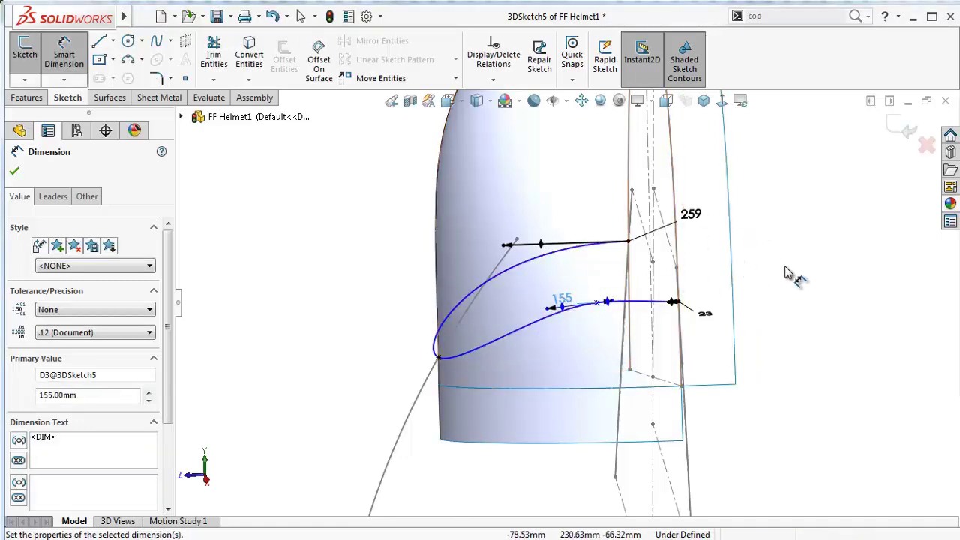
pyautogui.press('Escape')
pyautogui.moveTo(750, 328)
pyautogui.mouseDown(button='middle')
pyautogui.moveTo(761, 278)
pyautogui.moveTo(755, 315)
pyautogui.moveTo(754, 295)
pyautogui.moveTo(776, 331)
pyautogui.moveTo(766, 393)
pyautogui.moveTo(778, 396)
pyautogui.mouseUp(button='middle')
# Add an Along Z relation to the tangent handle at the spline's 155 mm point
pyautogui.scroll(-3, 751, 367)
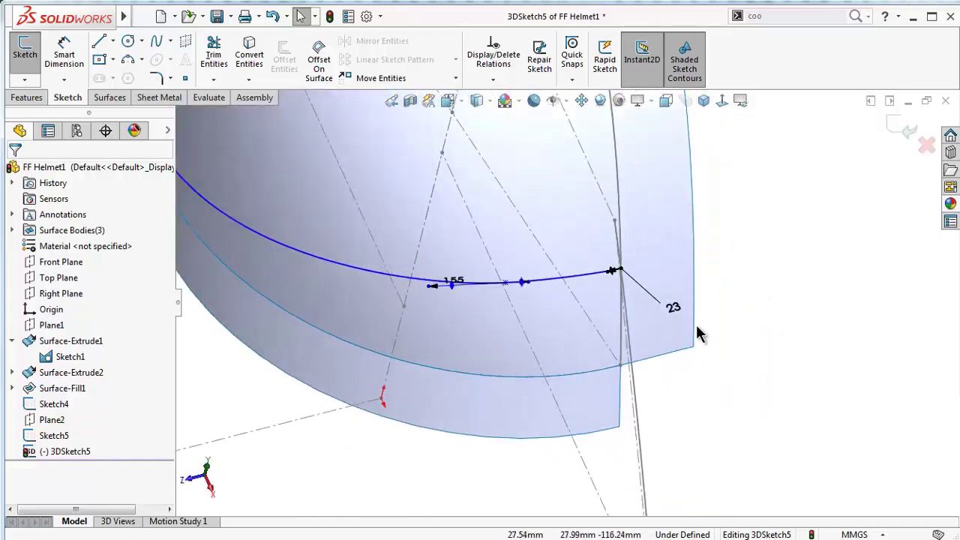
pyautogui.click(454, 289)
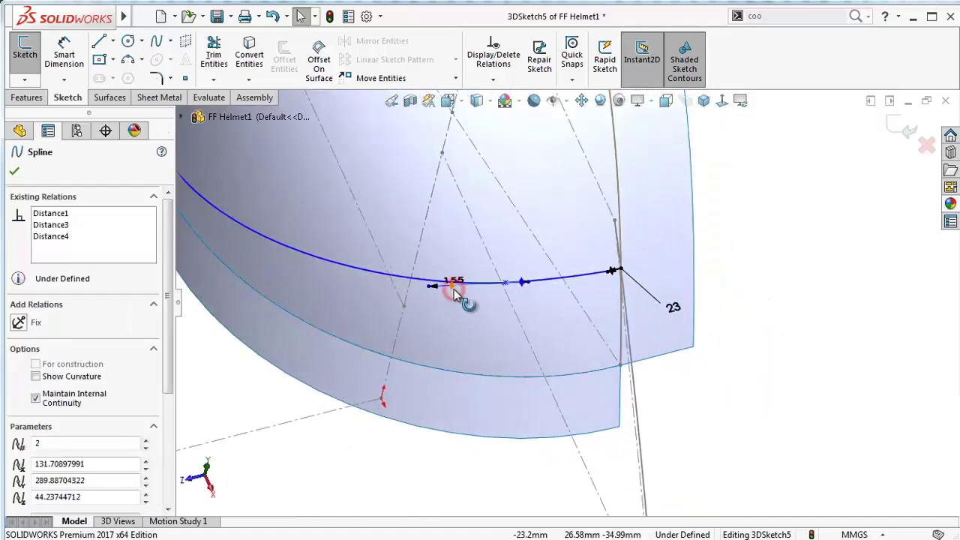
pyautogui.click(801, 282)
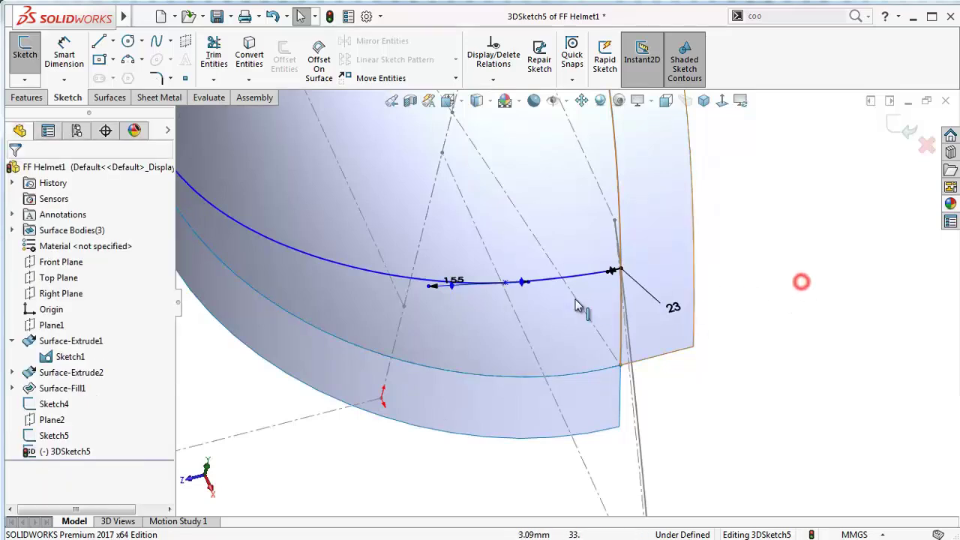
pyautogui.click(436, 289)
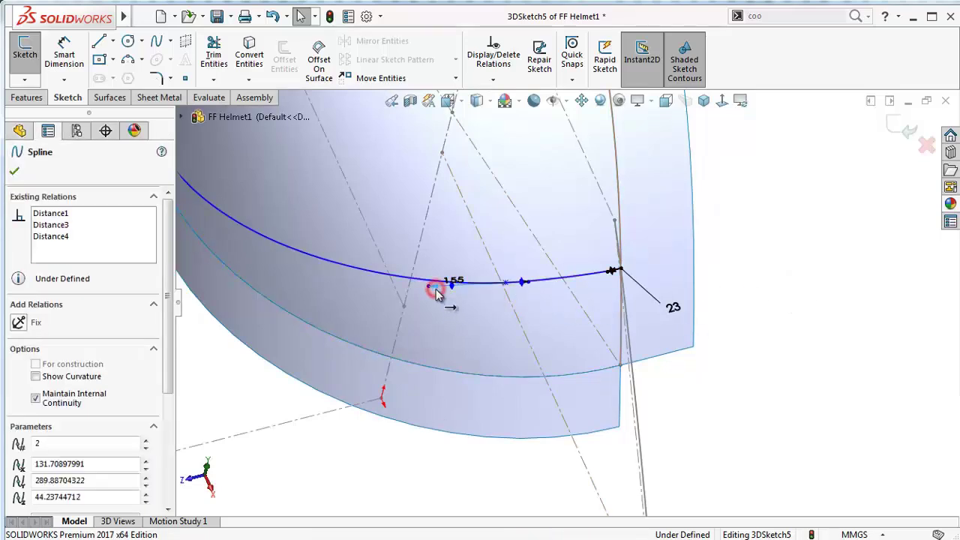
pyautogui.scroll(-4, 473, 292)
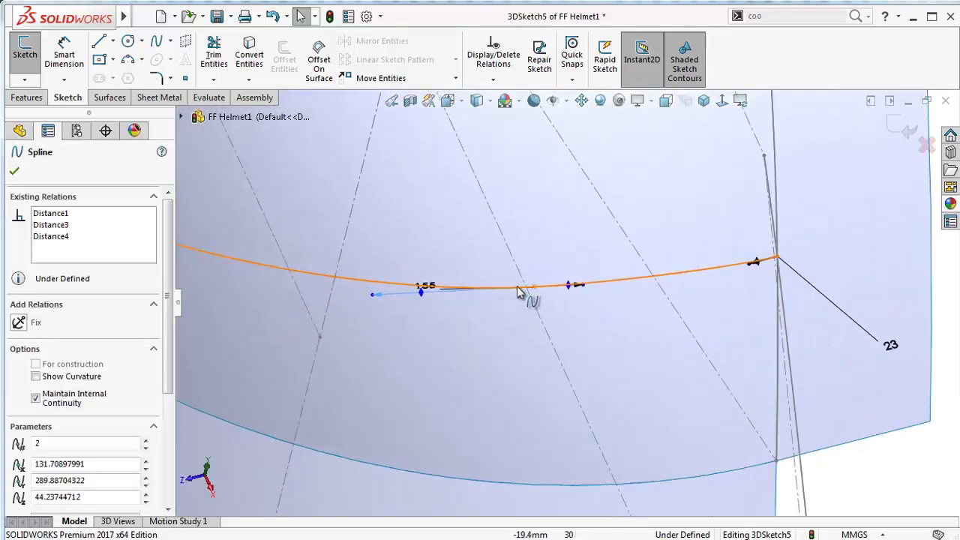
pyautogui.click(568, 288)
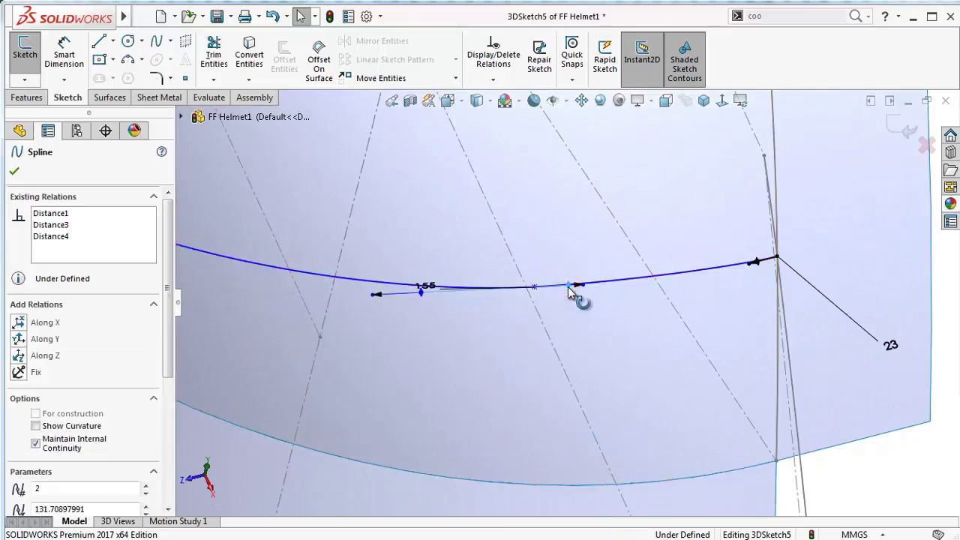
pyautogui.click(59, 359)
pyautogui.moveTo(681, 424)
pyautogui.mouseDown(button='middle')
pyautogui.moveTo(622, 327)
pyautogui.moveTo(622, 449)
pyautogui.moveTo(660, 366)
pyautogui.mouseUp(button='middle')
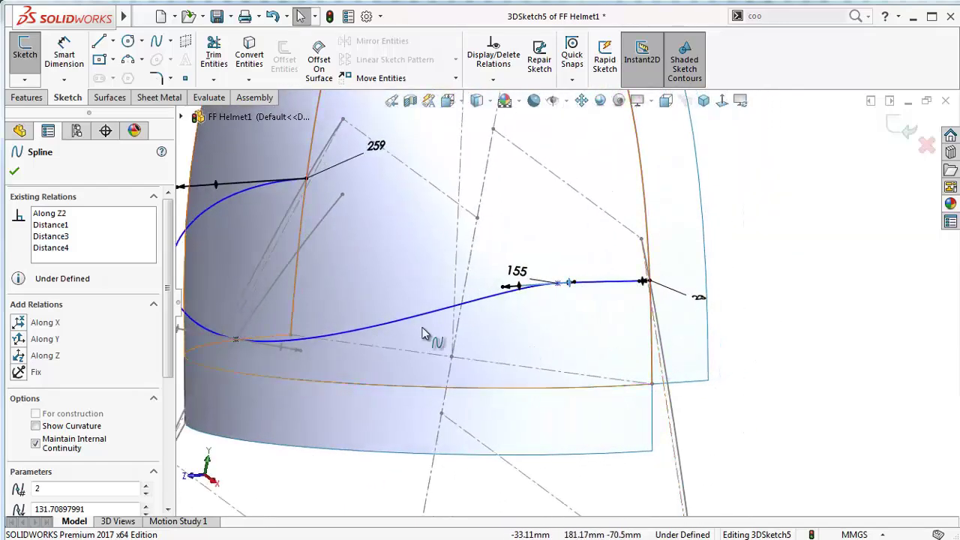
pyautogui.scroll(3, 428, 337)
# Add an Along Z relation to the tangent handle at the spline's centreline point
pyautogui.click(416, 349)
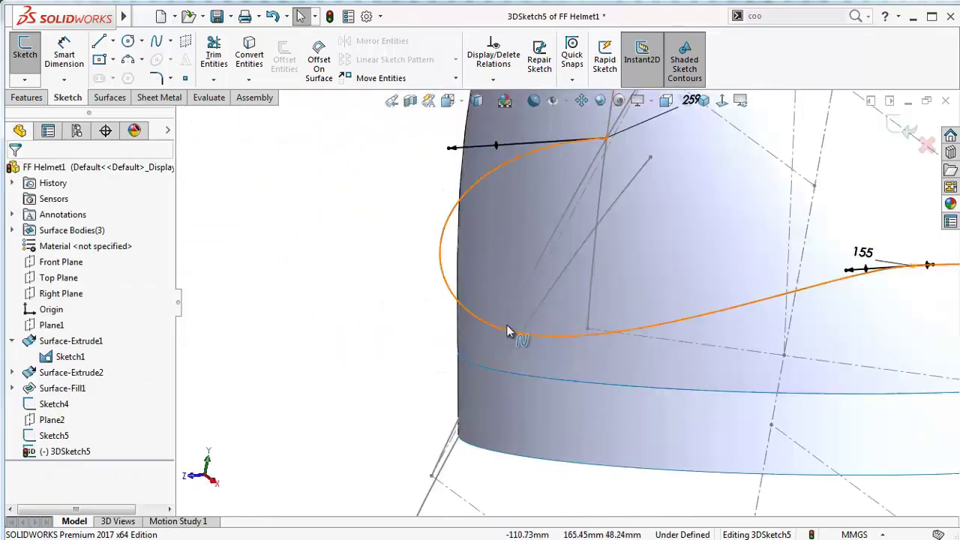
pyautogui.click(508, 329)
pyautogui.click(493, 325)
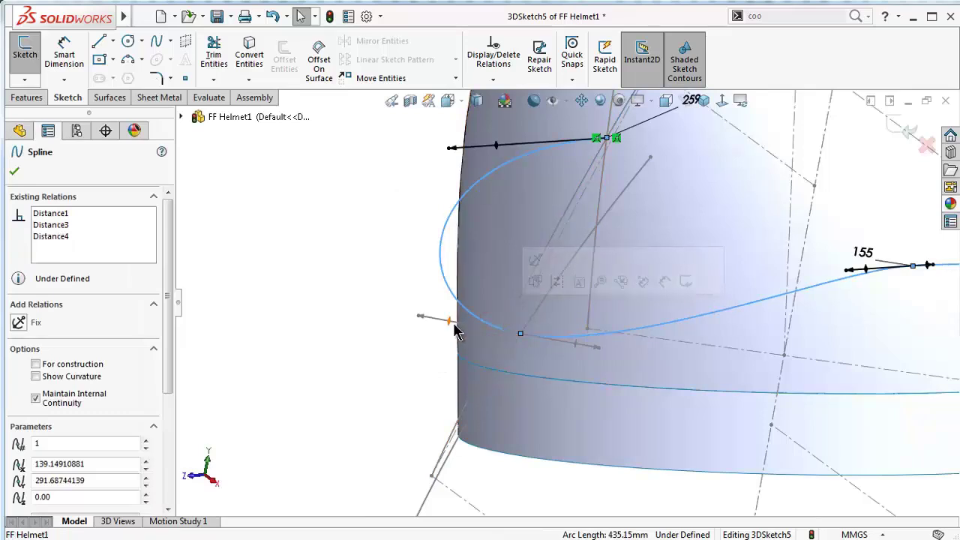
pyautogui.click(450, 324)
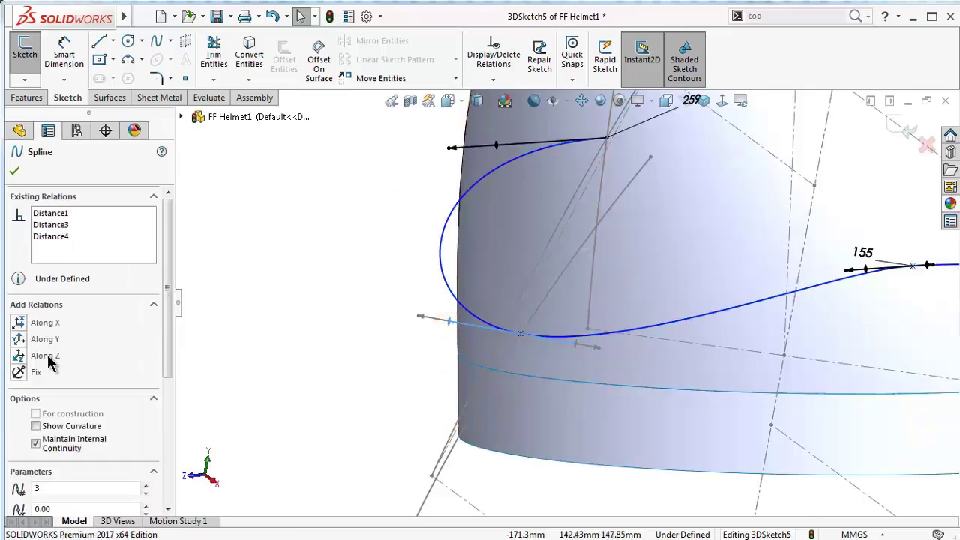
pyautogui.click(47, 356)
# Drag the centre tangent handle longer, then slightly shorter, to flatten the curve's dip
pyautogui.moveTo(621, 364)
pyautogui.mouseDown(button='middle')
pyautogui.moveTo(564, 284)
pyautogui.moveTo(570, 228)
pyautogui.mouseUp(button='middle')
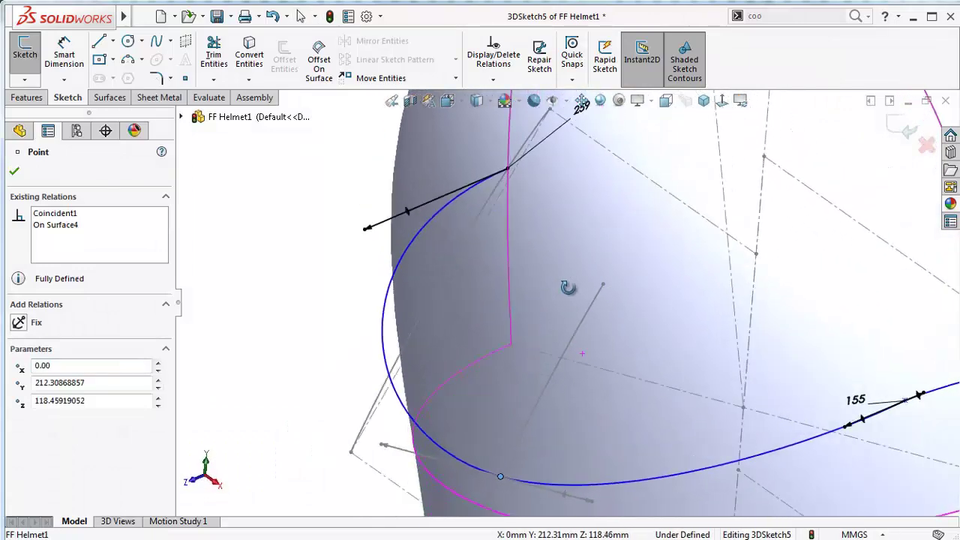
pyautogui.click(390, 445)
pyautogui.scroll(-3, 586, 505)
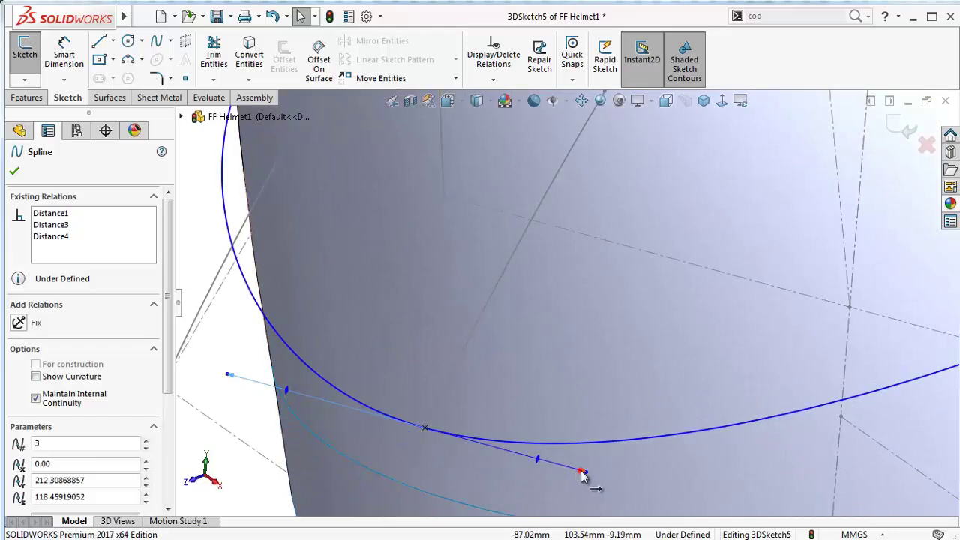
pyautogui.moveTo(583, 476); pyautogui.dragTo(564, 489)
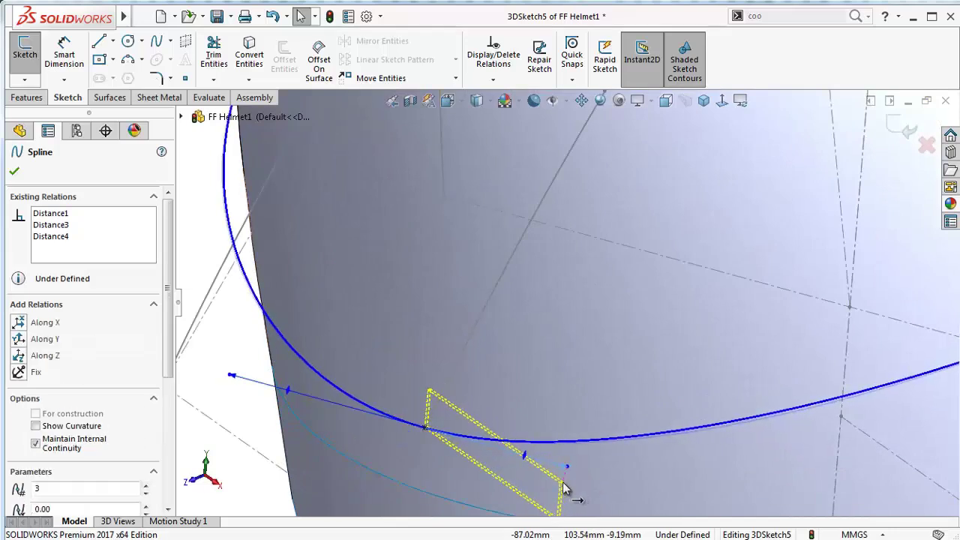
pyautogui.moveTo(233, 379); pyautogui.dragTo(323, 406)
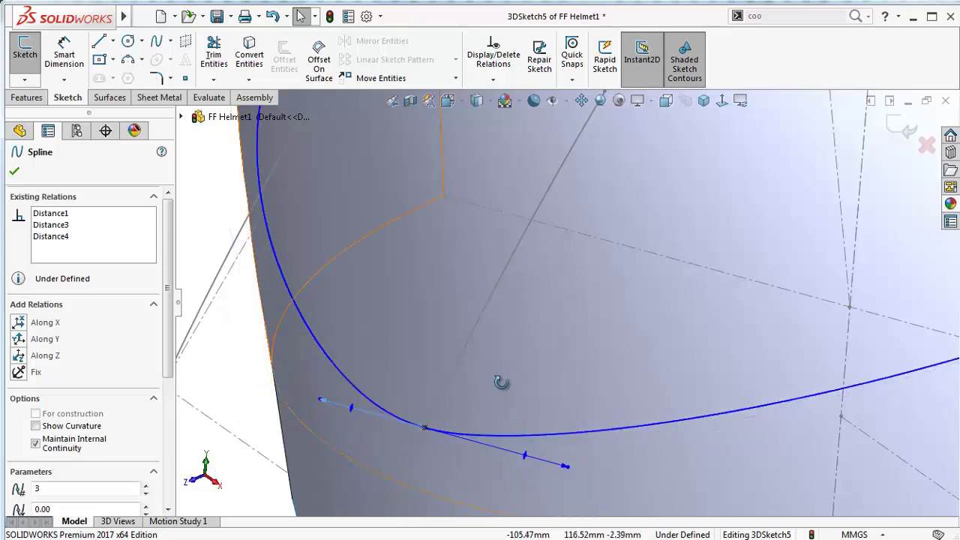
pyautogui.scroll(3, 535, 275)
pyautogui.moveTo(536, 274); pyautogui.dragTo(556, 324, button='middle')
pyautogui.scroll(-2, 556, 324)
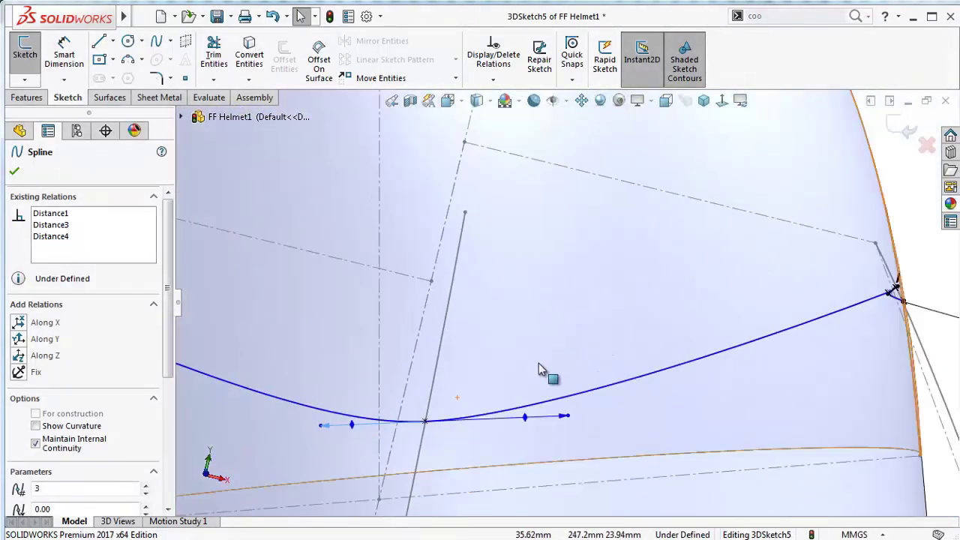
pyautogui.scroll(-1, 538, 363)
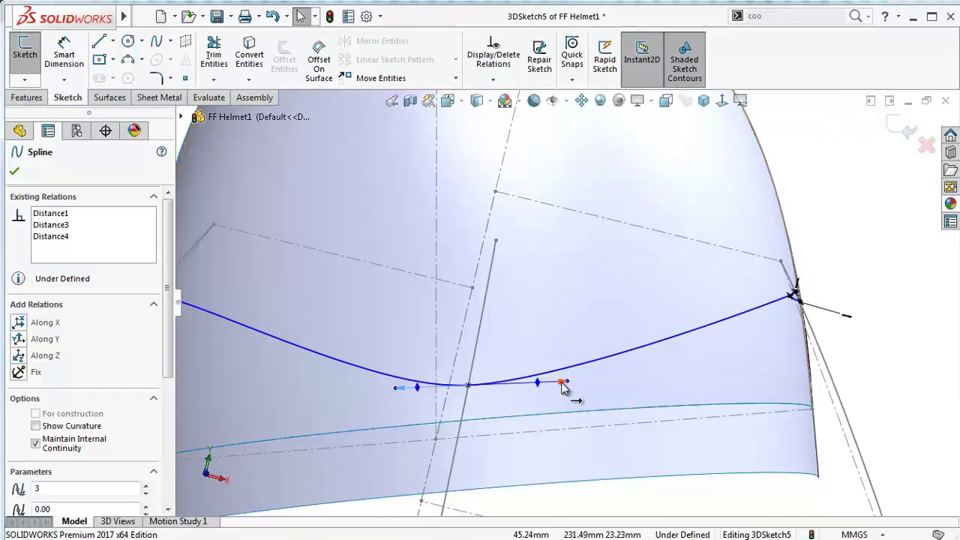
pyautogui.moveTo(562, 383); pyautogui.dragTo(549, 383)
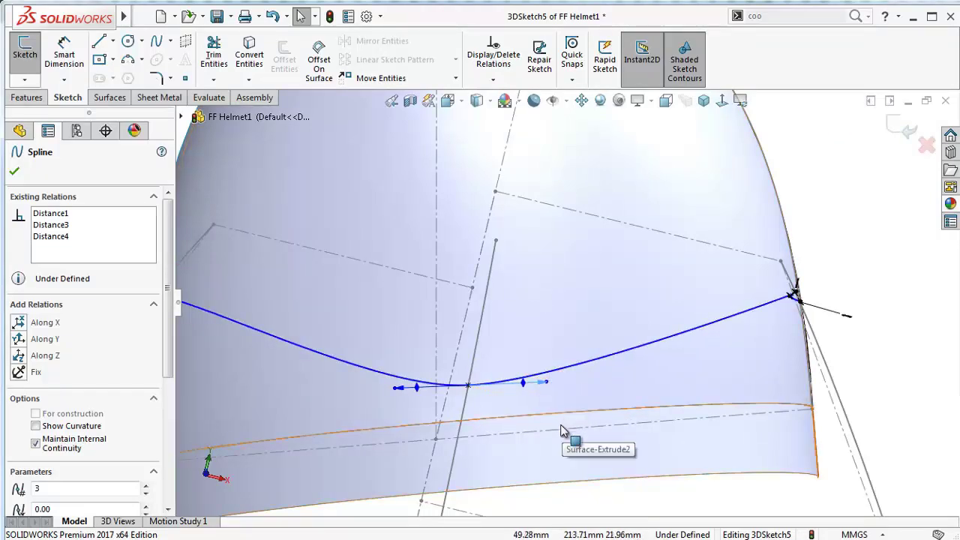
pyautogui.scroll(2, 743, 326)
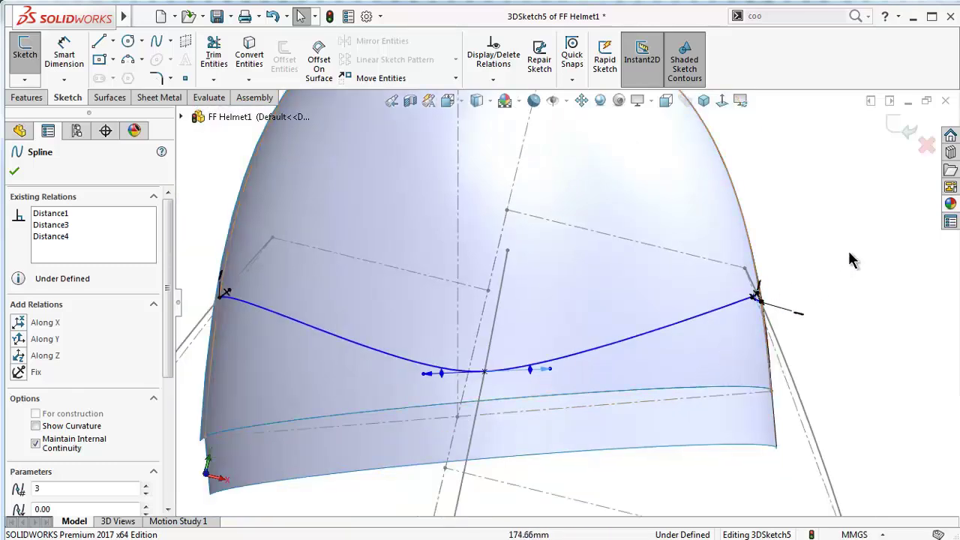
# Dimension the spline's middle tangent handle length, changing 286.32 to 443 mm
pyautogui.moveTo(832, 290); pyautogui.dragTo(841, 212, button='right')
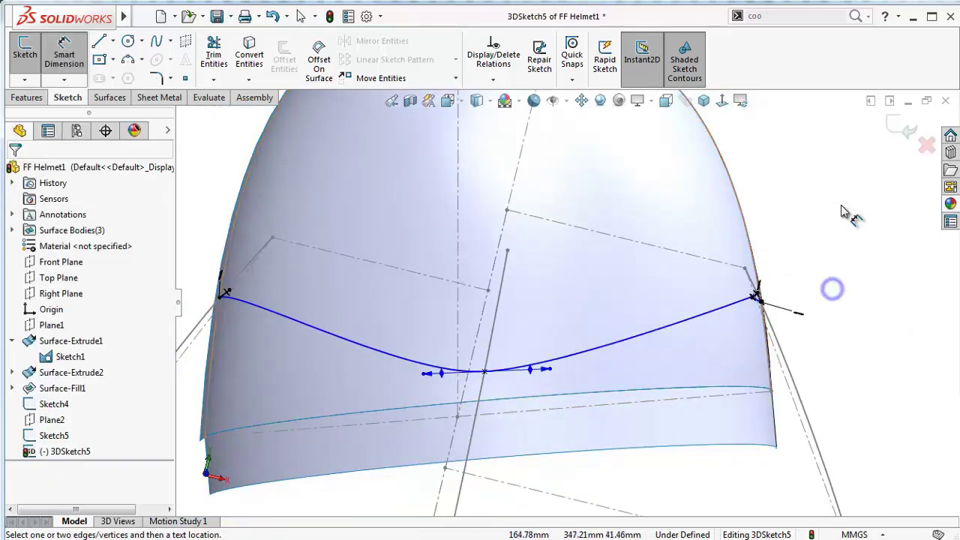
pyautogui.click(545, 371)
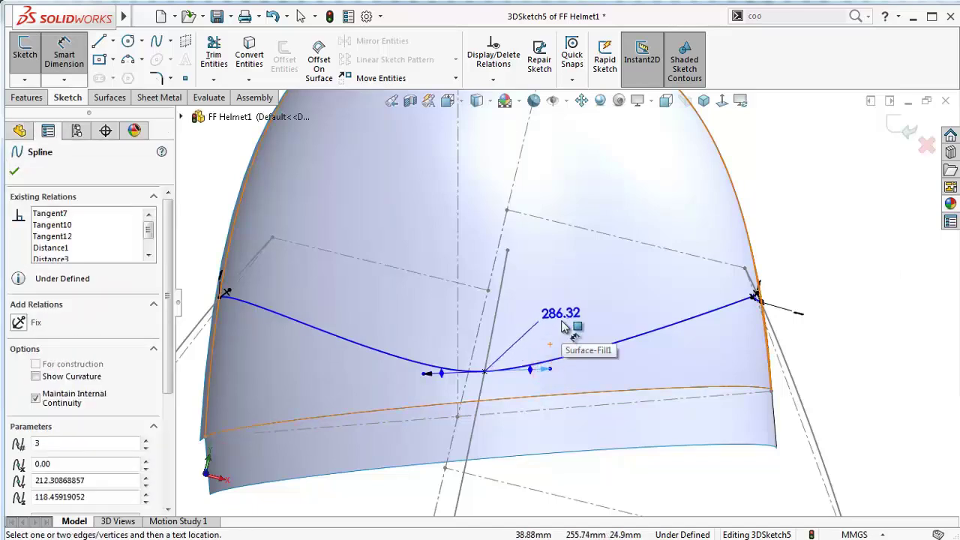
pyautogui.click(564, 327)
pyautogui.click(566, 314)
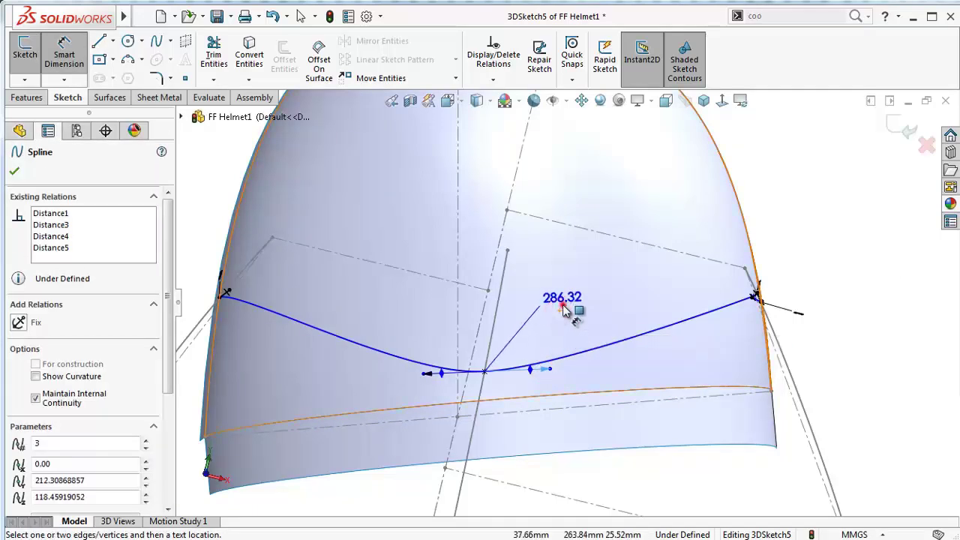
pyautogui.click(897, 369)
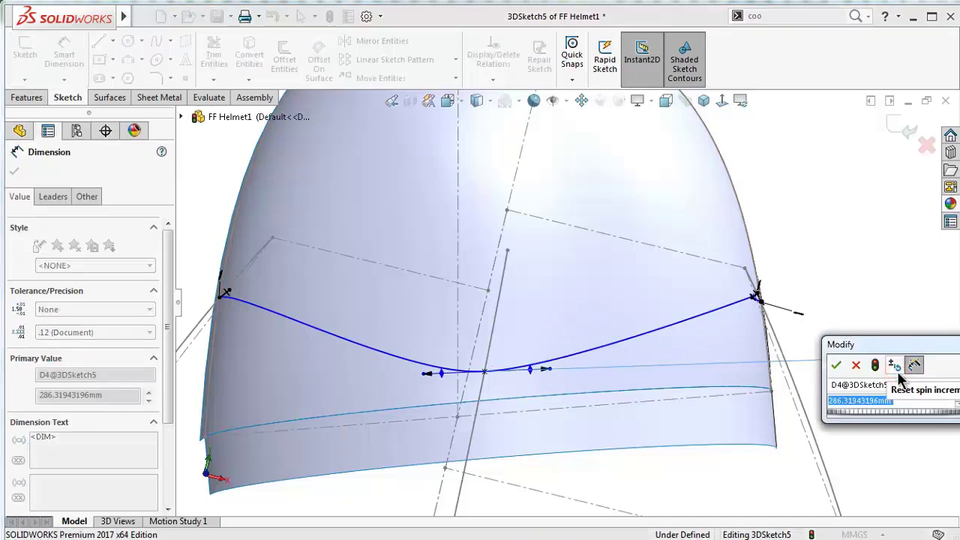
pyautogui.write('443')
pyautogui.press('Return')
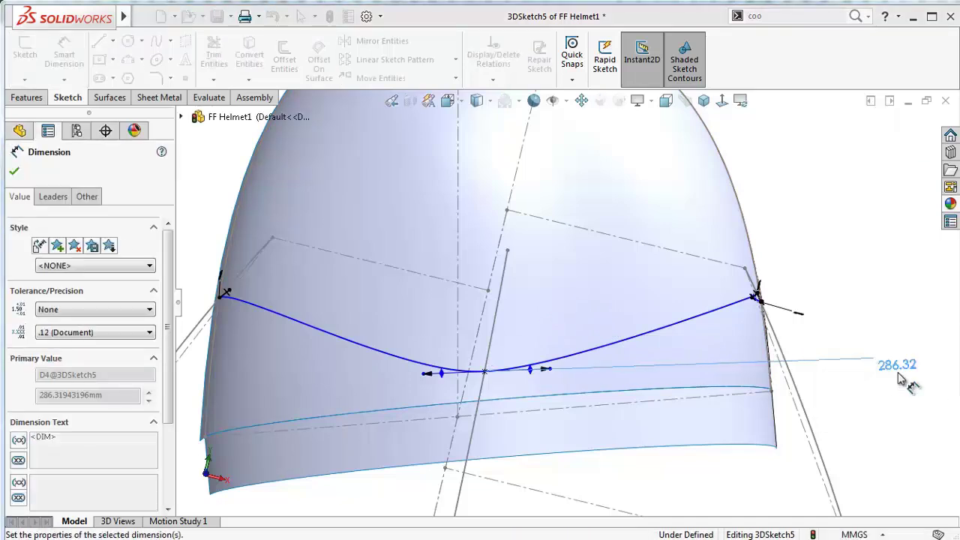
pyautogui.click(910, 319)
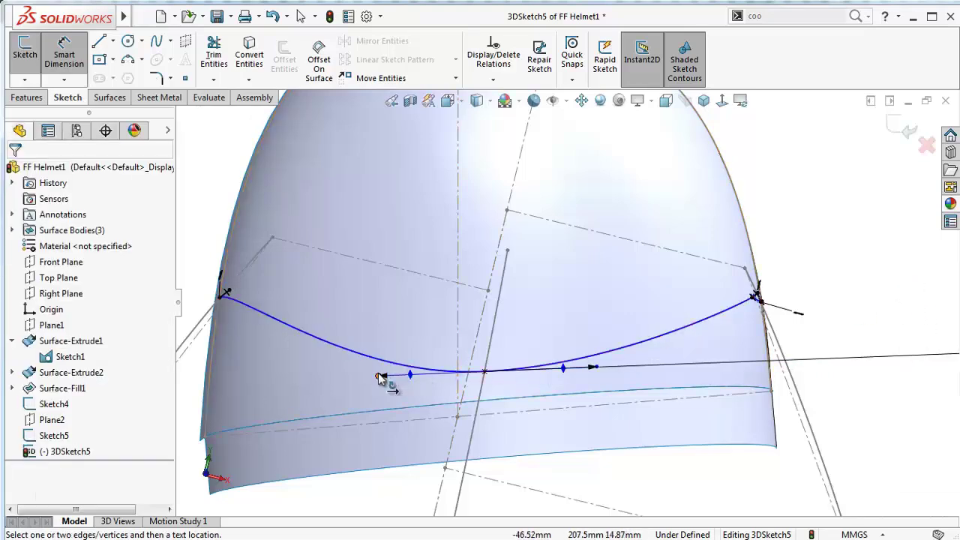
# Select both ends of the tangent handle at the spline's lowest point and view it from the side
pyautogui.click(380, 377)
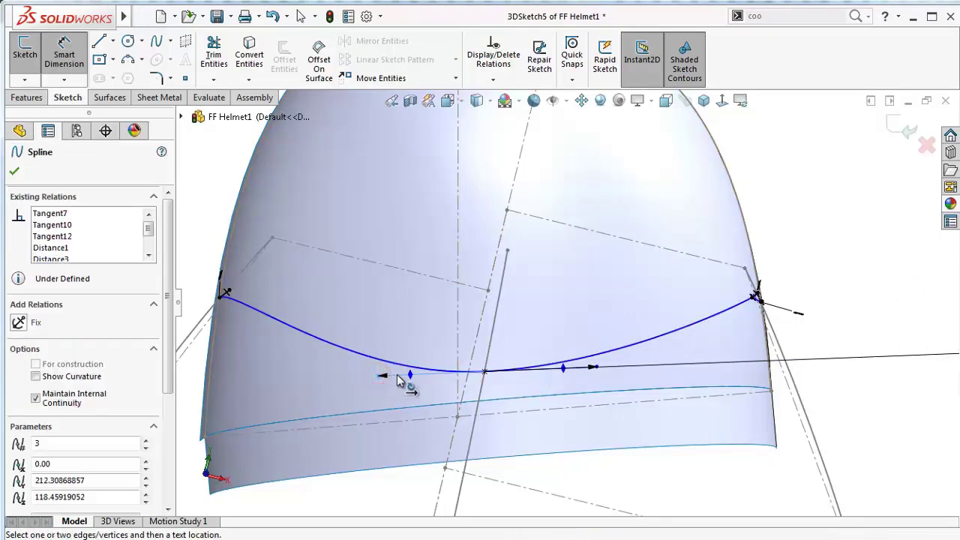
pyautogui.click(412, 376)
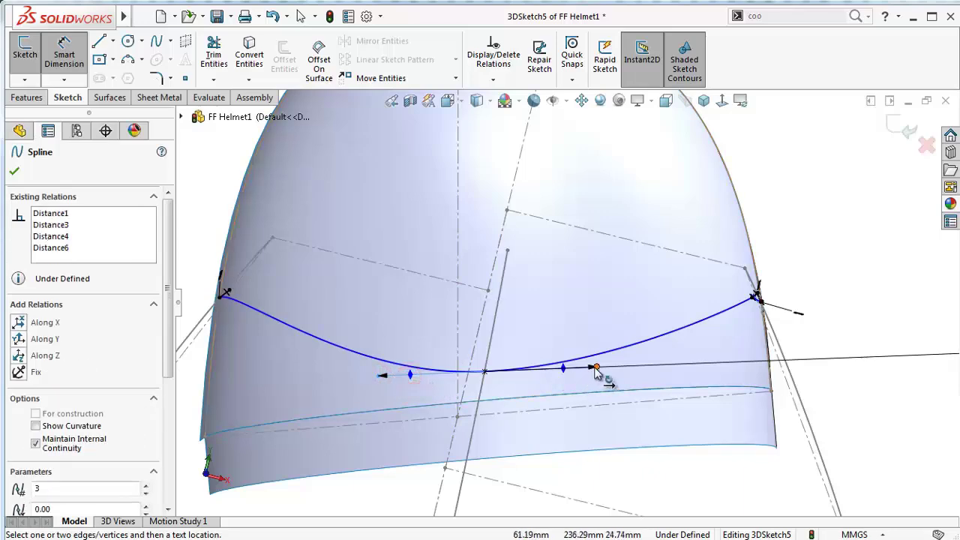
pyautogui.moveTo(581, 359)
pyautogui.mouseDown(button='middle')
pyautogui.moveTo(493, 388)
pyautogui.moveTo(500, 414)
pyautogui.moveTo(503, 388)
pyautogui.mouseUp(button='middle')
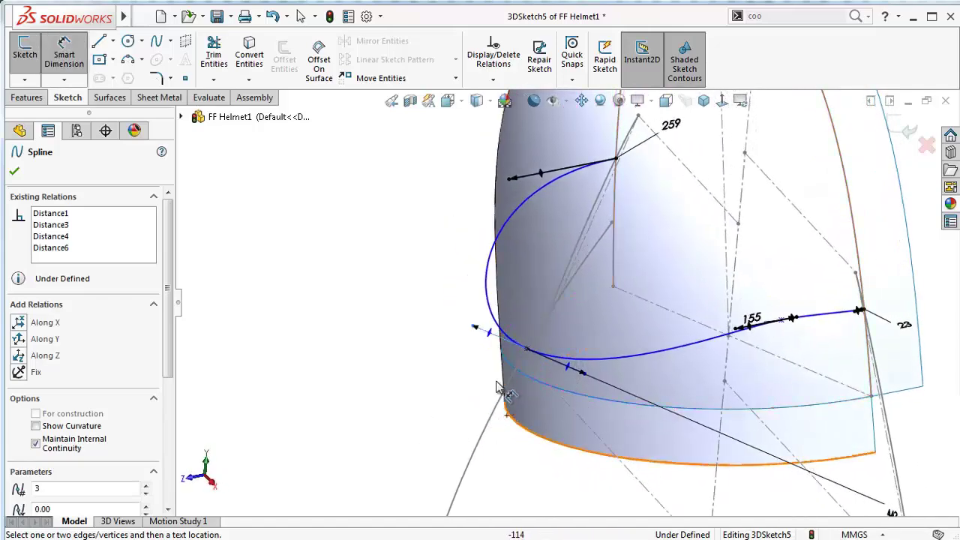
# Try picking points on the lowest-point tangent handle for a dimension, then cancel dimensioning
pyautogui.click(424, 368)
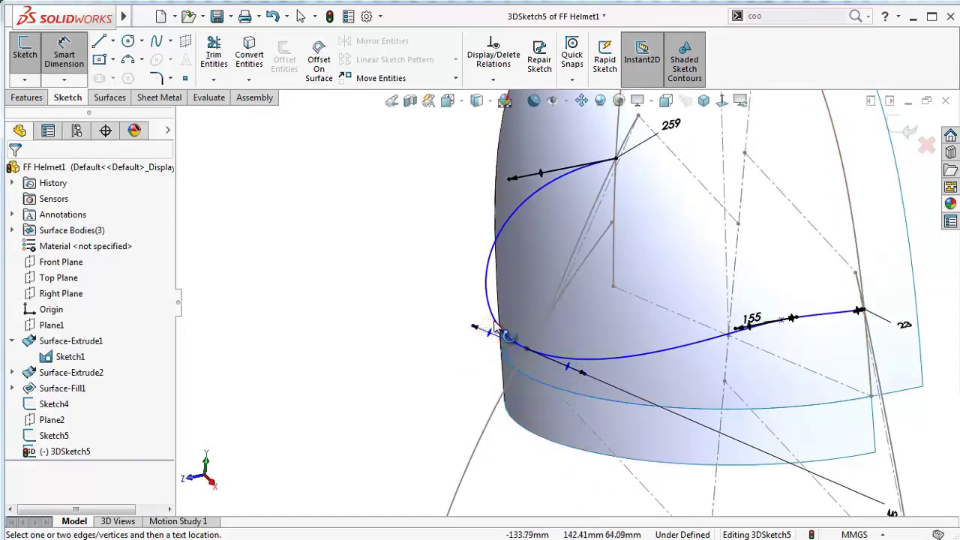
pyautogui.scroll(-3, 488, 332)
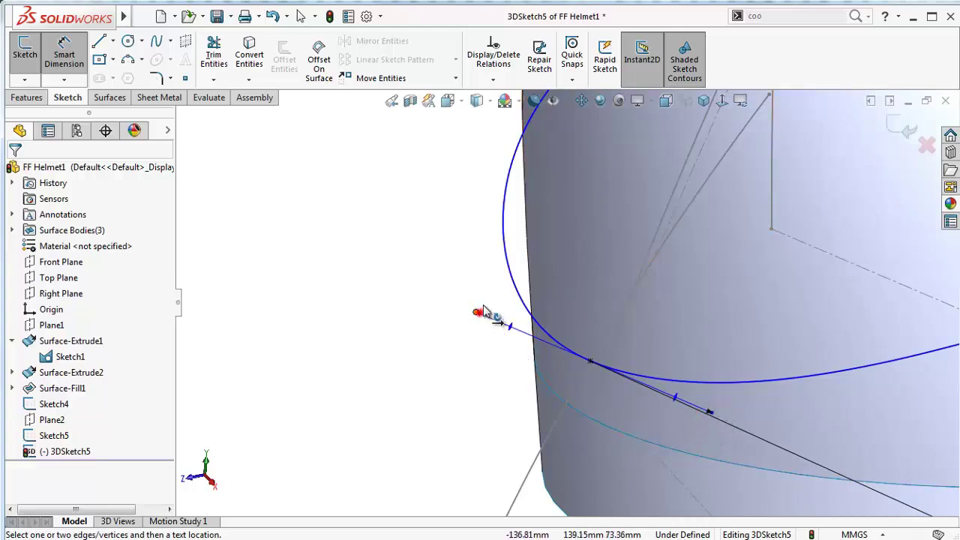
pyautogui.click(509, 328)
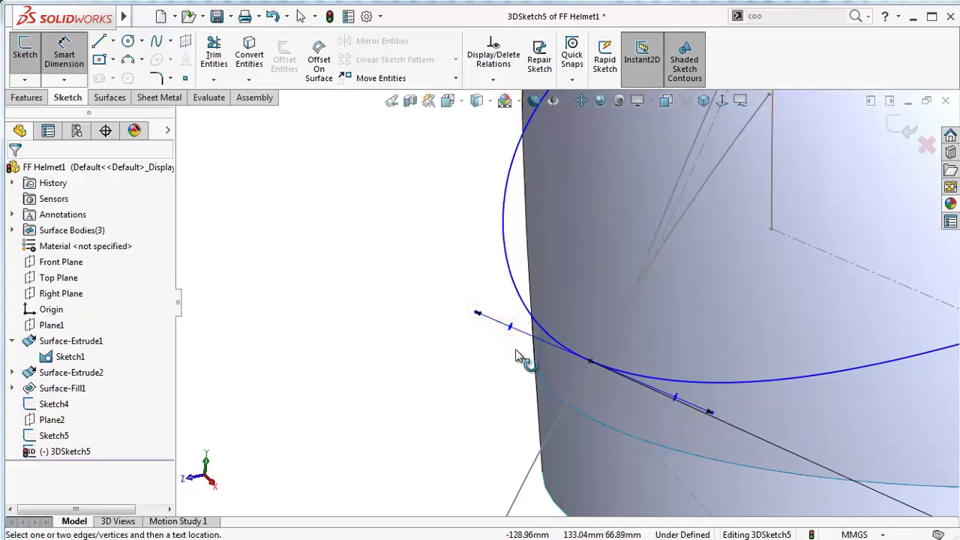
pyautogui.moveTo(492, 383)
pyautogui.mouseDown(button='middle')
pyautogui.moveTo(535, 258)
pyautogui.moveTo(568, 300)
pyautogui.moveTo(646, 109)
pyautogui.mouseUp(button='middle')
pyautogui.click(705, 430)
pyautogui.click(407, 325)
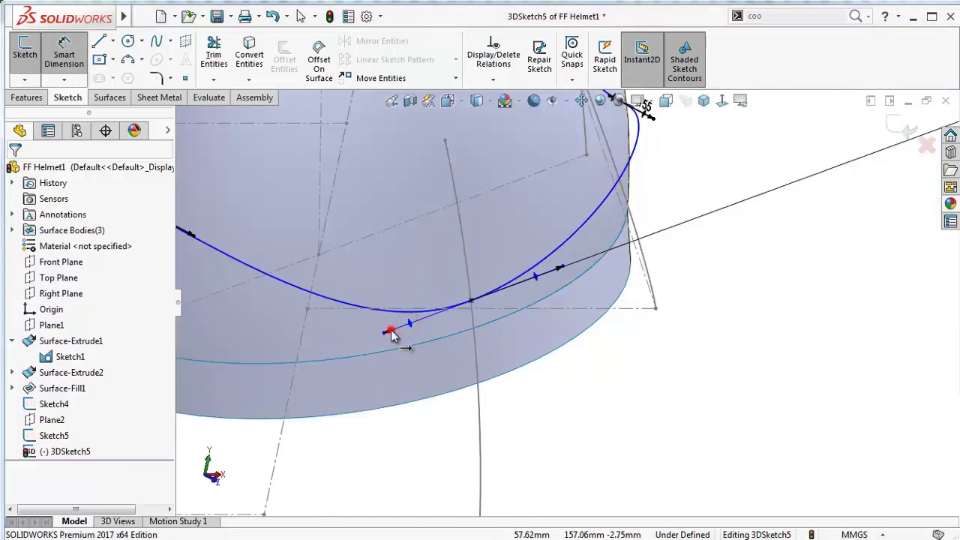
pyautogui.click(390, 331)
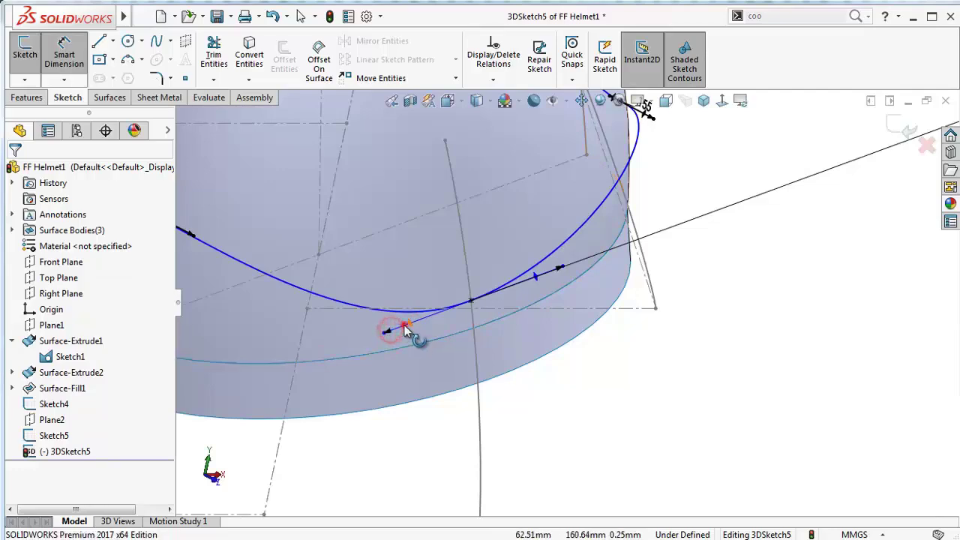
pyautogui.moveTo(633, 380)
pyautogui.mouseDown(button='middle')
pyautogui.moveTo(590, 274)
pyautogui.moveTo(567, 306)
pyautogui.mouseUp(button='middle')
pyautogui.scroll(5, 567, 307)
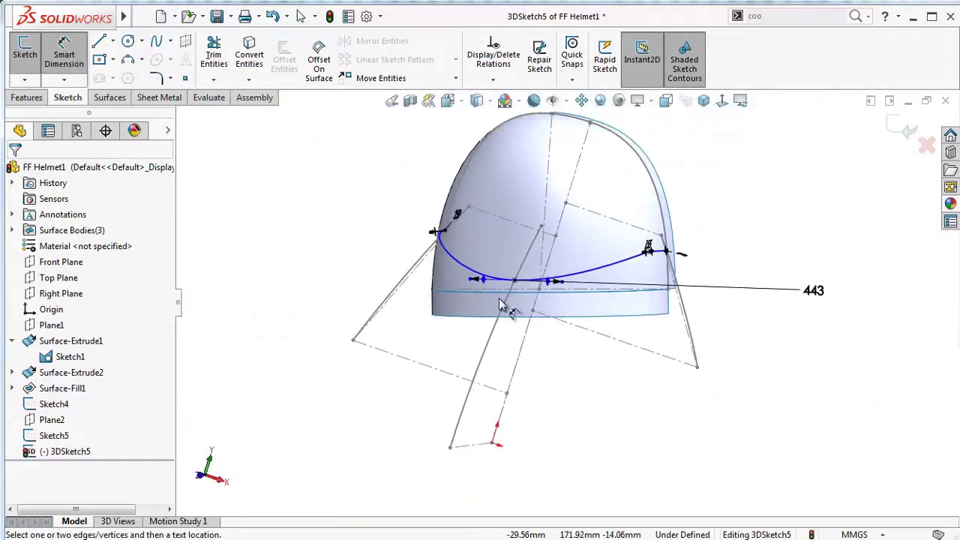
pyautogui.scroll(-3, 439, 225)
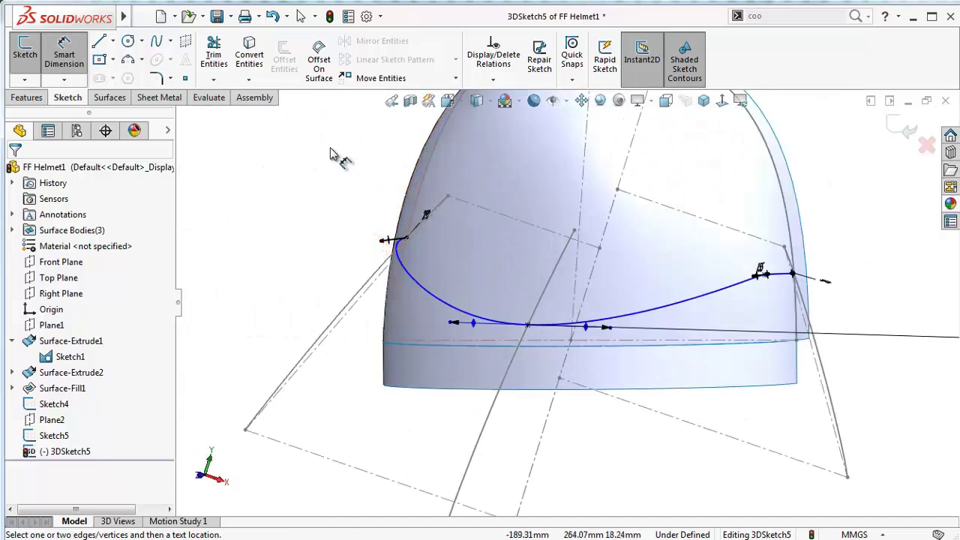
pyautogui.click(65, 54)
# Add an Along X relation to the tangent handle at the spline's lowest point
pyautogui.click(474, 324)
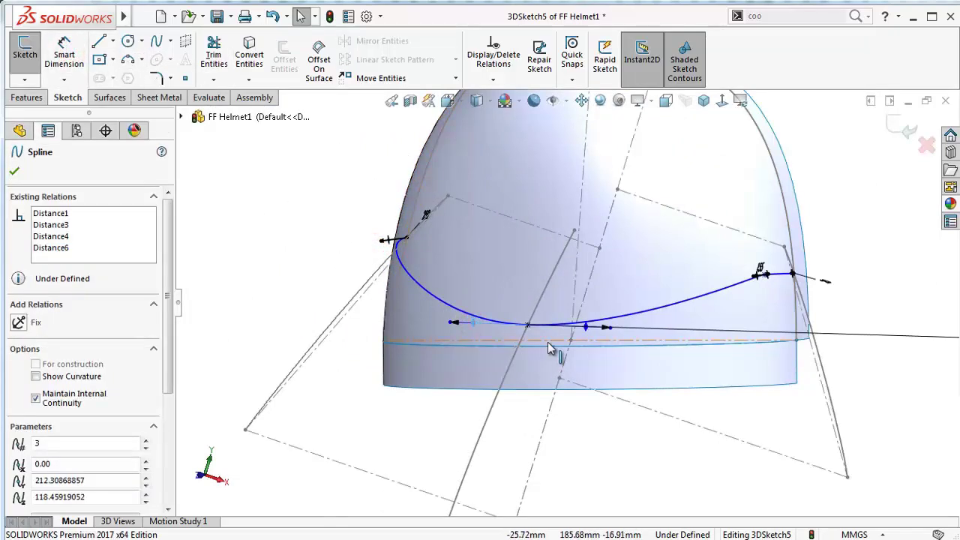
pyautogui.scroll(-3, 553, 349)
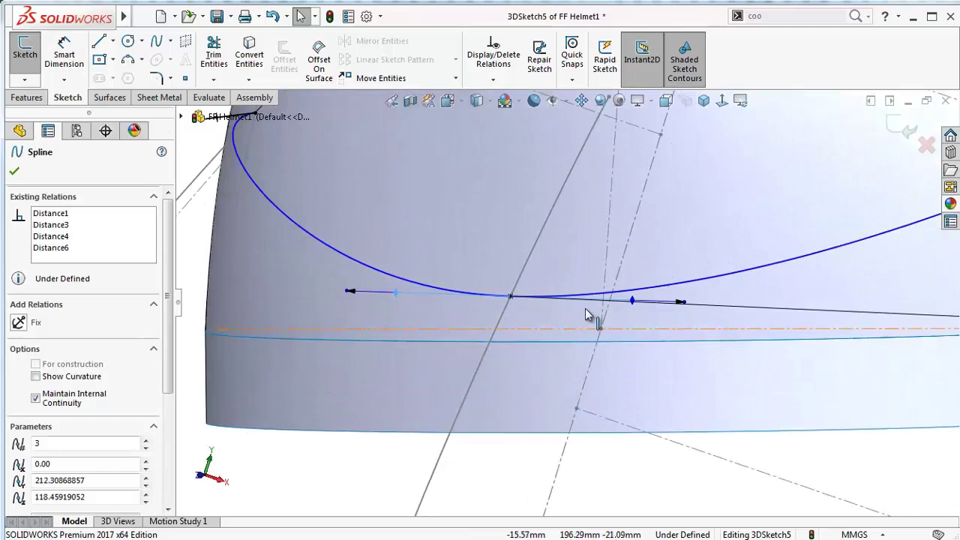
pyautogui.click(353, 292)
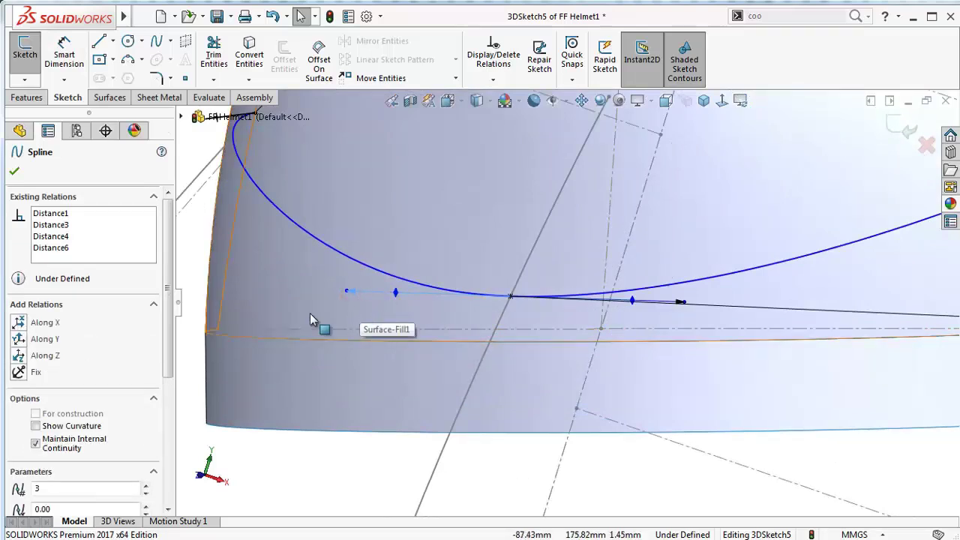
pyautogui.click(51, 322)
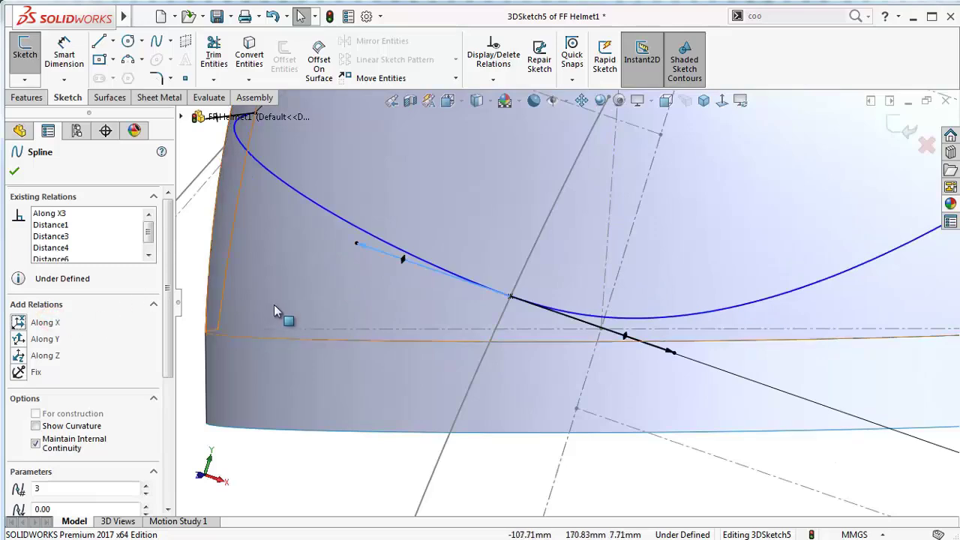
pyautogui.scroll(4, 630, 405)
pyautogui.moveTo(647, 375)
pyautogui.mouseDown(button='middle')
pyautogui.moveTo(663, 300)
pyautogui.moveTo(734, 328)
pyautogui.moveTo(730, 309)
pyautogui.moveTo(540, 284)
pyautogui.moveTo(567, 294)
pyautogui.mouseUp(button='middle')
# View the sketch normal to the Right Plane
pyautogui.scroll(-3, 725, 264)
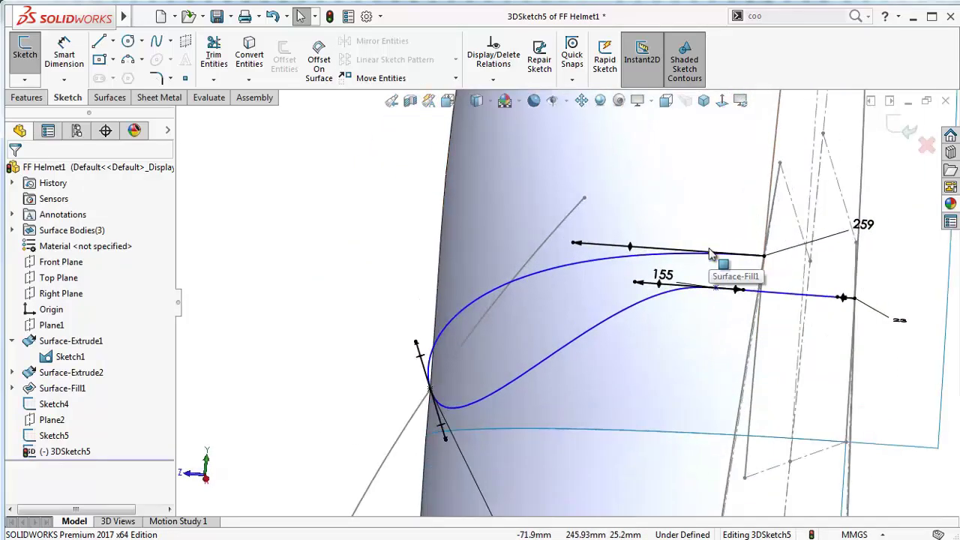
pyautogui.scroll(-3, 718, 253)
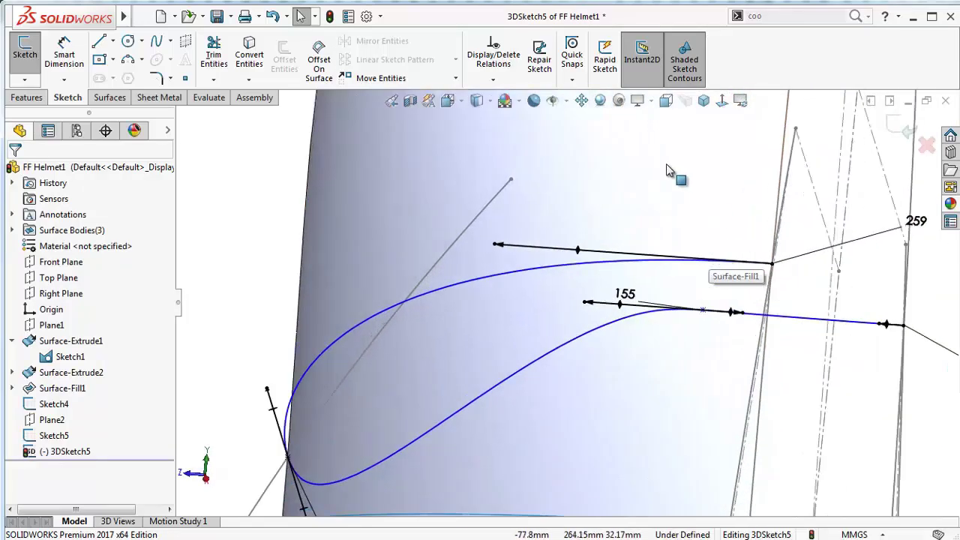
pyautogui.click(60, 293)
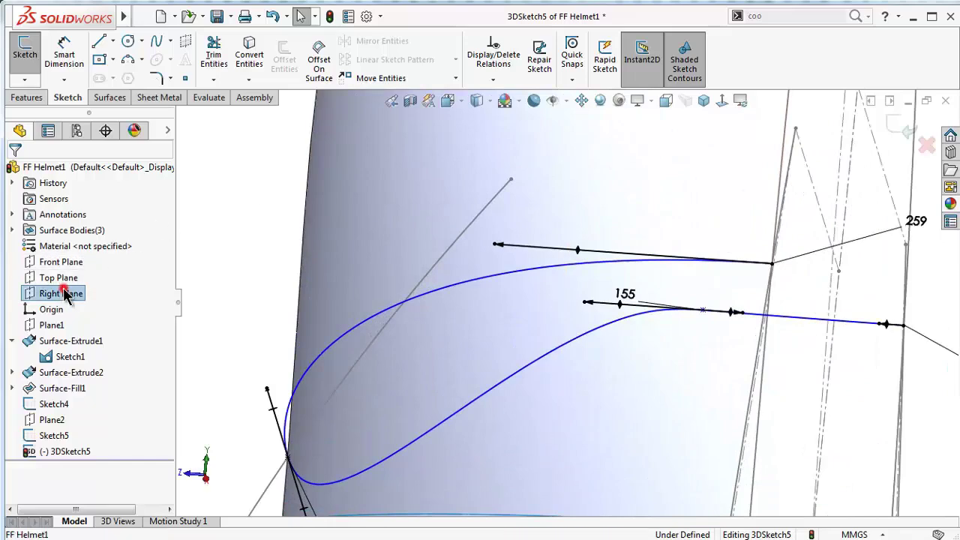
pyautogui.click(125, 266)
# Slide the spline point beside the 155 dimension right, to X 134.66, Y 292.05, Z 33.31
pyautogui.scroll(-4, 549, 247)
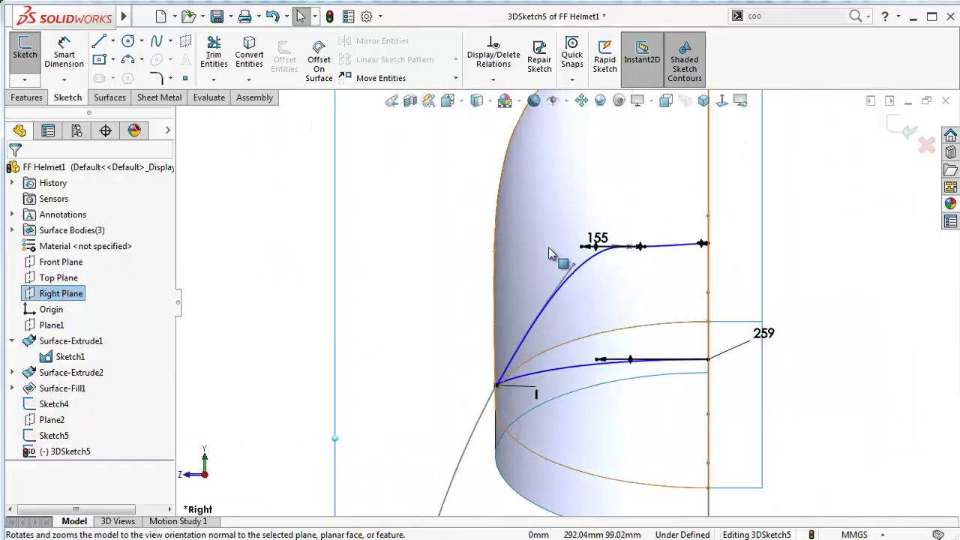
pyautogui.click(245, 248)
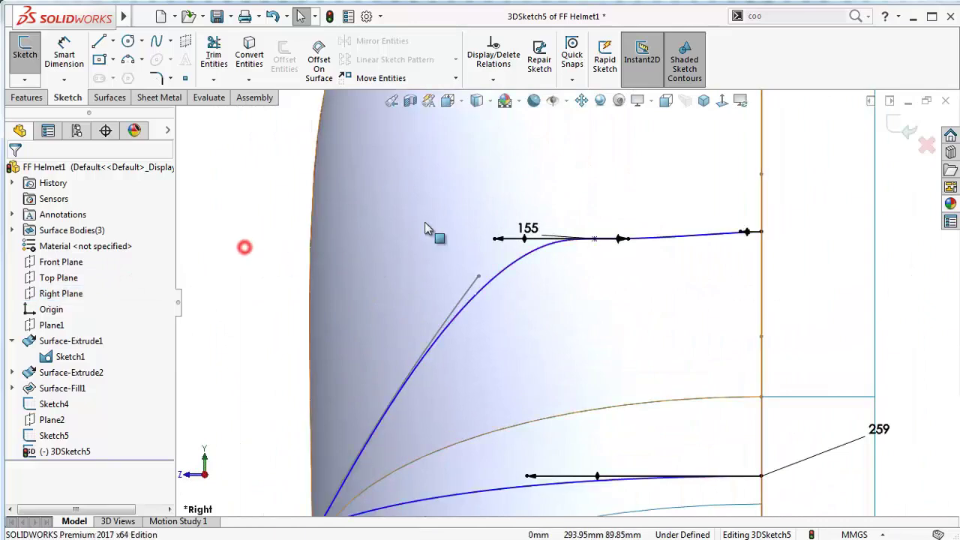
pyautogui.moveTo(601, 243)
pyautogui.mouseDown()
pyautogui.moveTo(637, 238)
pyautogui.moveTo(636, 230)
pyautogui.mouseUp()
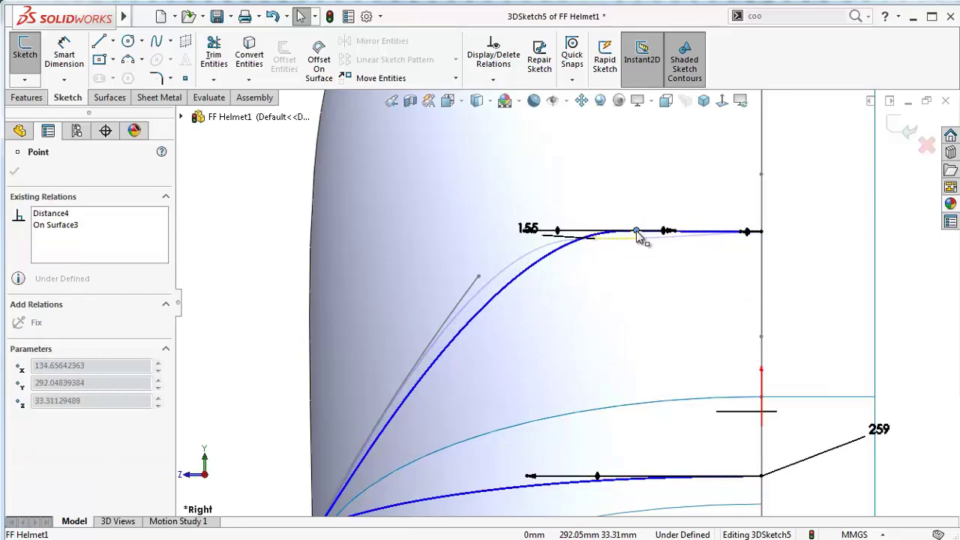
pyautogui.moveTo(272, 273); pyautogui.dragTo(273, 215, button='right')
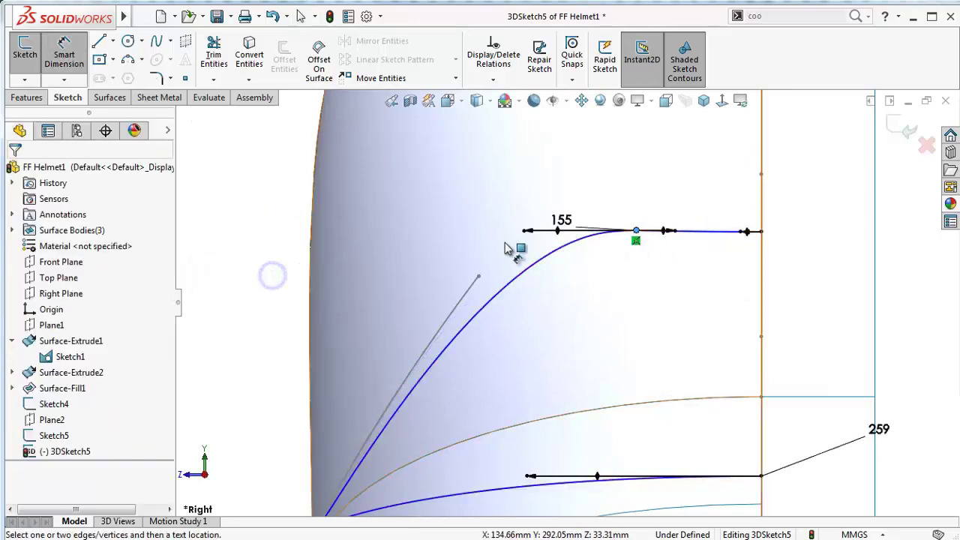
pyautogui.click(636, 232)
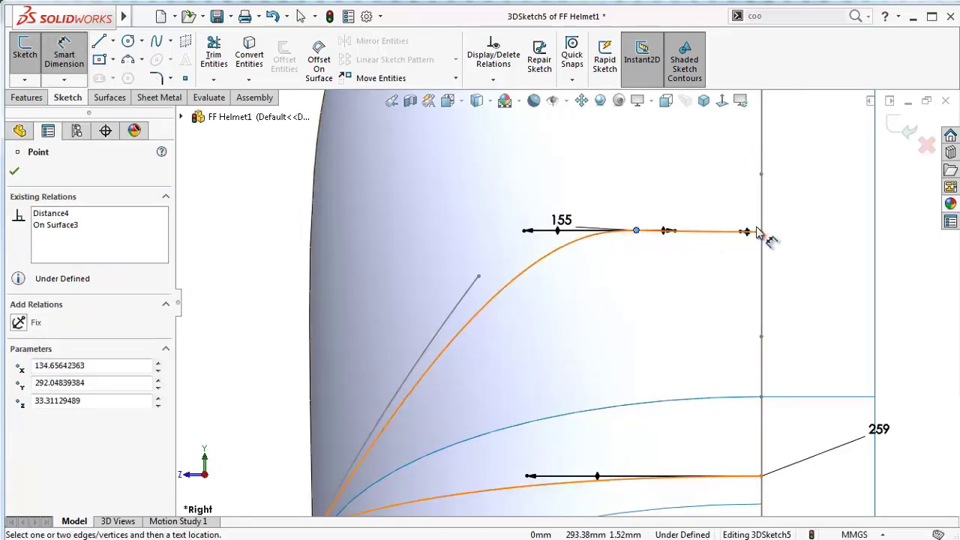
# Dimension the spline point to the spline's right end as 69 mm (D5)
pyautogui.click(761, 232)
pyautogui.click(700, 194)
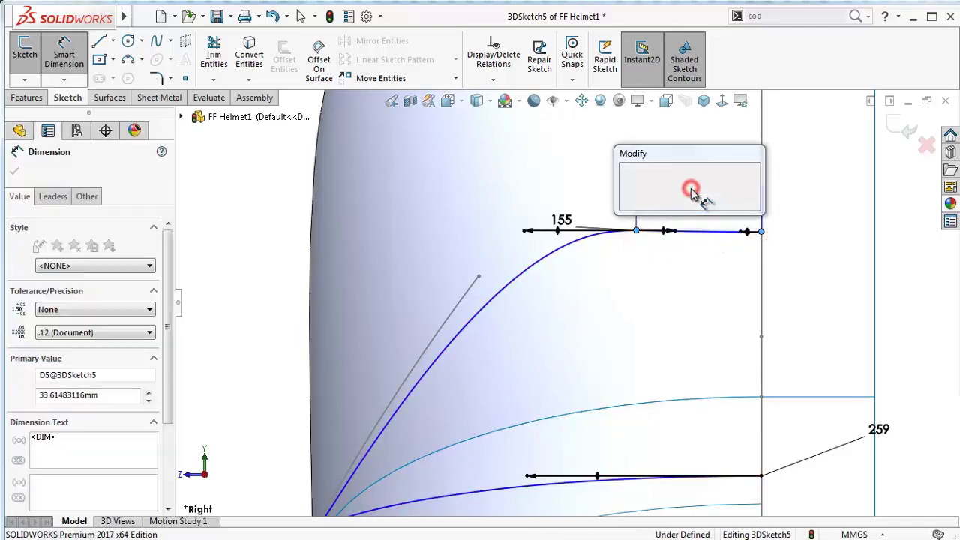
pyautogui.write('69')
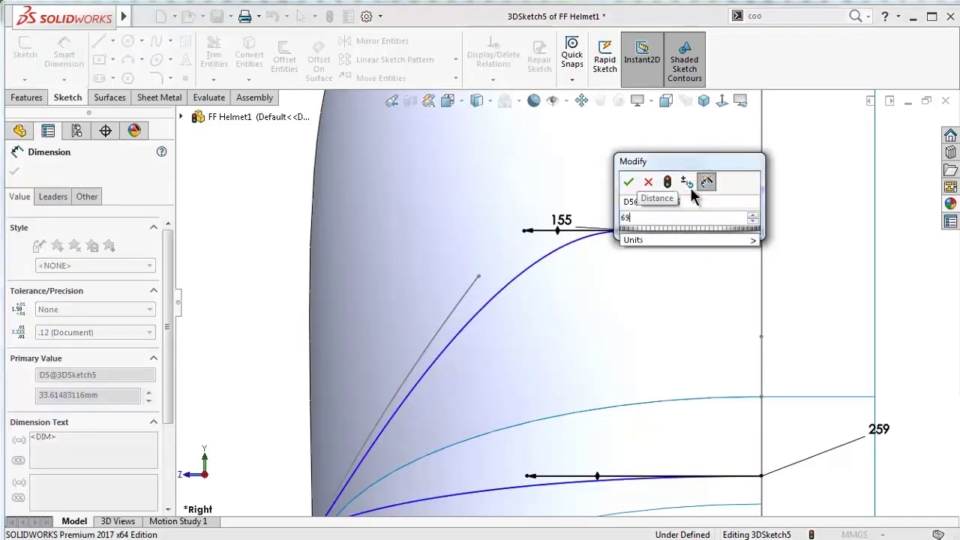
pyautogui.press('Return')
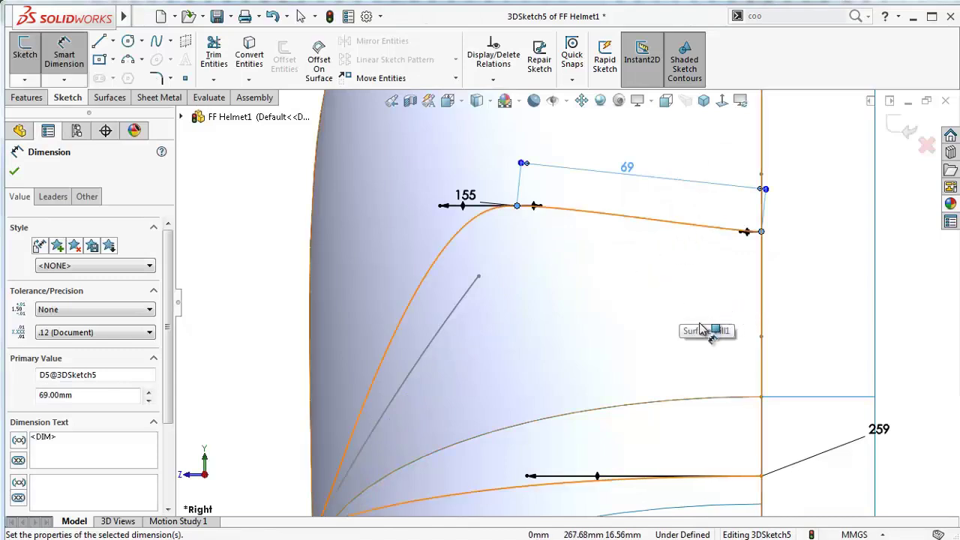
pyautogui.scroll(-2, 702, 330)
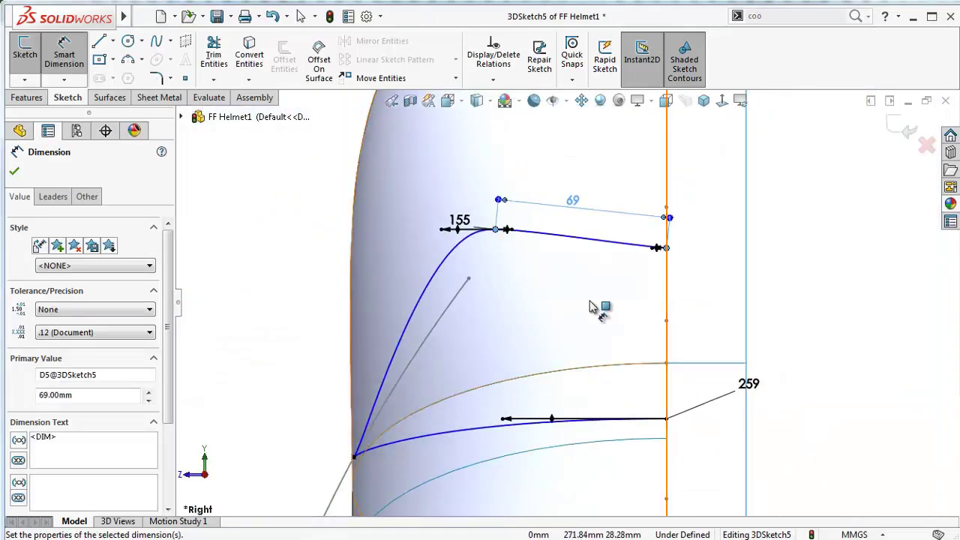
pyautogui.scroll(-2, 600, 306)
pyautogui.moveTo(572, 295)
pyautogui.mouseDown(button='middle')
pyautogui.moveTo(609, 363)
pyautogui.moveTo(571, 450)
pyautogui.moveTo(540, 480)
pyautogui.moveTo(525, 450)
pyautogui.mouseUp(button='middle')
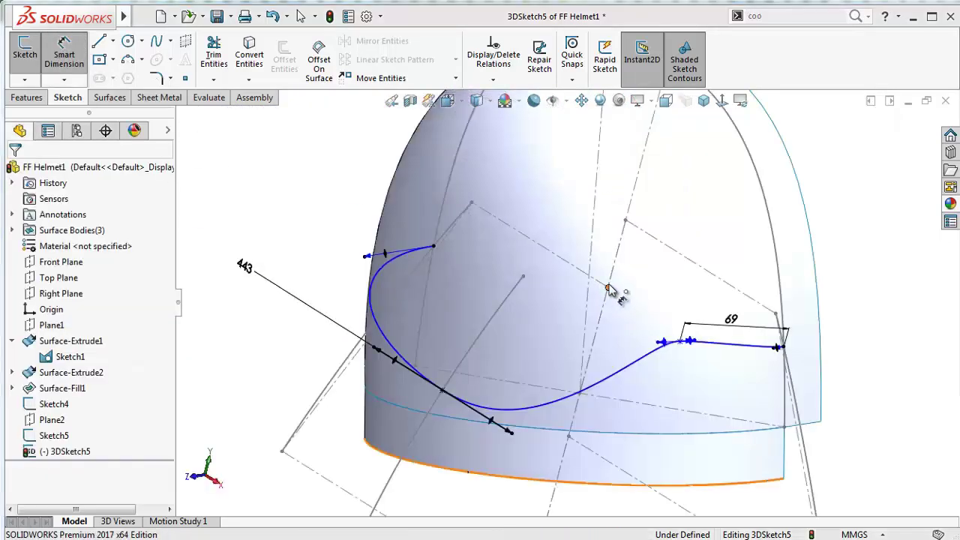
pyautogui.moveTo(611, 291)
pyautogui.mouseDown(button='middle')
pyautogui.moveTo(601, 293)
pyautogui.moveTo(789, 360)
pyautogui.mouseUp(button='middle')
pyautogui.press('d')
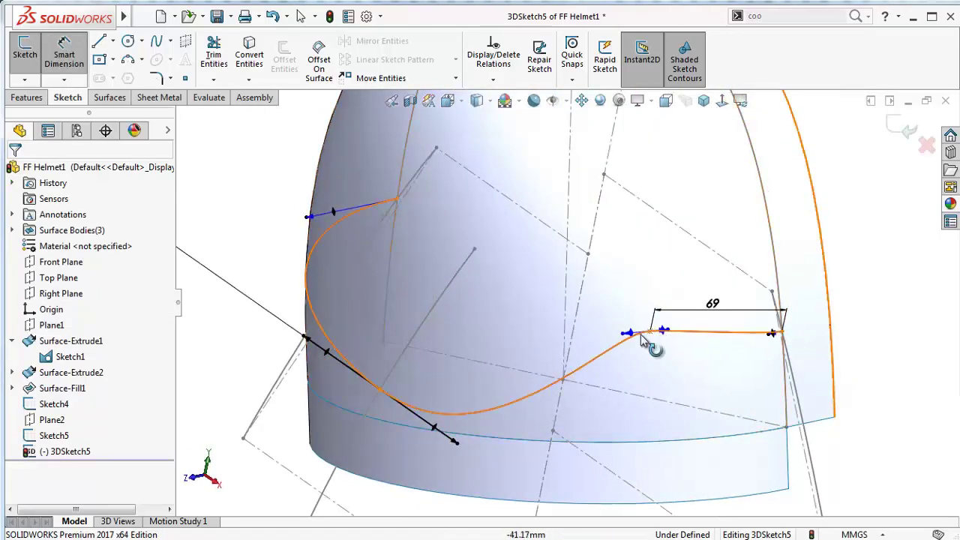
# Change the 108.79 dimension from the spline point to 155 mm
pyautogui.click(634, 337)
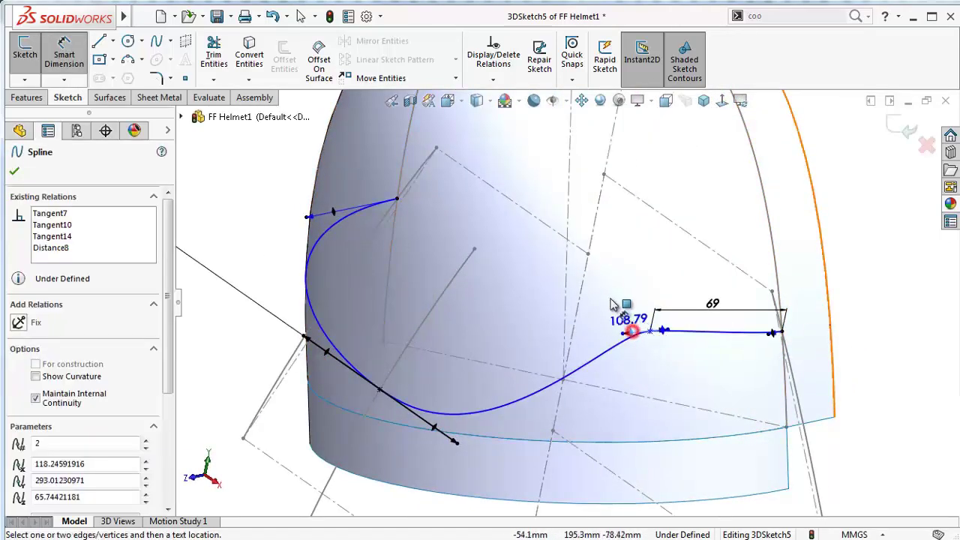
pyautogui.click(938, 366)
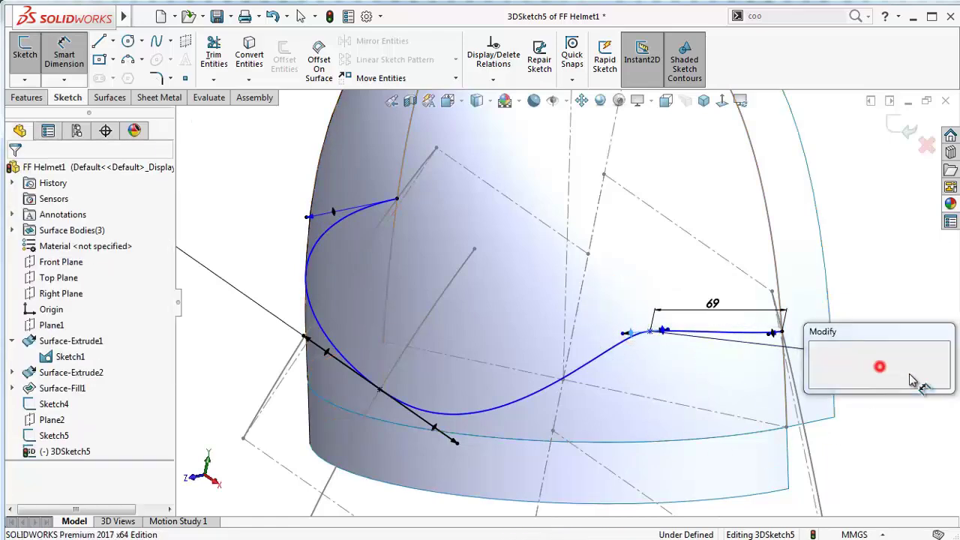
pyautogui.write('155')
pyautogui.press('Return')
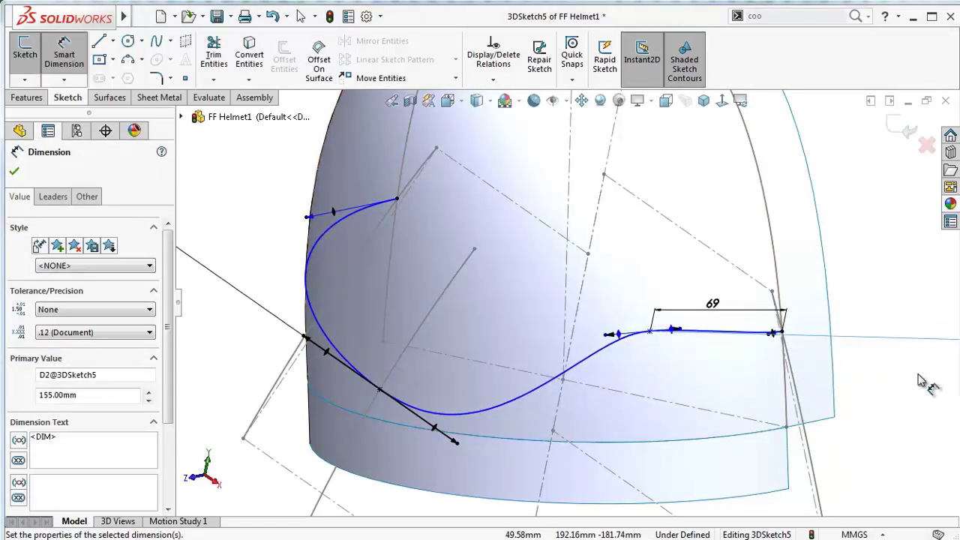
# Add a 259 mm distance dimension from the spline endpoint
pyautogui.moveTo(665, 300); pyautogui.dragTo(403, 276, button='middle')
pyautogui.scroll(3, 403, 276)
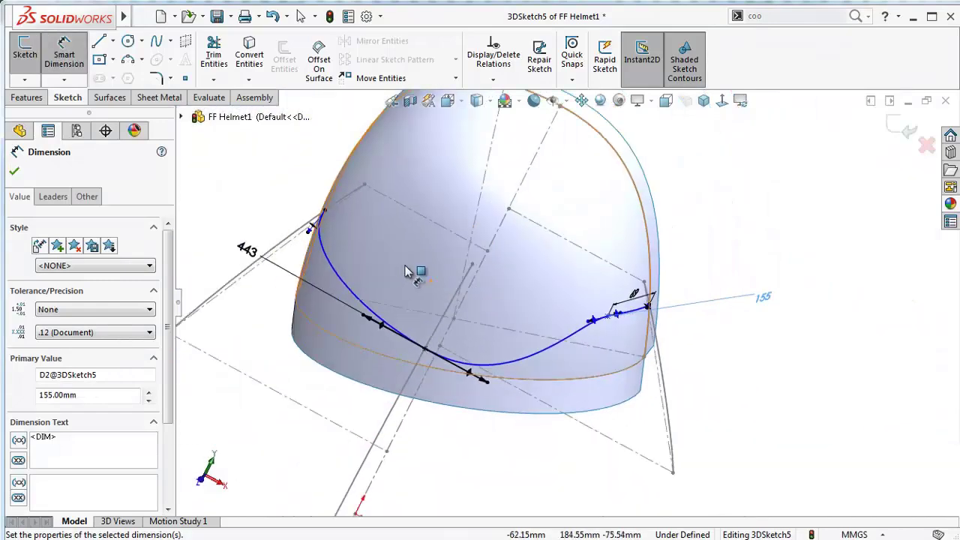
pyautogui.scroll(-2, 361, 250)
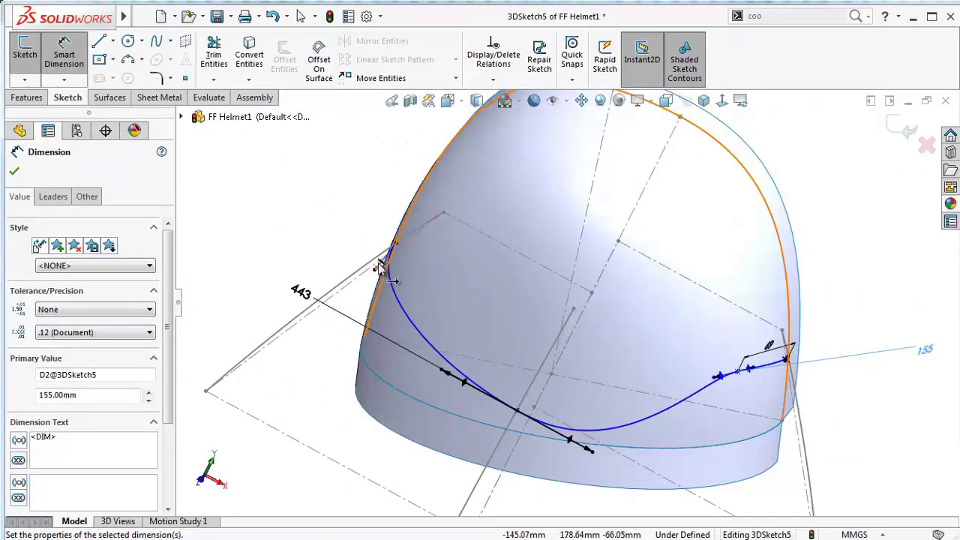
pyautogui.click(383, 266)
pyautogui.click(337, 209)
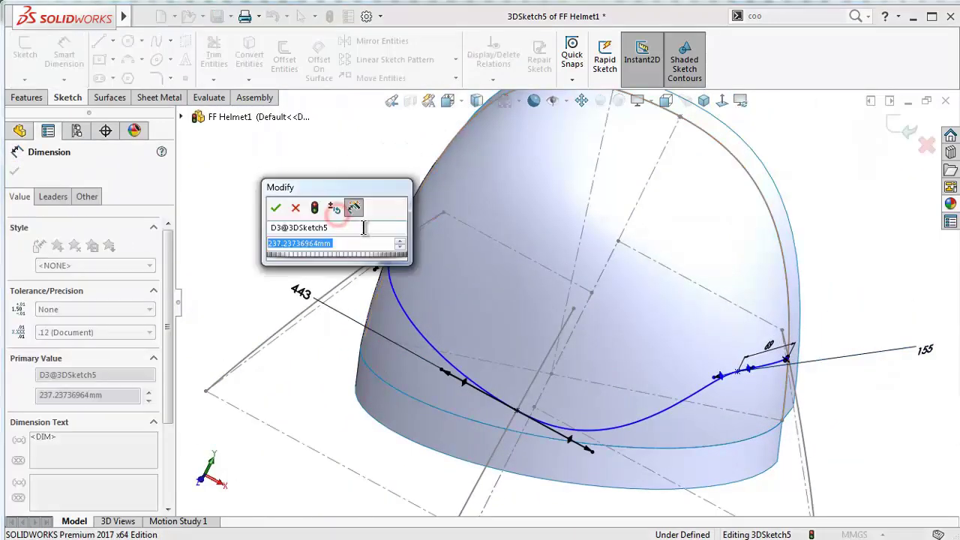
pyautogui.write('259')
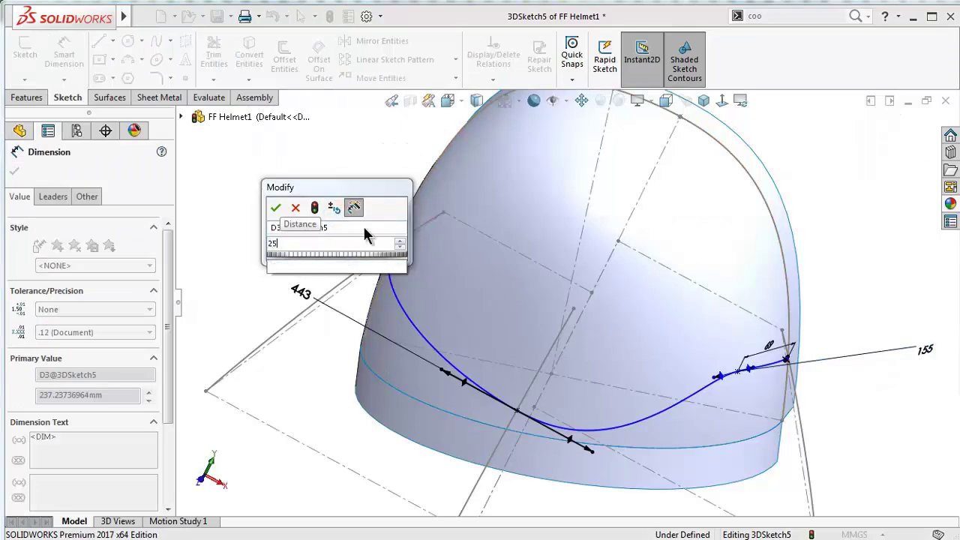
pyautogui.press('Return')
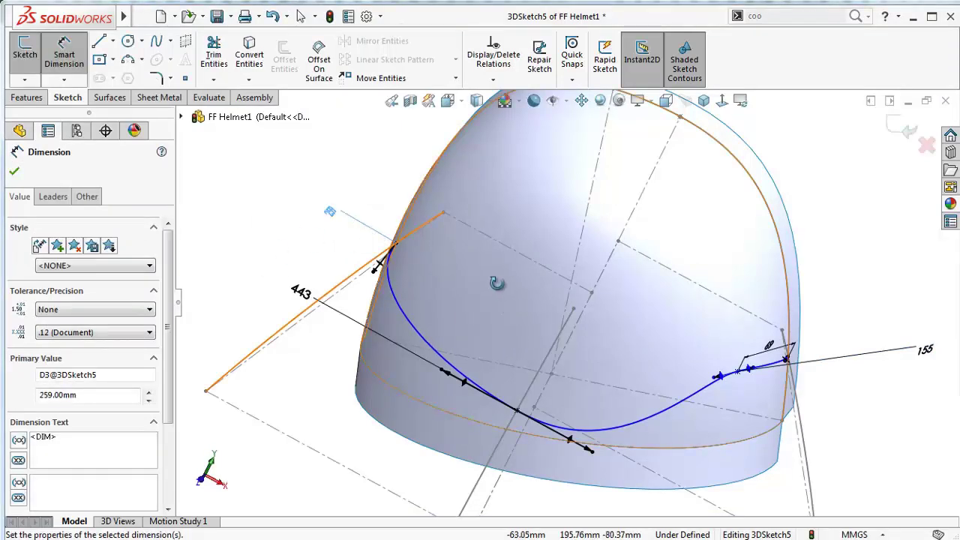
# Dimension another spline handle, keeping its 438.05 mm value as D4
pyautogui.moveTo(497, 283); pyautogui.dragTo(429, 203, button='middle')
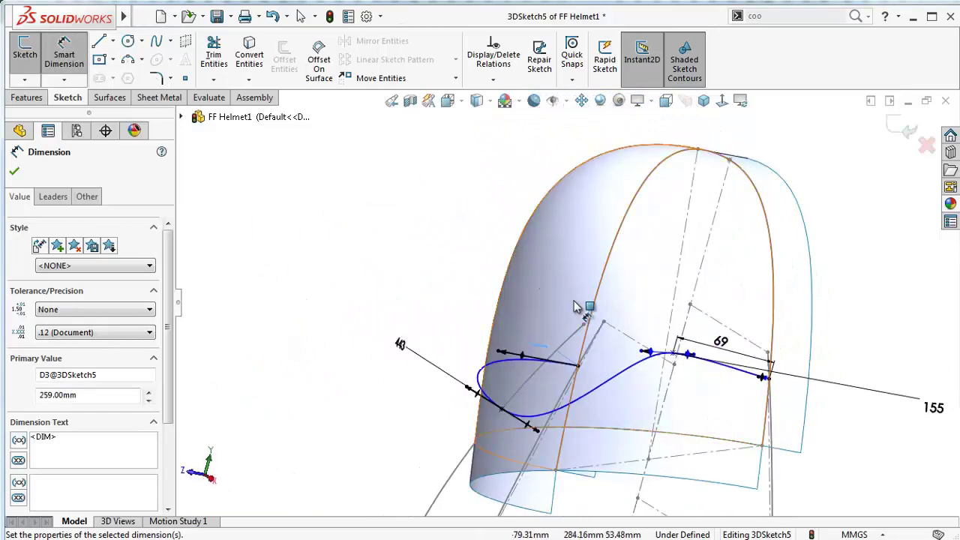
pyautogui.moveTo(575, 307)
pyautogui.mouseDown(button='middle')
pyautogui.moveTo(567, 297)
pyautogui.moveTo(499, 366)
pyautogui.mouseUp(button='middle')
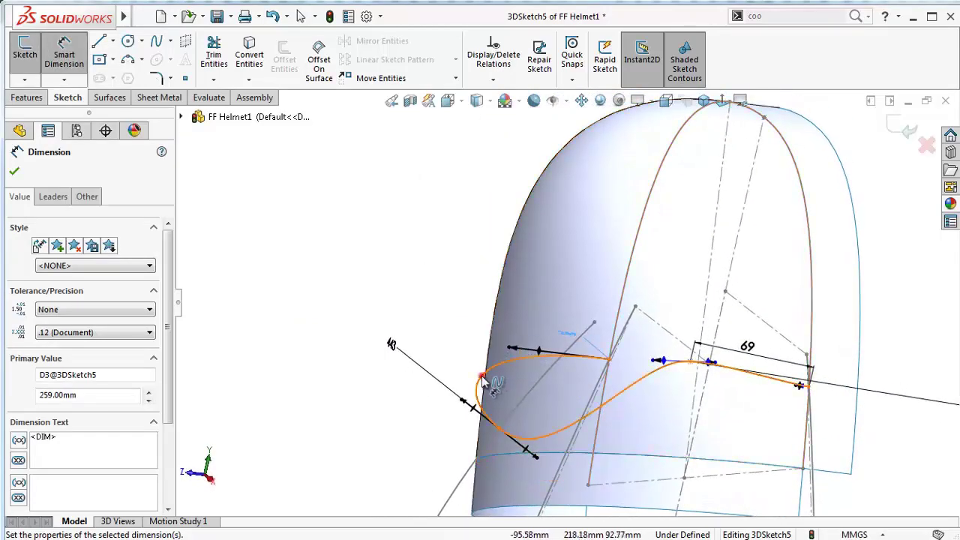
pyautogui.click(484, 382)
pyautogui.click(364, 304)
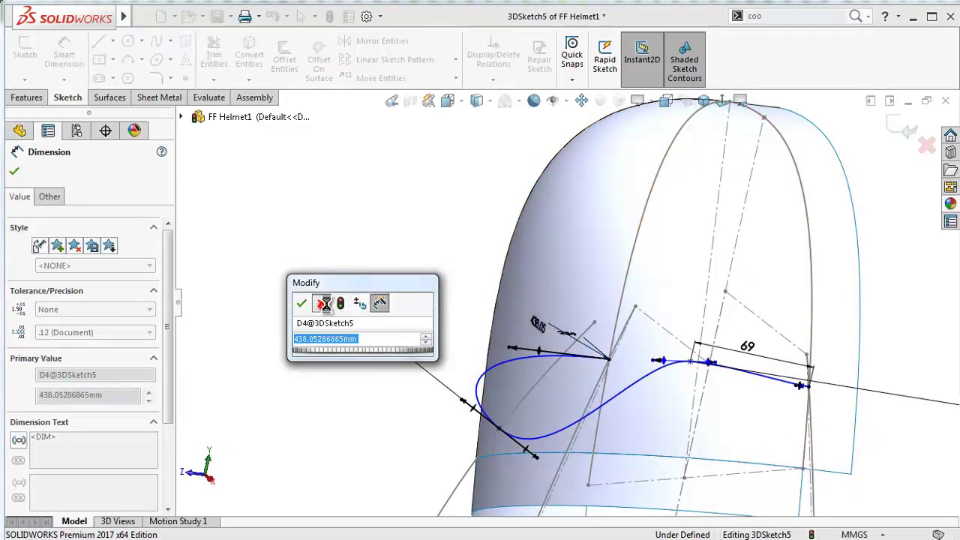
pyautogui.click(321, 303)
pyautogui.moveTo(802, 340); pyautogui.dragTo(796, 330, button='middle')
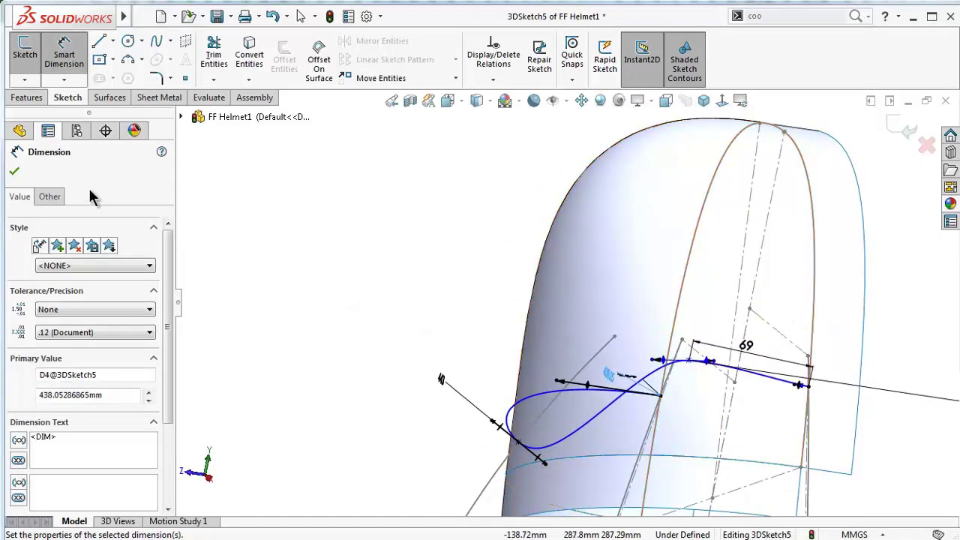
pyautogui.click(15, 175)
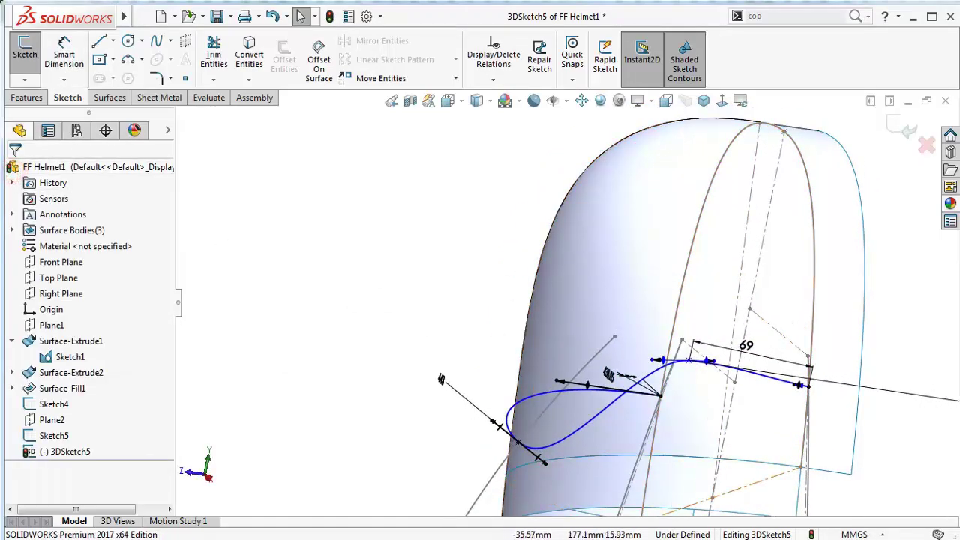
# From isometric, view normal to the Right Plane and raise the spline's upper end point
pyautogui.hotkey('ctrl', '7')
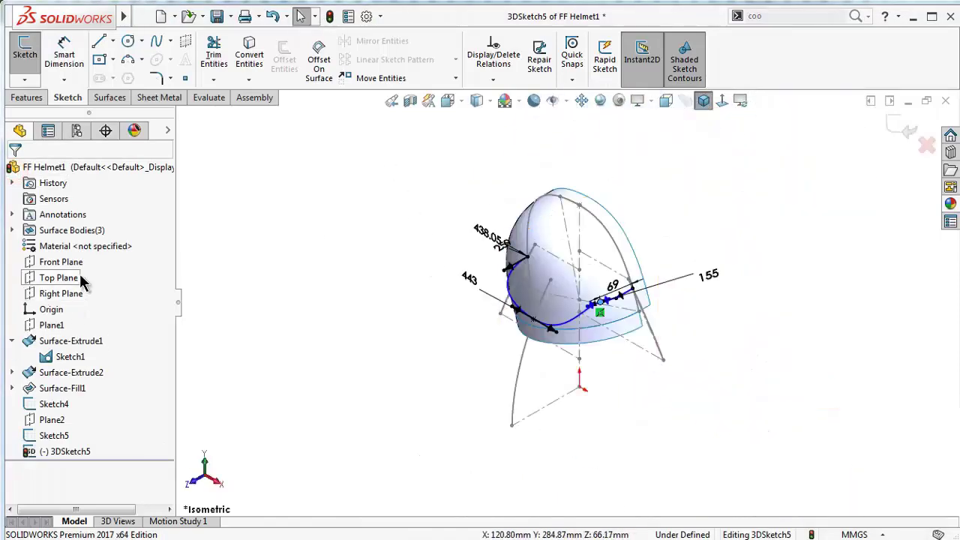
pyautogui.click(73, 293)
pyautogui.click(130, 266)
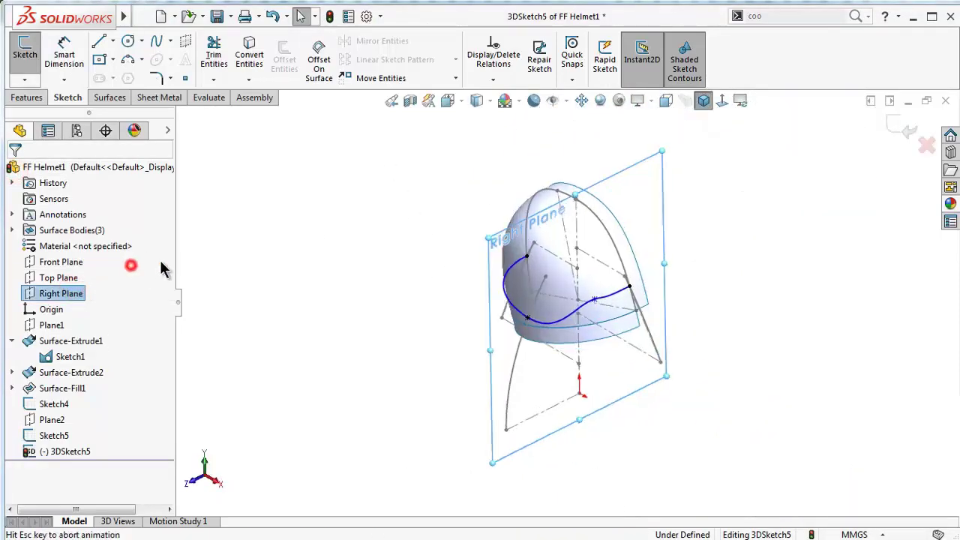
pyautogui.scroll(-2, 542, 251)
pyautogui.scroll(-2, 587, 244)
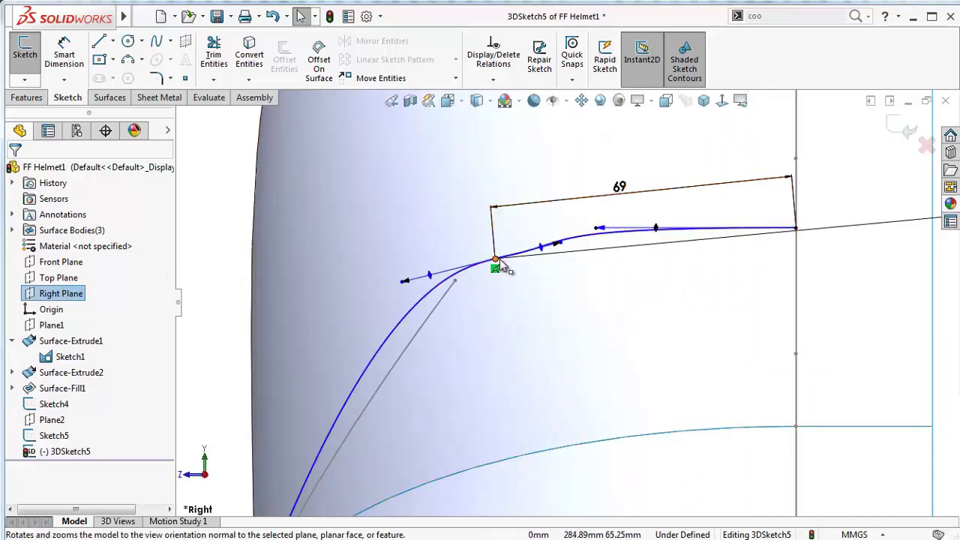
pyautogui.moveTo(495, 261)
pyautogui.mouseDown()
pyautogui.moveTo(488, 222)
pyautogui.moveTo(514, 232)
pyautogui.mouseUp()
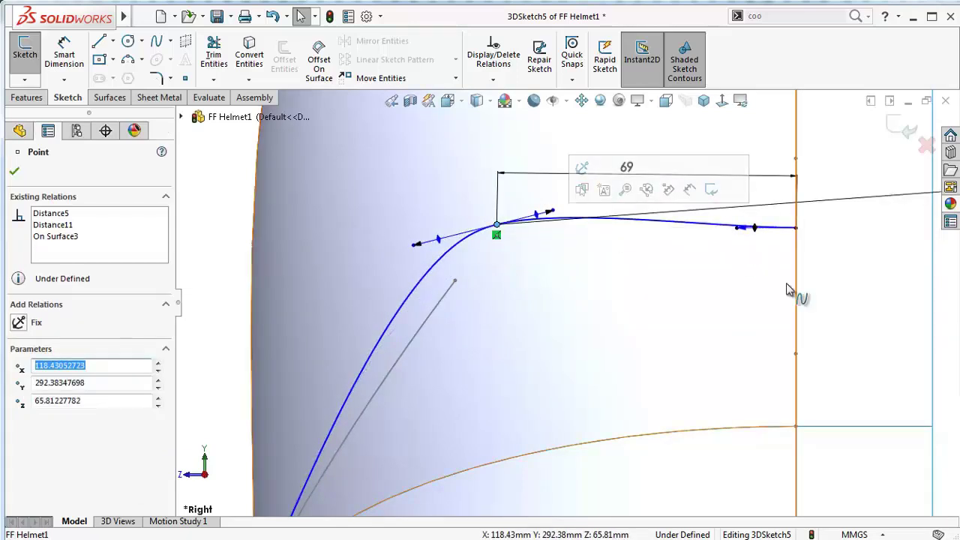
# Dimension the spline's end handle to 23 mm, making 3DSketch5 fully defined
pyautogui.moveTo(829, 308); pyautogui.dragTo(848, 251, button='right')
pyautogui.click(744, 229)
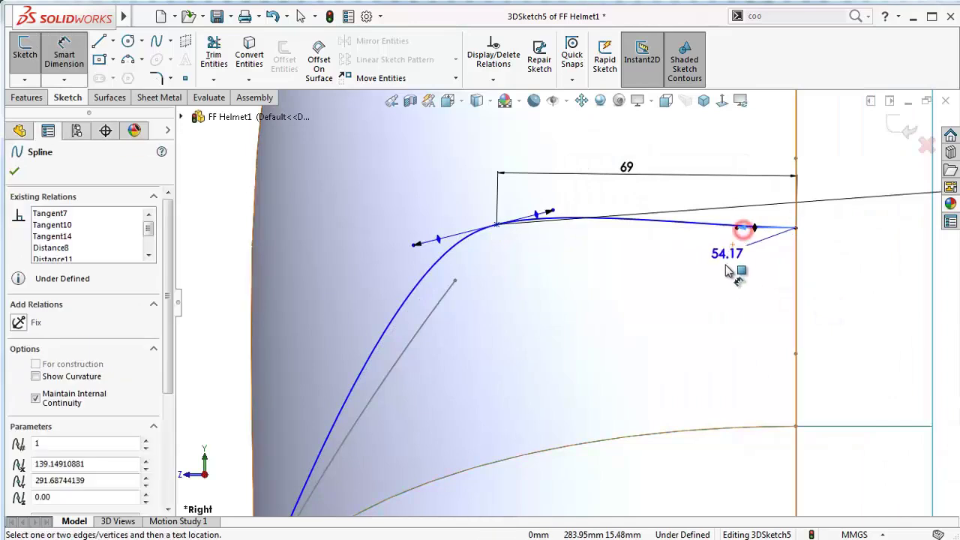
pyautogui.click(704, 289)
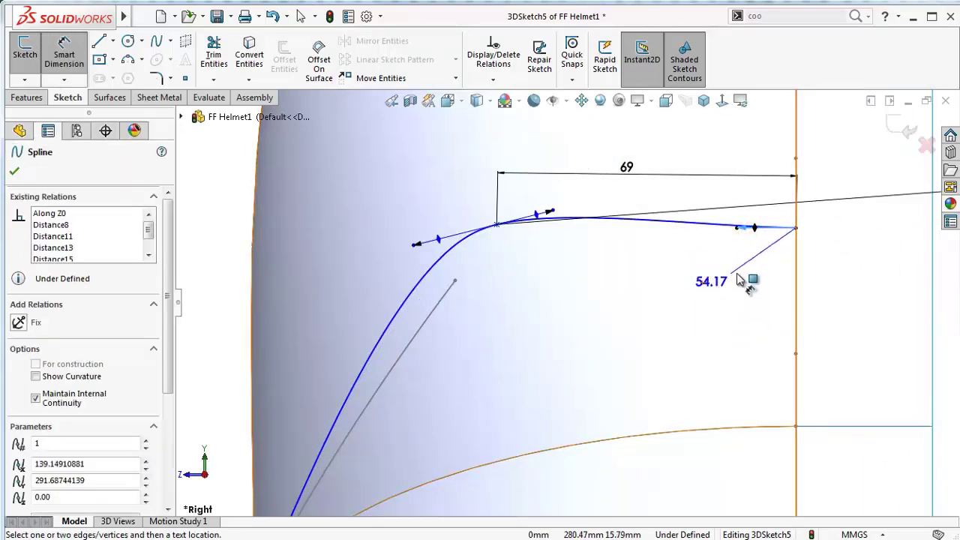
pyautogui.click(850, 300)
pyautogui.scroll(3, 908, 330)
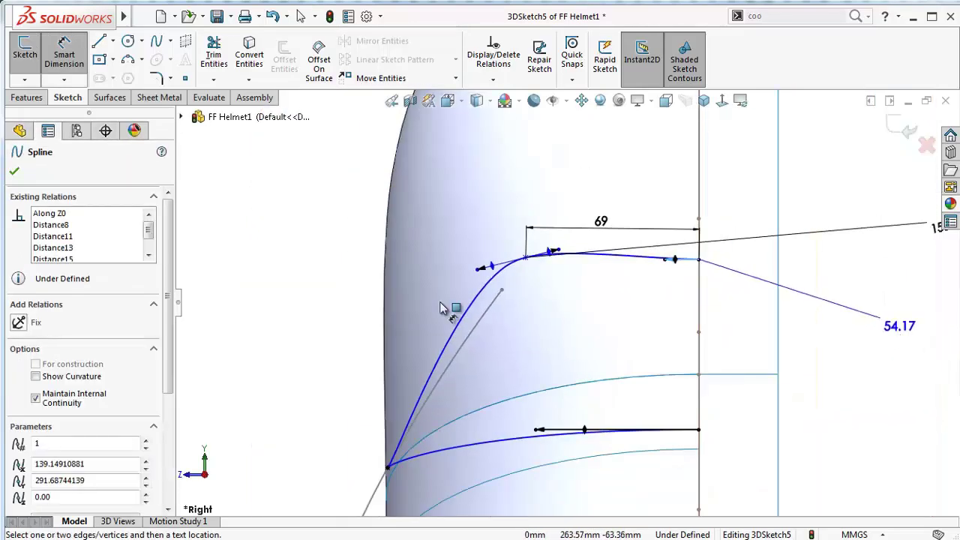
pyautogui.click(333, 304)
pyautogui.write('23')
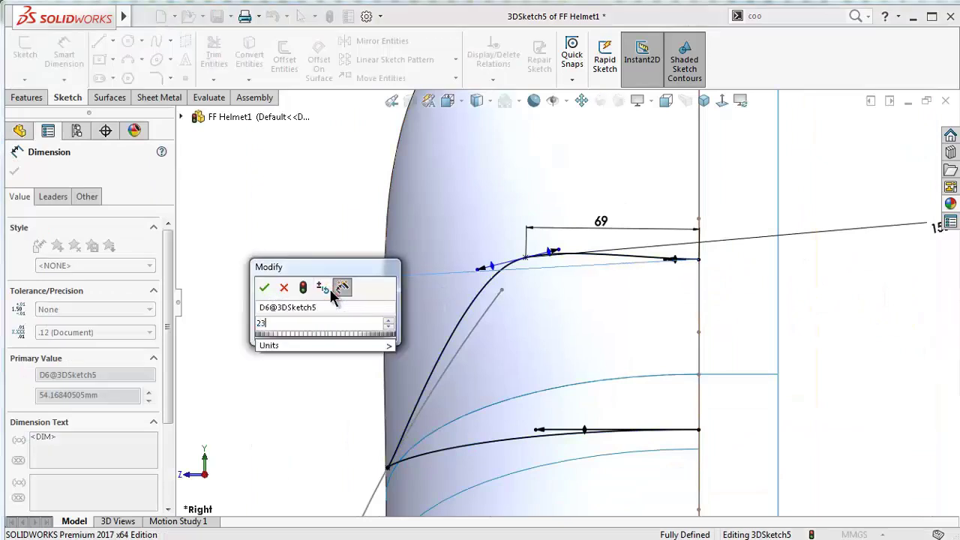
pyautogui.press('Return')
pyautogui.click(279, 265)
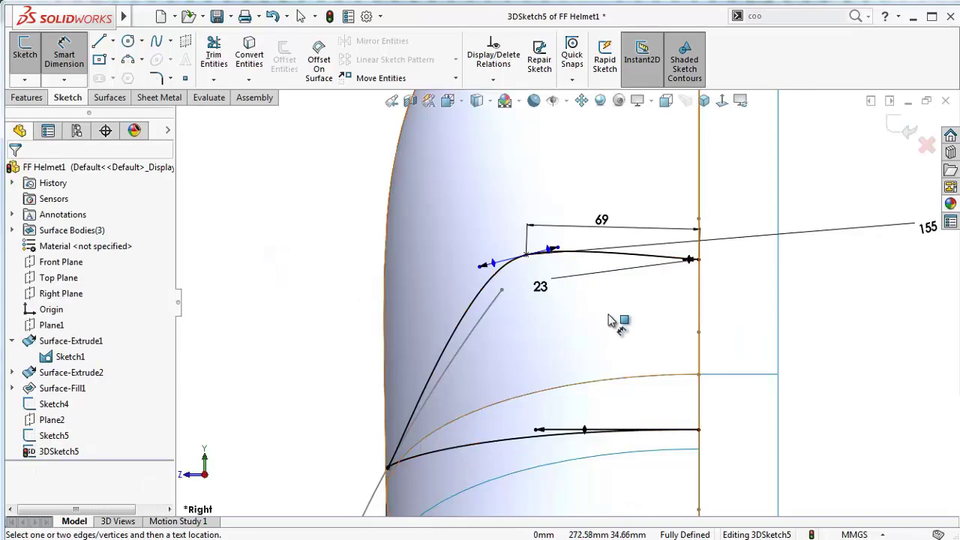
pyautogui.moveTo(624, 322)
pyautogui.mouseDown(button='middle')
pyautogui.moveTo(607, 416)
pyautogui.moveTo(659, 328)
pyautogui.moveTo(677, 343)
pyautogui.moveTo(530, 300)
pyautogui.moveTo(586, 334)
pyautogui.moveTo(483, 285)
pyautogui.moveTo(440, 287)
pyautogui.mouseUp(button='middle')
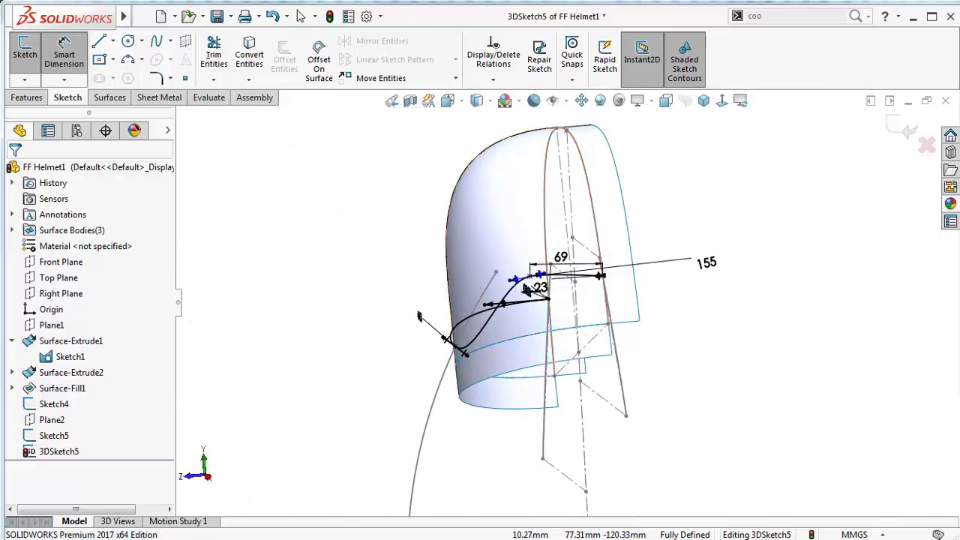
pyautogui.click(909, 132)
pyautogui.hotkey('ctrl', 'z')
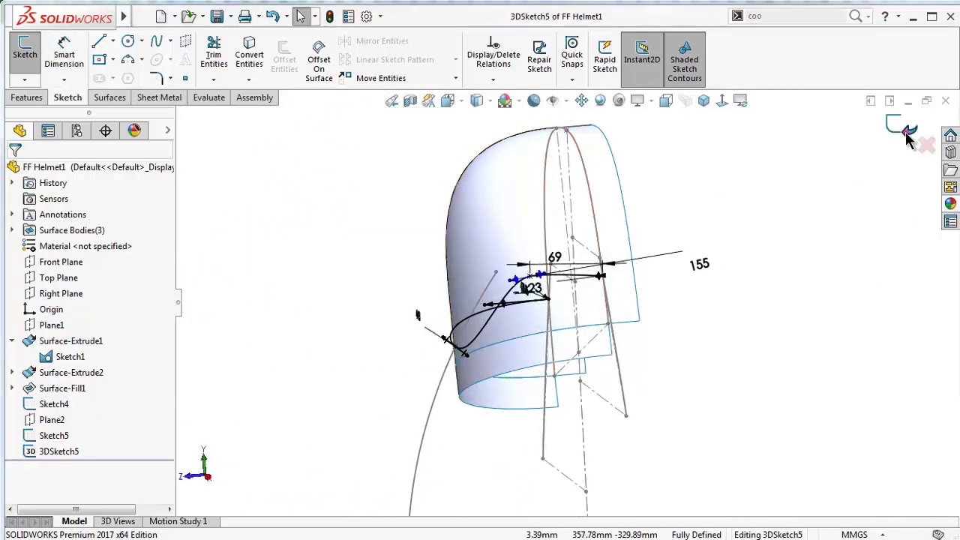
# Close 3DSketch5 and orbit the helmet to inspect the fully defined spline
pyautogui.click(908, 135)
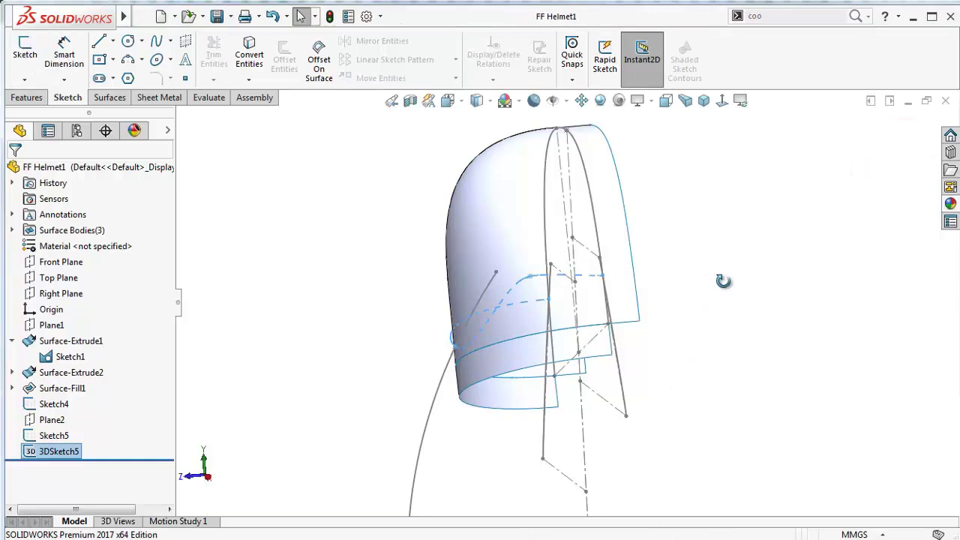
pyautogui.moveTo(723, 280); pyautogui.dragTo(818, 258, button='middle')
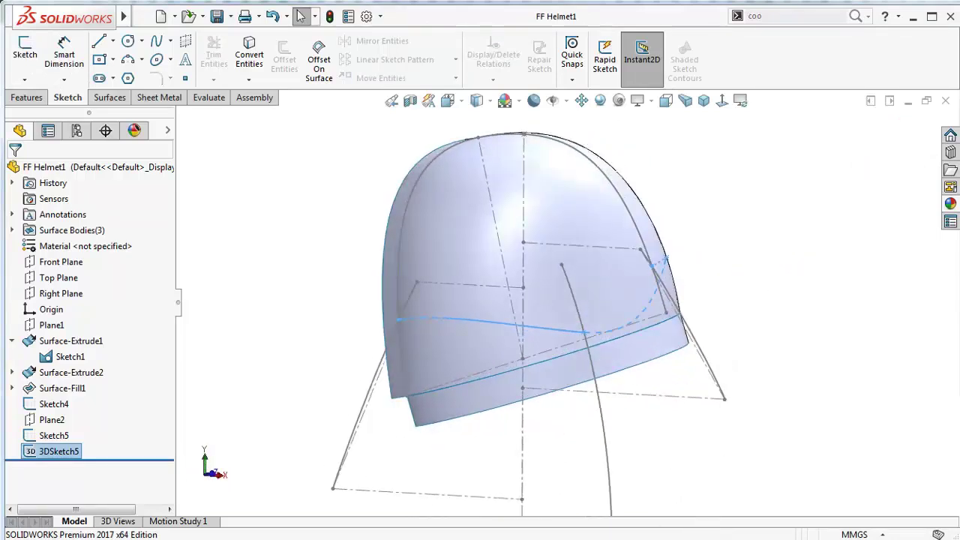
pyautogui.moveTo(796, 330)
pyautogui.mouseDown(button='middle')
pyautogui.moveTo(806, 307)
pyautogui.moveTo(681, 382)
pyautogui.moveTo(677, 400)
pyautogui.mouseUp(button='middle')
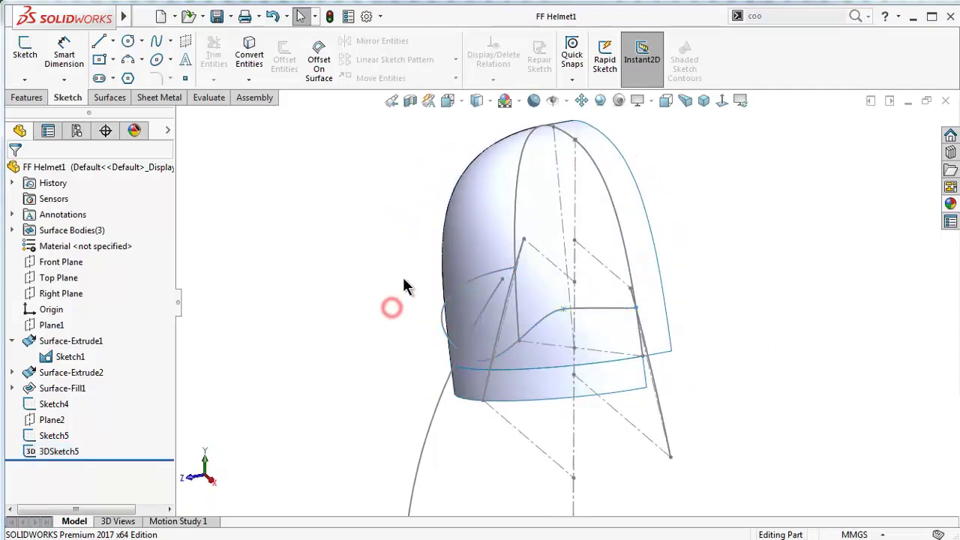
pyautogui.moveTo(403, 286)
pyautogui.mouseDown(button='middle')
pyautogui.moveTo(403, 324)
pyautogui.moveTo(480, 266)
pyautogui.moveTo(570, 300)
pyautogui.moveTo(544, 488)
pyautogui.moveTo(521, 317)
pyautogui.moveTo(553, 300)
pyautogui.moveTo(559, 286)
pyautogui.moveTo(549, 281)
pyautogui.moveTo(542, 285)
pyautogui.moveTo(557, 308)
pyautogui.mouseUp(button='middle')
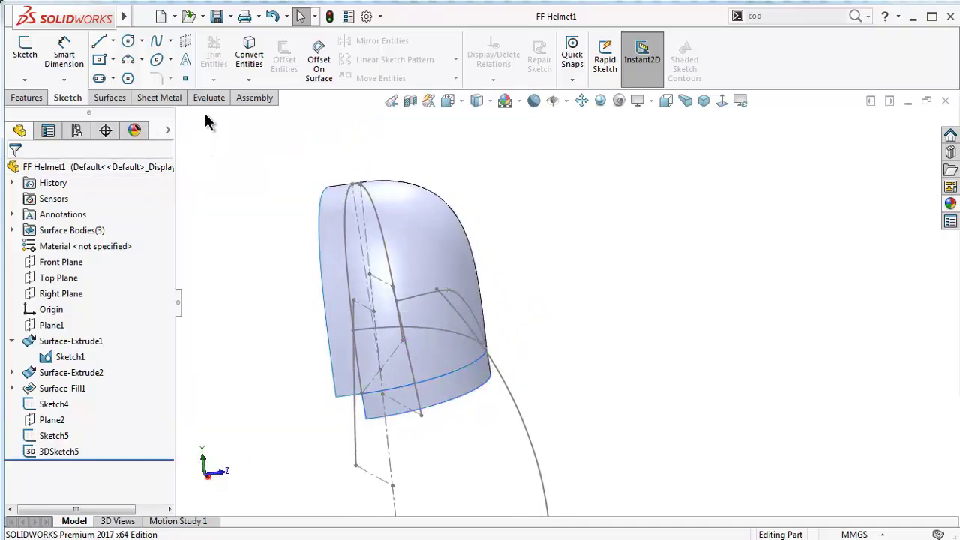
# Start a boundary surface with Open Loop<1>, Sketch5 and Open Loop<2> as Direction 1 profiles
pyautogui.click(109, 99)
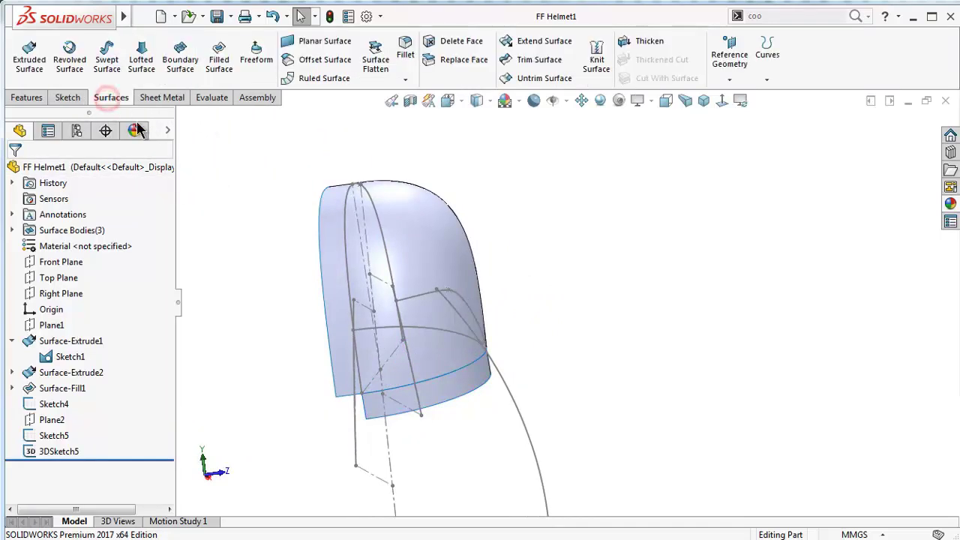
pyautogui.click(182, 66)
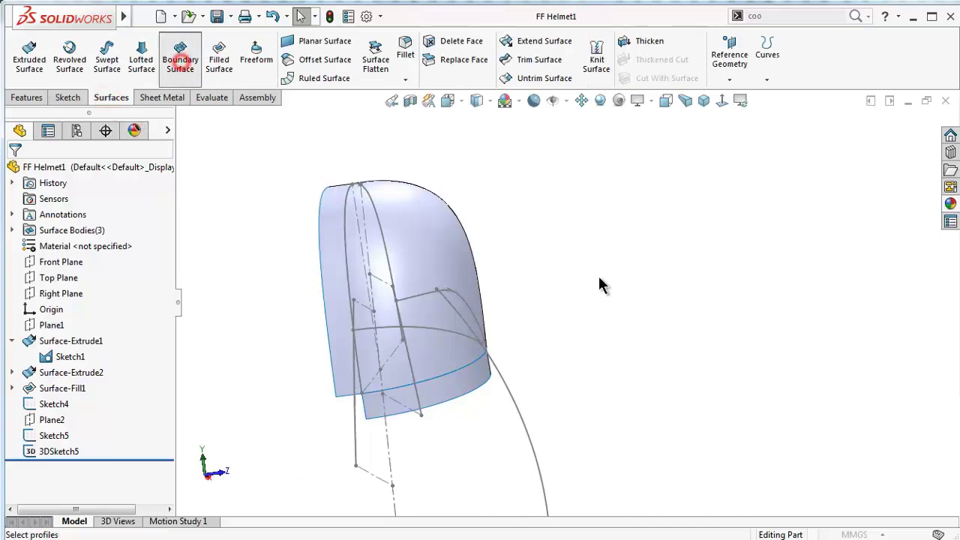
pyautogui.moveTo(629, 298)
pyautogui.mouseDown(button='middle')
pyautogui.moveTo(529, 321)
pyautogui.moveTo(568, 346)
pyautogui.mouseUp(button='middle')
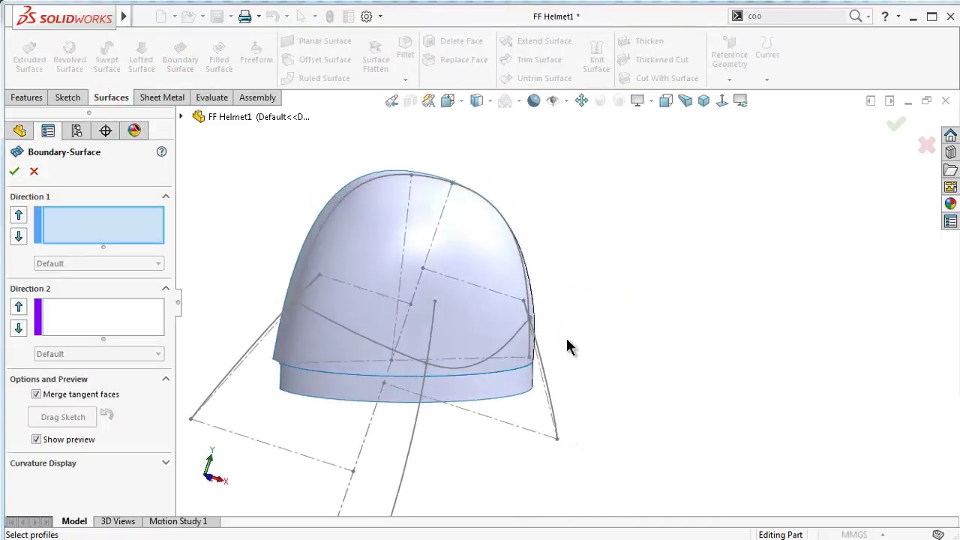
pyautogui.click(272, 330)
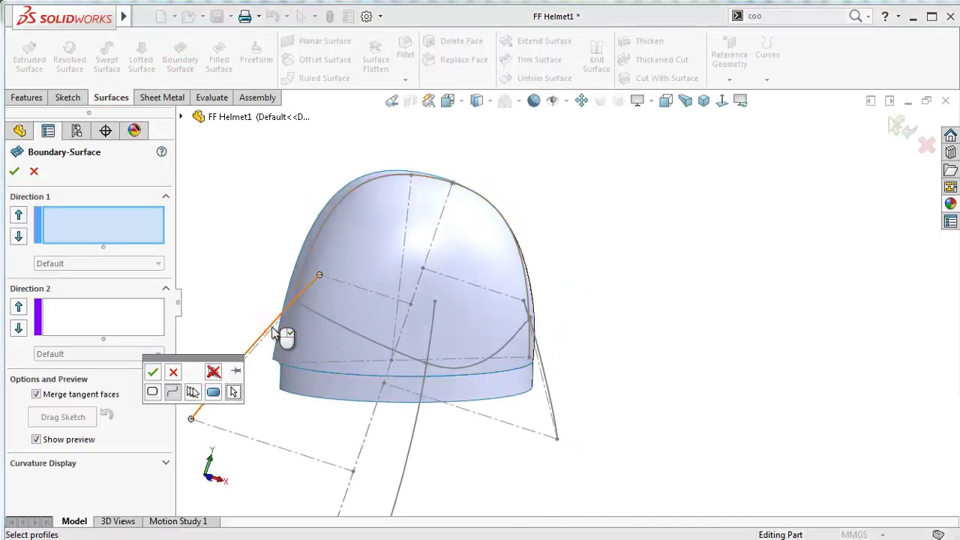
pyautogui.click(150, 372)
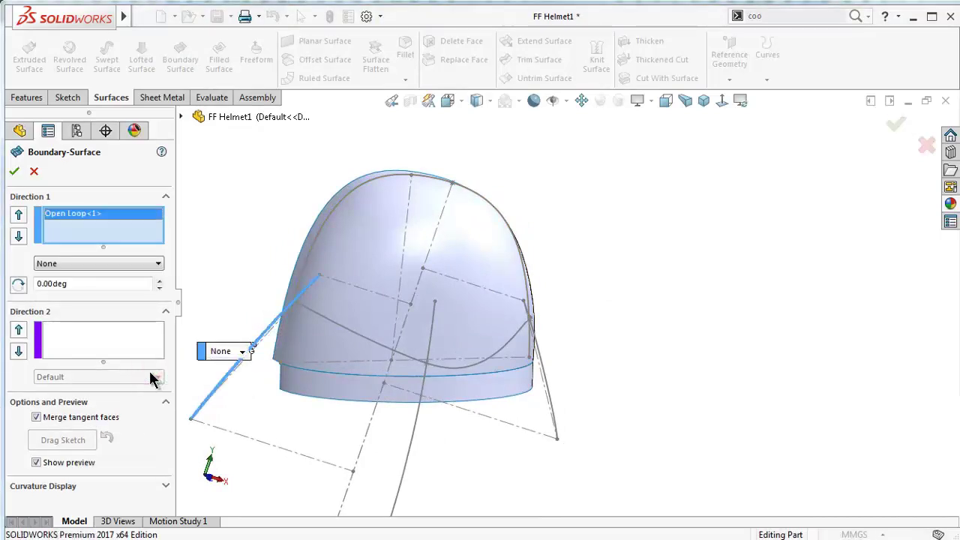
pyautogui.click(418, 422)
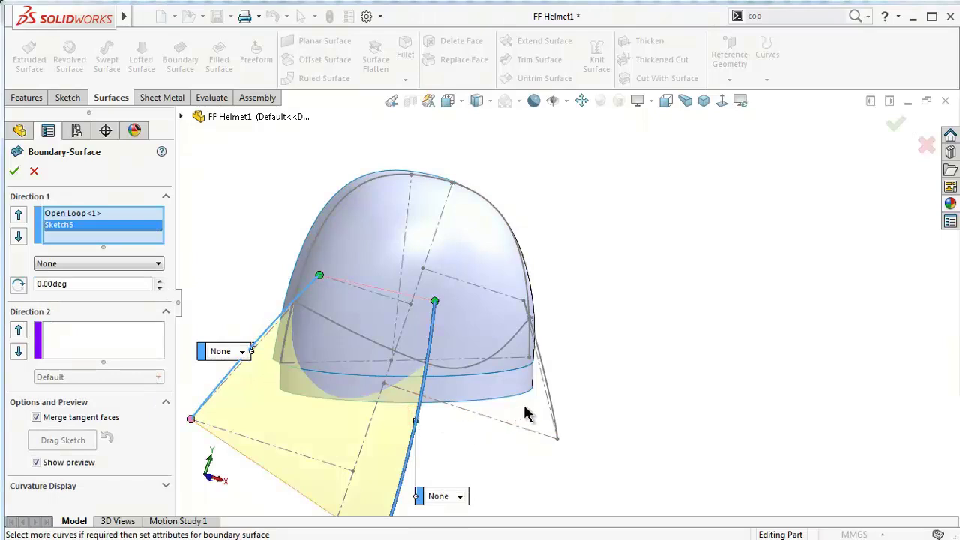
pyautogui.moveTo(585, 368); pyautogui.dragTo(572, 412, button='middle')
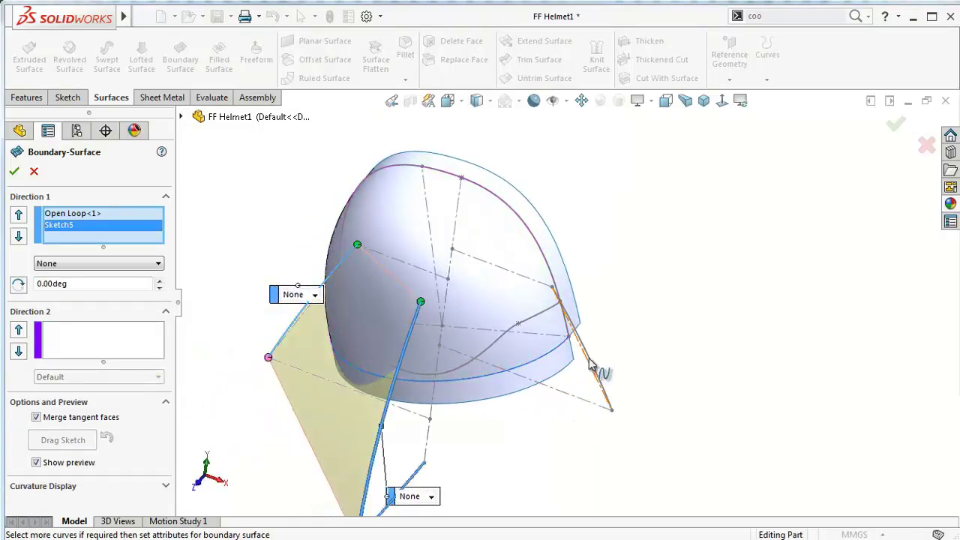
pyautogui.click(590, 366)
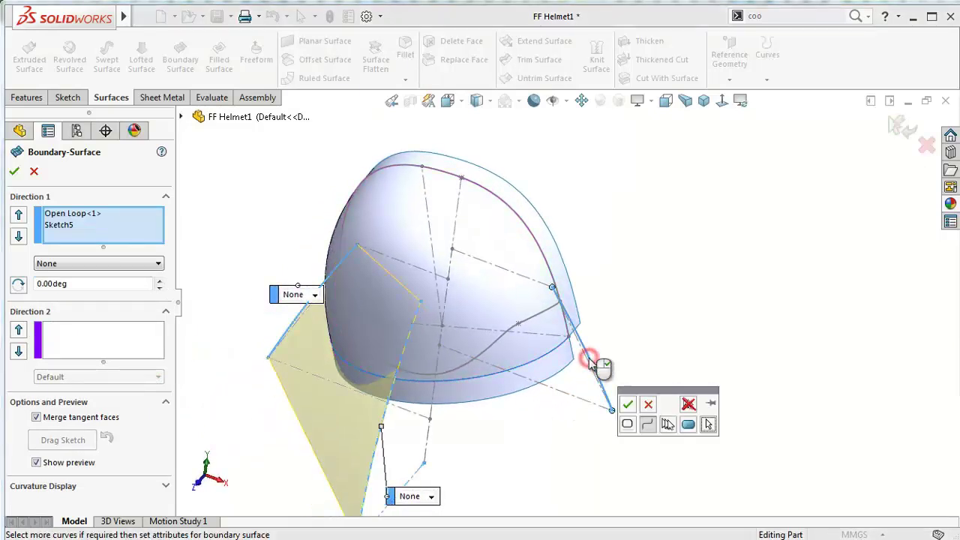
pyautogui.click(628, 405)
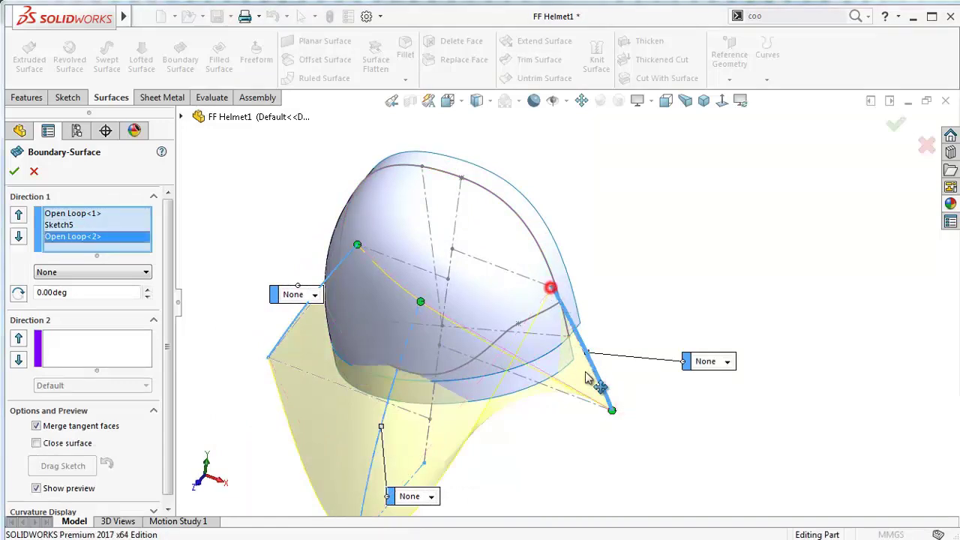
# Add 3DSketch5 as the Direction 2 guide curve of the boundary surface
pyautogui.moveTo(666, 442)
pyautogui.mouseDown(button='middle')
pyautogui.moveTo(647, 408)
pyautogui.moveTo(686, 337)
pyautogui.mouseUp(button='middle')
pyautogui.moveTo(640, 274)
pyautogui.mouseDown(button='middle')
pyautogui.moveTo(608, 268)
pyautogui.moveTo(582, 346)
pyautogui.mouseUp(button='middle')
pyautogui.click(129, 365)
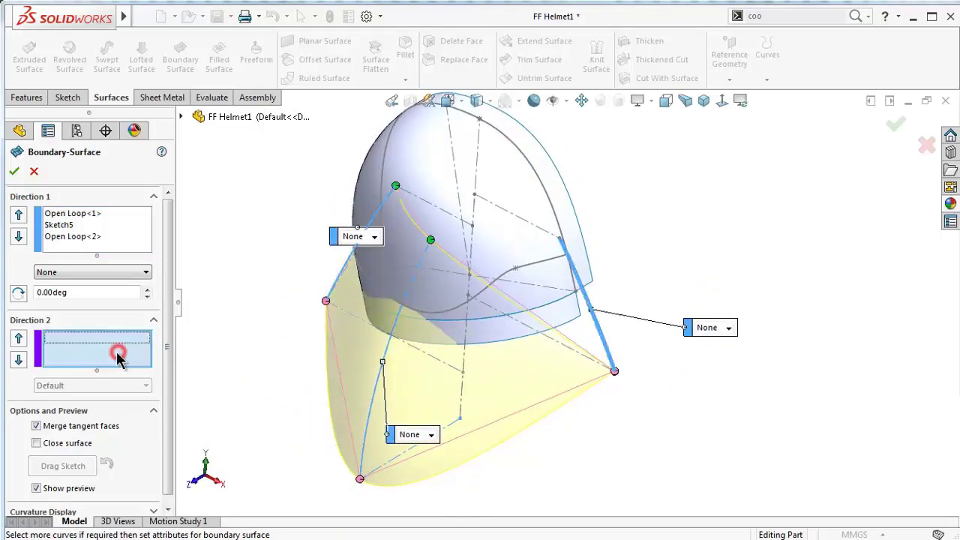
pyautogui.click(546, 265)
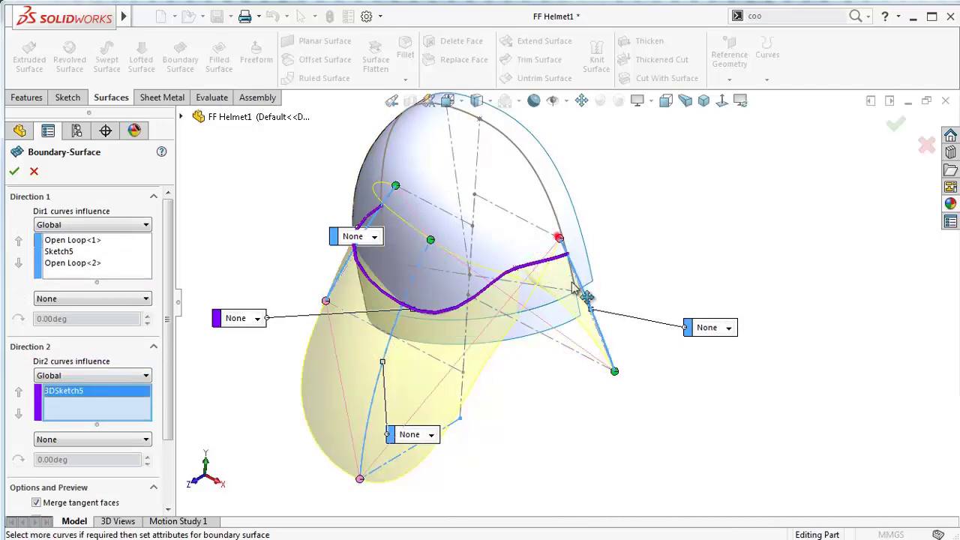
# Inspect the surface preview and drag the profile connector onto the guide curve
pyautogui.moveTo(606, 446)
pyautogui.mouseDown(button='middle')
pyautogui.moveTo(435, 266)
pyautogui.moveTo(531, 275)
pyautogui.mouseUp(button='middle')
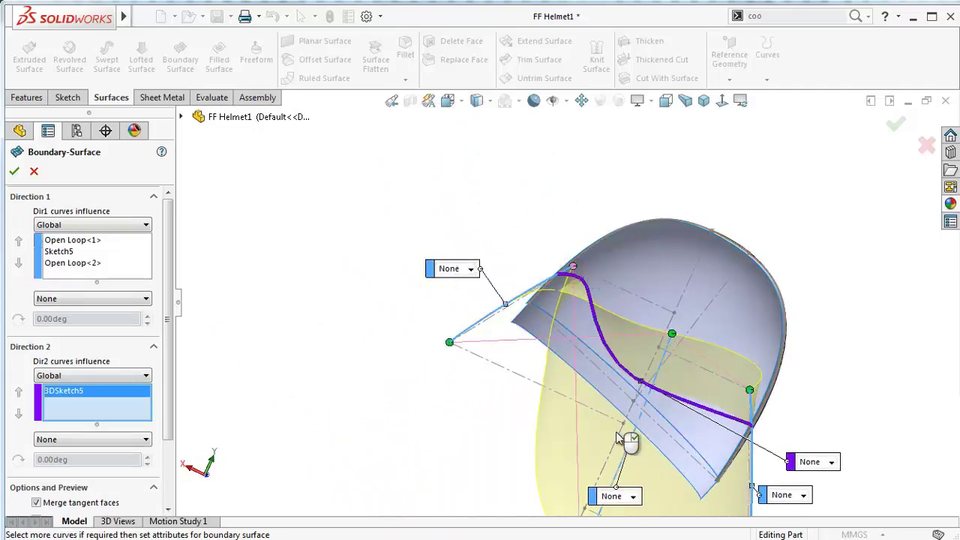
pyautogui.scroll(1, 615, 454)
pyautogui.scroll(2, 589, 459)
pyautogui.moveTo(589, 456); pyautogui.dragTo(380, 299, button='middle')
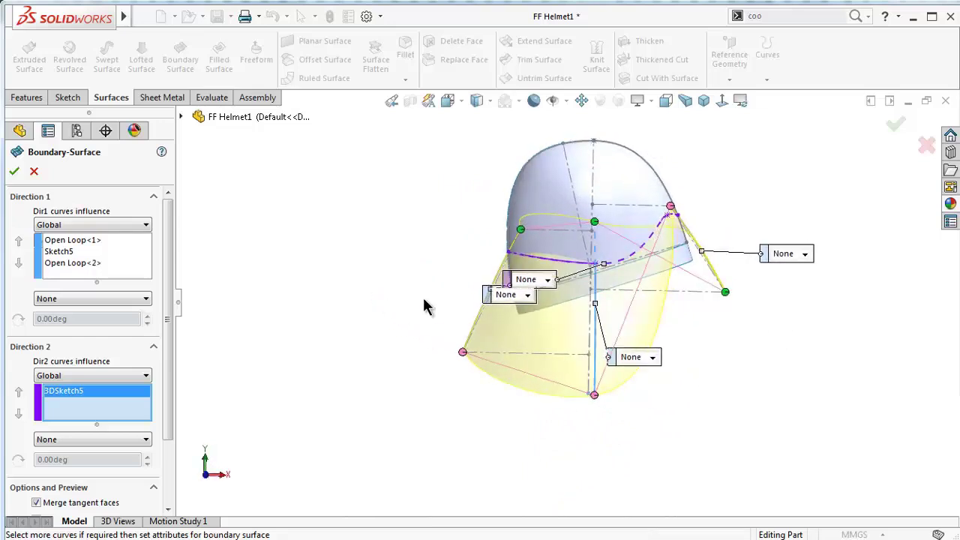
pyautogui.scroll(-2, 692, 202)
pyautogui.scroll(-2, 691, 208)
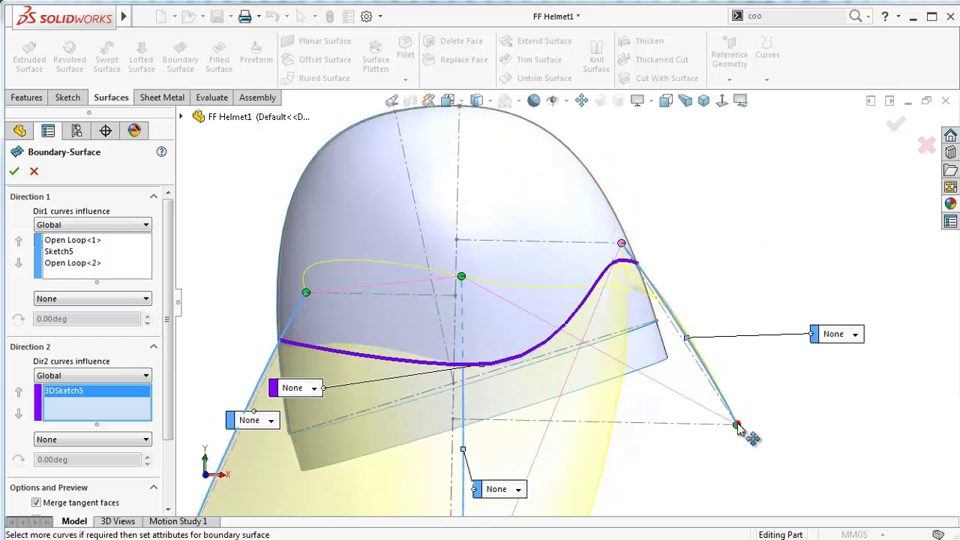
pyautogui.moveTo(737, 426)
pyautogui.mouseDown()
pyautogui.moveTo(671, 257)
pyautogui.moveTo(639, 267)
pyautogui.mouseUp()
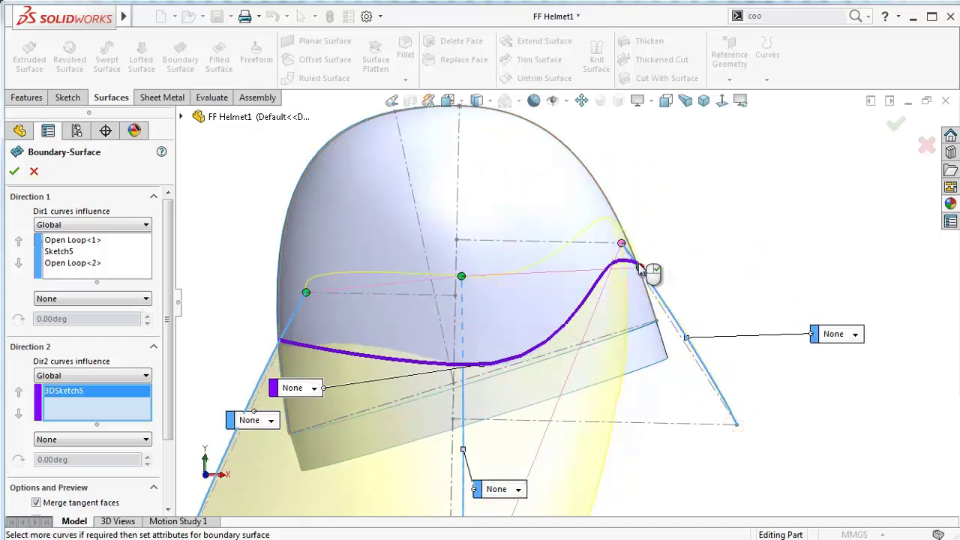
pyautogui.moveTo(632, 269)
pyautogui.mouseDown(button='middle')
pyautogui.moveTo(621, 285)
pyautogui.moveTo(529, 315)
pyautogui.mouseUp(button='middle')
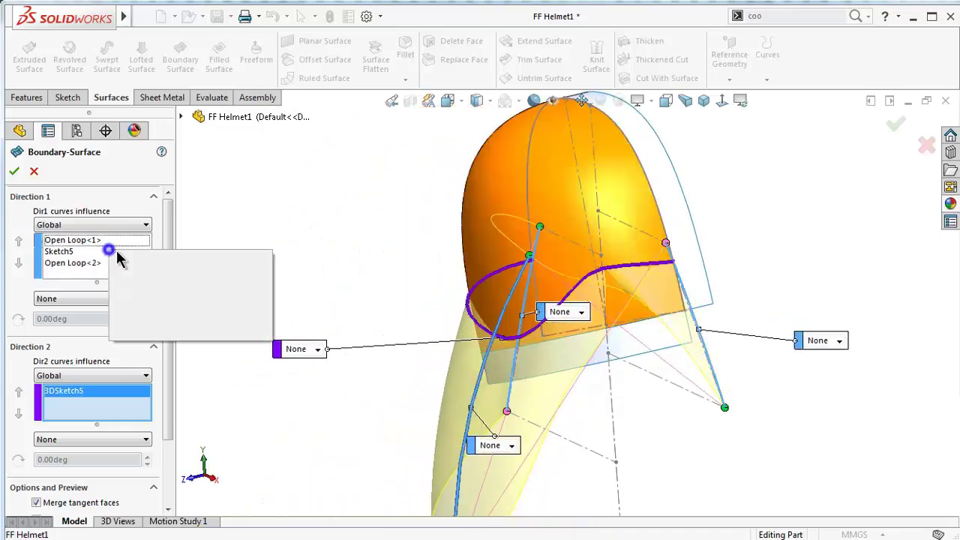
# Clear the curve selections and re-pick Open Loop<1>, Sketch5 and Open Loop<2> for Direction 1
pyautogui.click(178, 279)
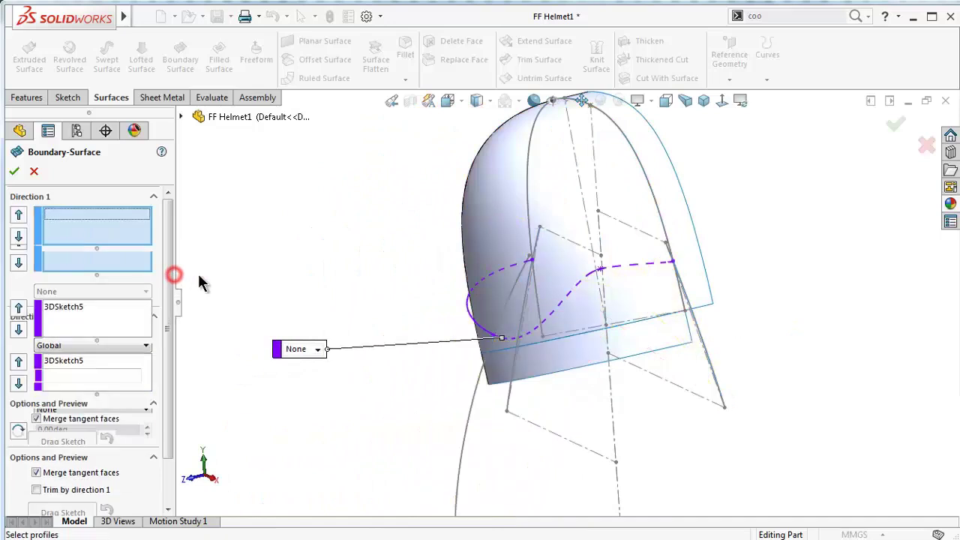
pyautogui.scroll(-5, 262, 311)
pyautogui.click(263, 311)
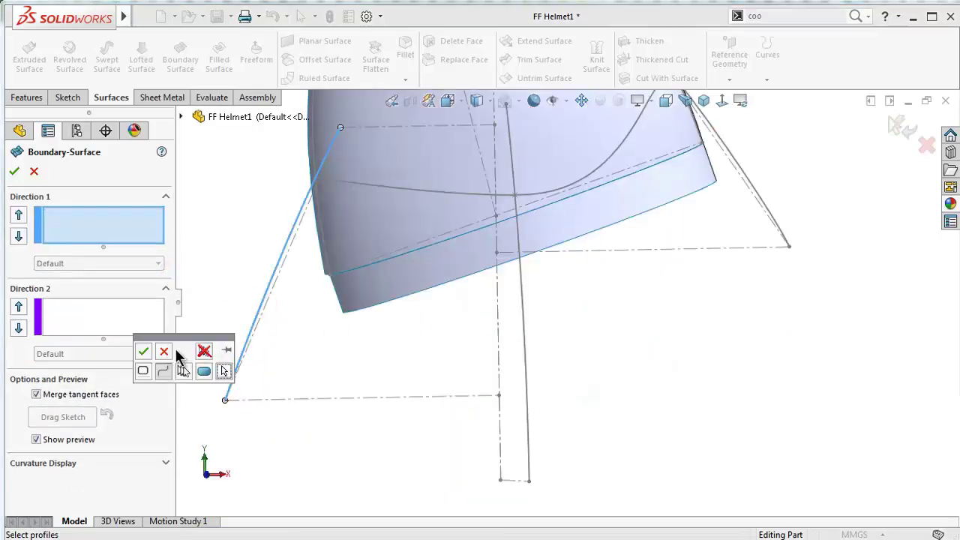
pyautogui.click(143, 351)
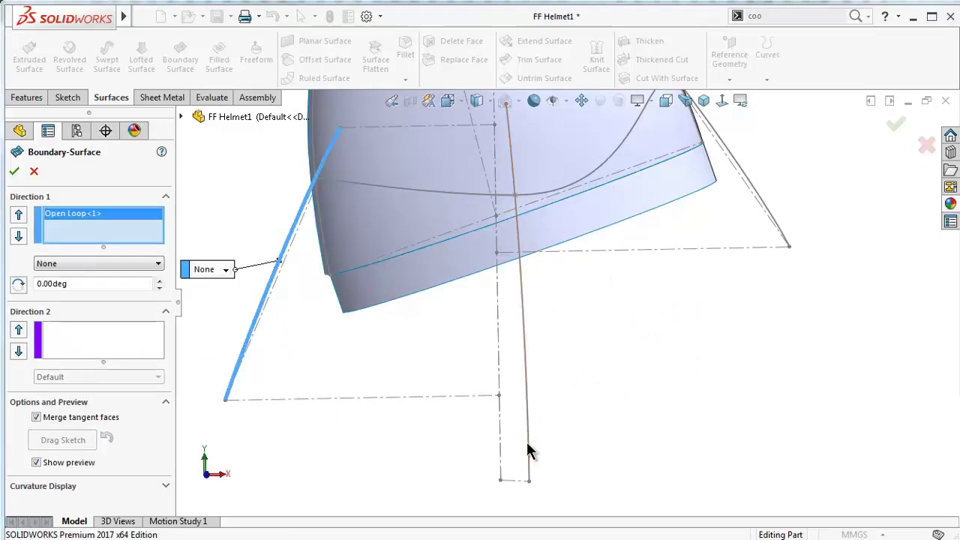
pyautogui.click(529, 449)
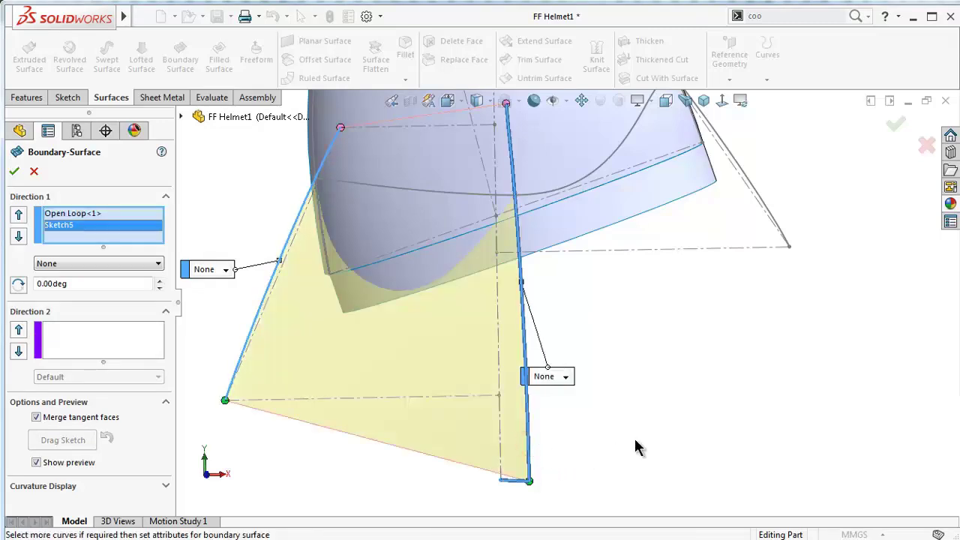
pyautogui.moveTo(750, 367)
pyautogui.mouseDown(button='middle')
pyautogui.moveTo(708, 399)
pyautogui.moveTo(739, 369)
pyautogui.mouseUp(button='middle')
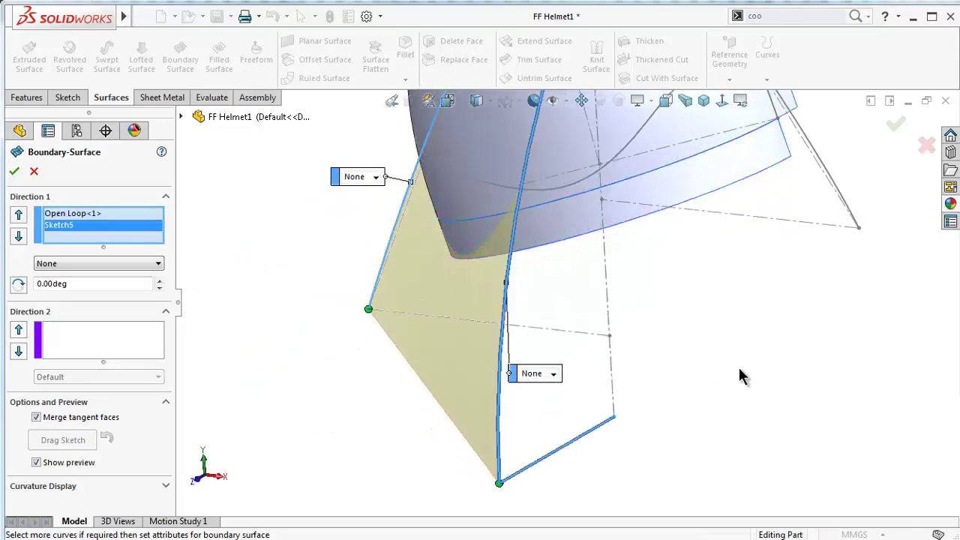
pyautogui.rightClick(848, 208)
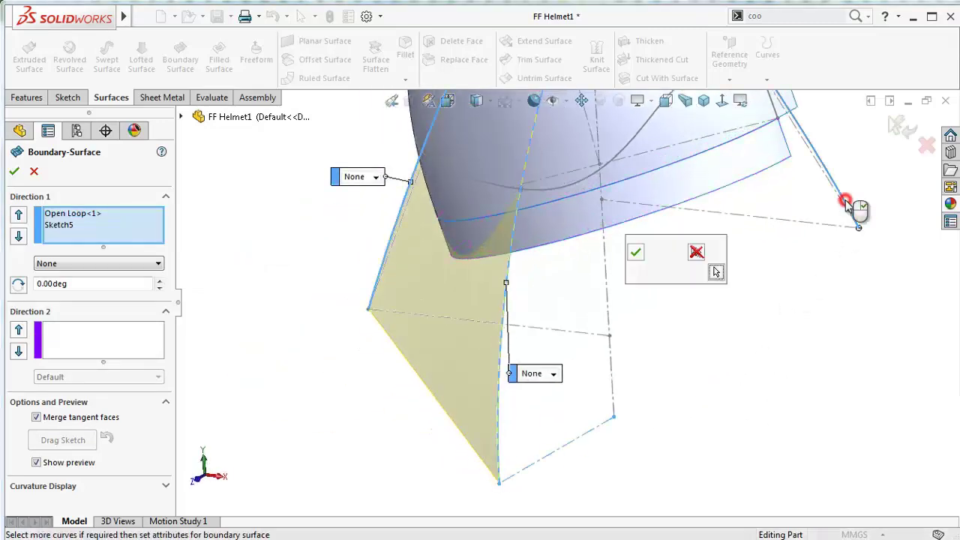
pyautogui.click(637, 251)
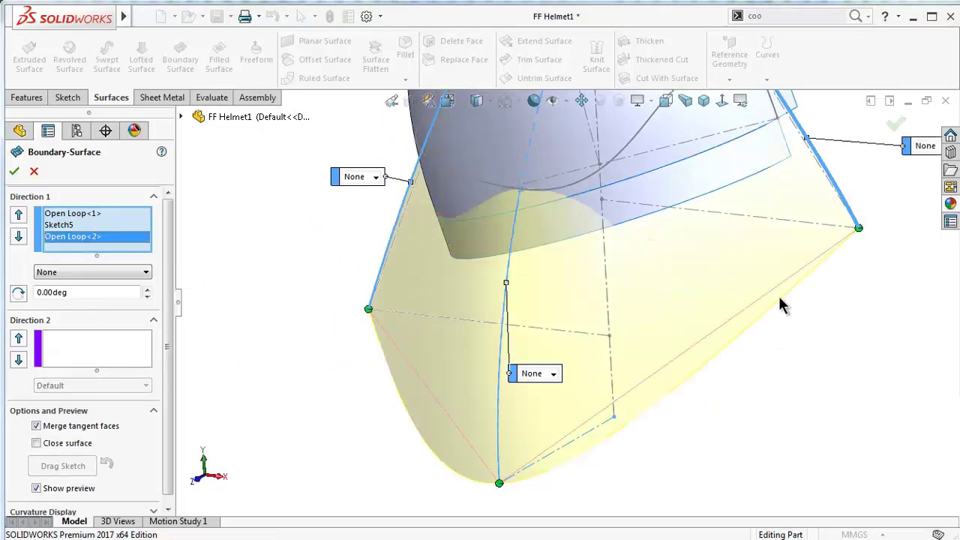
# Select 3DSketch5 again as the Direction 2 curve and check the preview
pyautogui.moveTo(780, 304)
pyautogui.mouseDown(button='middle')
pyautogui.moveTo(763, 216)
pyautogui.moveTo(821, 215)
pyautogui.moveTo(845, 234)
pyautogui.mouseUp(button='middle')
pyautogui.click(75, 348)
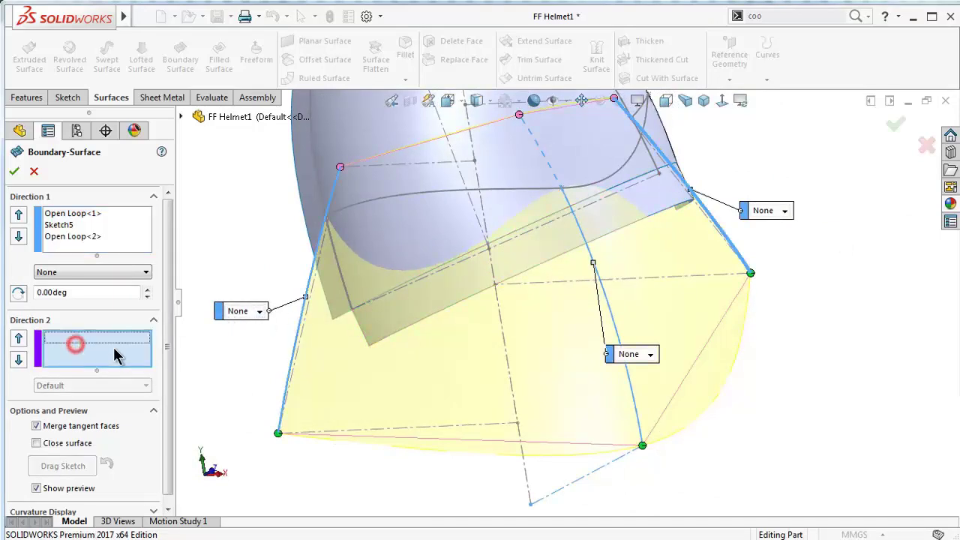
pyautogui.click(636, 155)
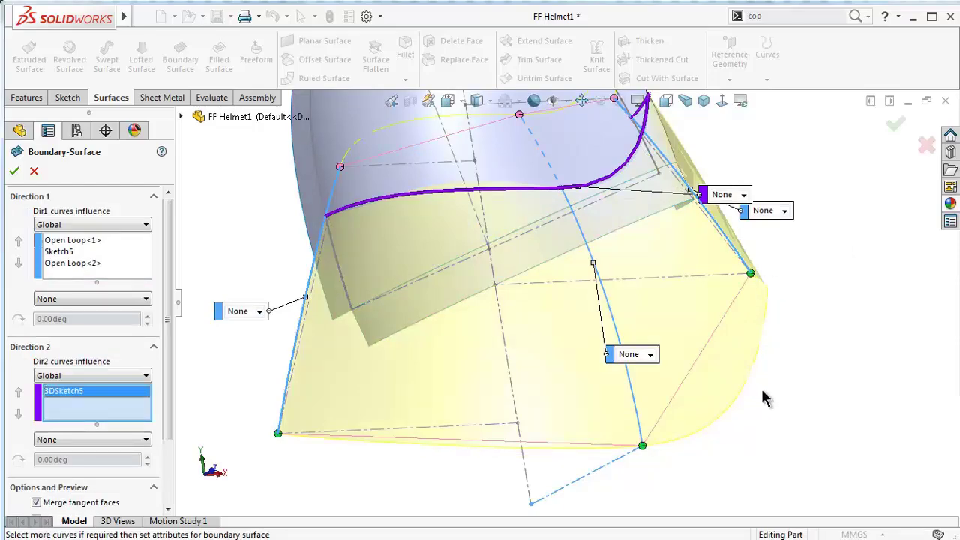
pyautogui.moveTo(764, 356)
pyautogui.mouseDown(button='middle')
pyautogui.moveTo(617, 322)
pyautogui.moveTo(548, 328)
pyautogui.moveTo(572, 273)
pyautogui.moveTo(625, 281)
pyautogui.moveTo(671, 353)
pyautogui.moveTo(727, 407)
pyautogui.moveTo(749, 409)
pyautogui.mouseUp(button='middle')
# Set both end profiles' tangency to Normal To Profile and finish Boundary-Surface1
pyautogui.click(875, 350)
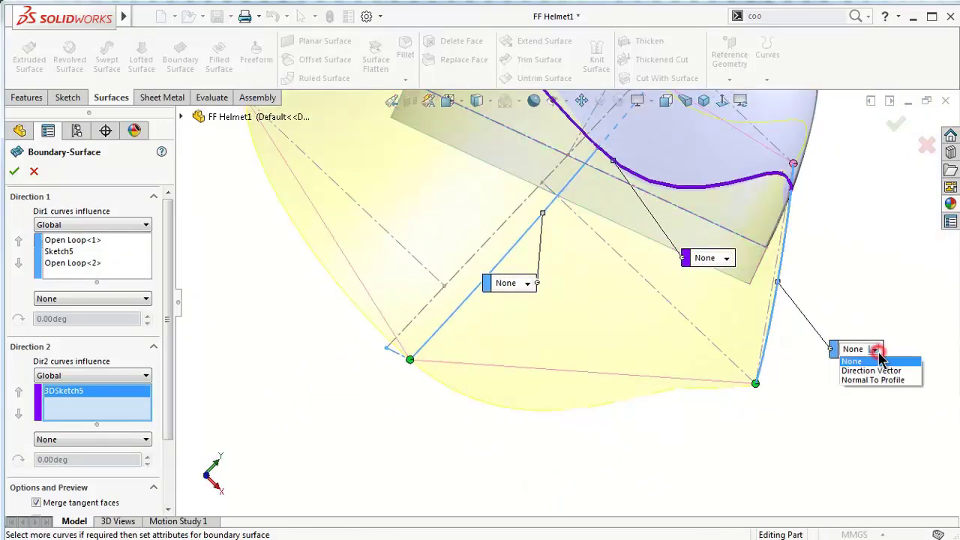
pyautogui.click(871, 380)
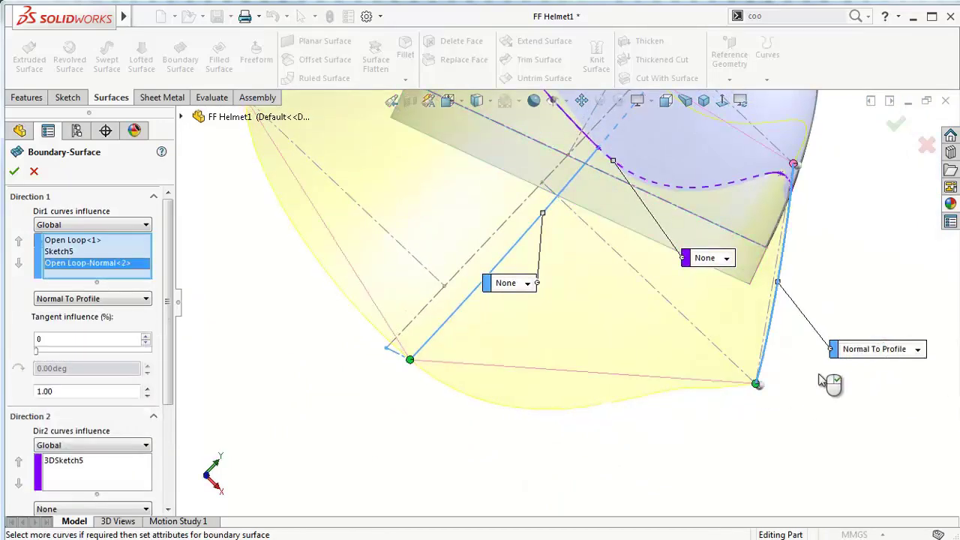
pyautogui.moveTo(459, 433)
pyautogui.mouseDown(button='middle')
pyautogui.moveTo(375, 322)
pyautogui.moveTo(514, 322)
pyautogui.moveTo(570, 366)
pyautogui.moveTo(549, 399)
pyautogui.mouseUp(button='middle')
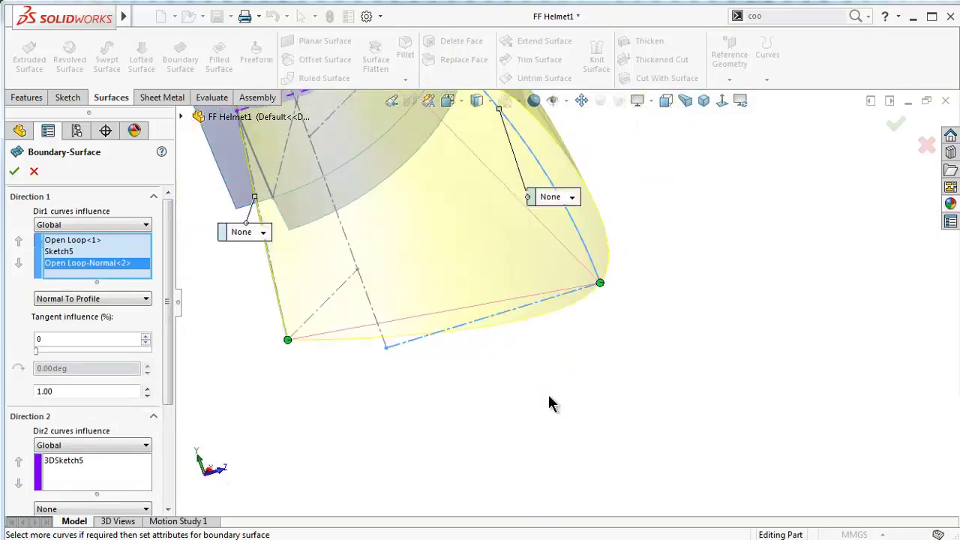
pyautogui.click(267, 234)
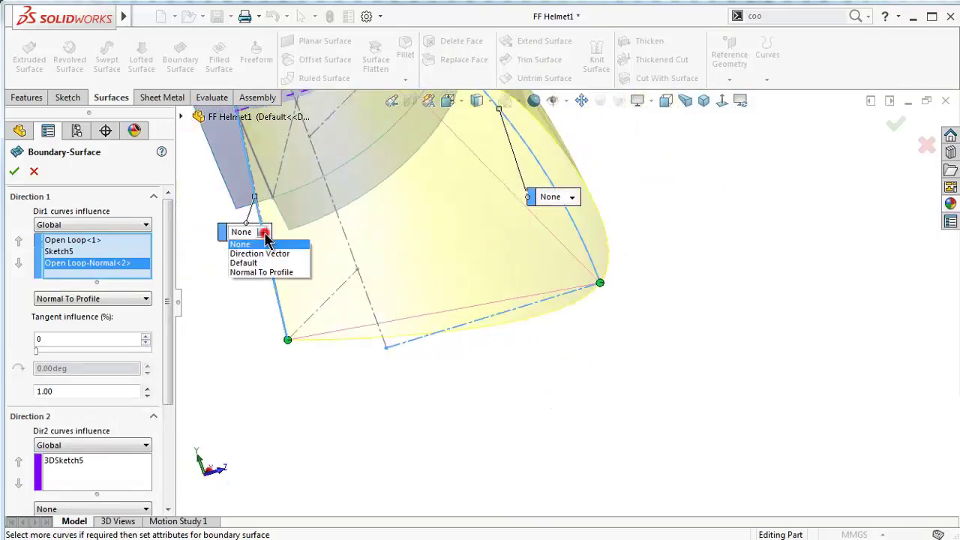
pyautogui.click(264, 275)
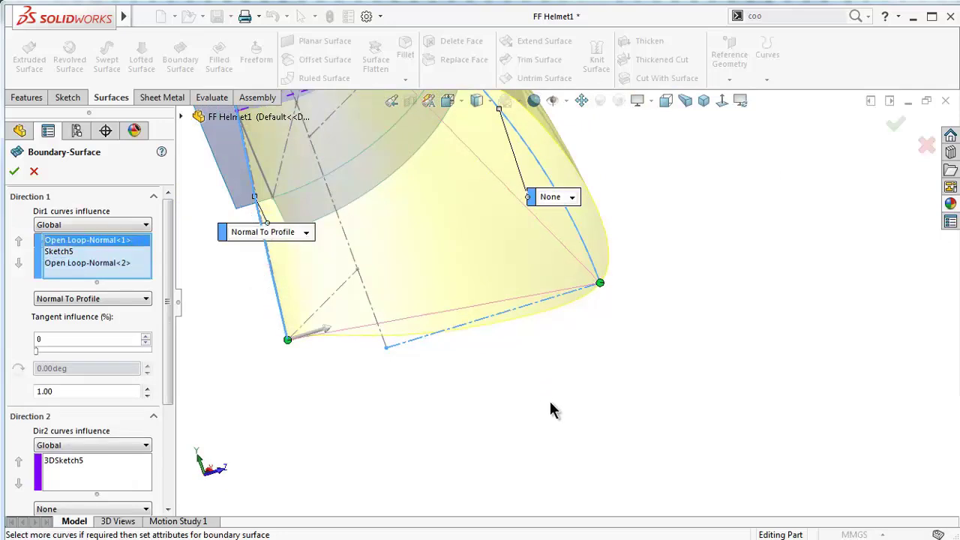
pyautogui.click(16, 171)
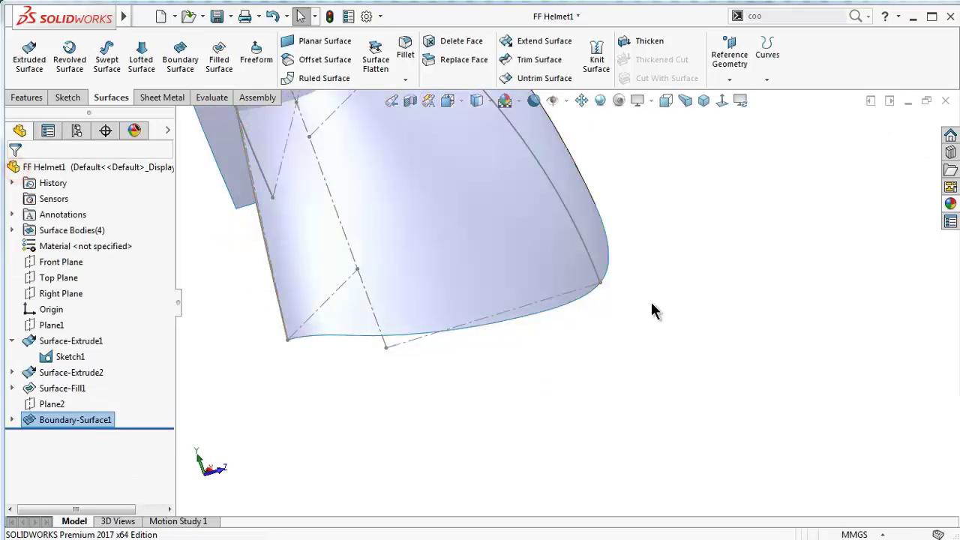
# View the helmet isometrically and bring up the Sketch / 3D Sketch choice
pyautogui.moveTo(652, 310)
pyautogui.mouseDown(button='middle')
pyautogui.moveTo(556, 180)
pyautogui.moveTo(551, 264)
pyautogui.moveTo(533, 178)
pyautogui.moveTo(442, 188)
pyautogui.moveTo(360, 157)
pyautogui.moveTo(355, 170)
pyautogui.moveTo(605, 200)
pyautogui.moveTo(665, 236)
pyautogui.moveTo(616, 227)
pyautogui.moveTo(630, 186)
pyautogui.moveTo(622, 149)
pyautogui.moveTo(453, 150)
pyautogui.moveTo(300, 134)
pyautogui.moveTo(476, 148)
pyautogui.mouseUp(button='middle')
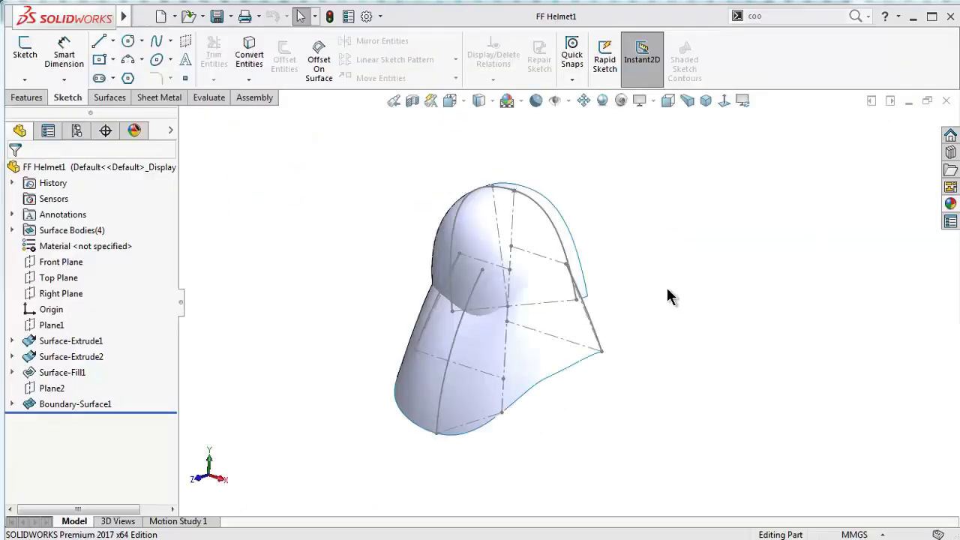
pyautogui.moveTo(669, 294)
pyautogui.mouseDown(button='middle')
pyautogui.moveTo(590, 277)
pyautogui.moveTo(583, 303)
pyautogui.moveTo(603, 301)
pyautogui.mouseUp(button='middle')
pyautogui.scroll(-3, 529, 313)
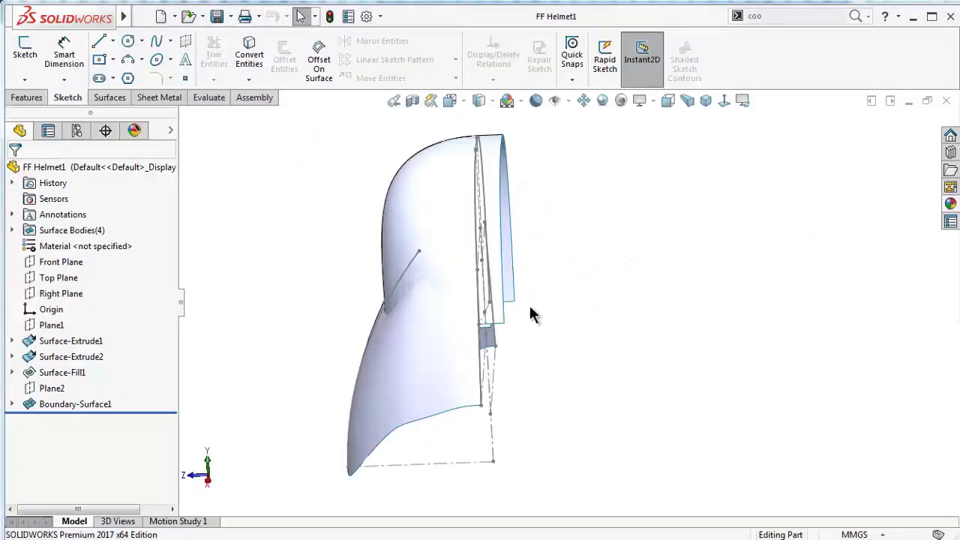
pyautogui.scroll(-5, 516, 304)
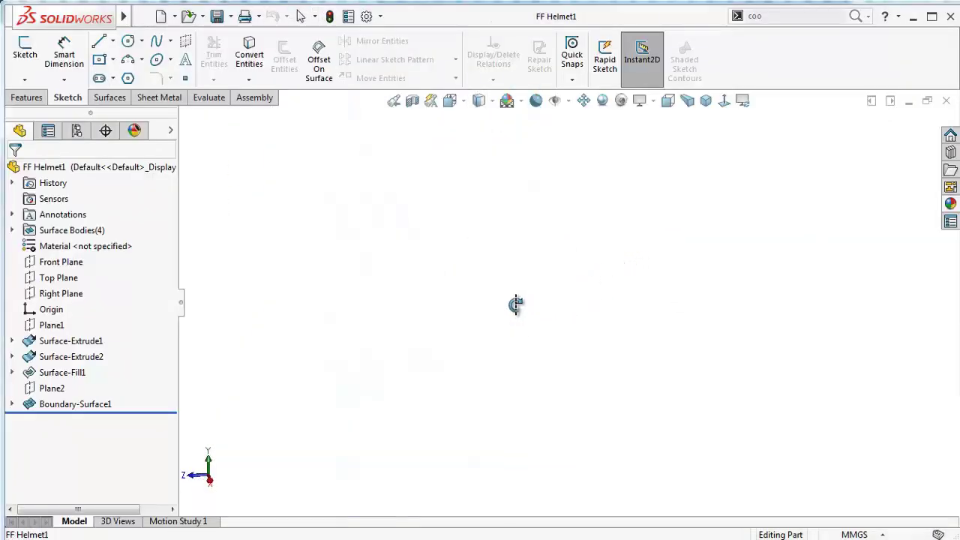
pyautogui.click(706, 100)
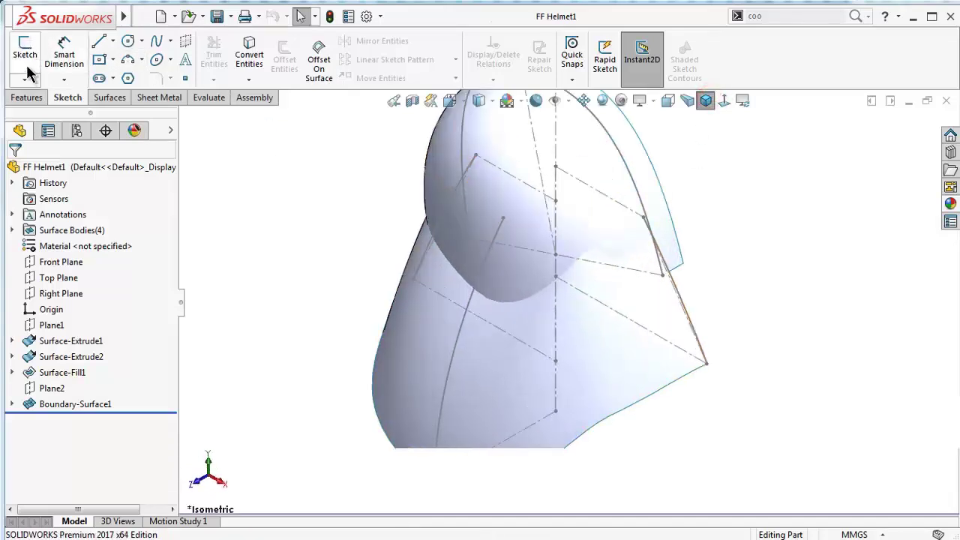
pyautogui.click(25, 79)
# Start a new 3D sketch and pick the Spline tool
pyautogui.click(52, 114)
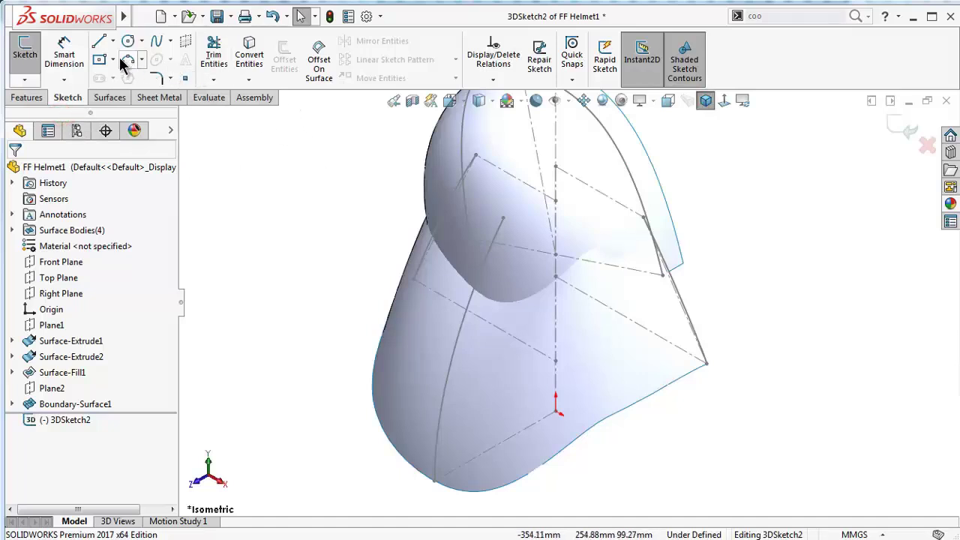
pyautogui.click(172, 43)
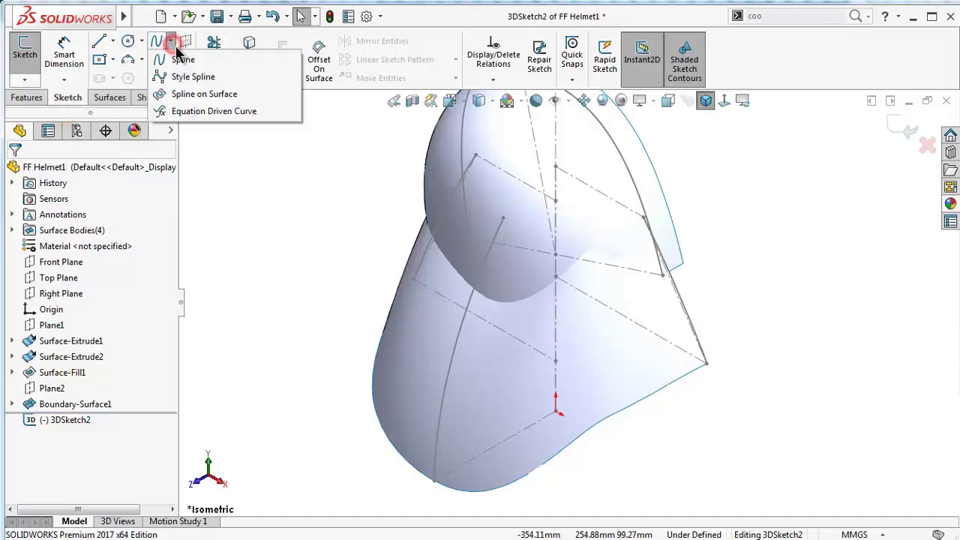
pyautogui.click(195, 95)
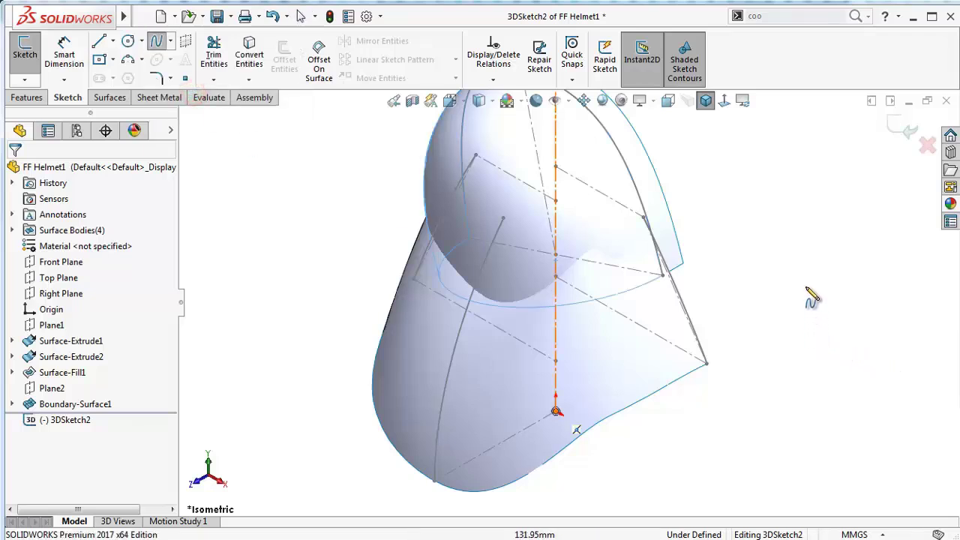
# Draw a spline linking the Plane2 sketch edge and the helmet's bottom edge
pyautogui.moveTo(813, 298); pyautogui.dragTo(757, 321, button='middle')
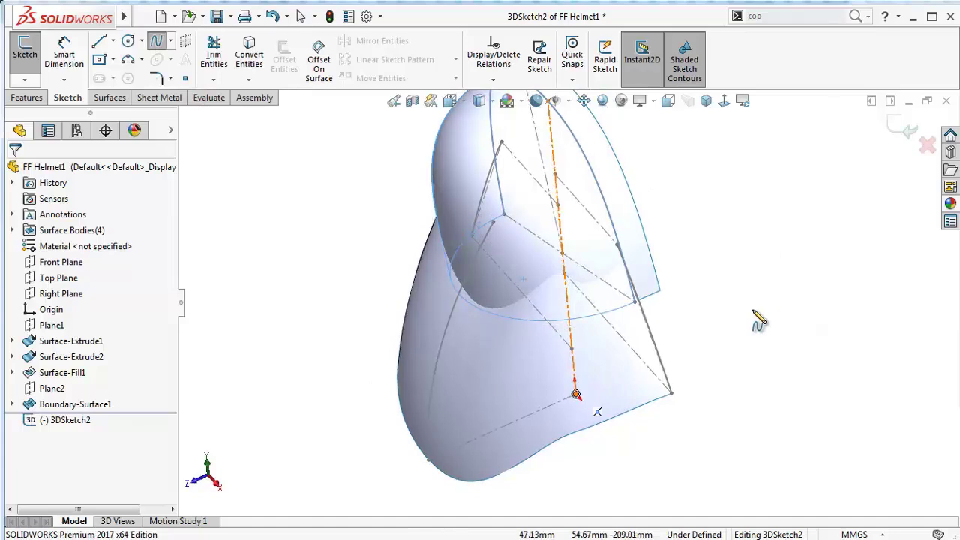
pyautogui.scroll(-5, 668, 315)
pyautogui.scroll(-3, 651, 324)
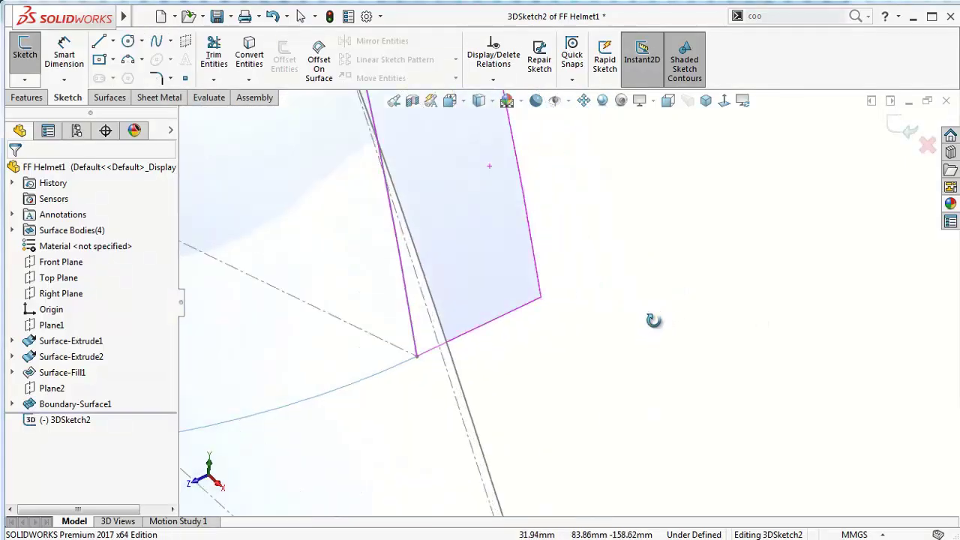
pyautogui.click(426, 287)
pyautogui.scroll(3, 349, 350)
pyautogui.scroll(5, 429, 353)
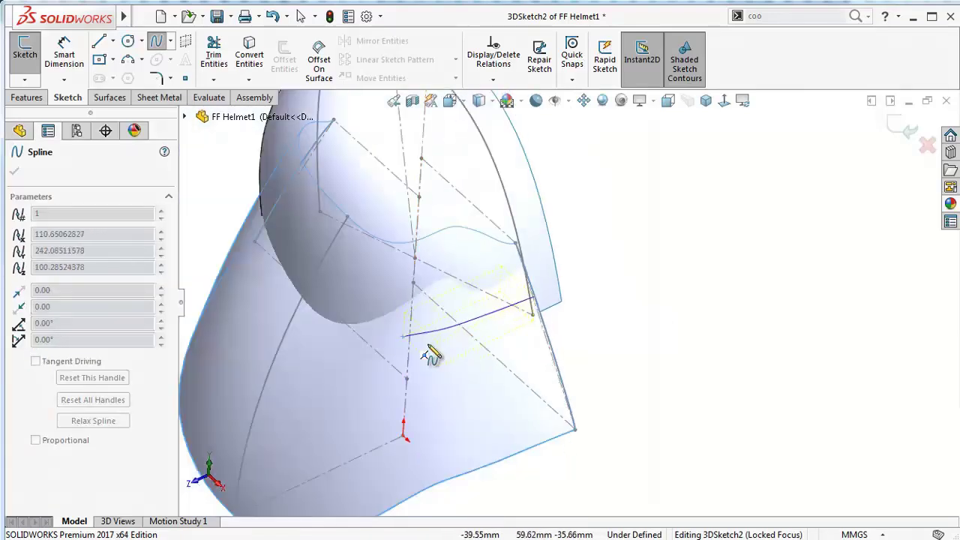
pyautogui.scroll(-2, 471, 366)
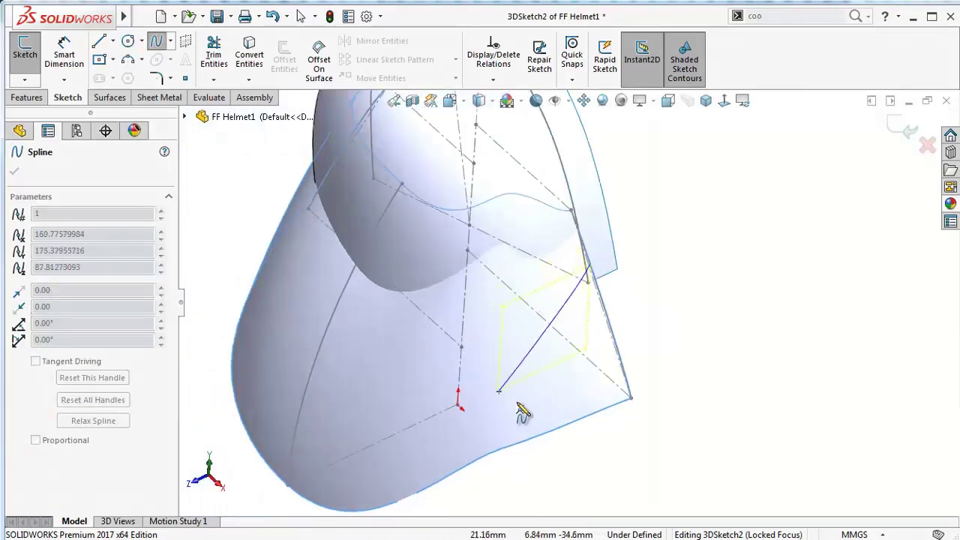
pyautogui.click(549, 434)
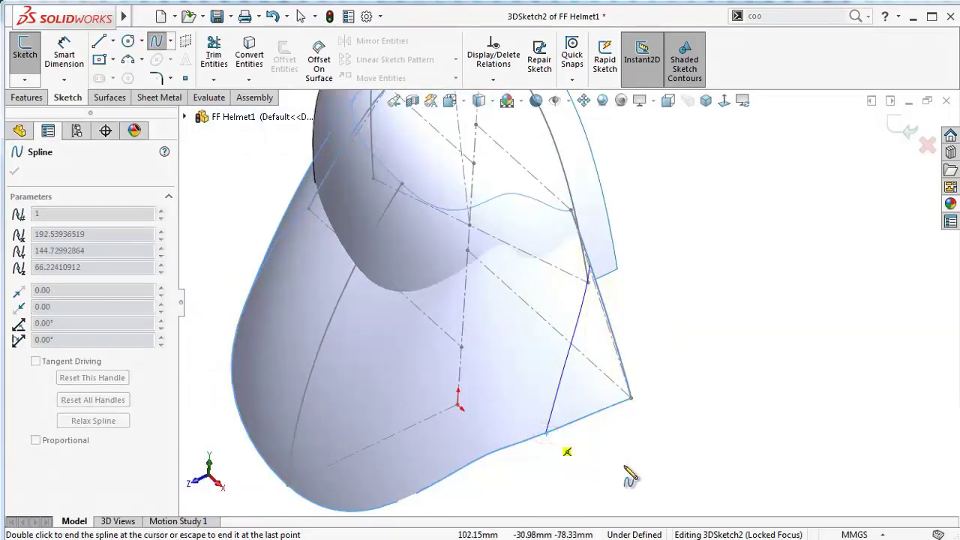
pyautogui.moveTo(673, 412)
pyautogui.mouseDown(button='middle')
pyautogui.moveTo(671, 311)
pyautogui.moveTo(665, 318)
pyautogui.mouseUp(button='middle')
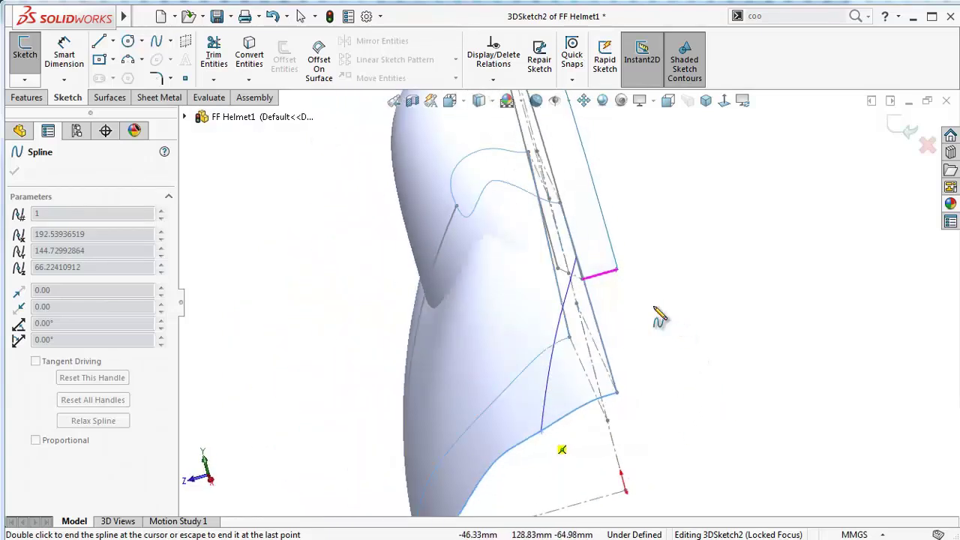
pyautogui.doubleClick(583, 264)
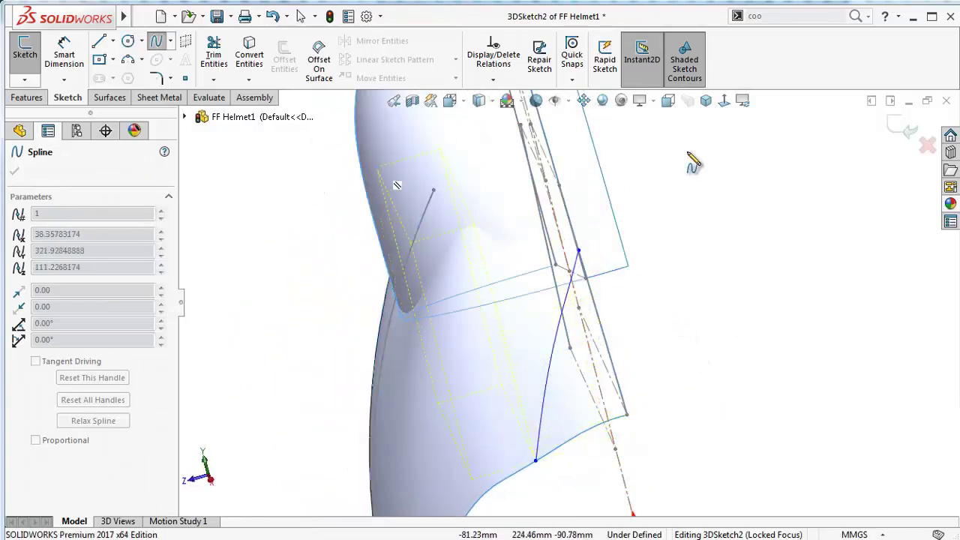
pyautogui.press('Escape')
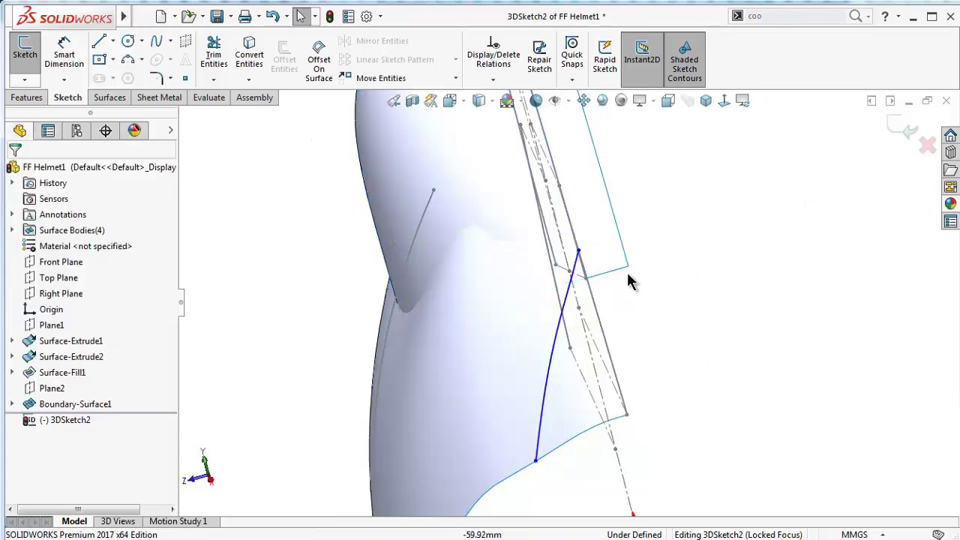
# Bend the 3DSketch2 spline and constrain its end tangents Along Z and Along Y
pyautogui.click(568, 301)
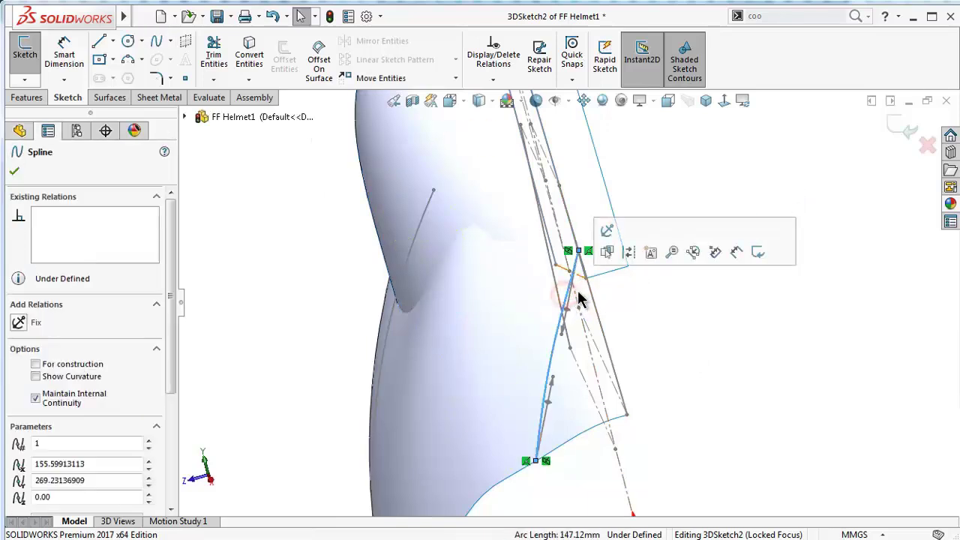
pyautogui.moveTo(567, 315); pyautogui.dragTo(534, 283)
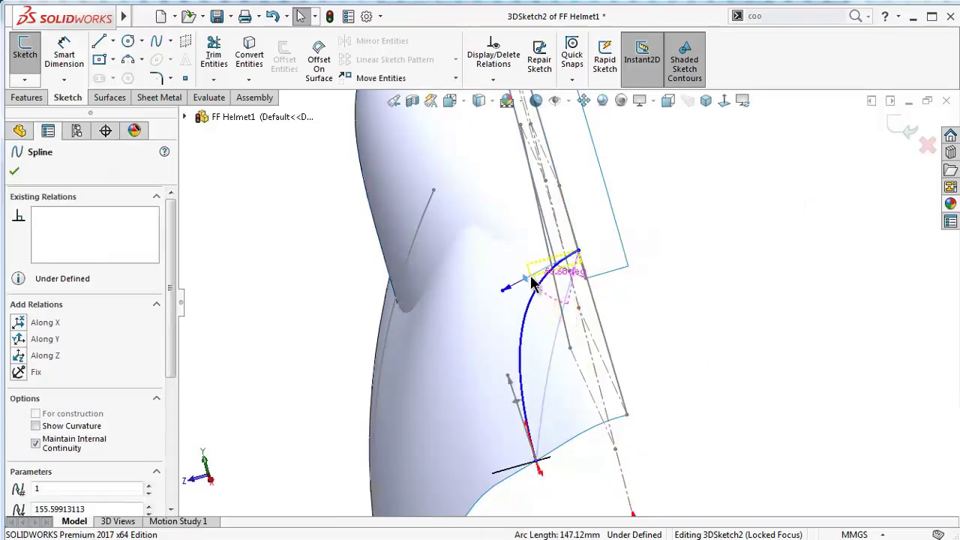
pyautogui.moveTo(554, 296); pyautogui.dragTo(639, 427, button='middle')
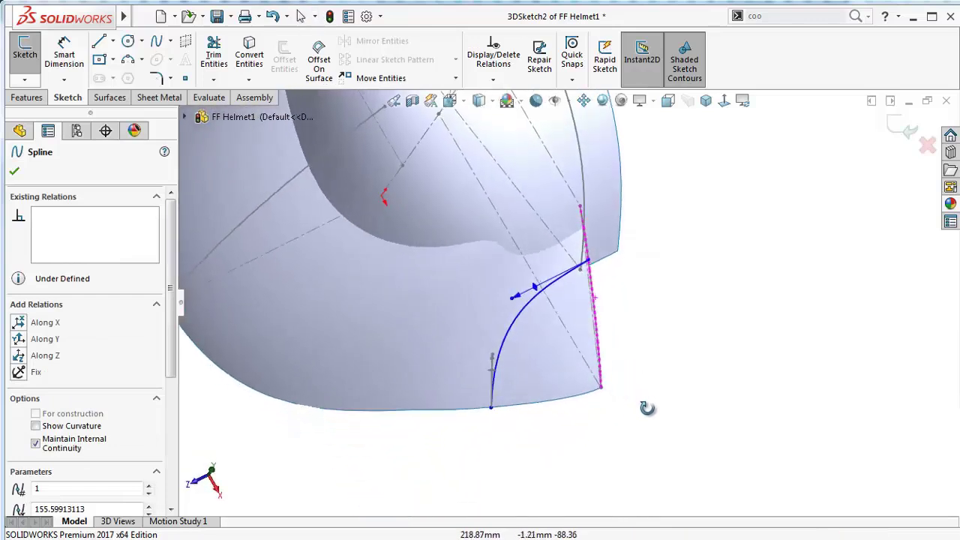
pyautogui.click(18, 356)
pyautogui.moveTo(476, 429); pyautogui.dragTo(413, 246, button='middle')
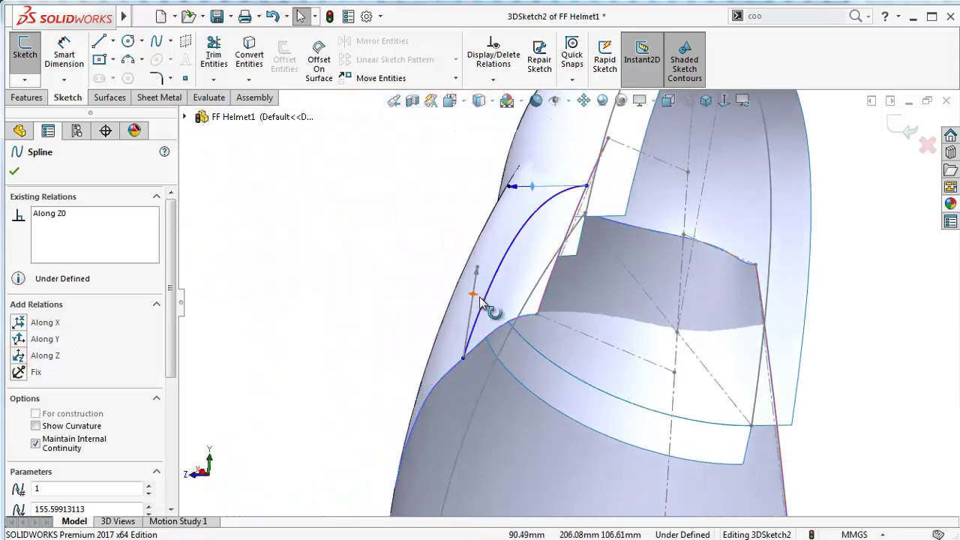
pyautogui.click(474, 296)
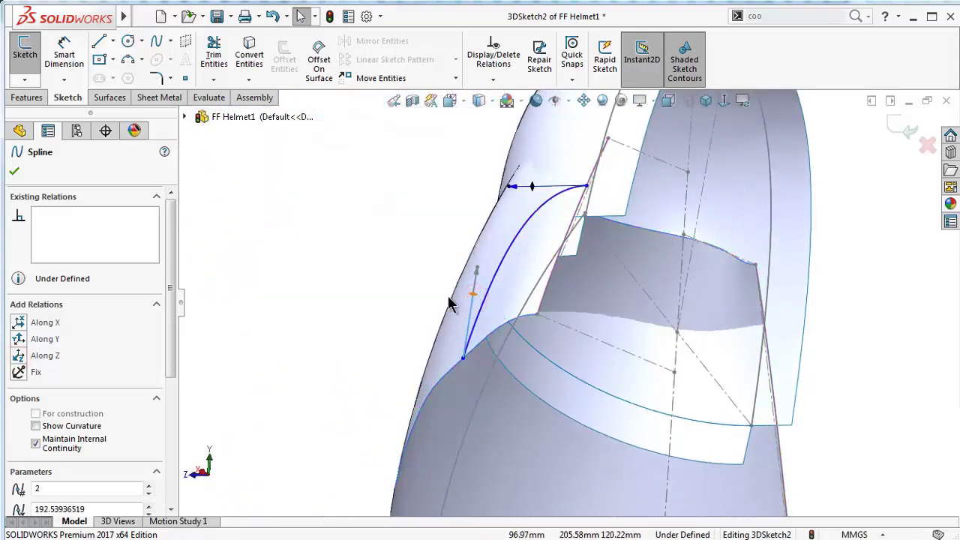
pyautogui.click(19, 339)
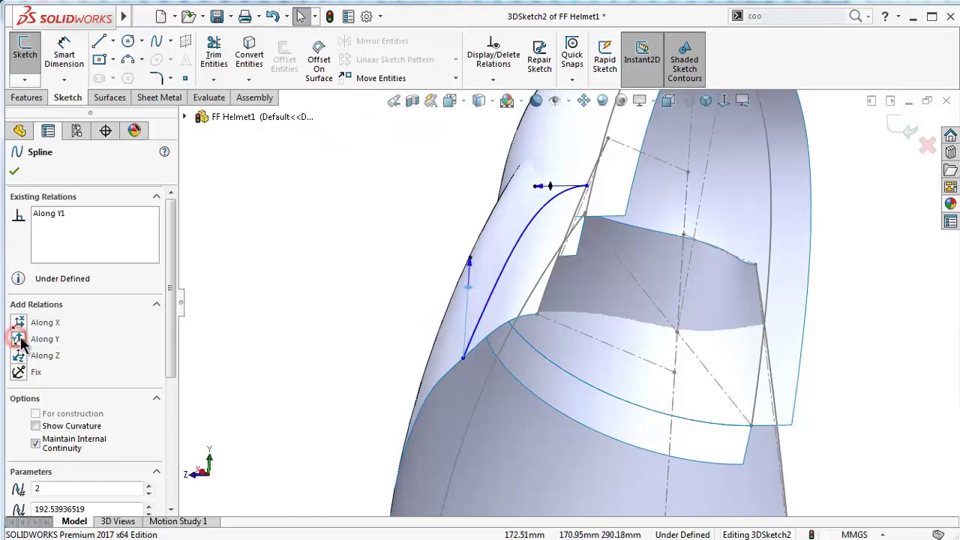
pyautogui.click(15, 173)
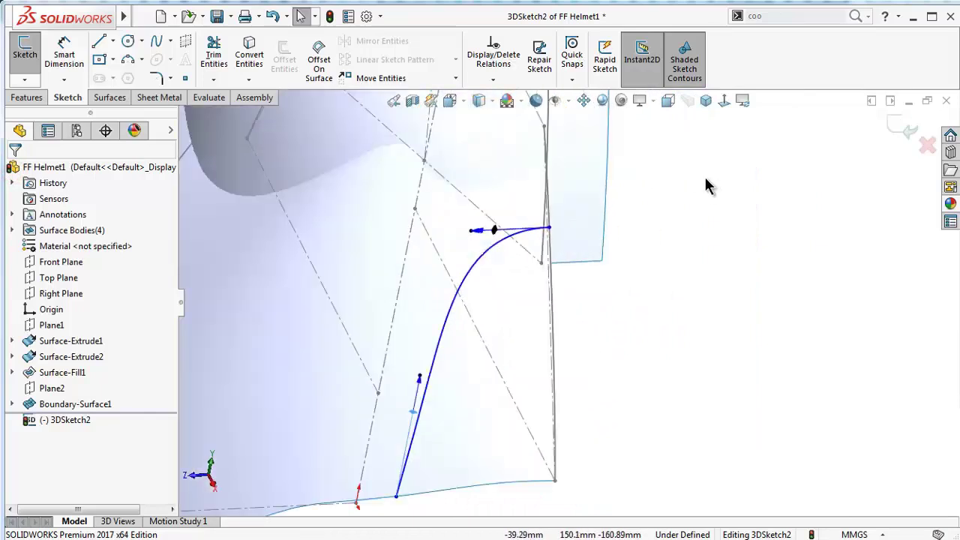
# Dimension the spline's upper endpoint to the vertex above it, reading 47.37 mm
pyautogui.moveTo(790, 315); pyautogui.dragTo(787, 233, button='right')
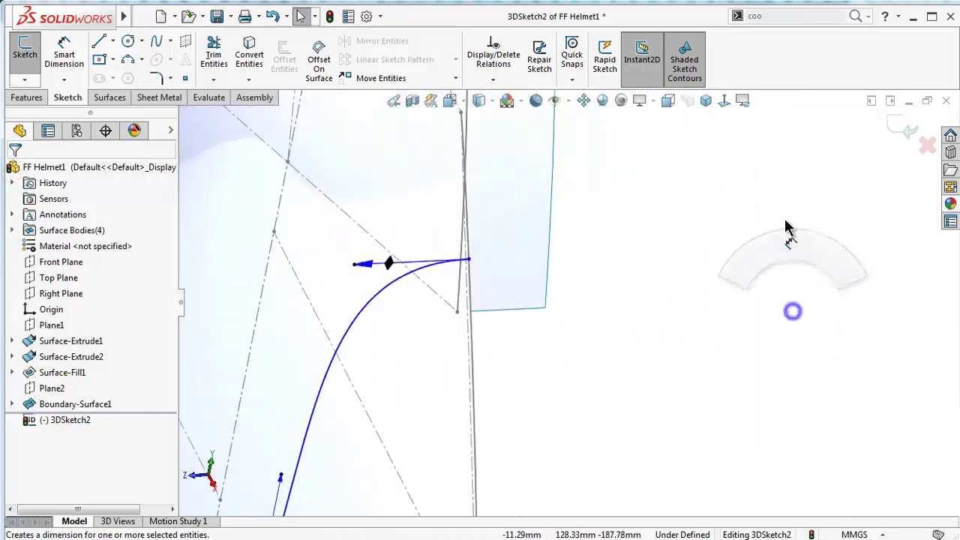
pyautogui.click(469, 260)
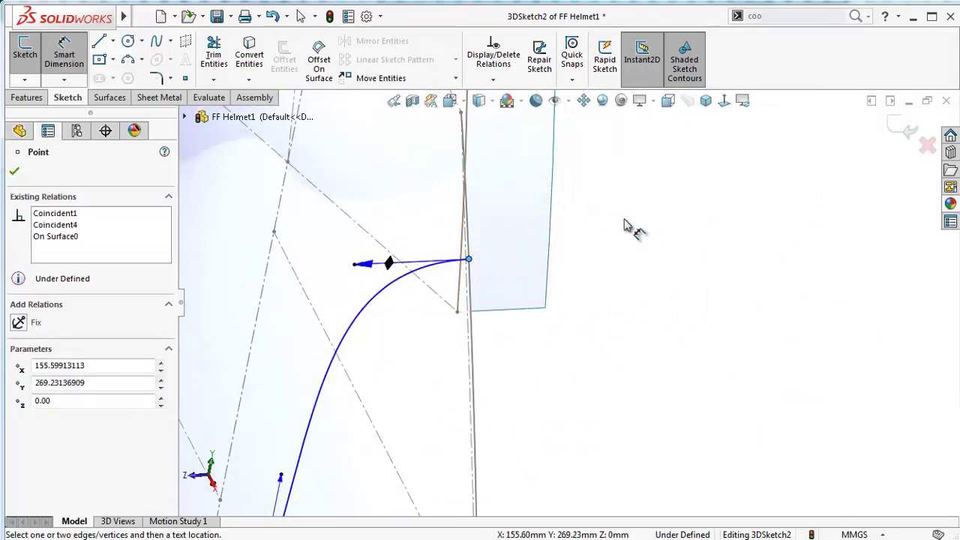
pyautogui.moveTo(626, 226); pyautogui.dragTo(546, 227, button='middle')
pyautogui.scroll(3, 546, 227)
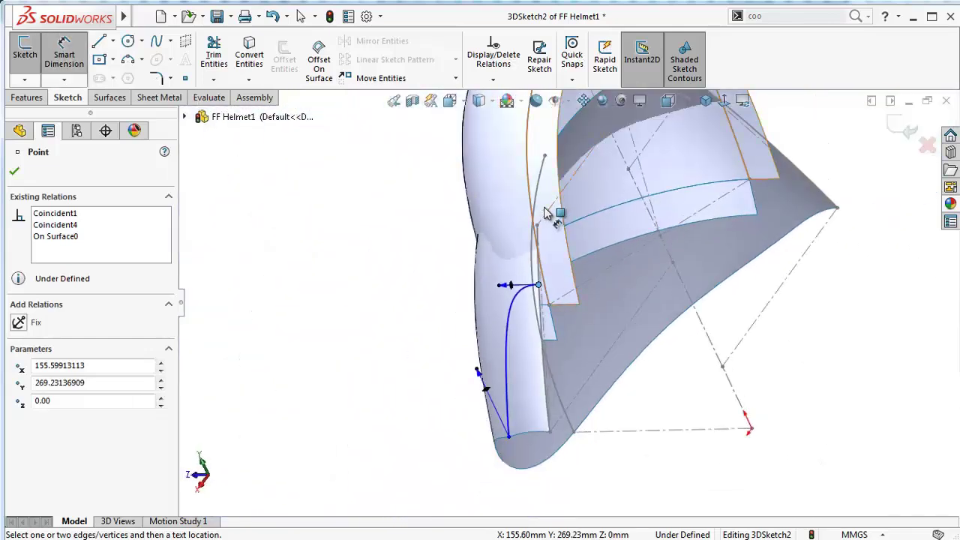
pyautogui.click(537, 226)
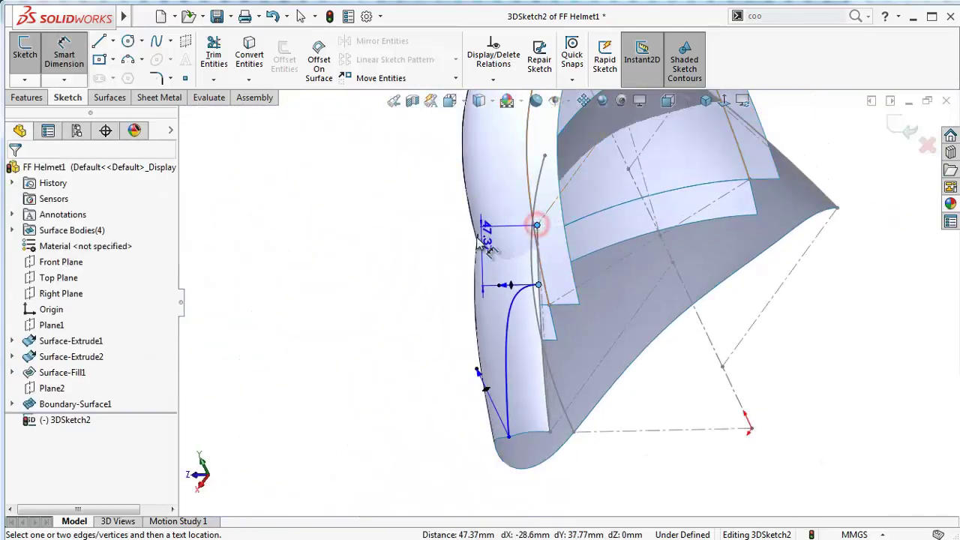
pyautogui.click(395, 267)
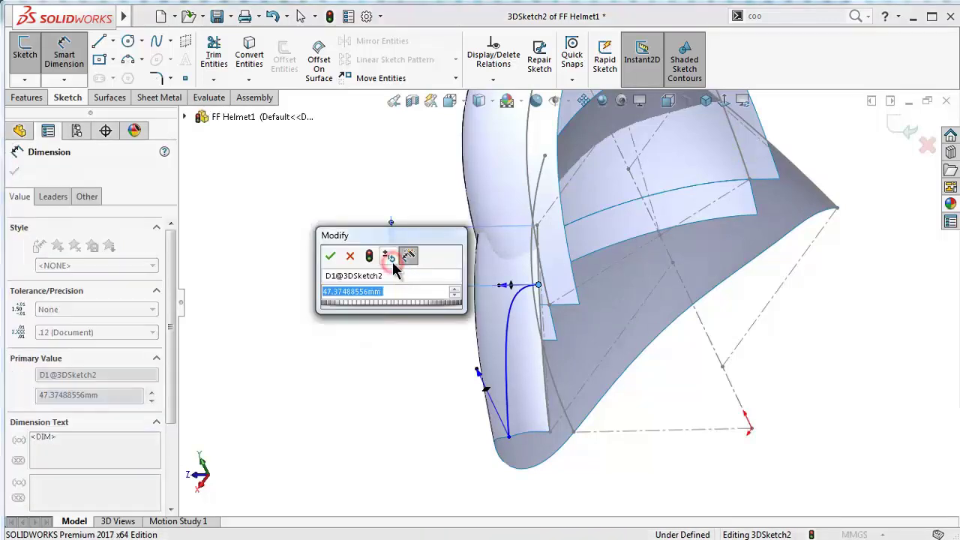
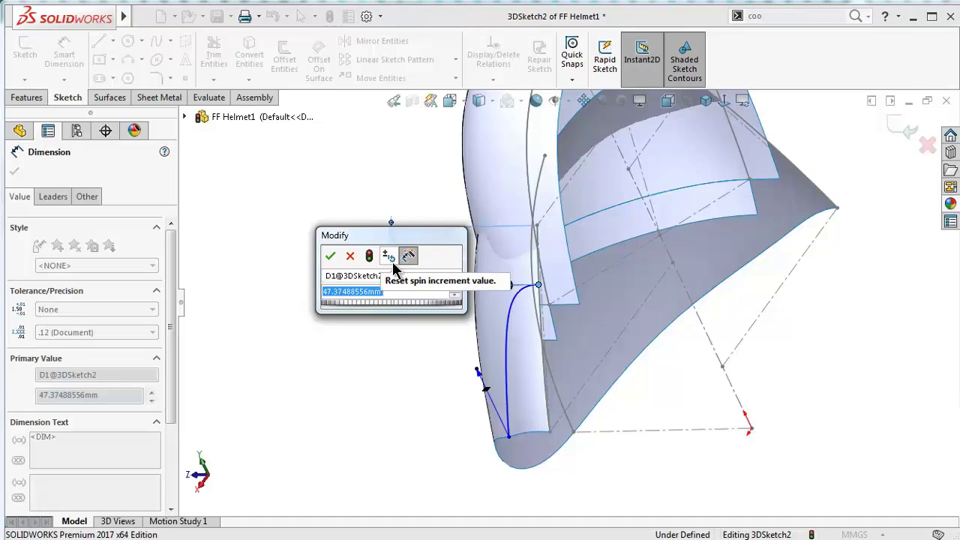
# Set the first 3D sketch dimension to 45 mm
pyautogui.write('45')
pyautogui.press('Return')
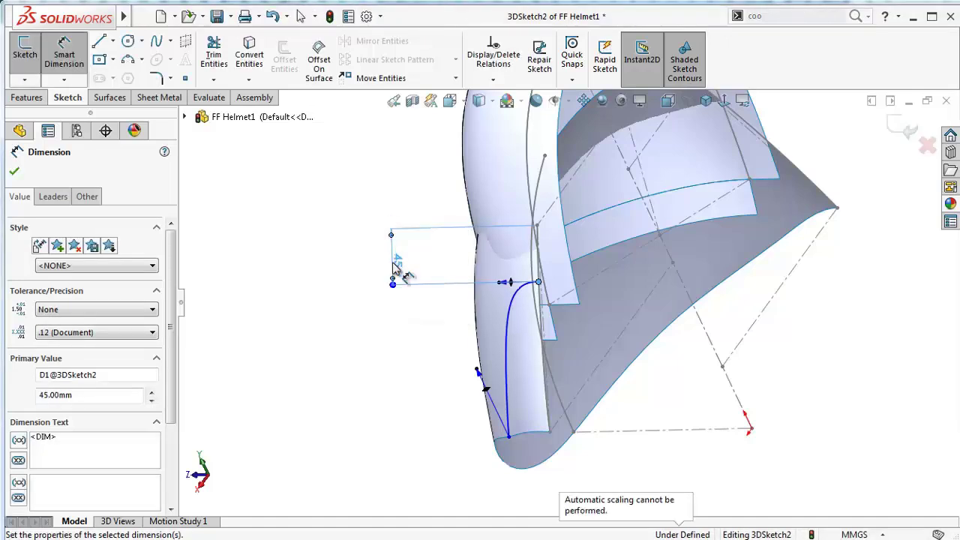
pyautogui.moveTo(493, 325)
pyautogui.mouseDown(button='middle')
pyautogui.moveTo(550, 380)
pyautogui.moveTo(575, 336)
pyautogui.moveTo(713, 279)
pyautogui.mouseUp(button='middle')
pyautogui.click(714, 279)
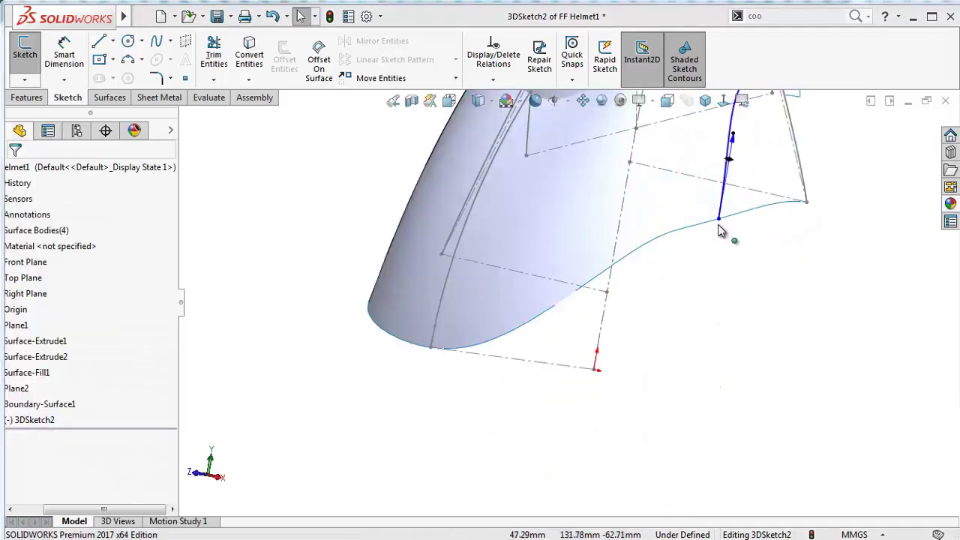
# Slide the curve endpoint down the edge and dimension its distance to 35 mm
pyautogui.moveTo(718, 223); pyautogui.dragTo(461, 353)
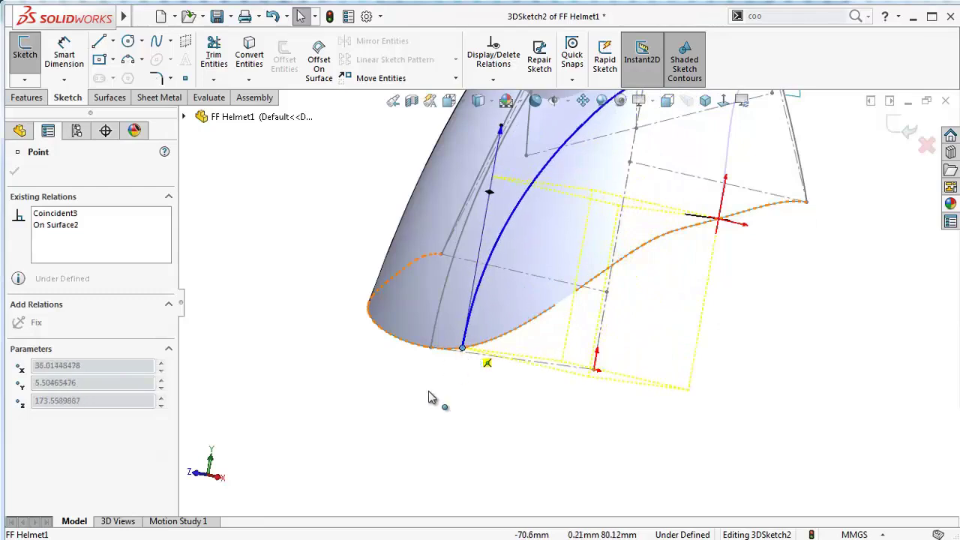
pyautogui.moveTo(429, 390)
pyautogui.mouseDown(button='middle')
pyautogui.moveTo(396, 381)
pyautogui.moveTo(426, 380)
pyautogui.moveTo(418, 417)
pyautogui.mouseUp(button='middle')
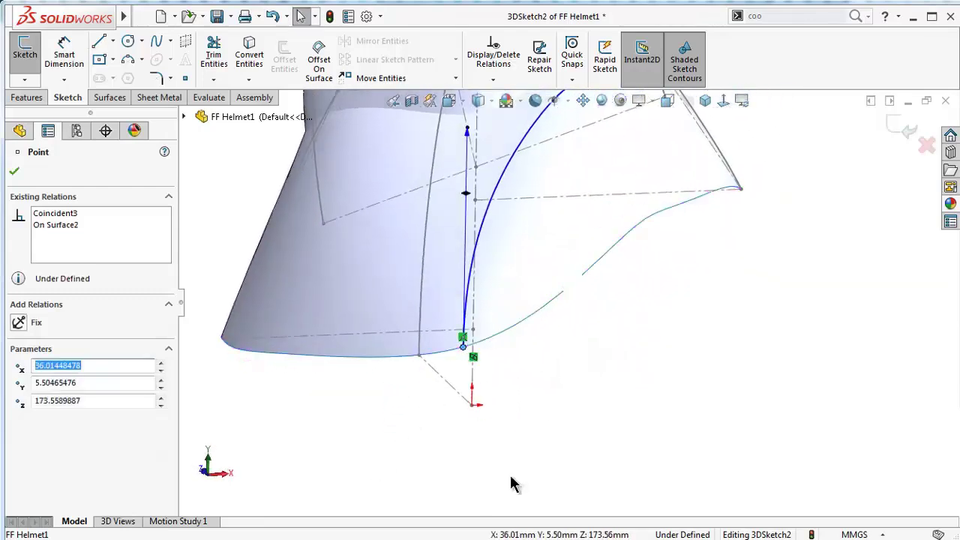
pyautogui.moveTo(691, 433); pyautogui.dragTo(690, 371, button='right')
pyautogui.click(464, 349)
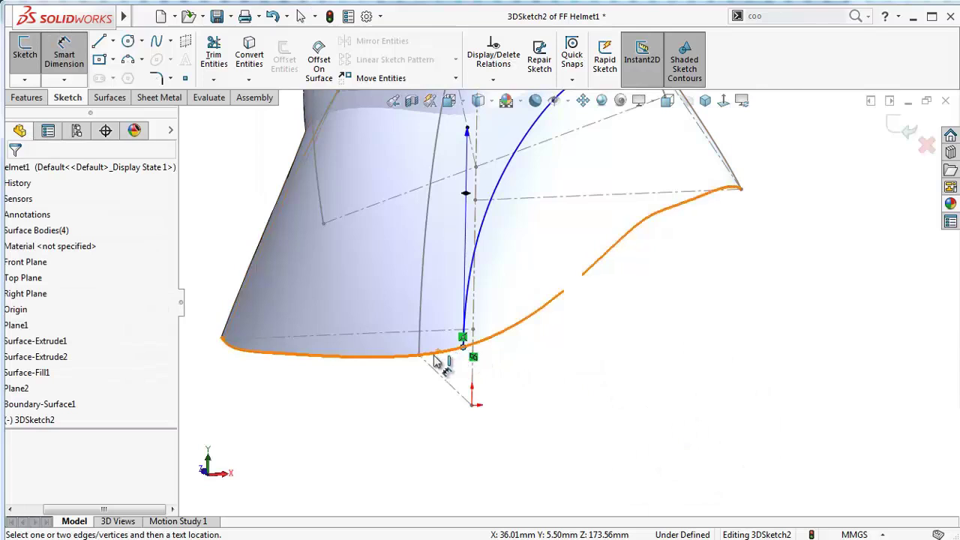
pyautogui.click(420, 354)
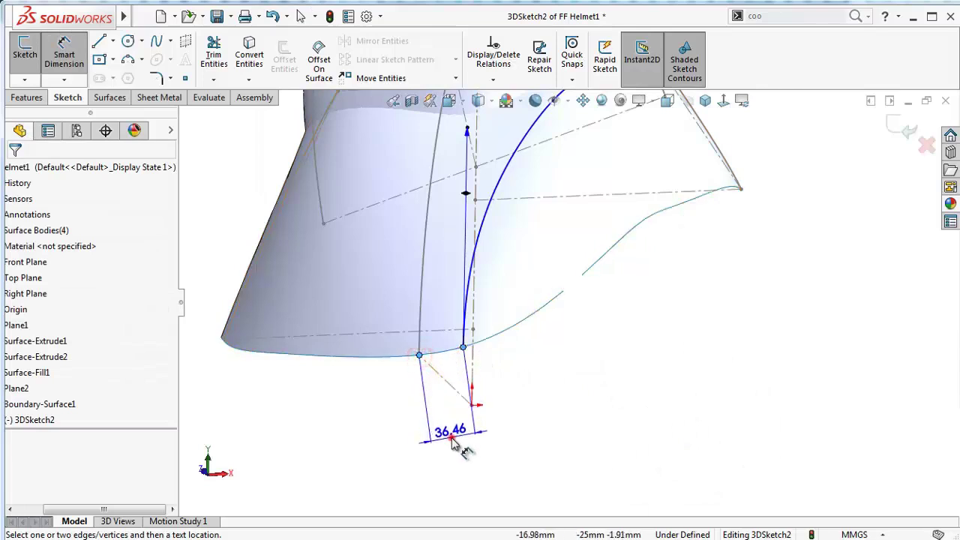
pyautogui.click(460, 443)
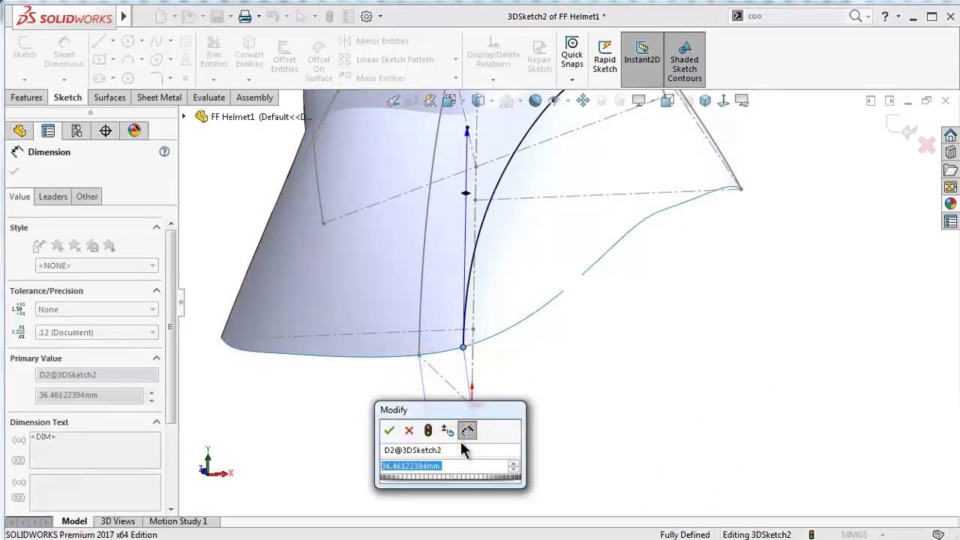
pyautogui.write('35')
pyautogui.press('Return')
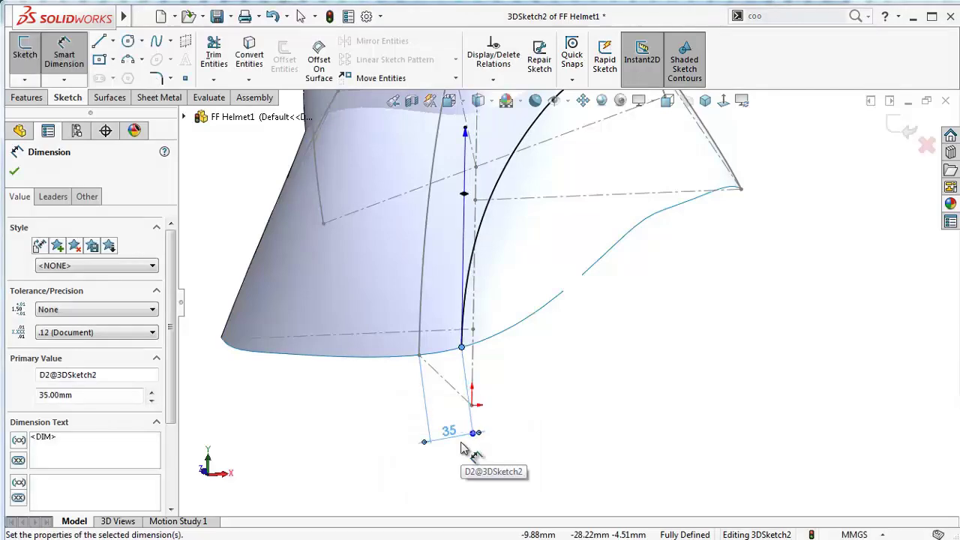
# Dimension the trim curve's length as 535 mm
pyautogui.moveTo(639, 323)
pyautogui.mouseDown(button='middle')
pyautogui.moveTo(638, 241)
pyautogui.moveTo(641, 330)
pyautogui.mouseUp(button='middle')
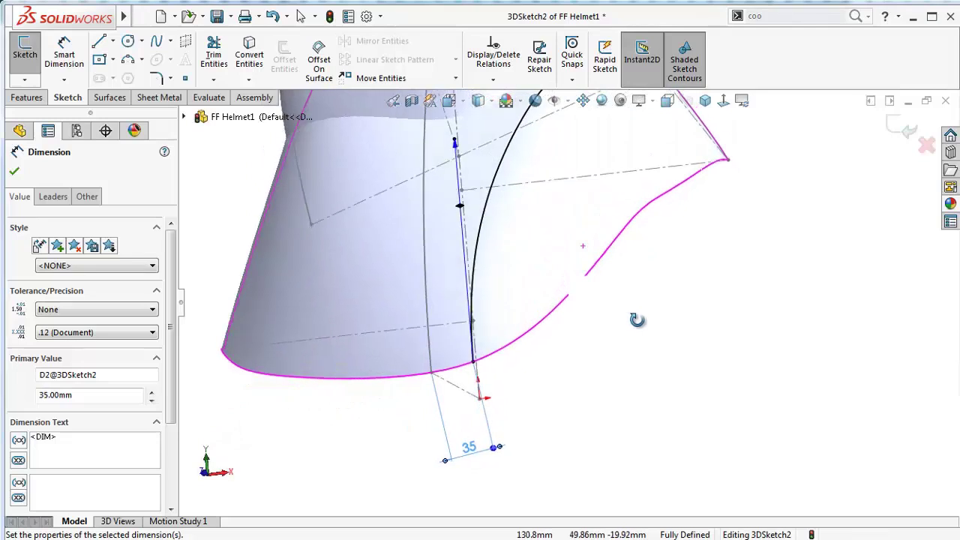
pyautogui.click(461, 207)
pyautogui.click(708, 338)
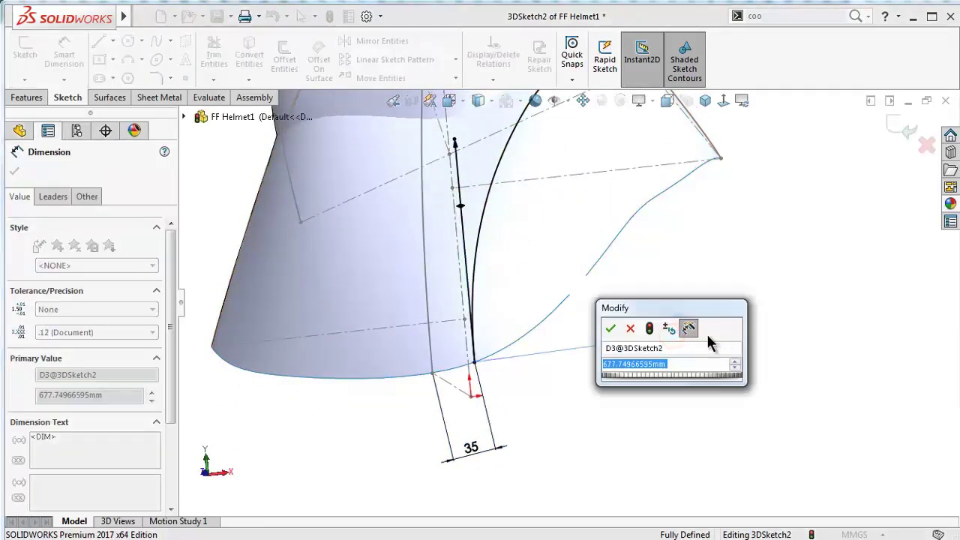
pyautogui.write('535')
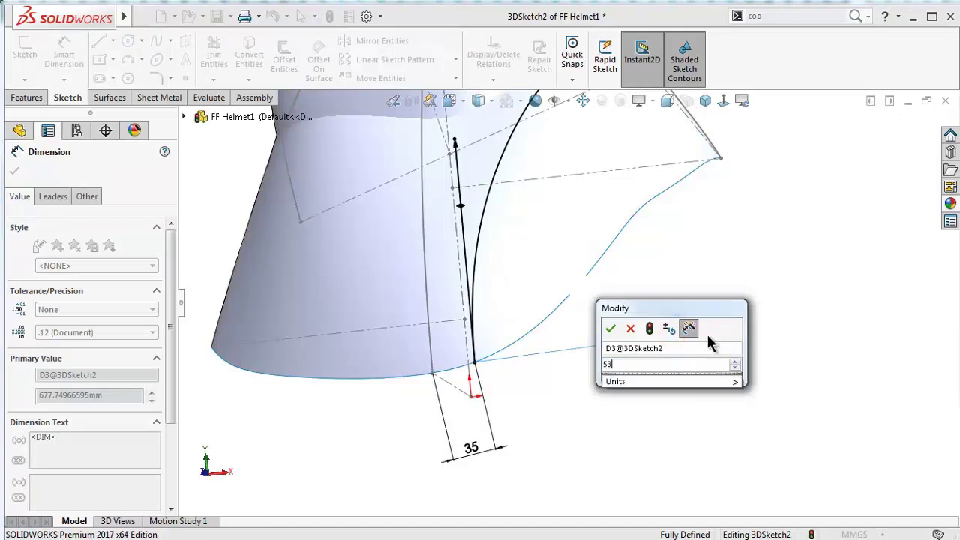
pyautogui.press('Return')
# Dimension the curve's upper end to 313 mm, fully defining the sketch
pyautogui.moveTo(687, 345)
pyautogui.mouseDown(button='middle')
pyautogui.moveTo(625, 203)
pyautogui.moveTo(638, 173)
pyautogui.mouseUp(button='middle')
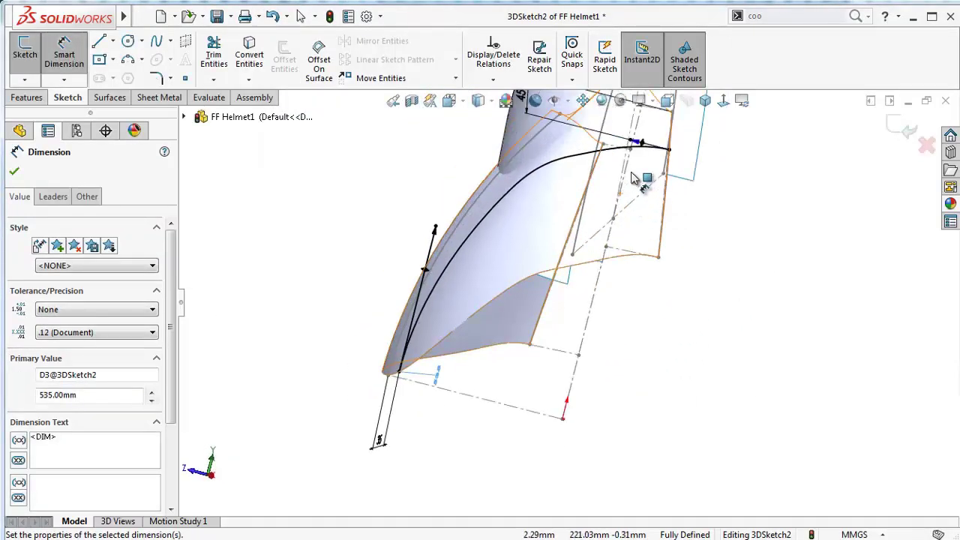
pyautogui.scroll(1, 632, 73)
pyautogui.scroll(-1, 649, 60)
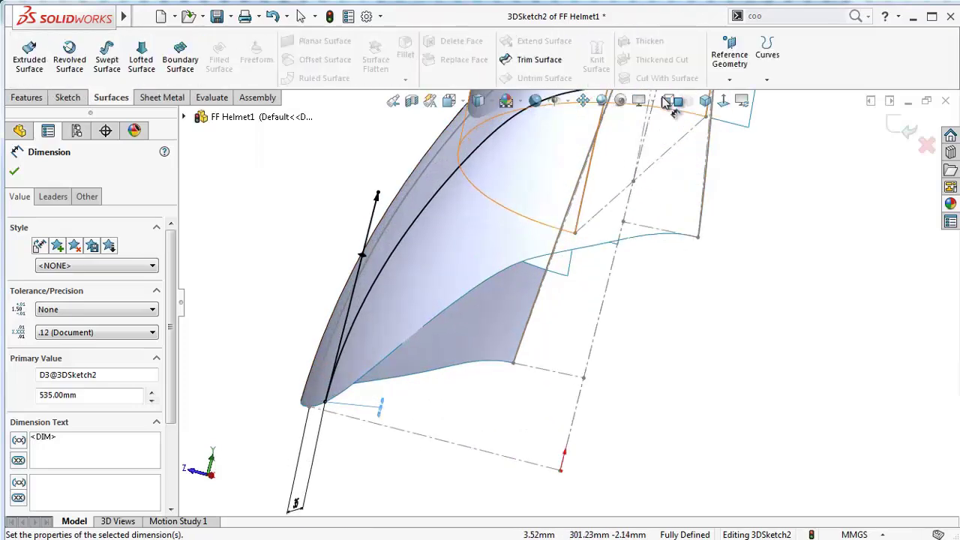
pyautogui.scroll(1, 650, 60)
pyautogui.moveTo(638, 180); pyautogui.dragTo(597, 211, button='middle')
pyautogui.scroll(-2, 595, 240)
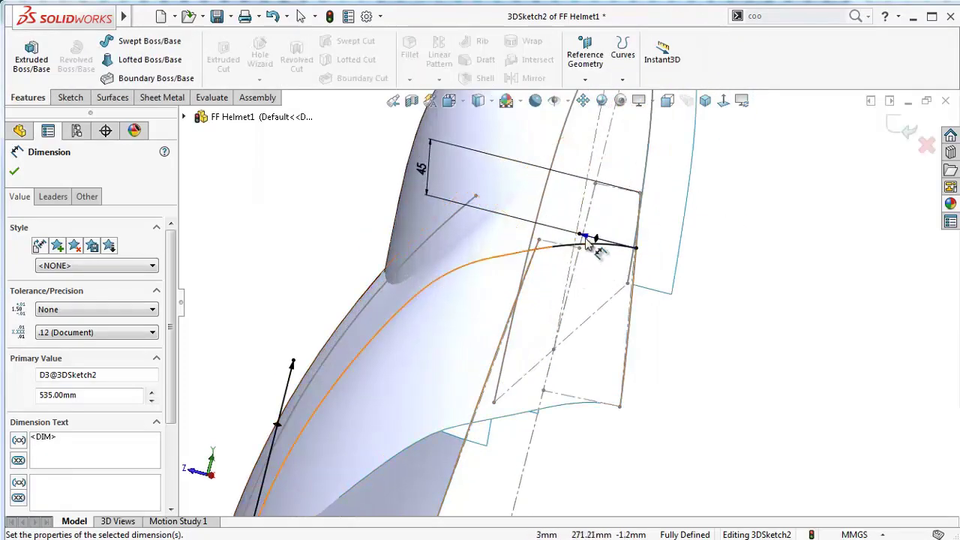
pyautogui.scroll(-2, 600, 251)
pyautogui.click(600, 251)
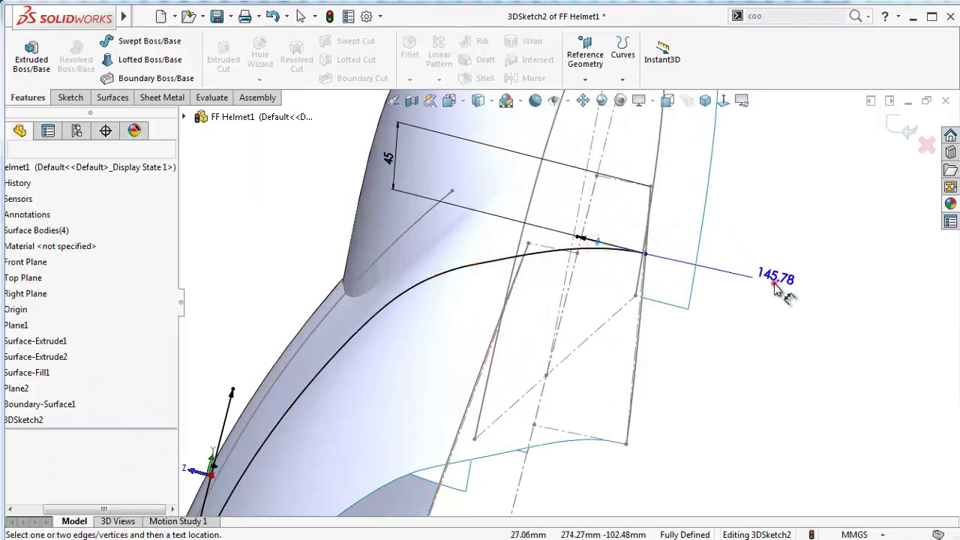
pyautogui.click(765, 279)
pyautogui.write('313')
pyautogui.press('Return')
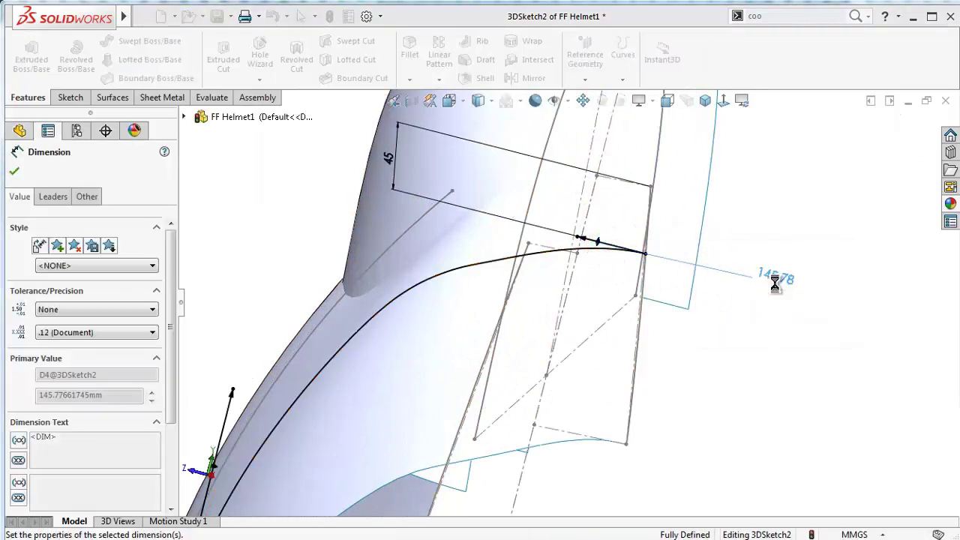
# Switch the helmet to the right-side view
pyautogui.scroll(3, 682, 337)
pyautogui.moveTo(696, 353)
pyautogui.mouseDown(button='middle')
pyautogui.moveTo(682, 373)
pyautogui.moveTo(709, 461)
pyautogui.moveTo(763, 501)
pyautogui.moveTo(750, 391)
pyautogui.moveTo(693, 328)
pyautogui.moveTo(688, 210)
pyautogui.moveTo(748, 223)
pyautogui.moveTo(723, 168)
pyautogui.moveTo(769, 266)
pyautogui.moveTo(778, 253)
pyautogui.mouseUp(button='middle')
pyautogui.click(703, 102)
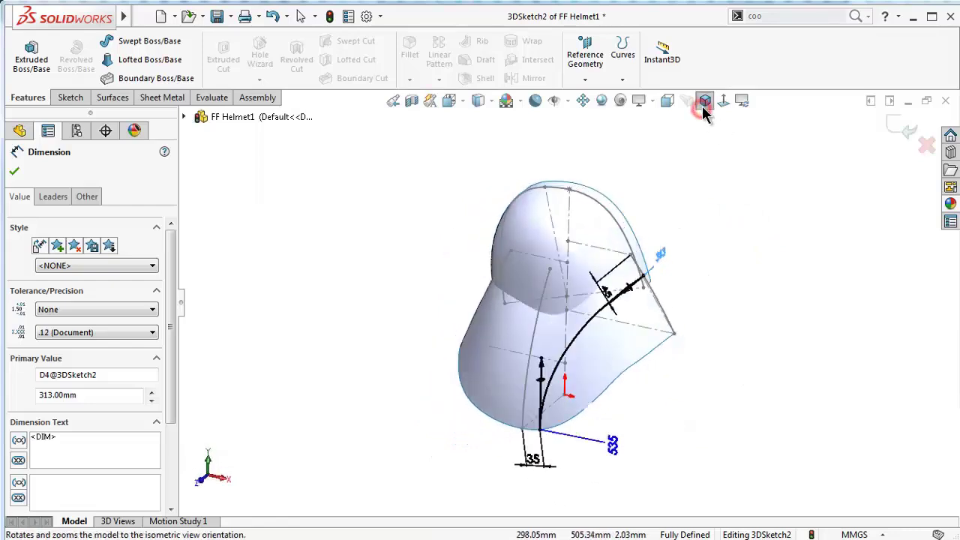
pyautogui.click(492, 101)
pyautogui.click(480, 119)
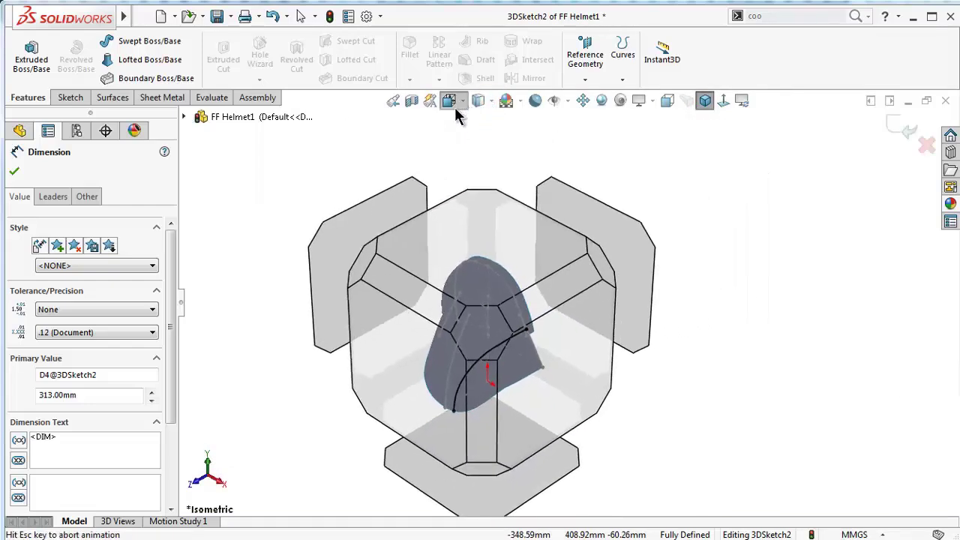
pyautogui.click(505, 385)
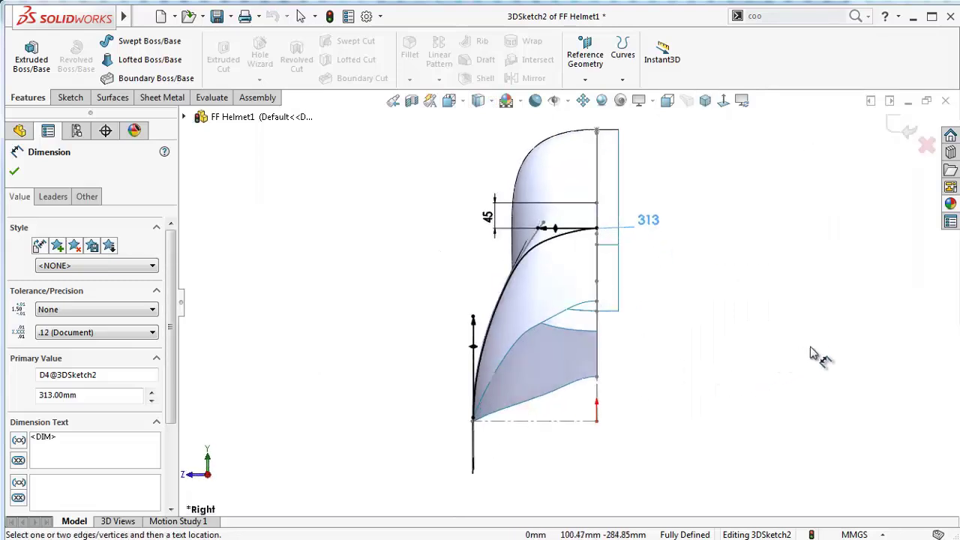
# Exit the sketch and trim away the helmet's side face along 3DSketch2, creating Surface-Trim1
pyautogui.click(905, 128)
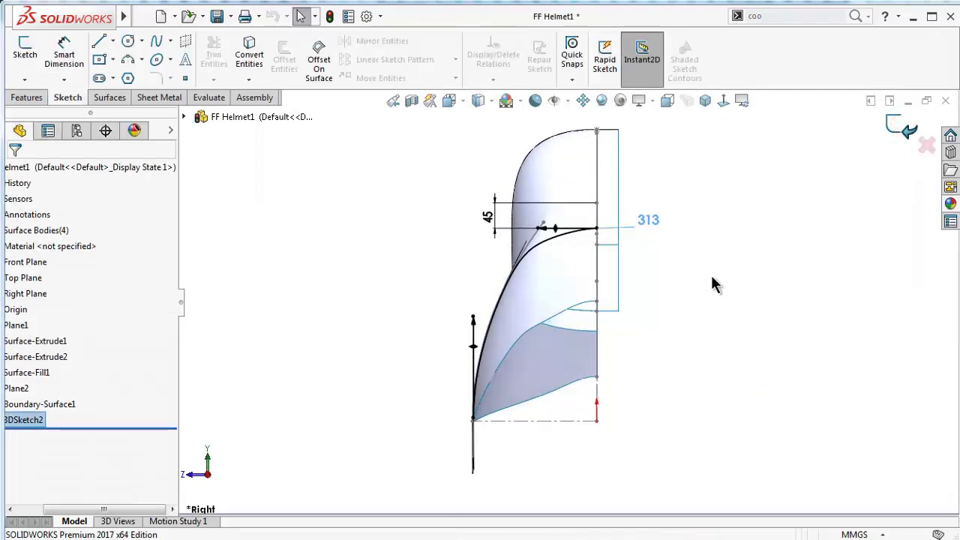
pyautogui.moveTo(677, 301); pyautogui.dragTo(789, 305, button='middle')
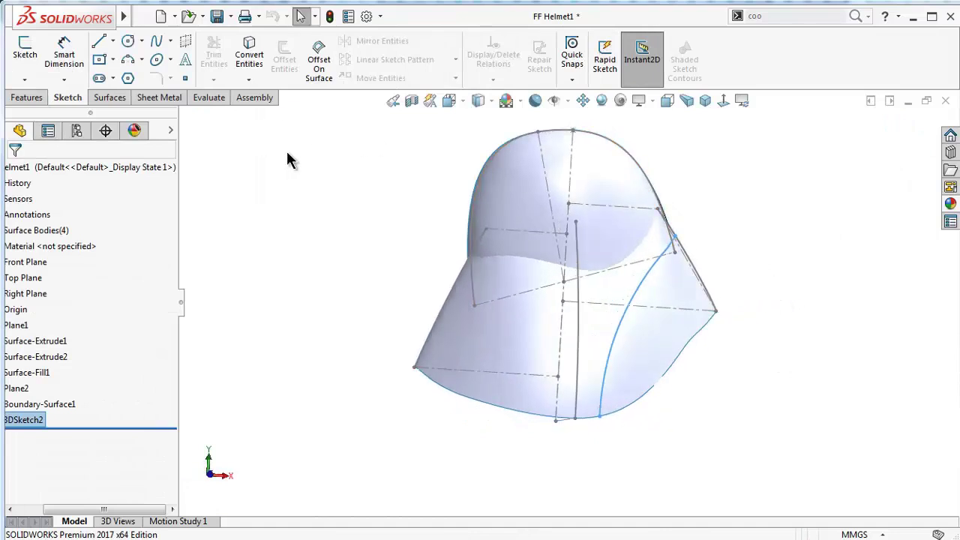
pyautogui.click(25, 99)
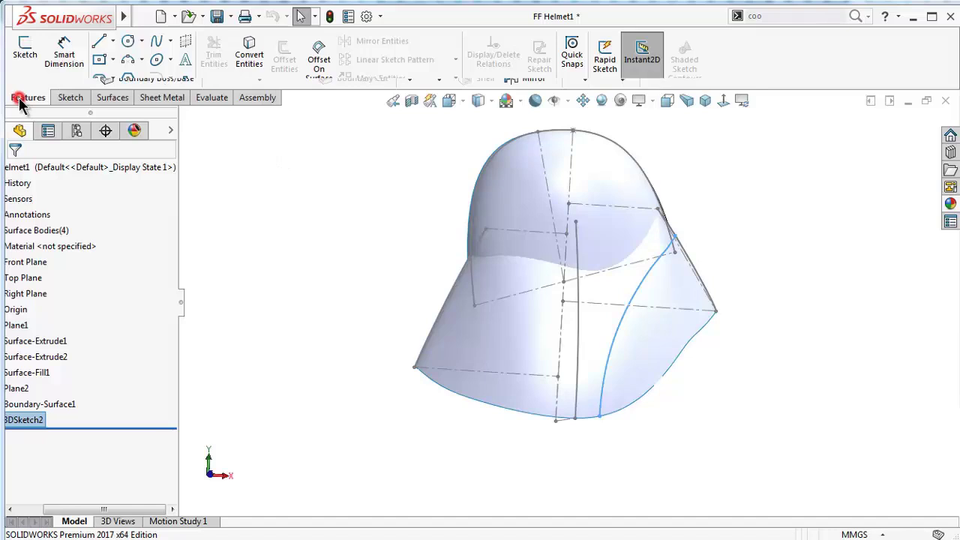
pyautogui.click(114, 99)
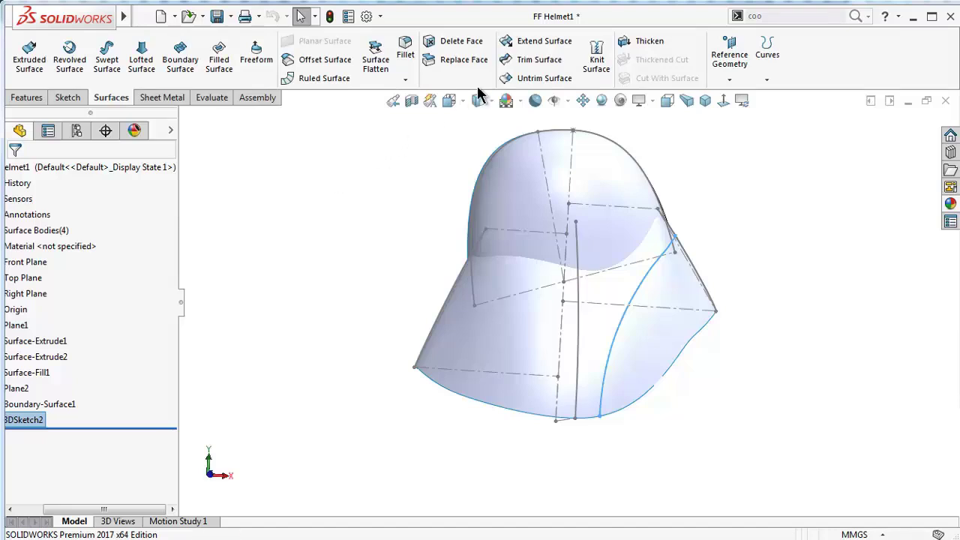
pyautogui.click(533, 60)
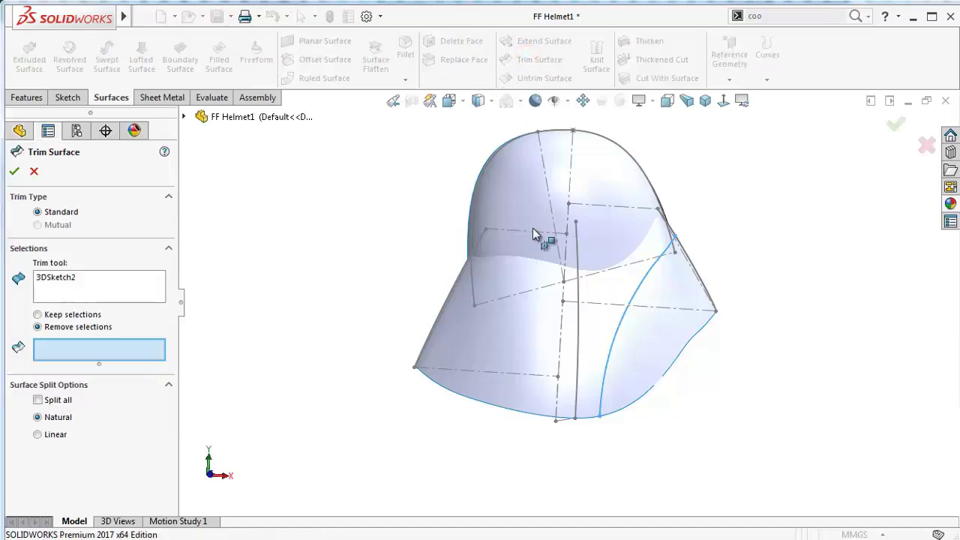
pyautogui.click(653, 340)
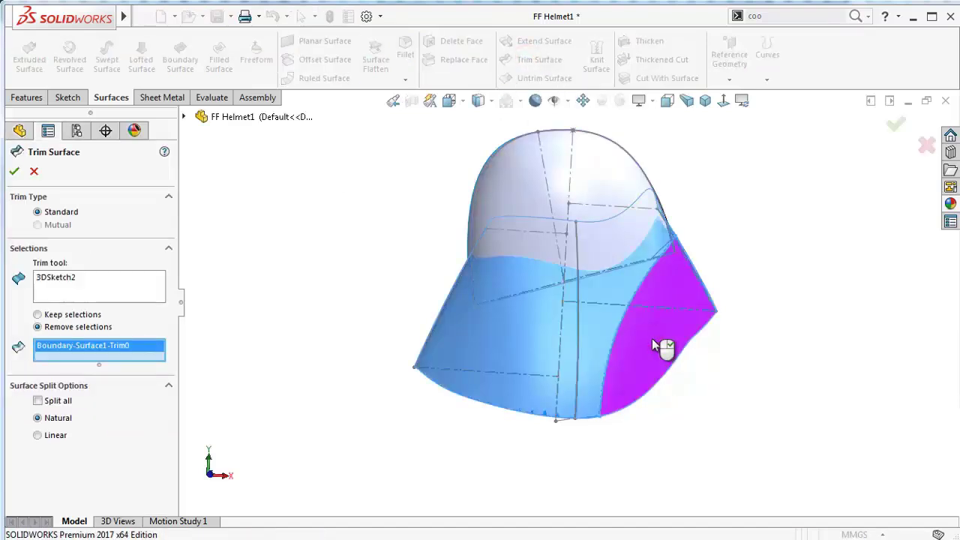
pyautogui.click(15, 172)
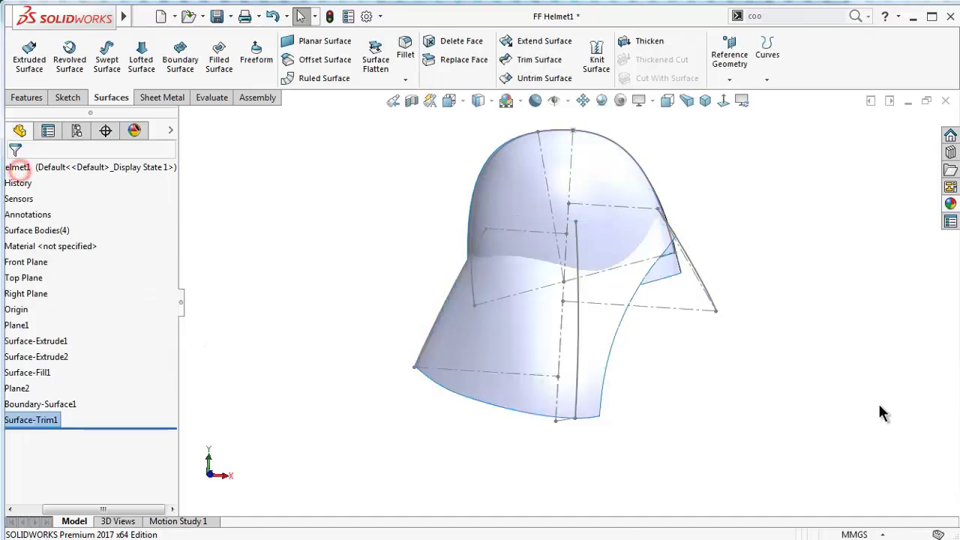
pyautogui.moveTo(879, 413)
pyautogui.mouseDown(button='middle')
pyautogui.moveTo(739, 343)
pyautogui.moveTo(686, 353)
pyautogui.mouseUp(button='middle')
# Exit the 3D sketch, fit the helmet in view and check the item visibility options
pyautogui.click(318, 399)
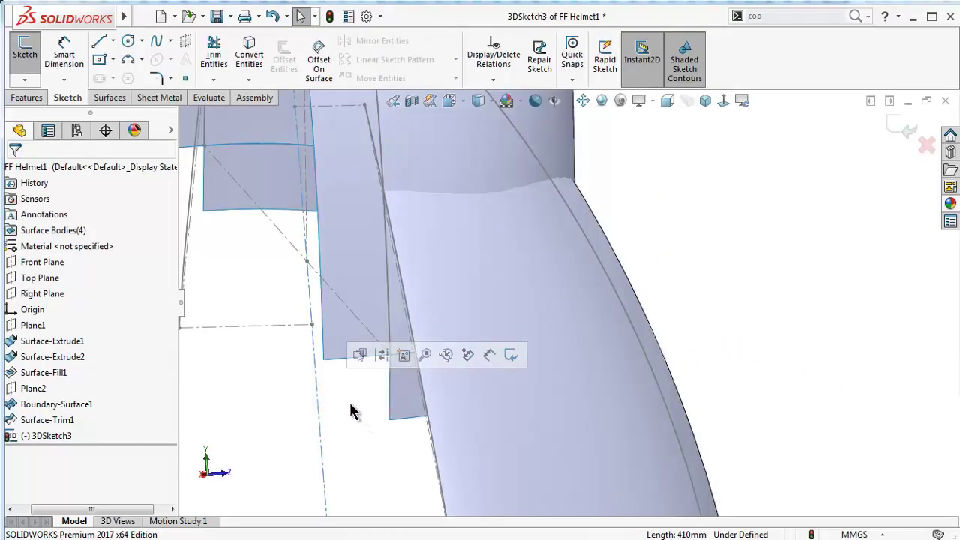
pyautogui.click(242, 369)
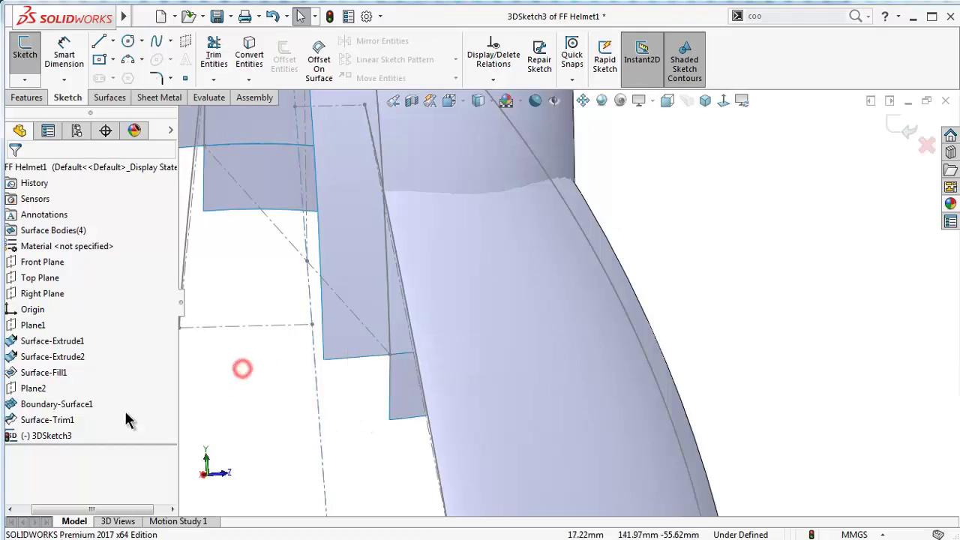
pyautogui.click(215, 328)
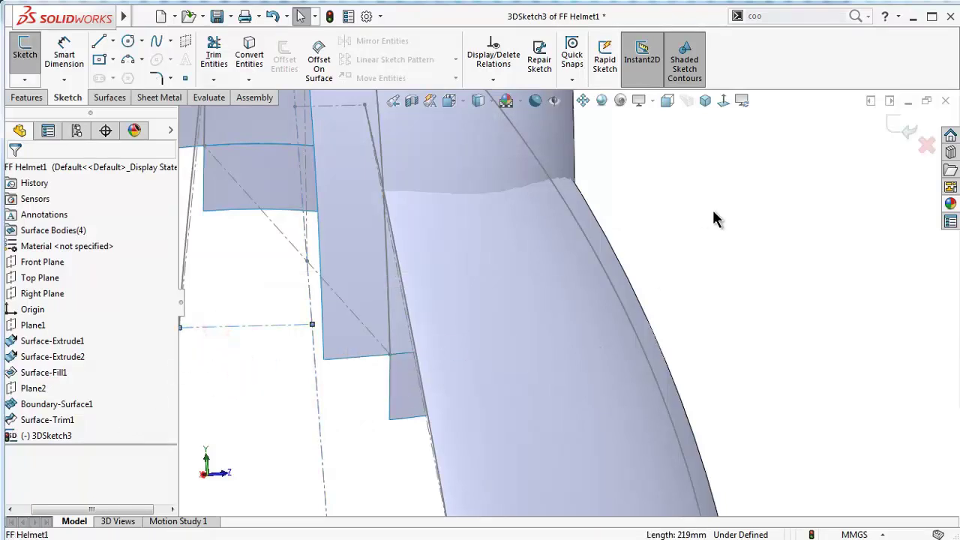
pyautogui.click(896, 124)
pyautogui.press('f')
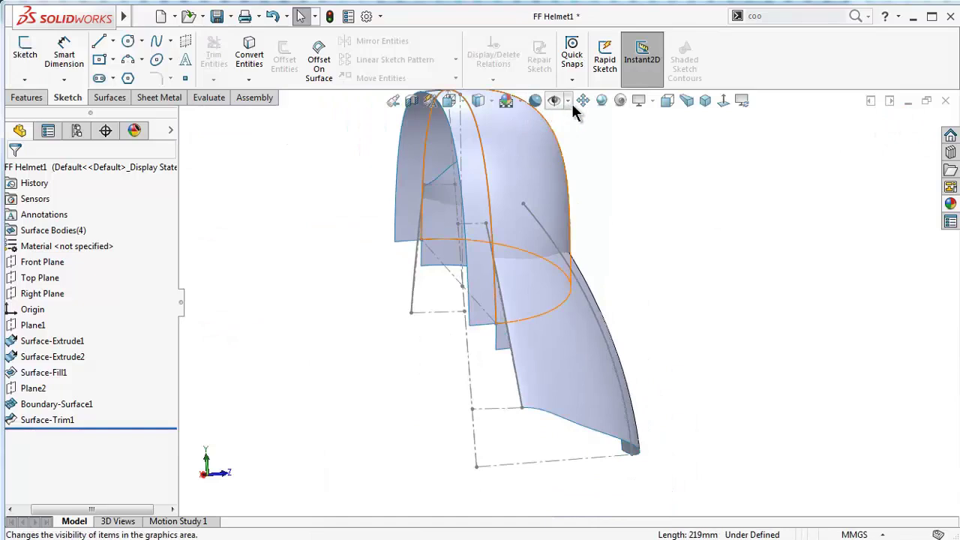
pyautogui.click(571, 102)
pyautogui.click(572, 106)
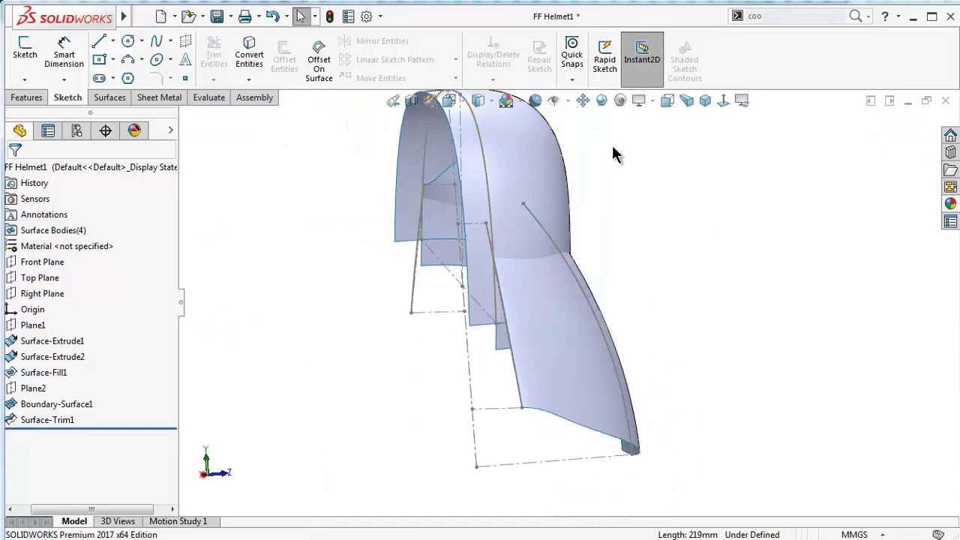
pyautogui.click(570, 104)
pyautogui.click(570, 103)
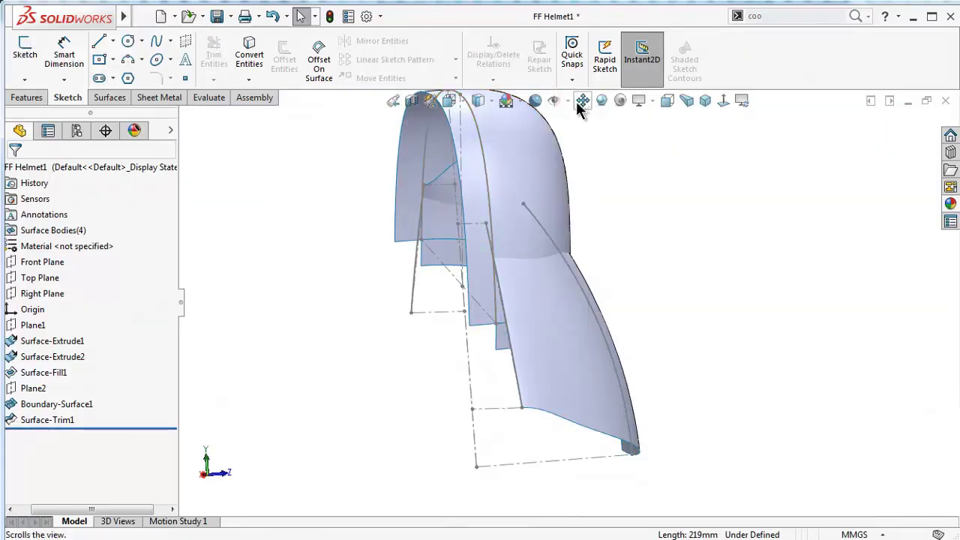
pyautogui.click(569, 102)
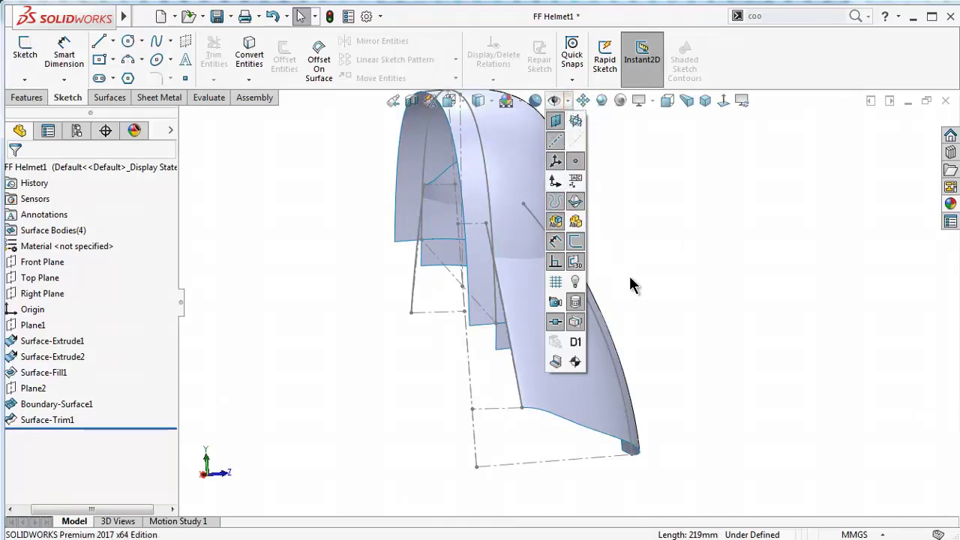
pyautogui.click(656, 248)
# Hide the three remaining construction sketches on the helmet and reorient the view
pyautogui.click(467, 366)
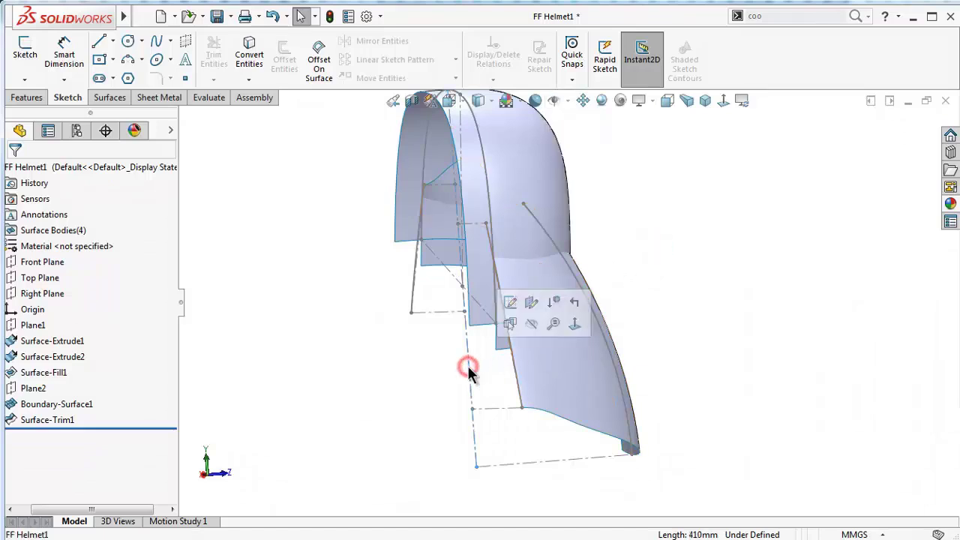
pyautogui.click(531, 325)
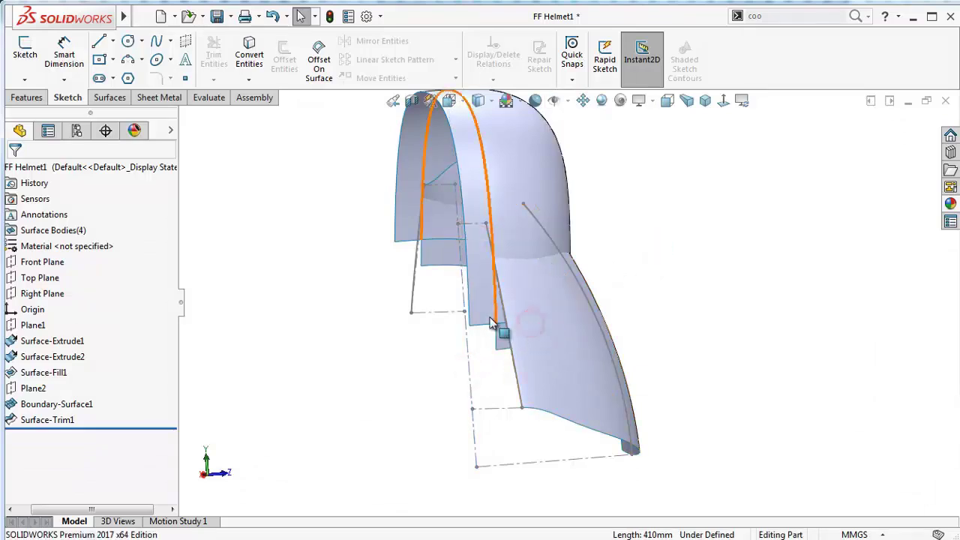
pyautogui.click(468, 345)
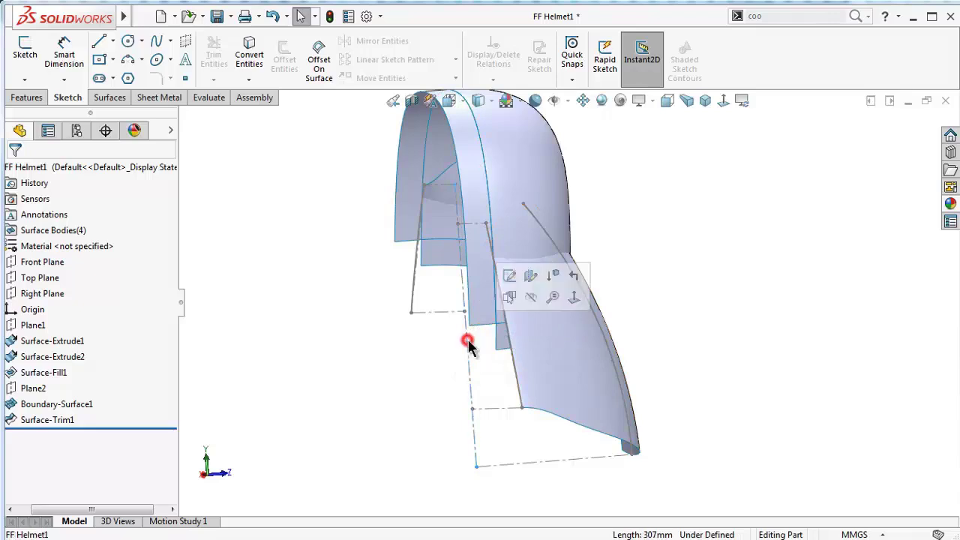
pyautogui.click(527, 298)
pyautogui.click(503, 467)
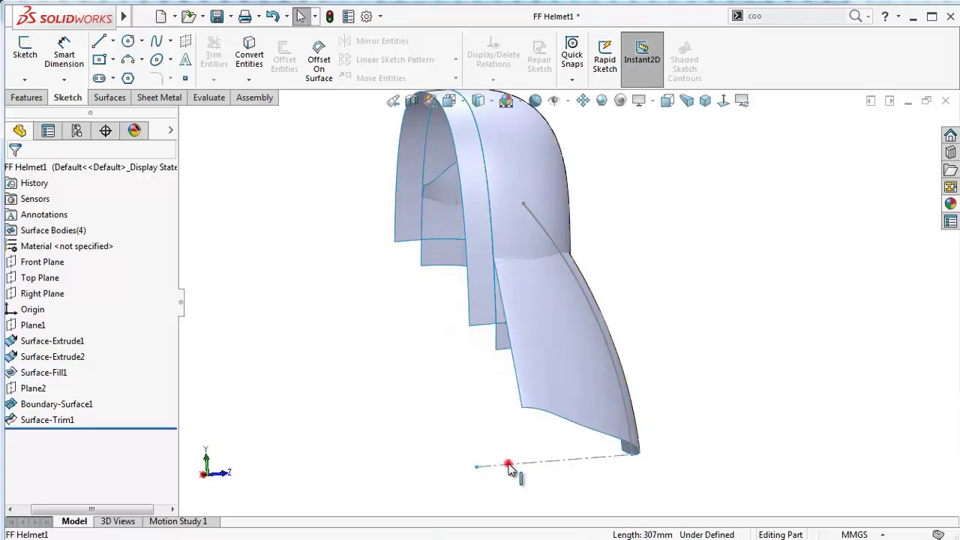
pyautogui.click(577, 423)
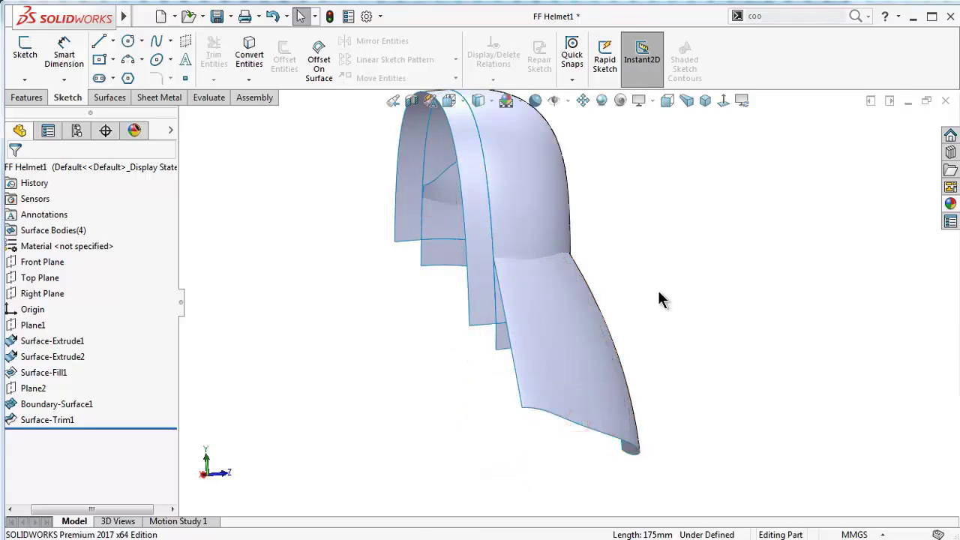
pyautogui.moveTo(661, 300); pyautogui.dragTo(615, 311, button='middle')
pyautogui.click(239, 267)
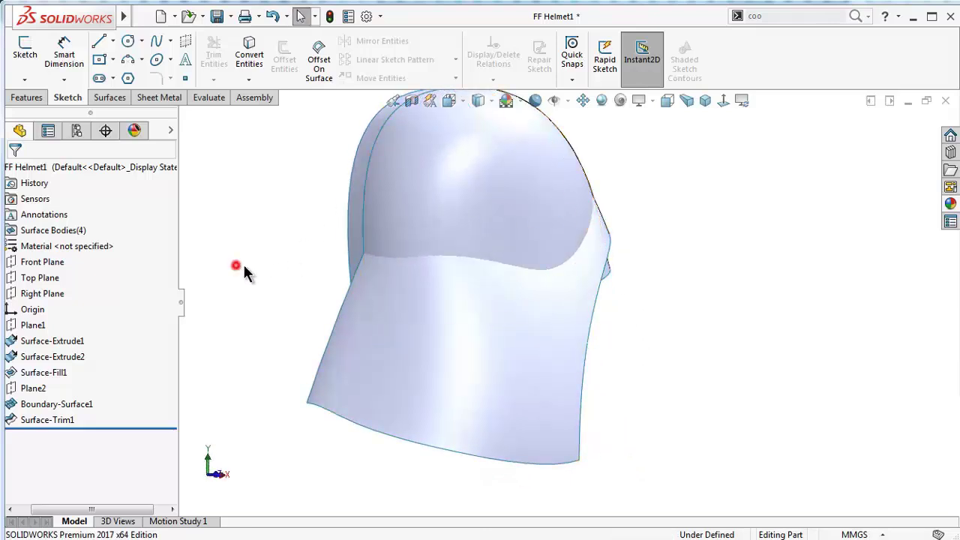
pyautogui.hotkey('ctrl', '7')
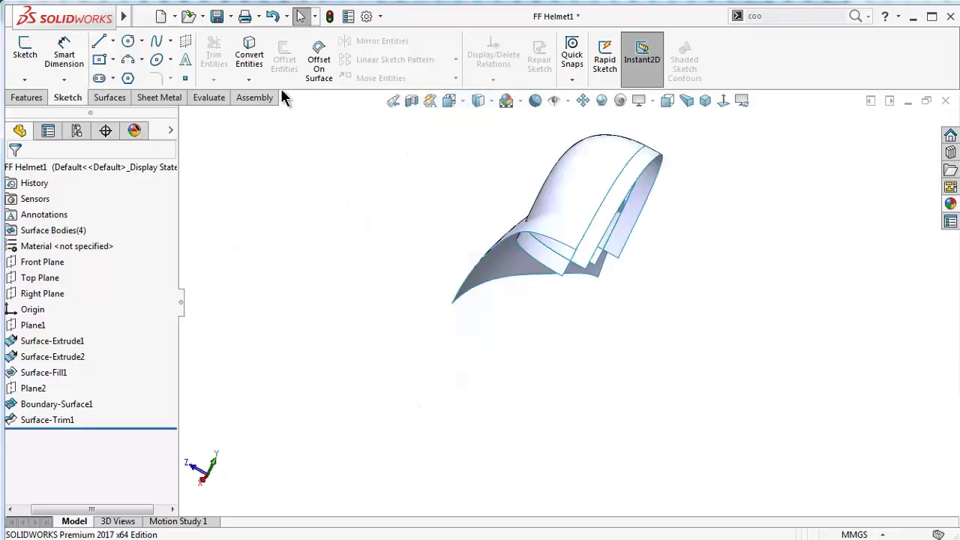
# Trim with Surface-Fill1, removing the inner piece Surface-Trim1-Trim0 to create Surface-Trim2
pyautogui.click(109, 98)
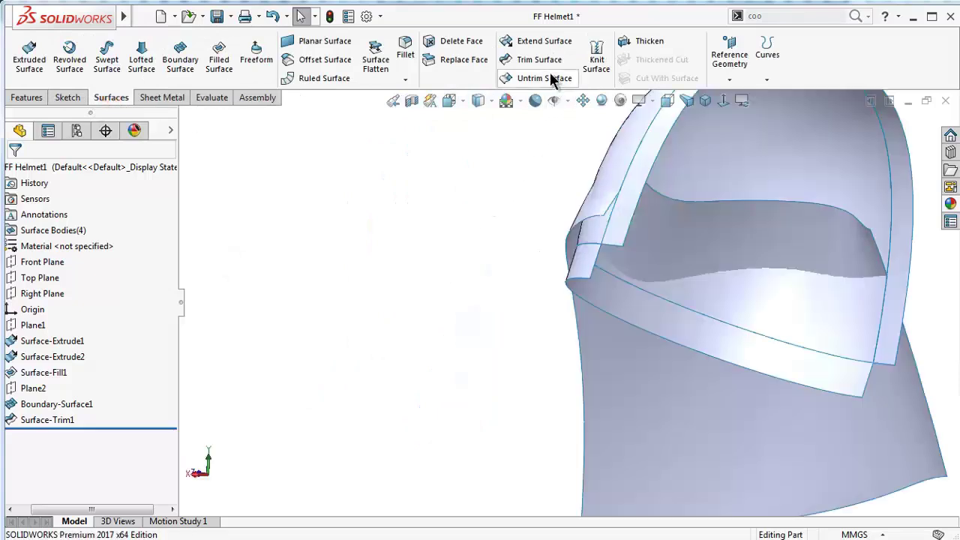
pyautogui.click(550, 69)
pyautogui.click(737, 240)
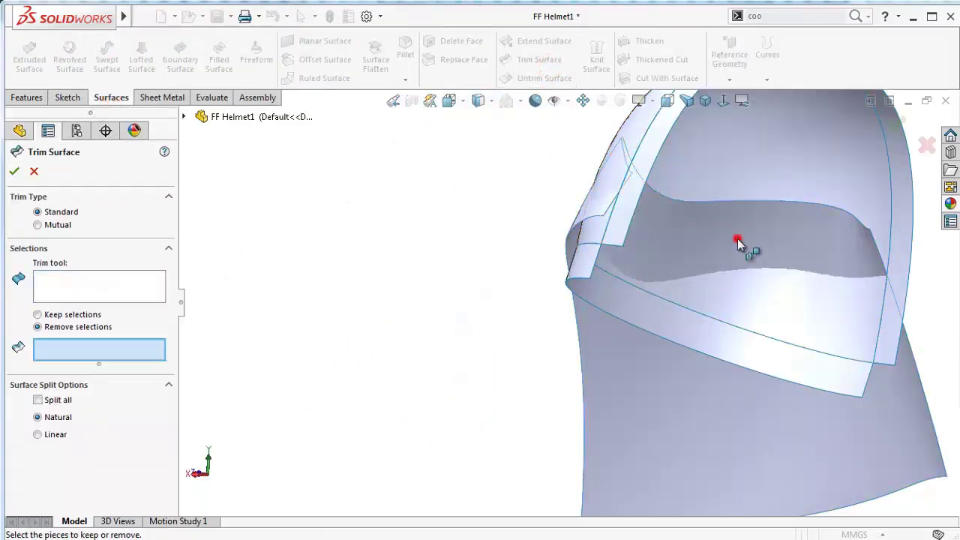
pyautogui.moveTo(406, 338); pyautogui.dragTo(428, 326, button='middle')
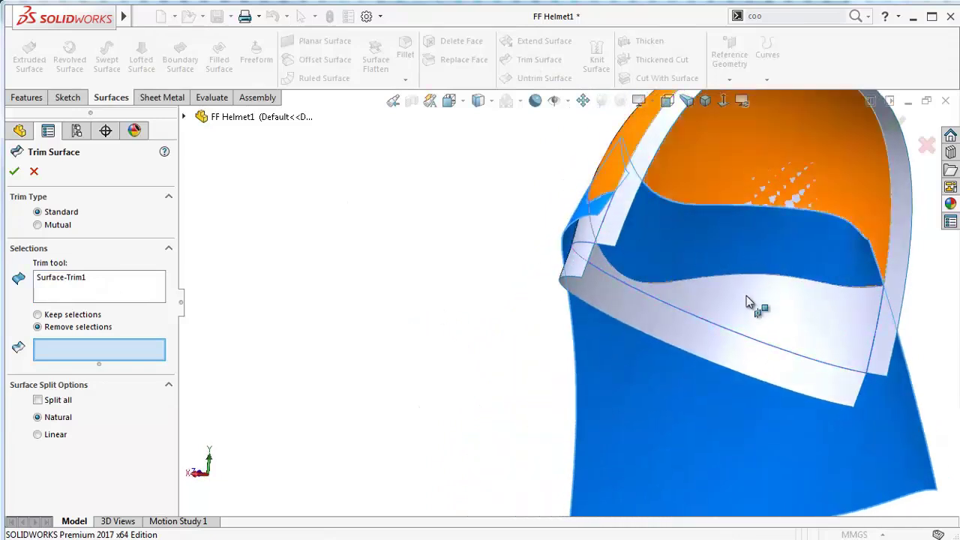
pyautogui.click(86, 283)
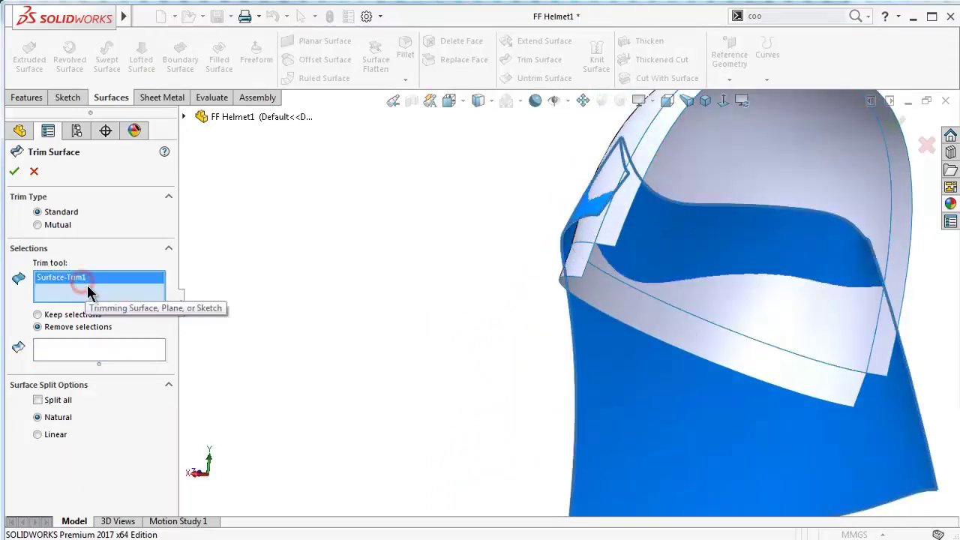
pyautogui.rightClick(104, 293)
pyautogui.click(123, 298)
pyautogui.click(739, 165)
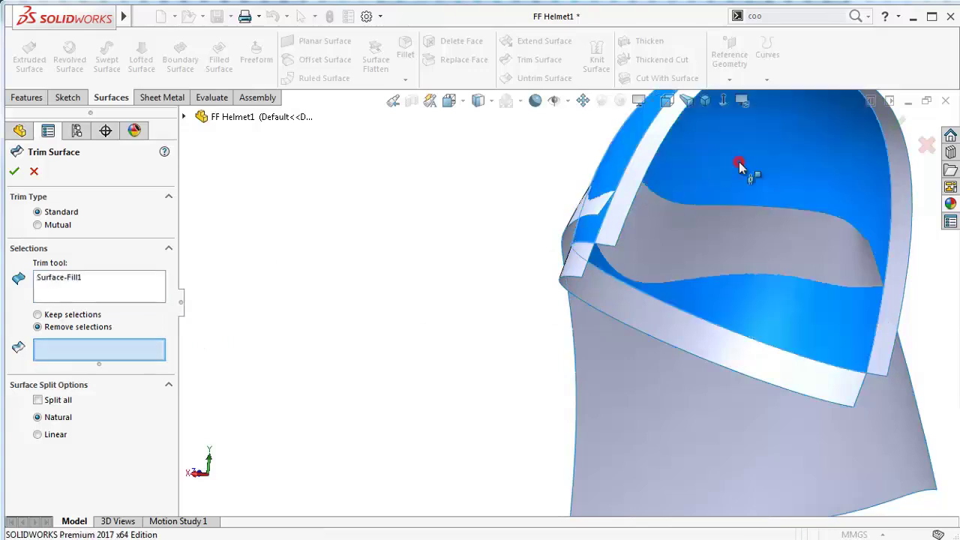
pyautogui.click(647, 245)
pyautogui.moveTo(535, 258)
pyautogui.mouseDown(button='middle')
pyautogui.moveTo(439, 283)
pyautogui.moveTo(262, 278)
pyautogui.mouseUp(button='middle')
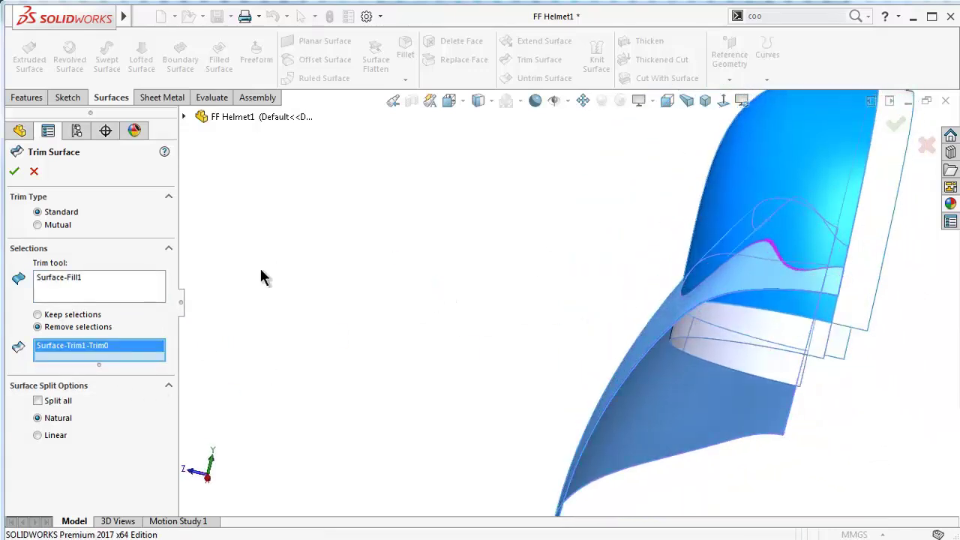
pyautogui.click(13, 171)
# Start an Offset Surface of Surface-Trim2
pyautogui.moveTo(650, 341)
pyautogui.mouseDown(button='middle')
pyautogui.moveTo(686, 332)
pyautogui.moveTo(686, 306)
pyautogui.moveTo(766, 175)
pyautogui.moveTo(788, 365)
pyautogui.moveTo(739, 366)
pyautogui.moveTo(720, 398)
pyautogui.moveTo(553, 400)
pyautogui.moveTo(510, 440)
pyautogui.moveTo(532, 510)
pyautogui.moveTo(563, 525)
pyautogui.moveTo(614, 390)
pyautogui.mouseUp(button='middle')
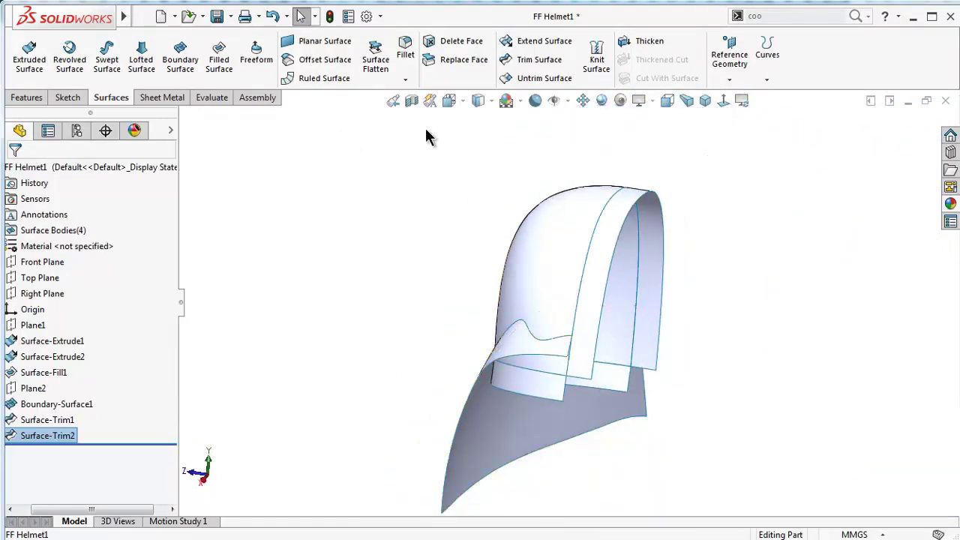
pyautogui.moveTo(429, 146)
pyautogui.mouseDown(button='middle')
pyautogui.moveTo(297, 335)
pyautogui.moveTo(286, 338)
pyautogui.mouseUp(button='middle')
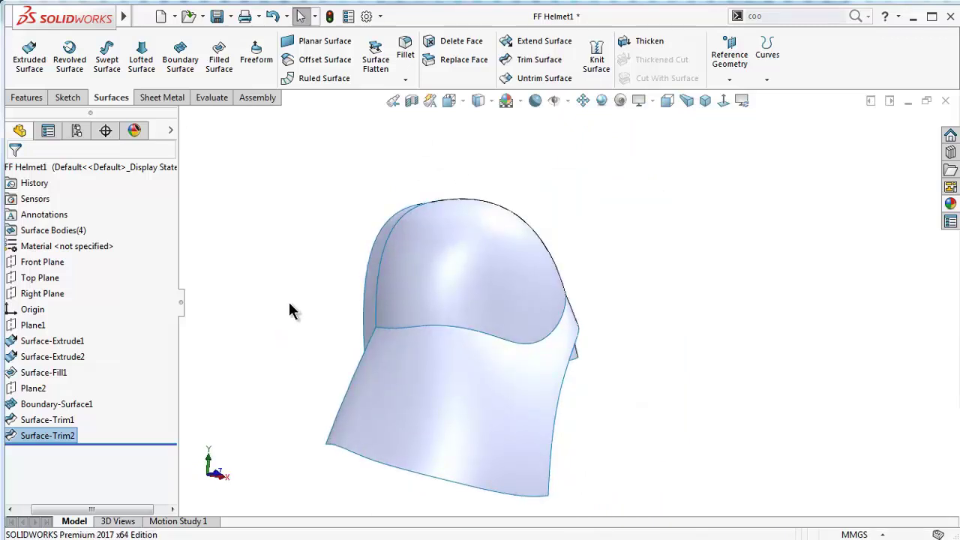
pyautogui.click(325, 60)
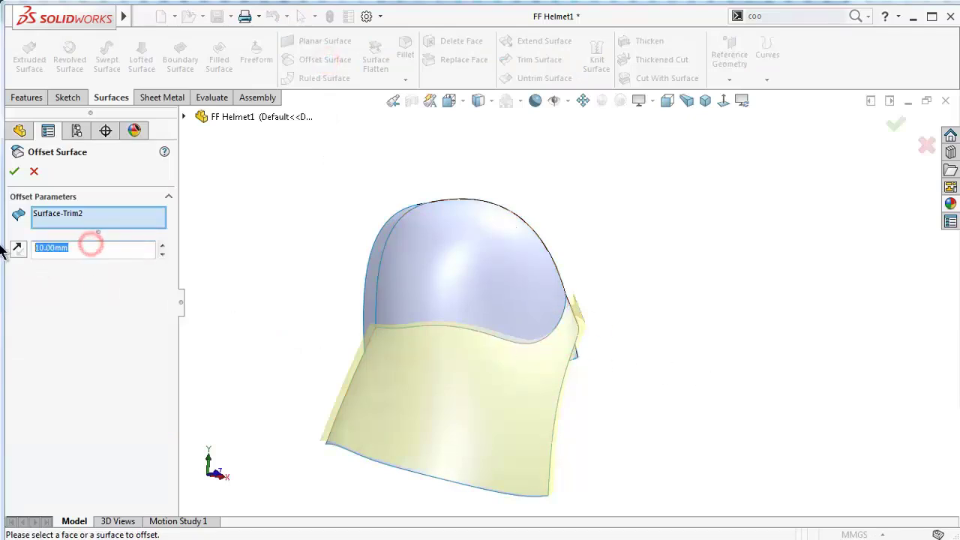
pyautogui.write('0')
# Offset Surface-Trim2 by 0 mm, excluding the dome face, to create Surface-Offset1
pyautogui.click(278, 274)
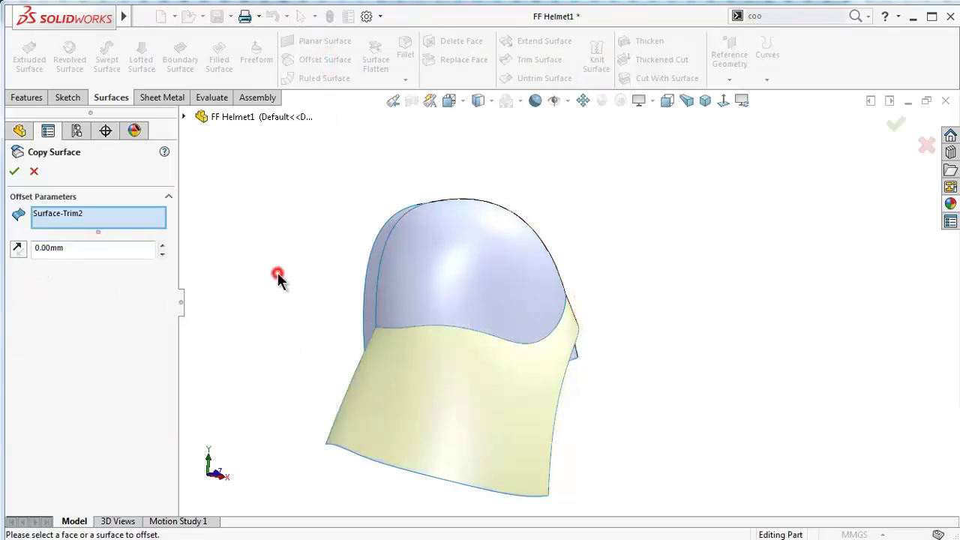
pyautogui.click(481, 287)
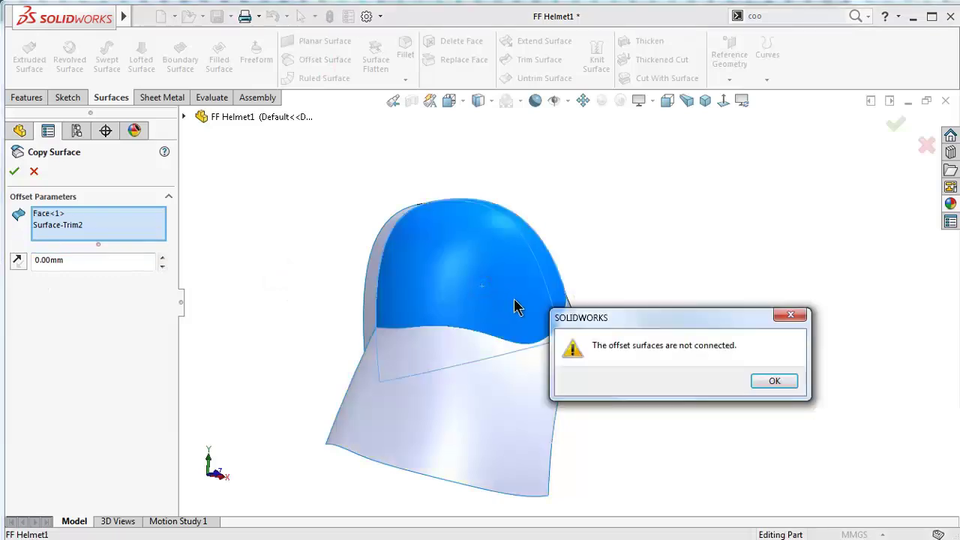
pyautogui.click(773, 382)
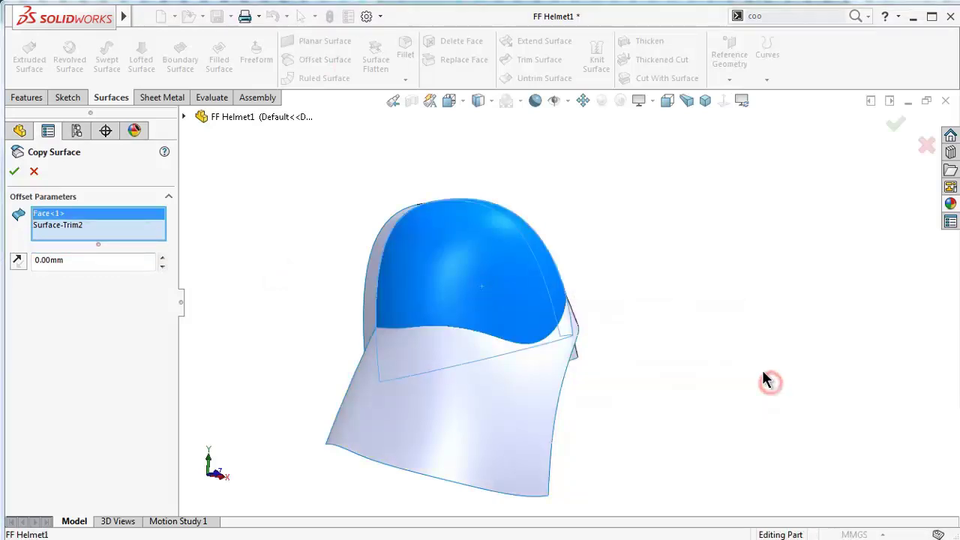
pyautogui.rightClick(69, 222)
pyautogui.click(95, 244)
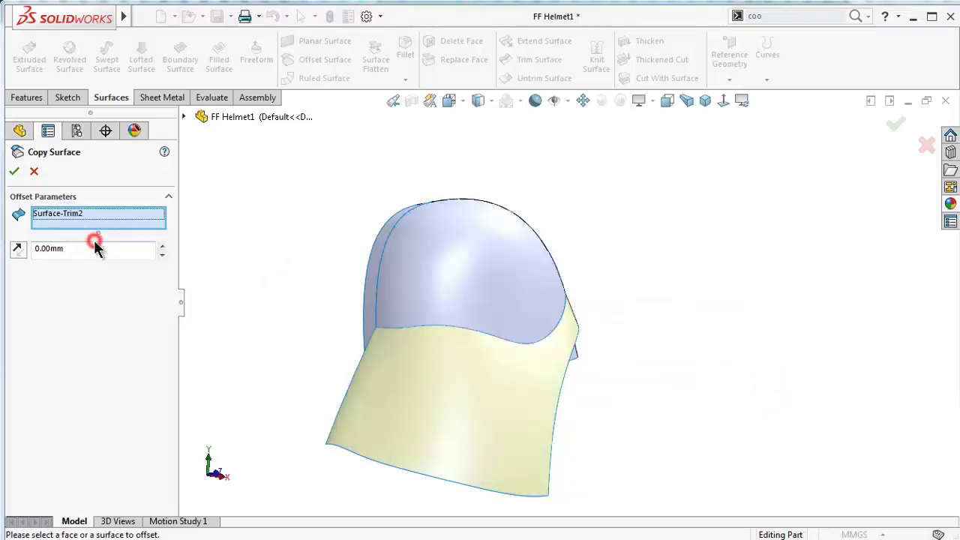
pyautogui.click(14, 174)
pyautogui.moveTo(690, 355)
pyautogui.mouseDown(button='middle')
pyautogui.moveTo(638, 328)
pyautogui.moveTo(586, 360)
pyautogui.mouseUp(button='middle')
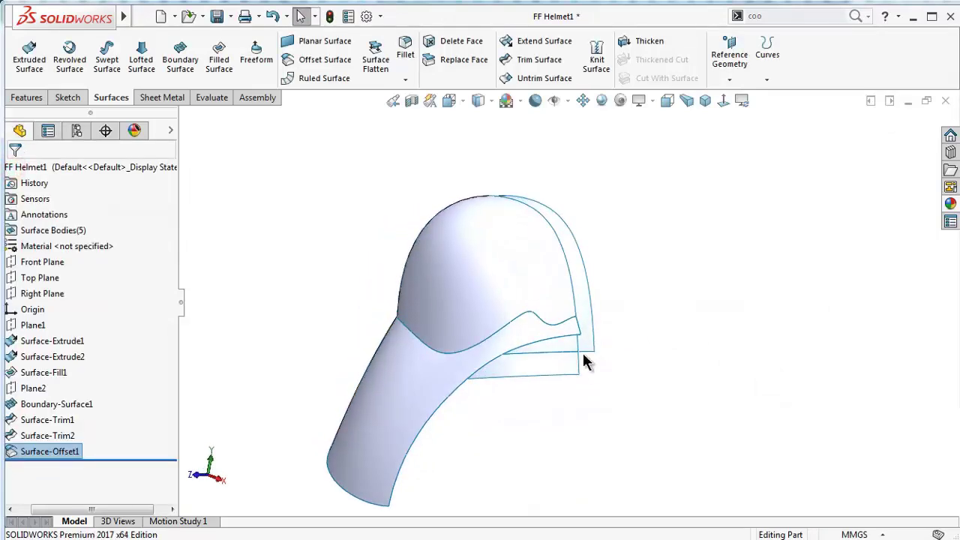
pyautogui.click(488, 285)
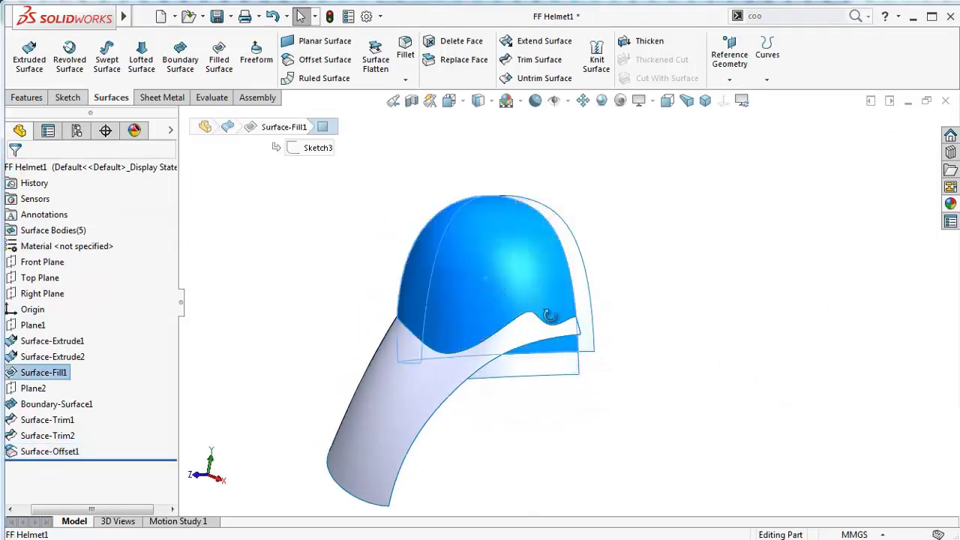
# Orbit and zoom around the helmet to inspect its surfaces from several angles
pyautogui.moveTo(540, 315)
pyautogui.mouseDown(button='middle')
pyautogui.moveTo(524, 230)
pyautogui.moveTo(502, 262)
pyautogui.moveTo(511, 259)
pyautogui.moveTo(487, 214)
pyautogui.moveTo(489, 247)
pyautogui.moveTo(499, 237)
pyautogui.moveTo(498, 368)
pyautogui.moveTo(504, 363)
pyautogui.mouseUp(button='middle')
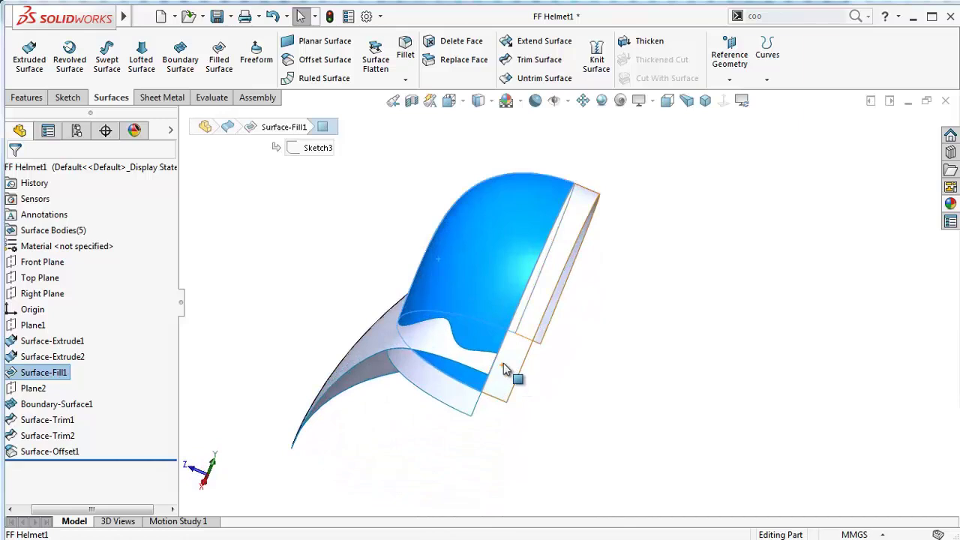
pyautogui.scroll(-3, 503, 363)
pyautogui.moveTo(572, 411)
pyautogui.mouseDown(button='middle')
pyautogui.moveTo(579, 333)
pyautogui.moveTo(579, 394)
pyautogui.mouseUp(button='middle')
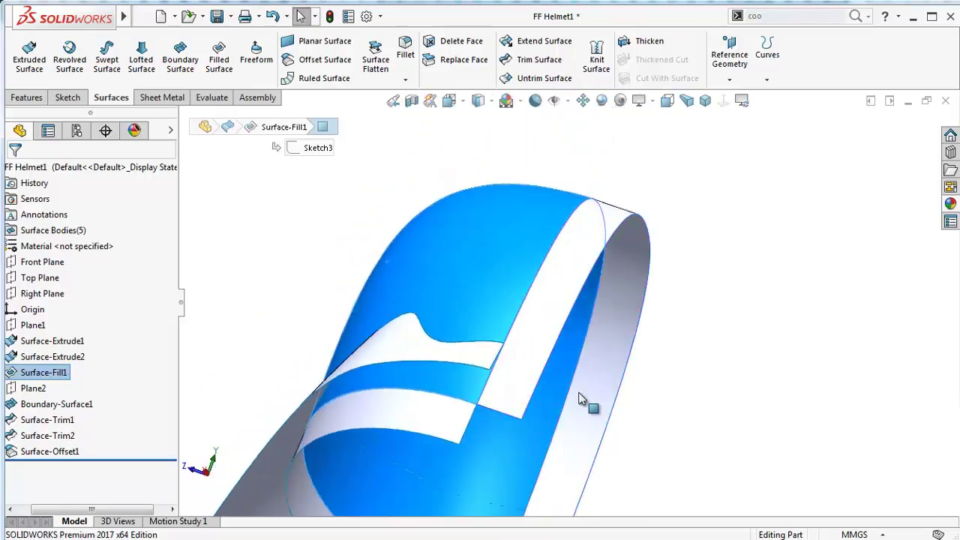
pyautogui.scroll(2, 668, 421)
pyautogui.moveTo(679, 421); pyautogui.dragTo(671, 444, button='middle')
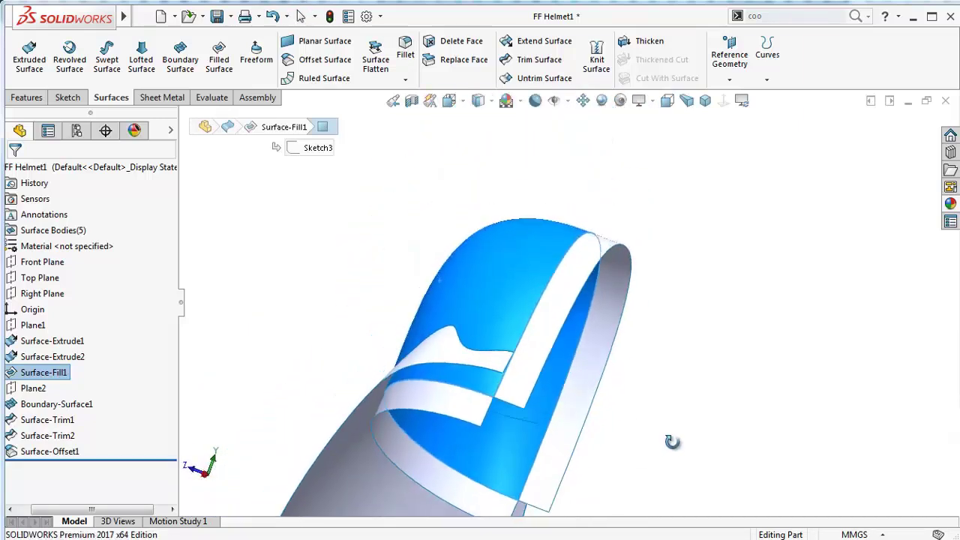
pyautogui.moveTo(606, 330); pyautogui.dragTo(637, 322, button='middle')
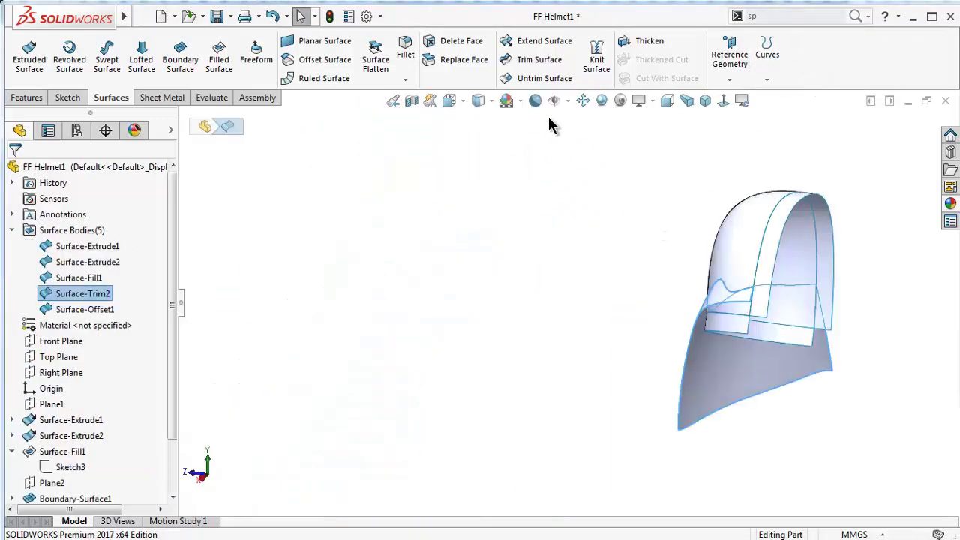
# Trim the dome fill with Surface-Trim2, marking its orange piece for removal
pyautogui.click(544, 60)
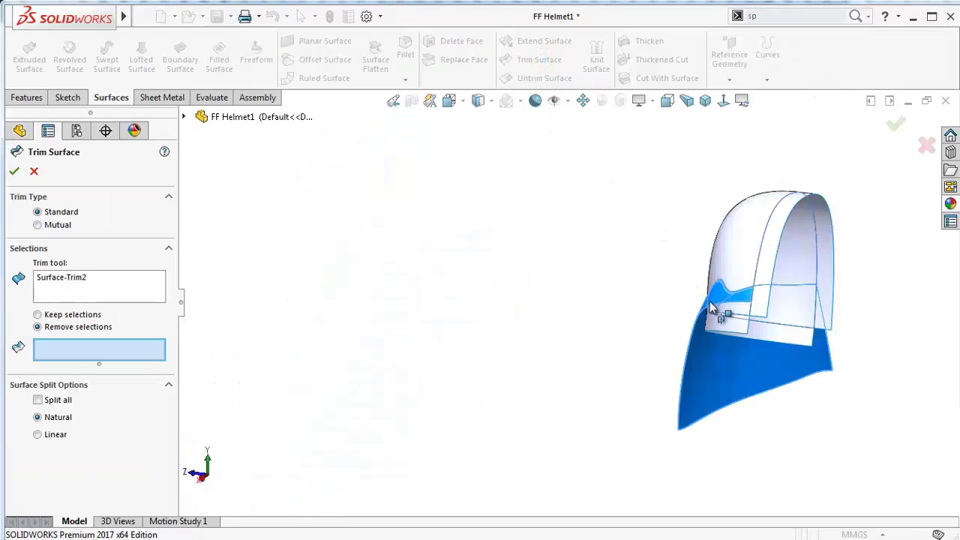
pyautogui.moveTo(384, 325)
pyautogui.mouseDown(button='middle')
pyautogui.moveTo(385, 293)
pyautogui.moveTo(360, 298)
pyautogui.mouseUp(button='middle')
pyautogui.moveTo(614, 315)
pyautogui.mouseDown(button='middle')
pyautogui.moveTo(566, 288)
pyautogui.moveTo(609, 281)
pyautogui.mouseUp(button='middle')
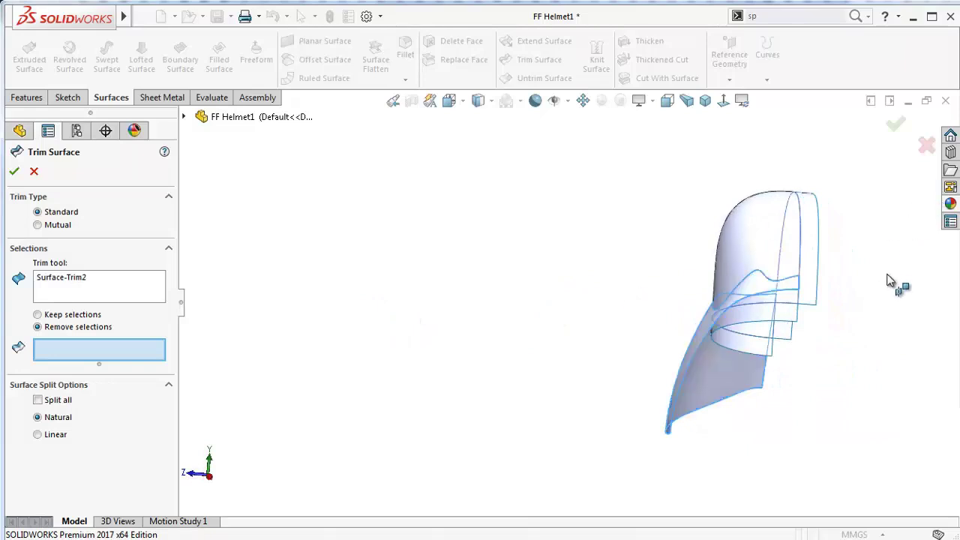
pyautogui.moveTo(868, 278)
pyautogui.mouseDown(button='middle')
pyautogui.moveTo(788, 281)
pyautogui.moveTo(760, 303)
pyautogui.moveTo(812, 312)
pyautogui.mouseUp(button='middle')
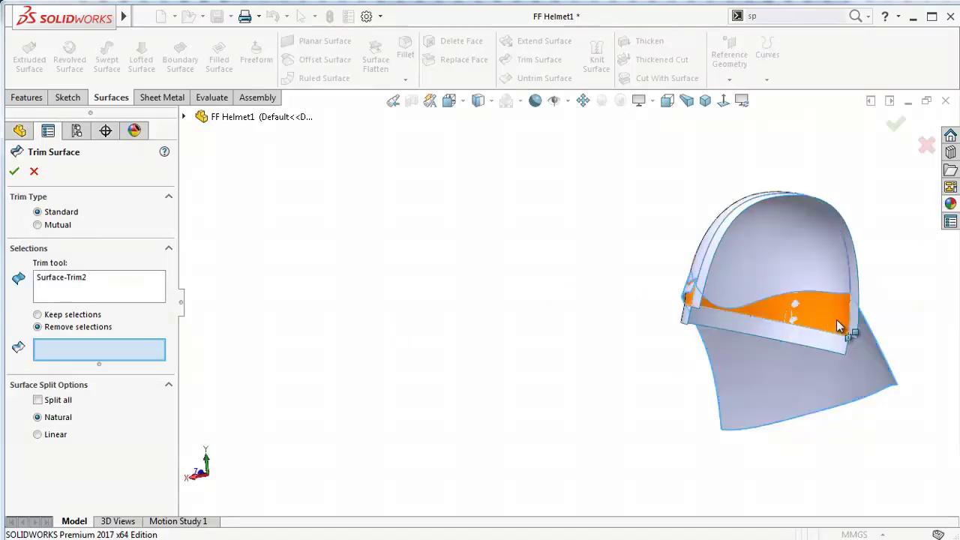
pyautogui.click(839, 325)
pyautogui.moveTo(788, 324)
pyautogui.mouseDown(button='middle')
pyautogui.moveTo(639, 307)
pyautogui.moveTo(666, 292)
pyautogui.moveTo(670, 322)
pyautogui.moveTo(698, 323)
pyautogui.mouseUp(button='middle')
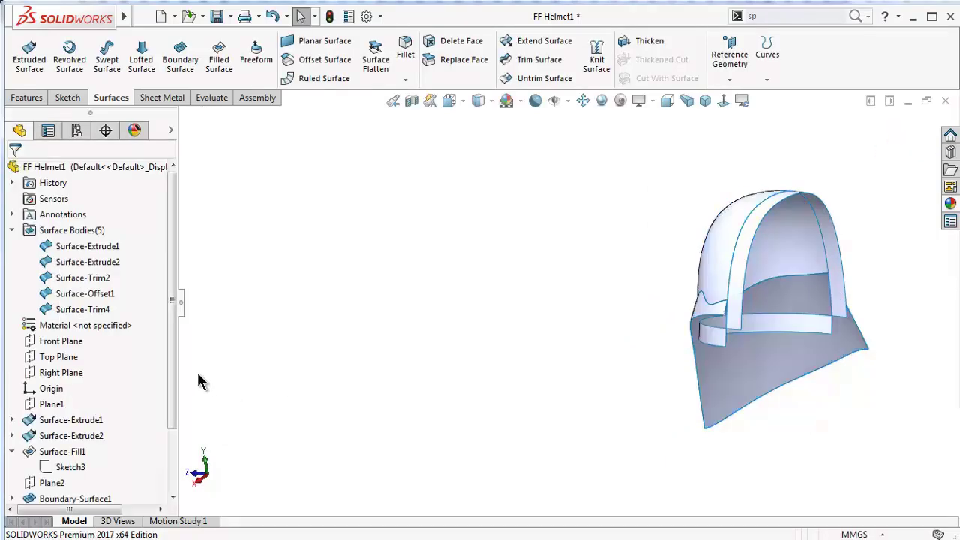
# Review the Surface-Trim1 definition and accept it unchanged
pyautogui.scroll(-5, 200, 380)
pyautogui.scroll(-3, 155, 414)
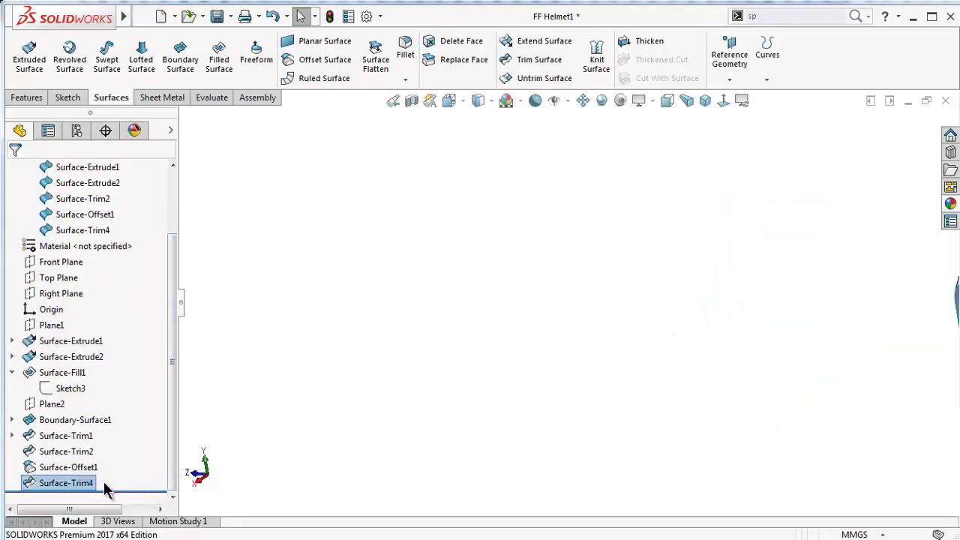
pyautogui.click(90, 453)
pyautogui.scroll(2, 750, 282)
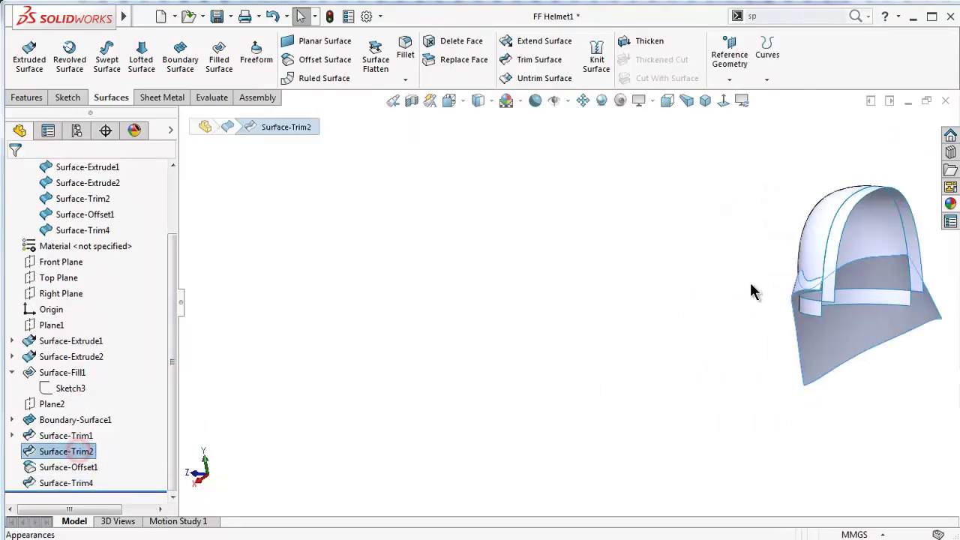
pyautogui.scroll(2, 776, 274)
pyautogui.moveTo(760, 292)
pyautogui.mouseDown(button='middle')
pyautogui.moveTo(784, 246)
pyautogui.moveTo(828, 210)
pyautogui.moveTo(823, 270)
pyautogui.moveTo(773, 343)
pyautogui.moveTo(743, 413)
pyautogui.moveTo(675, 436)
pyautogui.moveTo(641, 405)
pyautogui.moveTo(615, 413)
pyautogui.mouseUp(button='middle')
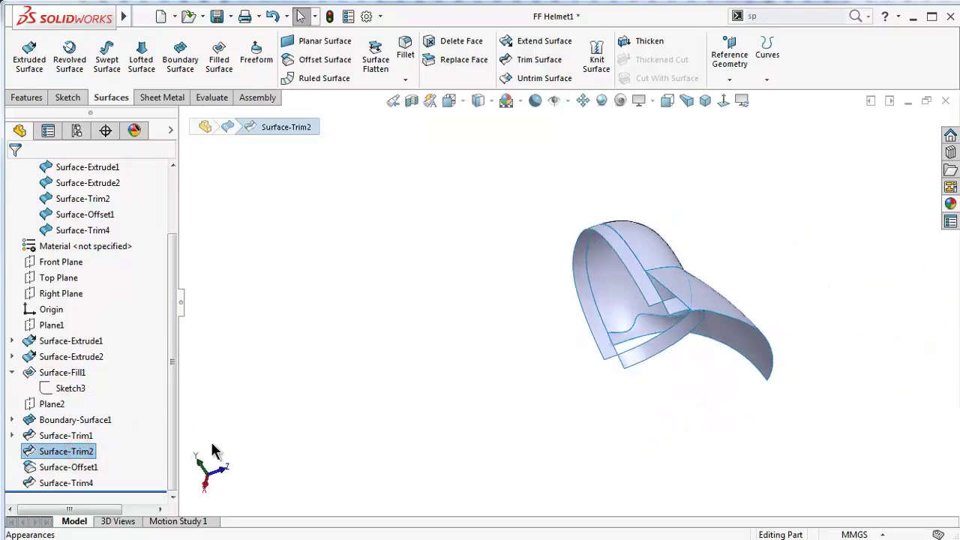
pyautogui.click(60, 436)
pyautogui.click(77, 397)
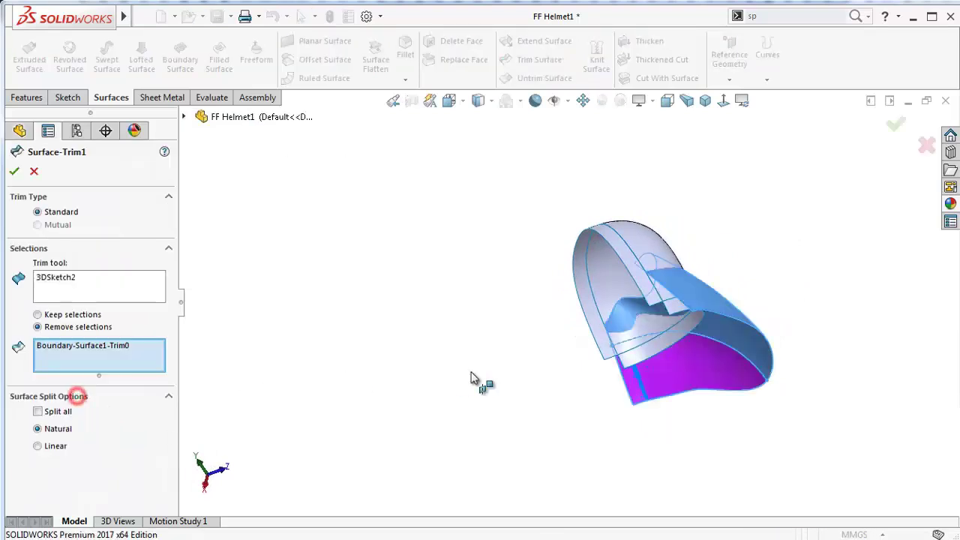
pyautogui.moveTo(648, 328)
pyautogui.mouseDown(button='middle')
pyautogui.moveTo(536, 423)
pyautogui.moveTo(467, 442)
pyautogui.moveTo(486, 441)
pyautogui.mouseUp(button='middle')
pyautogui.click(896, 125)
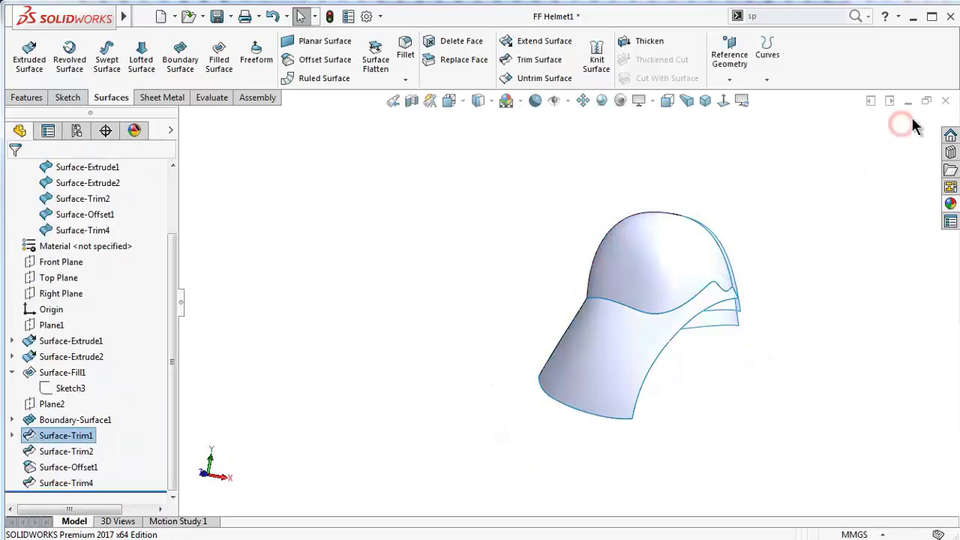
# Reopen the Surface-Trim2 definition to see its tool and removed piece
pyautogui.click(73, 451)
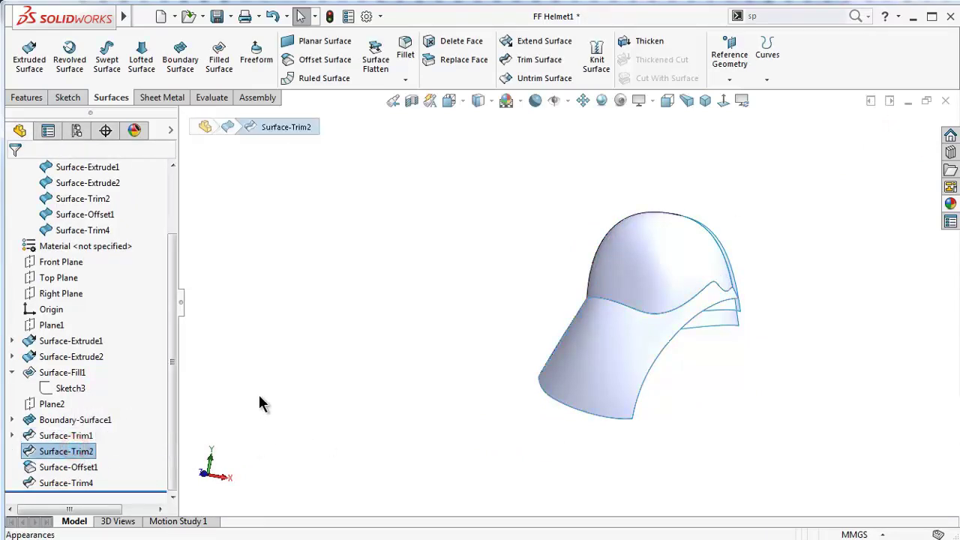
pyautogui.click(42, 469)
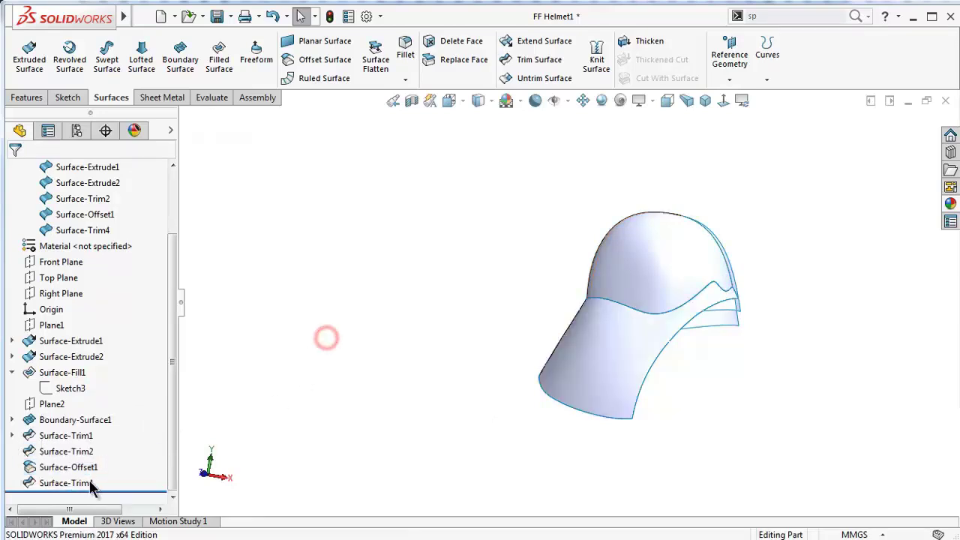
pyautogui.click(53, 451)
pyautogui.click(60, 415)
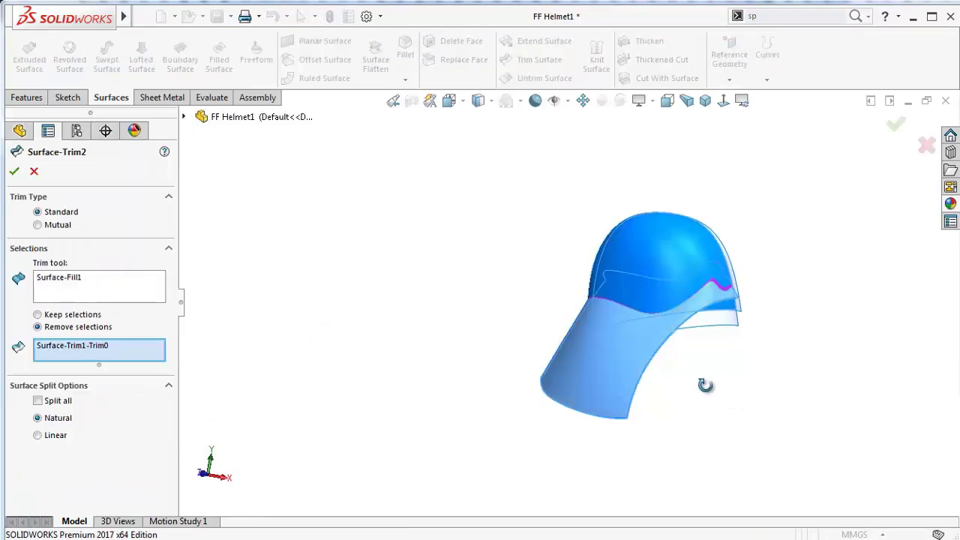
# Check Surface-Trim4's tool Surface-Trim2 and removed piece Surface-Fill1-Trim0, then accept it
pyautogui.moveTo(705, 385)
pyautogui.mouseDown(button='middle')
pyautogui.moveTo(528, 269)
pyautogui.moveTo(547, 289)
pyautogui.moveTo(266, 306)
pyautogui.mouseUp(button='middle')
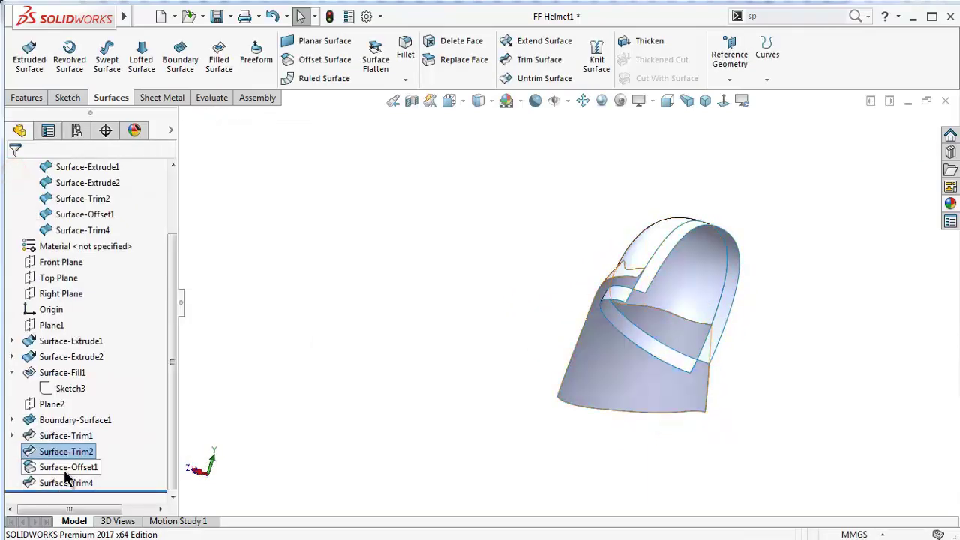
pyautogui.click(65, 470)
pyautogui.moveTo(350, 353)
pyautogui.mouseDown(button='middle')
pyautogui.moveTo(448, 395)
pyautogui.moveTo(381, 452)
pyautogui.mouseUp(button='middle')
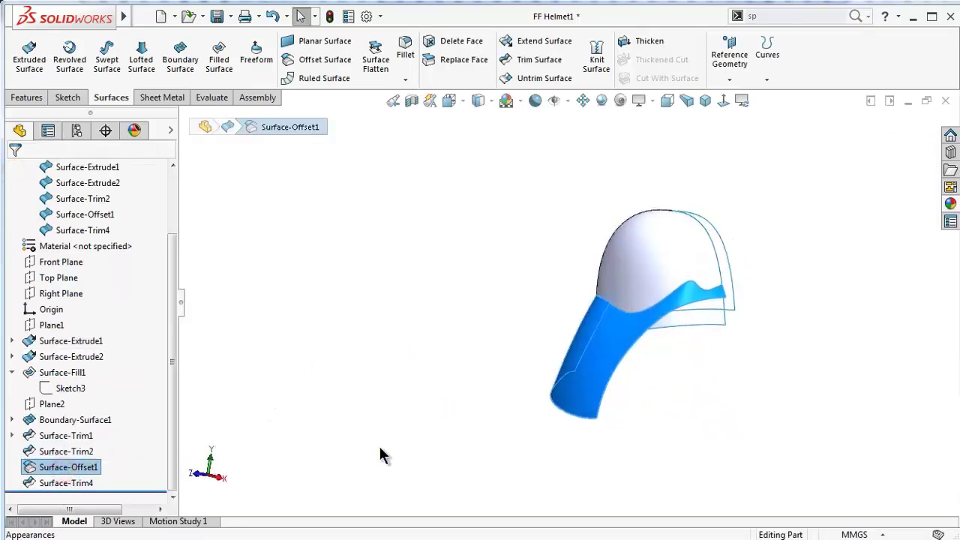
pyautogui.click(69, 483)
pyautogui.click(82, 442)
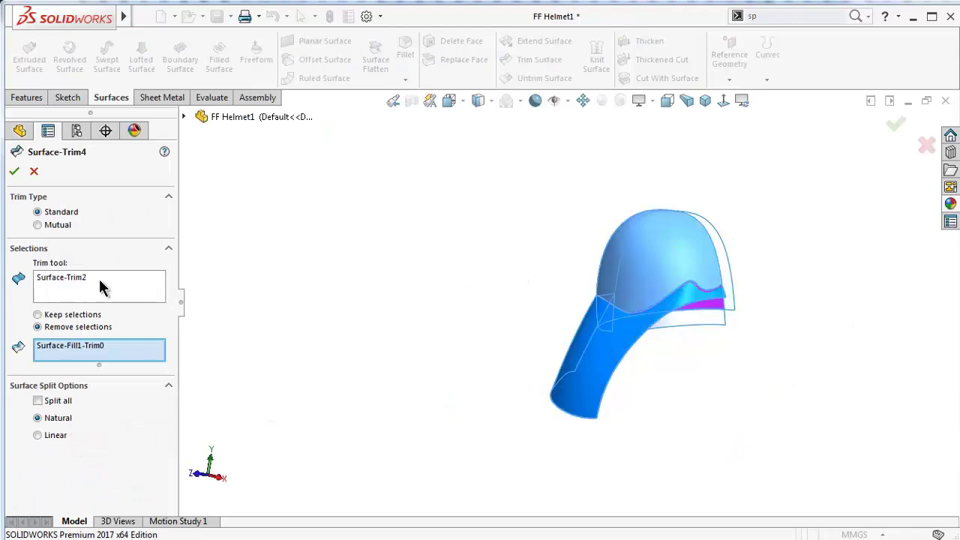
pyautogui.click(68, 275)
pyautogui.moveTo(512, 345)
pyautogui.mouseDown(button='middle')
pyautogui.moveTo(740, 439)
pyautogui.moveTo(691, 383)
pyautogui.mouseUp(button='middle')
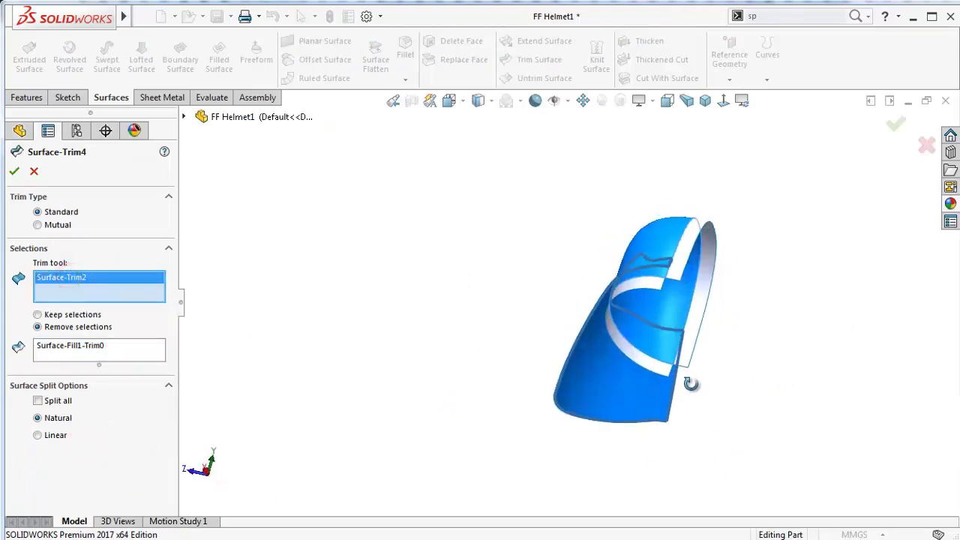
pyautogui.click(95, 350)
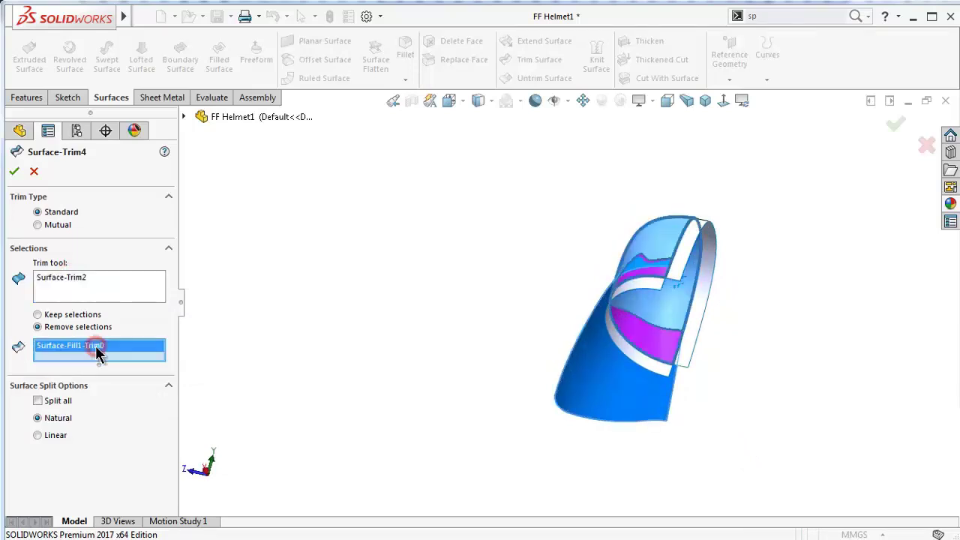
pyautogui.moveTo(723, 342)
pyautogui.mouseDown(button='middle')
pyautogui.moveTo(620, 375)
pyautogui.moveTo(593, 367)
pyautogui.moveTo(597, 352)
pyautogui.moveTo(615, 343)
pyautogui.moveTo(784, 382)
pyautogui.moveTo(845, 425)
pyautogui.mouseUp(button='middle')
pyautogui.click(894, 125)
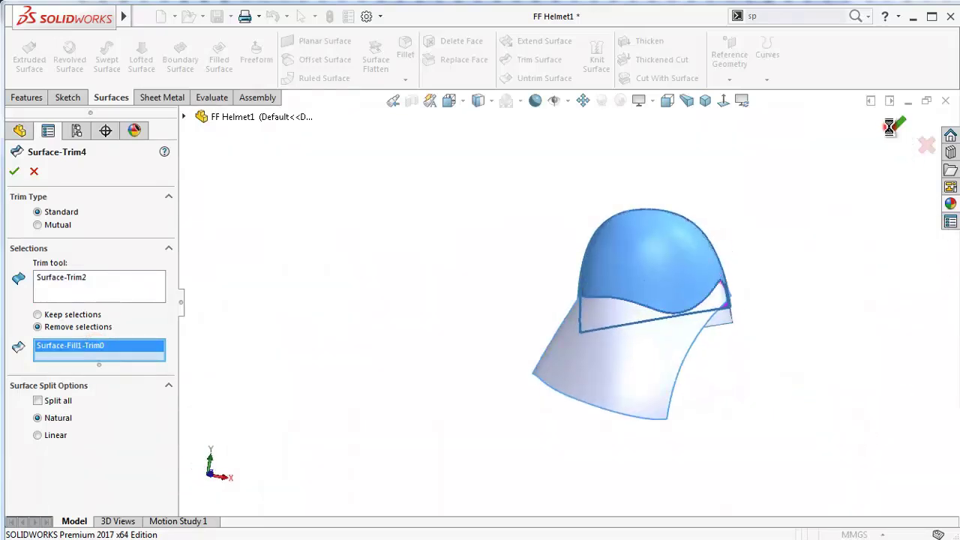
pyautogui.moveTo(751, 264)
pyautogui.mouseDown(button='middle')
pyautogui.moveTo(690, 262)
pyautogui.moveTo(677, 274)
pyautogui.moveTo(568, 293)
pyautogui.mouseUp(button='middle')
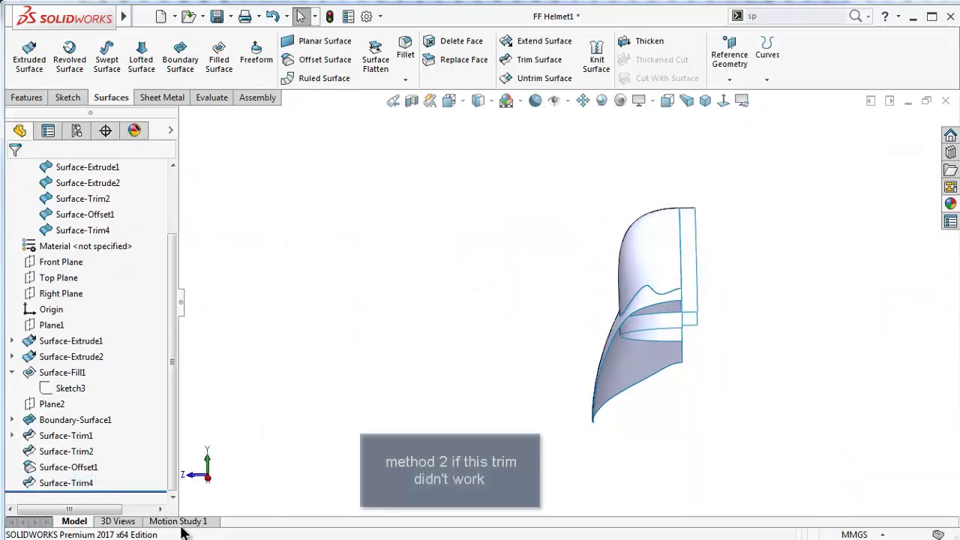
# Suppress Surface-Trim4 and select the restored Surface-Fill1 dome
pyautogui.click(86, 485)
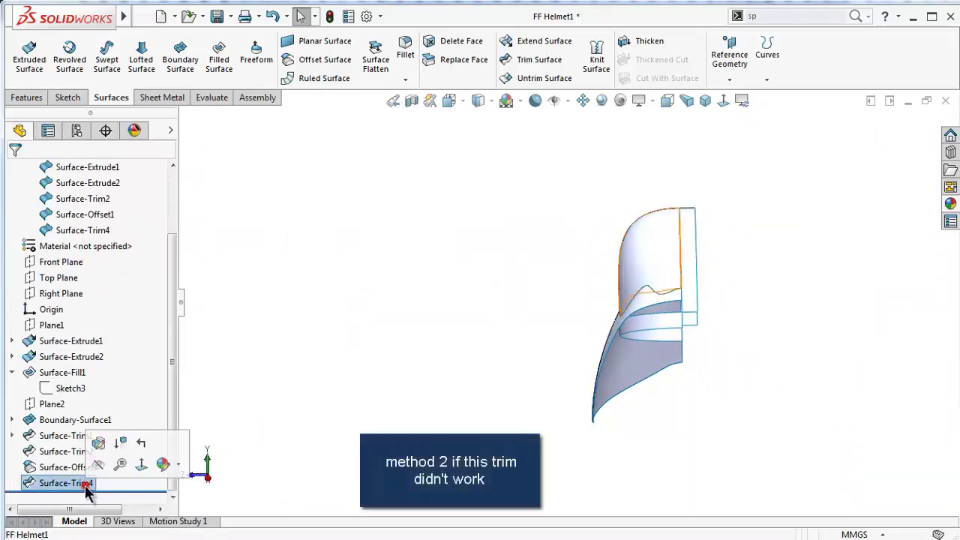
pyautogui.click(121, 451)
pyautogui.moveTo(547, 392)
pyautogui.mouseDown(button='middle')
pyautogui.moveTo(676, 342)
pyautogui.moveTo(796, 367)
pyautogui.moveTo(665, 358)
pyautogui.mouseUp(button='middle')
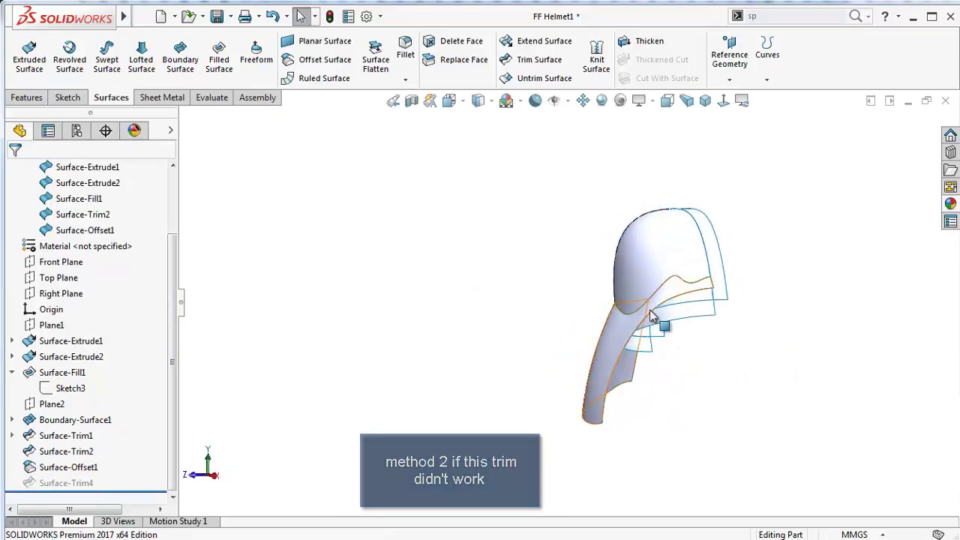
pyautogui.click(629, 262)
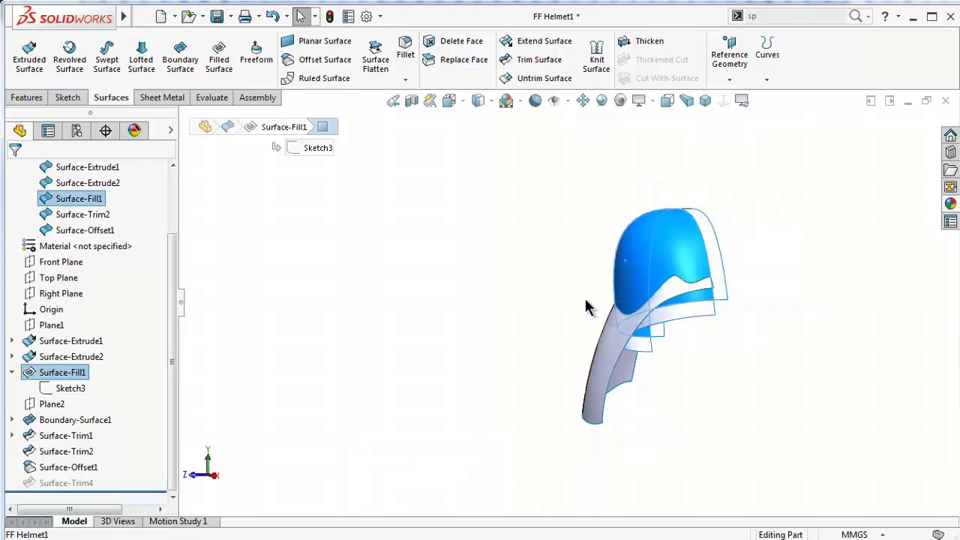
# Create Surface-Offset3, a 0 mm offset copy of the dome face
pyautogui.click(325, 61)
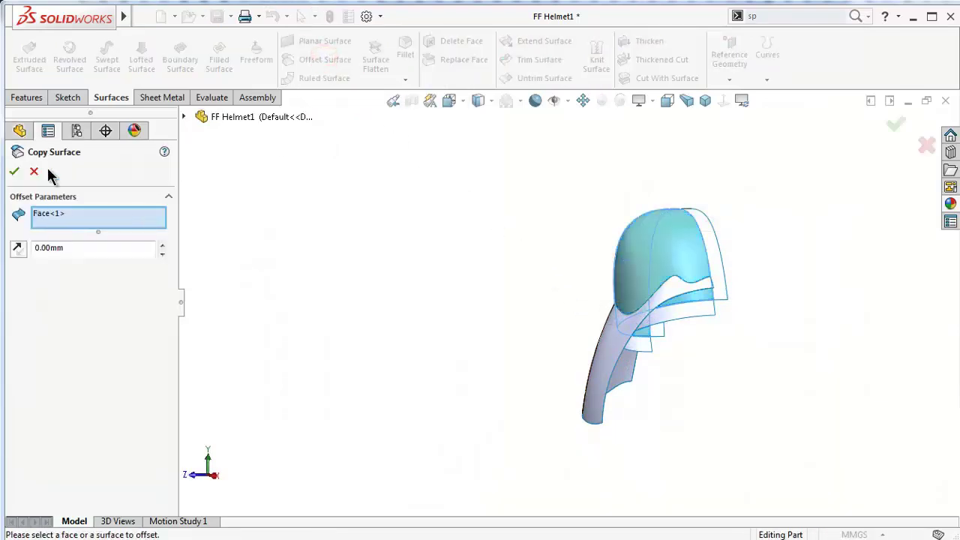
pyautogui.click(14, 171)
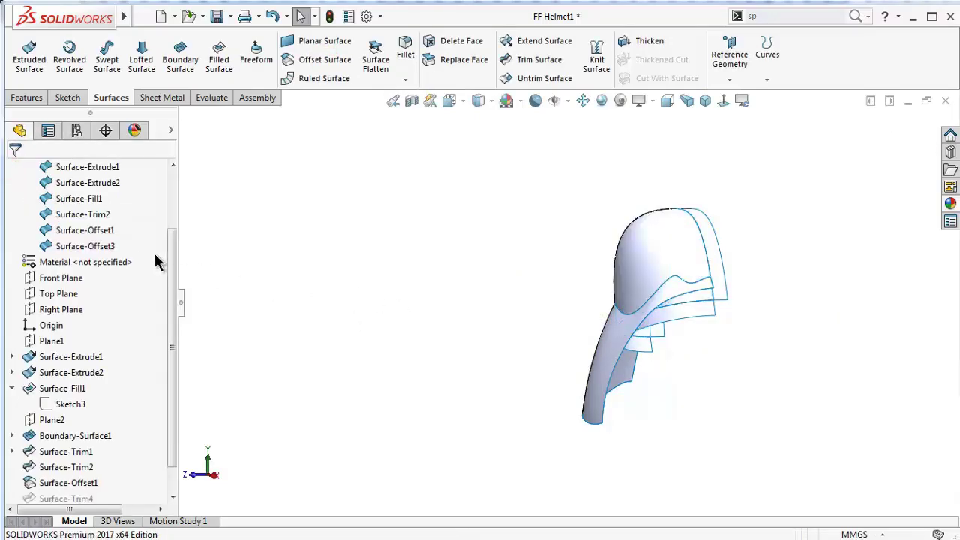
pyautogui.moveTo(173, 253); pyautogui.dragTo(174, 229)
# Hide the four original bodies, Surface-Extrude1 through Surface-Trim2
pyautogui.click(113, 201)
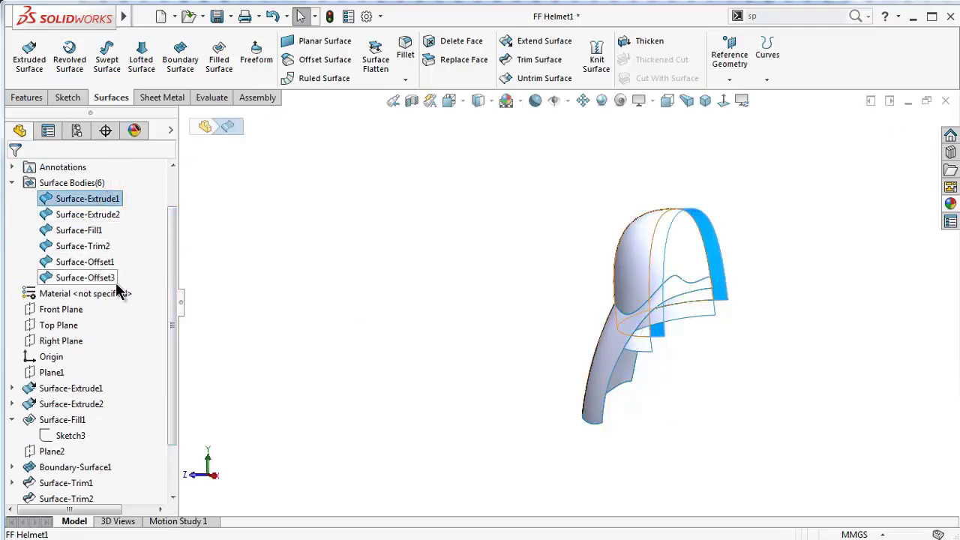
pyautogui.keyDown('shift'); pyautogui.click(106, 248); pyautogui.keyUp('shift')
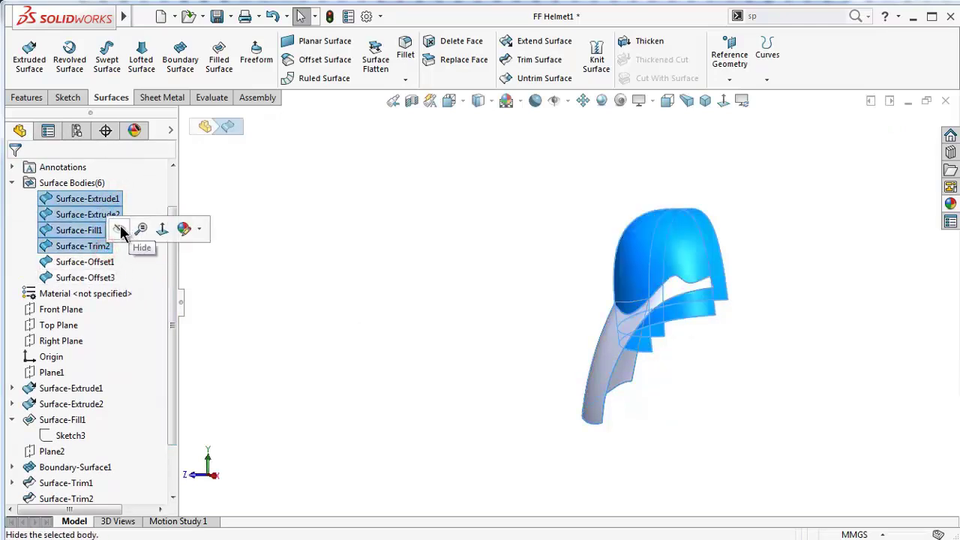
pyautogui.click(138, 228)
pyautogui.click(437, 297)
pyautogui.moveTo(791, 387)
pyautogui.mouseDown(button='middle')
pyautogui.moveTo(667, 373)
pyautogui.moveTo(734, 384)
pyautogui.mouseUp(button='middle')
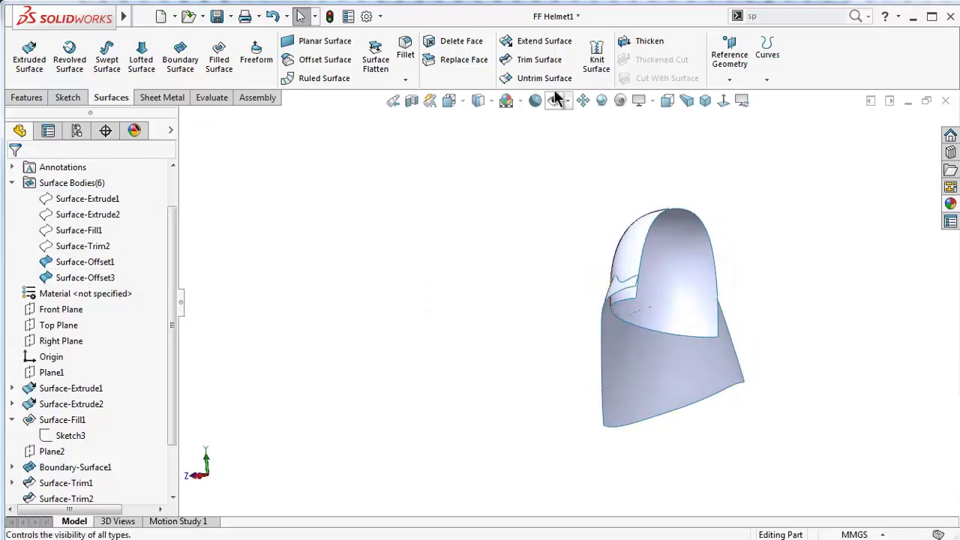
# Trim the dome copy using Surface-Offset1 as the tool, removing the unwanted piece to create Surface-Trim5
pyautogui.click(539, 61)
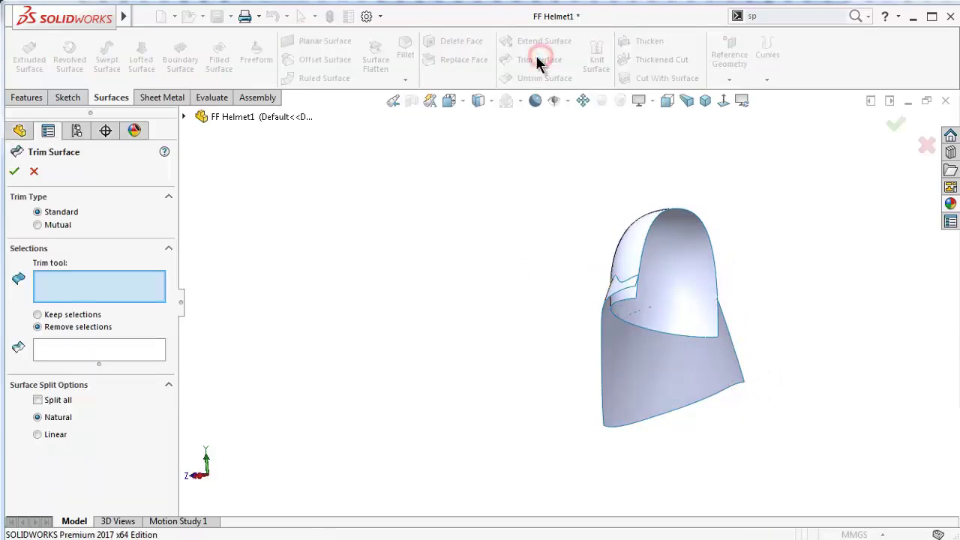
pyautogui.moveTo(480, 281); pyautogui.dragTo(653, 257, button='middle')
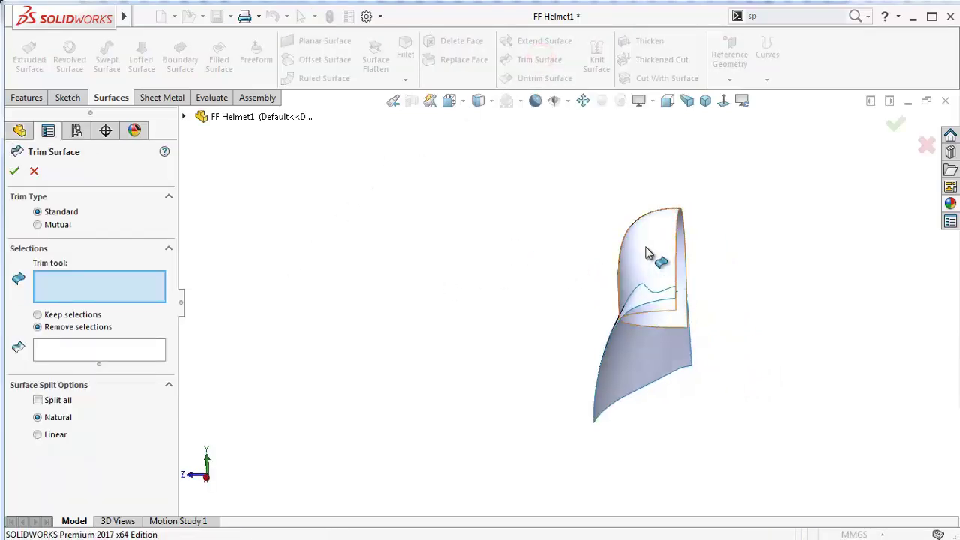
pyautogui.click(651, 254)
pyautogui.moveTo(658, 328)
pyautogui.mouseDown(button='middle')
pyautogui.moveTo(725, 349)
pyautogui.moveTo(697, 331)
pyautogui.mouseUp(button='middle')
pyautogui.click(726, 305)
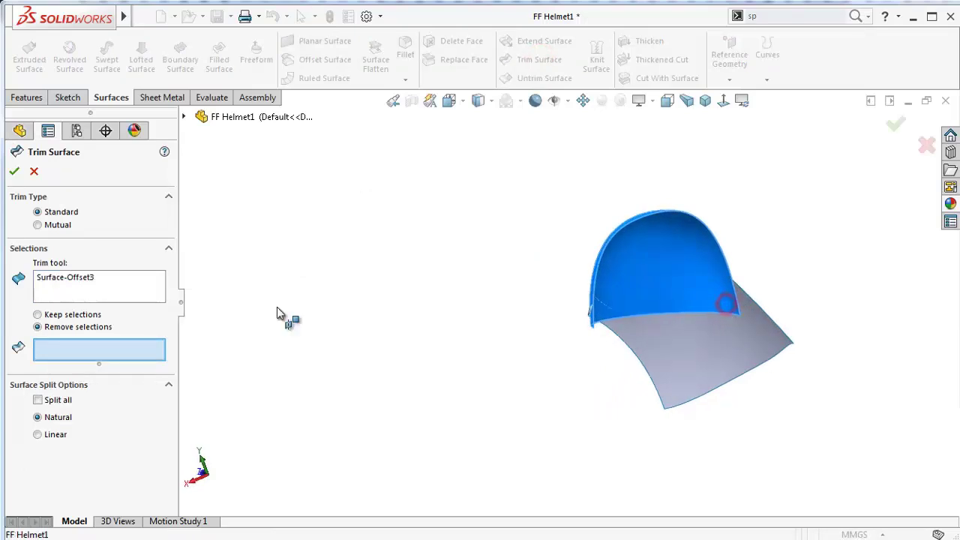
pyautogui.rightClick(135, 293)
pyautogui.click(176, 298)
pyautogui.click(697, 329)
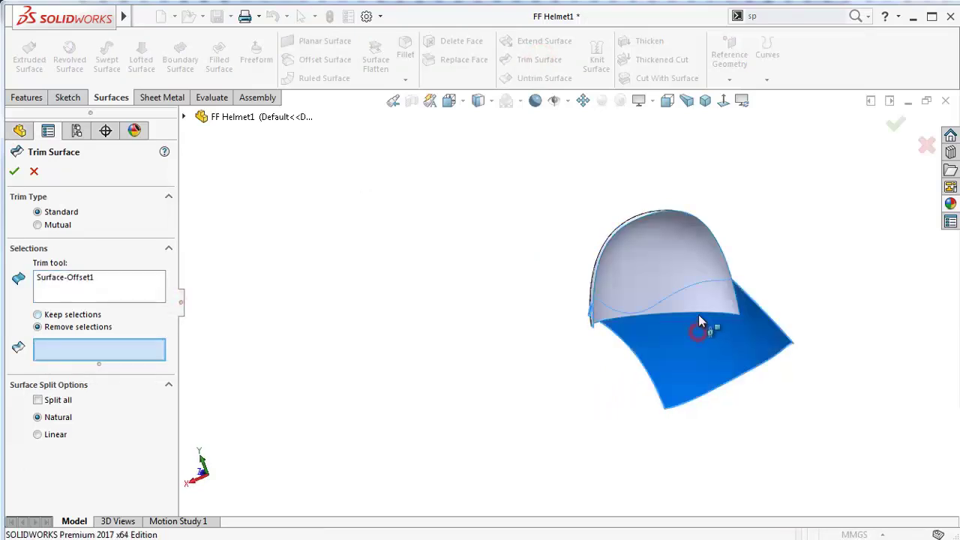
pyautogui.click(701, 305)
pyautogui.rightClick(702, 304)
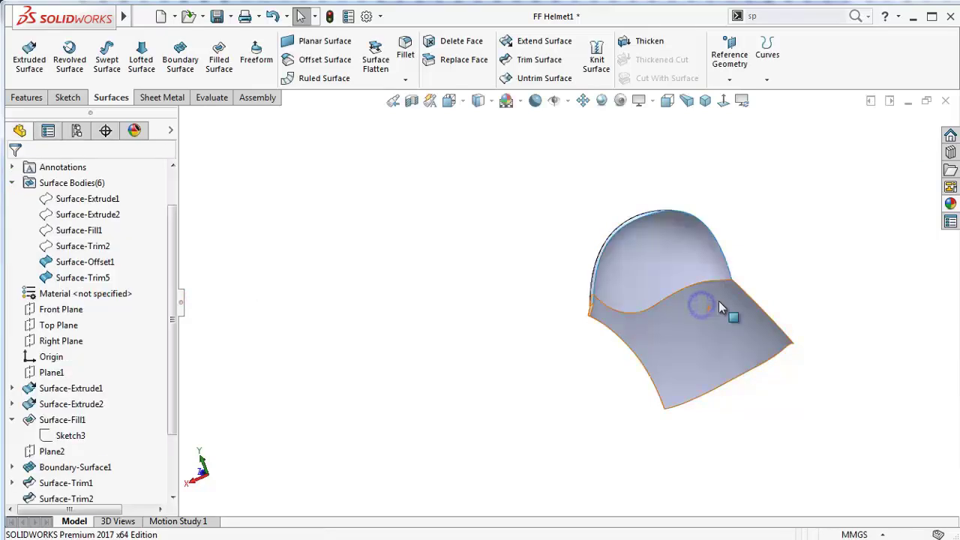
pyautogui.moveTo(719, 301)
pyautogui.mouseDown(button='middle')
pyautogui.moveTo(609, 343)
pyautogui.moveTo(677, 292)
pyautogui.moveTo(733, 337)
pyautogui.moveTo(614, 323)
pyautogui.moveTo(691, 310)
pyautogui.moveTo(617, 296)
pyautogui.moveTo(579, 308)
pyautogui.moveTo(384, 302)
pyautogui.moveTo(439, 300)
pyautogui.moveTo(375, 315)
pyautogui.mouseUp(button='middle')
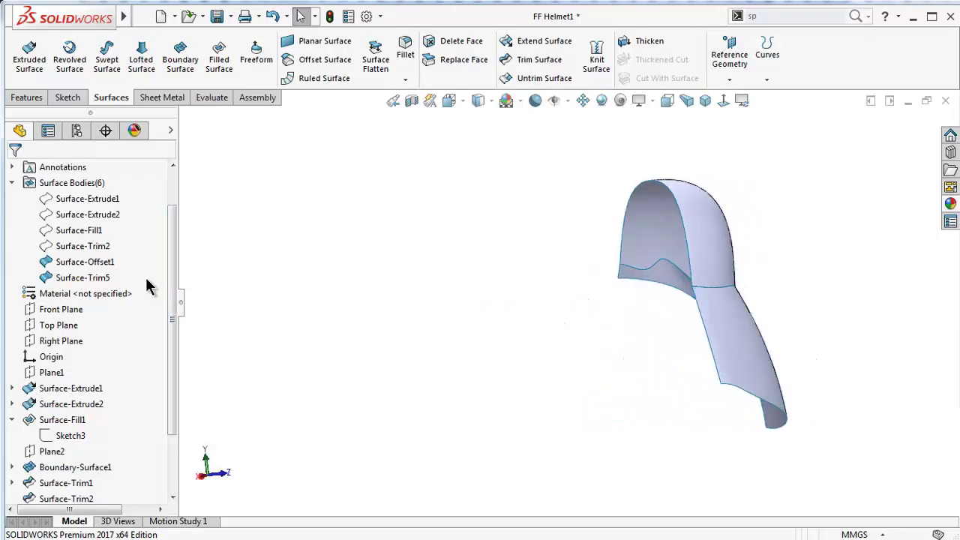
pyautogui.moveTo(171, 248); pyautogui.dragTo(175, 188)
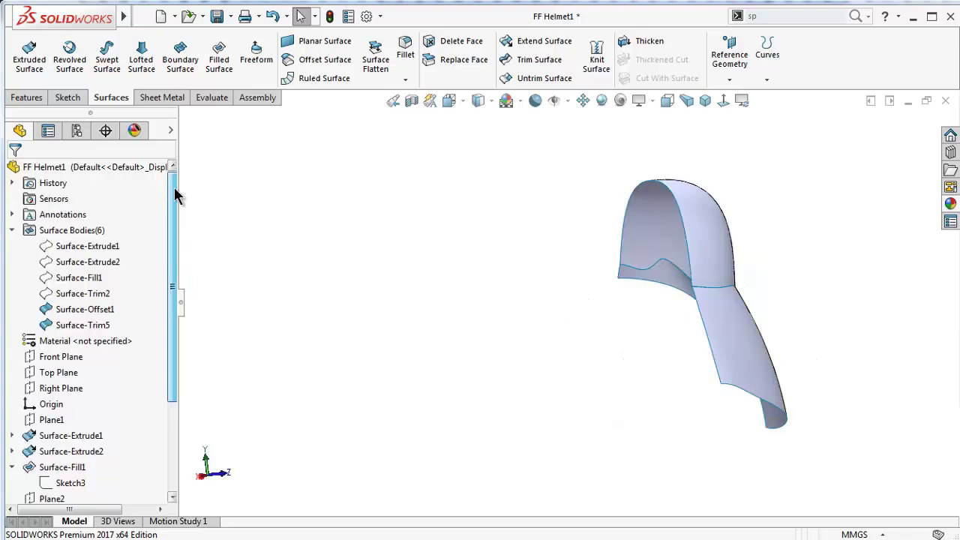
pyautogui.click(11, 230)
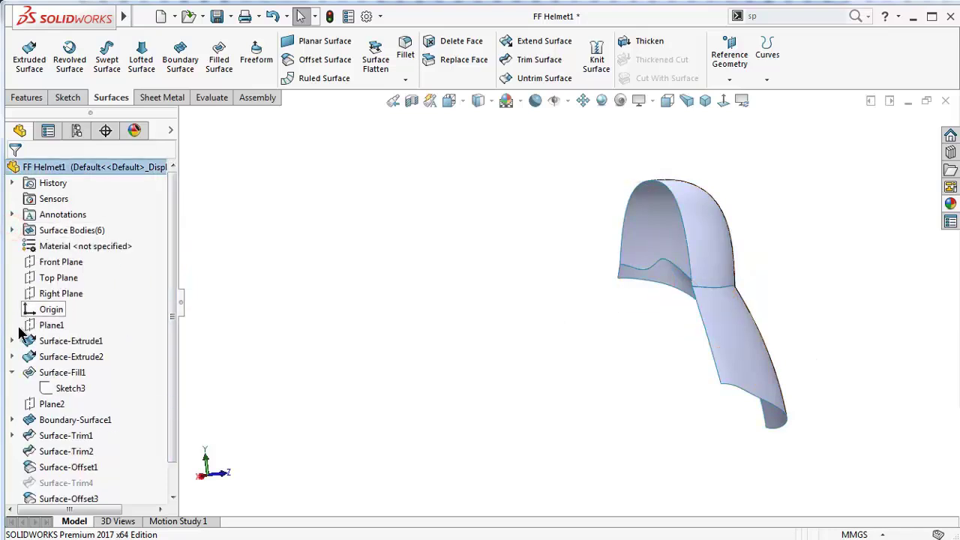
pyautogui.click(12, 373)
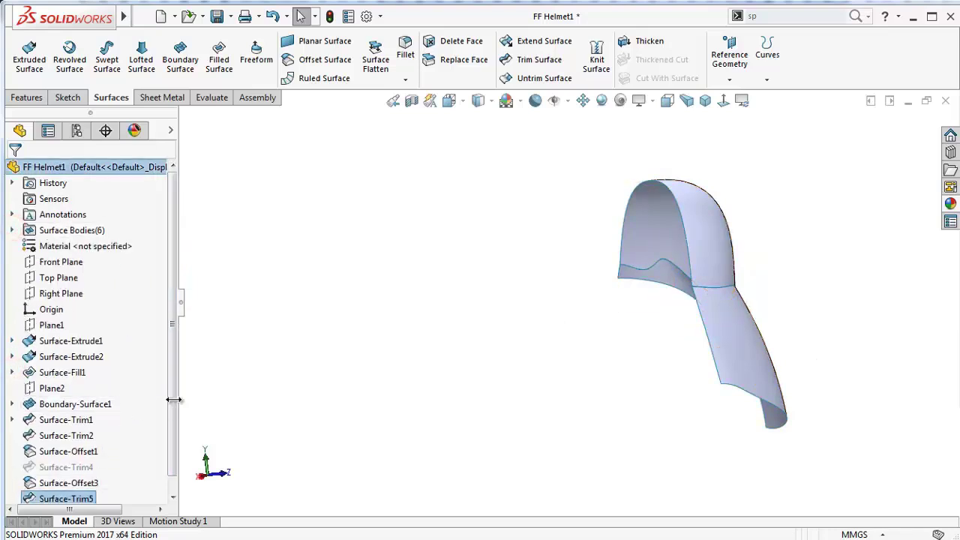
pyautogui.scroll(-1, 174, 404)
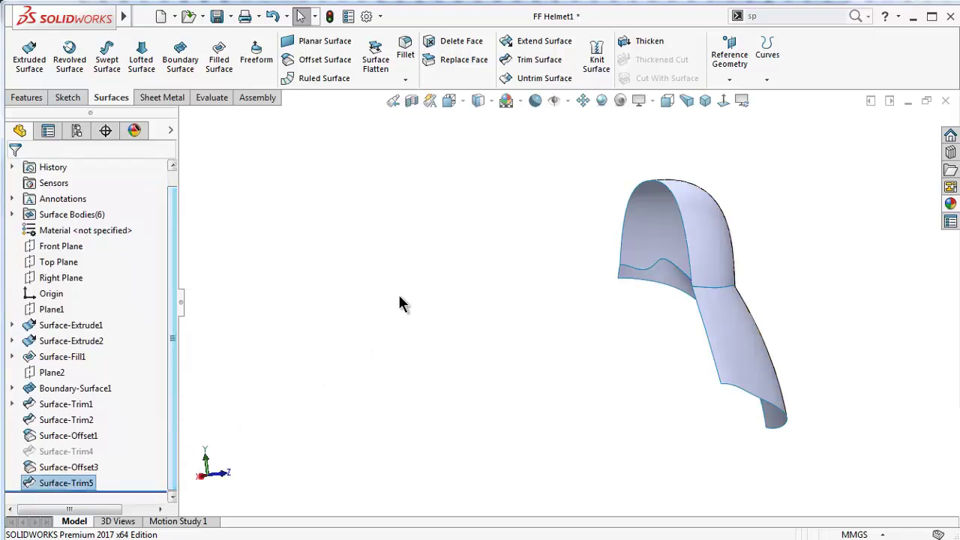
pyautogui.moveTo(415, 265); pyautogui.dragTo(551, 265, button='middle')
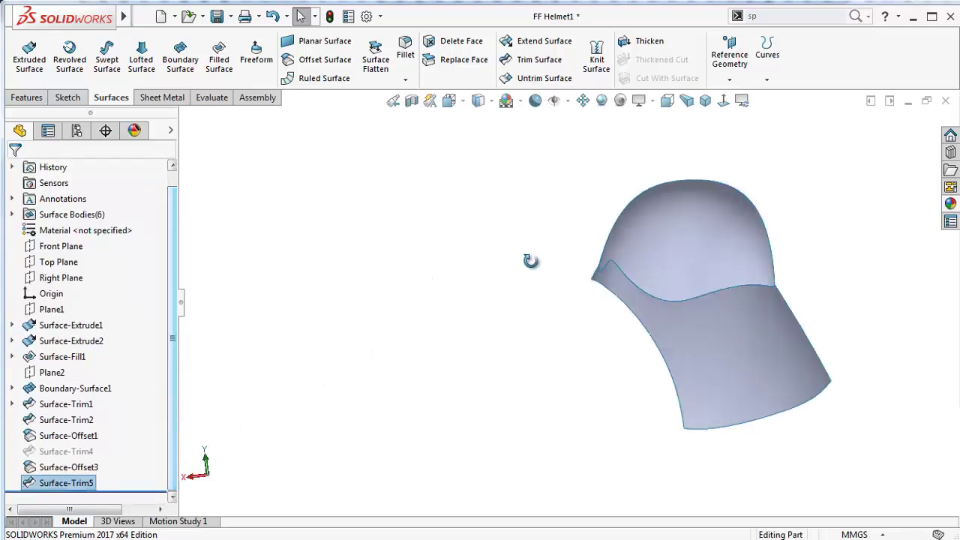
pyautogui.click(69, 264)
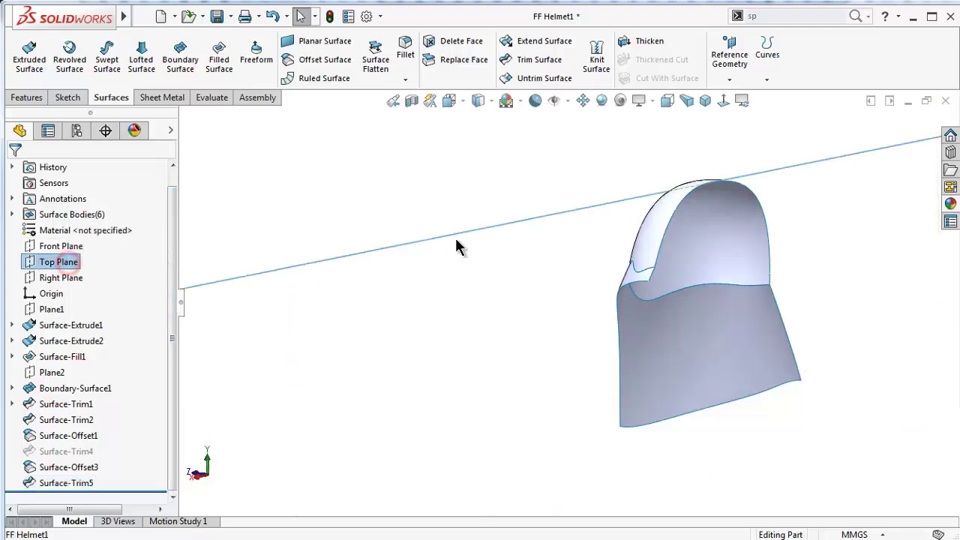
pyautogui.moveTo(455, 238); pyautogui.dragTo(490, 278, button='middle')
pyautogui.click(47, 277)
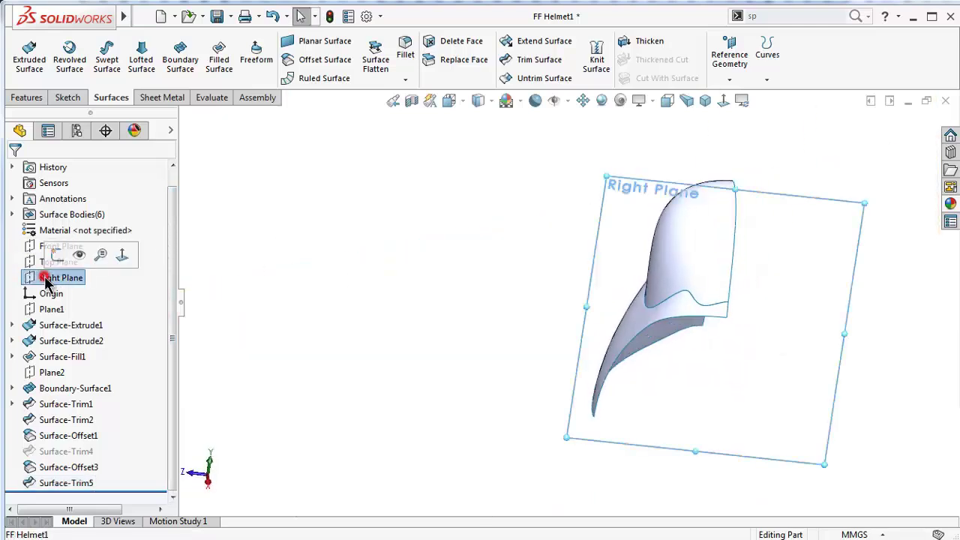
pyautogui.click(49, 246)
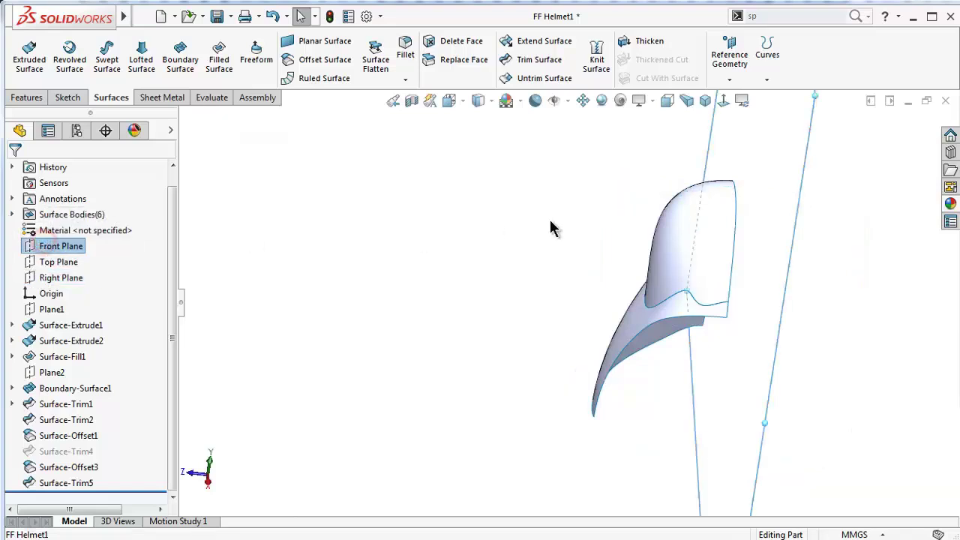
pyautogui.moveTo(570, 214); pyautogui.dragTo(543, 237, button='middle')
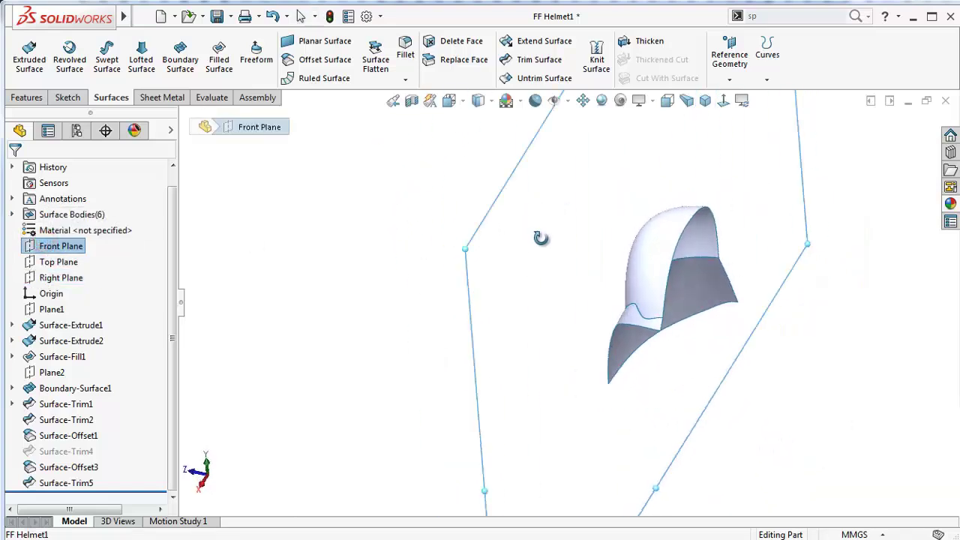
pyautogui.scroll(3, 544, 247)
pyautogui.click(540, 273)
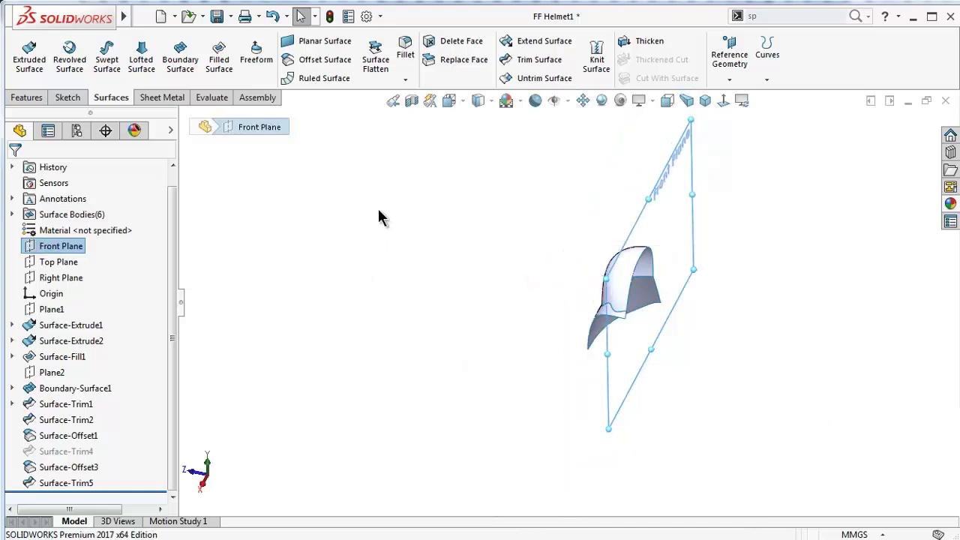
pyautogui.click(407, 79)
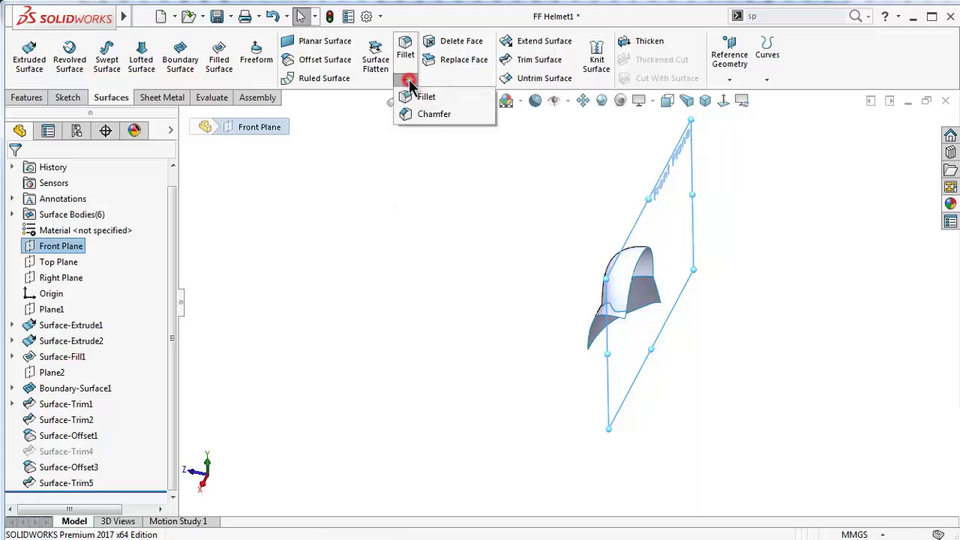
pyautogui.click(440, 180)
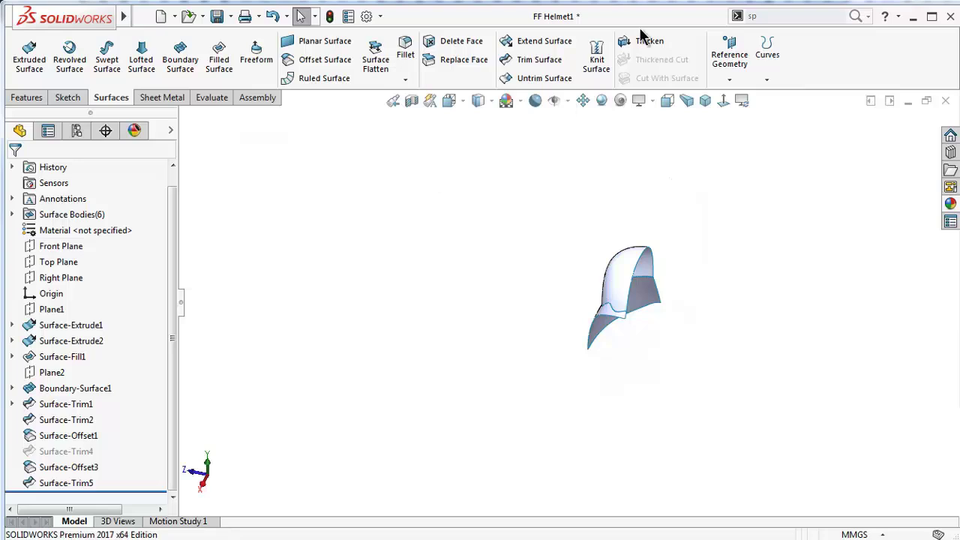
# Mirror bodies Surface-Trim5 and Surface-Offset1 about the Front Plane with knit surfaces, creating Mirror1
pyautogui.click(766, 18)
pyautogui.write('m')
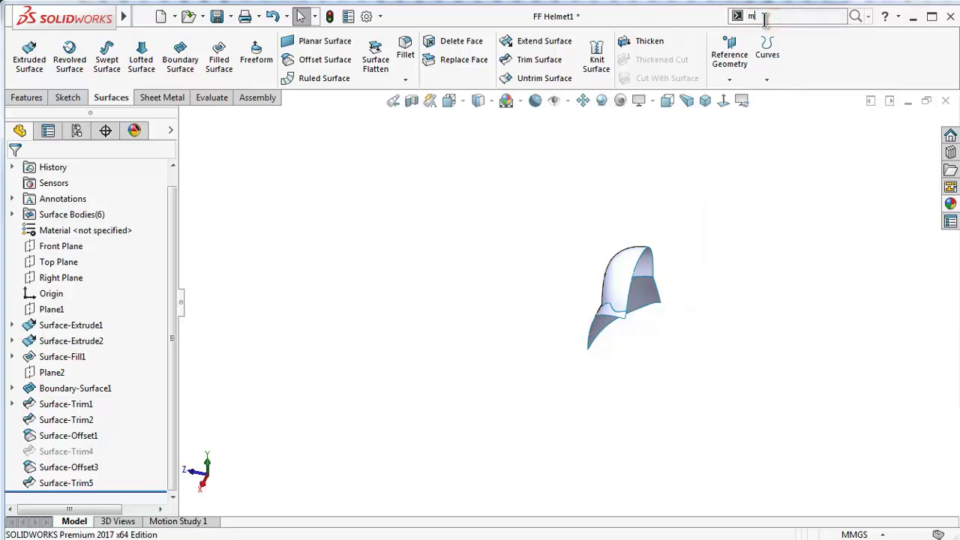
pyautogui.write('i')
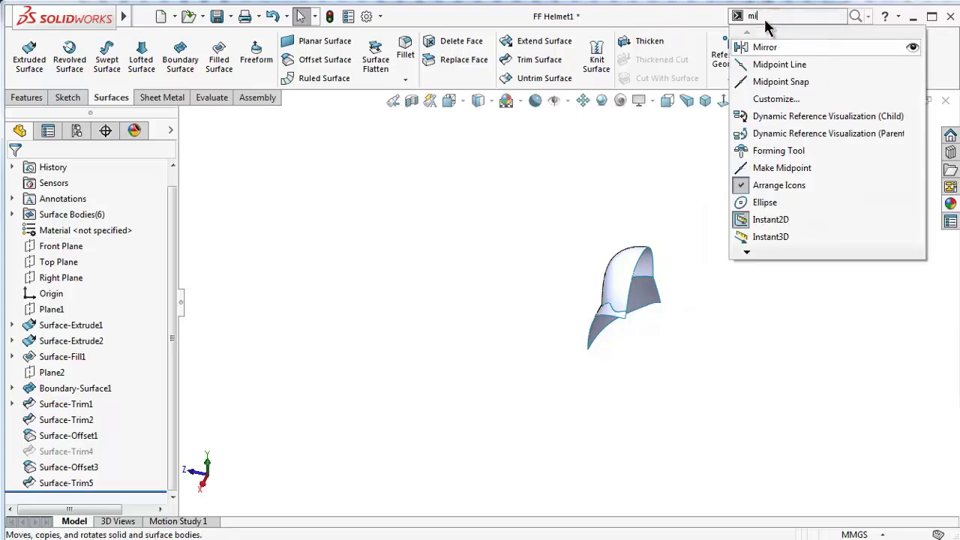
pyautogui.click(750, 47)
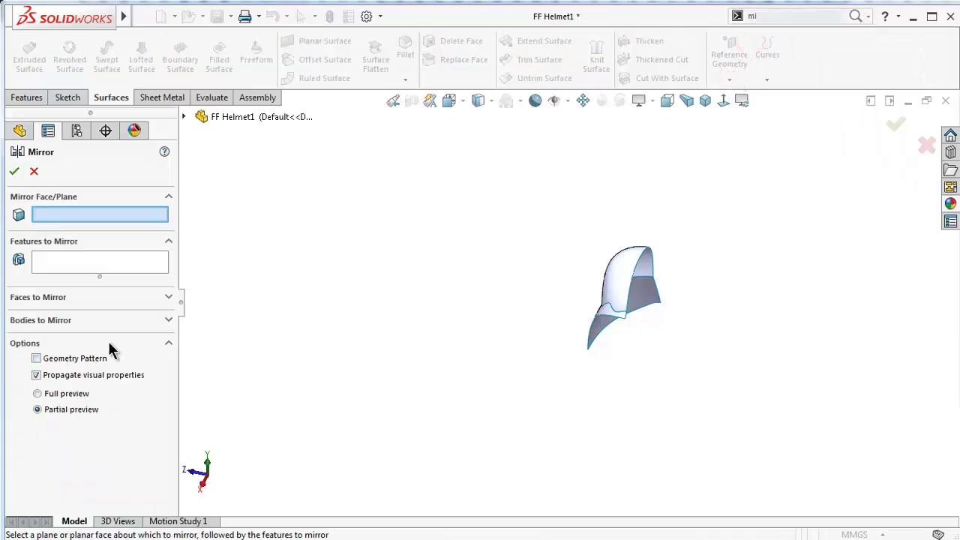
pyautogui.click(169, 320)
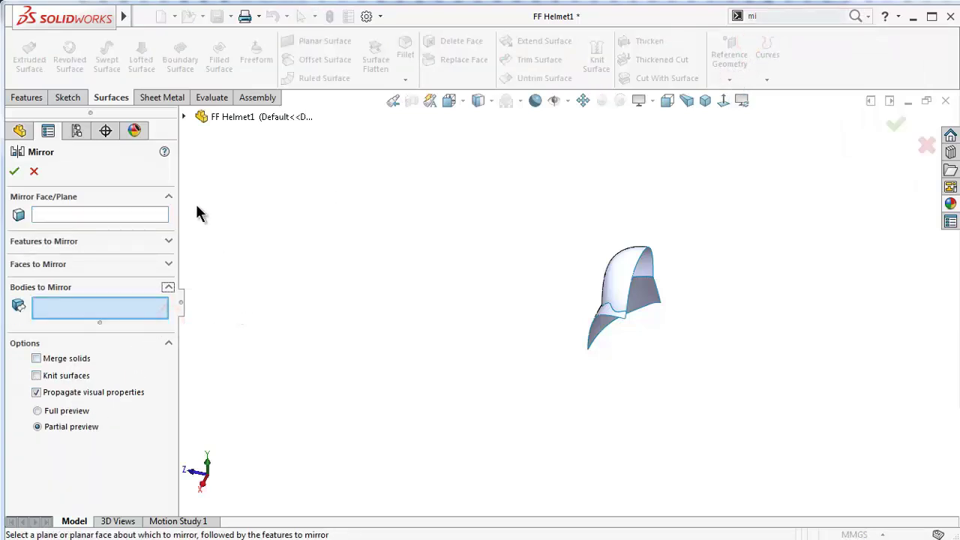
pyautogui.click(624, 279)
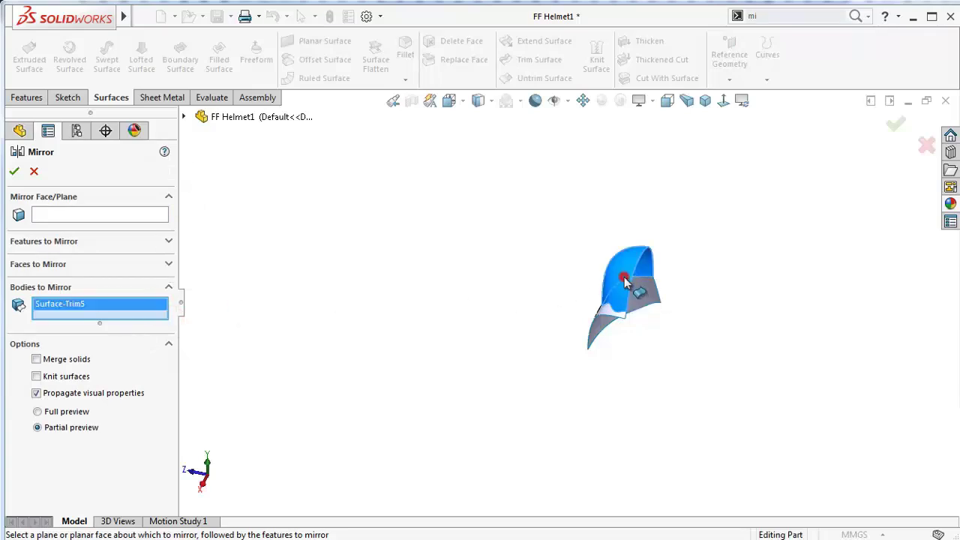
pyautogui.click(609, 320)
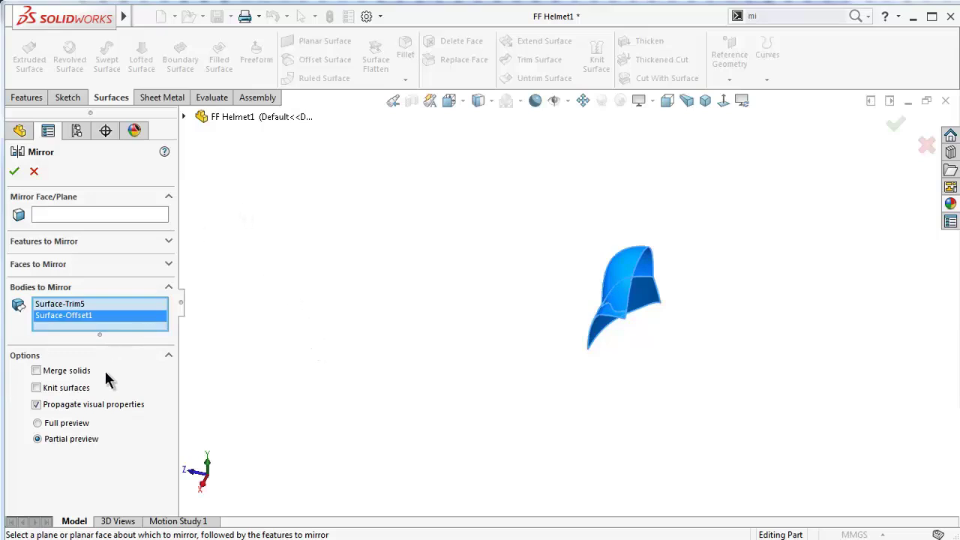
pyautogui.click(183, 116)
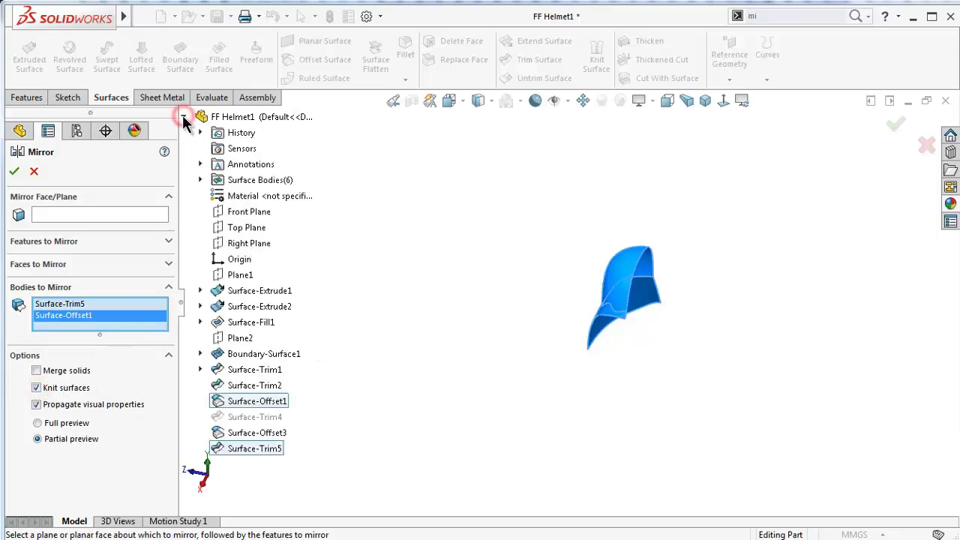
pyautogui.click(142, 216)
pyautogui.click(249, 213)
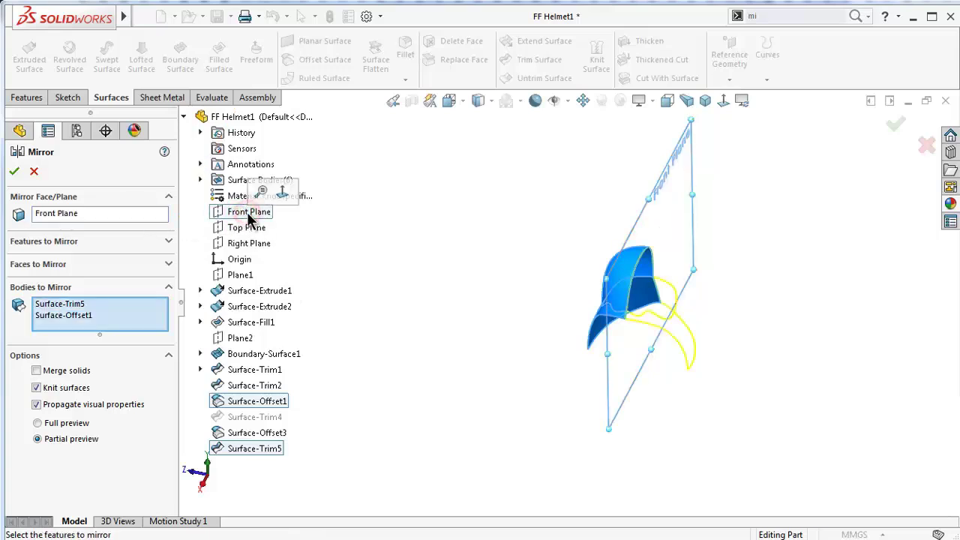
pyautogui.click(14, 172)
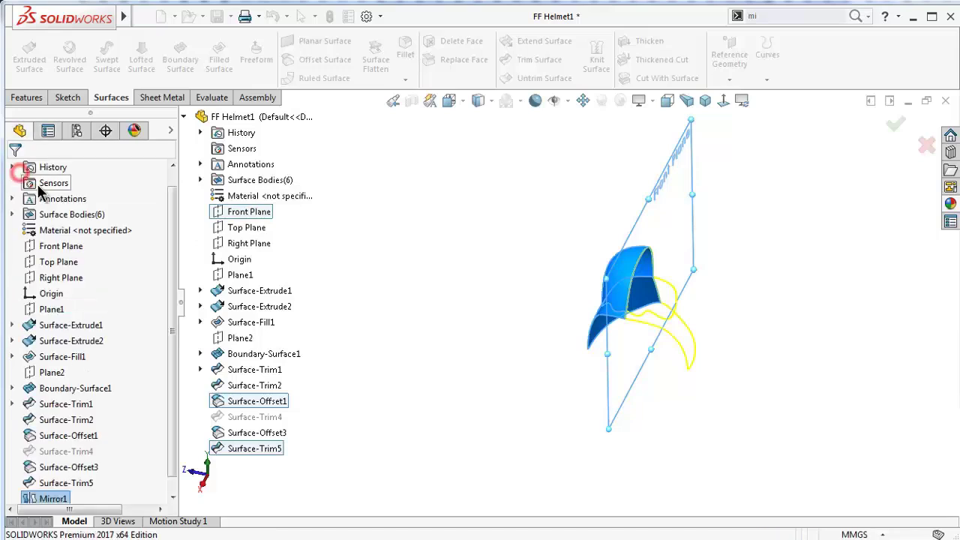
pyautogui.moveTo(556, 373); pyautogui.dragTo(553, 321, button='middle')
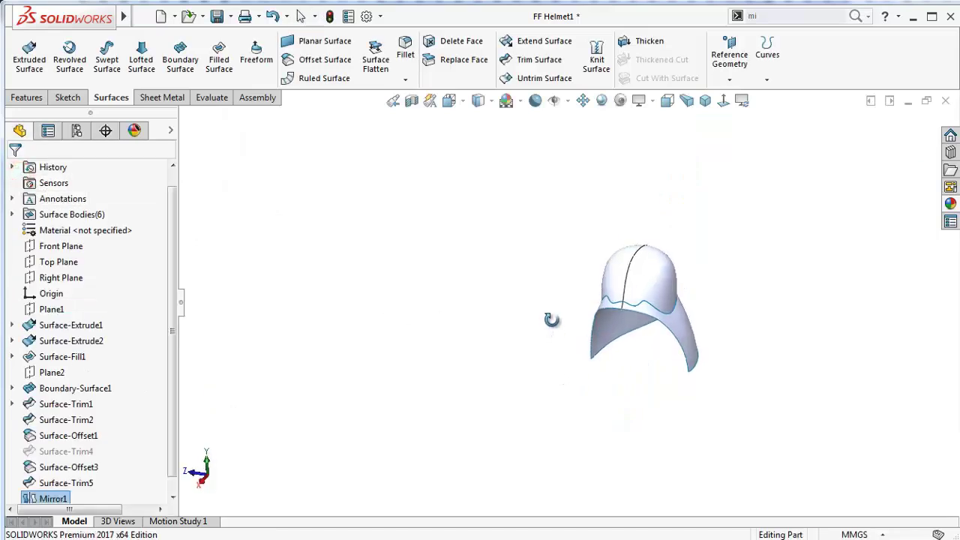
# Expand Surface Bodies and check the mirrored bodies Mirror1[1] and Mirror1[2]
pyautogui.click(13, 214)
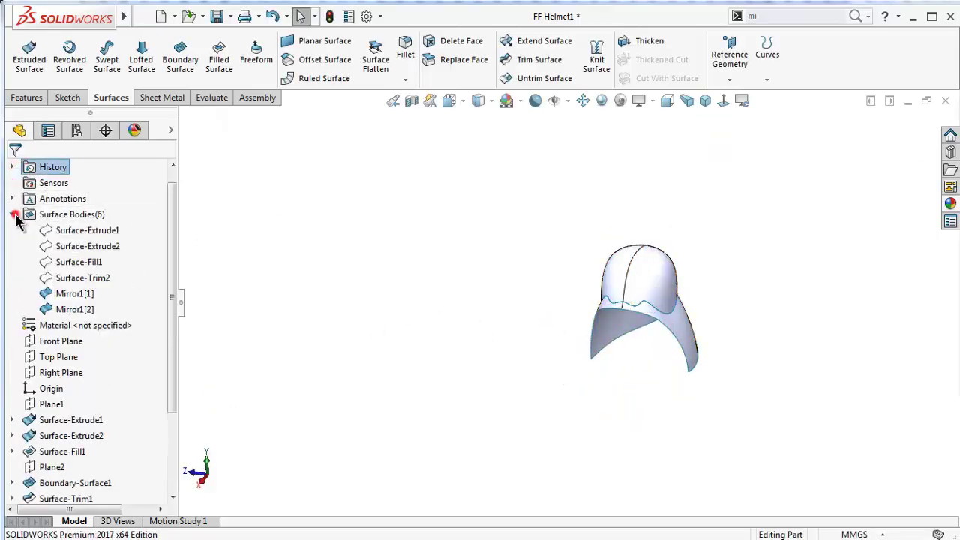
pyautogui.click(63, 294)
pyautogui.click(66, 310)
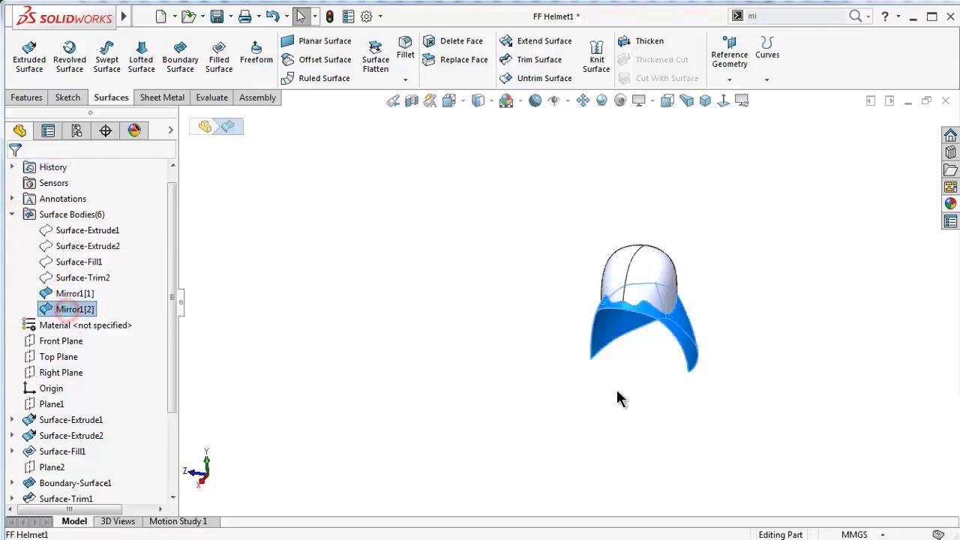
pyautogui.moveTo(620, 399)
pyautogui.mouseDown(button='middle')
pyautogui.moveTo(592, 361)
pyautogui.moveTo(475, 388)
pyautogui.moveTo(692, 285)
pyautogui.moveTo(583, 333)
pyautogui.moveTo(418, 353)
pyautogui.moveTo(409, 330)
pyautogui.moveTo(457, 403)
pyautogui.moveTo(405, 458)
pyautogui.moveTo(409, 448)
pyautogui.moveTo(333, 470)
pyautogui.moveTo(314, 531)
pyautogui.moveTo(484, 483)
pyautogui.moveTo(728, 472)
pyautogui.moveTo(652, 312)
pyautogui.mouseUp(button='middle')
pyautogui.scroll(-3, 651, 298)
pyautogui.click(409, 331)
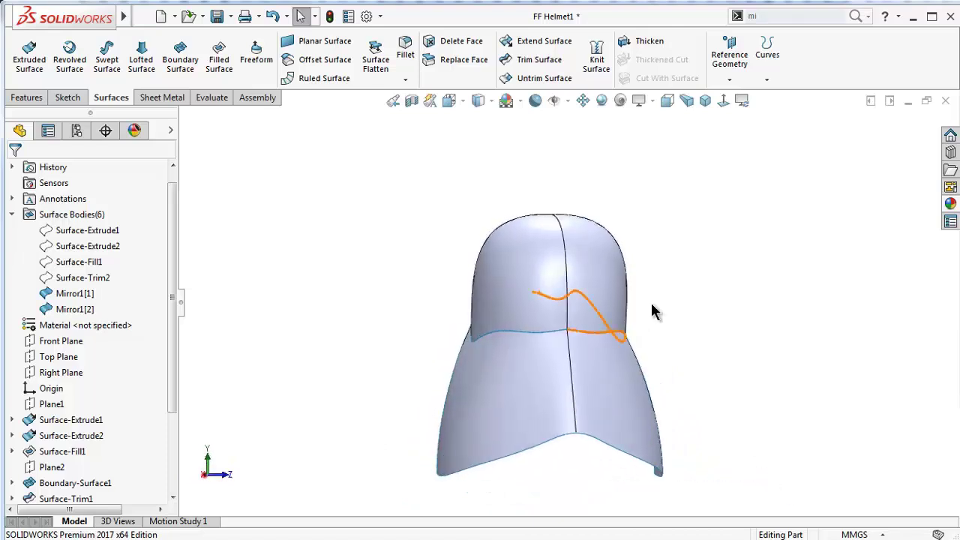
# Set the display style to Shaded without edges
pyautogui.click(506, 101)
pyautogui.click(478, 133)
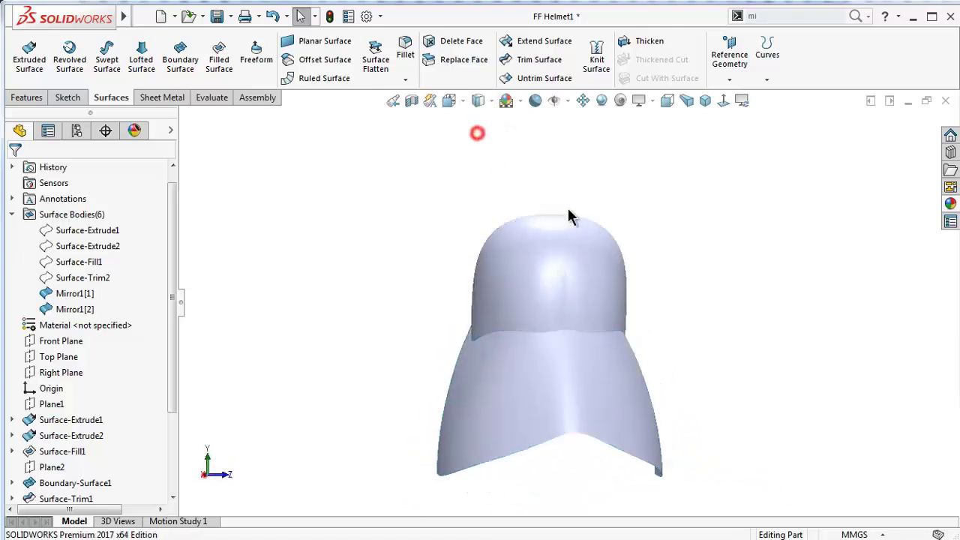
pyautogui.moveTo(662, 283)
pyautogui.mouseDown(button='middle')
pyautogui.moveTo(583, 296)
pyautogui.moveTo(480, 392)
pyautogui.moveTo(459, 458)
pyautogui.moveTo(514, 509)
pyautogui.moveTo(538, 450)
pyautogui.moveTo(502, 270)
pyautogui.moveTo(406, 285)
pyautogui.moveTo(307, 281)
pyautogui.moveTo(643, 372)
pyautogui.moveTo(630, 379)
pyautogui.moveTo(694, 343)
pyautogui.moveTo(708, 300)
pyautogui.moveTo(643, 263)
pyautogui.moveTo(525, 285)
pyautogui.mouseUp(button='middle')
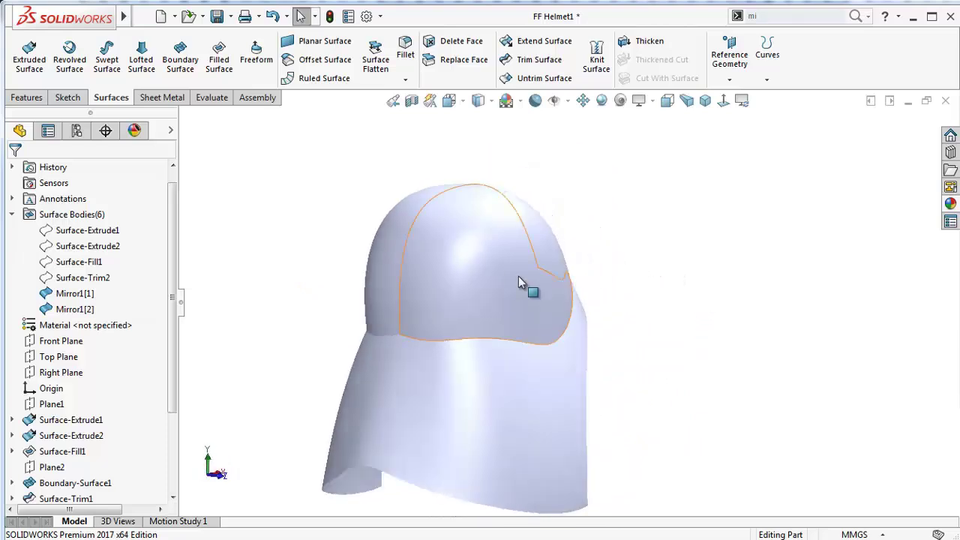
# Select the Surface-Fill1 feature in the FeatureManager tree
pyautogui.click(488, 271)
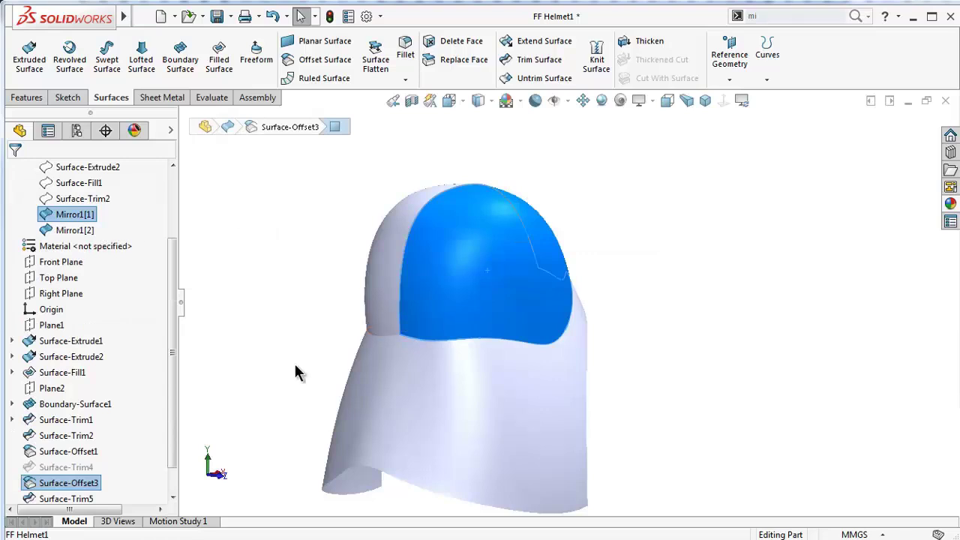
pyautogui.scroll(-2, 169, 350)
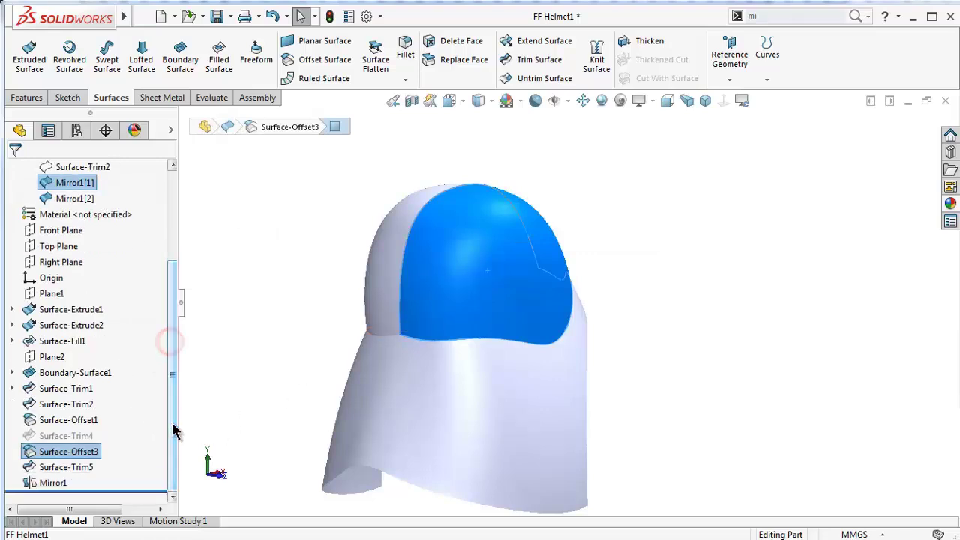
pyautogui.click(57, 342)
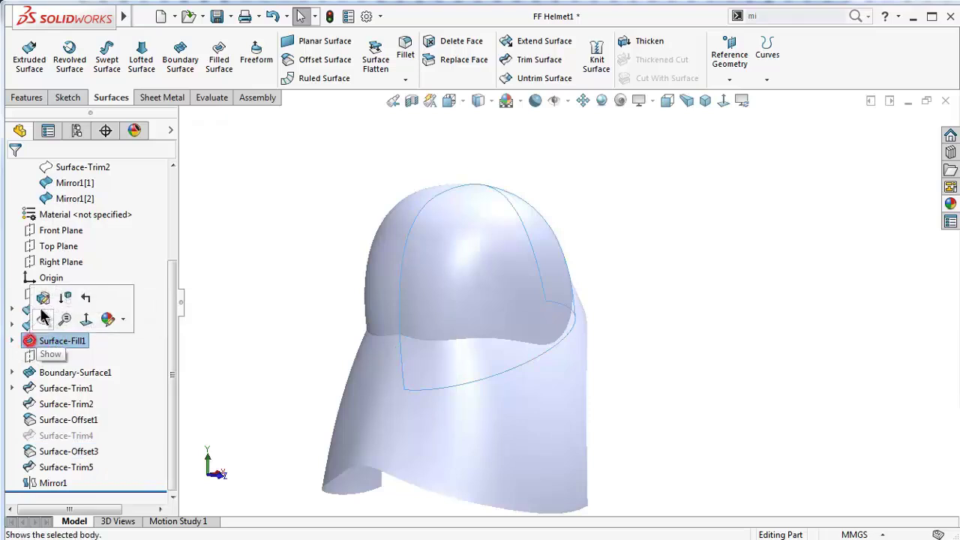
# Edit Surface-Fill1 and switch its second boundary edge to the alternate face
pyautogui.click(43, 298)
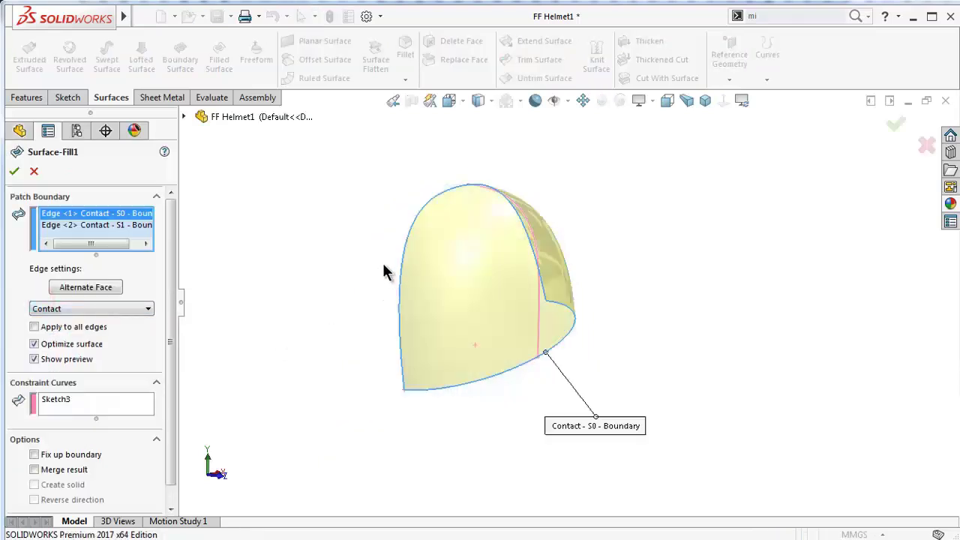
pyautogui.moveTo(390, 266); pyautogui.dragTo(358, 275, button='middle')
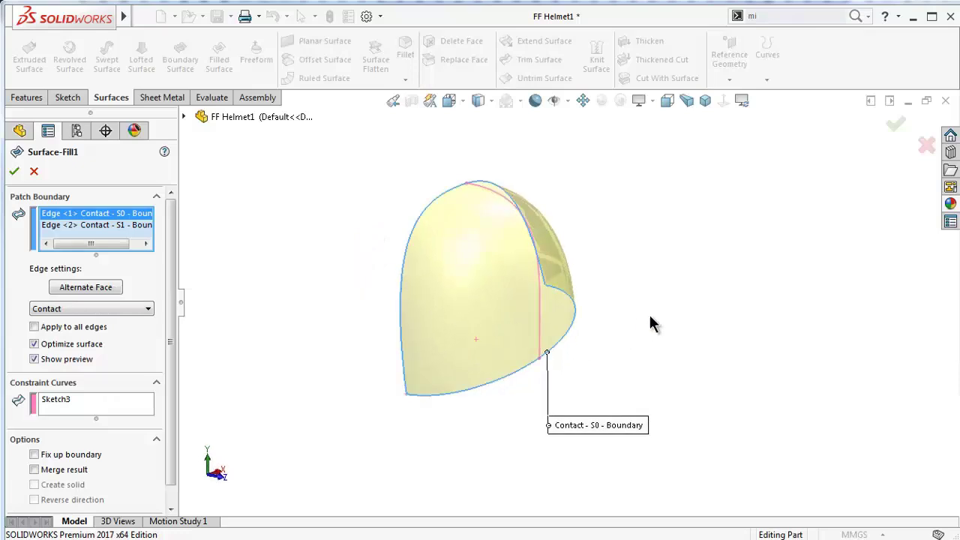
pyautogui.moveTo(649, 322)
pyautogui.mouseDown(button='middle')
pyautogui.moveTo(671, 286)
pyautogui.moveTo(699, 267)
pyautogui.mouseUp(button='middle')
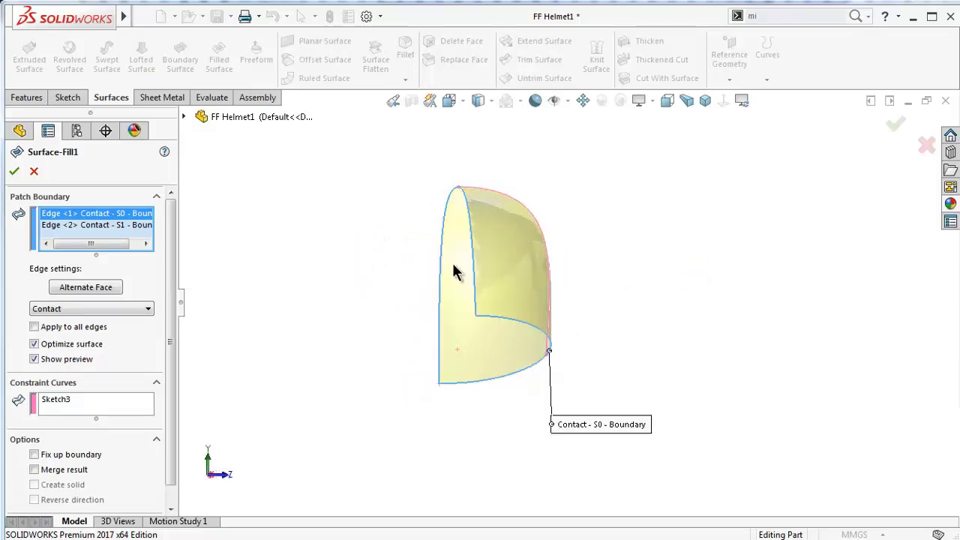
pyautogui.click(123, 225)
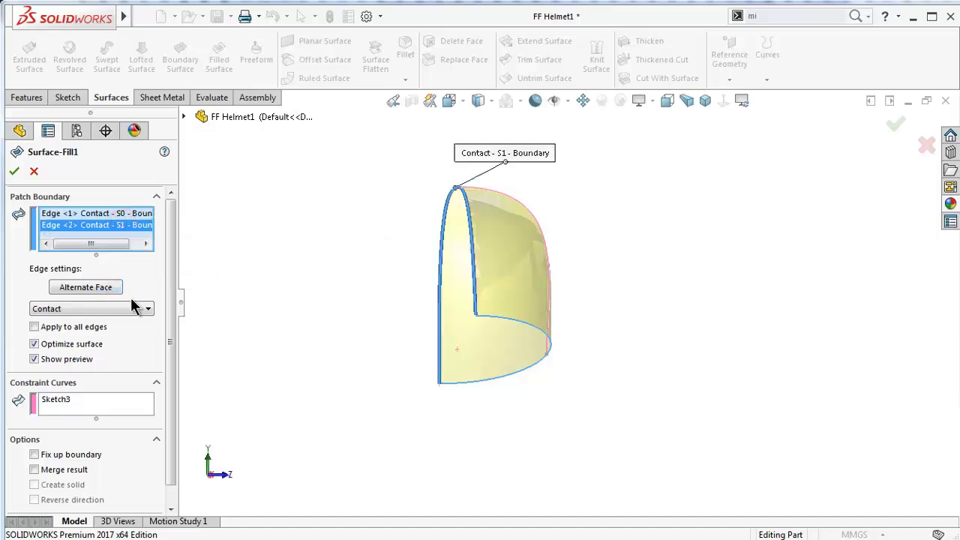
pyautogui.click(116, 288)
# Change the boundary edge condition from Contact to Tangent
pyautogui.click(145, 243)
pyautogui.rightClick(136, 232)
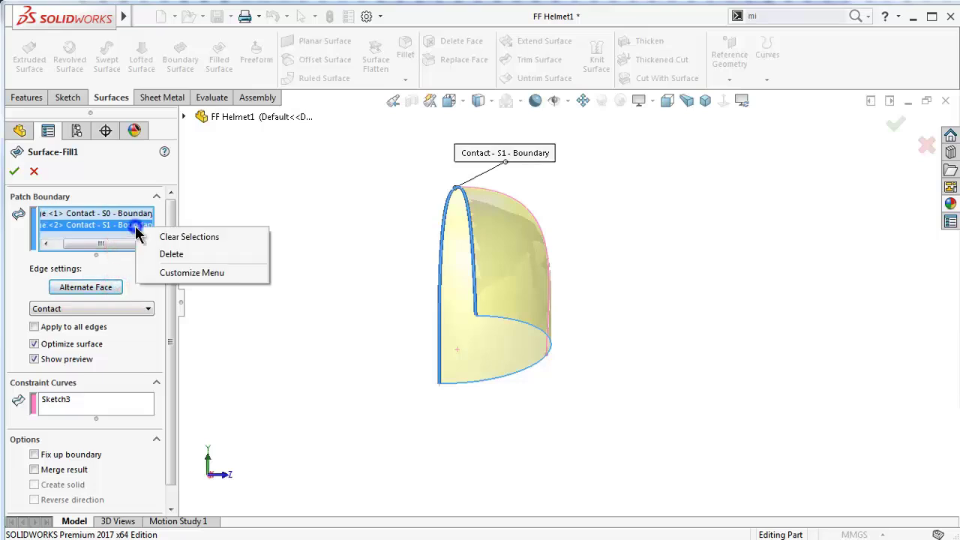
pyautogui.click(344, 207)
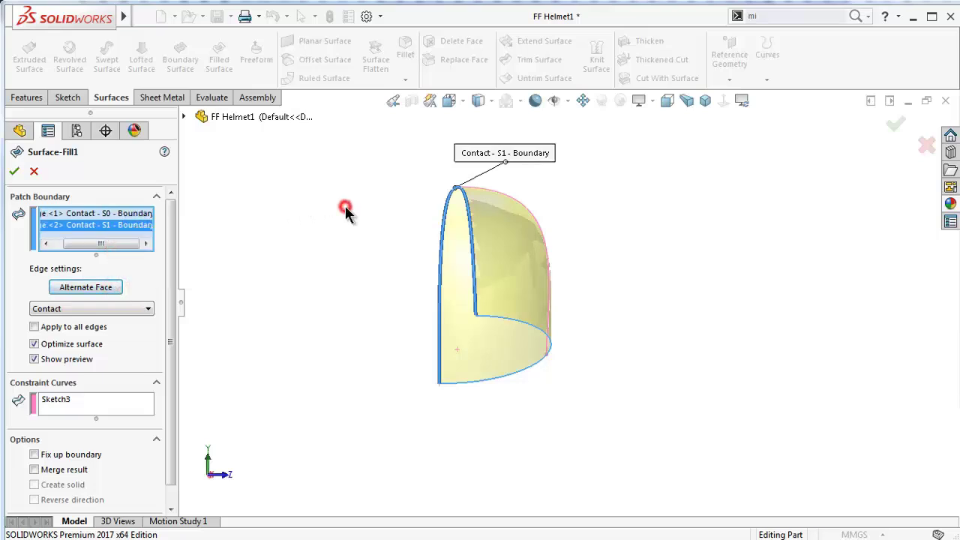
pyautogui.click(144, 310)
pyautogui.click(115, 328)
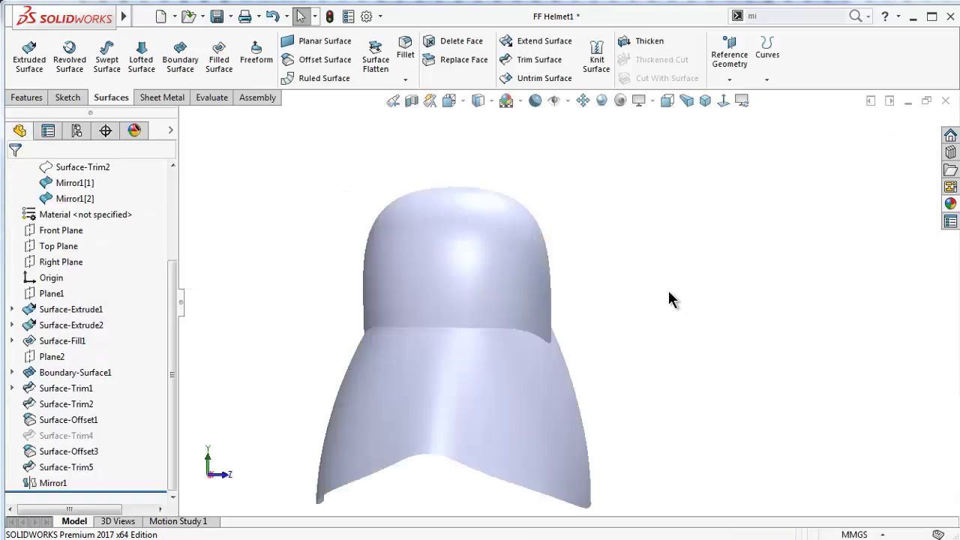
# Turn on RealView shading and open the Appearances, Scenes, and Decals library
pyautogui.moveTo(670, 299)
pyautogui.mouseDown(button='middle')
pyautogui.moveTo(633, 377)
pyautogui.moveTo(626, 460)
pyautogui.moveTo(643, 337)
pyautogui.moveTo(695, 319)
pyautogui.mouseUp(button='middle')
pyautogui.moveTo(744, 310)
pyautogui.mouseDown(button='middle')
pyautogui.moveTo(785, 185)
pyautogui.moveTo(800, 300)
pyautogui.moveTo(623, 354)
pyautogui.moveTo(322, 403)
pyautogui.moveTo(357, 168)
pyautogui.moveTo(286, 423)
pyautogui.moveTo(608, 317)
pyautogui.moveTo(686, 267)
pyautogui.moveTo(699, 247)
pyautogui.moveTo(639, 159)
pyautogui.mouseUp(button='middle')
pyautogui.click(601, 101)
pyautogui.moveTo(826, 287)
pyautogui.mouseDown()
pyautogui.moveTo(748, 283)
pyautogui.moveTo(638, 219)
pyautogui.moveTo(481, 266)
pyautogui.moveTo(440, 219)
pyautogui.moveTo(497, 256)
pyautogui.moveTo(556, 274)
pyautogui.moveTo(593, 272)
pyautogui.mouseUp()
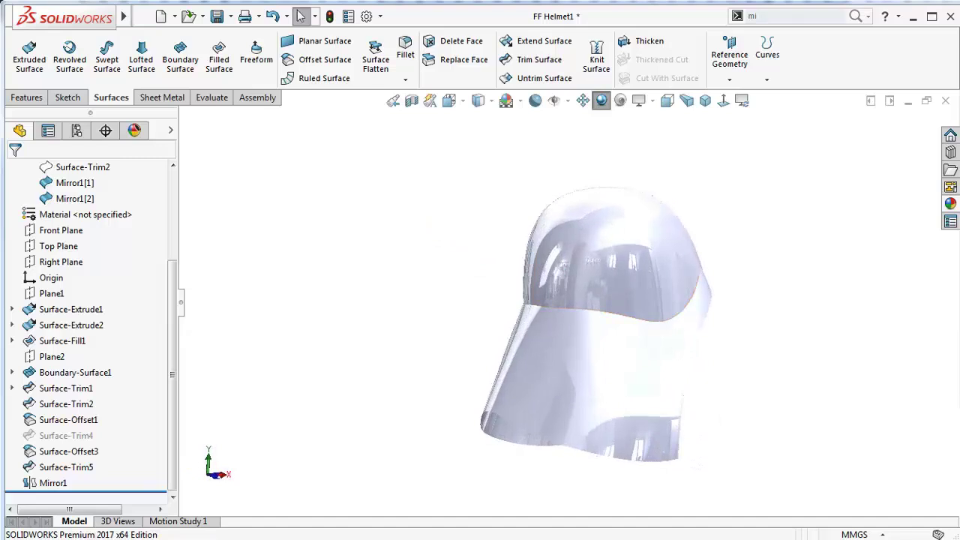
pyautogui.click(951, 204)
# Apply the yellow medium gloss plastic from Plastic > Medium Gloss onto the helmet top
pyautogui.click(734, 144)
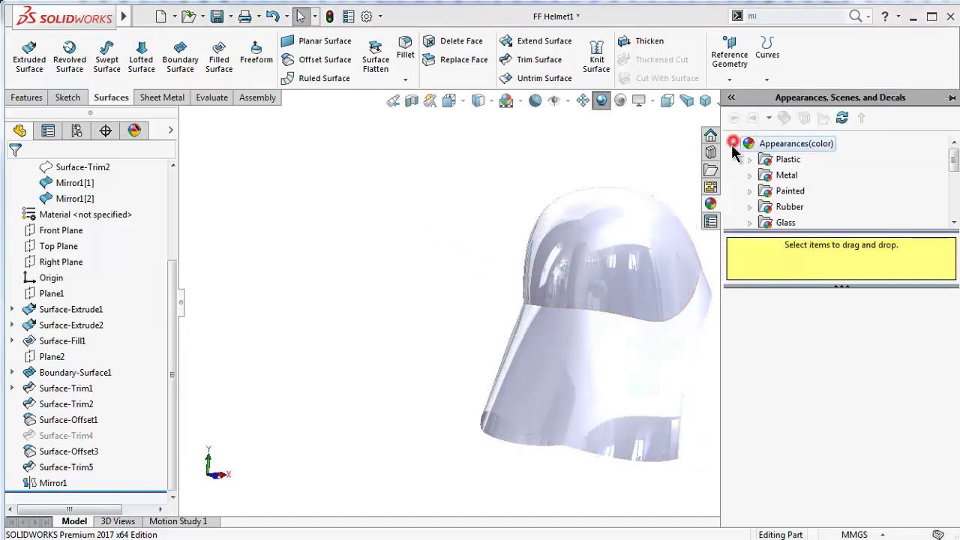
pyautogui.click(749, 160)
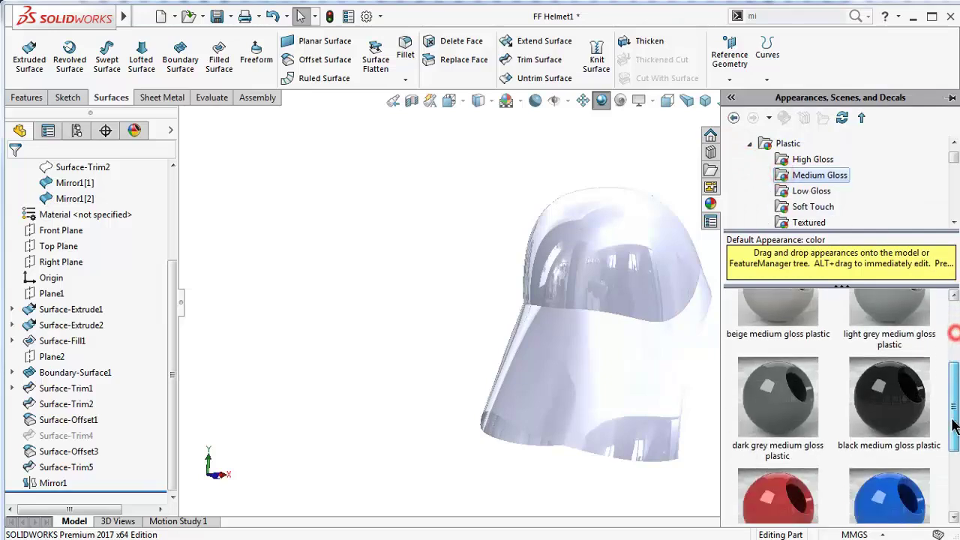
pyautogui.moveTo(954, 332); pyautogui.dragTo(954, 450)
pyautogui.click(908, 472)
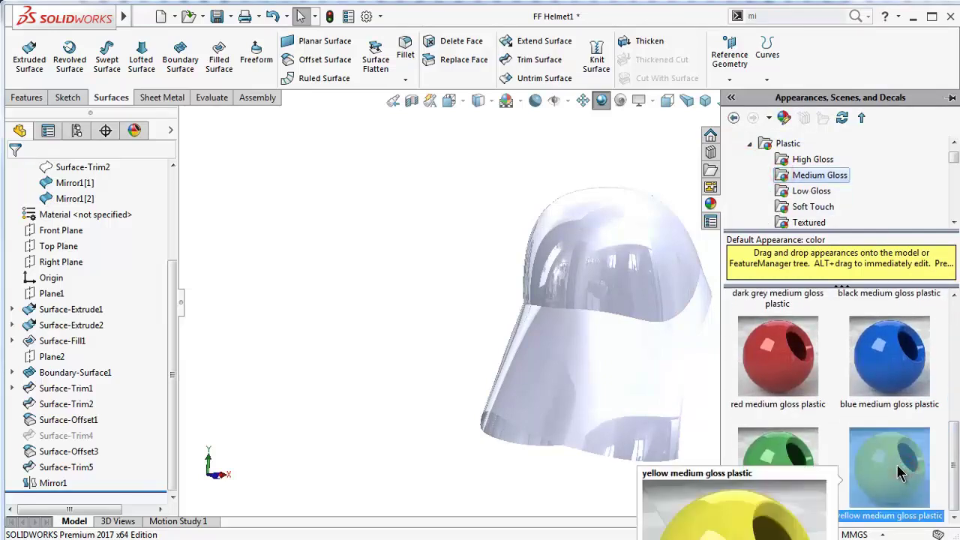
pyautogui.moveTo(906, 473); pyautogui.dragTo(605, 264)
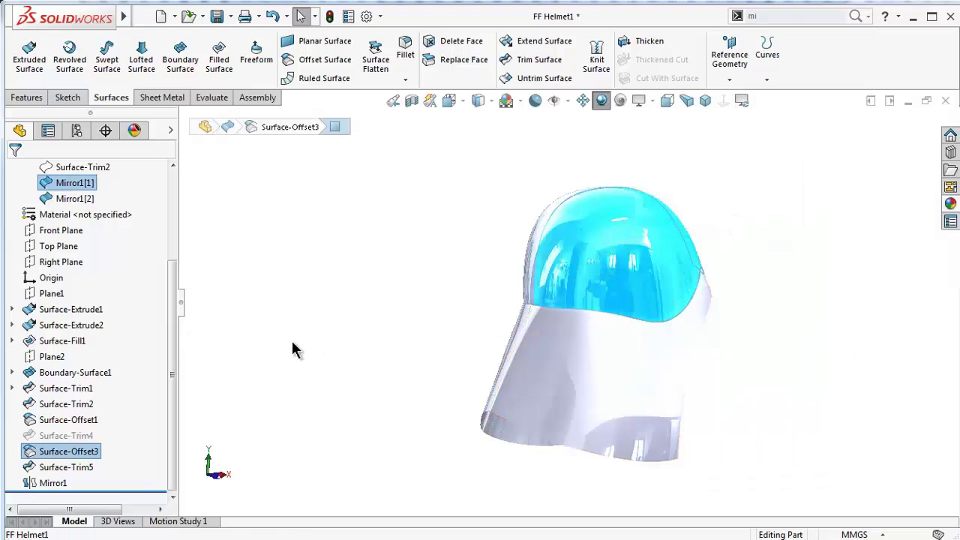
# Apply the same yellow medium gloss plastic to Mirror1[2] and the remaining top face
pyautogui.keyDown('ctrl'); pyautogui.click(74, 198); pyautogui.keyUp('ctrl')
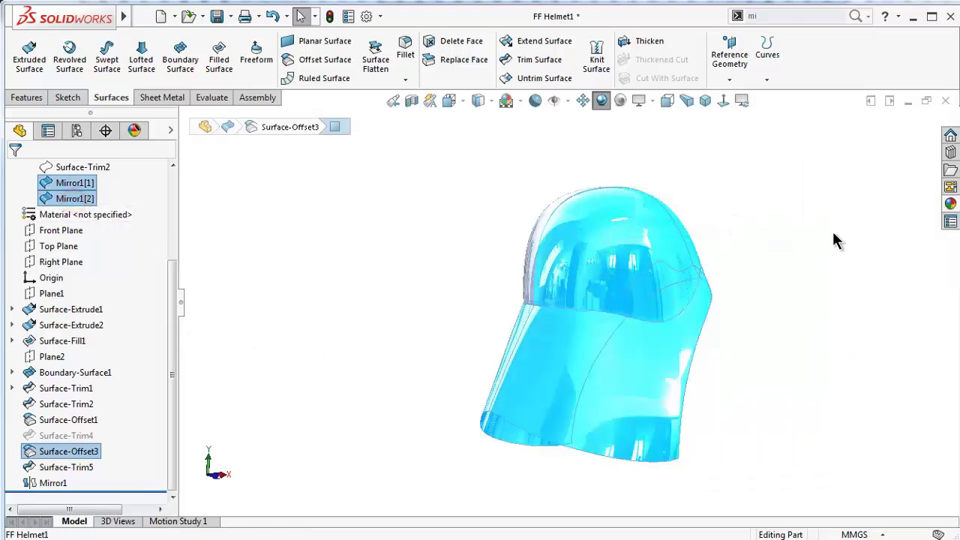
pyautogui.moveTo(837, 239); pyautogui.dragTo(674, 298, button='middle')
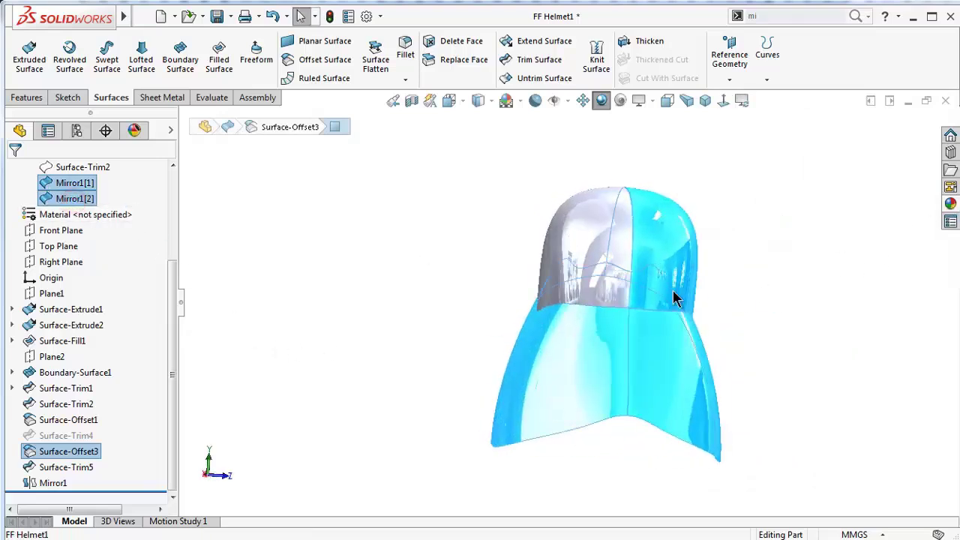
pyautogui.keyDown('ctrl'); pyautogui.click(572, 242); pyautogui.keyUp('ctrl')
pyautogui.click(948, 208)
pyautogui.doubleClick(889, 465)
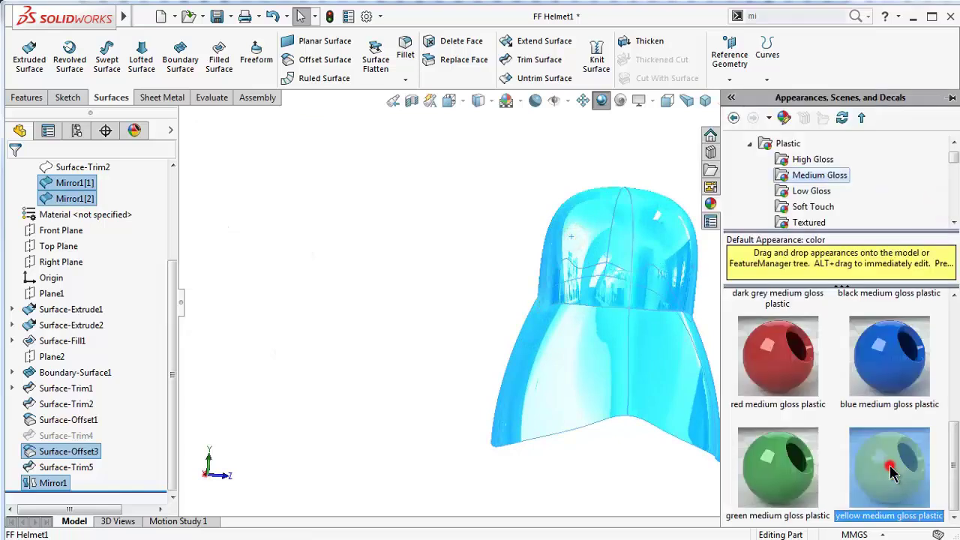
pyautogui.moveTo(387, 279)
pyautogui.mouseDown(button='middle')
pyautogui.moveTo(385, 270)
pyautogui.moveTo(440, 285)
pyautogui.moveTo(388, 277)
pyautogui.moveTo(398, 187)
pyautogui.moveTo(452, 253)
pyautogui.moveTo(547, 264)
pyautogui.moveTo(480, 232)
pyautogui.moveTo(458, 272)
pyautogui.moveTo(416, 199)
pyautogui.moveTo(428, 220)
pyautogui.mouseUp(button='middle')
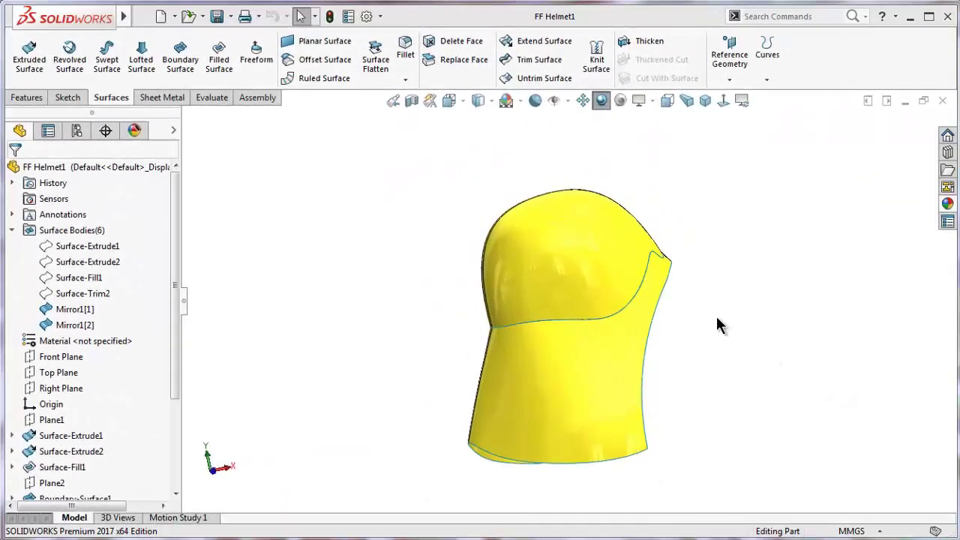
# Knit Mirror1[1] and Mirror1[2] into one body, Surface-Knit1
pyautogui.moveTo(716, 316)
pyautogui.mouseDown(button='middle')
pyautogui.moveTo(737, 315)
pyautogui.moveTo(567, 364)
pyautogui.moveTo(589, 412)
pyautogui.mouseUp(button='middle')
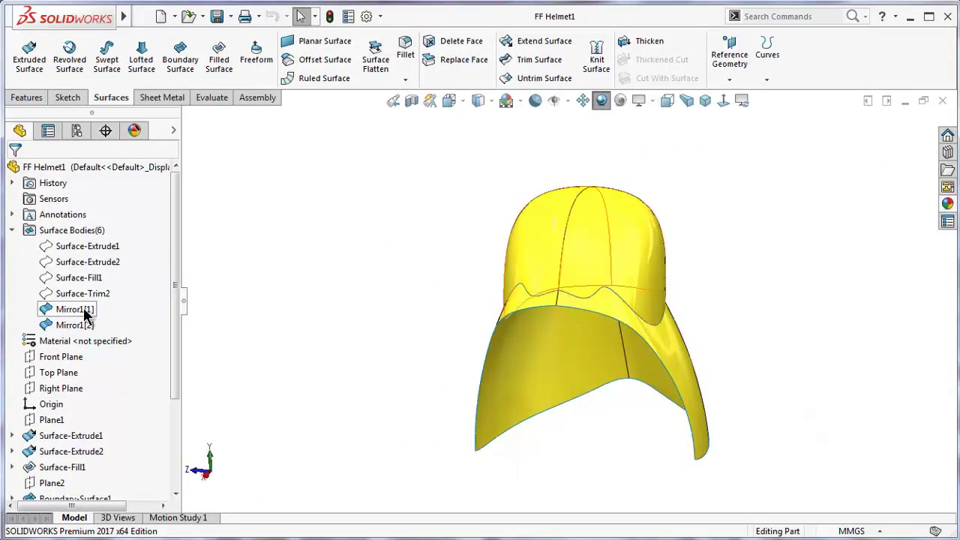
pyautogui.click(72, 309)
pyautogui.keyDown('ctrl'); pyautogui.click(75, 325); pyautogui.keyUp('ctrl')
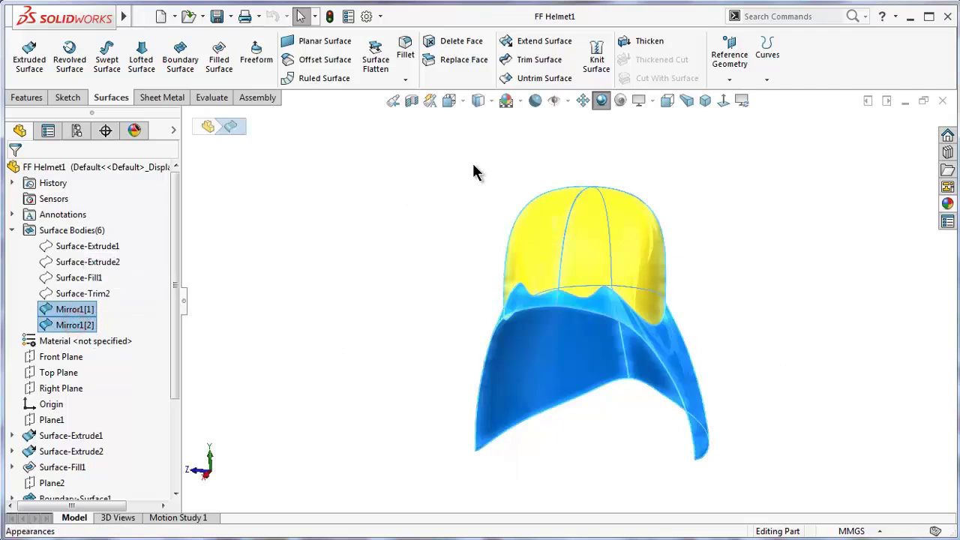
pyautogui.moveTo(443, 264); pyautogui.dragTo(500, 238, button='middle')
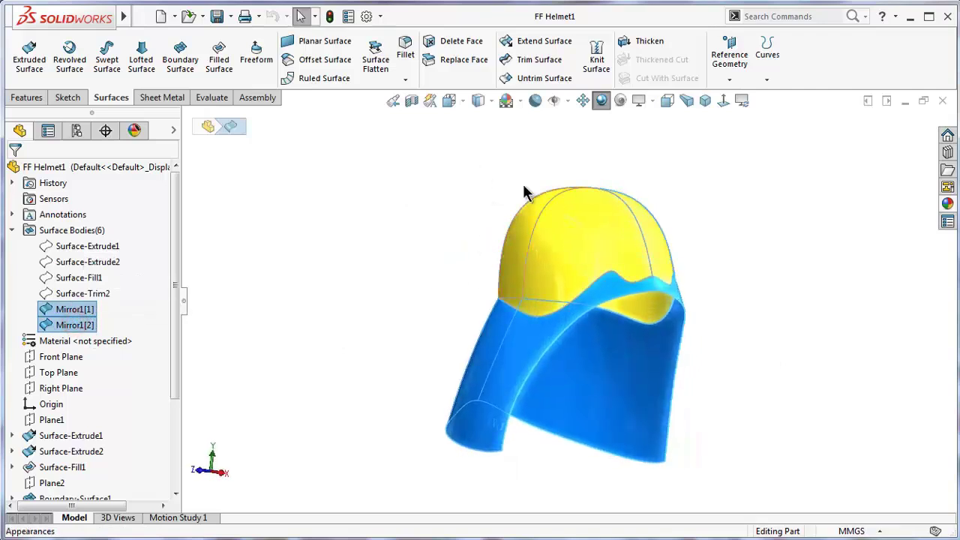
pyautogui.click(594, 62)
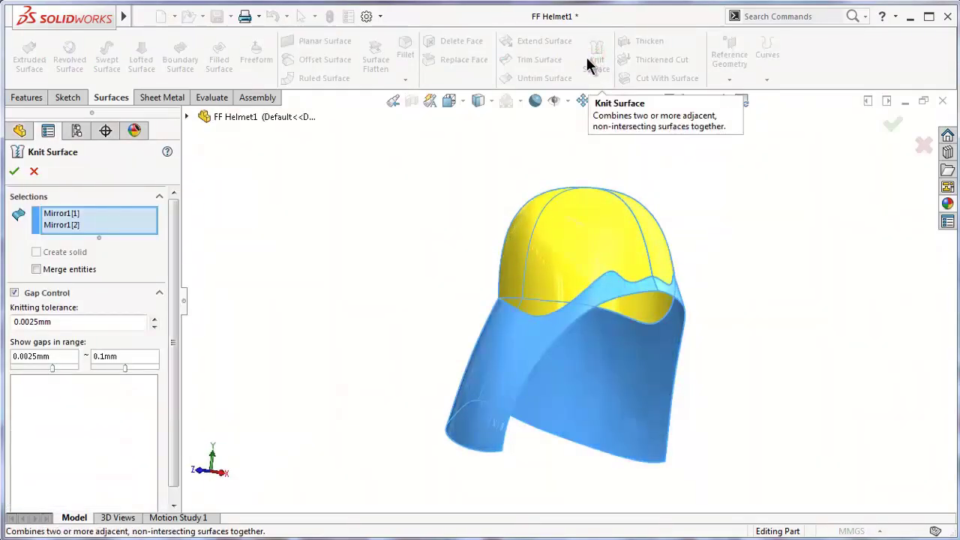
pyautogui.click(15, 173)
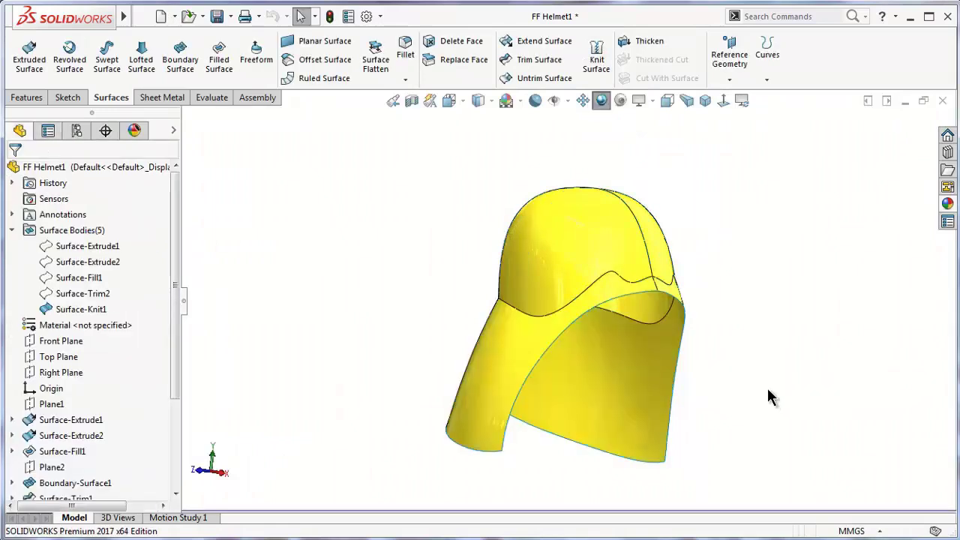
pyautogui.click(98, 309)
pyautogui.moveTo(197, 315); pyautogui.dragTo(750, 337, button='middle')
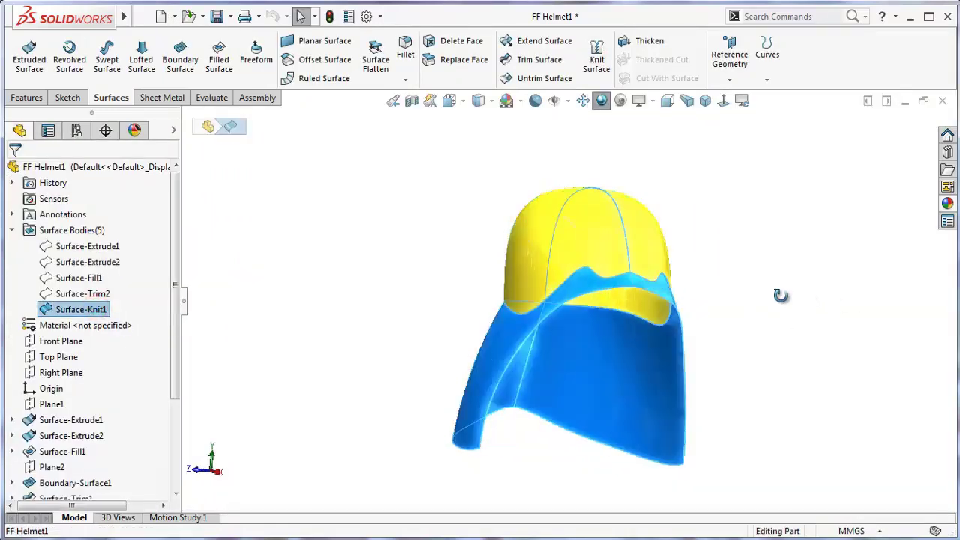
pyautogui.click(347, 258)
pyautogui.moveTo(347, 258)
pyautogui.mouseDown(button='middle')
pyautogui.moveTo(690, 330)
pyautogui.moveTo(622, 328)
pyautogui.moveTo(619, 414)
pyautogui.mouseUp(button='middle')
pyautogui.scroll(-4, 535, 456)
pyautogui.moveTo(535, 456)
pyautogui.mouseDown(button='middle')
pyautogui.moveTo(553, 403)
pyautogui.moveTo(530, 411)
pyautogui.moveTo(519, 445)
pyautogui.mouseUp(button='middle')
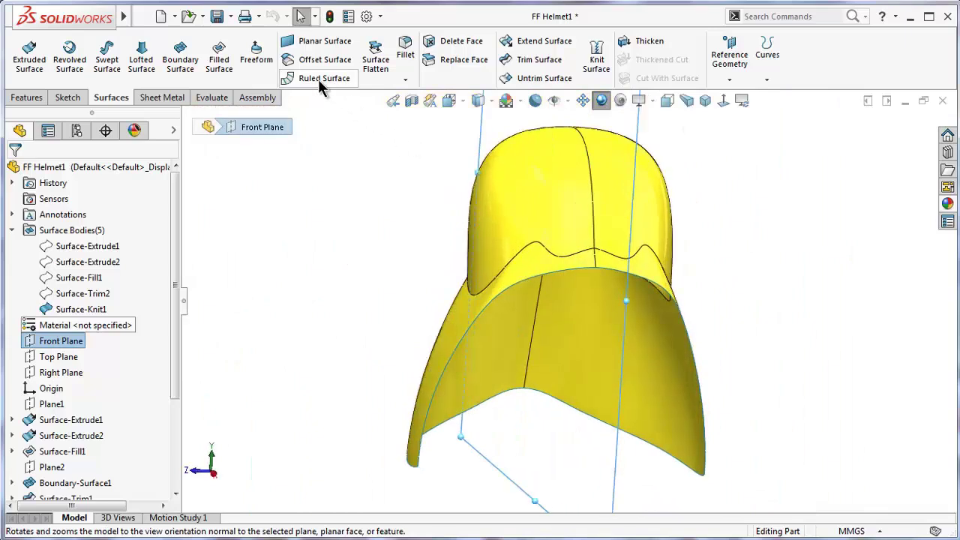
# Start a Normal to Surface ruled surface on the helmet's lower front edge
pyautogui.click(318, 78)
pyautogui.write('3')
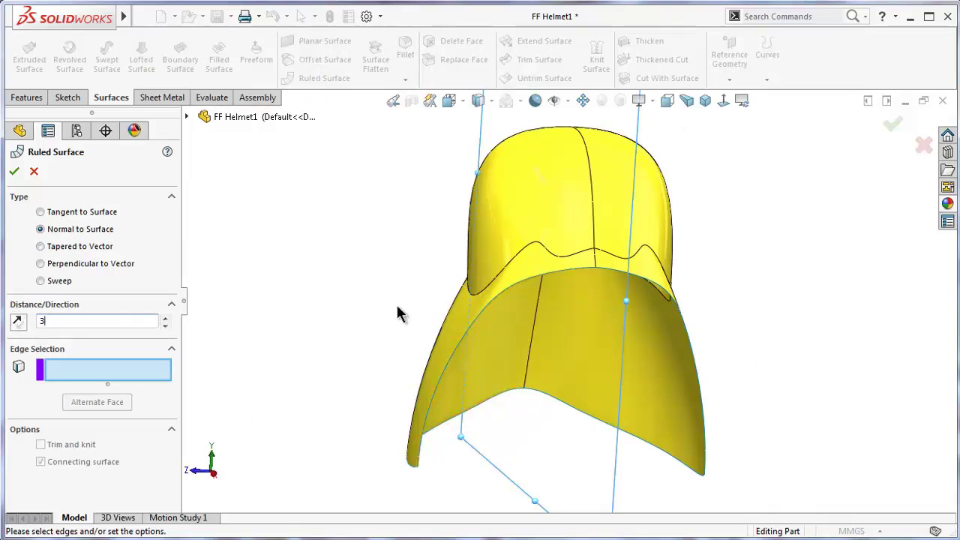
pyautogui.click(505, 296)
pyautogui.moveTo(410, 393); pyautogui.dragTo(570, 427, button='middle')
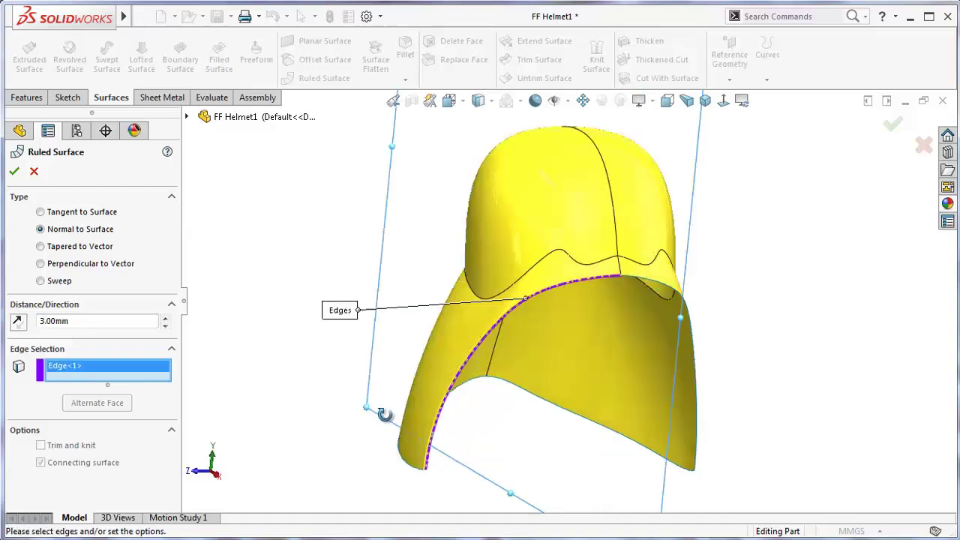
pyautogui.scroll(-5, 691, 314)
pyautogui.scroll(-3, 711, 298)
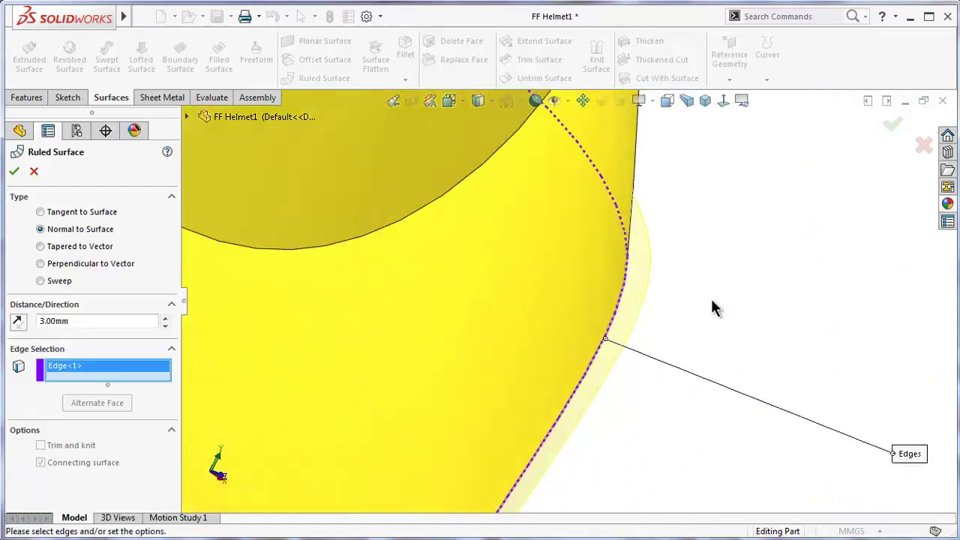
pyautogui.moveTo(711, 299); pyautogui.dragTo(642, 279, button='middle')
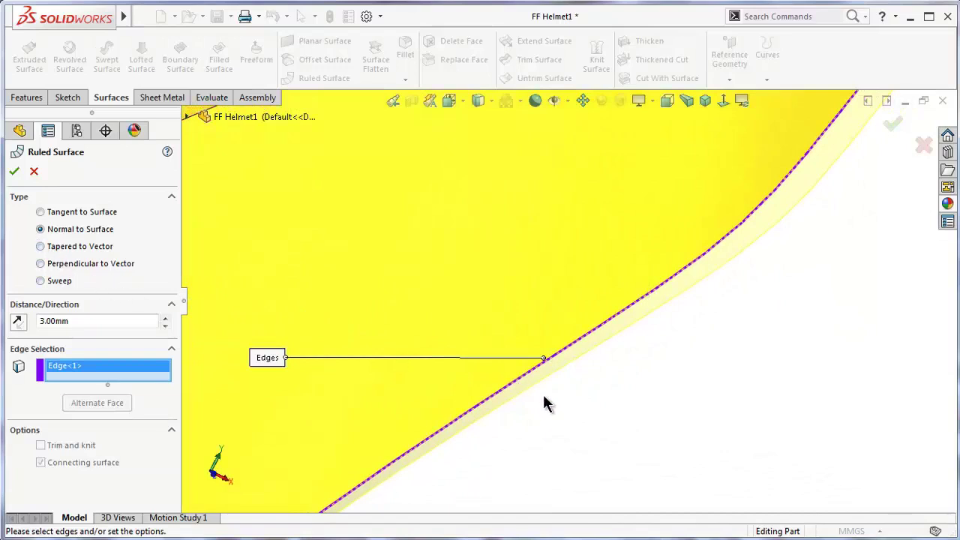
pyautogui.scroll(5, 546, 404)
pyautogui.scroll(3, 440, 407)
pyautogui.scroll(1, 414, 433)
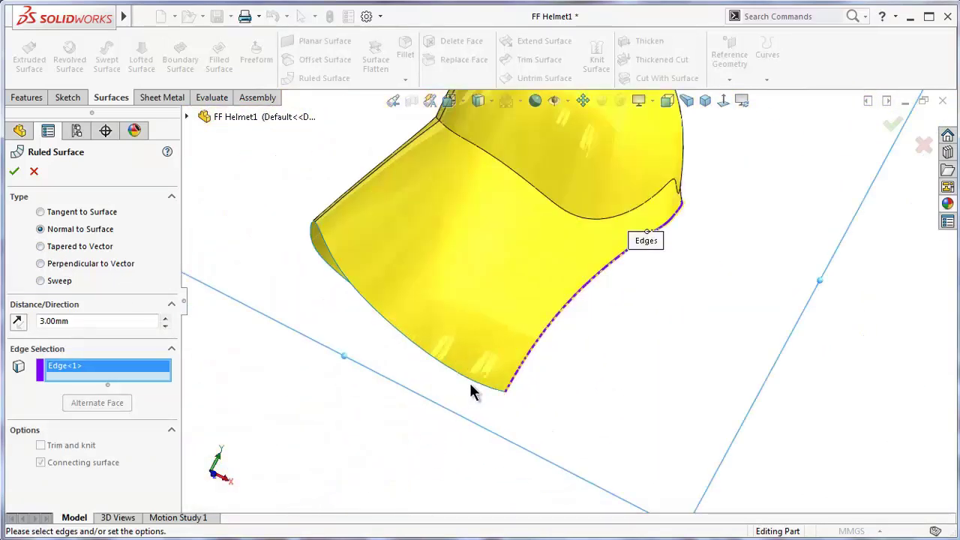
# Add a second lower helmet edge to the ruled surface
pyautogui.click(475, 387)
pyautogui.moveTo(473, 388)
pyautogui.mouseDown(button='middle')
pyautogui.moveTo(413, 377)
pyautogui.moveTo(390, 413)
pyautogui.moveTo(395, 424)
pyautogui.mouseUp(button='middle')
pyautogui.scroll(-5, 503, 353)
pyautogui.scroll(-3, 497, 408)
pyautogui.moveTo(497, 407)
pyautogui.mouseDown(button='middle')
pyautogui.moveTo(497, 423)
pyautogui.moveTo(569, 392)
pyautogui.mouseUp(button='middle')
pyautogui.scroll(2, 569, 392)
pyautogui.scroll(3, 535, 386)
pyautogui.scroll(2, 439, 263)
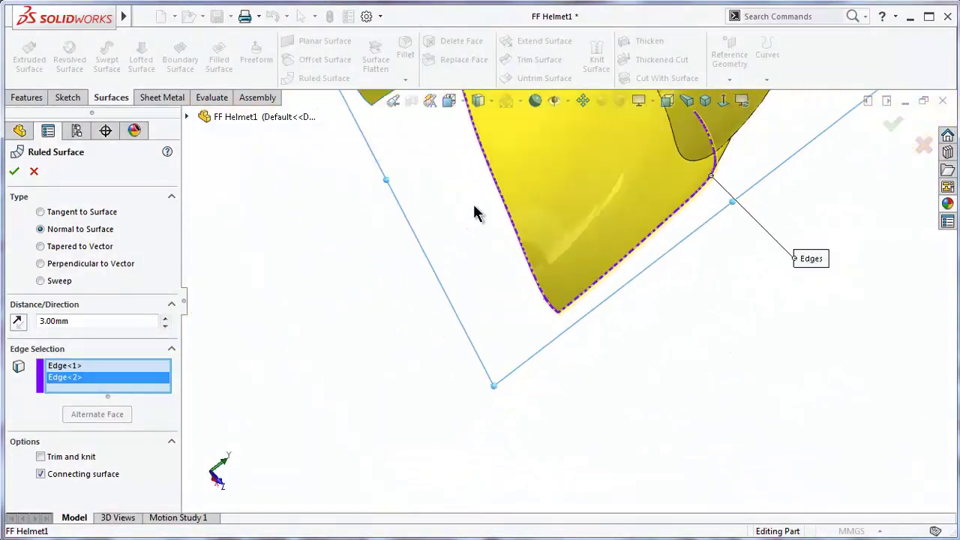
pyautogui.scroll(2, 480, 207)
pyautogui.moveTo(484, 199); pyautogui.dragTo(553, 304, button='middle')
pyautogui.scroll(-4, 604, 225)
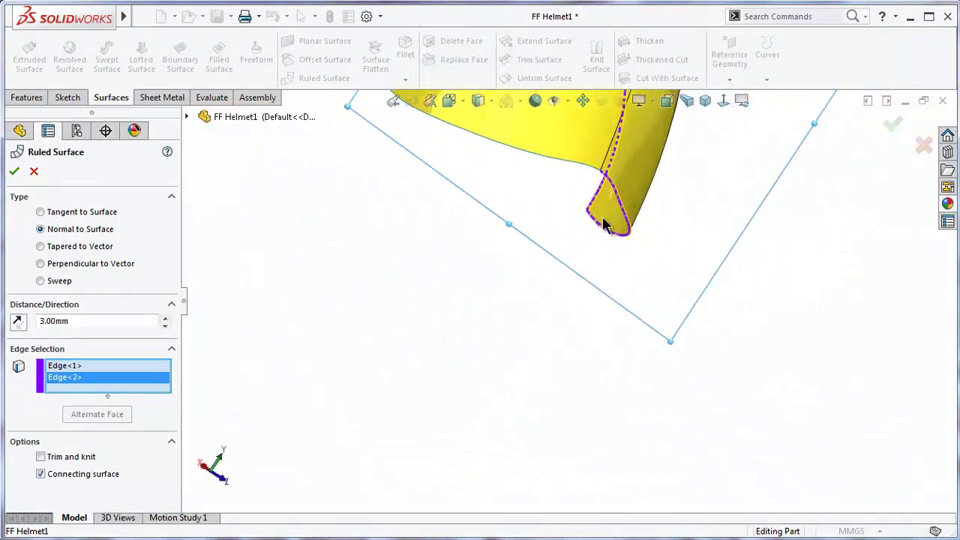
# Add the third and fourth edges and accept Ruled Surface1 at 3.50 mm
pyautogui.click(579, 171)
pyautogui.moveTo(502, 189)
pyautogui.mouseDown(button='middle')
pyautogui.moveTo(474, 473)
pyautogui.moveTo(488, 418)
pyautogui.mouseUp(button='middle')
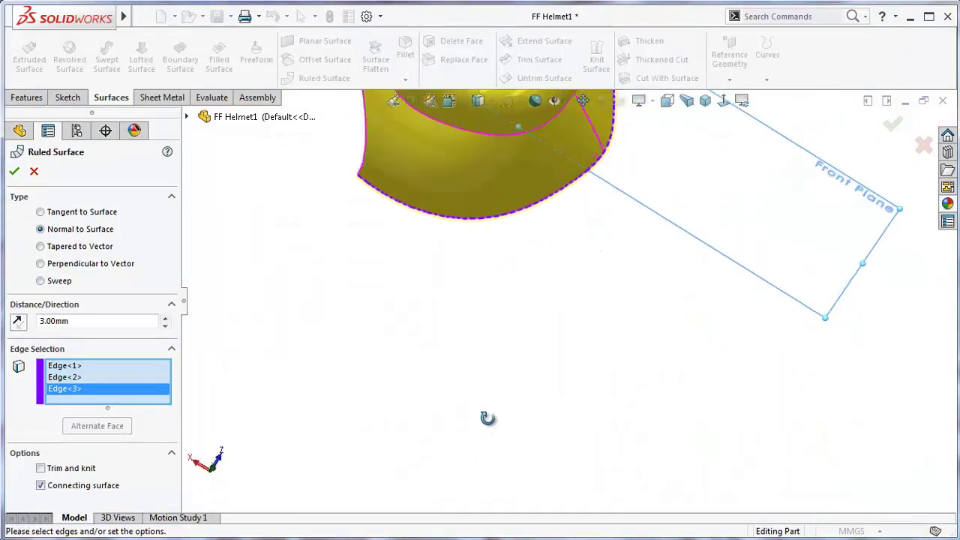
pyautogui.scroll(-3, 570, 189)
pyautogui.scroll(-3, 664, 157)
pyautogui.moveTo(686, 188)
pyautogui.mouseDown(button='middle')
pyautogui.moveTo(723, 198)
pyautogui.moveTo(728, 165)
pyautogui.moveTo(551, 203)
pyautogui.moveTo(504, 188)
pyautogui.moveTo(612, 213)
pyautogui.moveTo(710, 203)
pyautogui.moveTo(642, 184)
pyautogui.mouseUp(button='middle')
pyautogui.click(617, 217)
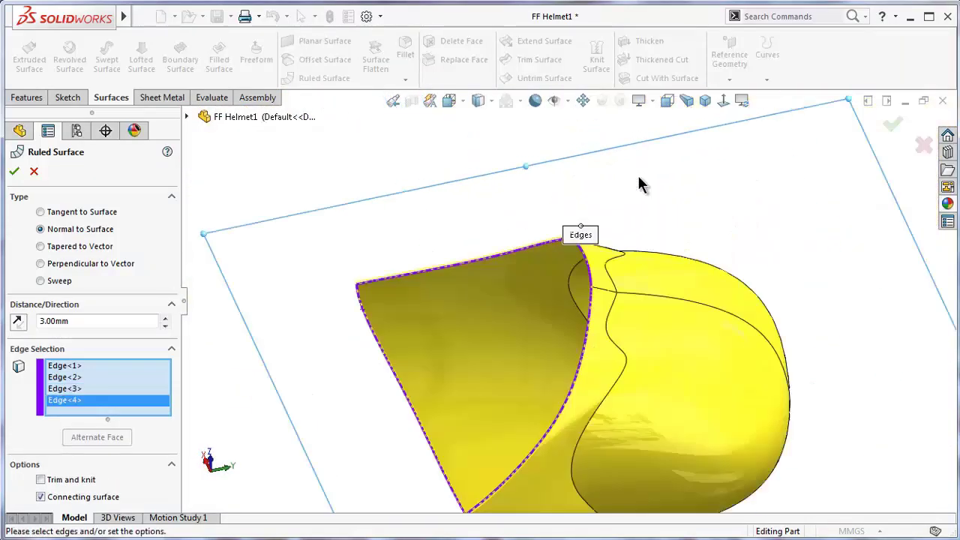
pyautogui.scroll(-3, 646, 282)
pyautogui.moveTo(646, 282); pyautogui.dragTo(566, 248, button='middle')
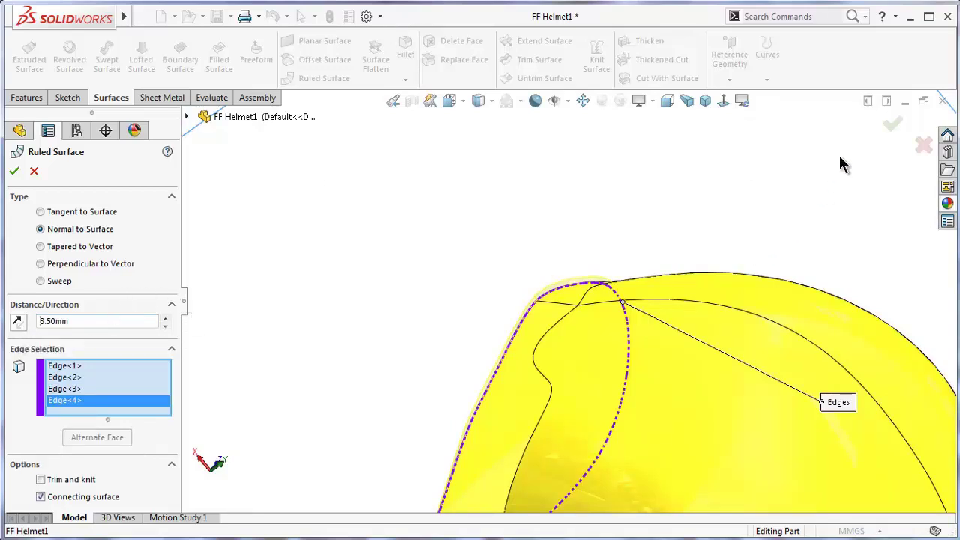
pyautogui.click(893, 125)
pyautogui.moveTo(731, 405)
pyautogui.mouseDown(button='middle')
pyautogui.moveTo(740, 269)
pyautogui.moveTo(579, 450)
pyautogui.mouseUp(button='middle')
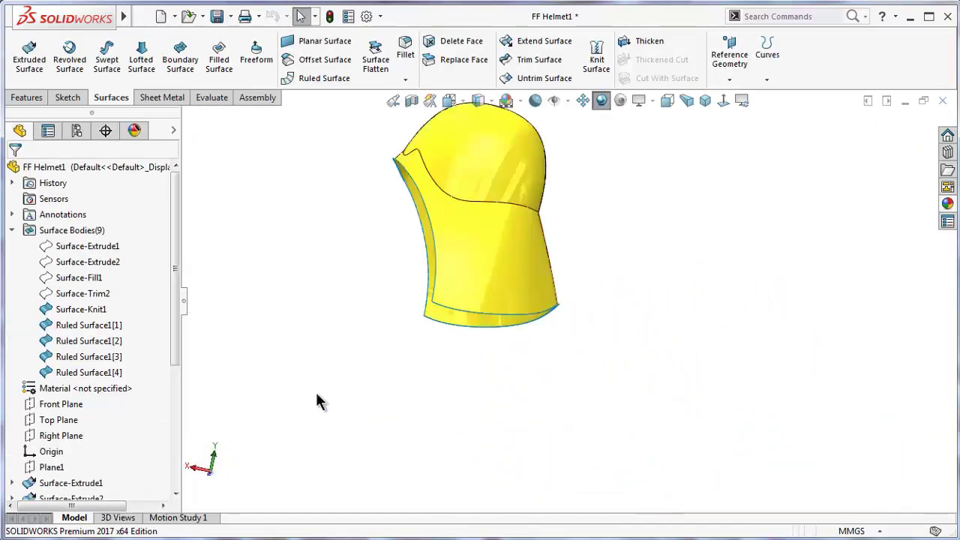
# Knit Surface-Knit1 with Ruled Surface1[1]–[4] into a single body, Surface-Knit2
pyautogui.click(110, 375)
pyautogui.keyDown('ctrl'); pyautogui.click(68, 359); pyautogui.keyUp('ctrl')
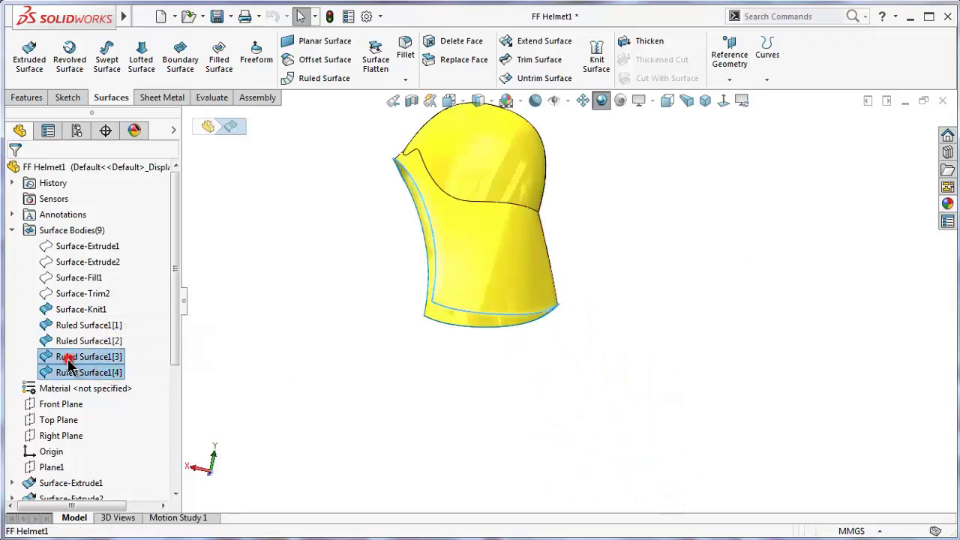
pyautogui.keyDown('ctrl'); pyautogui.click(66, 325); pyautogui.keyUp('ctrl')
pyautogui.keyDown('ctrl'); pyautogui.click(68, 309); pyautogui.keyUp('ctrl')
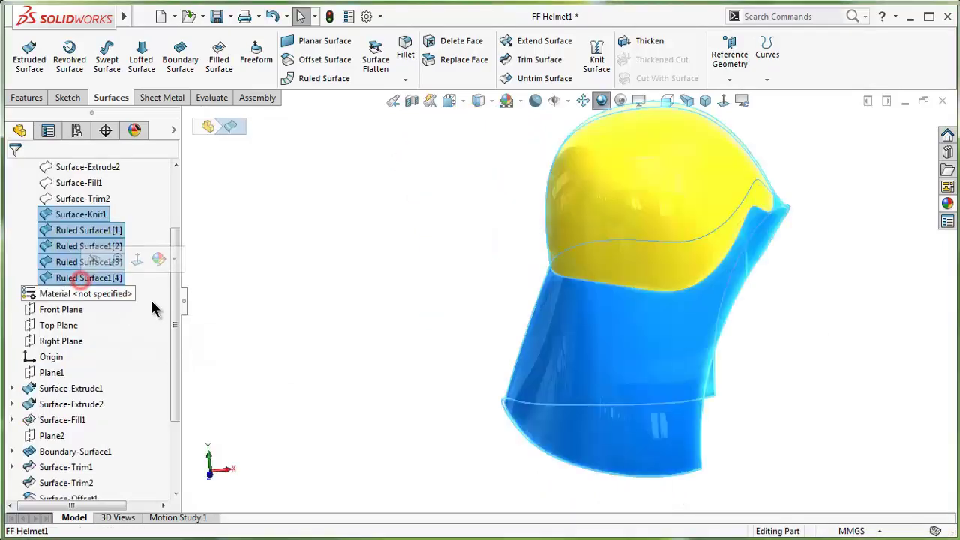
pyautogui.click(596, 58)
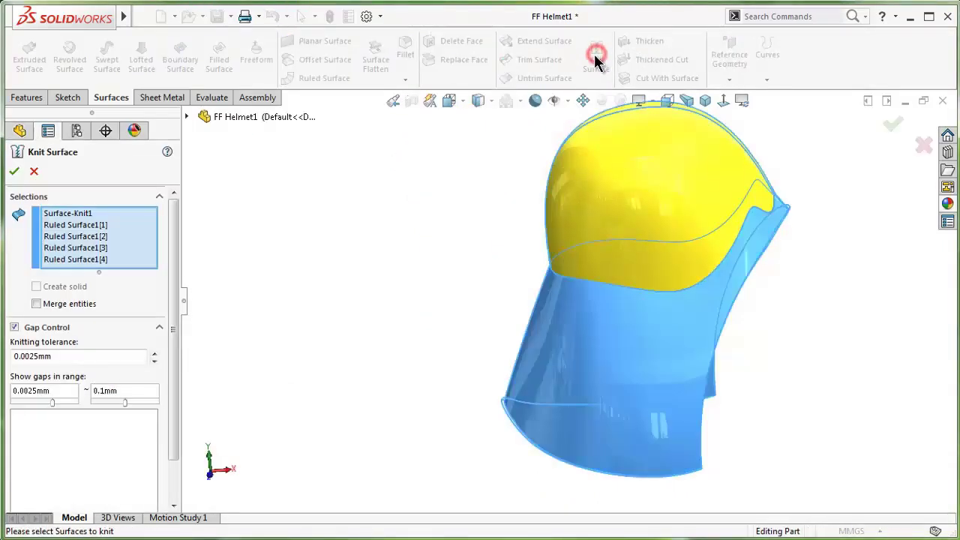
pyautogui.click(14, 172)
pyautogui.click(81, 214)
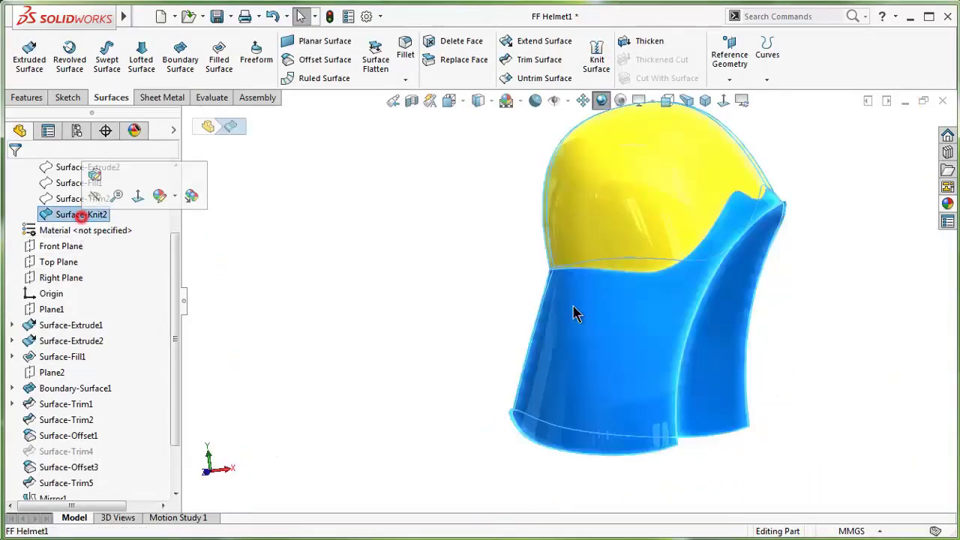
pyautogui.moveTo(575, 311); pyautogui.dragTo(698, 399, button='middle')
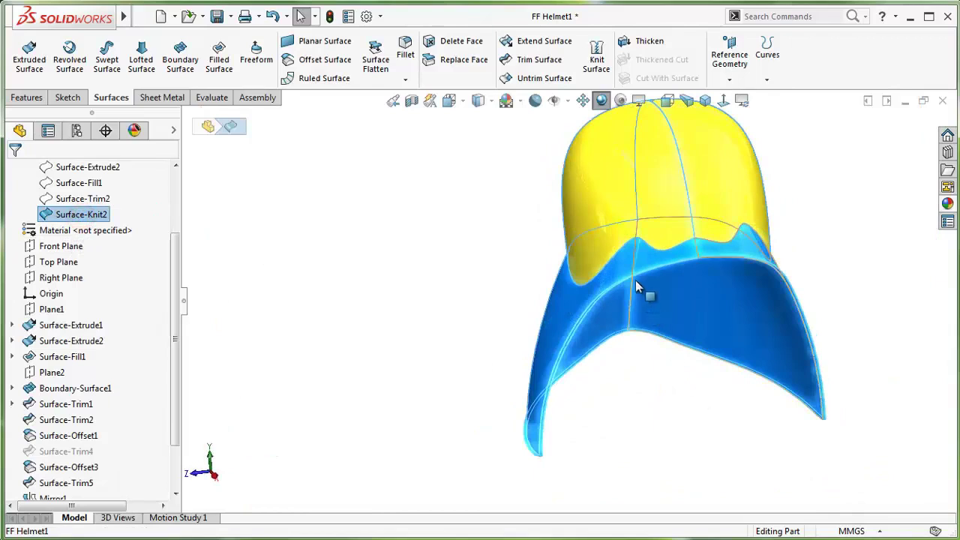
# Thicken Surface-Knit2 by 1.50mm and orbit around the preview to inspect the shell's front and underside
pyautogui.click(650, 42)
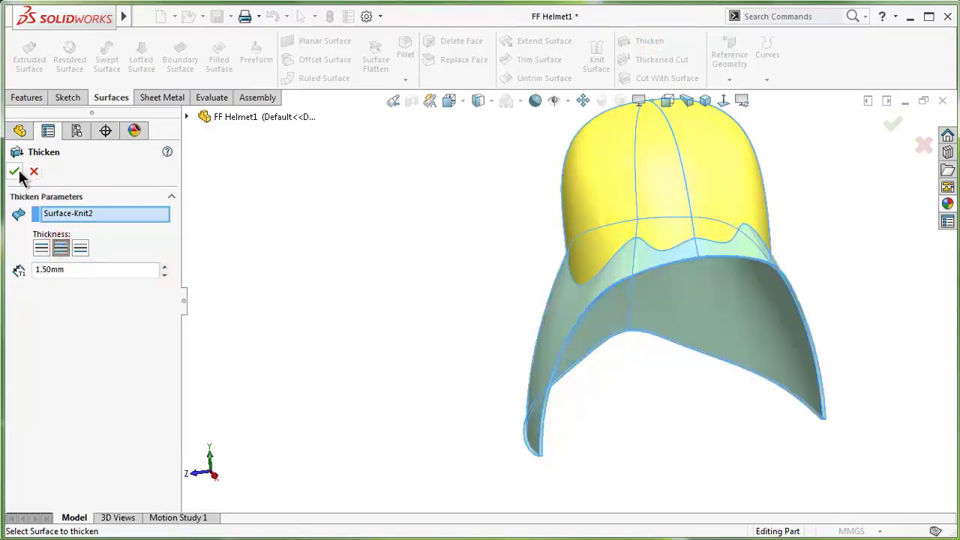
pyautogui.moveTo(833, 294); pyautogui.dragTo(695, 266, button='middle')
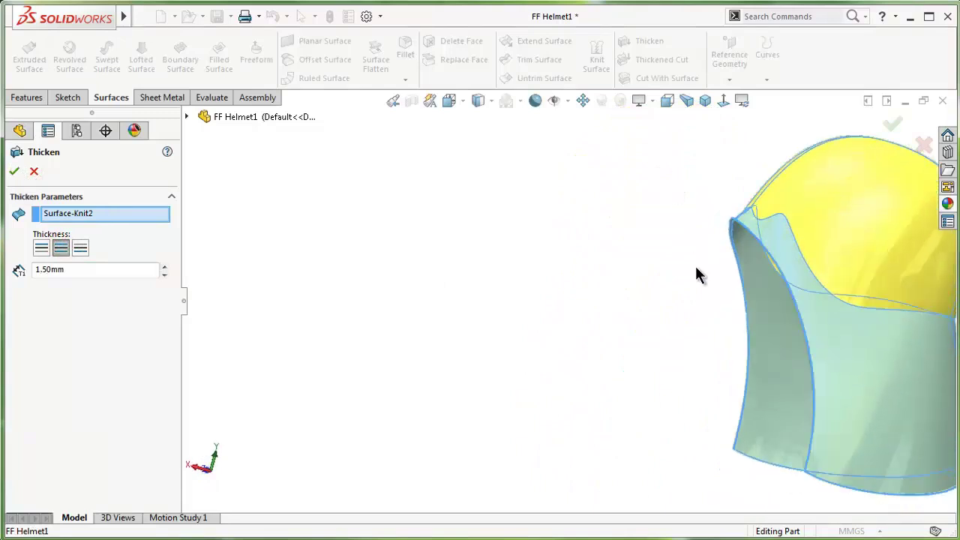
pyautogui.scroll(-3, 889, 210)
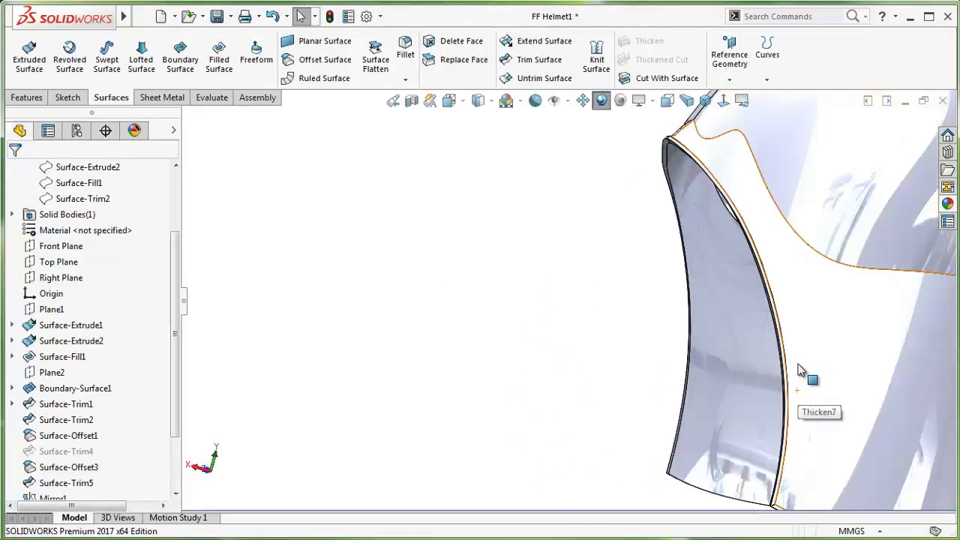
pyautogui.moveTo(800, 369)
pyautogui.mouseDown(button='middle')
pyautogui.moveTo(769, 390)
pyautogui.moveTo(788, 370)
pyautogui.moveTo(806, 438)
pyautogui.moveTo(793, 420)
pyautogui.moveTo(707, 506)
pyautogui.moveTo(755, 506)
pyautogui.moveTo(824, 442)
pyautogui.mouseUp(button='middle')
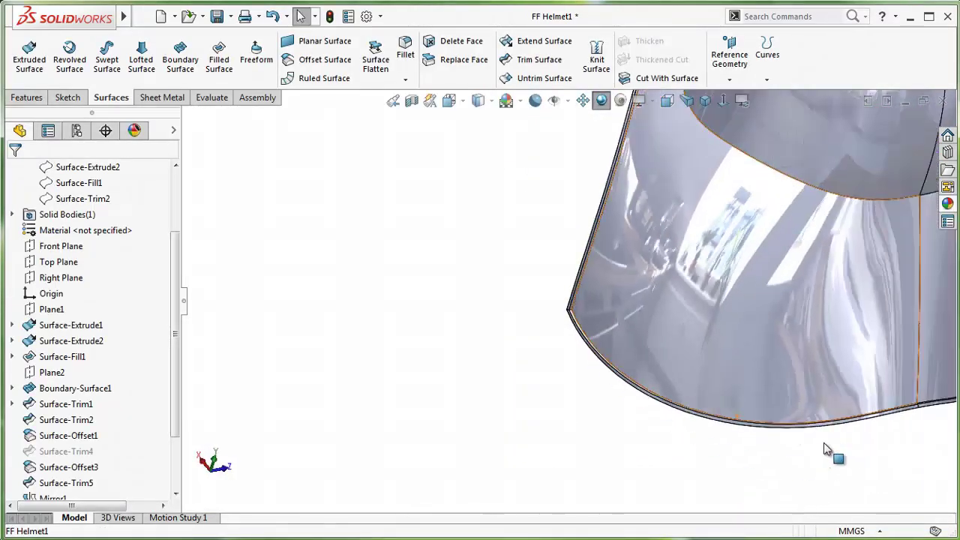
pyautogui.moveTo(824, 396)
pyautogui.mouseDown(button='middle')
pyautogui.moveTo(886, 337)
pyautogui.moveTo(886, 349)
pyautogui.moveTo(648, 338)
pyautogui.moveTo(545, 348)
pyautogui.moveTo(575, 332)
pyautogui.moveTo(775, 377)
pyautogui.mouseUp(button='middle')
pyautogui.scroll(3, 776, 378)
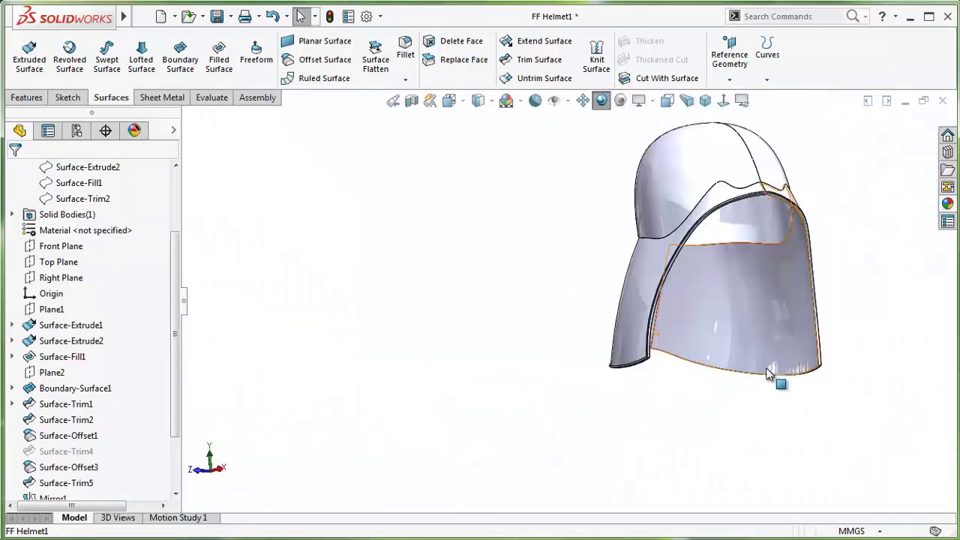
pyautogui.scroll(-3, 630, 300)
pyautogui.moveTo(630, 300)
pyautogui.mouseDown(button='middle')
pyautogui.moveTo(837, 360)
pyautogui.moveTo(896, 399)
pyautogui.moveTo(886, 388)
pyautogui.moveTo(743, 362)
pyautogui.moveTo(863, 377)
pyautogui.moveTo(826, 367)
pyautogui.moveTo(650, 347)
pyautogui.moveTo(550, 373)
pyautogui.moveTo(690, 325)
pyautogui.moveTo(672, 270)
pyautogui.moveTo(594, 309)
pyautogui.moveTo(590, 285)
pyautogui.moveTo(601, 382)
pyautogui.mouseUp(button='middle')
pyautogui.scroll(-3, 601, 379)
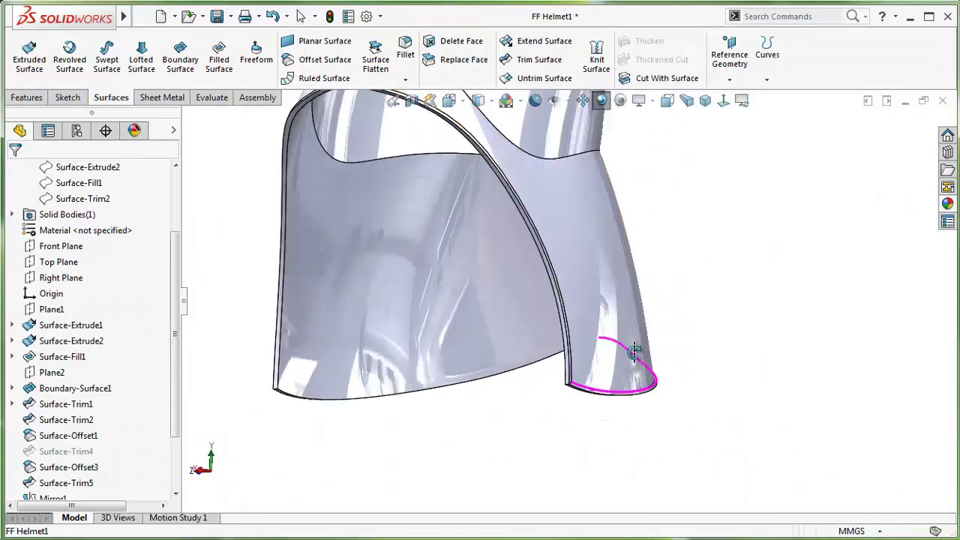
pyautogui.scroll(-3, 589, 375)
pyautogui.scroll(-3, 589, 375)
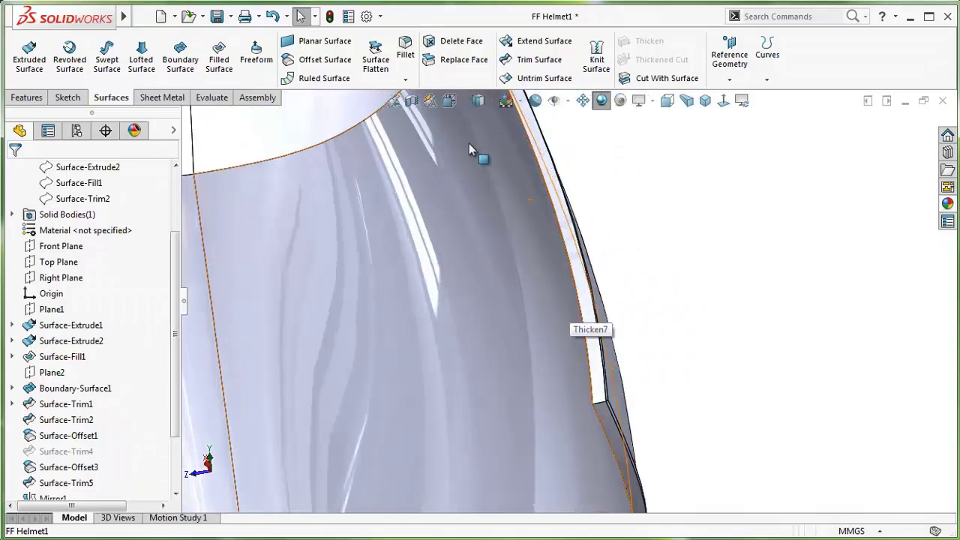
pyautogui.scroll(-1, 469, 143)
# Start a 5.00mm fillet and select the two short corner edges at the bottom of the rim
pyautogui.click(405, 47)
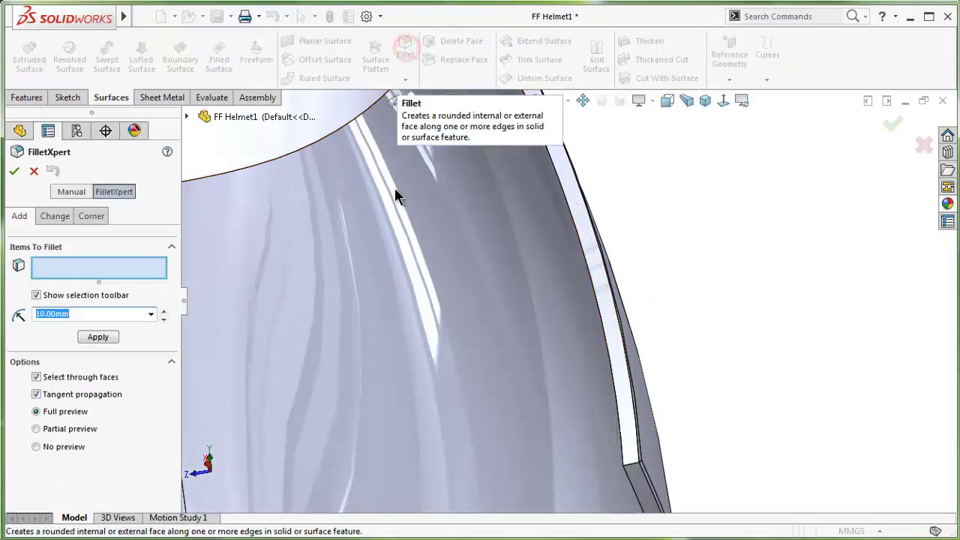
pyautogui.moveTo(637, 386); pyautogui.dragTo(605, 397, button='middle')
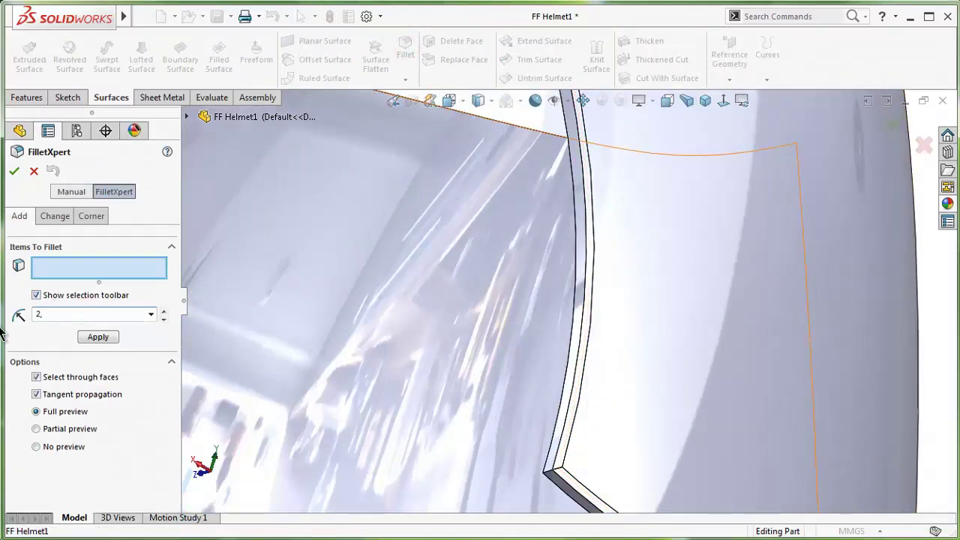
pyautogui.click(549, 474)
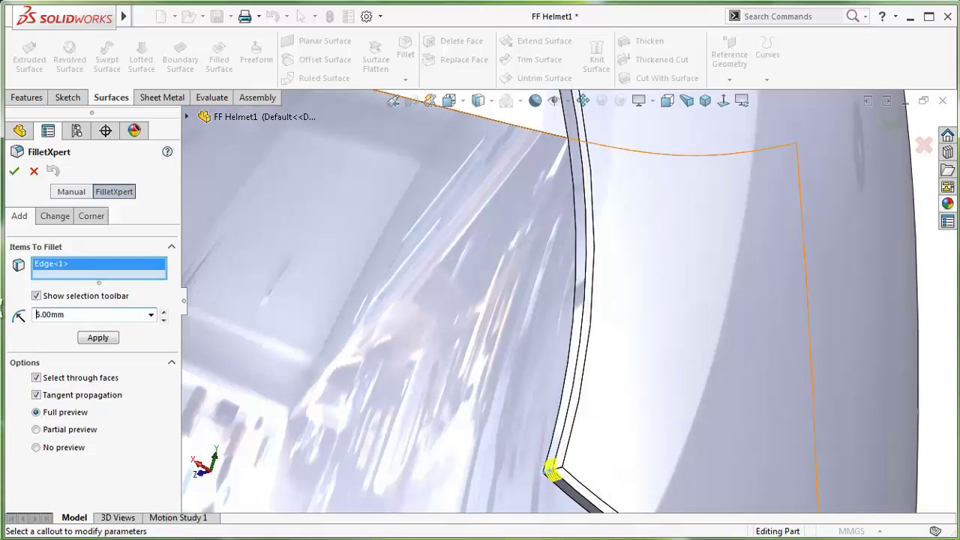
pyautogui.moveTo(428, 405); pyautogui.dragTo(592, 392, button='middle')
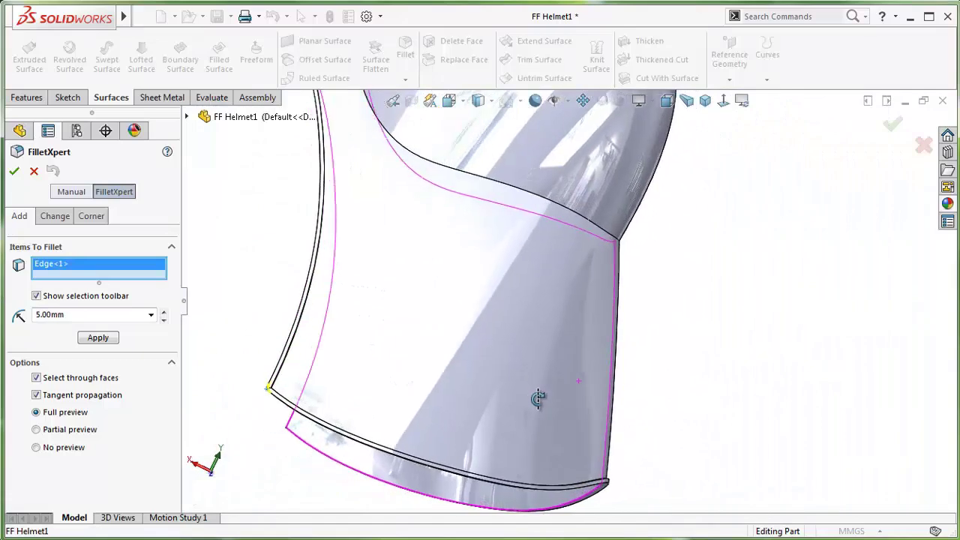
pyautogui.scroll(-3, 395, 416)
pyautogui.scroll(-2, 394, 415)
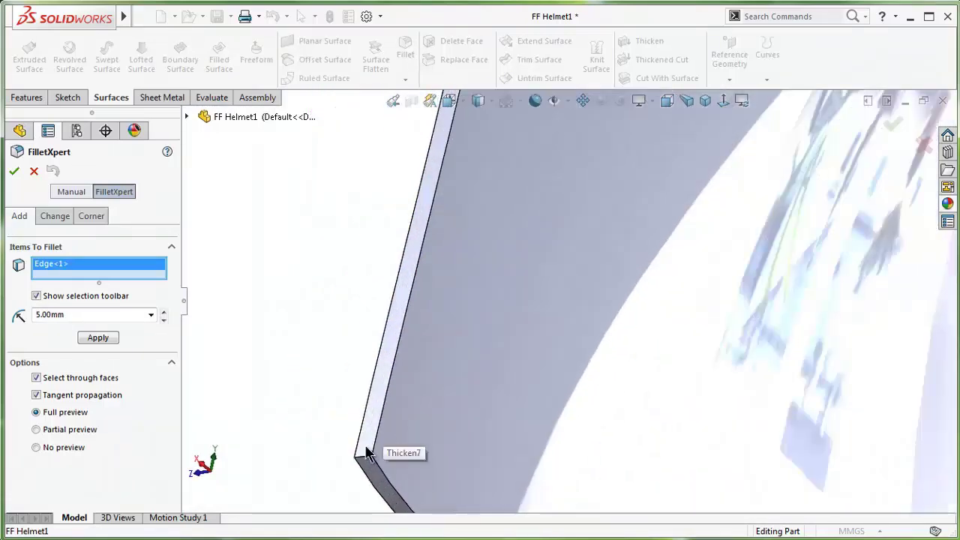
pyautogui.click(360, 460)
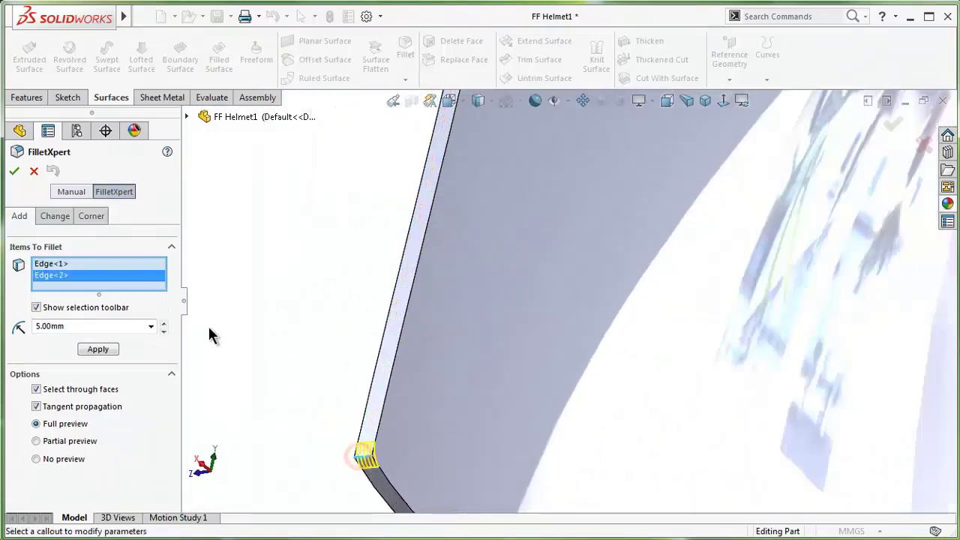
pyautogui.moveTo(525, 383); pyautogui.dragTo(777, 421, button='middle')
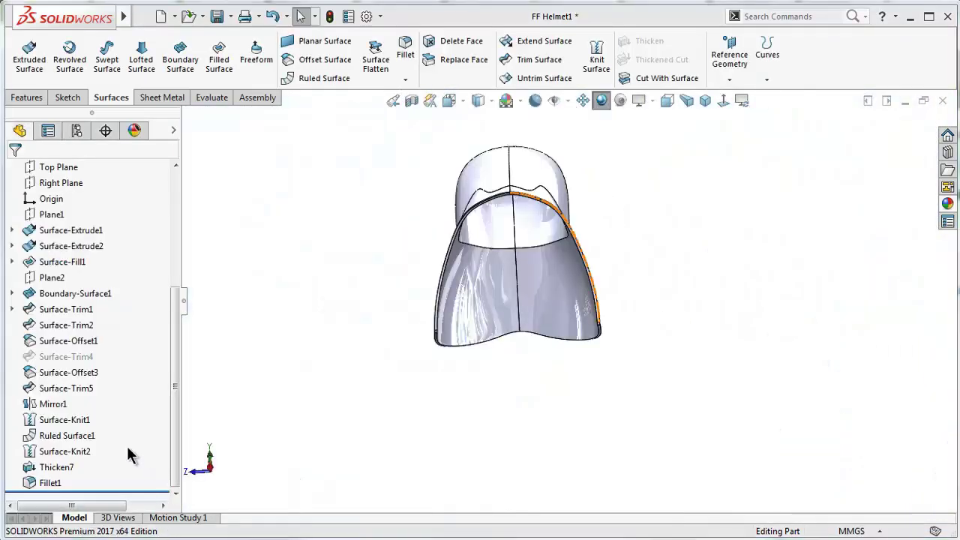
# Apply Fillet1 to the two corner edges, then reopen it and select the visor-opening edge
pyautogui.click(47, 482)
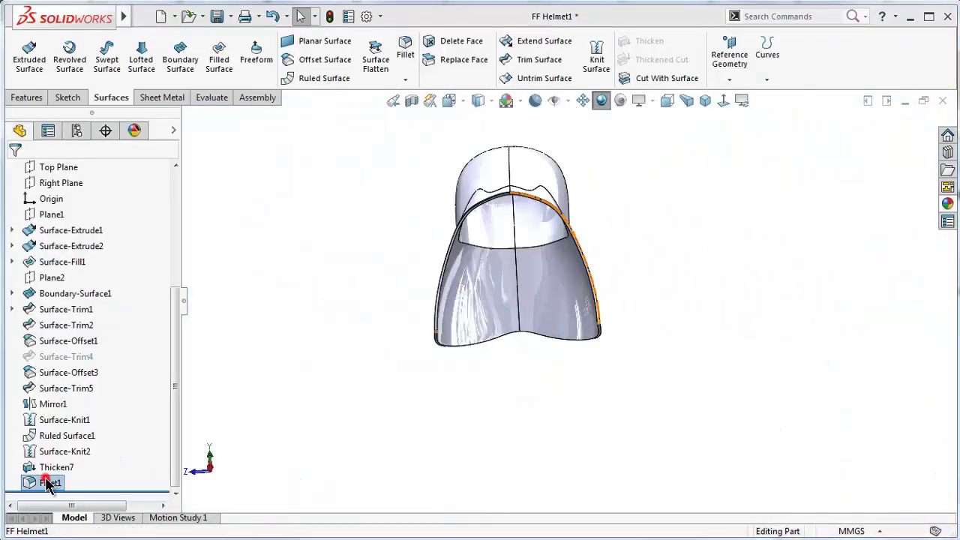
pyautogui.click(57, 436)
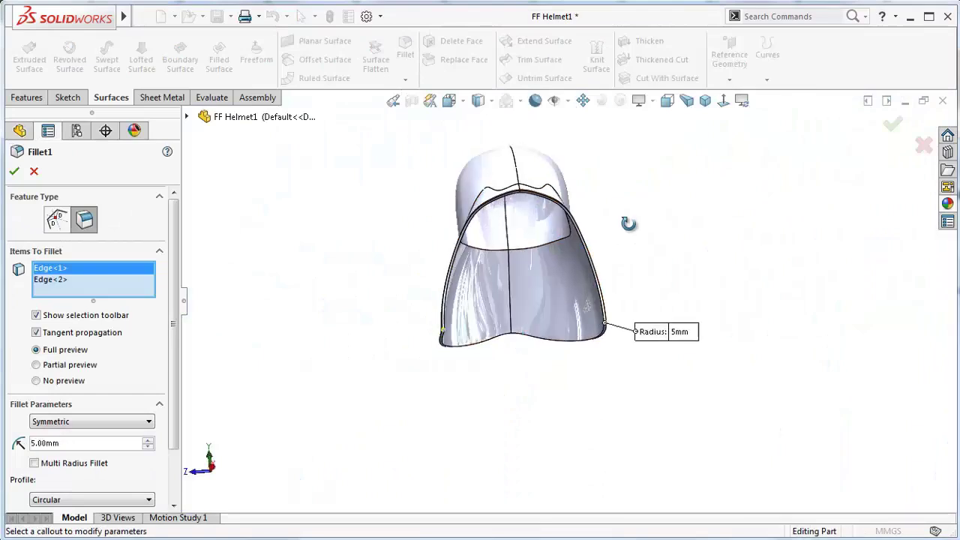
pyautogui.moveTo(626, 222); pyautogui.dragTo(607, 235, button='middle')
pyautogui.scroll(-5, 607, 235)
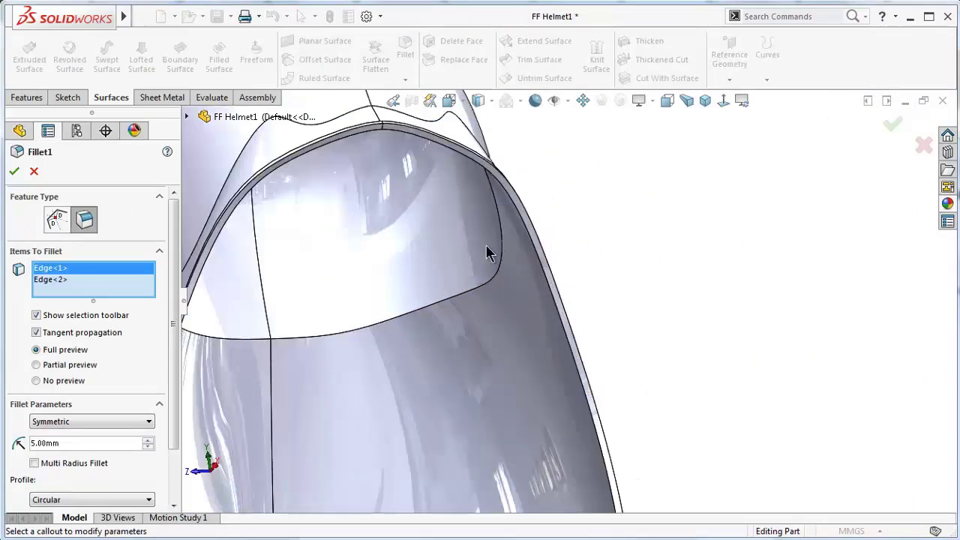
pyautogui.click(479, 284)
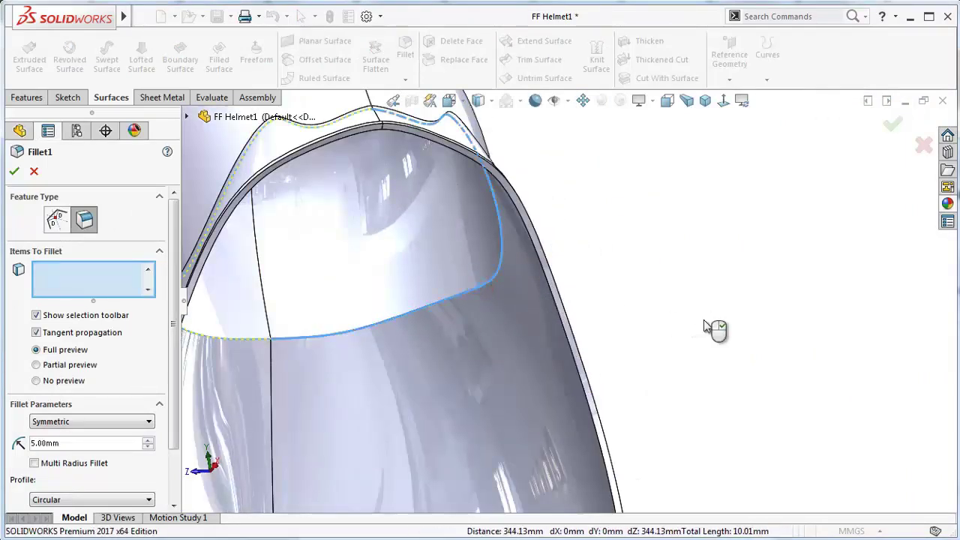
# Add the inner visor edge and accept Fillet1, now rounding four edges at 5mm
pyautogui.moveTo(655, 318)
pyautogui.mouseDown(button='middle')
pyautogui.moveTo(727, 423)
pyautogui.moveTo(488, 317)
pyautogui.mouseUp(button='middle')
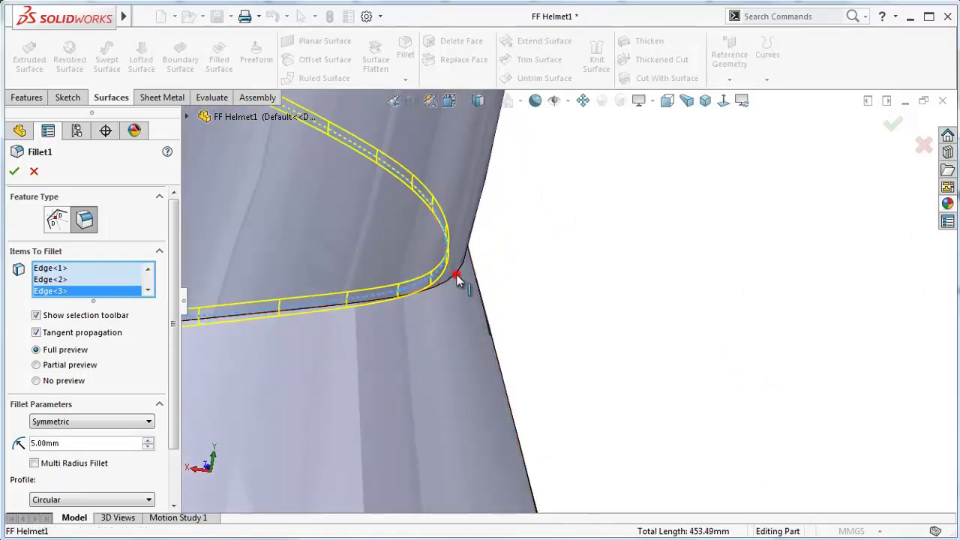
pyautogui.click(459, 282)
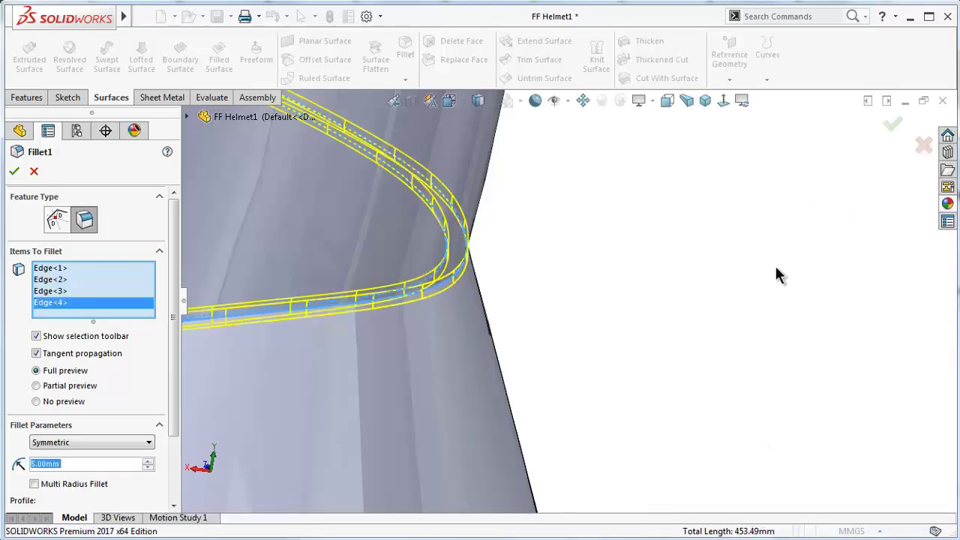
pyautogui.moveTo(776, 275)
pyautogui.mouseDown(button='middle')
pyautogui.moveTo(396, 307)
pyautogui.moveTo(347, 337)
pyautogui.moveTo(371, 370)
pyautogui.moveTo(318, 318)
pyautogui.moveTo(483, 315)
pyautogui.moveTo(552, 358)
pyautogui.moveTo(615, 326)
pyautogui.moveTo(598, 378)
pyautogui.moveTo(431, 399)
pyautogui.mouseUp(button='middle')
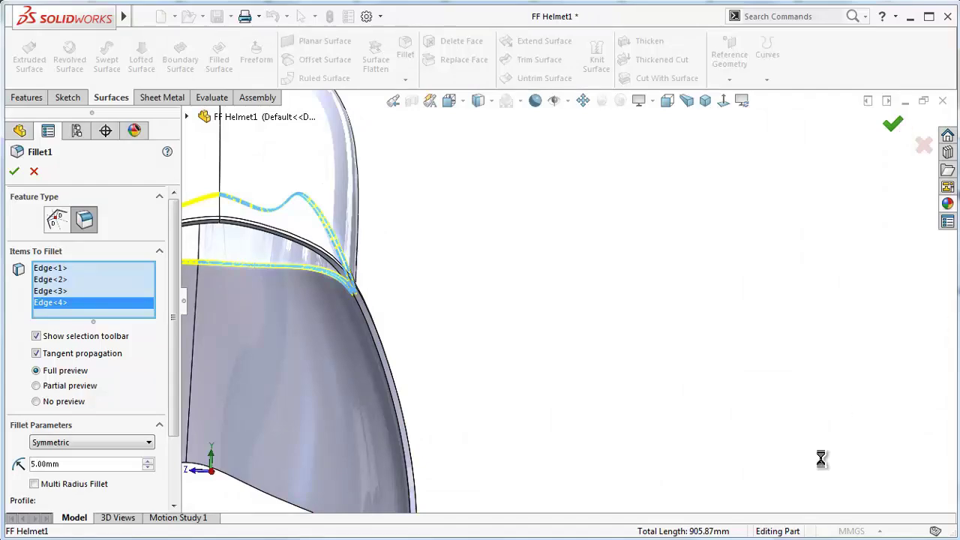
pyautogui.press('Return')
pyautogui.moveTo(628, 317)
pyautogui.mouseDown(button='middle')
pyautogui.moveTo(553, 339)
pyautogui.moveTo(507, 392)
pyautogui.moveTo(506, 353)
pyautogui.moveTo(563, 327)
pyautogui.moveTo(493, 408)
pyautogui.moveTo(517, 396)
pyautogui.mouseUp(button='middle')
pyautogui.scroll(3, 555, 330)
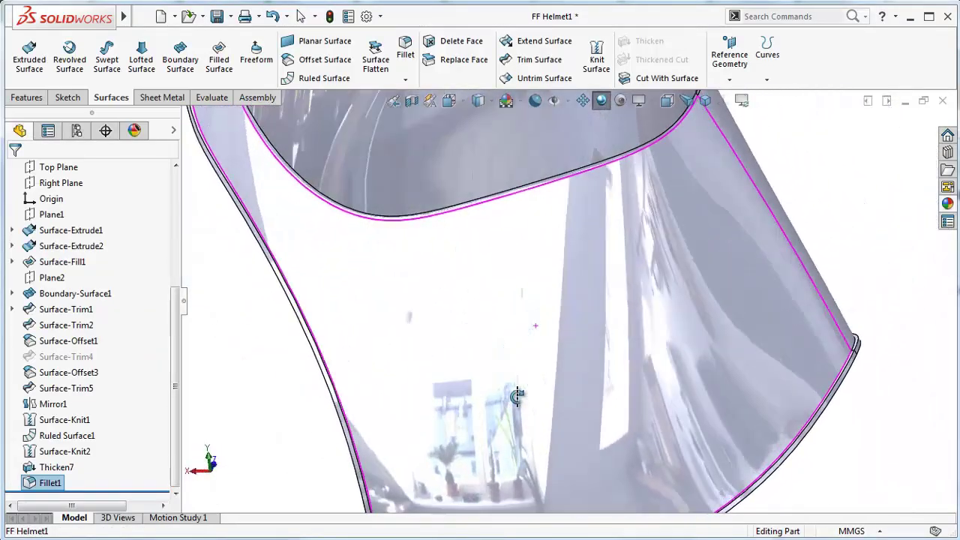
# Start a 0.25mm fillet and select the first face of the thickened rim
pyautogui.press('Return')
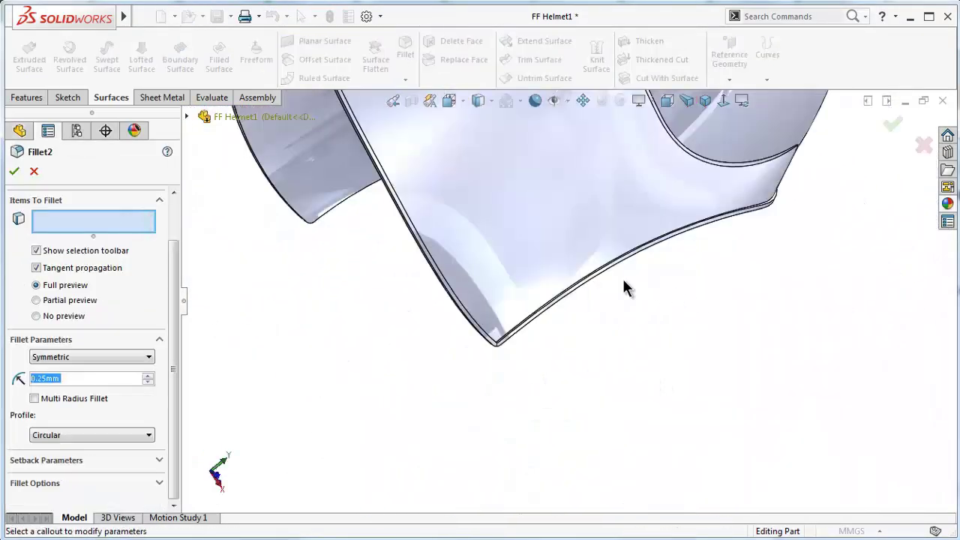
pyautogui.moveTo(626, 285); pyautogui.dragTo(623, 315, button='middle')
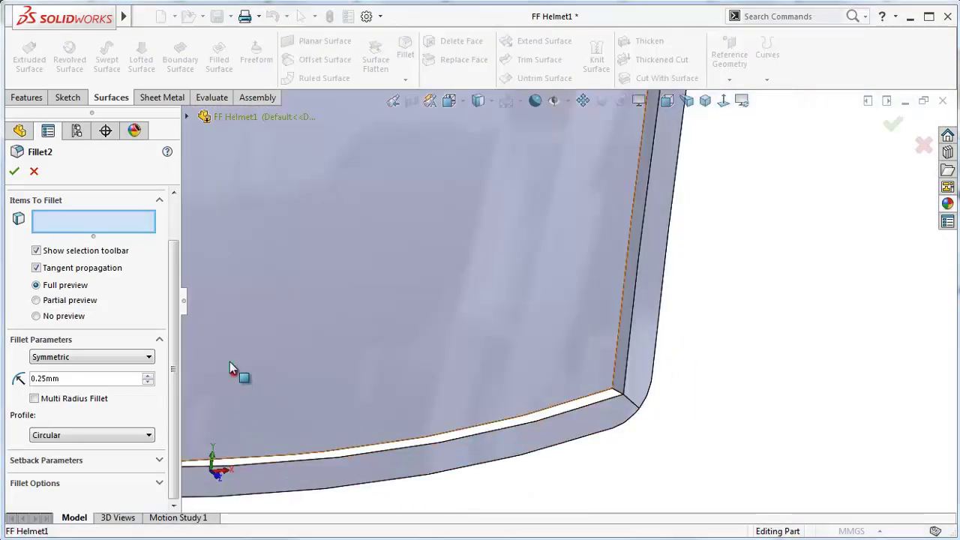
pyautogui.click(232, 371)
pyautogui.click(341, 368)
pyautogui.click(74, 379)
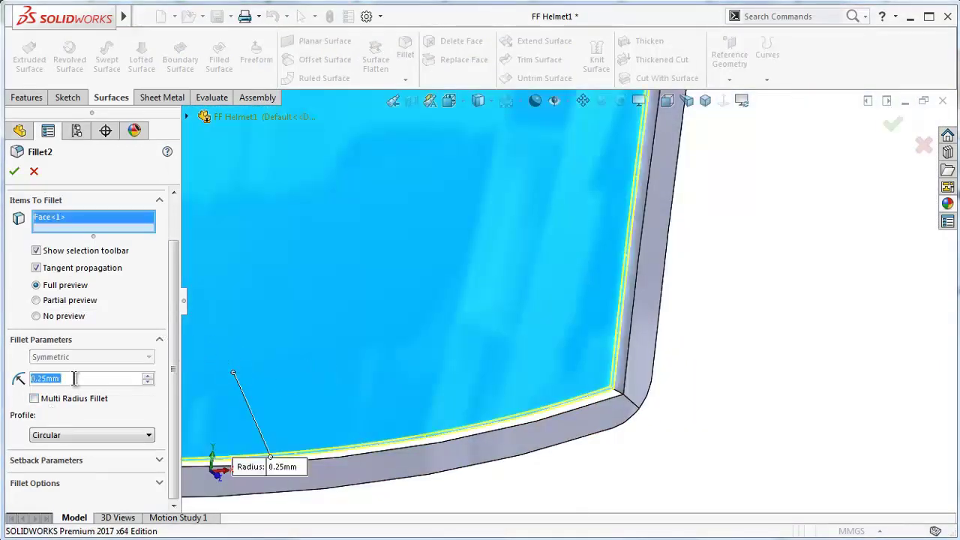
pyautogui.scroll(1, 575, 294)
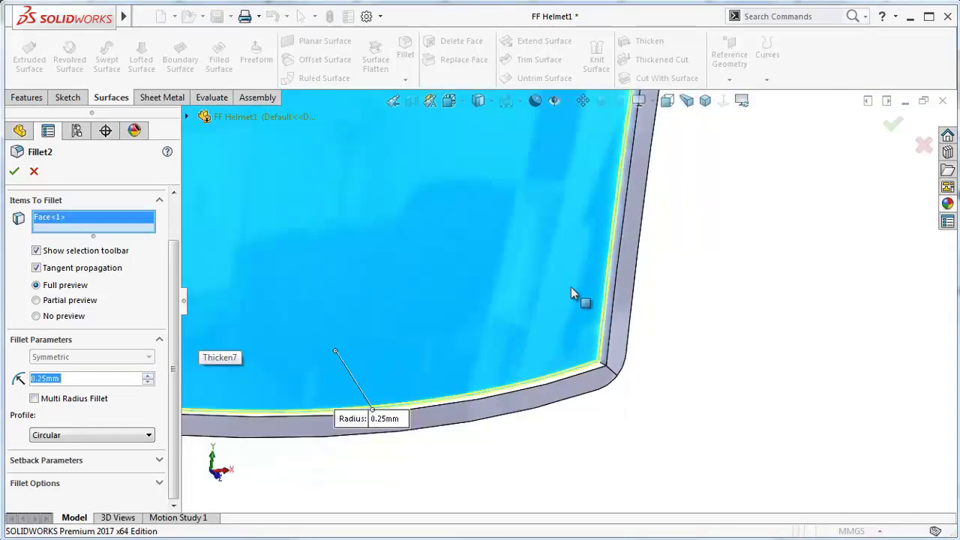
pyautogui.scroll(1, 593, 266)
pyautogui.scroll(2, 612, 240)
# Add a second rim face from the helmet's inner side to the 0.25mm fillet
pyautogui.moveTo(611, 240)
pyautogui.mouseDown(button='middle')
pyautogui.moveTo(582, 172)
pyautogui.moveTo(670, 275)
pyautogui.moveTo(496, 315)
pyautogui.moveTo(321, 326)
pyautogui.moveTo(425, 348)
pyautogui.moveTo(365, 493)
pyautogui.mouseUp(button='middle')
pyautogui.scroll(2, 293, 354)
pyautogui.scroll(-3, 380, 360)
pyautogui.scroll(-3, 379, 356)
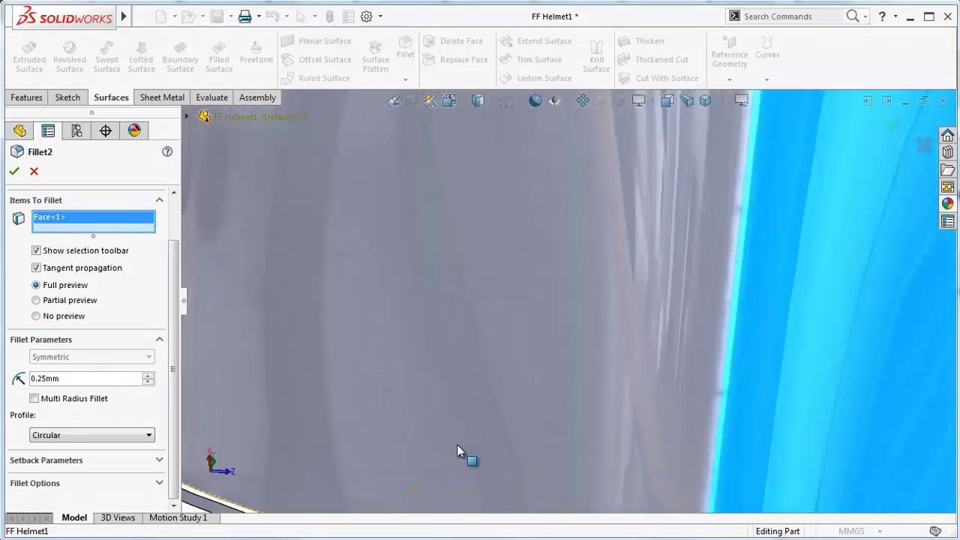
pyautogui.scroll(-2, 459, 455)
pyautogui.scroll(-1, 443, 455)
pyautogui.scroll(-1, 433, 457)
pyautogui.click(428, 246)
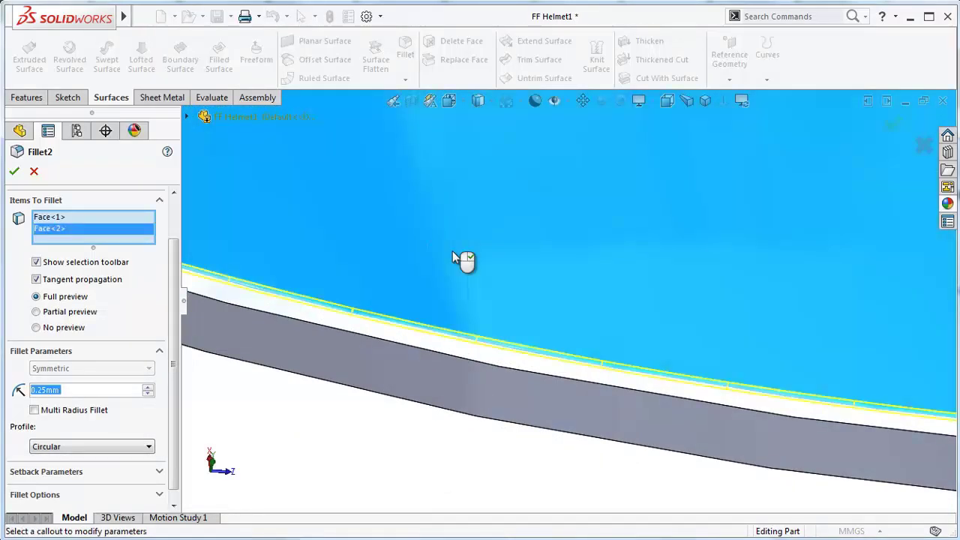
# Add the short rim corner edge to the fillet's items to round
pyautogui.scroll(2, 518, 309)
pyautogui.scroll(3, 531, 313)
pyautogui.moveTo(532, 313); pyautogui.dragTo(460, 183, button='middle')
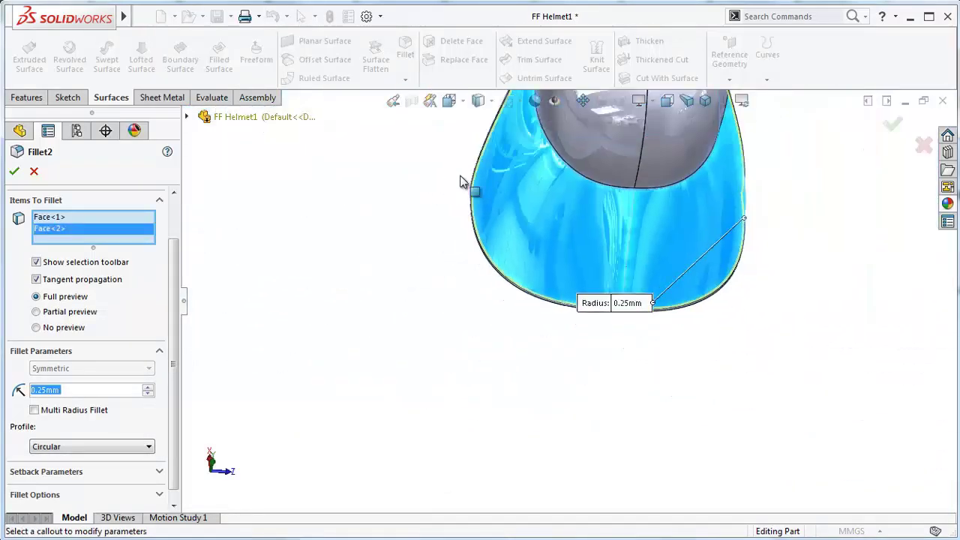
pyautogui.scroll(-3, 536, 180)
pyautogui.moveTo(537, 180)
pyautogui.mouseDown(button='middle')
pyautogui.moveTo(568, 176)
pyautogui.moveTo(515, 257)
pyautogui.mouseUp(button='middle')
pyautogui.scroll(-2, 369, 398)
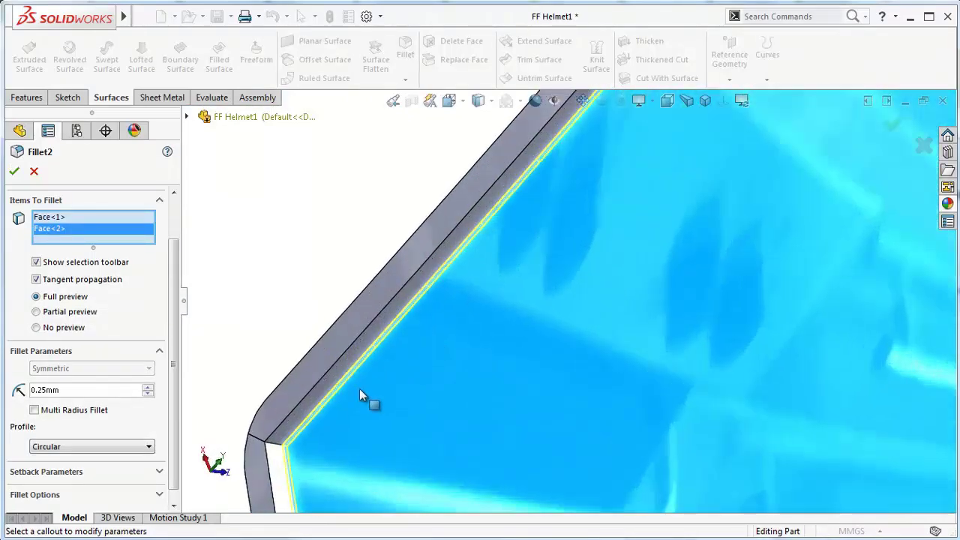
pyautogui.scroll(-2, 257, 455)
pyautogui.click(267, 457)
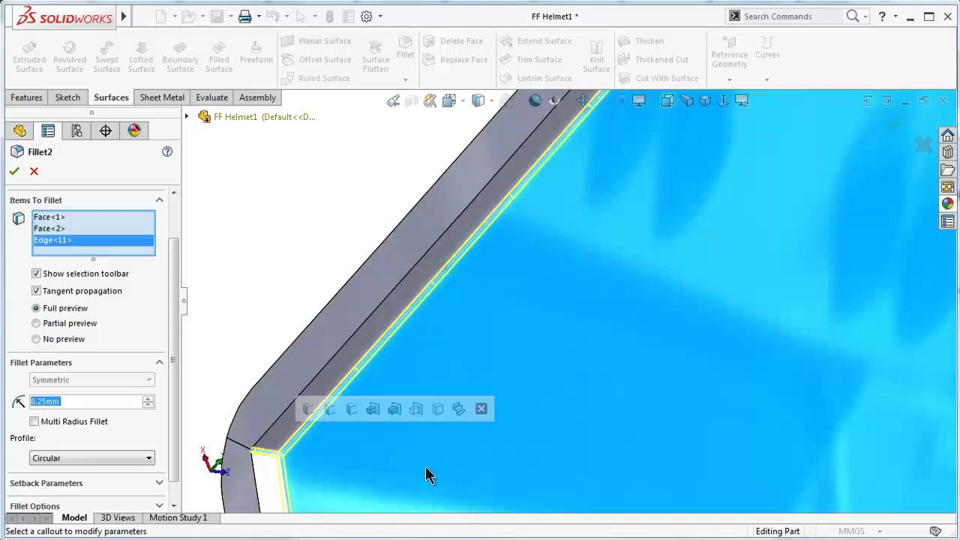
pyautogui.scroll(3, 676, 268)
pyautogui.scroll(2, 698, 233)
pyautogui.scroll(3, 723, 176)
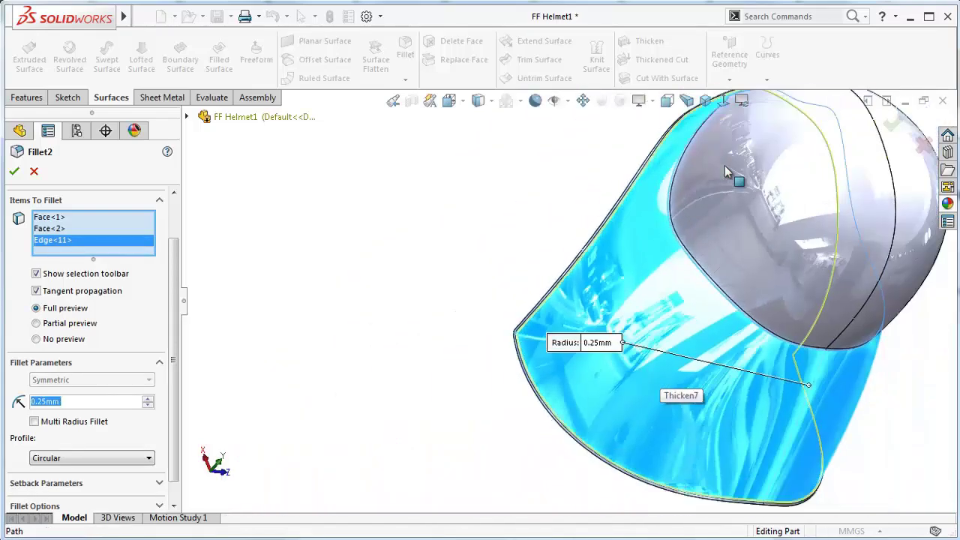
pyautogui.moveTo(766, 206); pyautogui.dragTo(648, 157, button='middle')
pyautogui.scroll(2, 885, 122)
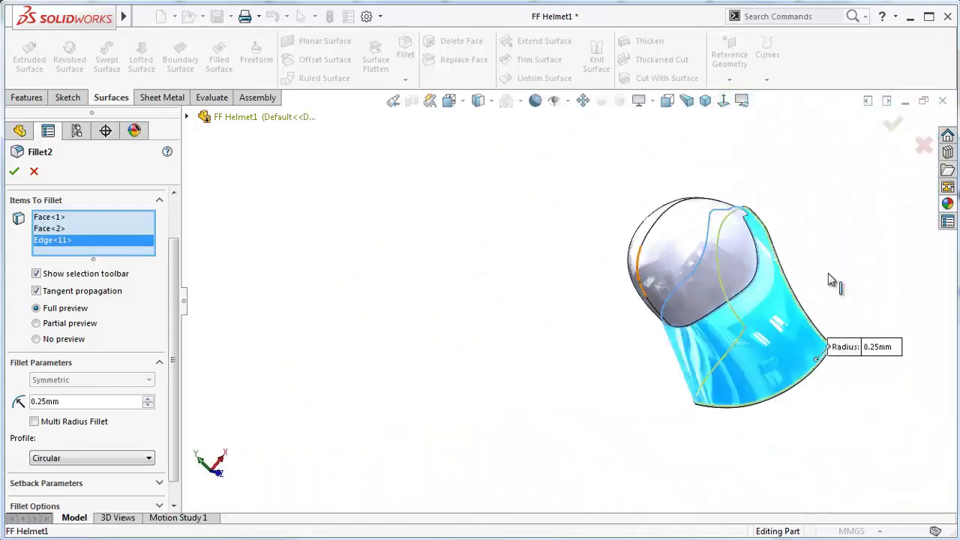
pyautogui.scroll(-3, 686, 446)
pyautogui.scroll(-3, 722, 403)
pyautogui.scroll(-2, 722, 403)
pyautogui.scroll(-2, 733, 488)
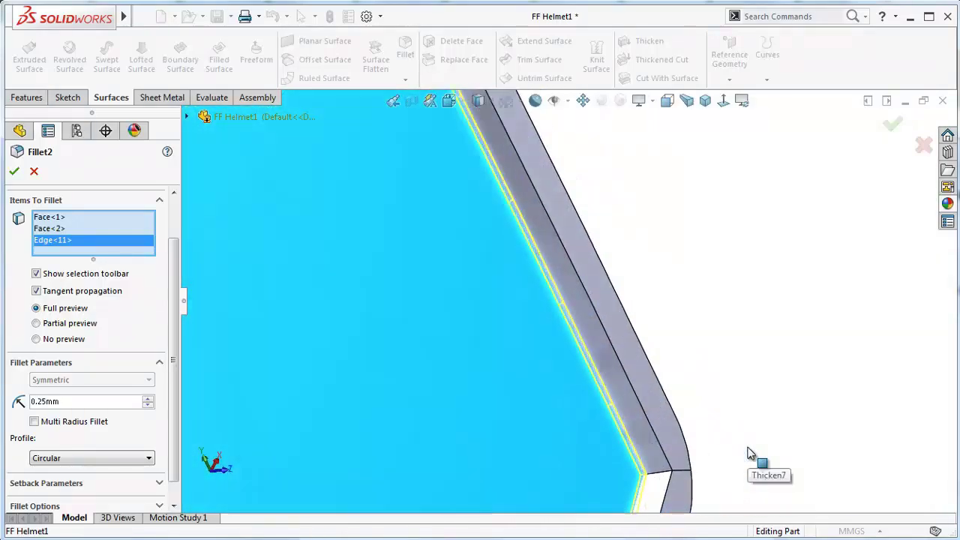
pyautogui.scroll(-1, 750, 455)
# Add another rim edge, then remove the unwanted Face<3> from the fillet items
pyautogui.click(528, 463)
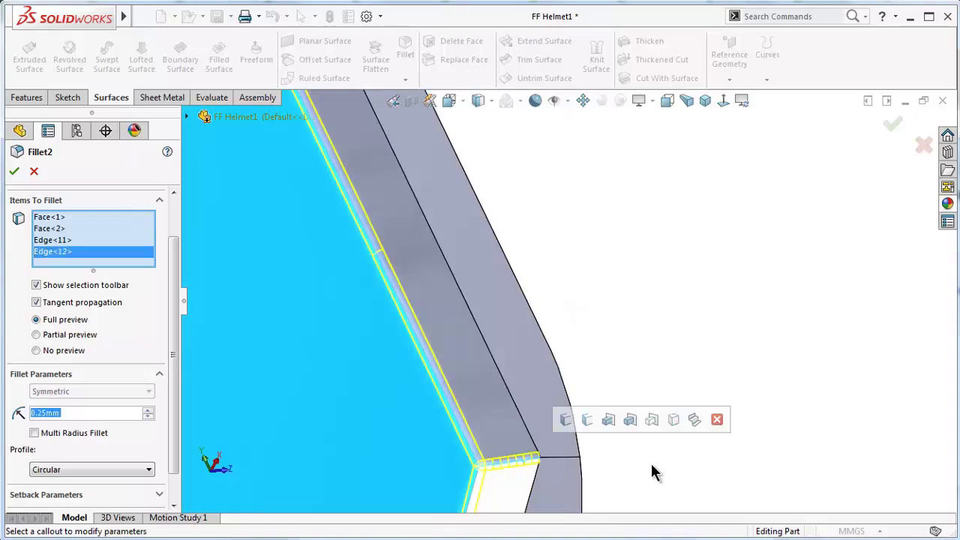
pyautogui.moveTo(693, 313); pyautogui.dragTo(600, 366, button='middle')
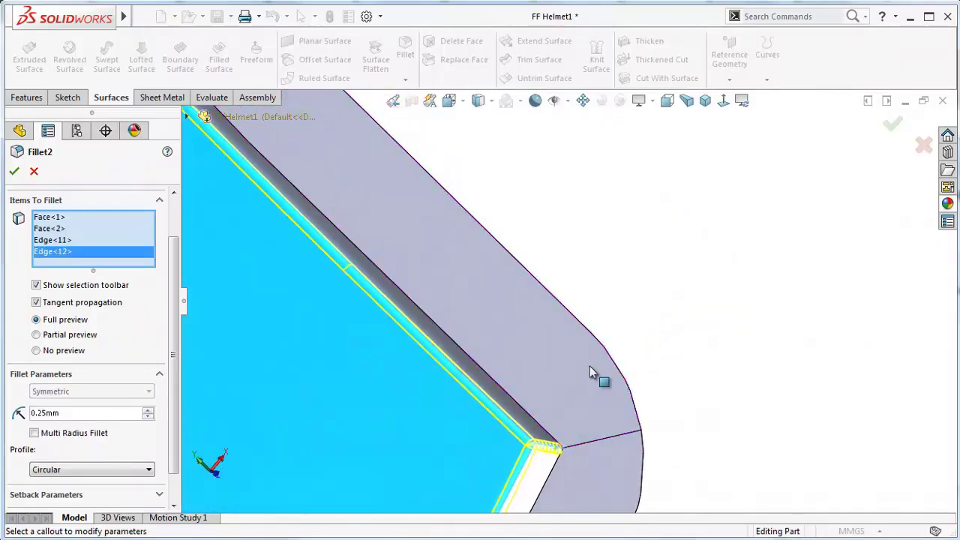
pyautogui.click(484, 342)
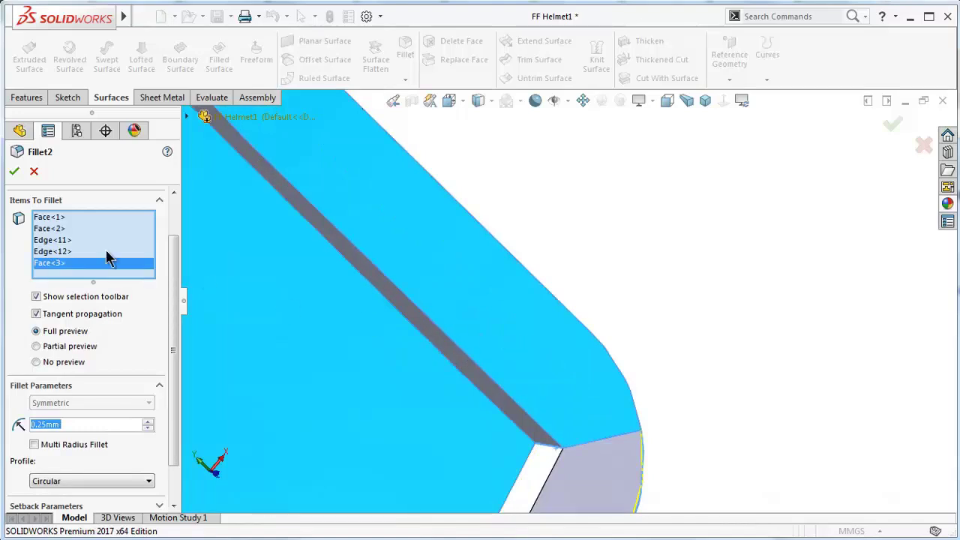
pyautogui.rightClick(63, 270)
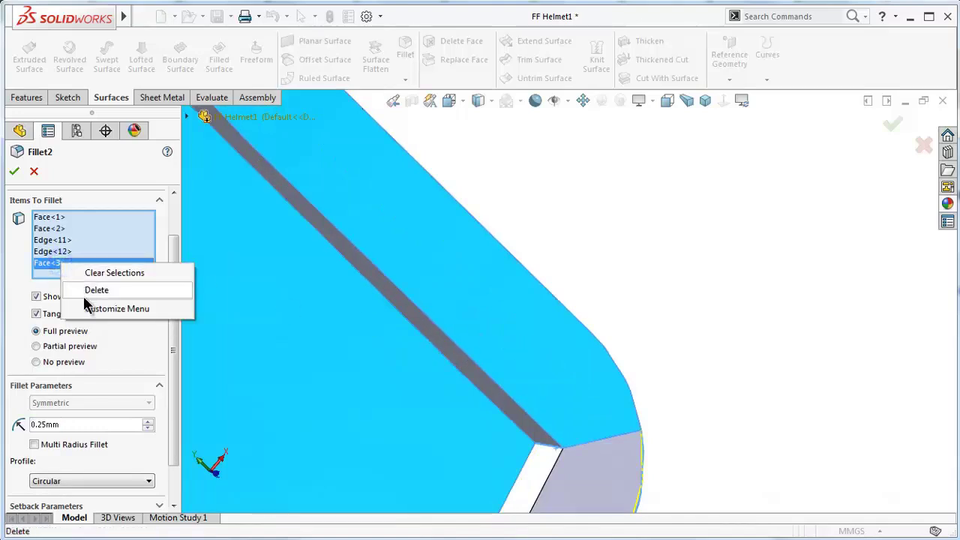
pyautogui.click(96, 291)
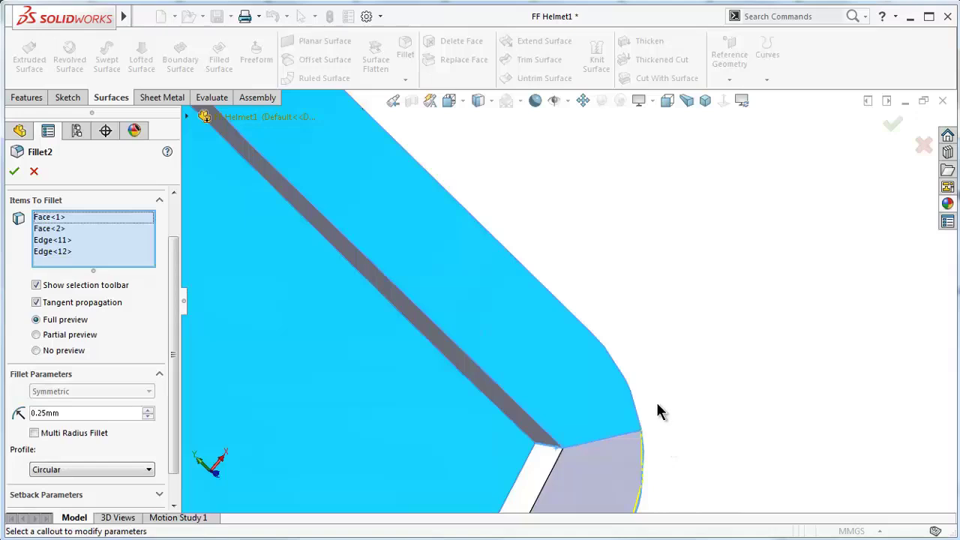
# Delete the stray Edge<13> and create the 0.25mm Fillet2
pyautogui.click(512, 405)
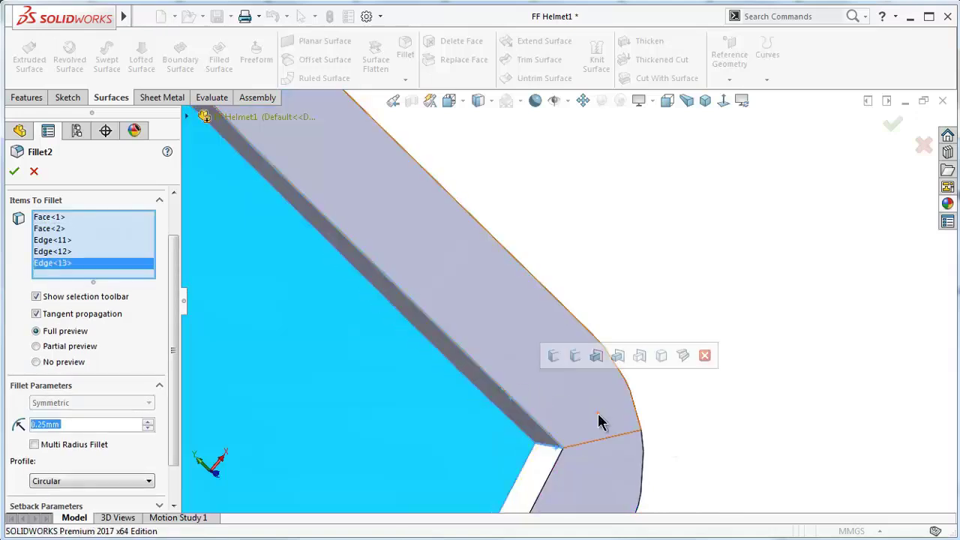
pyautogui.rightClick(88, 263)
pyautogui.click(117, 286)
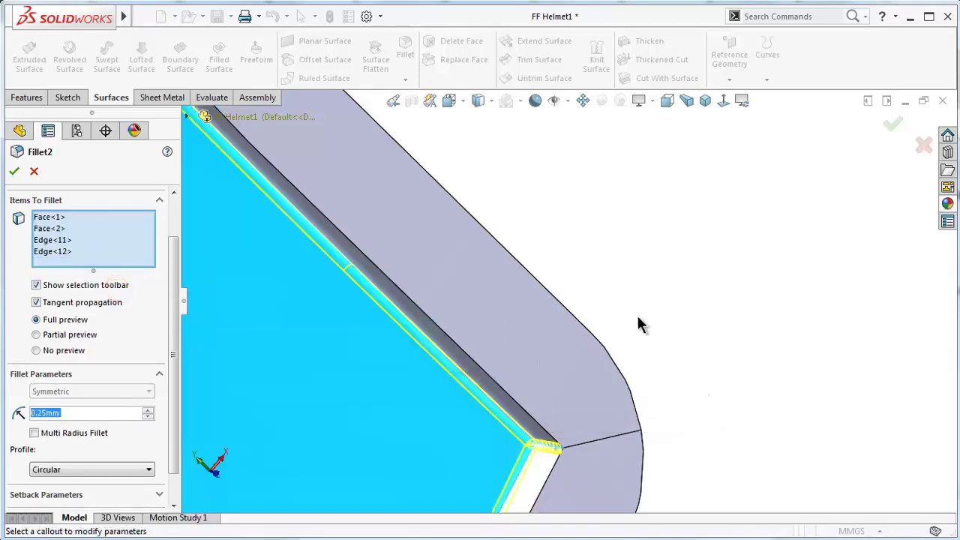
pyautogui.moveTo(639, 322)
pyautogui.mouseDown(button='middle')
pyautogui.moveTo(661, 283)
pyautogui.moveTo(574, 365)
pyautogui.moveTo(469, 431)
pyautogui.moveTo(431, 396)
pyautogui.moveTo(517, 305)
pyautogui.moveTo(575, 311)
pyautogui.moveTo(615, 300)
pyautogui.mouseUp(button='middle')
pyautogui.scroll(3, 661, 283)
pyautogui.click(891, 128)
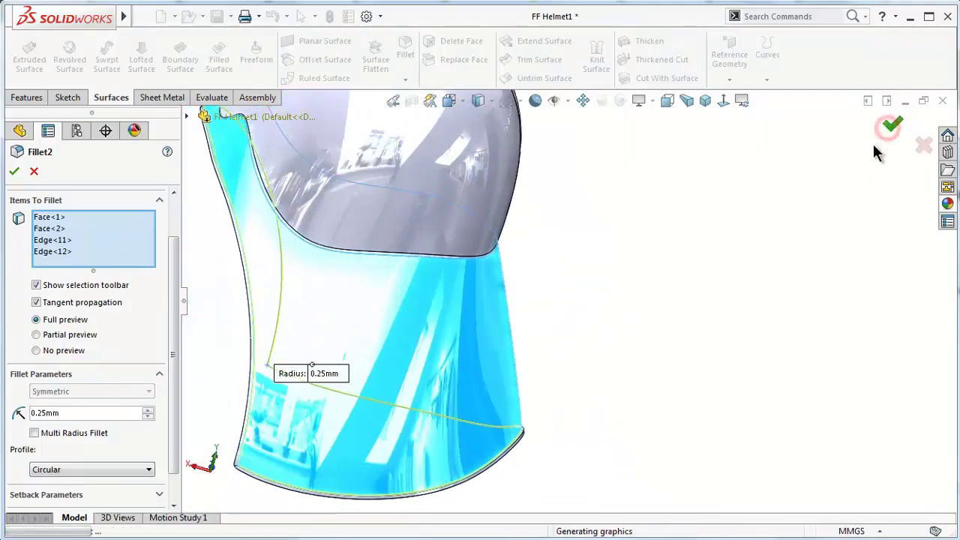
pyautogui.scroll(-3, 456, 403)
pyautogui.scroll(-2, 568, 425)
# Start a 0.50mm fillet and select two faces of the lower rim band
pyautogui.scroll(-2, 569, 424)
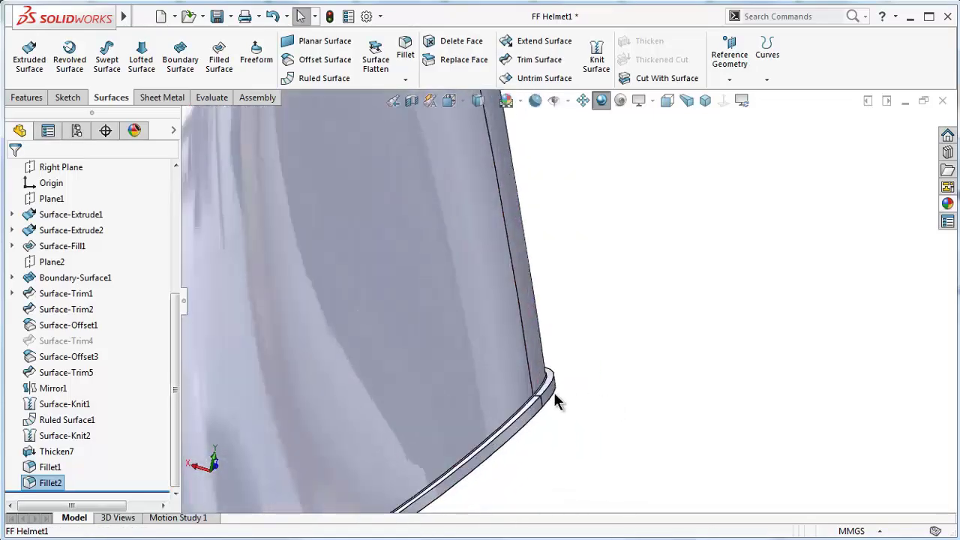
pyautogui.scroll(-2, 560, 397)
pyautogui.scroll(-2, 508, 375)
pyautogui.moveTo(619, 408)
pyautogui.mouseDown(button='middle')
pyautogui.moveTo(610, 353)
pyautogui.moveTo(562, 328)
pyautogui.moveTo(518, 368)
pyautogui.moveTo(450, 386)
pyautogui.moveTo(443, 408)
pyautogui.moveTo(514, 385)
pyautogui.moveTo(553, 401)
pyautogui.moveTo(751, 361)
pyautogui.moveTo(726, 356)
pyautogui.moveTo(716, 373)
pyautogui.moveTo(675, 346)
pyautogui.mouseUp(button='middle')
pyautogui.click(405, 50)
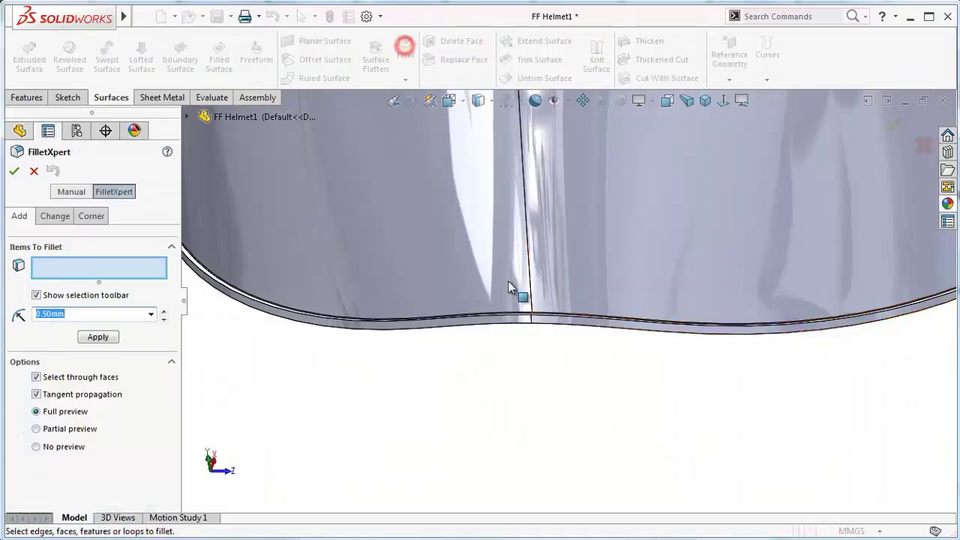
pyautogui.scroll(-3, 630, 311)
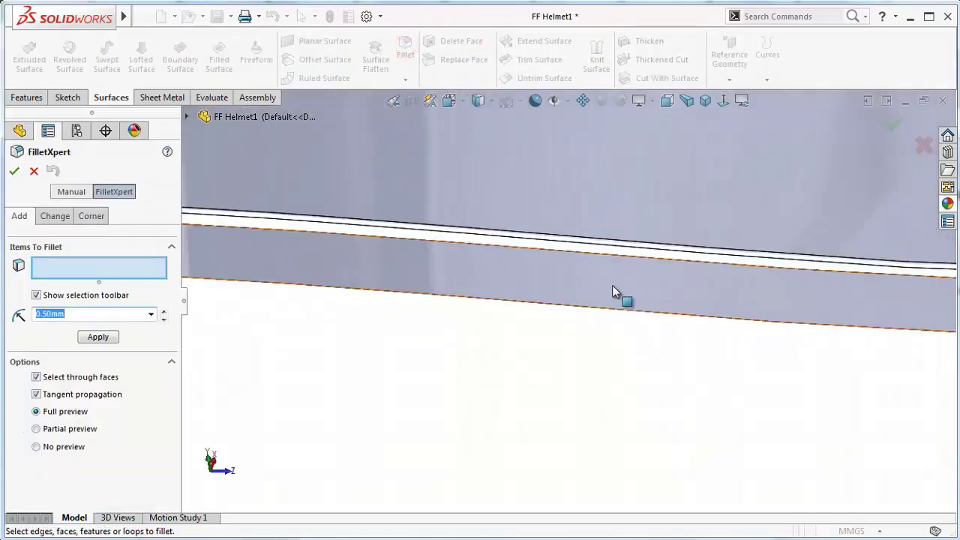
pyautogui.click(613, 286)
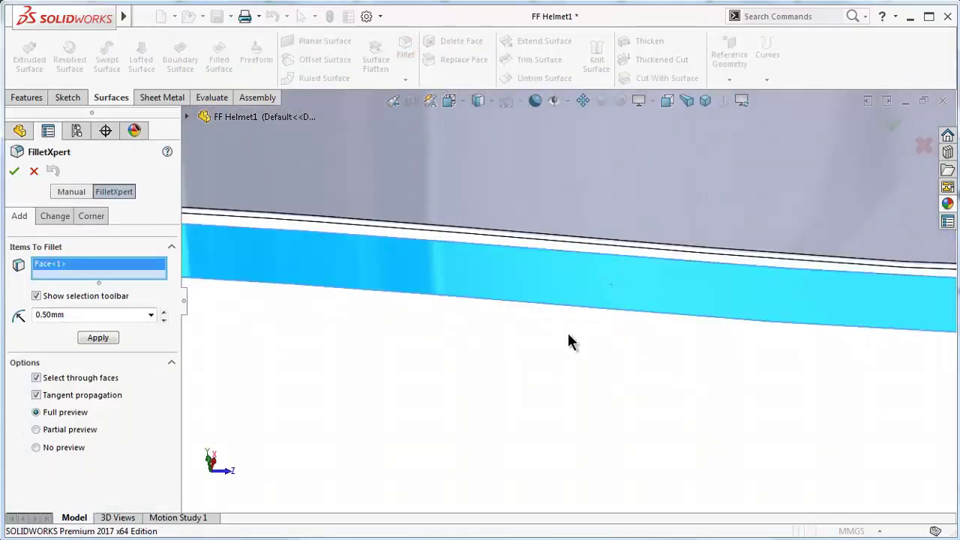
pyautogui.moveTo(363, 352); pyautogui.dragTo(544, 315, button='middle')
pyautogui.click(548, 287)
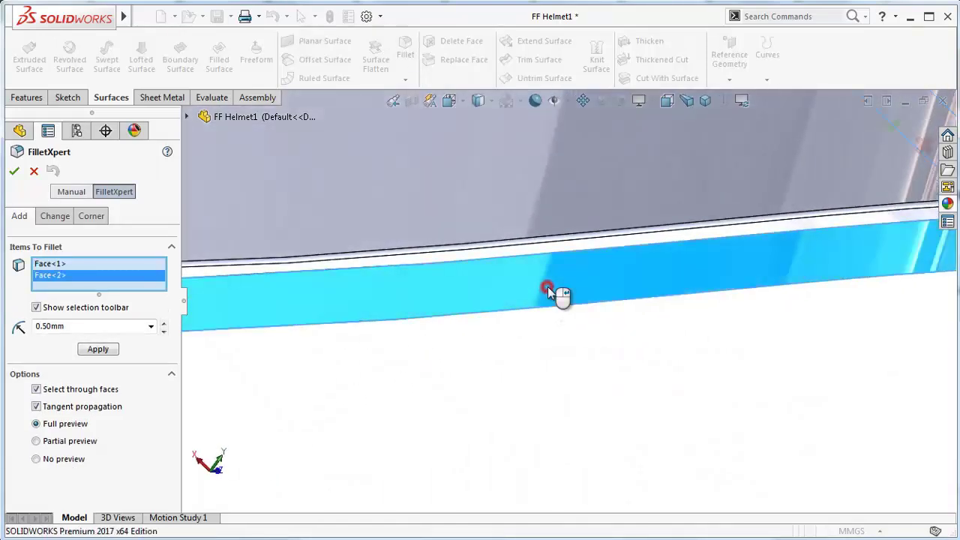
# Add a vertical rim edge, then clear all selections from the fillet item list
pyautogui.moveTo(461, 336)
pyautogui.mouseDown(button='middle')
pyautogui.moveTo(584, 314)
pyautogui.moveTo(576, 208)
pyautogui.moveTo(542, 366)
pyautogui.mouseUp(button='middle')
pyautogui.scroll(3, 584, 314)
pyautogui.scroll(-3, 540, 366)
pyautogui.moveTo(688, 413); pyautogui.dragTo(759, 280, button='middle')
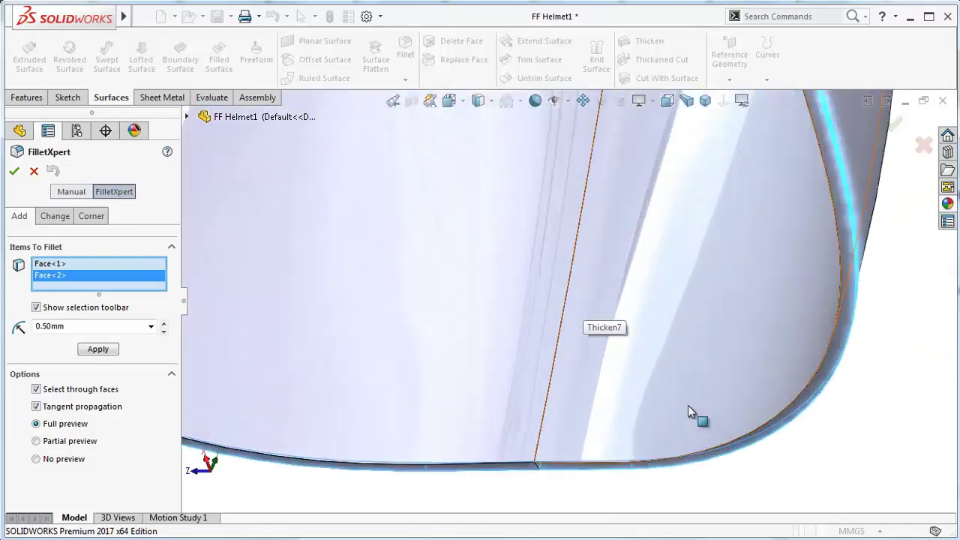
pyautogui.scroll(3, 769, 292)
pyautogui.scroll(3, 758, 304)
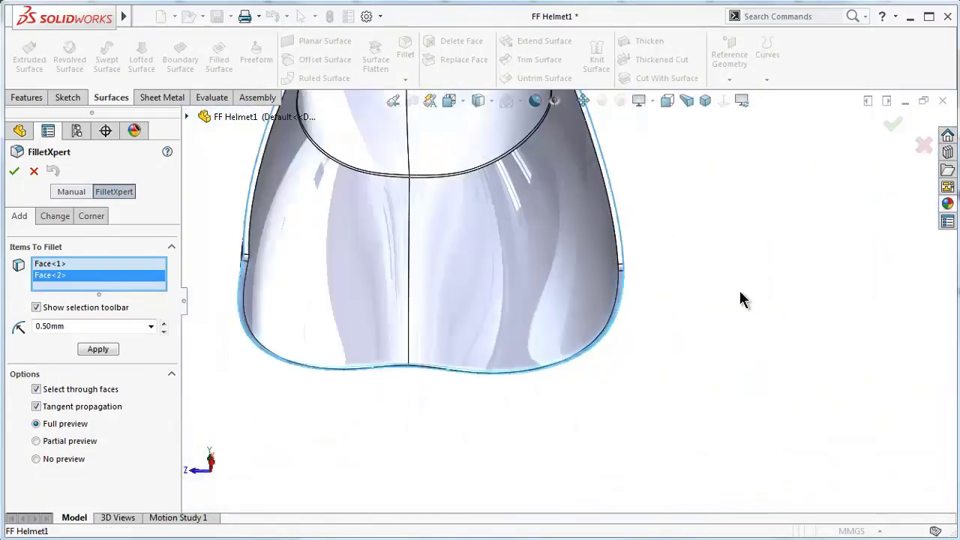
pyautogui.scroll(-5, 454, 262)
pyautogui.click(315, 289)
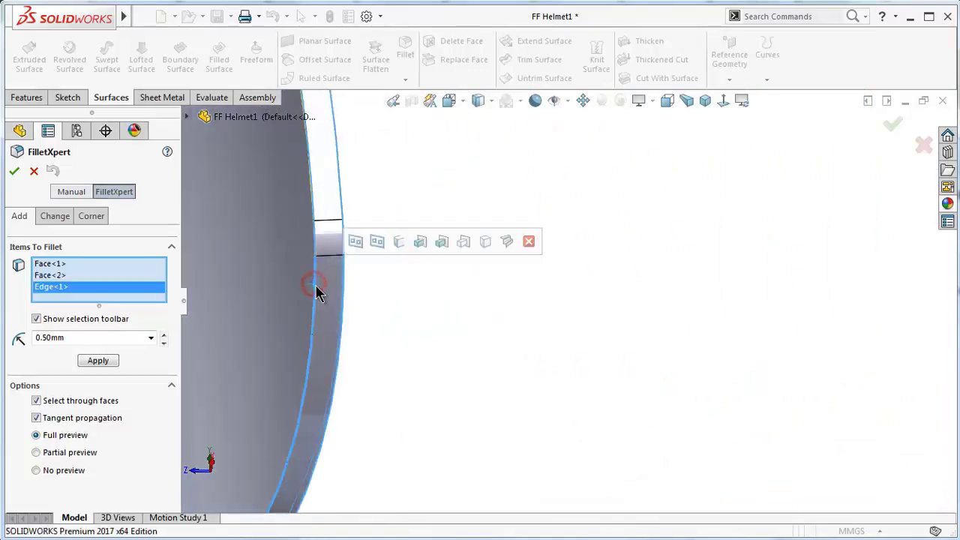
pyautogui.rightClick(111, 270)
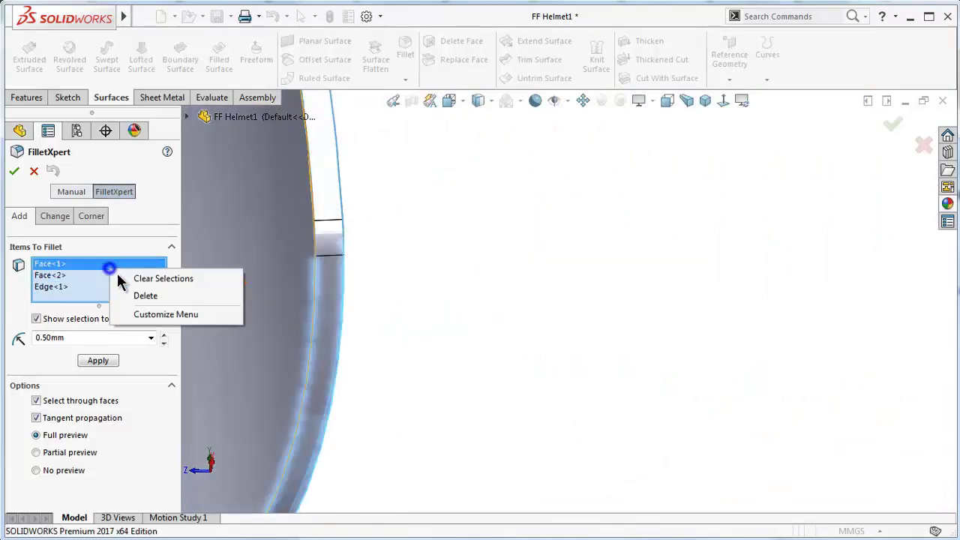
pyautogui.click(171, 280)
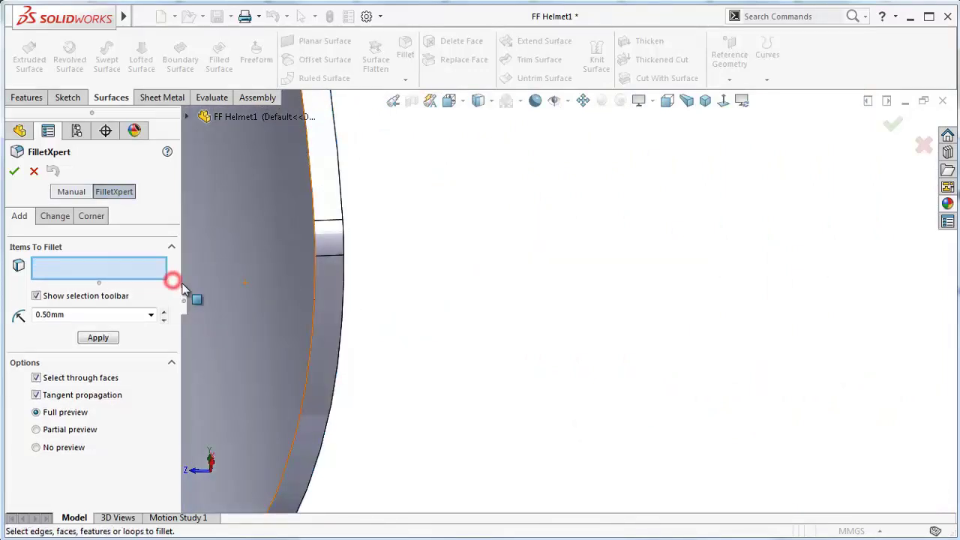
# Select the inner rim edge for the 0.50mm fillet, then orbit to another thickened edge
pyautogui.click(315, 287)
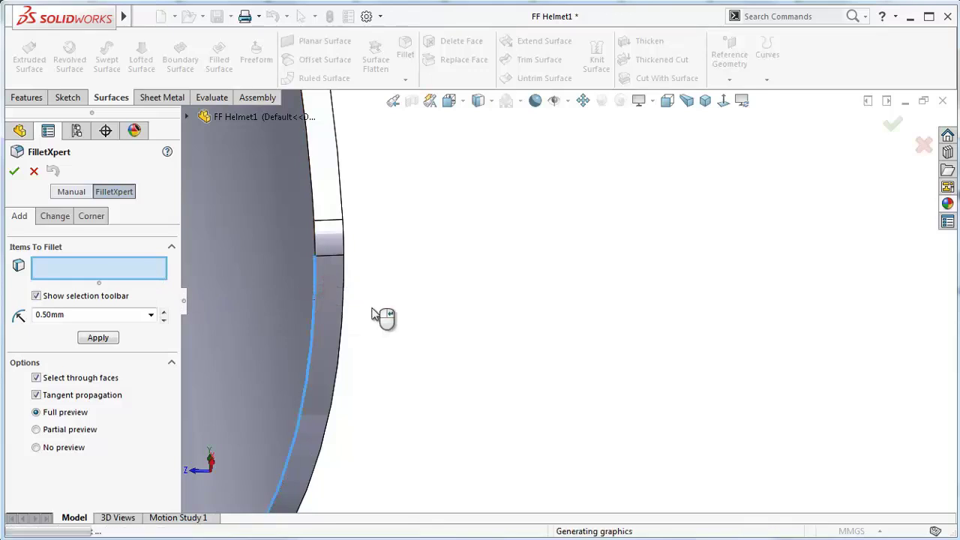
pyautogui.moveTo(386, 315)
pyautogui.mouseDown(button='middle')
pyautogui.moveTo(532, 239)
pyautogui.moveTo(542, 214)
pyautogui.moveTo(499, 230)
pyautogui.mouseUp(button='middle')
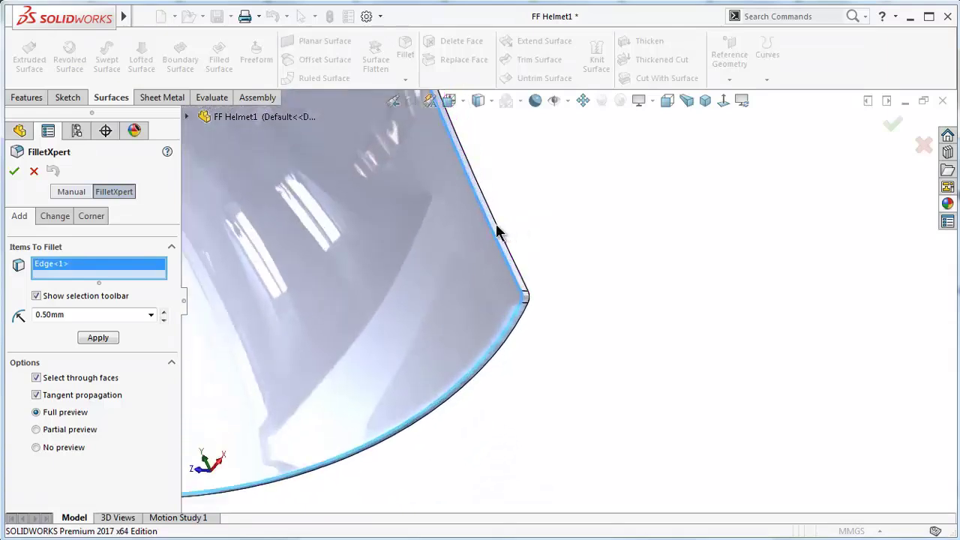
pyautogui.scroll(-5, 508, 319)
pyautogui.moveTo(547, 328)
pyautogui.mouseDown(button='middle')
pyautogui.moveTo(554, 324)
pyautogui.moveTo(510, 240)
pyautogui.moveTo(504, 180)
pyautogui.moveTo(515, 157)
pyautogui.moveTo(418, 237)
pyautogui.moveTo(364, 257)
pyautogui.mouseUp(button='middle')
pyautogui.scroll(5, 328, 332)
pyautogui.scroll(-3, 349, 369)
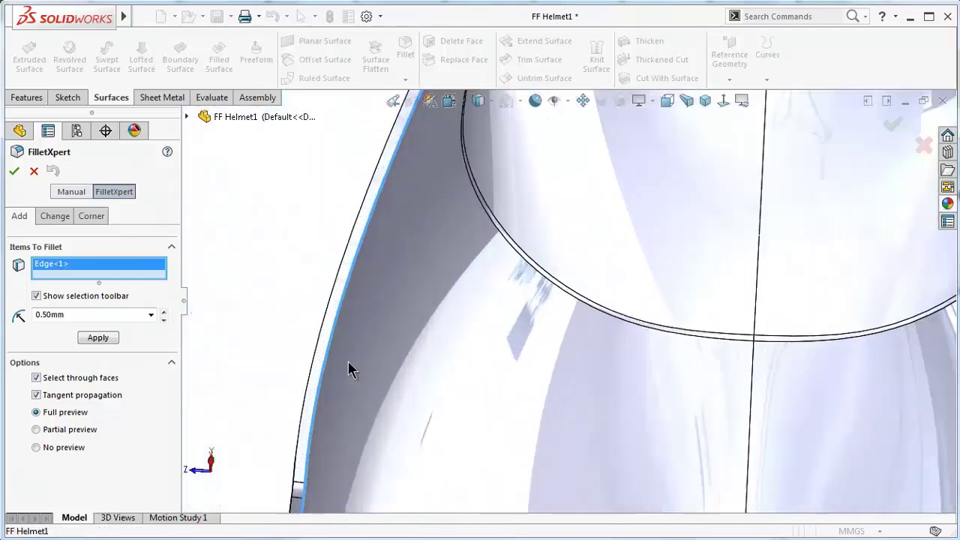
pyautogui.scroll(-3, 382, 392)
pyautogui.moveTo(382, 393); pyautogui.dragTo(609, 456, button='middle')
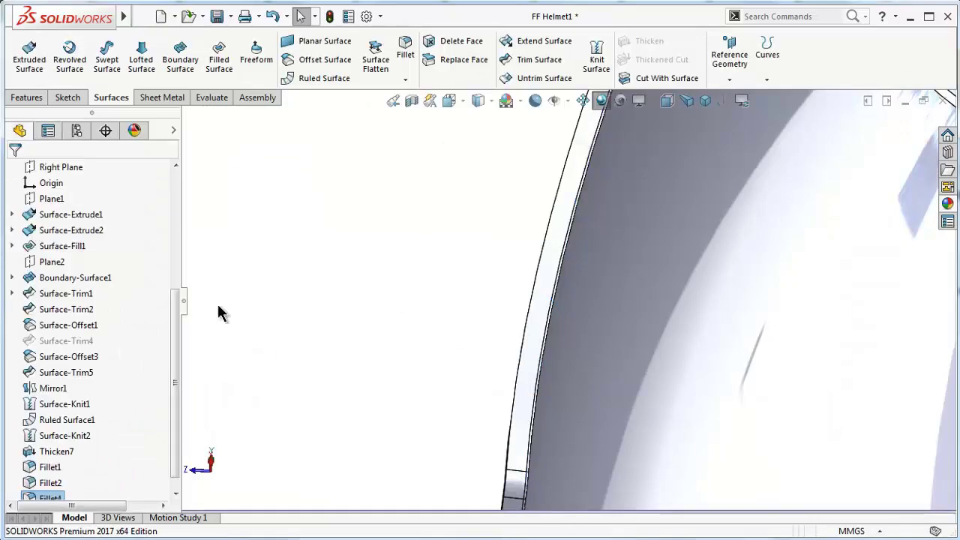
pyautogui.moveTo(637, 422)
pyautogui.mouseDown(button='middle')
pyautogui.moveTo(626, 392)
pyautogui.moveTo(660, 371)
pyautogui.moveTo(660, 351)
pyautogui.moveTo(729, 326)
pyautogui.mouseUp(button='middle')
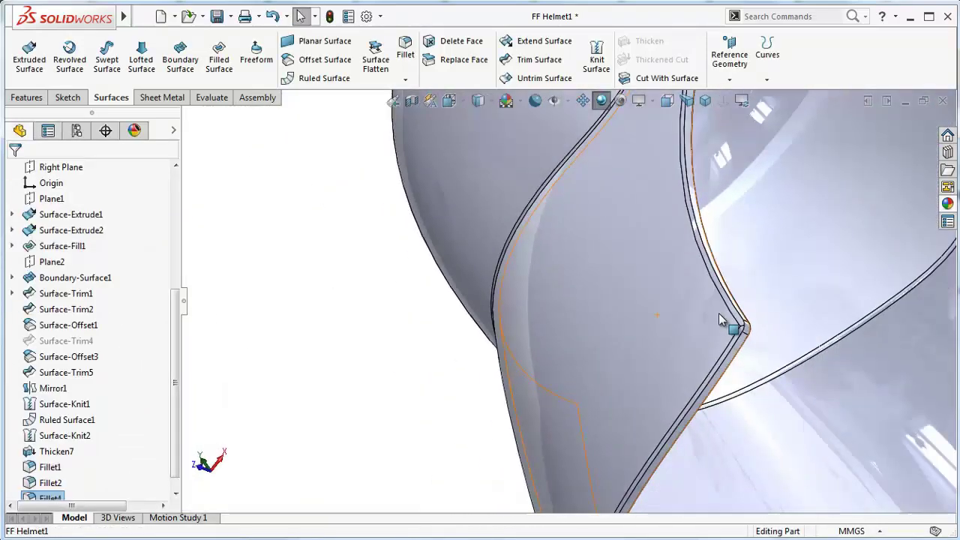
# Fillet two thickened rim edges of the helmet shell at 0.50mm
pyautogui.click(402, 55)
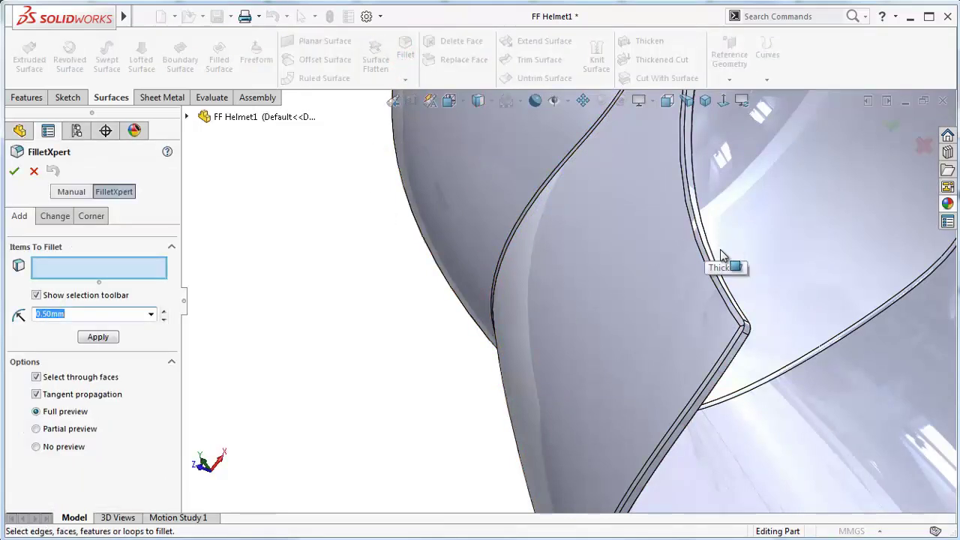
pyautogui.scroll(-3, 735, 292)
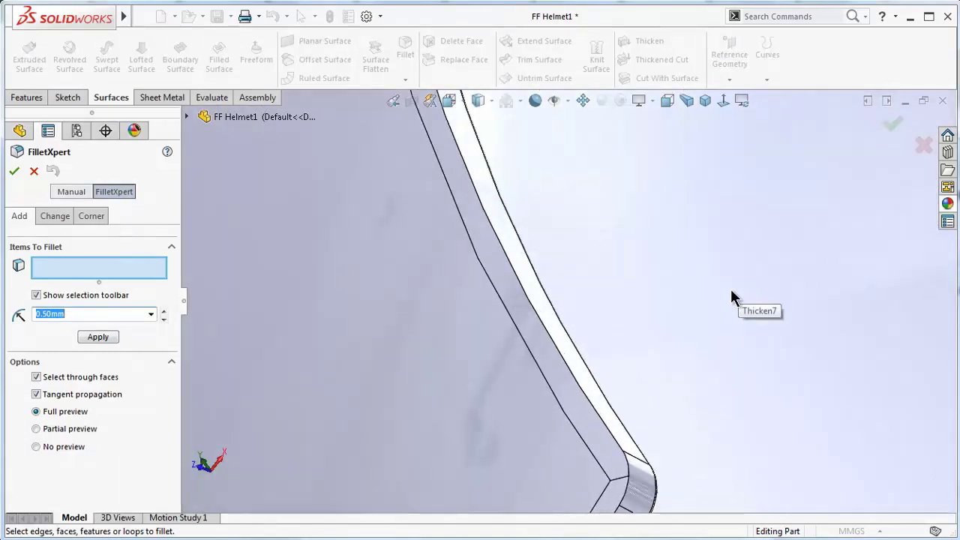
pyautogui.click(592, 402)
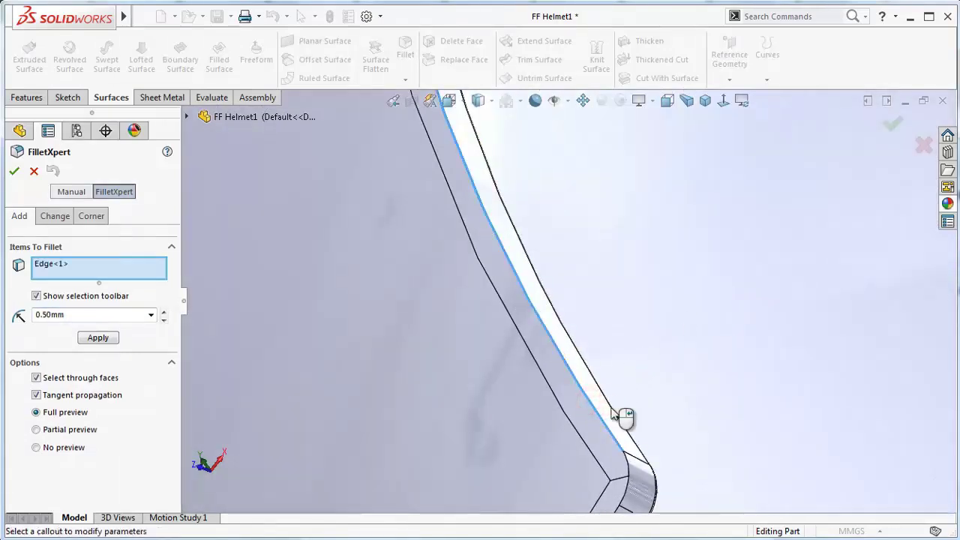
pyautogui.scroll(5, 591, 362)
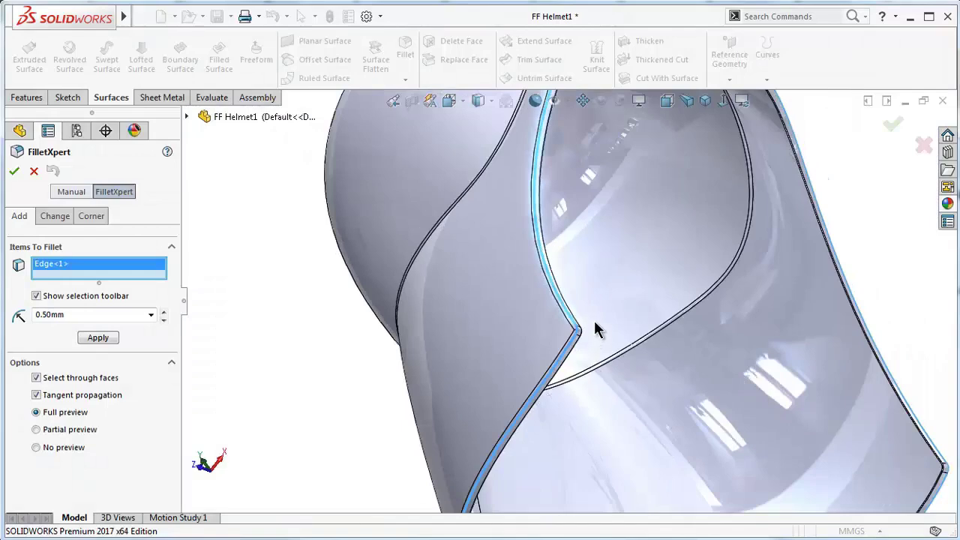
pyautogui.scroll(5, 596, 330)
pyautogui.moveTo(603, 217)
pyautogui.mouseDown(button='middle')
pyautogui.moveTo(543, 313)
pyautogui.moveTo(514, 326)
pyautogui.mouseUp(button='middle')
pyautogui.scroll(-5, 433, 337)
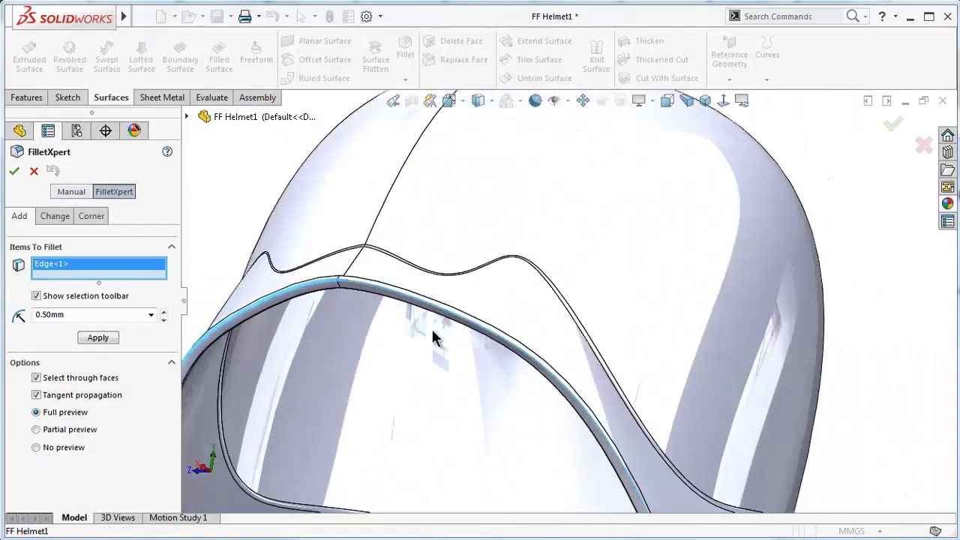
pyautogui.scroll(-3, 434, 337)
pyautogui.scroll(-2, 384, 278)
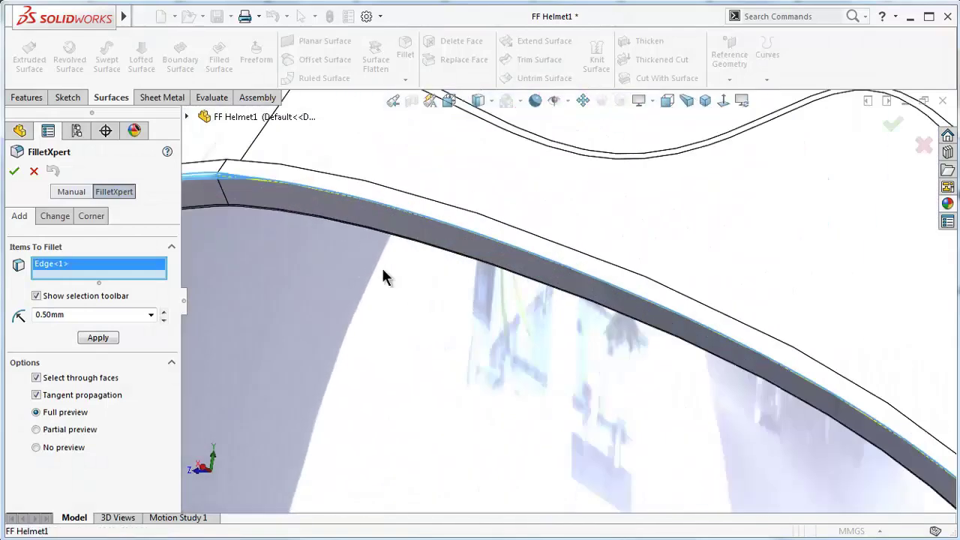
pyautogui.click(386, 207)
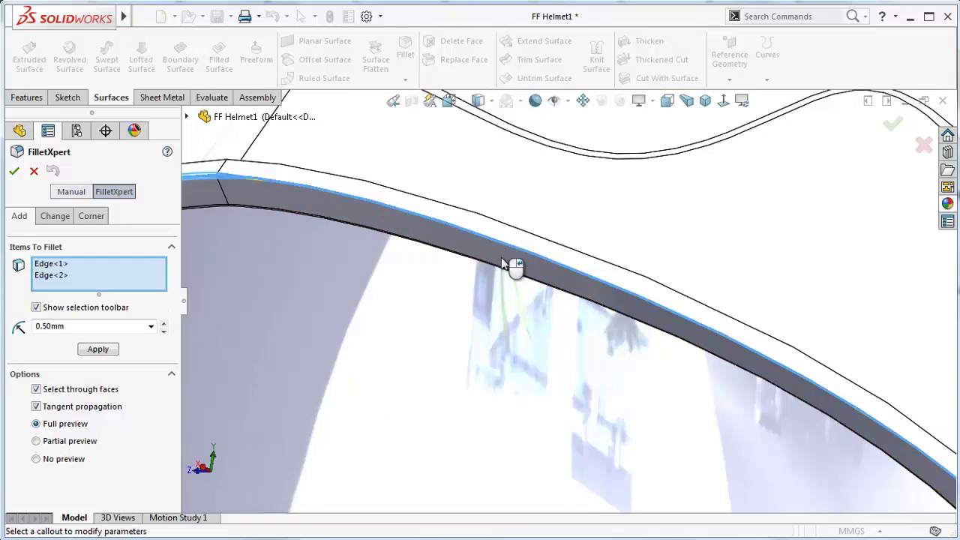
pyautogui.scroll(3, 616, 323)
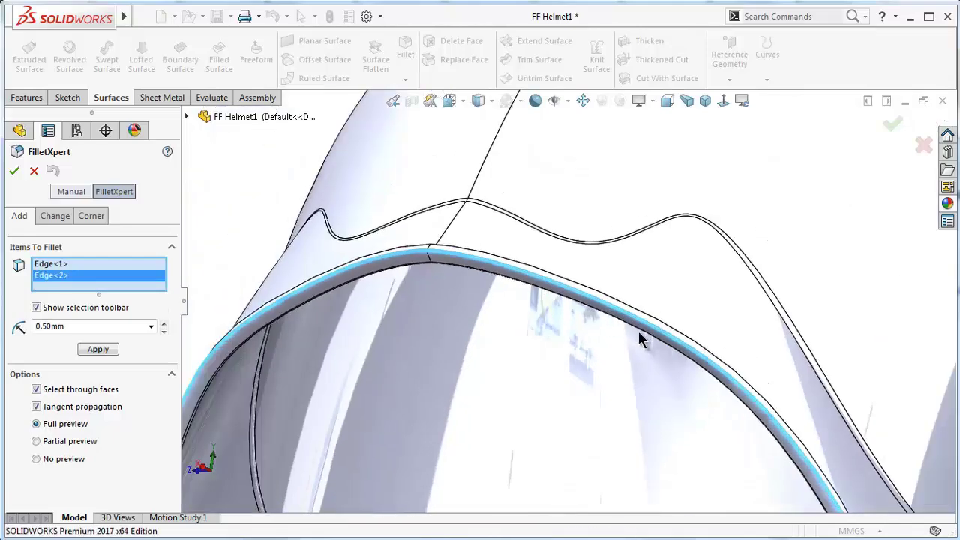
pyautogui.scroll(3, 639, 339)
pyautogui.scroll(2, 689, 452)
pyautogui.scroll(-3, 631, 412)
pyautogui.scroll(-3, 600, 422)
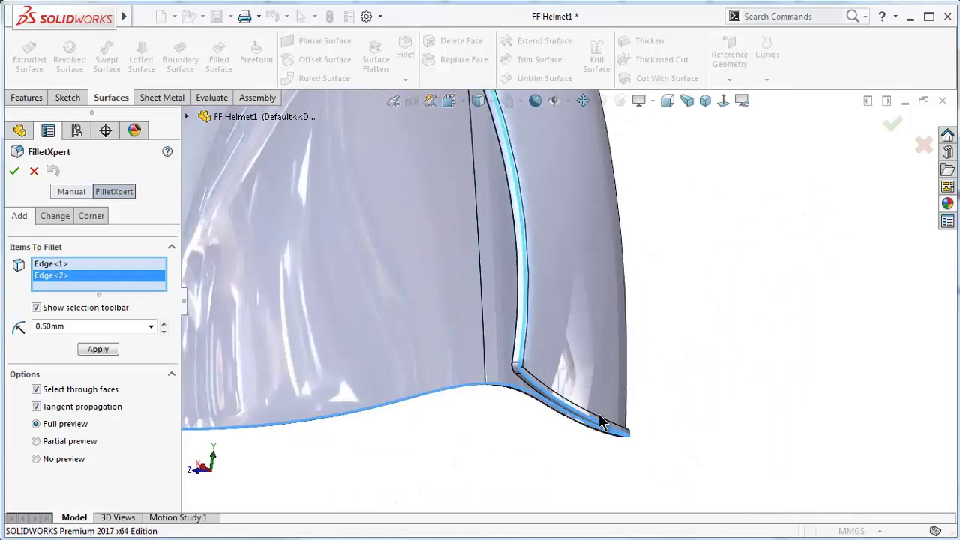
pyautogui.scroll(-2, 600, 422)
pyautogui.moveTo(470, 403)
pyautogui.mouseDown(button='middle')
pyautogui.moveTo(457, 399)
pyautogui.moveTo(593, 454)
pyautogui.moveTo(631, 395)
pyautogui.mouseUp(button='middle')
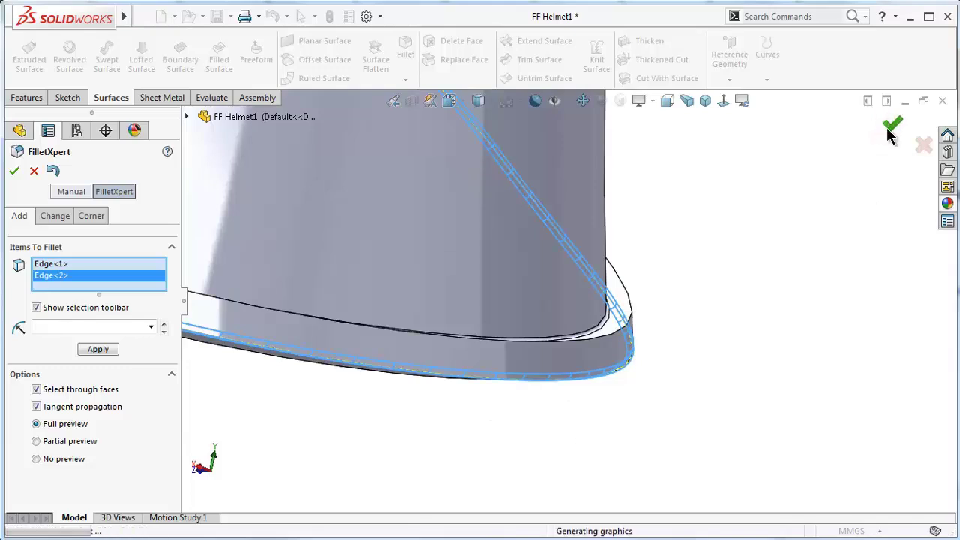
pyautogui.moveTo(773, 218); pyautogui.dragTo(758, 195, button='middle')
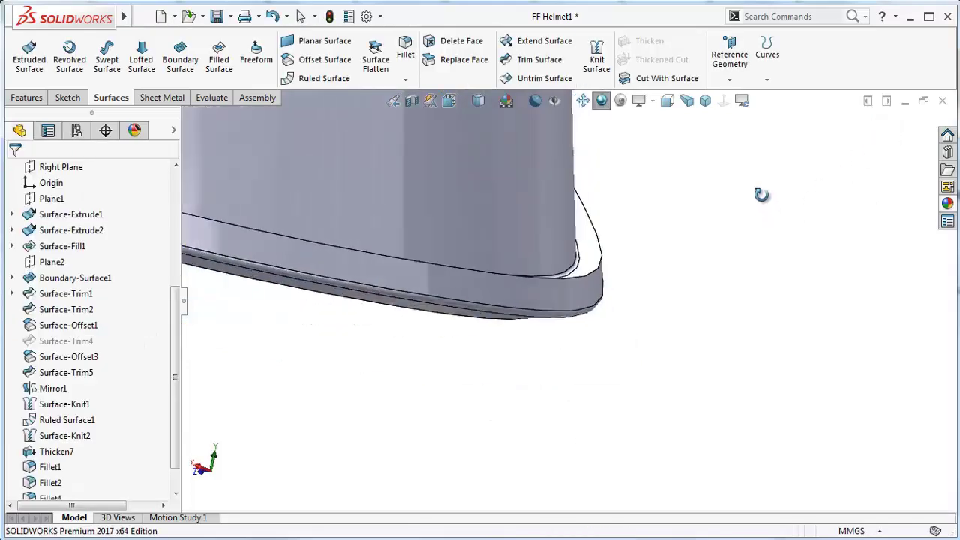
# Start another 0.50mm fillet on the bottom corner edge, dropping a wrongly picked panel edge
pyautogui.click(408, 47)
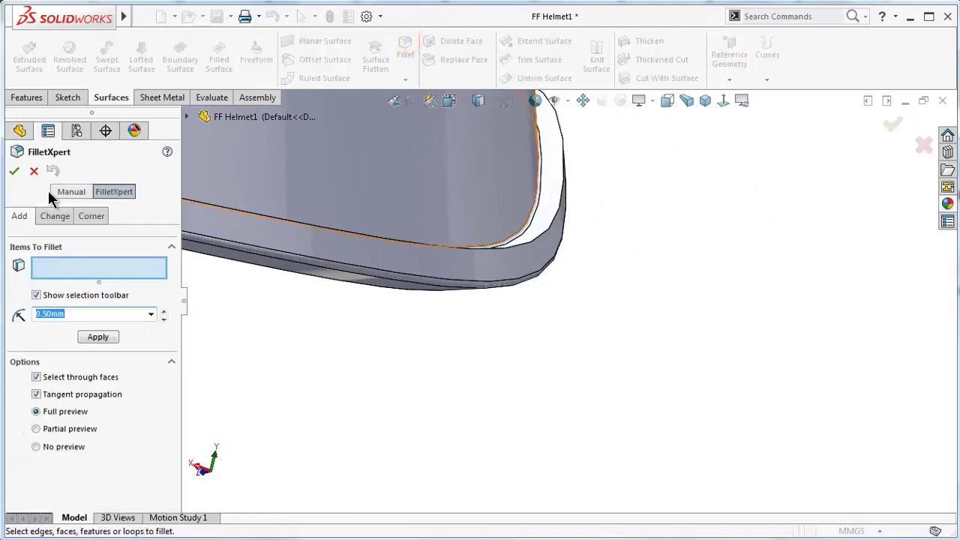
pyautogui.click(555, 214)
pyautogui.moveTo(583, 234)
pyautogui.mouseDown(button='middle')
pyautogui.moveTo(468, 246)
pyautogui.moveTo(315, 240)
pyautogui.moveTo(339, 242)
pyautogui.mouseUp(button='middle')
pyautogui.scroll(-2, 326, 193)
pyautogui.scroll(-2, 313, 208)
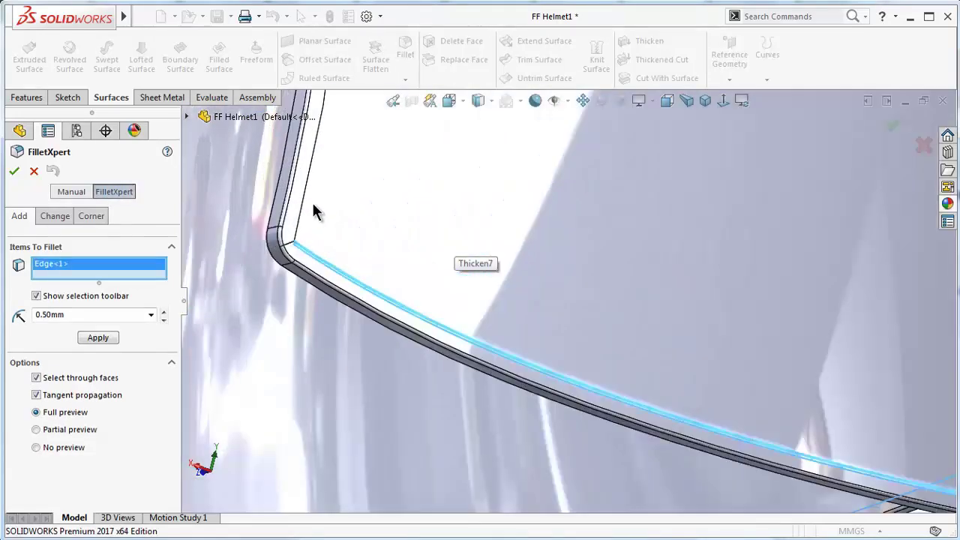
pyautogui.click(302, 212)
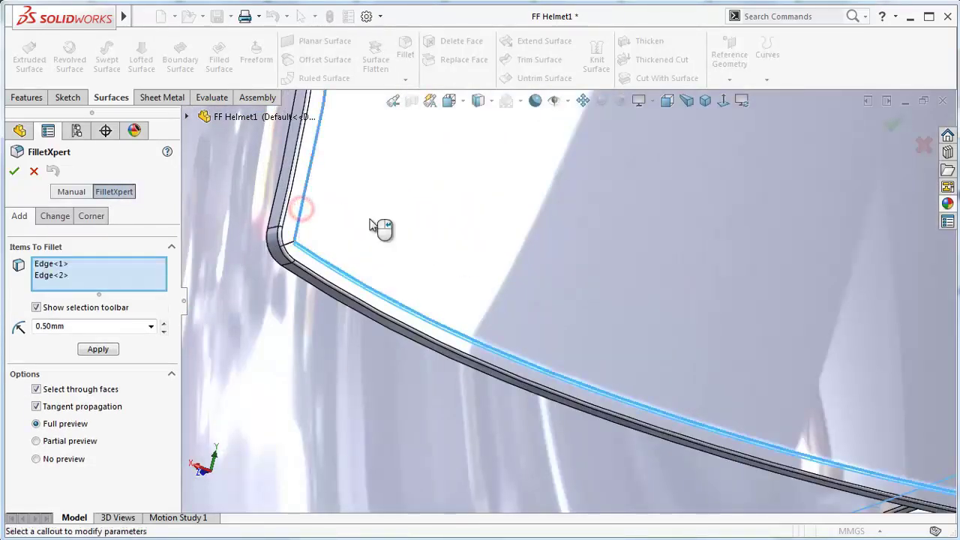
pyautogui.scroll(3, 609, 264)
pyautogui.moveTo(551, 268)
pyautogui.mouseDown(button='middle')
pyautogui.moveTo(473, 230)
pyautogui.moveTo(497, 232)
pyautogui.moveTo(445, 231)
pyautogui.moveTo(563, 156)
pyautogui.moveTo(575, 133)
pyautogui.moveTo(635, 129)
pyautogui.moveTo(652, 155)
pyautogui.moveTo(639, 132)
pyautogui.mouseUp(button='middle')
pyautogui.scroll(-5, 586, 188)
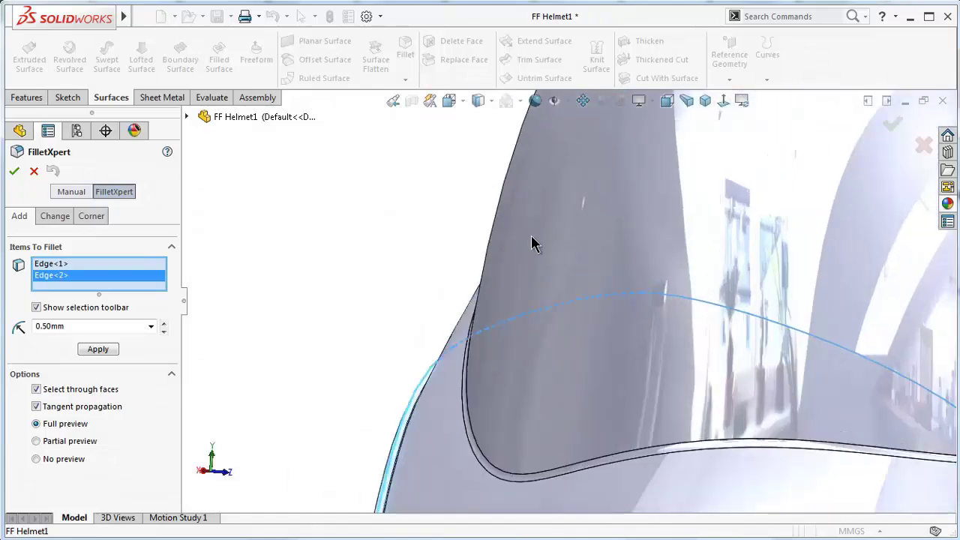
pyautogui.moveTo(531, 242); pyautogui.dragTo(446, 317, button='middle')
pyautogui.moveTo(412, 351)
pyautogui.mouseDown(button='middle')
pyautogui.moveTo(473, 375)
pyautogui.moveTo(440, 293)
pyautogui.moveTo(426, 351)
pyautogui.mouseUp(button='middle')
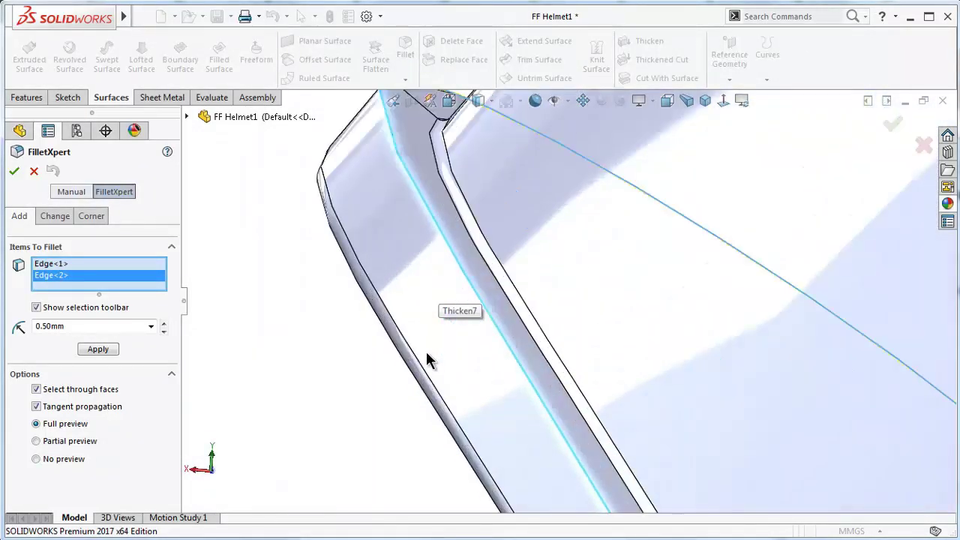
pyautogui.click(440, 237)
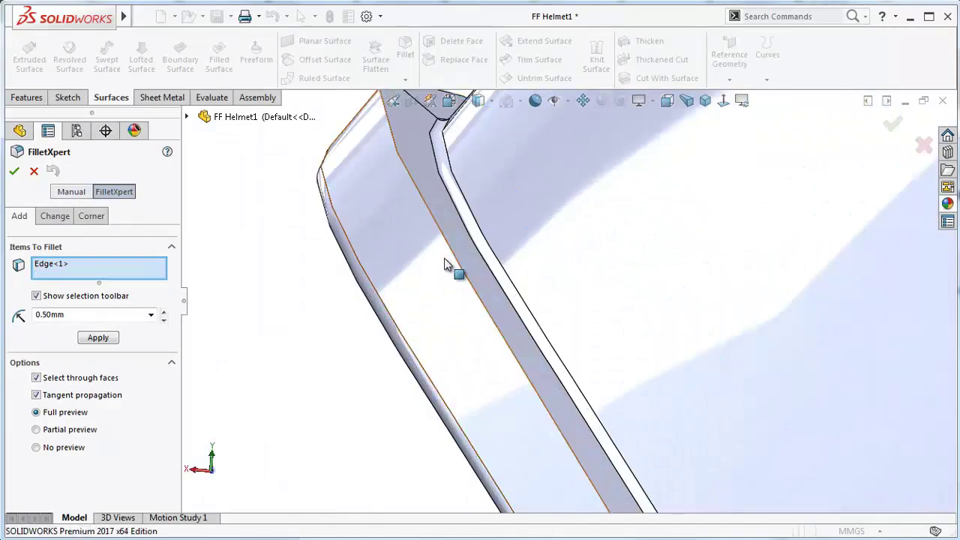
# Add two more panel edges to the fillet and apply it
pyautogui.moveTo(443, 296)
pyautogui.mouseDown(button='middle')
pyautogui.moveTo(391, 302)
pyautogui.moveTo(488, 197)
pyautogui.moveTo(521, 225)
pyautogui.moveTo(478, 210)
pyautogui.moveTo(510, 219)
pyautogui.mouseUp(button='middle')
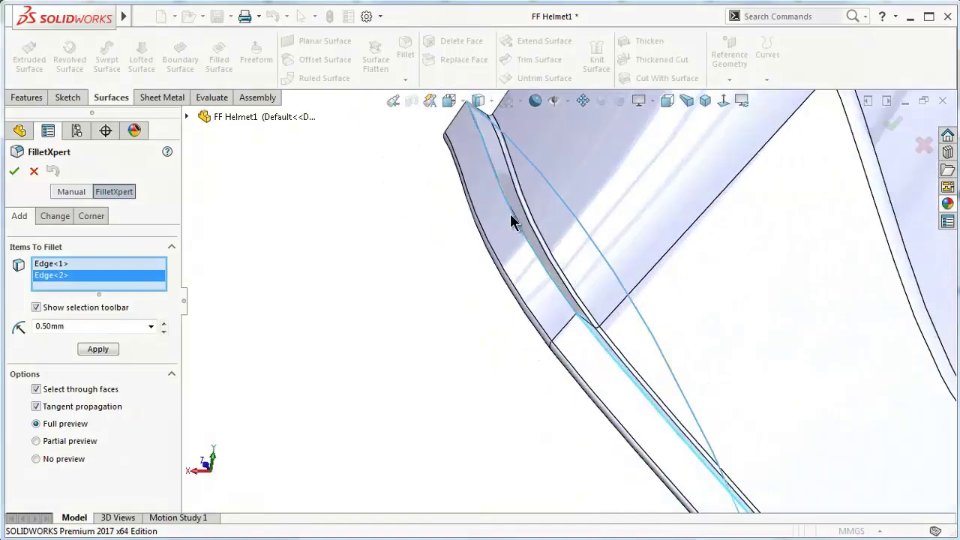
pyautogui.click(520, 230)
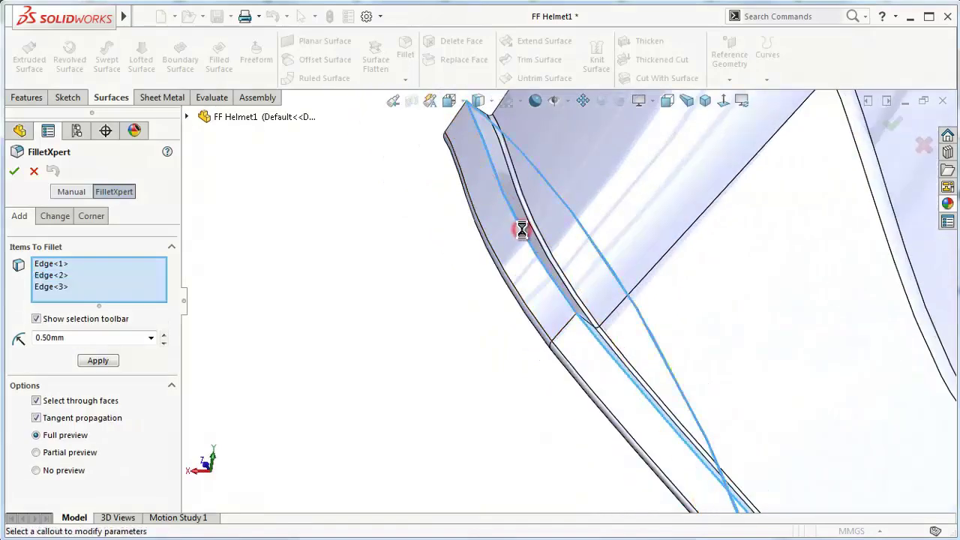
pyautogui.moveTo(583, 275)
pyautogui.mouseDown(button='middle')
pyautogui.moveTo(601, 257)
pyautogui.moveTo(596, 328)
pyautogui.moveTo(570, 265)
pyautogui.moveTo(493, 208)
pyautogui.moveTo(574, 287)
pyautogui.mouseUp(button='middle')
pyautogui.scroll(-5, 574, 287)
pyautogui.moveTo(598, 326)
pyautogui.mouseDown(button='middle')
pyautogui.moveTo(590, 369)
pyautogui.moveTo(393, 457)
pyautogui.moveTo(393, 471)
pyautogui.mouseUp(button='middle')
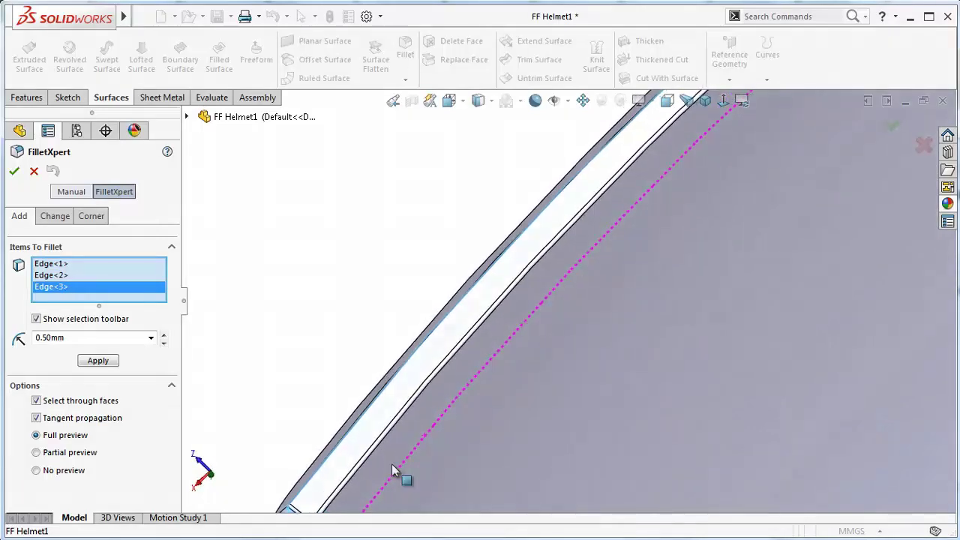
pyautogui.click(365, 415)
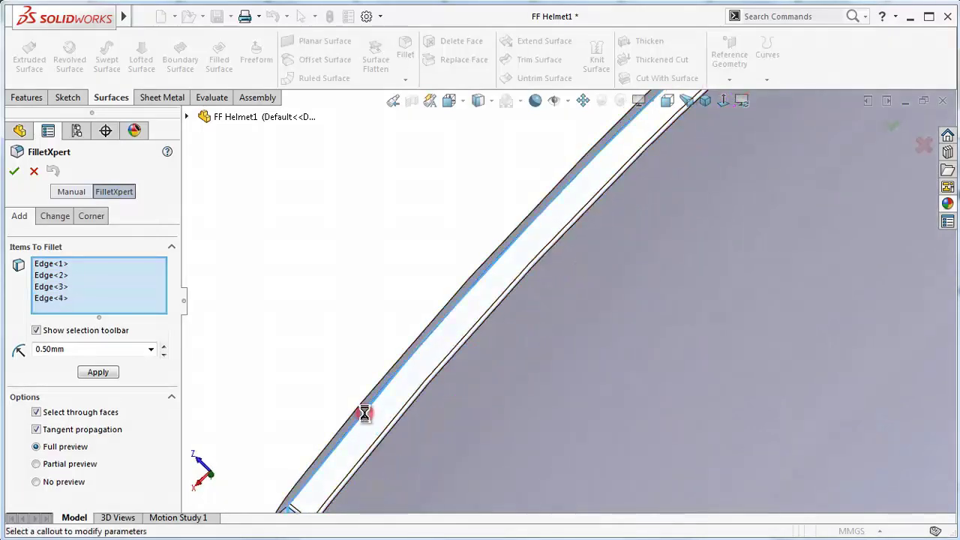
pyautogui.scroll(3, 600, 255)
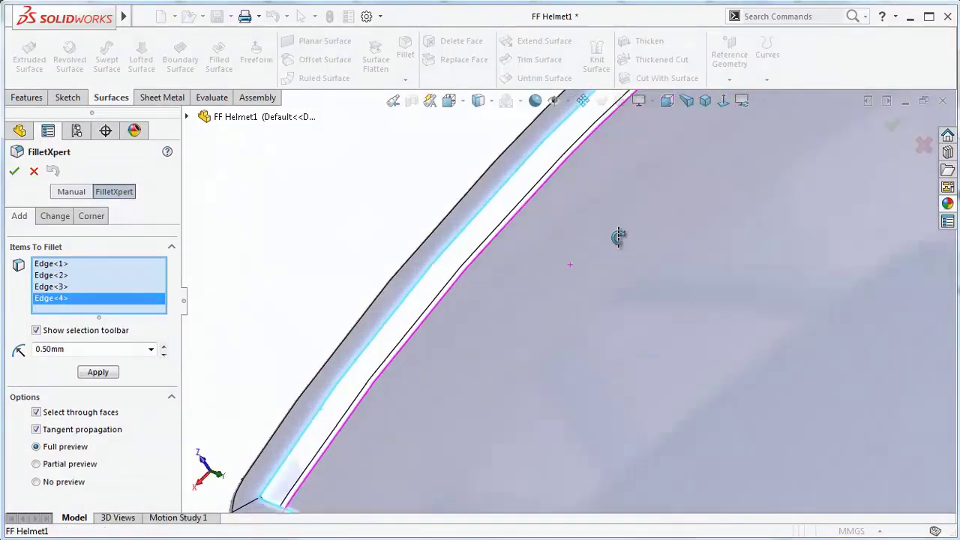
pyautogui.scroll(3, 729, 125)
pyautogui.moveTo(728, 125)
pyautogui.mouseDown(button='middle')
pyautogui.moveTo(767, 135)
pyautogui.moveTo(835, 215)
pyautogui.moveTo(760, 245)
pyautogui.moveTo(713, 208)
pyautogui.moveTo(889, 214)
pyautogui.moveTo(755, 358)
pyautogui.moveTo(678, 381)
pyautogui.mouseUp(button='middle')
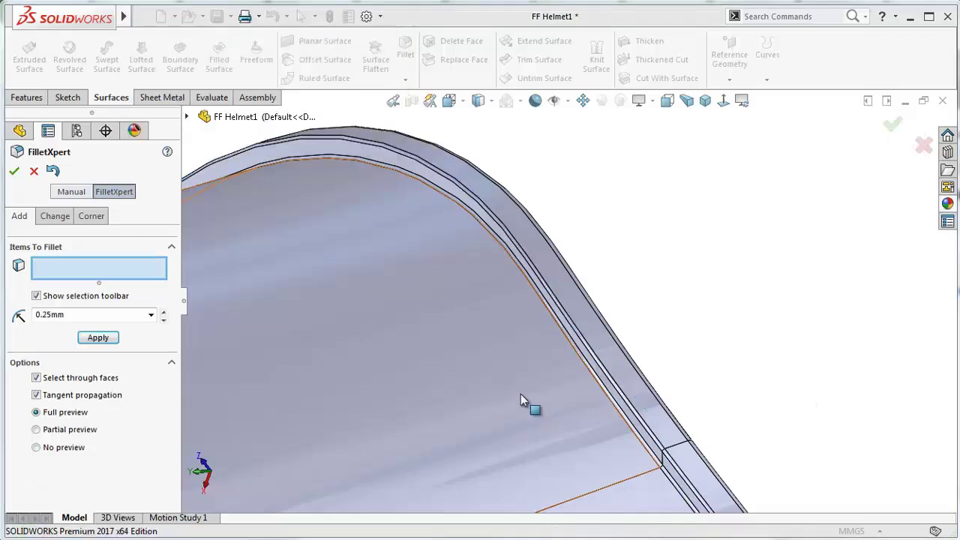
pyautogui.click(18, 175)
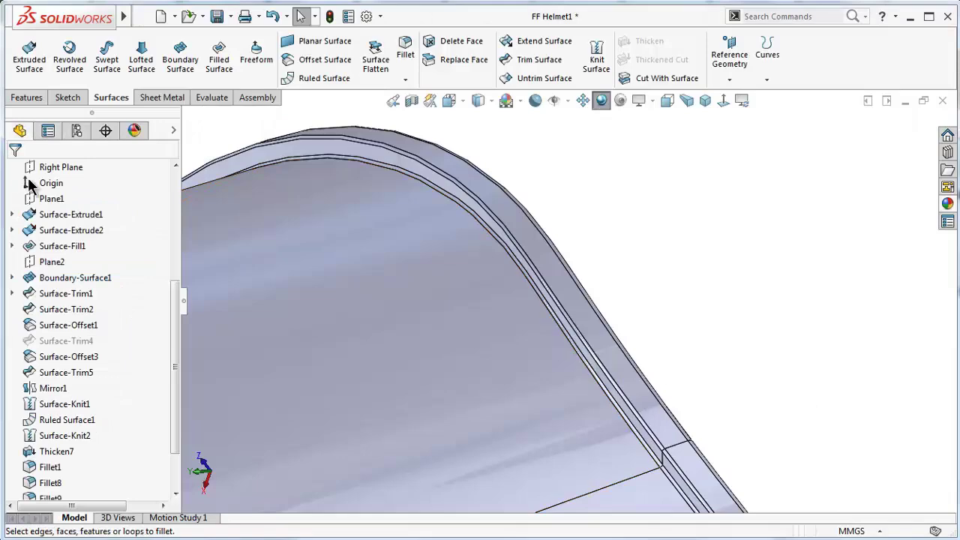
# Inspect the new fillets in shaded-without-edges display, then switch to the Evaluate tools
pyautogui.moveTo(699, 391)
pyautogui.mouseDown(button='middle')
pyautogui.moveTo(695, 330)
pyautogui.moveTo(683, 431)
pyautogui.moveTo(696, 439)
pyautogui.moveTo(681, 292)
pyautogui.moveTo(669, 350)
pyautogui.moveTo(563, 373)
pyautogui.moveTo(562, 390)
pyautogui.moveTo(688, 420)
pyautogui.moveTo(774, 416)
pyautogui.moveTo(770, 442)
pyautogui.moveTo(731, 392)
pyautogui.moveTo(568, 322)
pyautogui.moveTo(619, 328)
pyautogui.moveTo(711, 371)
pyautogui.moveTo(712, 361)
pyautogui.moveTo(650, 358)
pyautogui.mouseUp(button='middle')
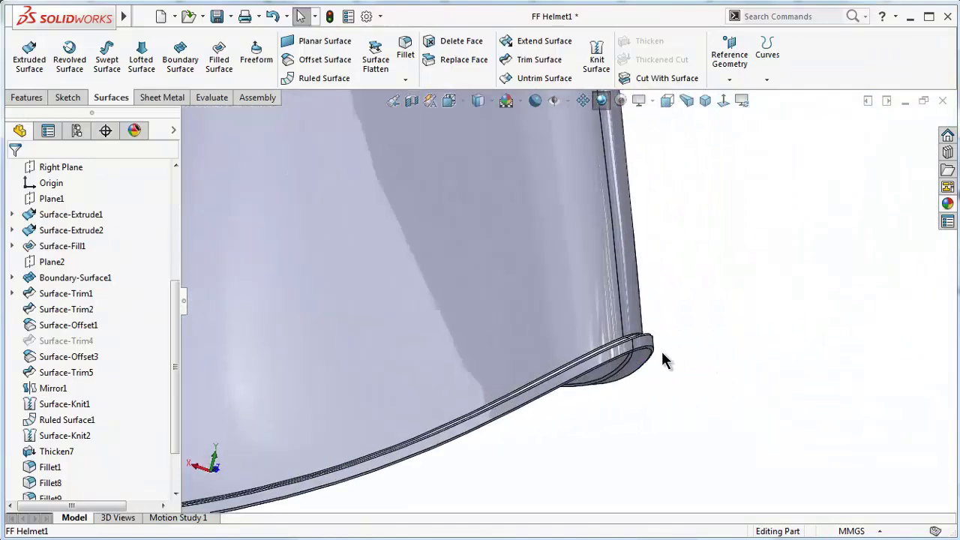
pyautogui.scroll(-2, 636, 341)
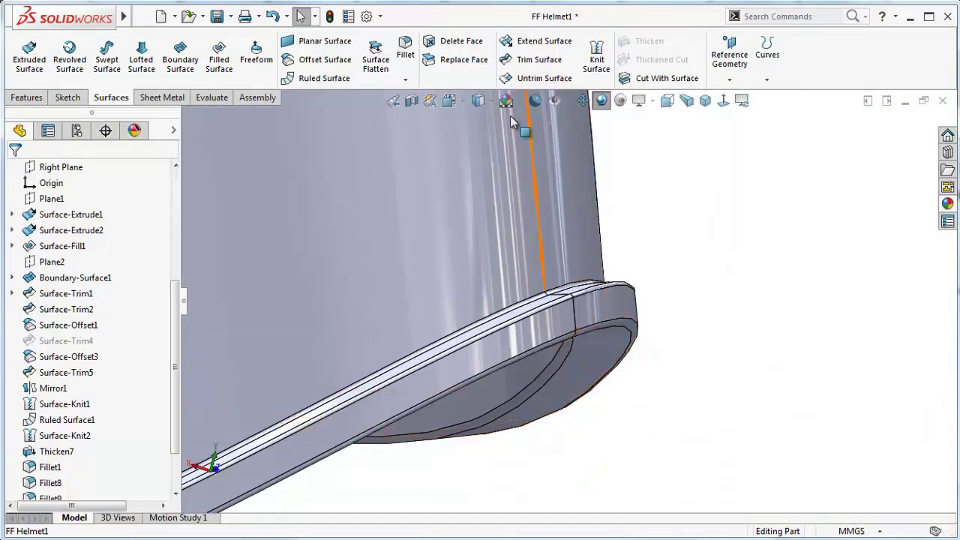
pyautogui.click(480, 142)
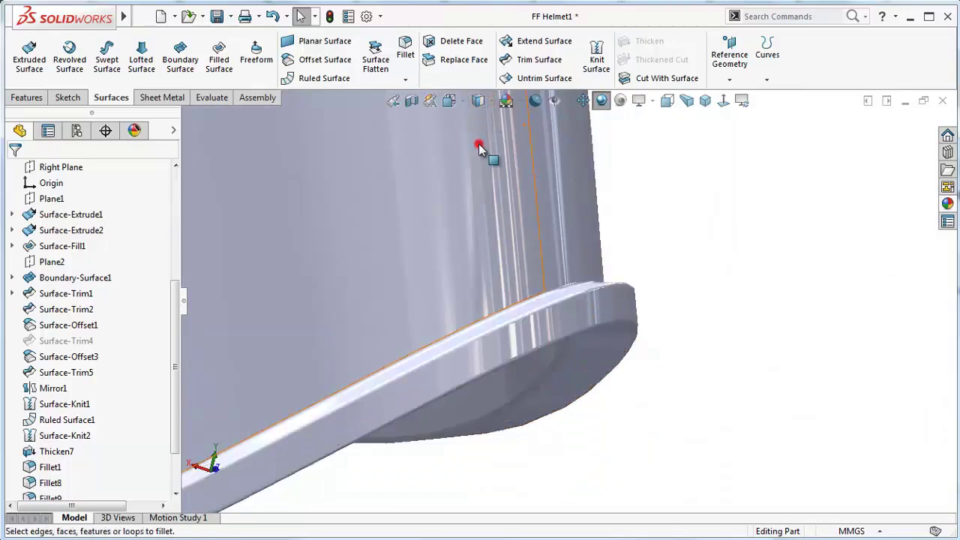
pyautogui.scroll(2, 648, 295)
pyautogui.scroll(2, 668, 294)
pyautogui.moveTo(597, 314)
pyautogui.mouseDown(button='middle')
pyautogui.moveTo(532, 310)
pyautogui.moveTo(568, 283)
pyautogui.moveTo(653, 311)
pyautogui.mouseUp(button='middle')
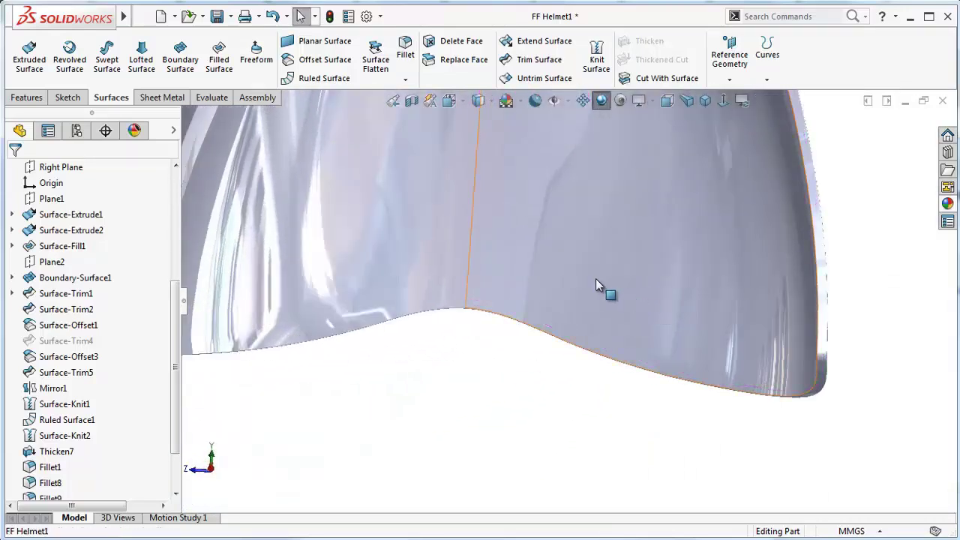
pyautogui.scroll(4, 601, 276)
pyautogui.moveTo(605, 274)
pyautogui.mouseDown(button='middle')
pyautogui.moveTo(665, 264)
pyautogui.moveTo(705, 177)
pyautogui.moveTo(662, 208)
pyautogui.moveTo(547, 188)
pyautogui.moveTo(588, 186)
pyautogui.mouseUp(button='middle')
pyautogui.scroll(-5, 713, 187)
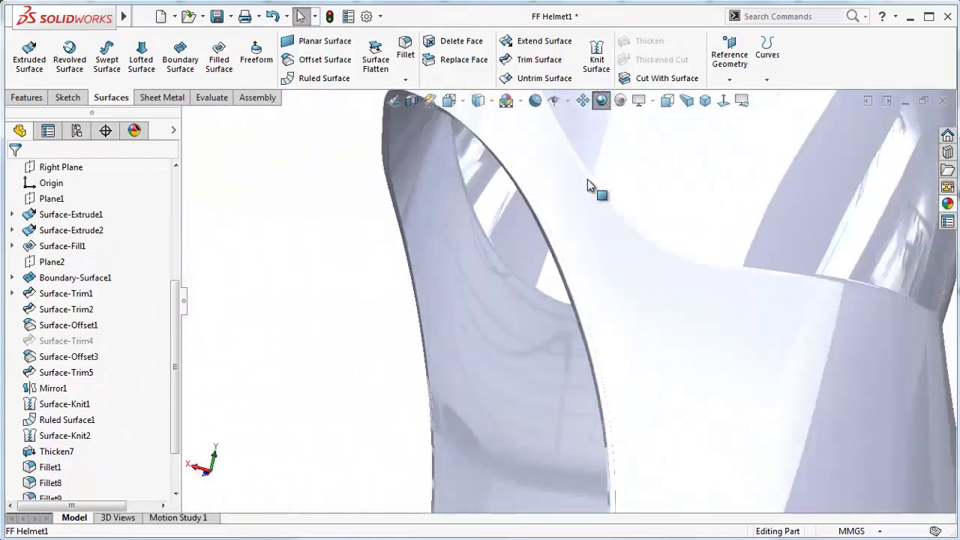
pyautogui.moveTo(703, 233)
pyautogui.mouseDown(button='middle')
pyautogui.moveTo(643, 221)
pyautogui.moveTo(863, 300)
pyautogui.moveTo(780, 262)
pyautogui.moveTo(692, 247)
pyautogui.moveTo(741, 262)
pyautogui.moveTo(835, 334)
pyautogui.moveTo(660, 259)
pyautogui.moveTo(611, 328)
pyautogui.moveTo(574, 268)
pyautogui.moveTo(665, 272)
pyautogui.moveTo(645, 315)
pyautogui.mouseUp(button='middle')
pyautogui.scroll(5, 864, 301)
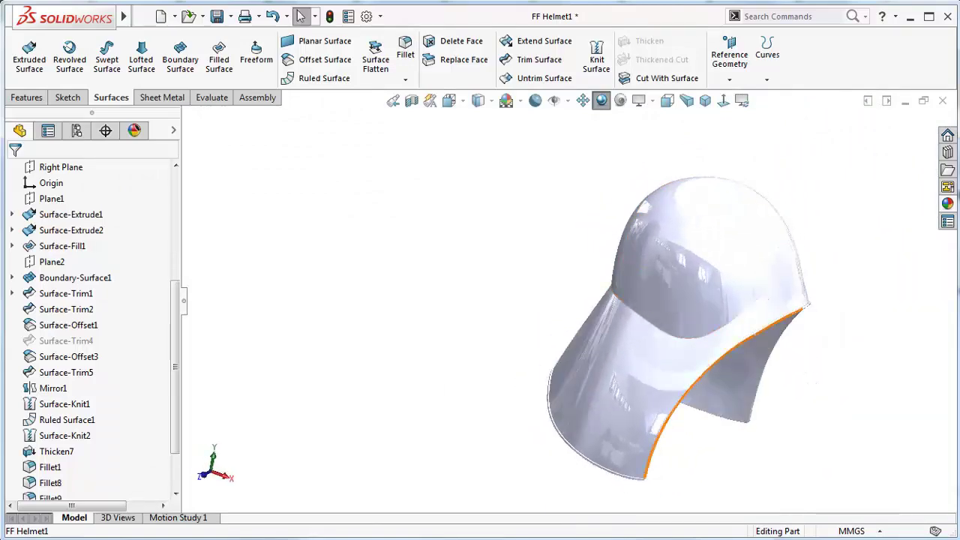
pyautogui.click(210, 98)
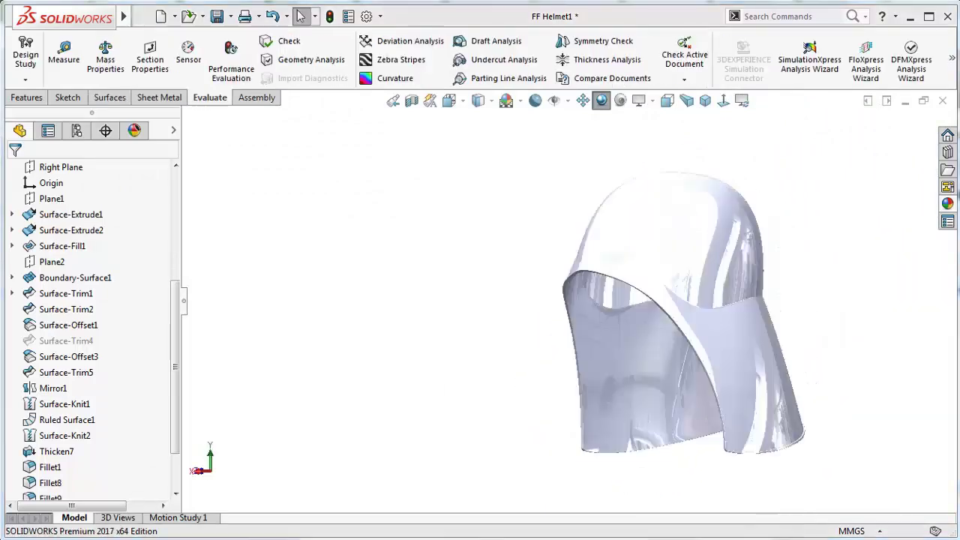
# Inspect the helmet with zebra stripes from several angles, then turn the stripes off
pyautogui.click(396, 60)
pyautogui.moveTo(505, 275)
pyautogui.mouseDown(button='middle')
pyautogui.moveTo(693, 317)
pyautogui.moveTo(703, 258)
pyautogui.moveTo(607, 197)
pyautogui.moveTo(523, 240)
pyautogui.moveTo(455, 223)
pyautogui.mouseUp(button='middle')
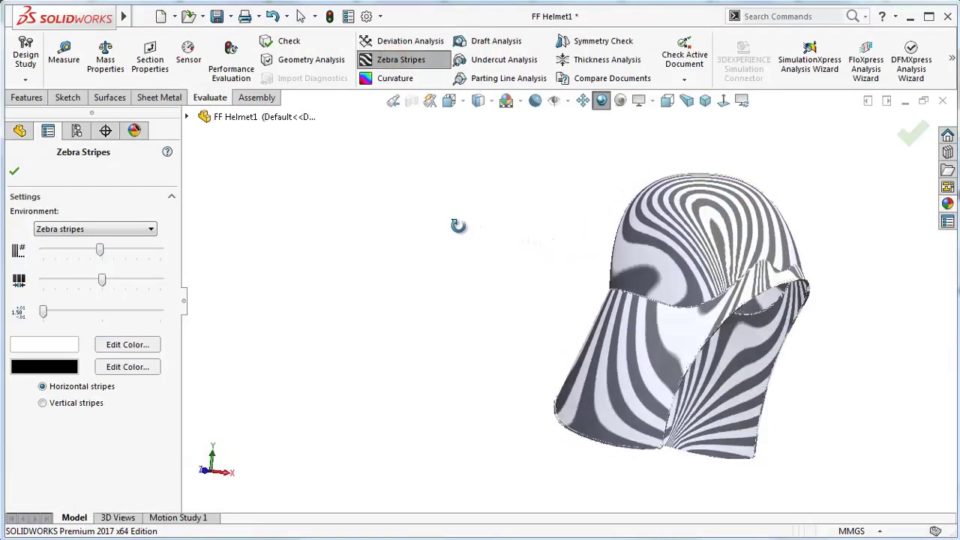
pyautogui.moveTo(393, 100)
pyautogui.mouseDown(button='middle')
pyautogui.moveTo(313, 99)
pyautogui.moveTo(379, 84)
pyautogui.mouseUp(button='middle')
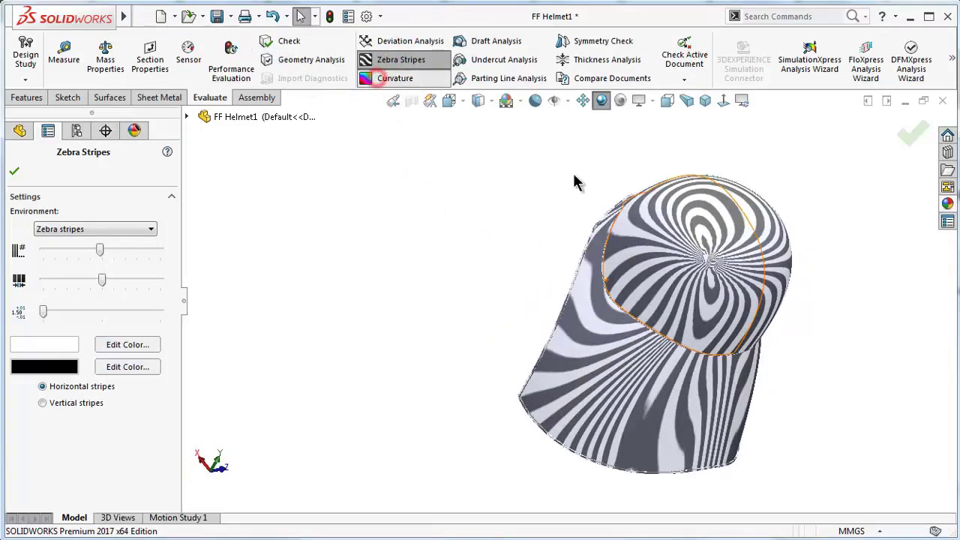
pyautogui.moveTo(778, 423)
pyautogui.mouseDown(button='middle')
pyautogui.moveTo(465, 246)
pyautogui.moveTo(364, 232)
pyautogui.moveTo(554, 253)
pyautogui.moveTo(879, 245)
pyautogui.mouseUp(button='middle')
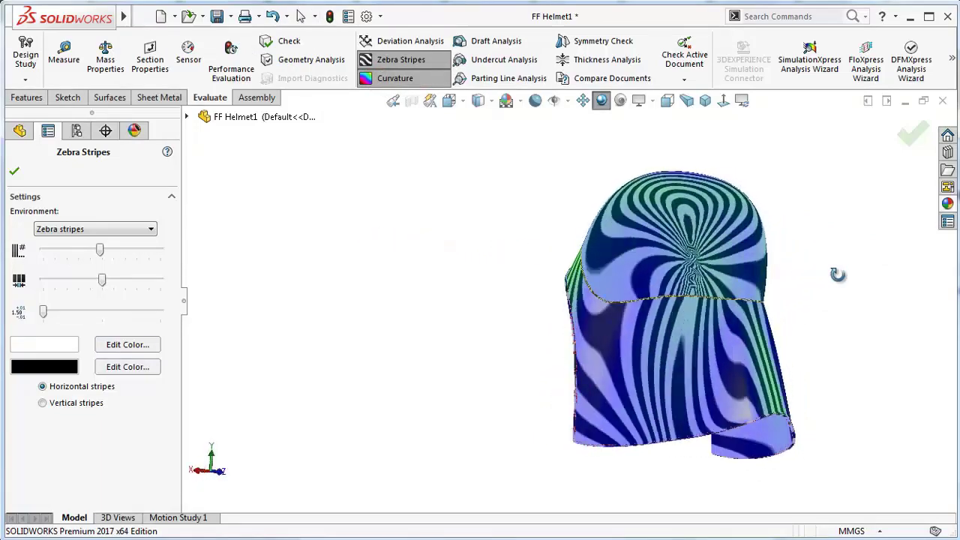
pyautogui.click(913, 139)
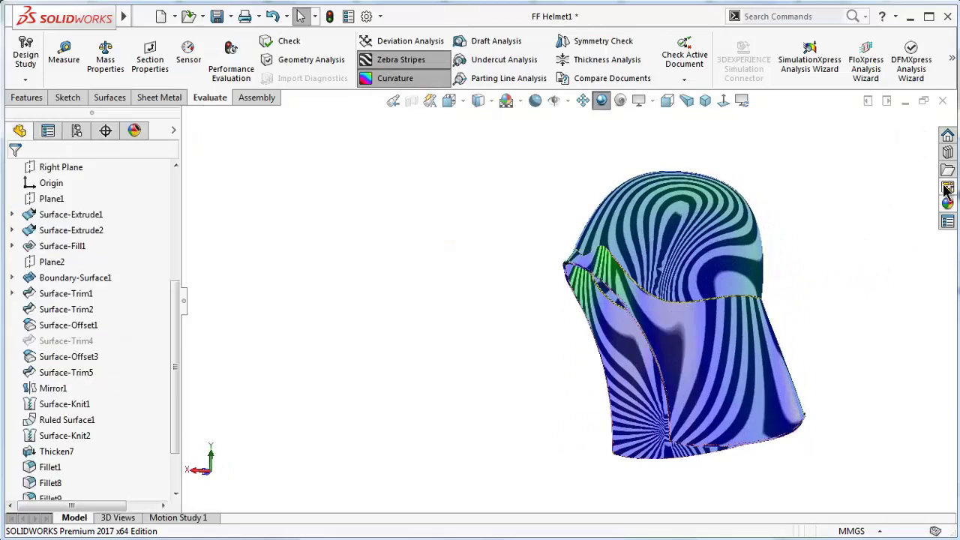
pyautogui.click(406, 63)
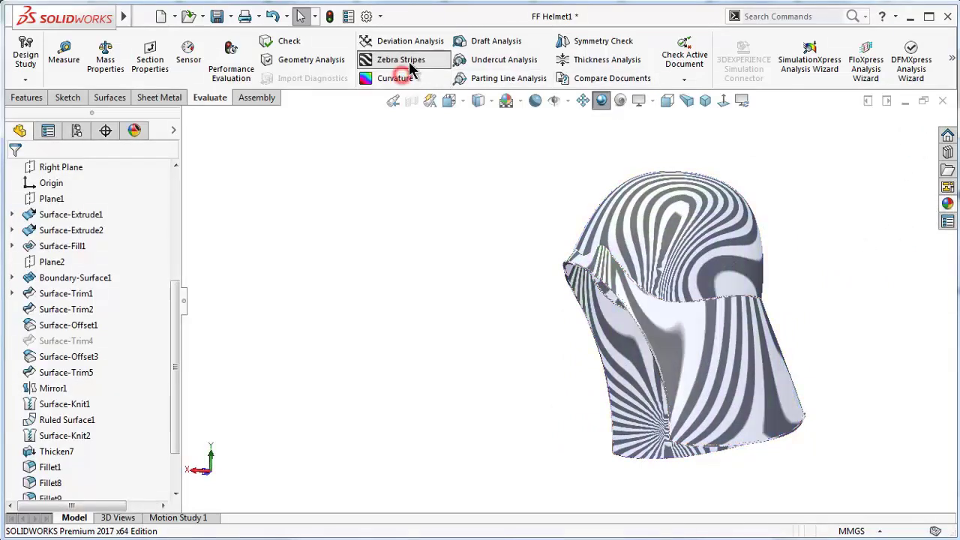
pyautogui.moveTo(784, 240); pyautogui.dragTo(924, 233, button='middle')
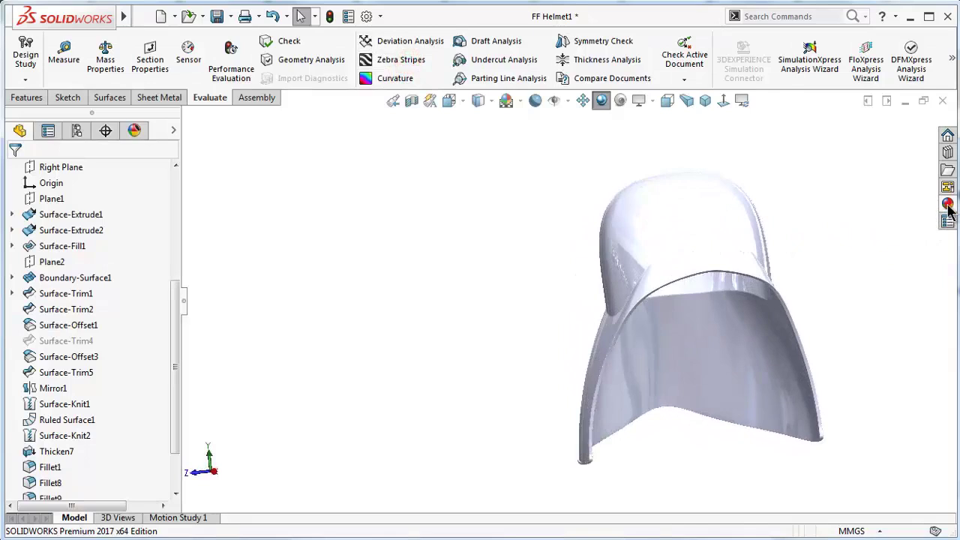
pyautogui.click(948, 205)
# Apply the yellow medium gloss plastic appearance from Plastic > Medium Gloss to the helmet
pyautogui.click(733, 147)
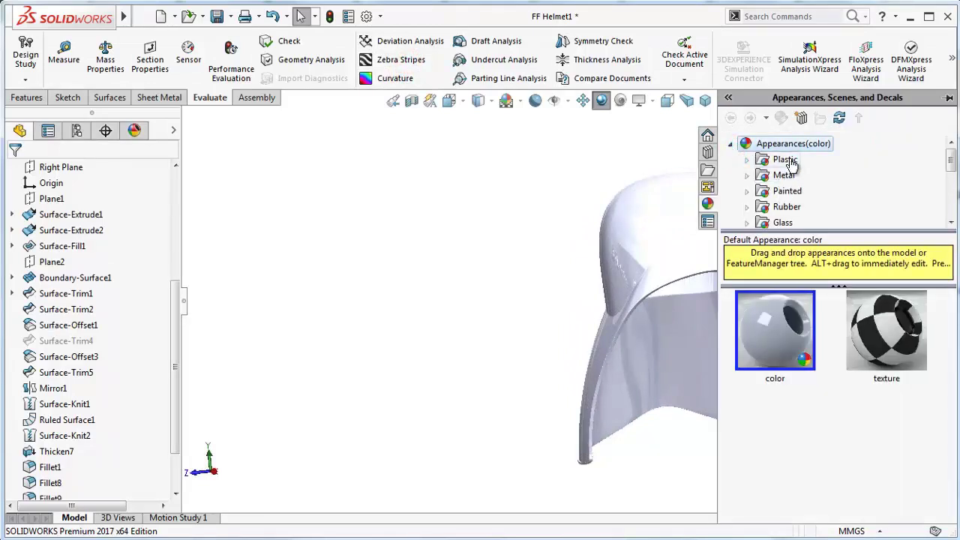
pyautogui.click(764, 162)
pyautogui.click(747, 160)
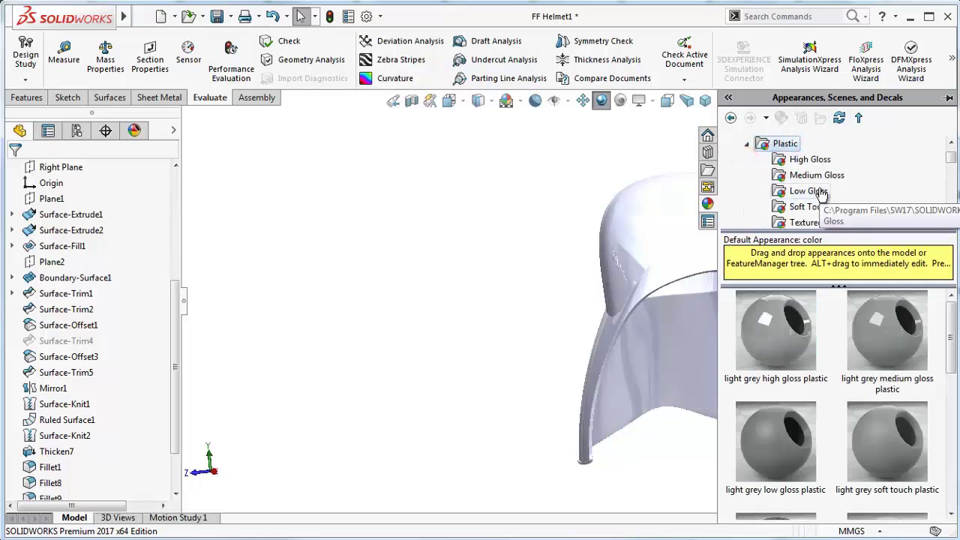
pyautogui.click(819, 178)
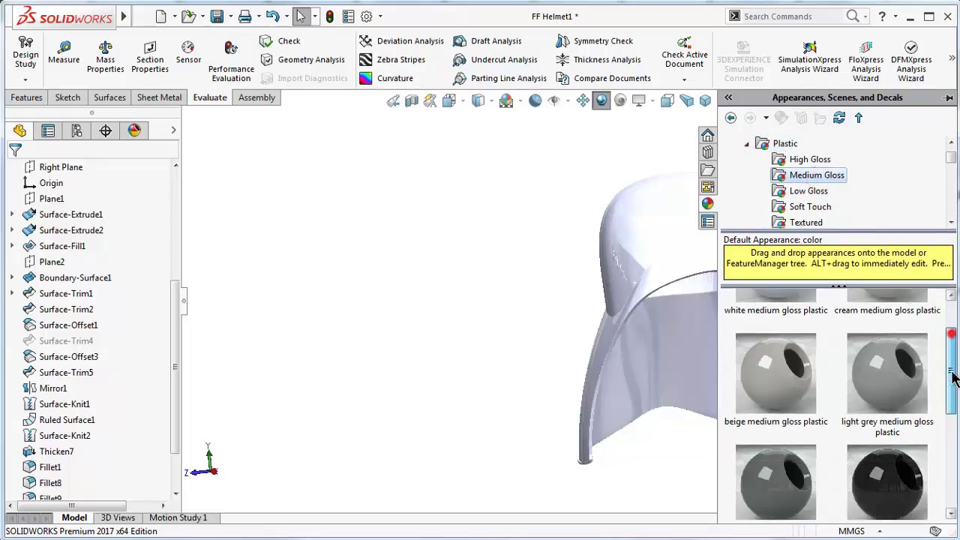
pyautogui.moveTo(955, 327); pyautogui.dragTo(951, 456)
pyautogui.doubleClick(900, 459)
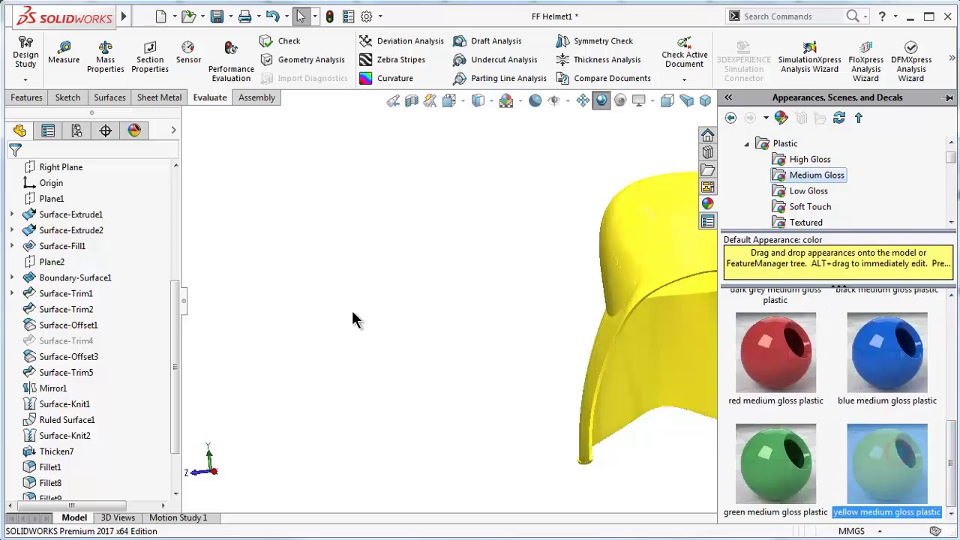
# Enable ambient occlusion, confirm the appearance, switch to isometric view, and save the part
pyautogui.moveTo(441, 303)
pyautogui.mouseDown(button='middle')
pyautogui.moveTo(703, 303)
pyautogui.moveTo(575, 303)
pyautogui.moveTo(615, 120)
pyautogui.mouseUp(button='middle')
pyautogui.click(622, 101)
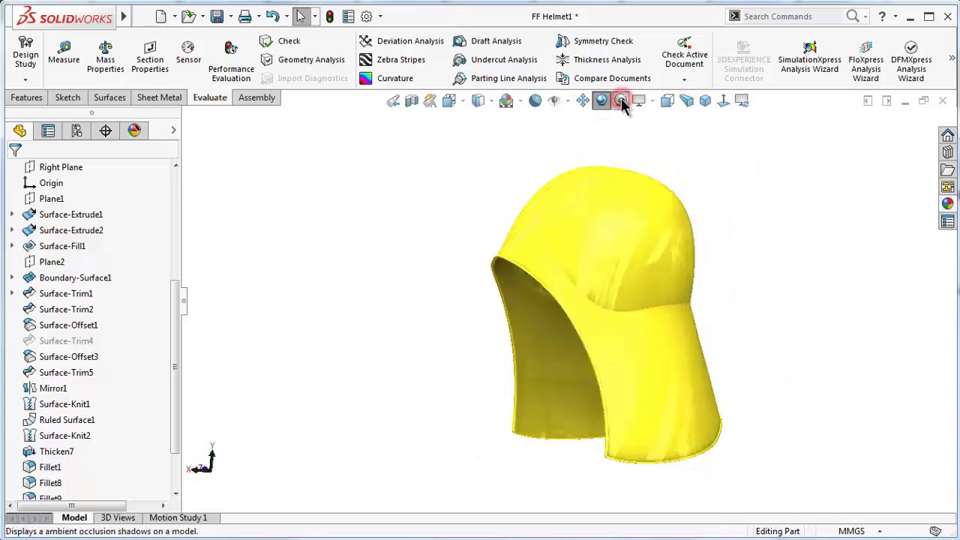
pyautogui.moveTo(719, 309)
pyautogui.mouseDown(button='middle')
pyautogui.moveTo(348, 289)
pyautogui.moveTo(570, 304)
pyautogui.mouseUp(button='middle')
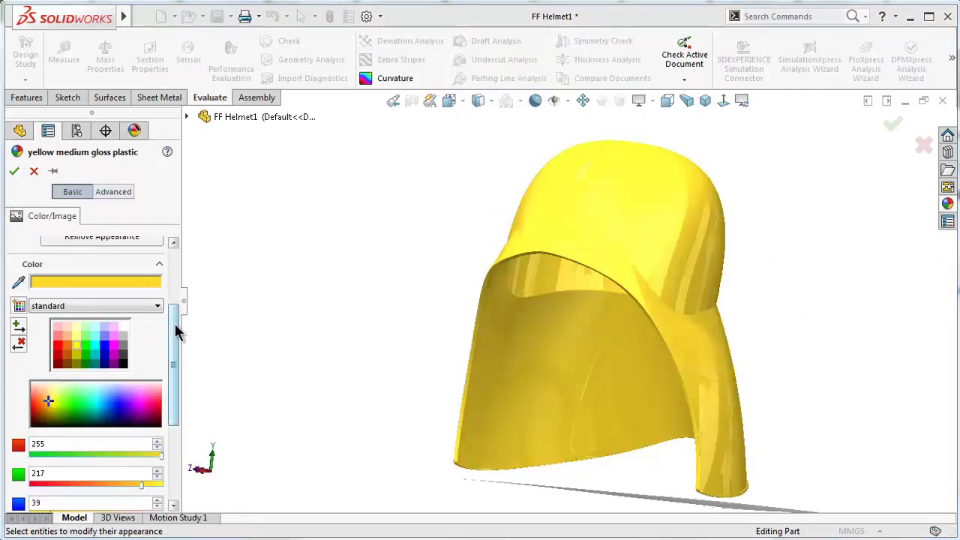
pyautogui.moveTo(177, 332); pyautogui.dragTo(175, 351)
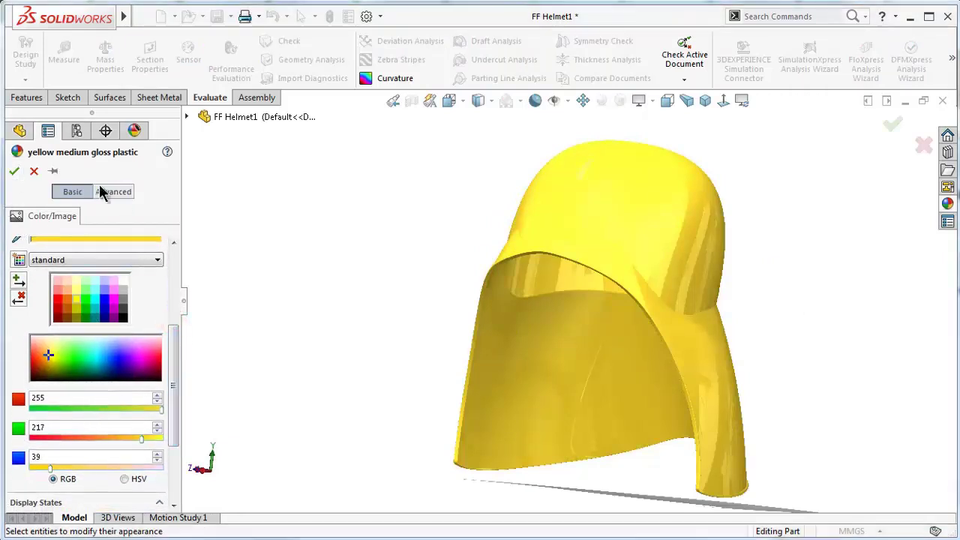
pyautogui.click(15, 172)
pyautogui.moveTo(728, 276); pyautogui.dragTo(672, 257, button='middle')
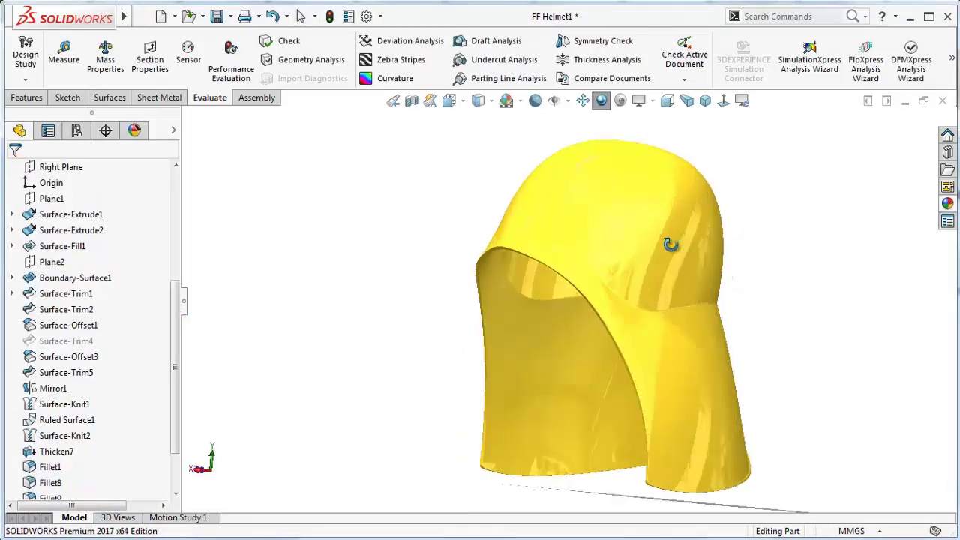
pyautogui.moveTo(756, 326)
pyautogui.mouseDown(button='middle')
pyautogui.moveTo(627, 281)
pyautogui.moveTo(754, 292)
pyautogui.mouseUp(button='middle')
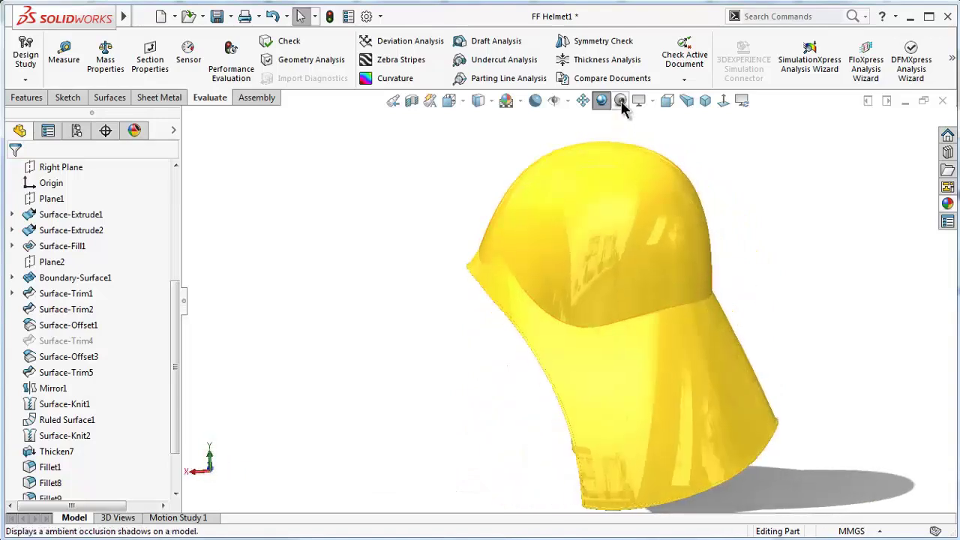
pyautogui.click(706, 101)
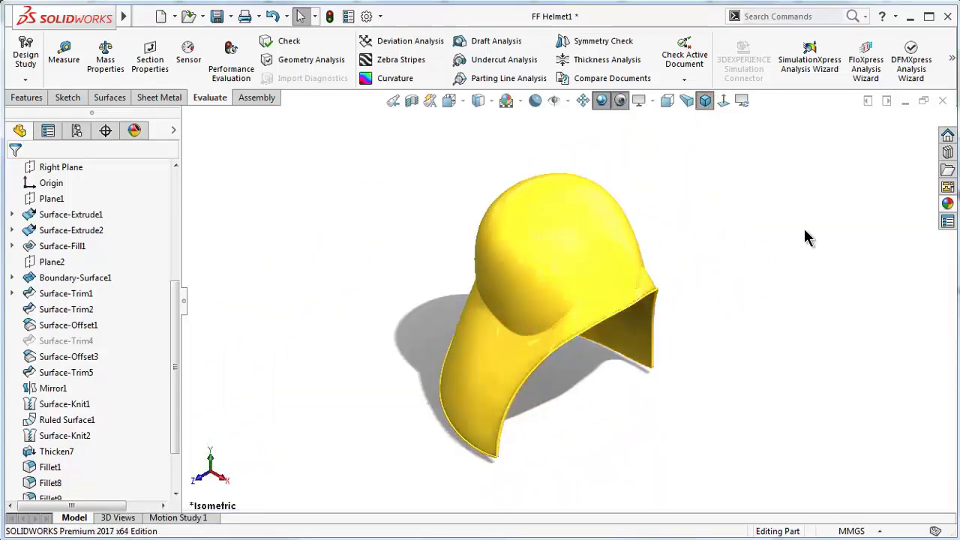
pyautogui.hotkey('ctrl', 's')
# Orbit the yellow helmet to a new angle
pyautogui.moveTo(654, 343)
pyautogui.mouseDown(button='middle')
pyautogui.moveTo(579, 319)
pyautogui.moveTo(600, 284)
pyautogui.moveTo(563, 258)
pyautogui.moveTo(636, 235)
pyautogui.moveTo(607, 232)
pyautogui.moveTo(583, 264)
pyautogui.moveTo(550, 252)
pyautogui.moveTo(579, 365)
pyautogui.moveTo(598, 360)
pyautogui.moveTo(605, 375)
pyautogui.moveTo(492, 253)
pyautogui.moveTo(470, 250)
pyautogui.moveTo(515, 229)
pyautogui.moveTo(562, 252)
pyautogui.moveTo(695, 274)
pyautogui.moveTo(665, 218)
pyautogui.moveTo(681, 206)
pyautogui.moveTo(669, 222)
pyautogui.mouseUp(button='middle')
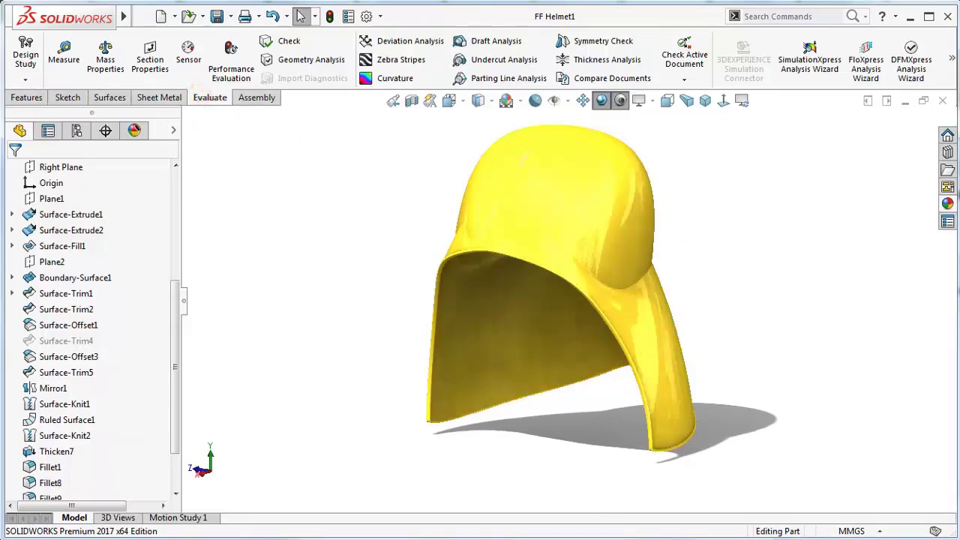
# Enable and show the Render Tools tab in the CommandManager
pyautogui.rightClick(267, 98)
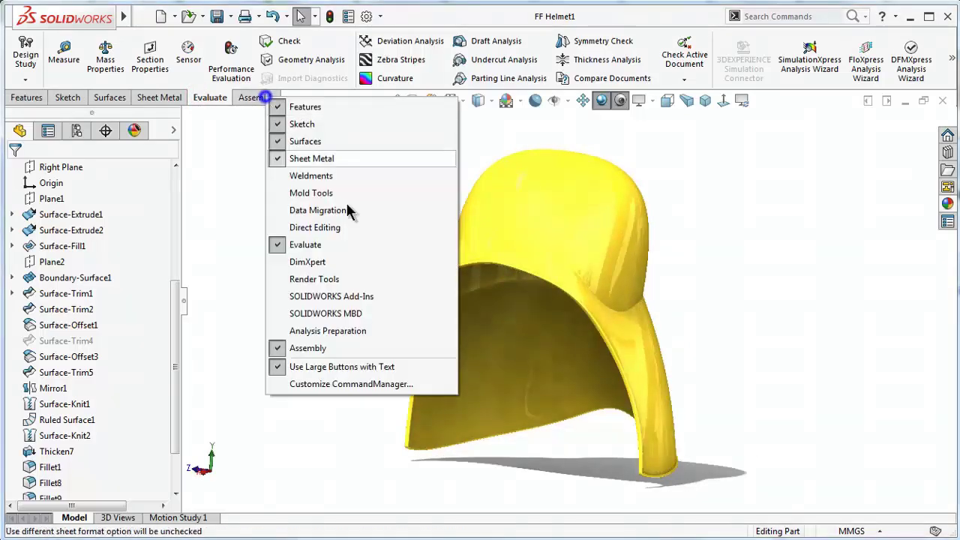
pyautogui.click(353, 281)
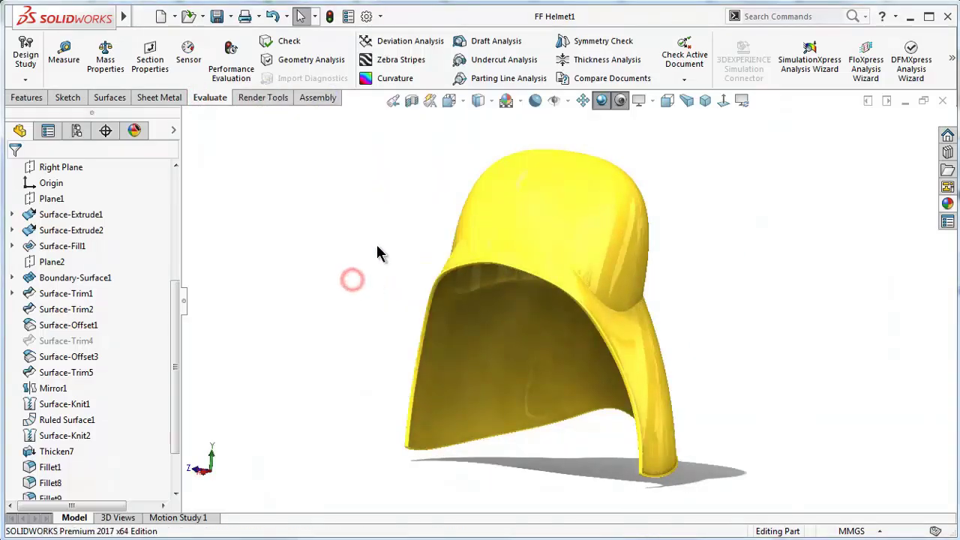
pyautogui.click(269, 102)
# Enable the PhotoView 360 add-in and start an Integrated Preview without a camera
pyautogui.click(379, 15)
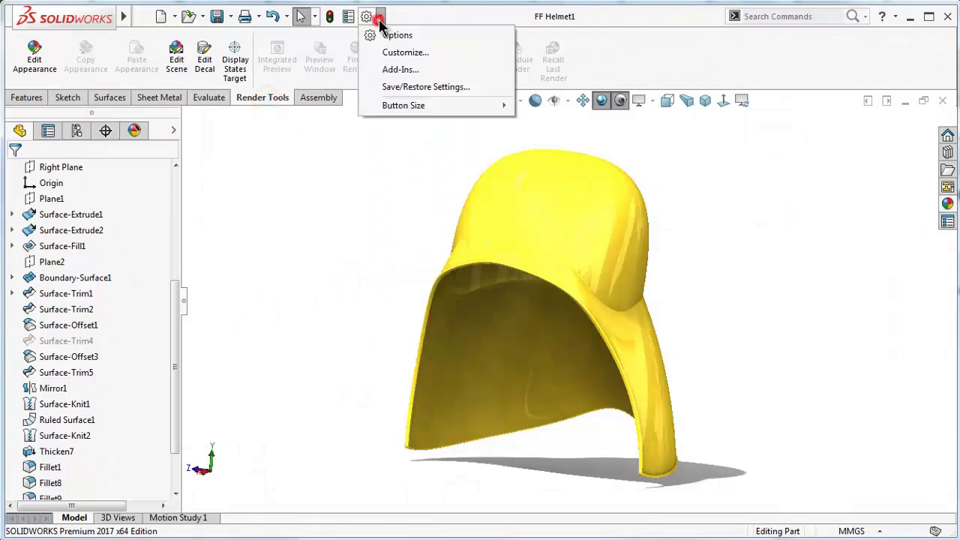
pyautogui.click(400, 68)
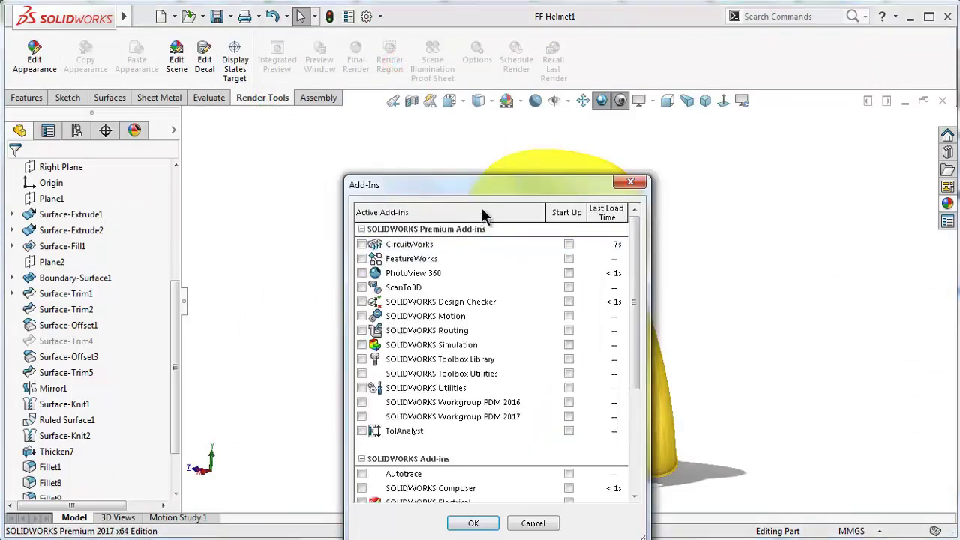
pyautogui.moveTo(480, 187); pyautogui.dragTo(491, 123)
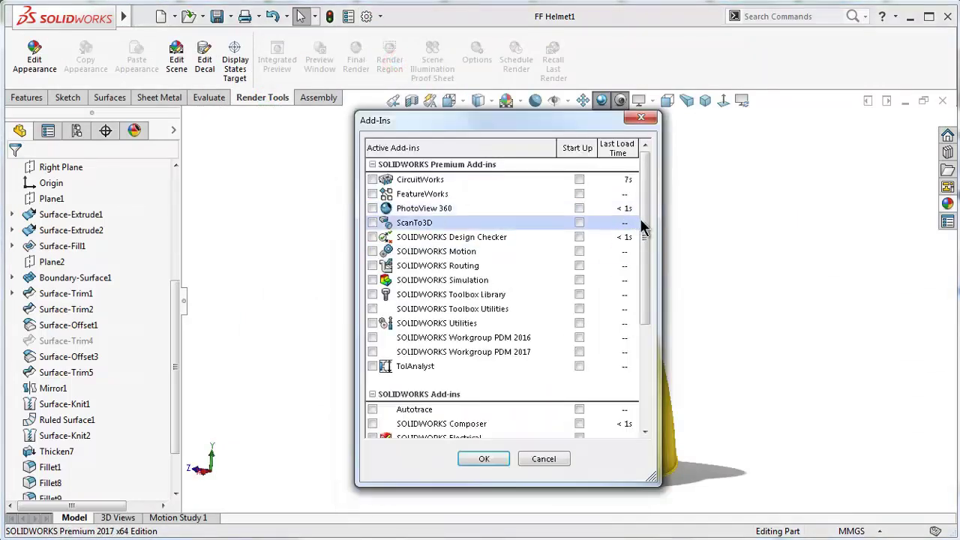
pyautogui.moveTo(647, 239)
pyautogui.mouseDown()
pyautogui.moveTo(649, 307)
pyautogui.moveTo(650, 233)
pyautogui.mouseUp()
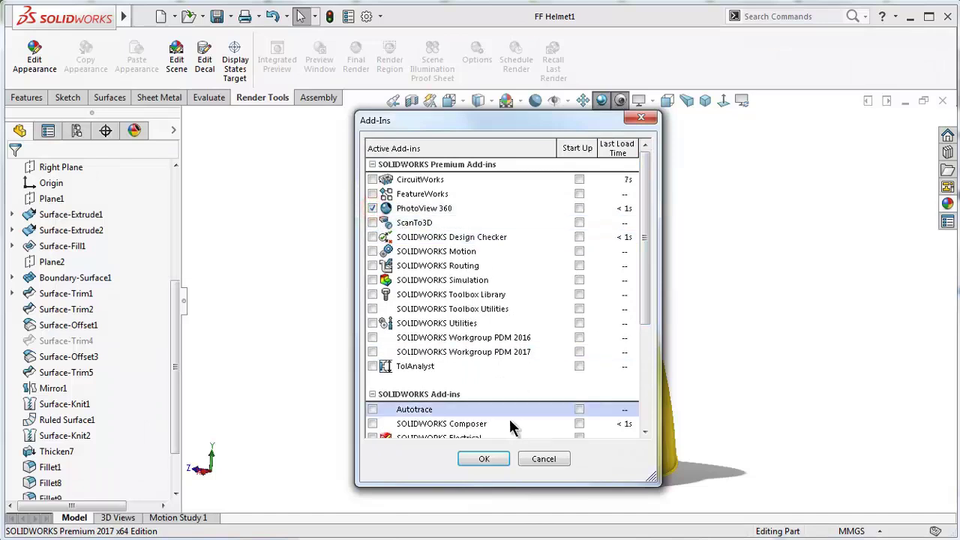
pyautogui.click(484, 458)
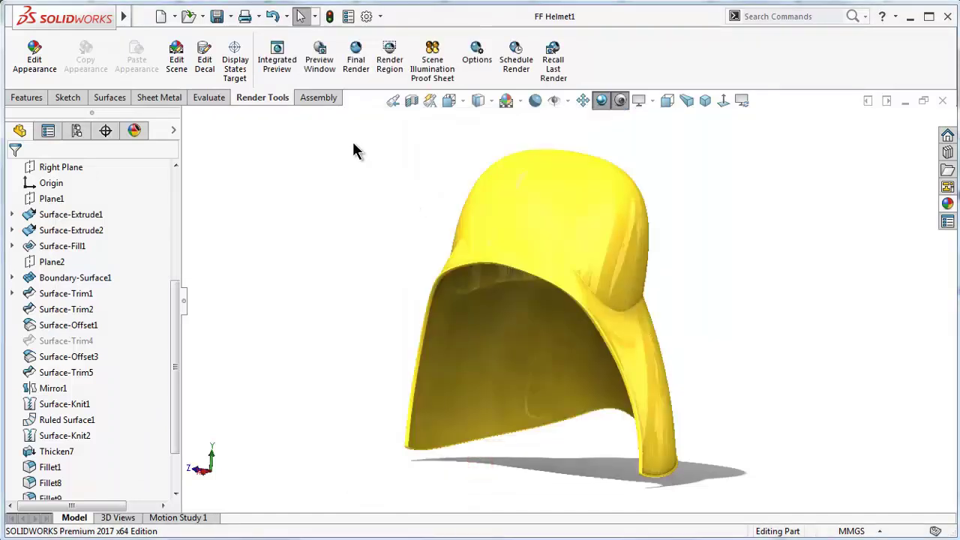
pyautogui.click(279, 66)
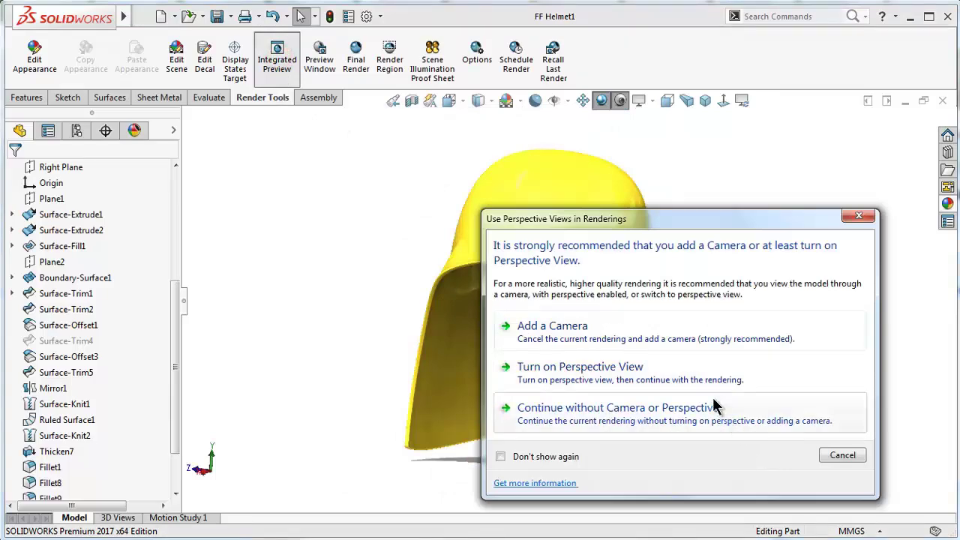
pyautogui.click(702, 379)
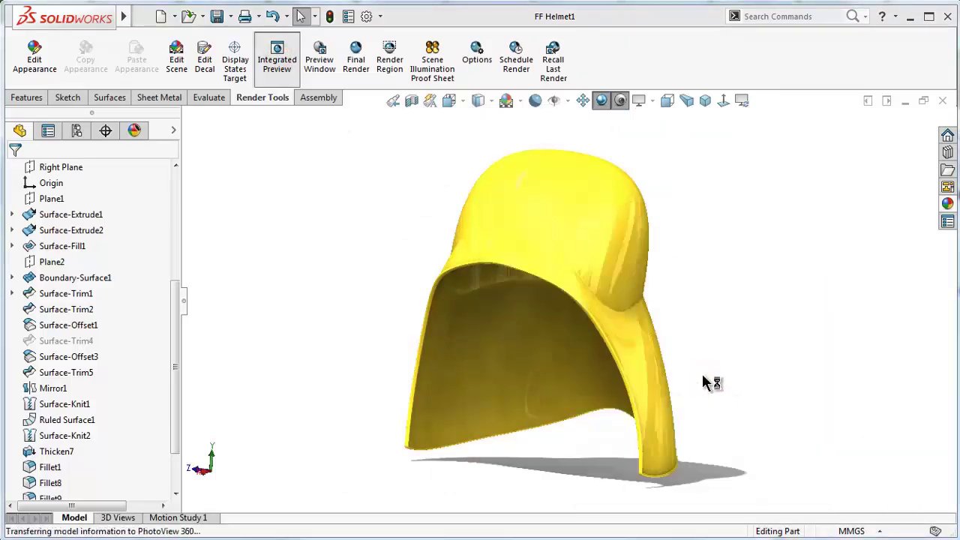